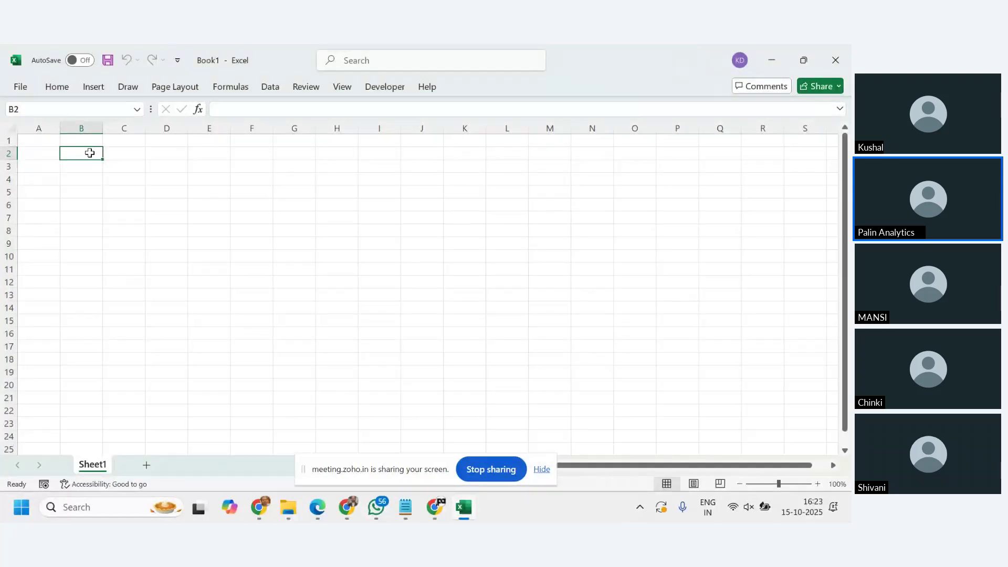
# Hide the screen-sharing notice and enter the formula =TODAY() in cell B2.
pyautogui.click(543, 470)
pyautogui.write('=tdas')
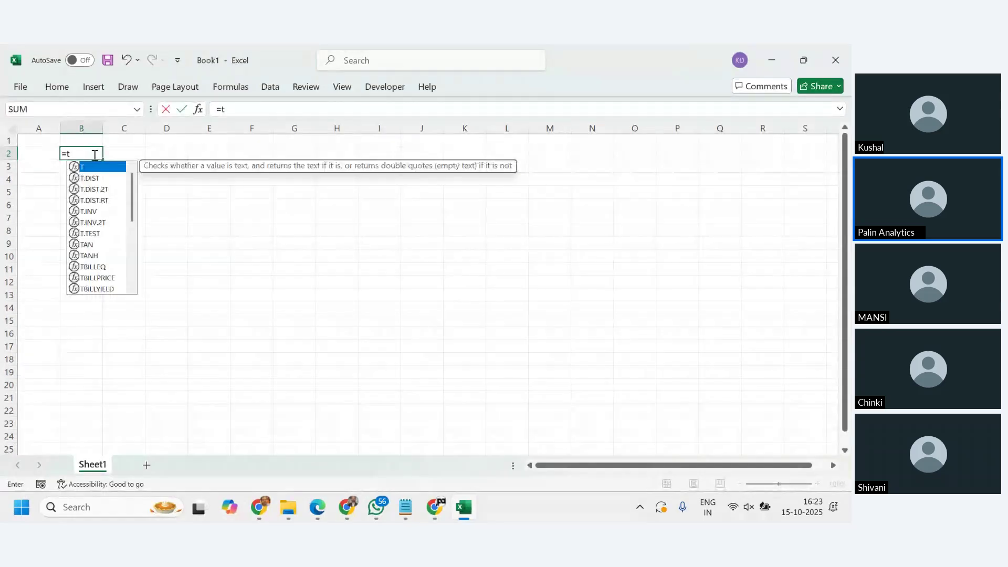
pyautogui.press('BackSpace')
pyautogui.press('BackSpace')
pyautogui.press('BackSpace')
pyautogui.write('otda')
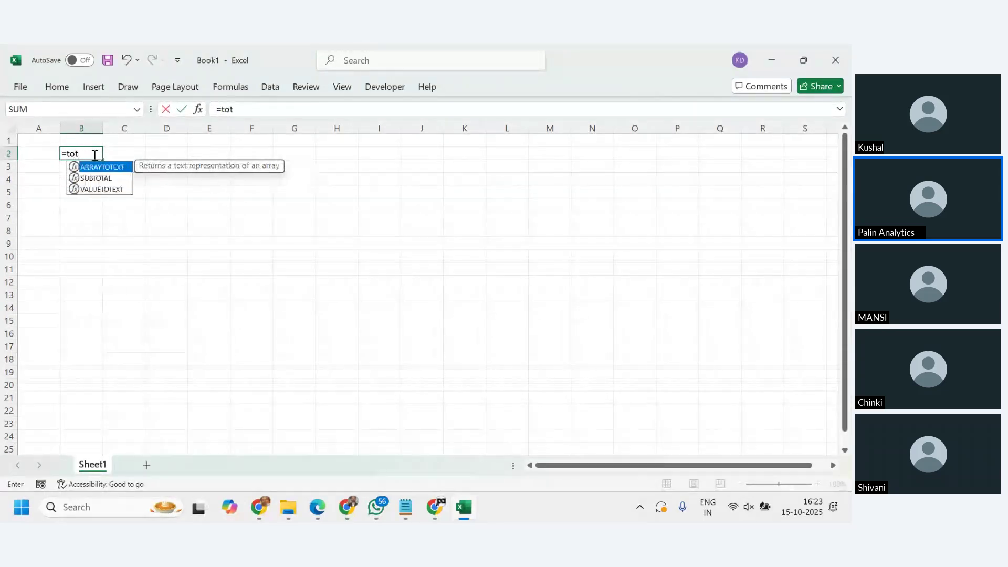
pyautogui.press('BackSpace')
pyautogui.press('BackSpace')
pyautogui.press('BackSpace')
pyautogui.write('d')
pyautogui.press('Tab')
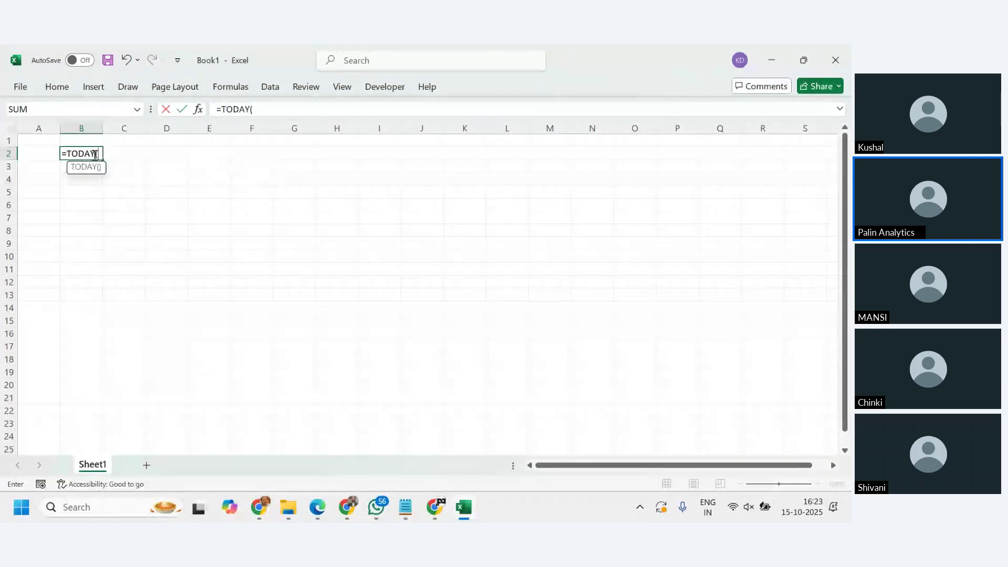
pyautogui.press('Return')
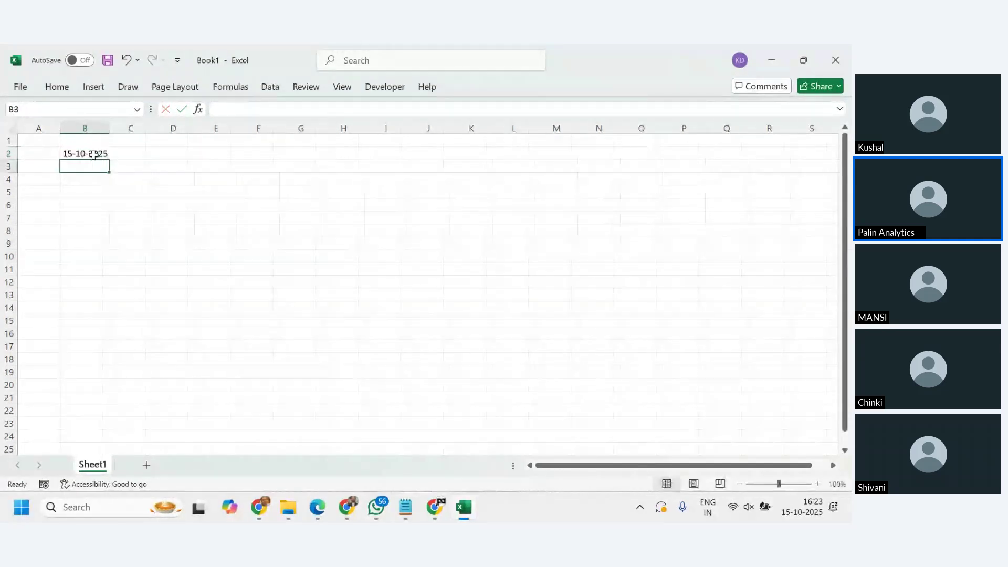
pyautogui.click(94, 155)
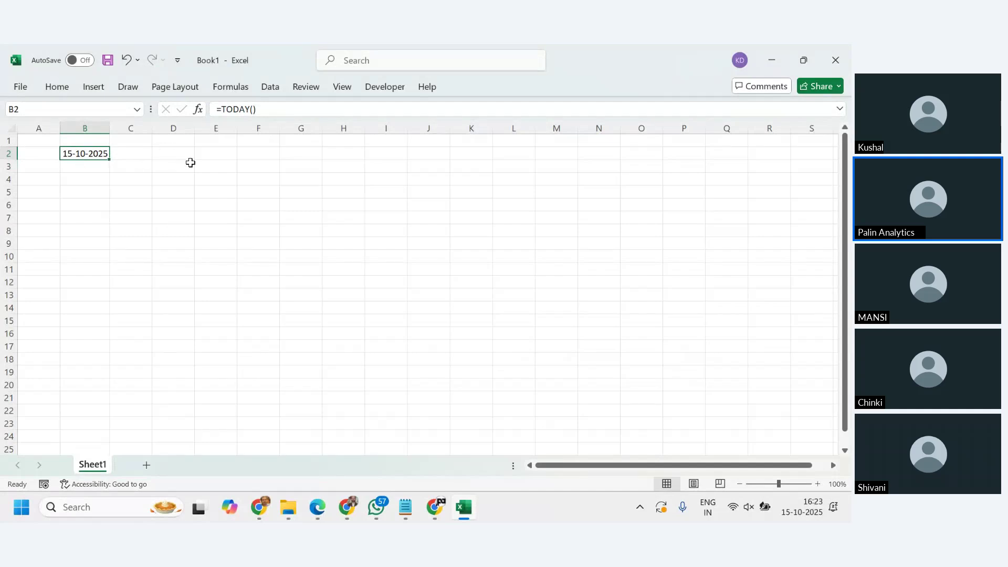
# Enter a formula in cell D2 that adds 5 days to the date in B2 (=B2+5).
pyautogui.click(166, 153)
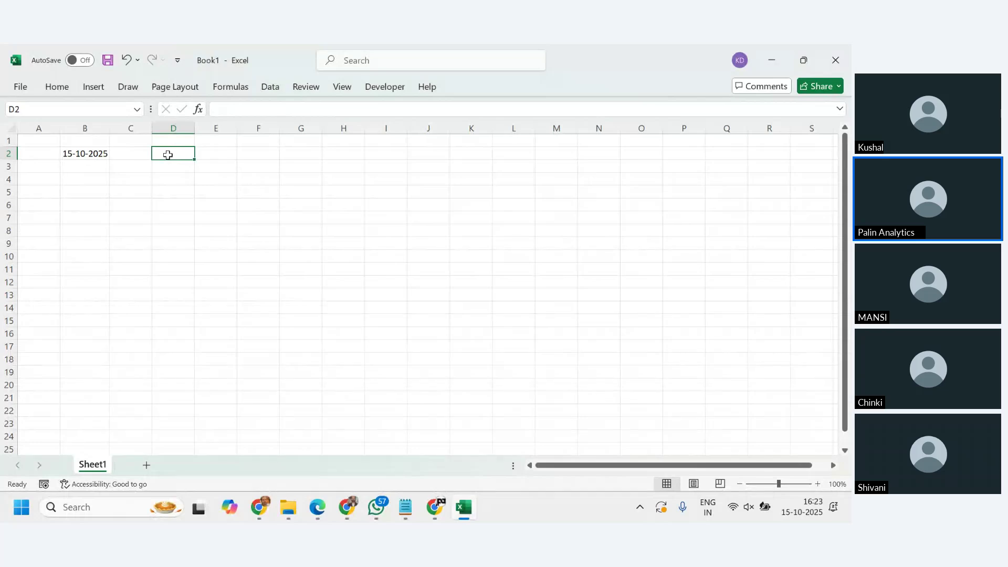
pyautogui.write('=')
pyautogui.click(90, 154)
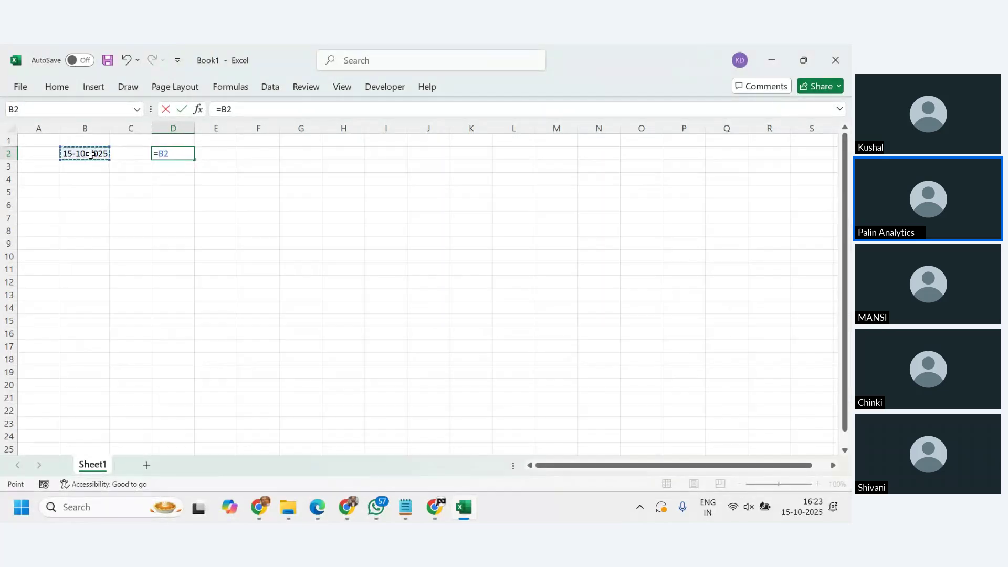
pyautogui.write('+5')
pyautogui.press('Return')
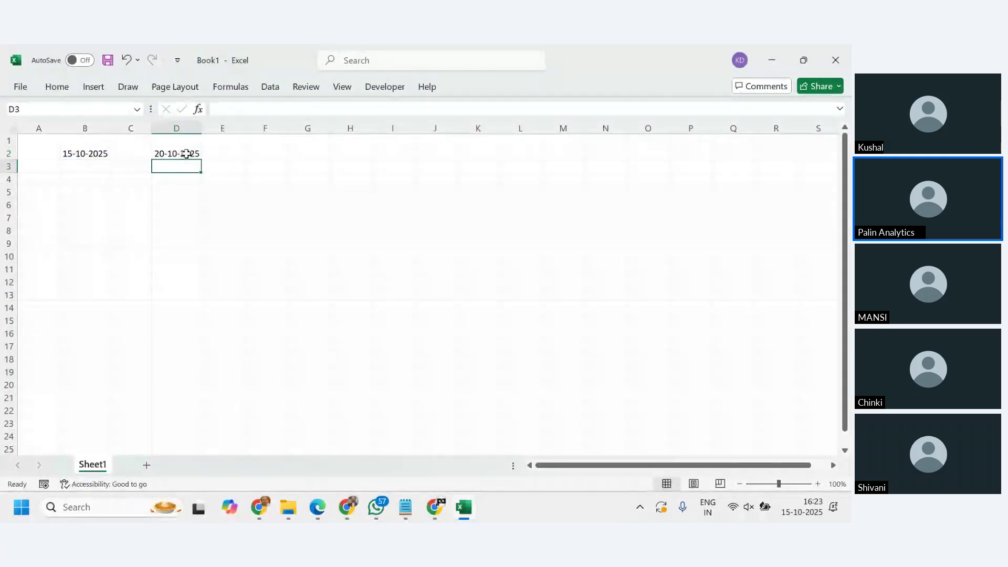
pyautogui.click(186, 154)
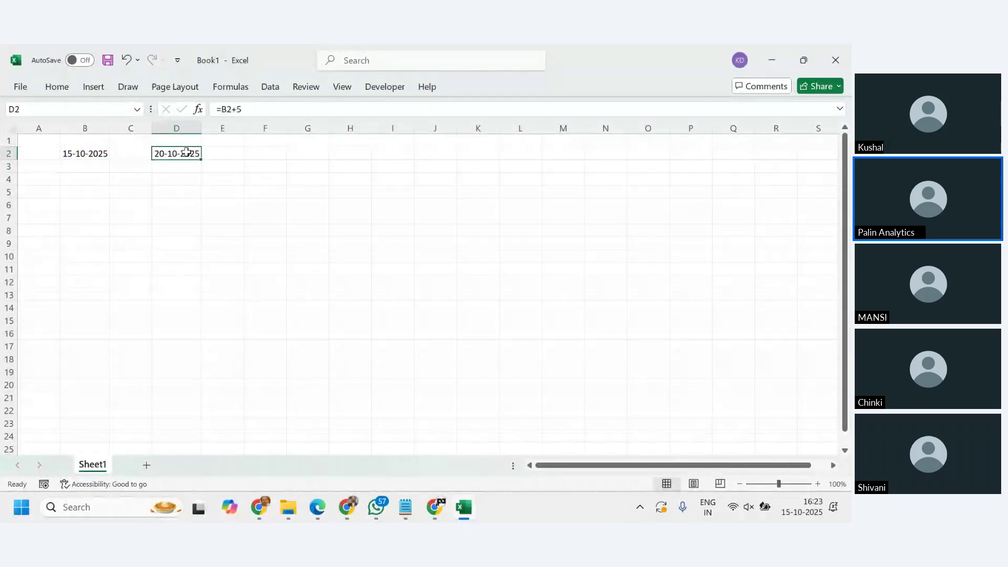
# Enter a formula in cell F2 that adds 20 days to the date in B2 (=B2+20).
pyautogui.click(264, 153)
pyautogui.write('=')
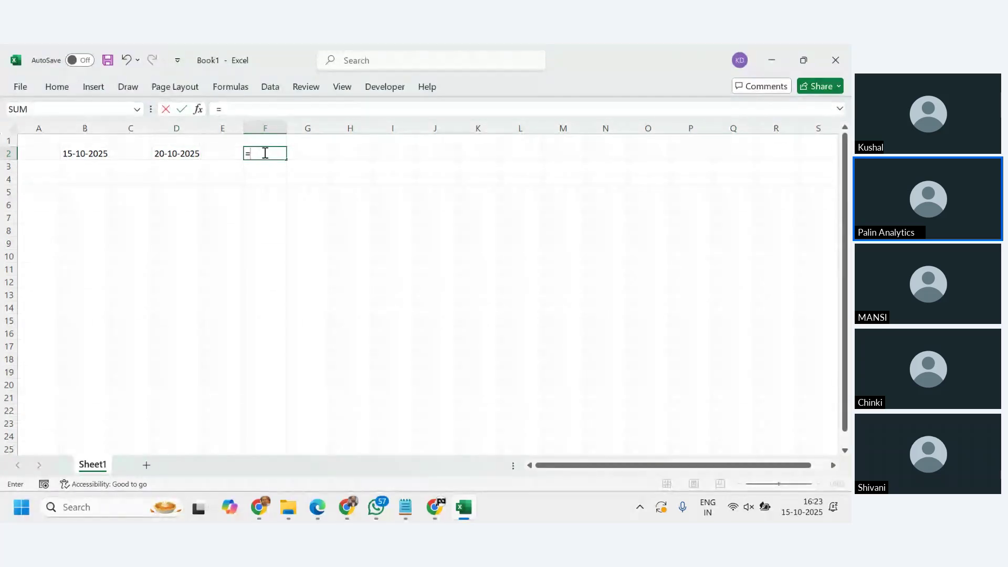
pyautogui.click(95, 152)
pyautogui.write('+20')
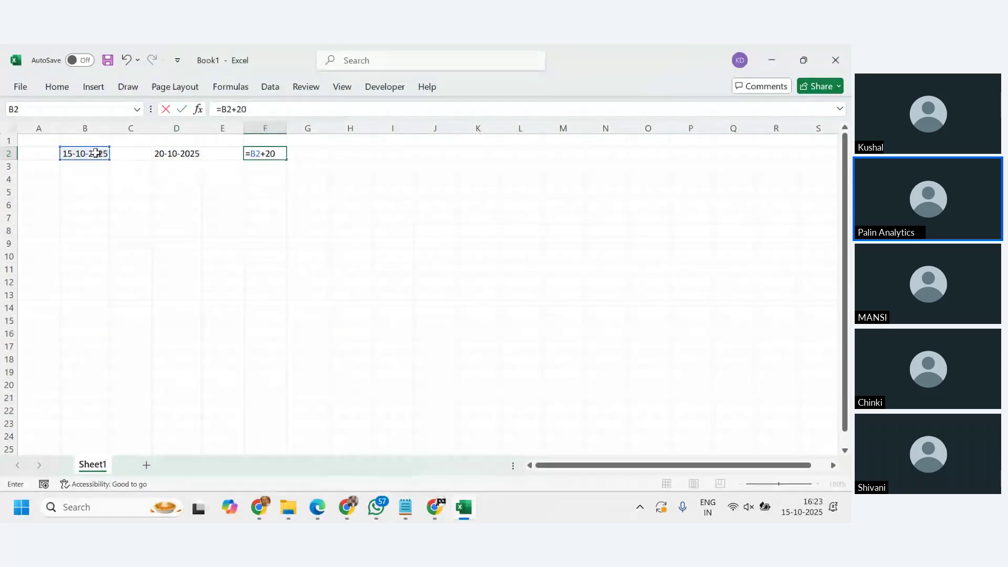
pyautogui.press('Return')
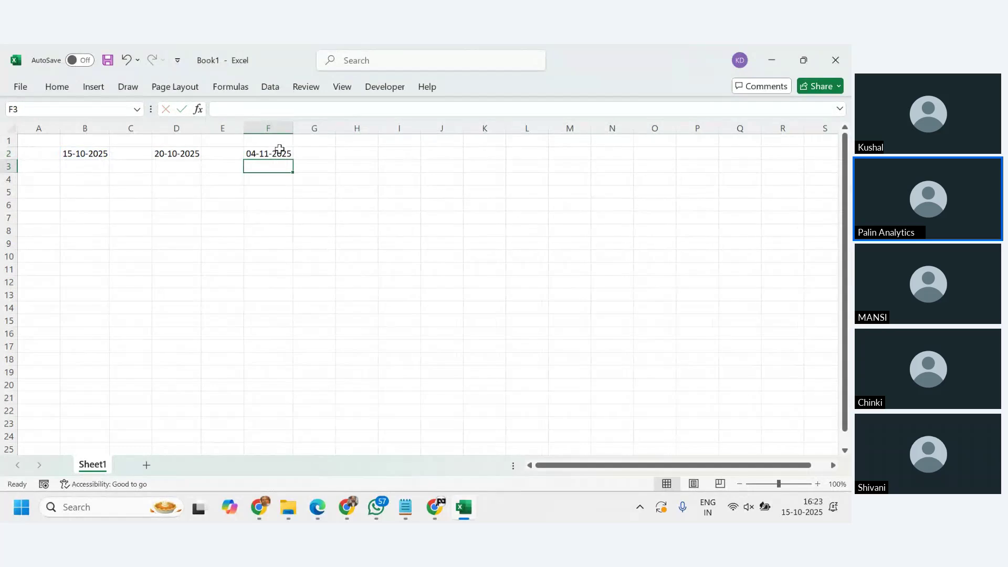
pyautogui.click(278, 153)
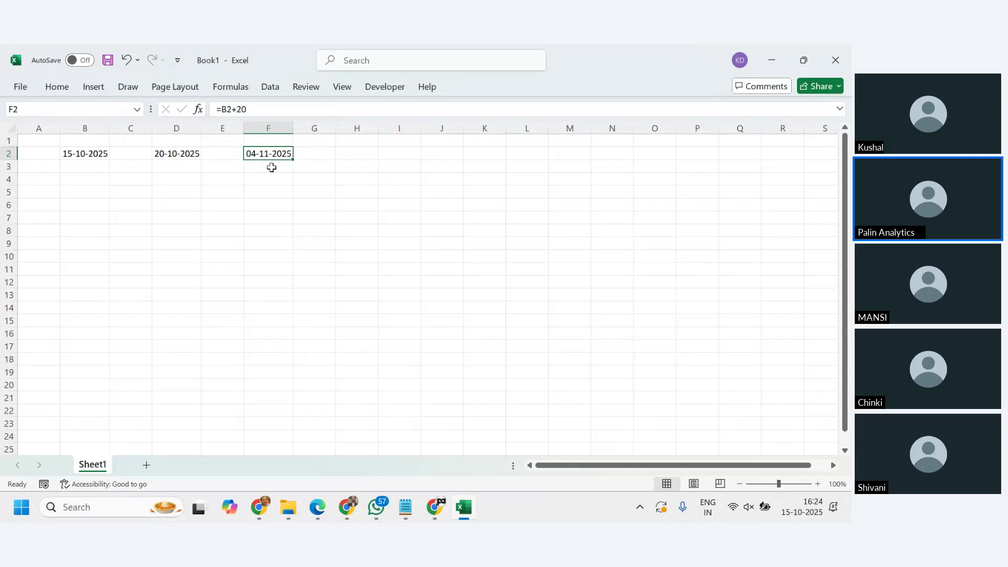
# Reference the current date from B2 in cell B4 with the formula =B2.
pyautogui.click(90, 181)
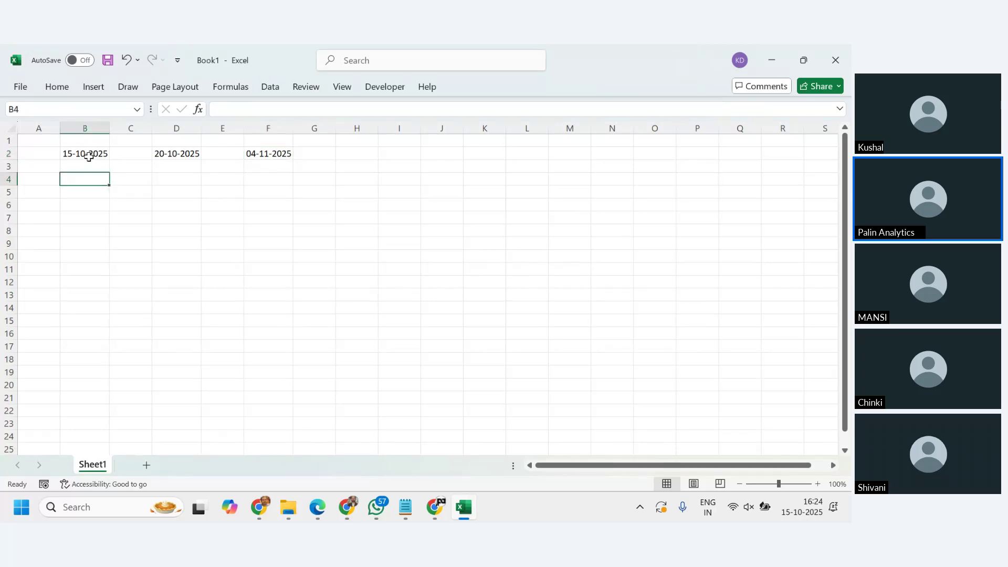
pyautogui.click(89, 153)
pyautogui.click(92, 180)
pyautogui.write('=')
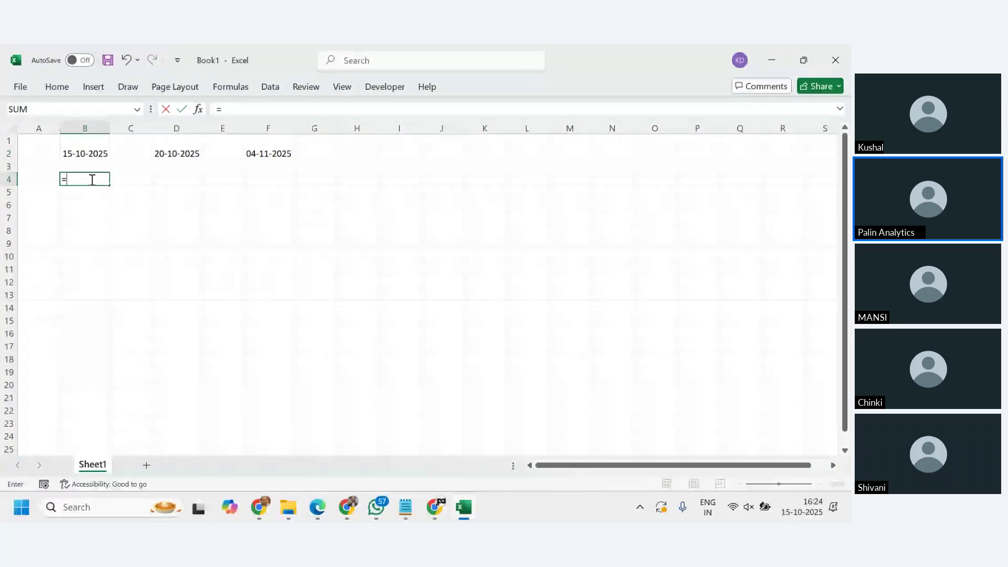
pyautogui.click(91, 153)
pyautogui.press('Return')
# Format cell B4 as Number to show the date's serial number and compare it with B2.
pyautogui.click(87, 179)
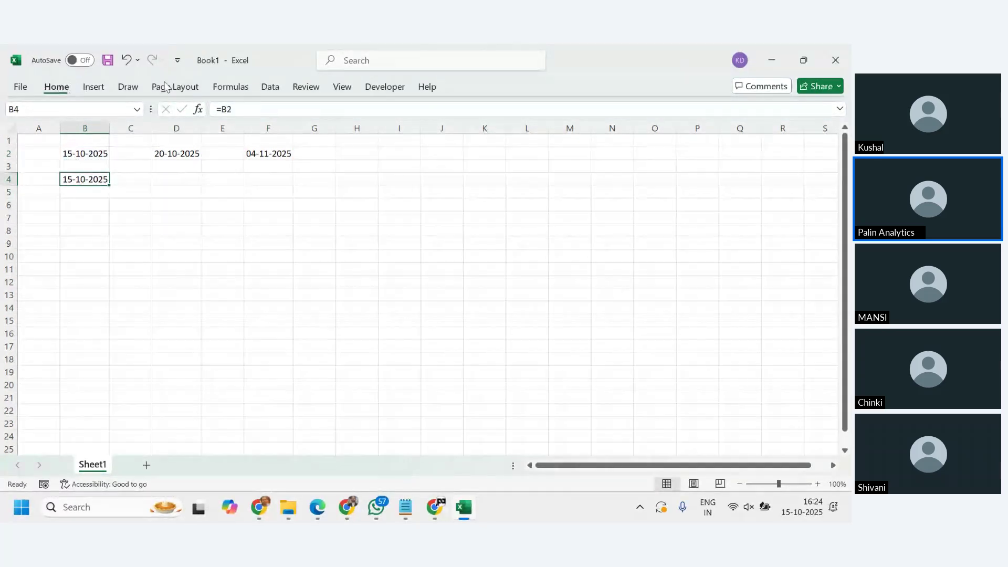
pyautogui.click(431, 109)
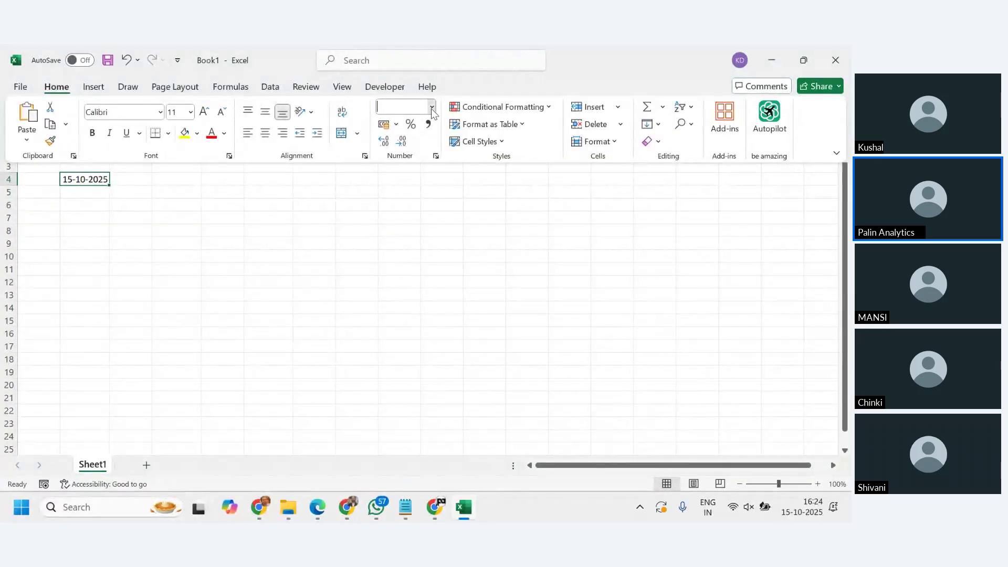
pyautogui.click(421, 168)
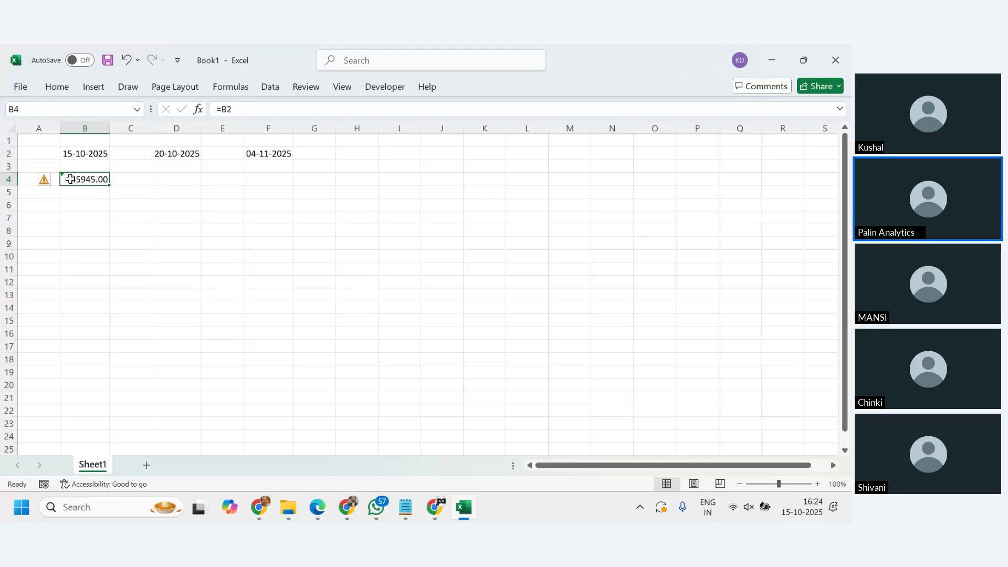
pyautogui.click(86, 152)
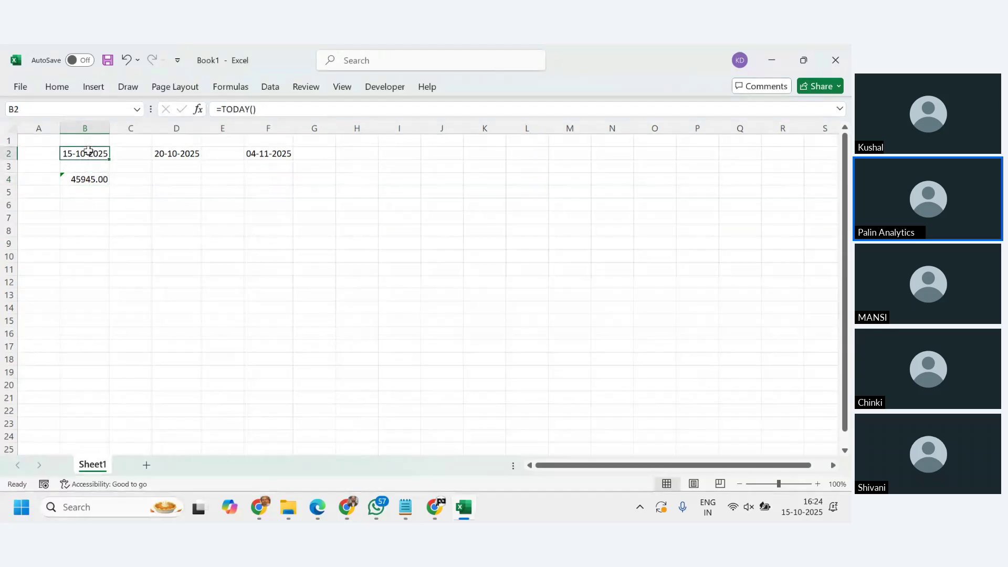
pyautogui.click(83, 180)
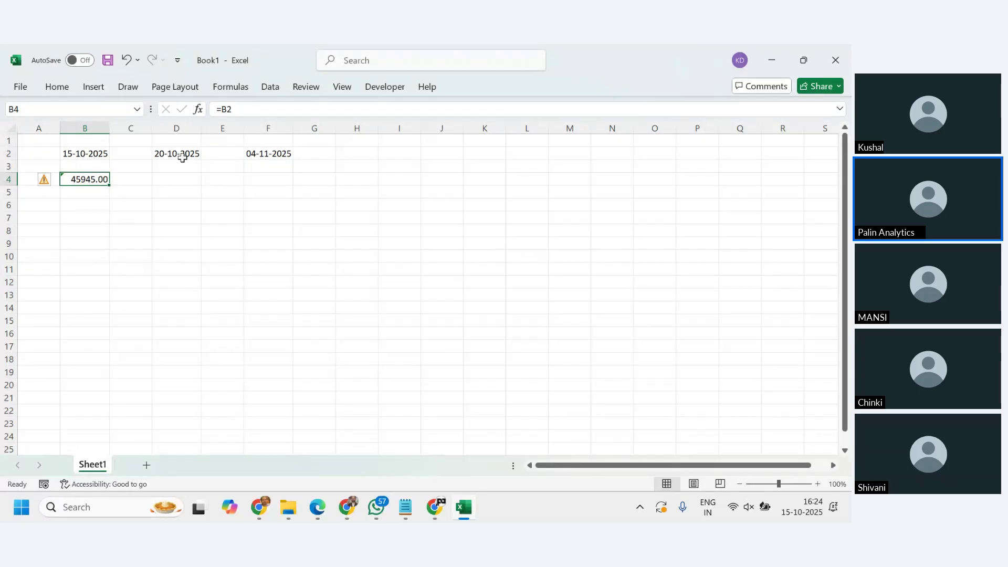
# Enter a formula in cell D4 that subtracts 40 days from the date in D2 (=D2-40).
pyautogui.click(173, 177)
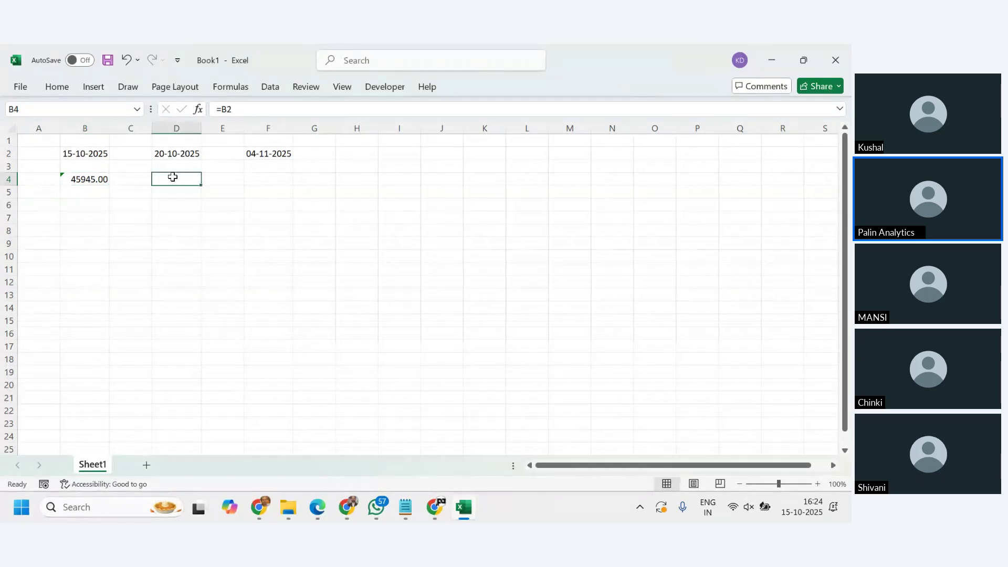
pyautogui.write('=')
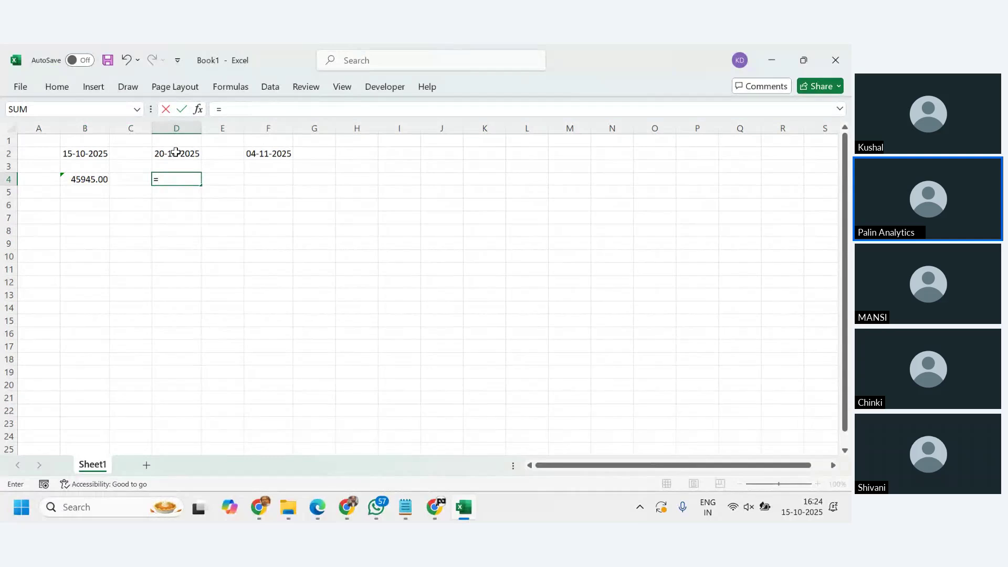
pyautogui.click(177, 153)
pyautogui.write('-')
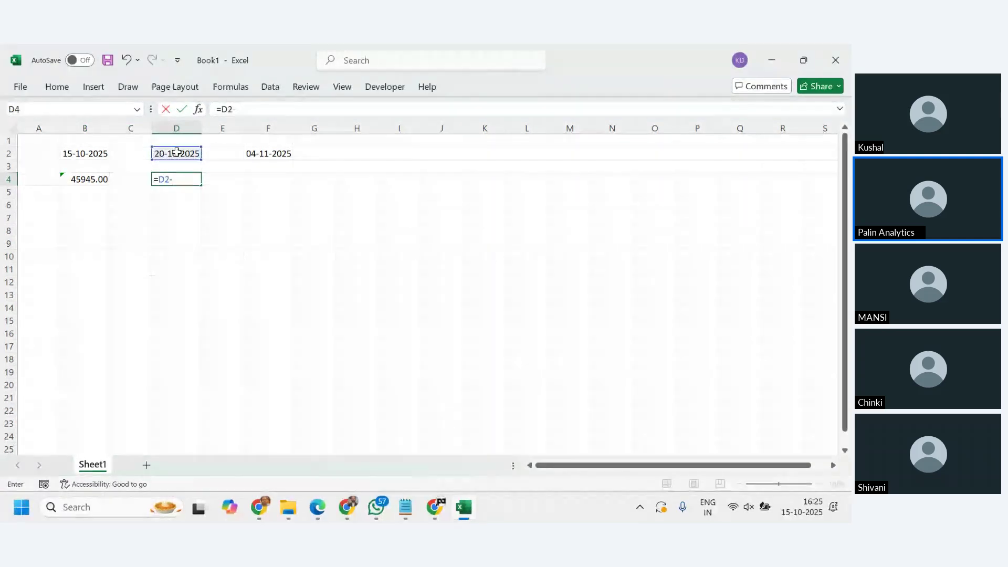
pyautogui.write('40')
pyautogui.press('Return')
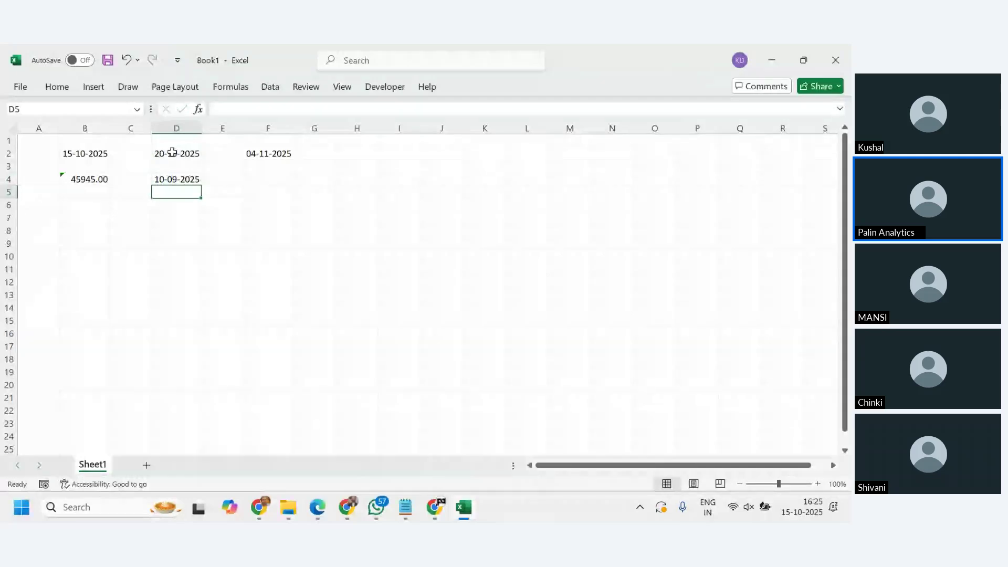
pyautogui.click(178, 180)
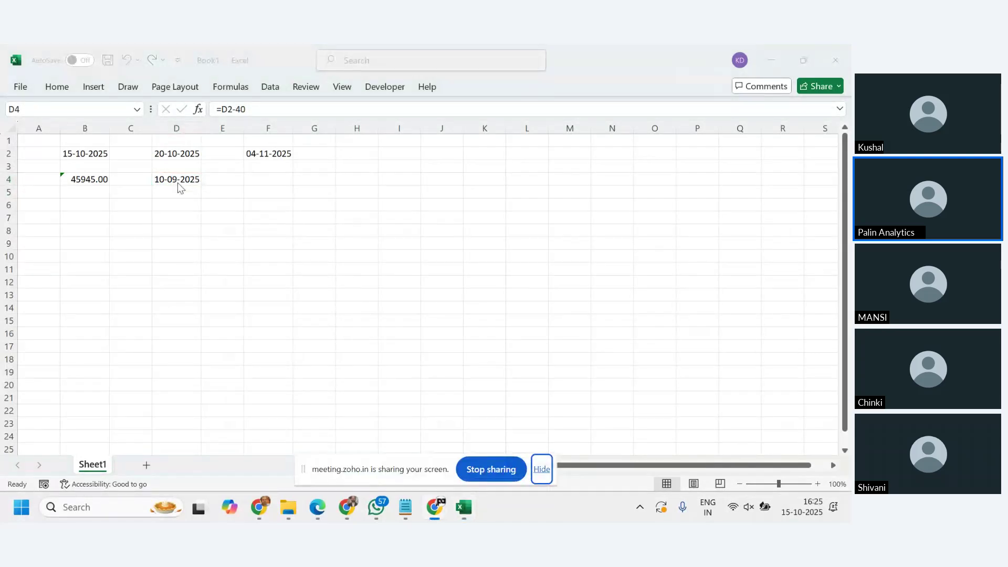
# Consult the Excel Date Formulas.txt notes in Notepad and enter =NOW() in cell B6 of the Excel sheet.
pyautogui.hotkey('alt', 'Tab')
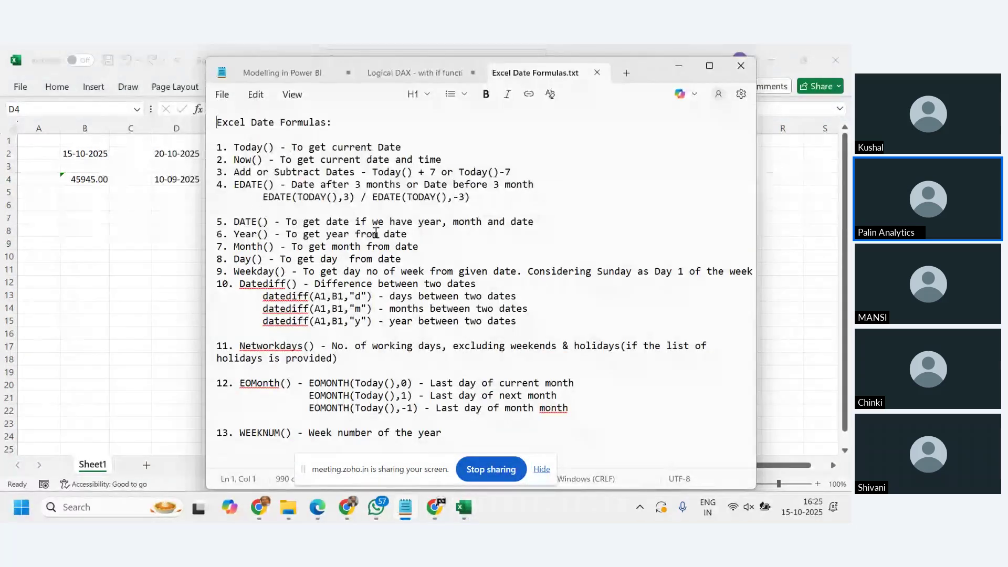
pyautogui.hotkey('alt', 'Tab')
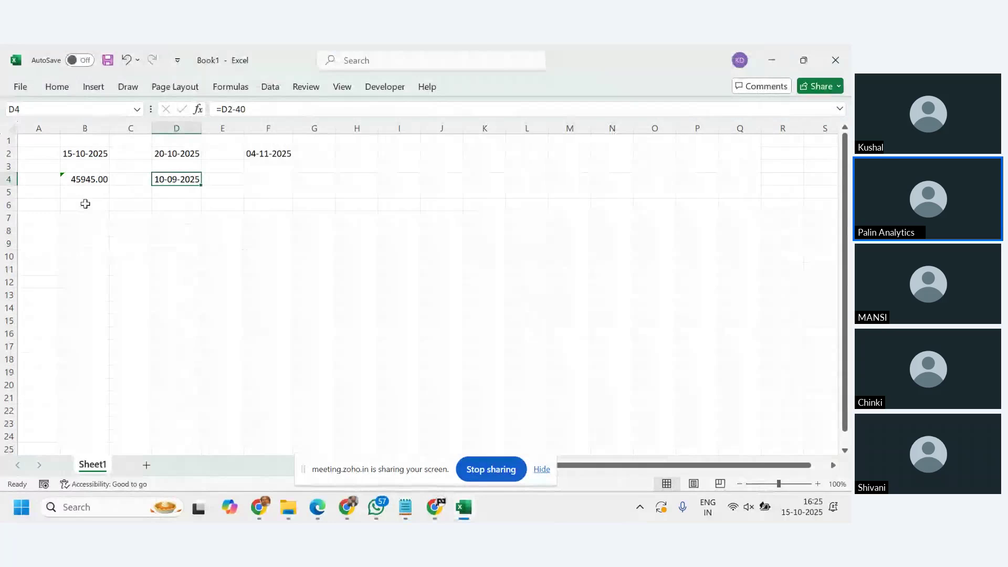
pyautogui.click(85, 204)
pyautogui.write('=non')
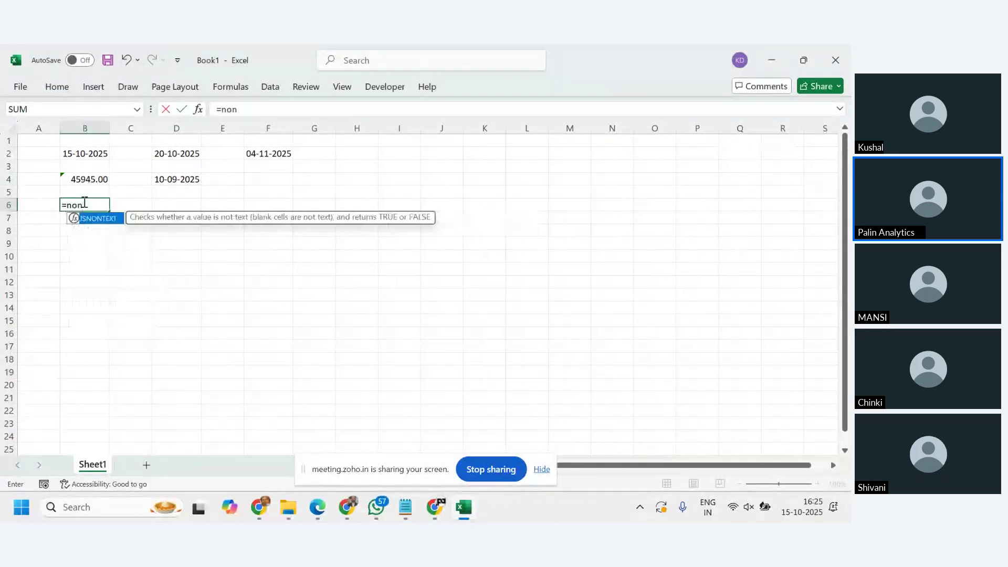
pyautogui.press('BackSpace')
pyautogui.write('w')
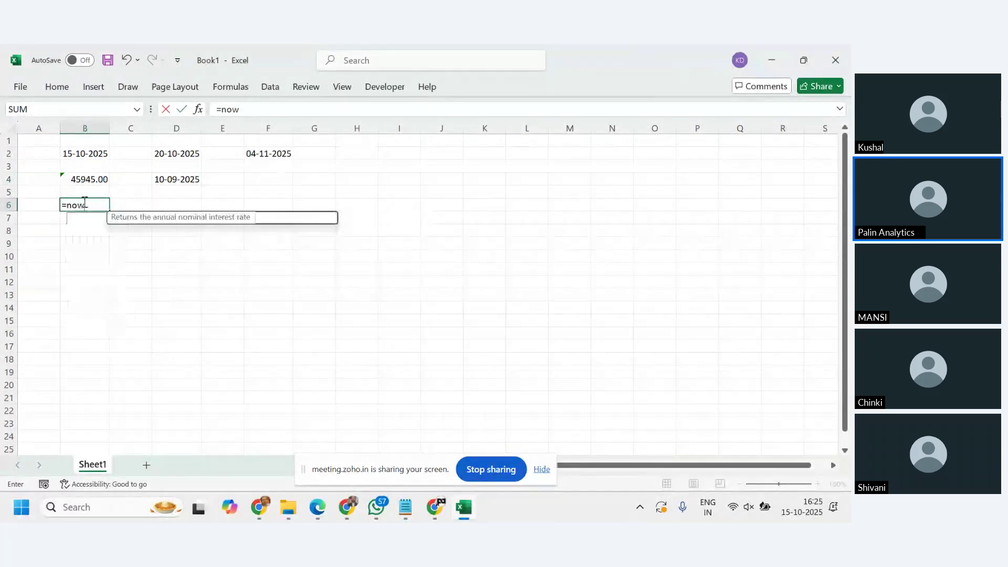
pyautogui.write('()')
pyautogui.press('Return')
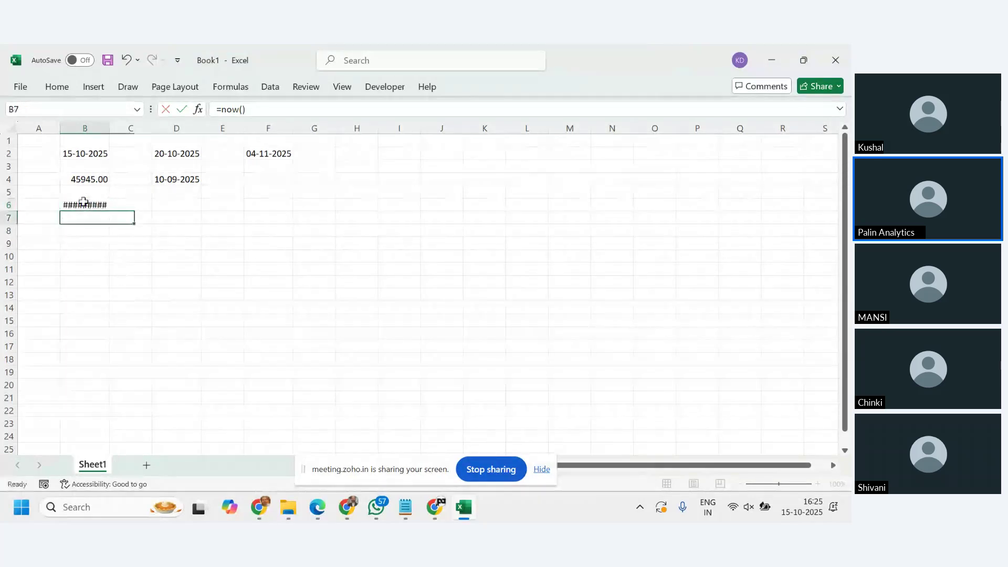
pyautogui.click(83, 201)
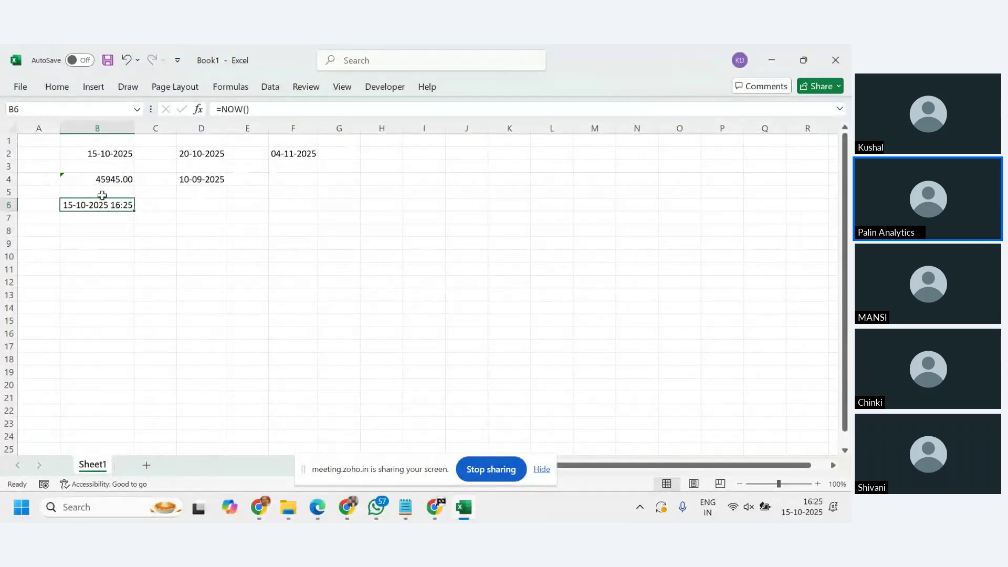
# Compare the TODAY formula in B2 with the NOW formula in B6 and review the date formula notes in Notepad.
pyautogui.click(100, 155)
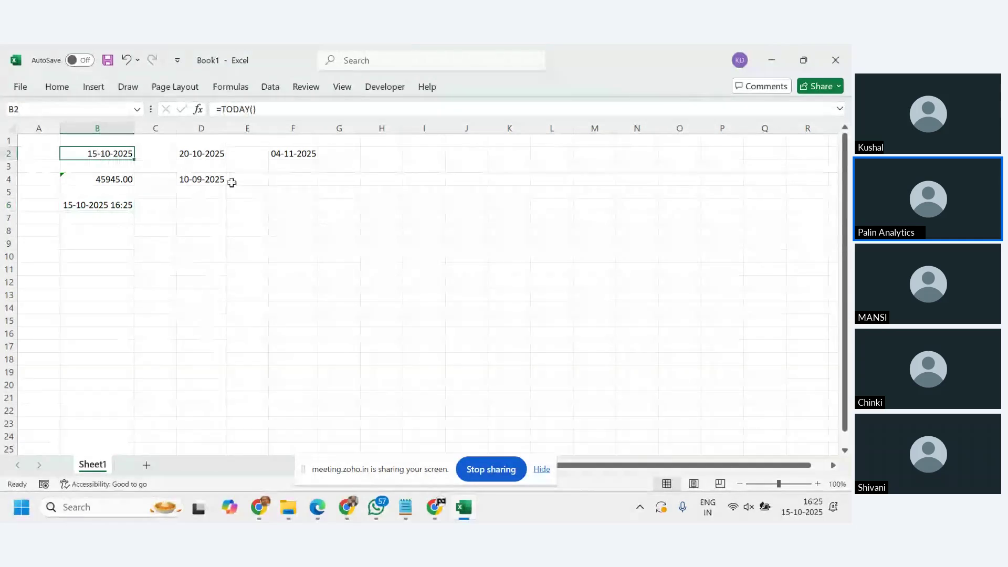
pyautogui.click(103, 206)
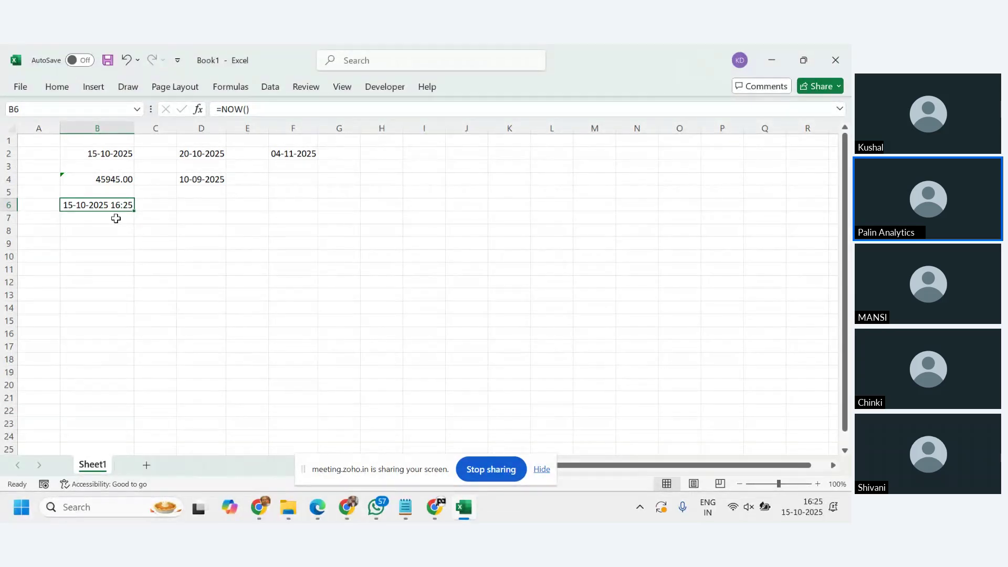
pyautogui.click(104, 159)
pyautogui.hotkey('alt', 'Tab')
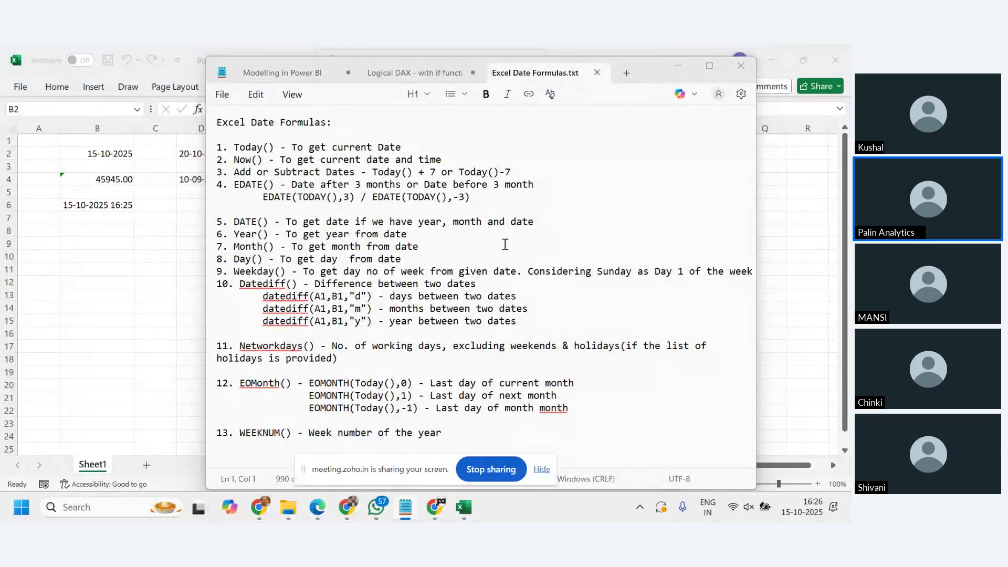
pyautogui.hotkey('alt', 'Tab')
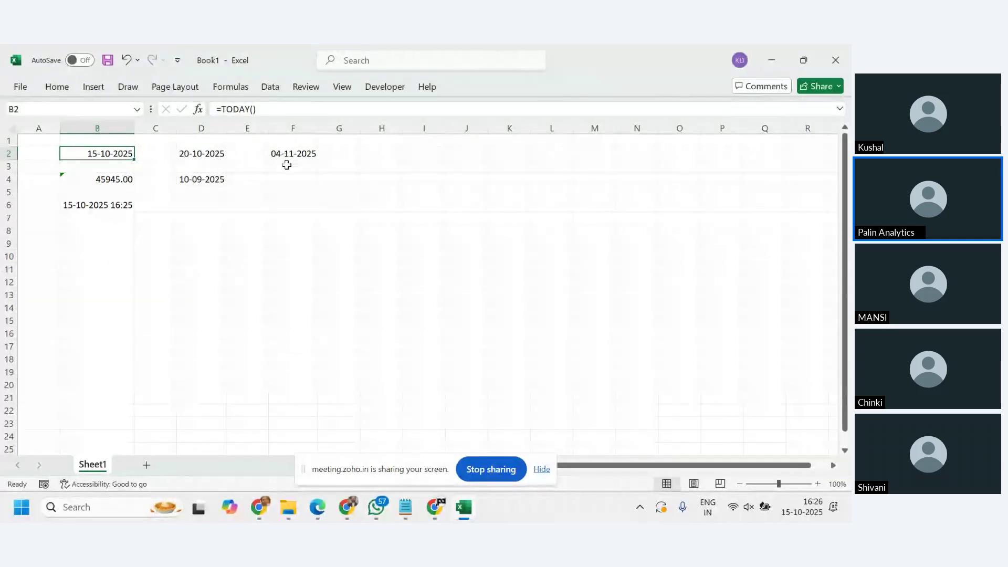
# Check the EDATE entry in the Notepad date formula notes and enter the label Edate in cell B8 of the Excel sheet.
pyautogui.hotkey('alt', 'Tab')
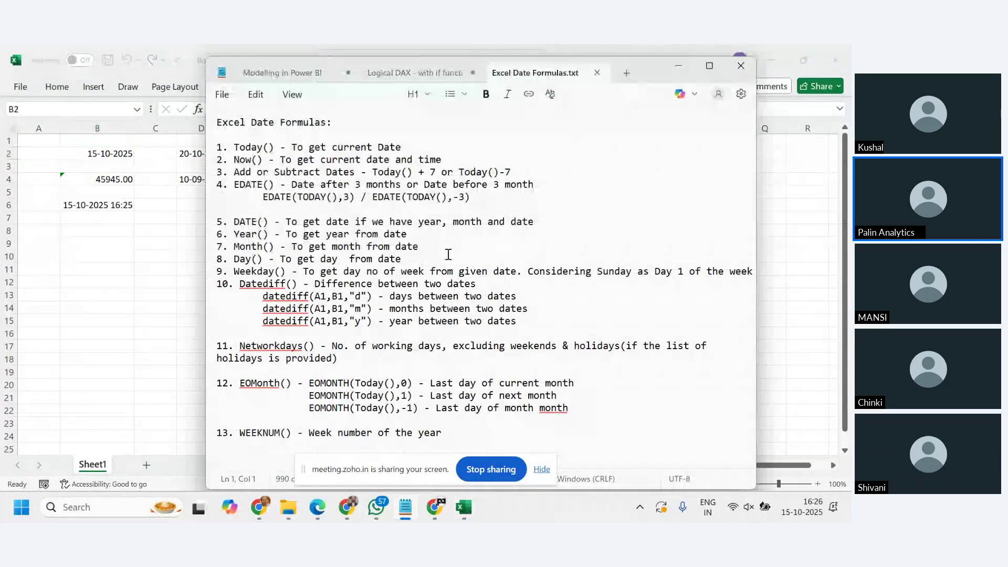
pyautogui.hotkey('alt', 'Tab')
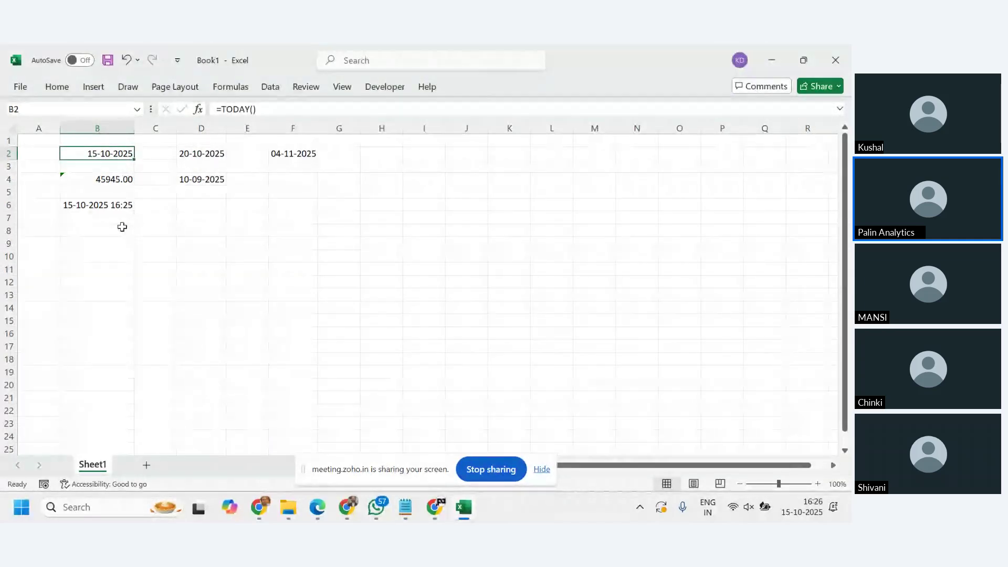
pyautogui.click(119, 230)
pyautogui.hotkey('alt', 'Tab')
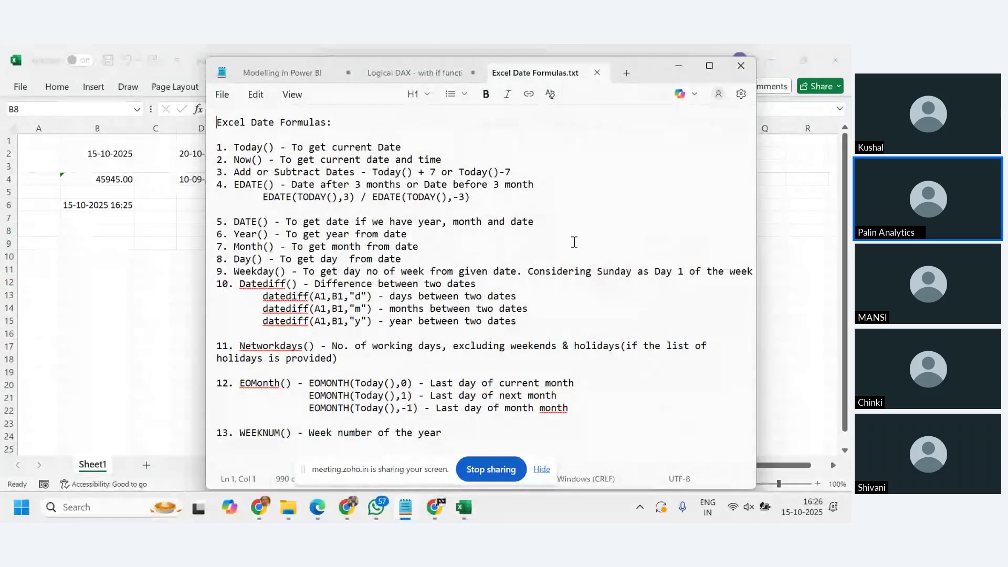
pyautogui.hotkey('alt', 'Tab')
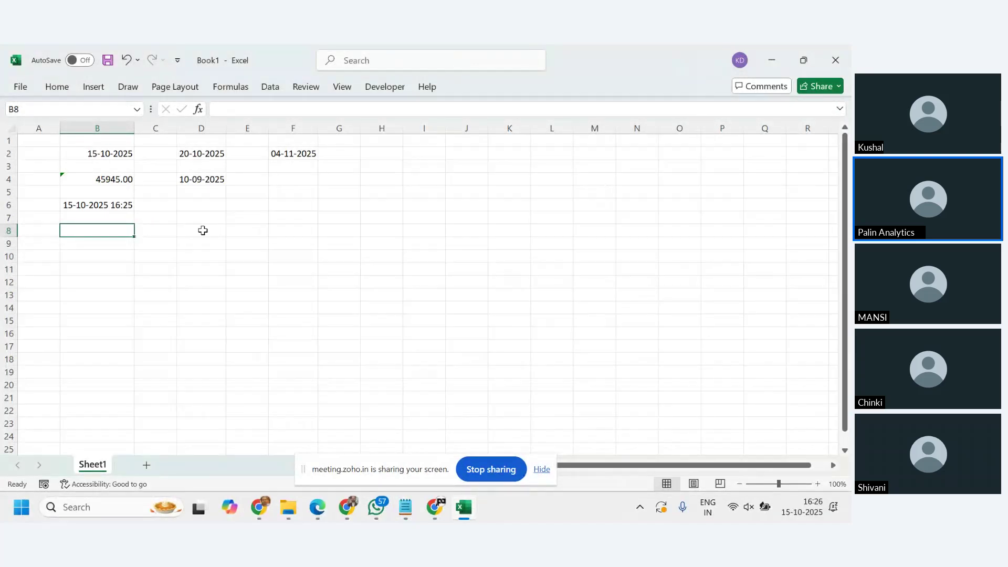
pyautogui.write('Edate')
pyautogui.press('Tab')
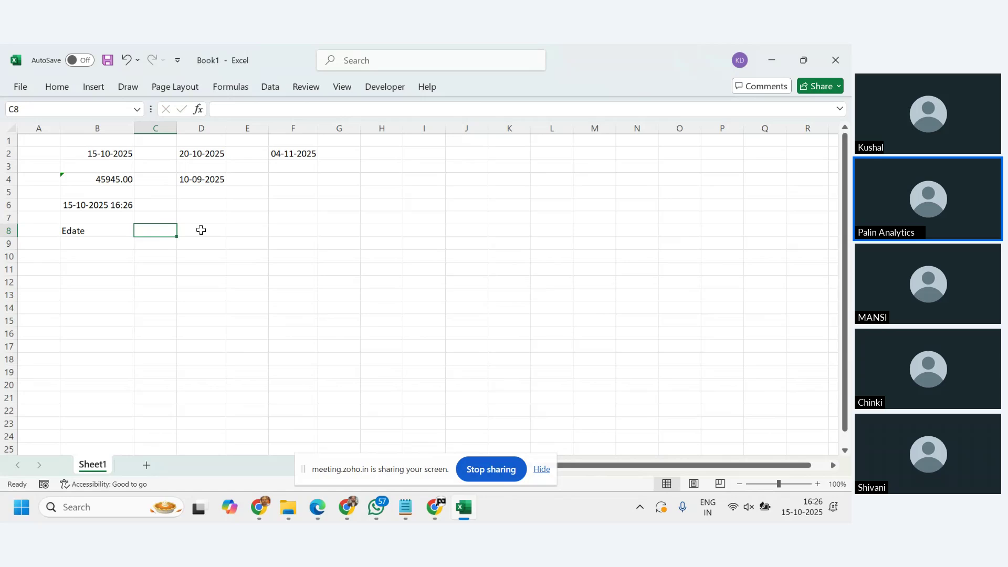
# Enter an EDATE formula in cell C8 that returns the date 3 months after the date in B2 (=EDATE(B2,3)).
pyautogui.click(128, 204)
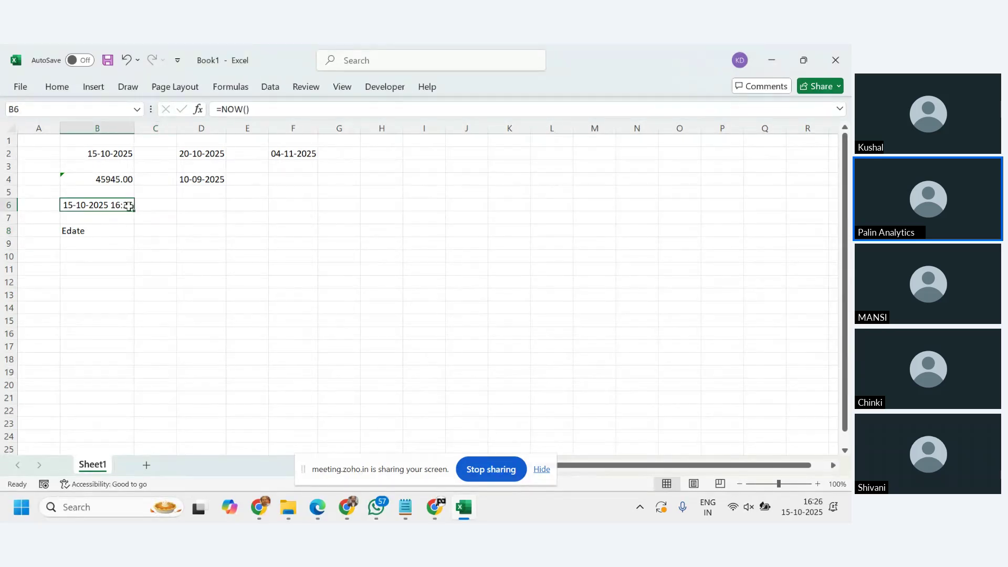
pyautogui.click(160, 232)
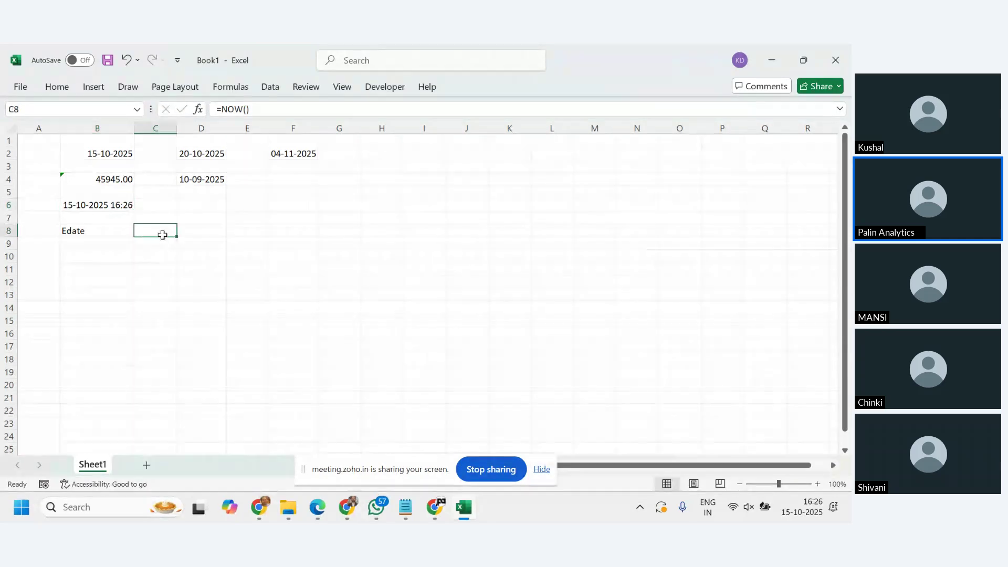
pyautogui.click(116, 207)
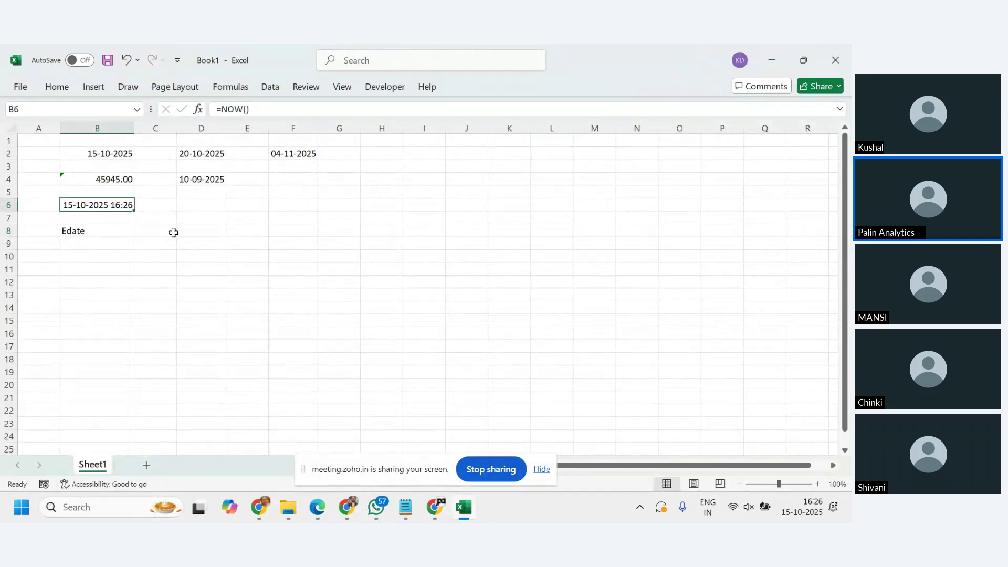
pyautogui.click(151, 233)
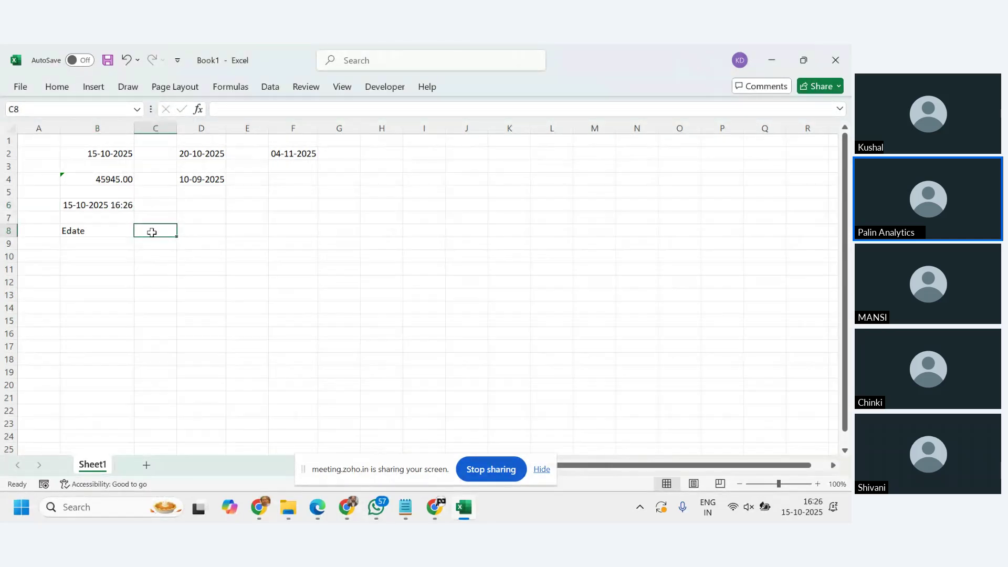
pyautogui.write('=ed')
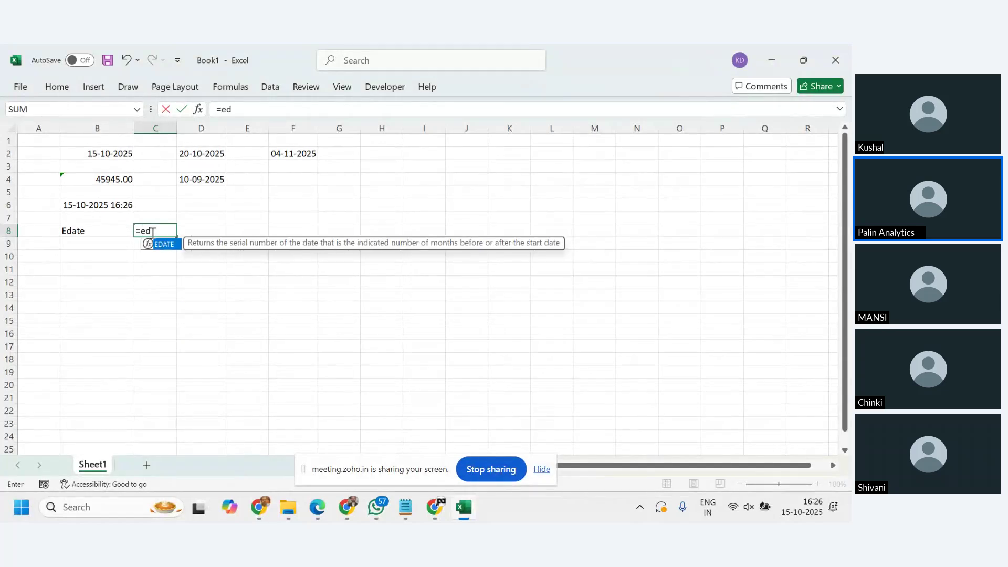
pyautogui.write('ate(')
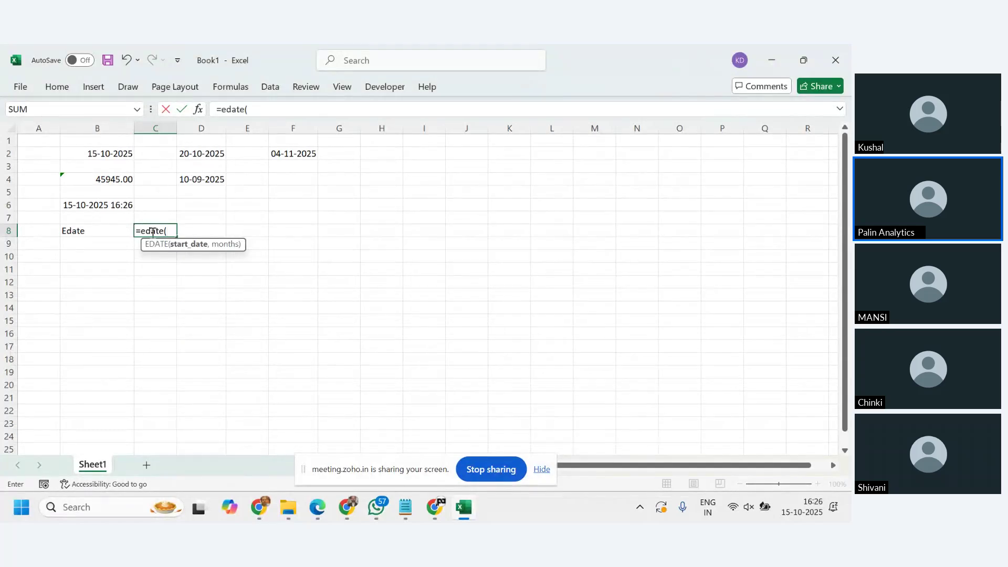
pyautogui.click(110, 154)
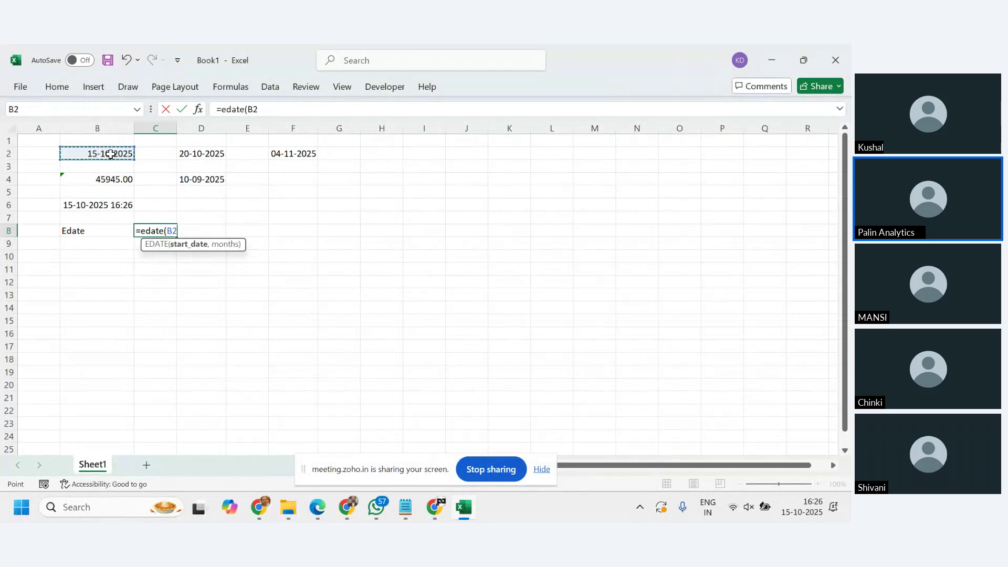
pyautogui.write(',')
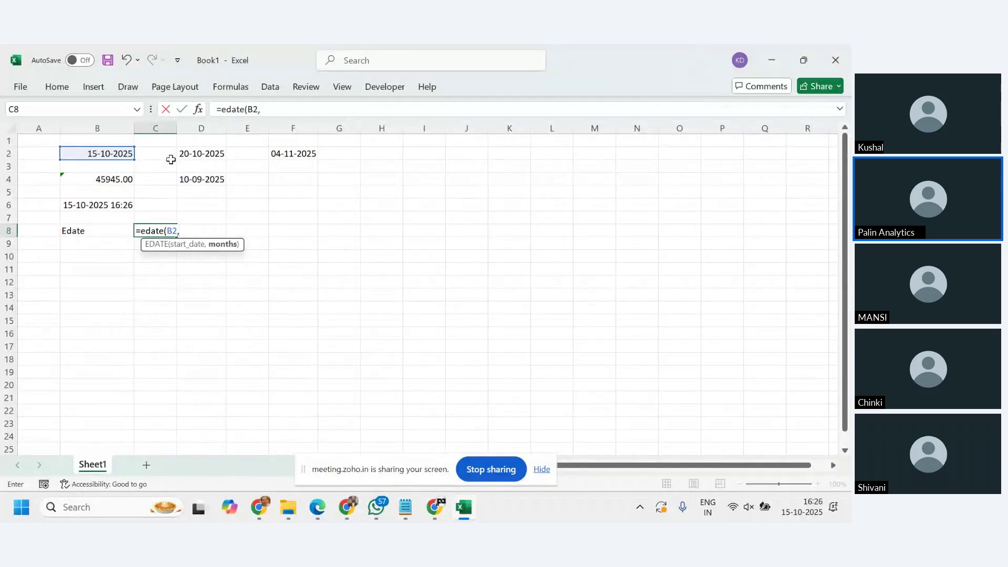
pyautogui.write('3)')
pyautogui.press('Return')
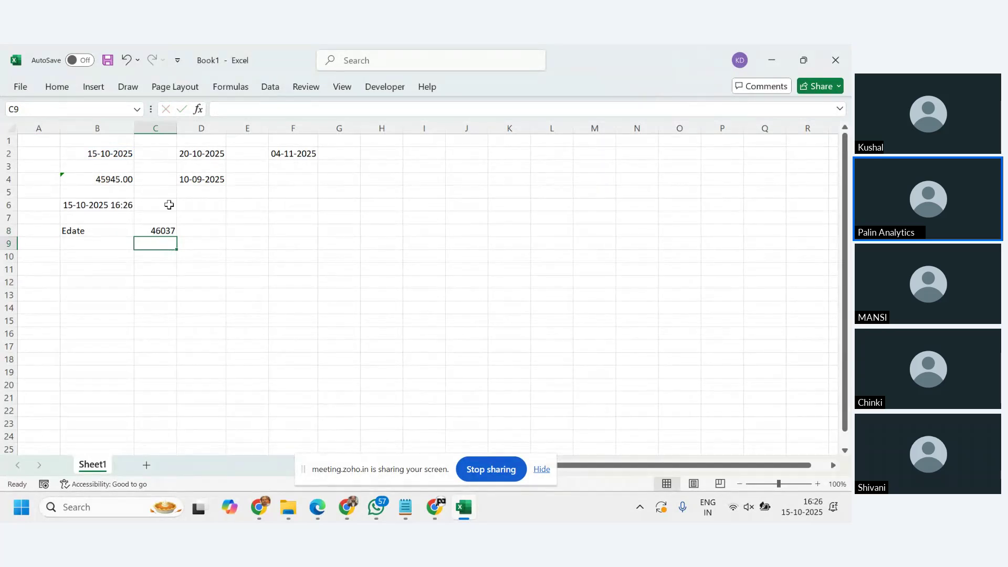
# Format the EDATE result in cell C8 as Short Date.
pyautogui.click(167, 231)
pyautogui.click(57, 86)
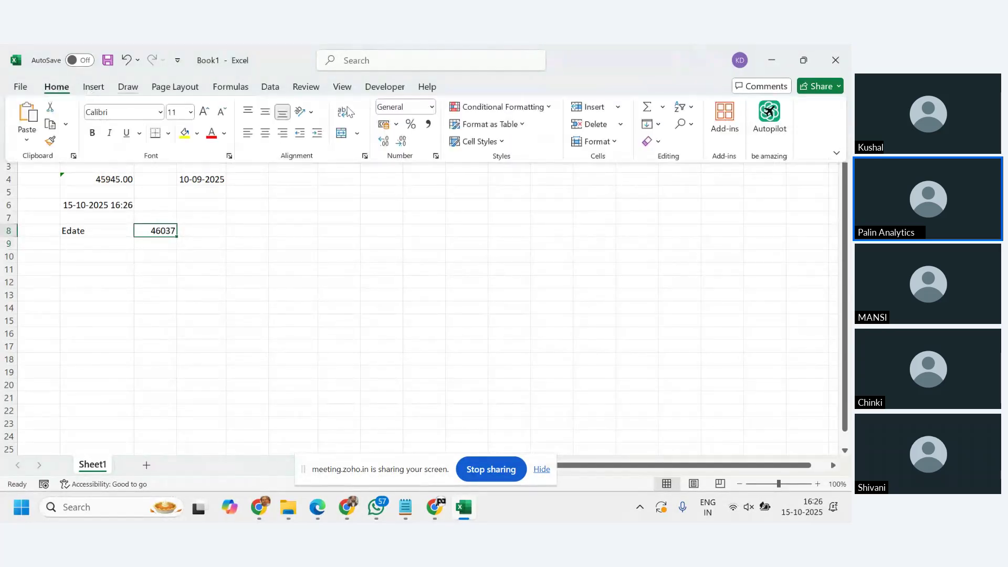
pyautogui.click(431, 108)
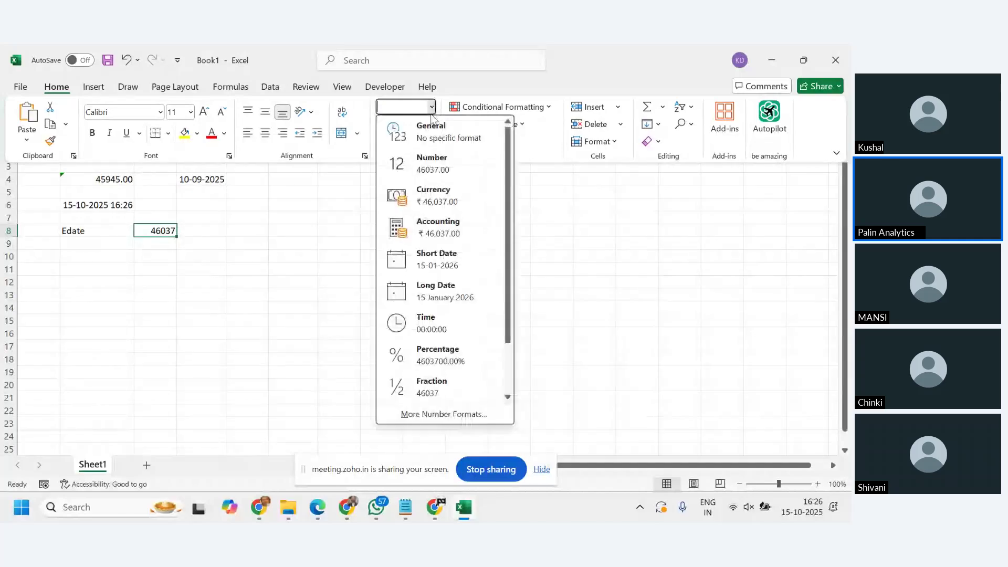
pyautogui.click(425, 260)
pyautogui.click(154, 233)
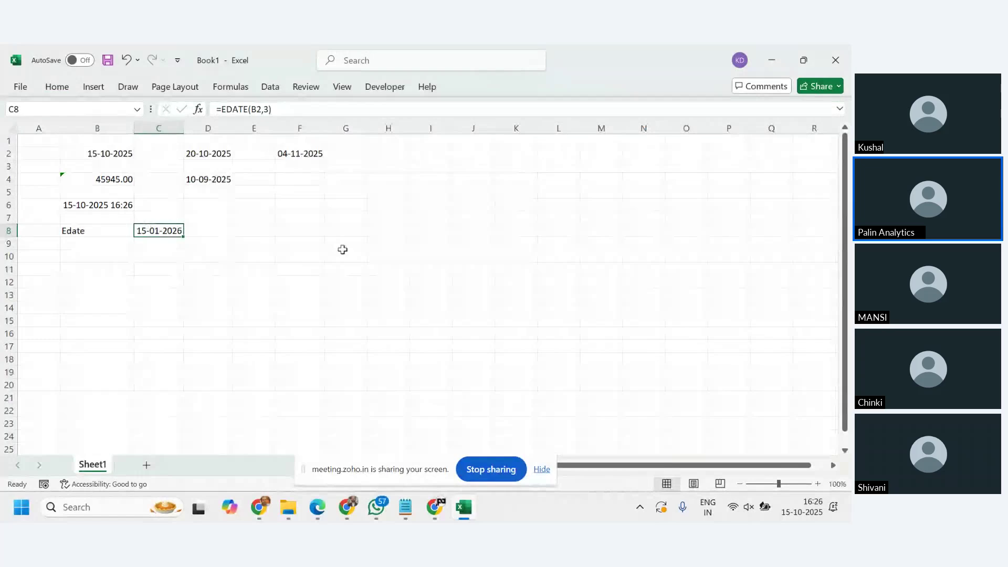
# Enter the explanation "Edate() function returns date after no of months" in cell D8 beside the EDATE result.
pyautogui.click(123, 231)
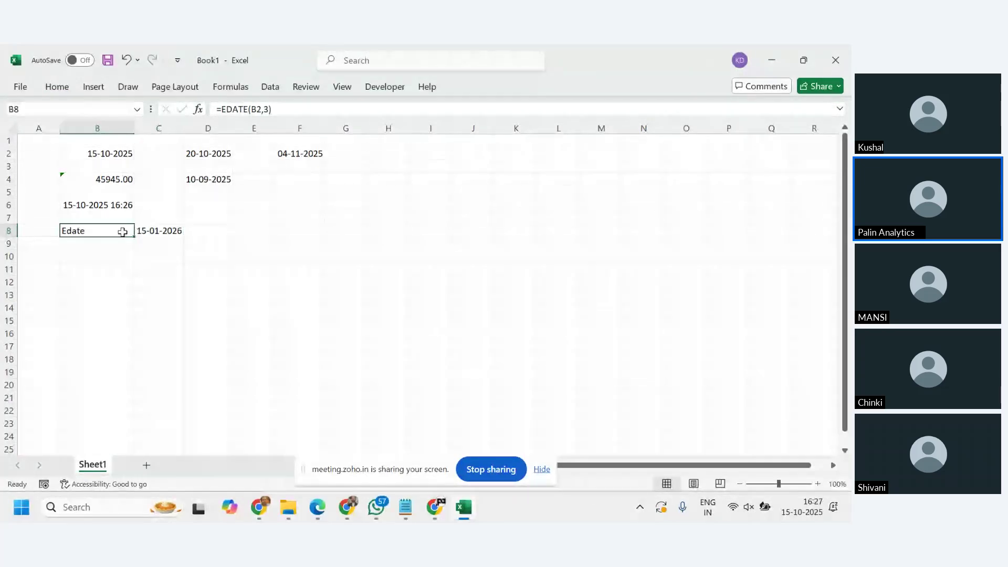
pyautogui.click(218, 230)
pyautogui.write('Edat')
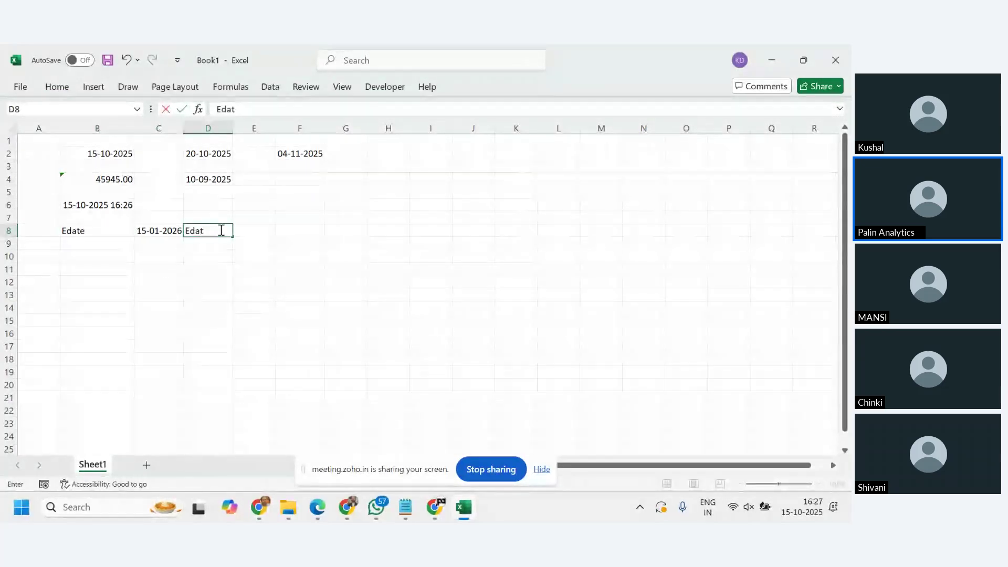
pyautogui.write('e() function re')
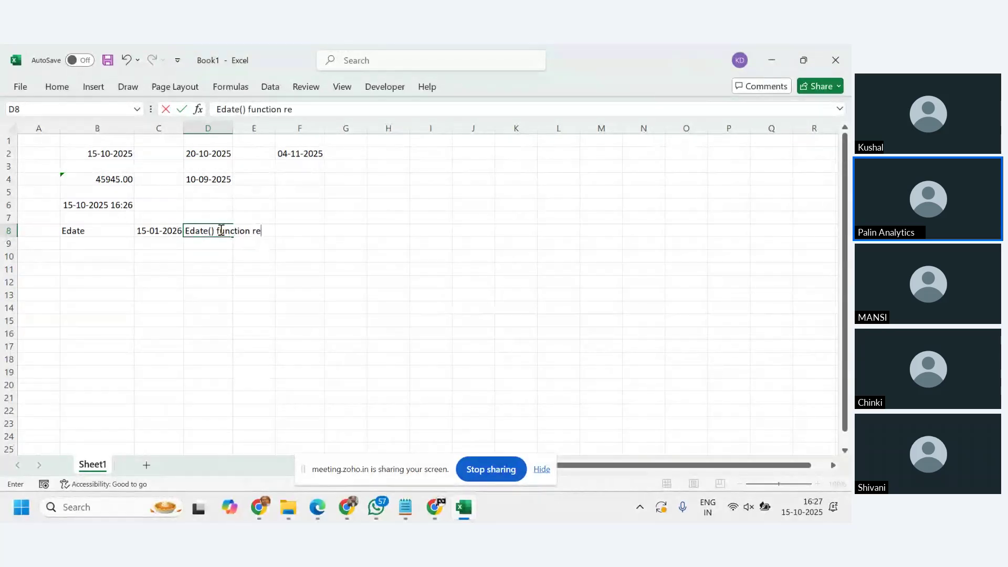
pyautogui.write('turns date')
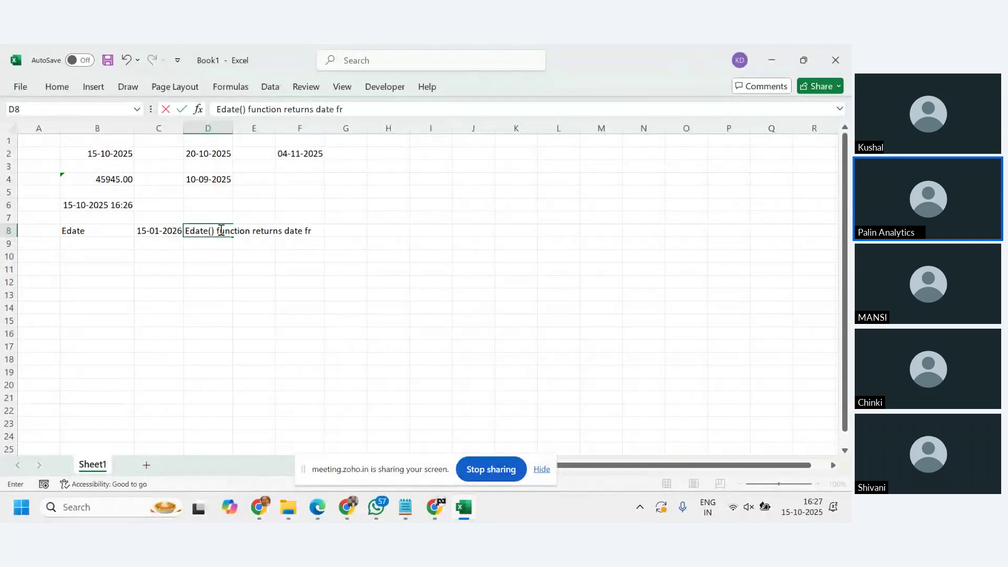
pyautogui.write(' after n')
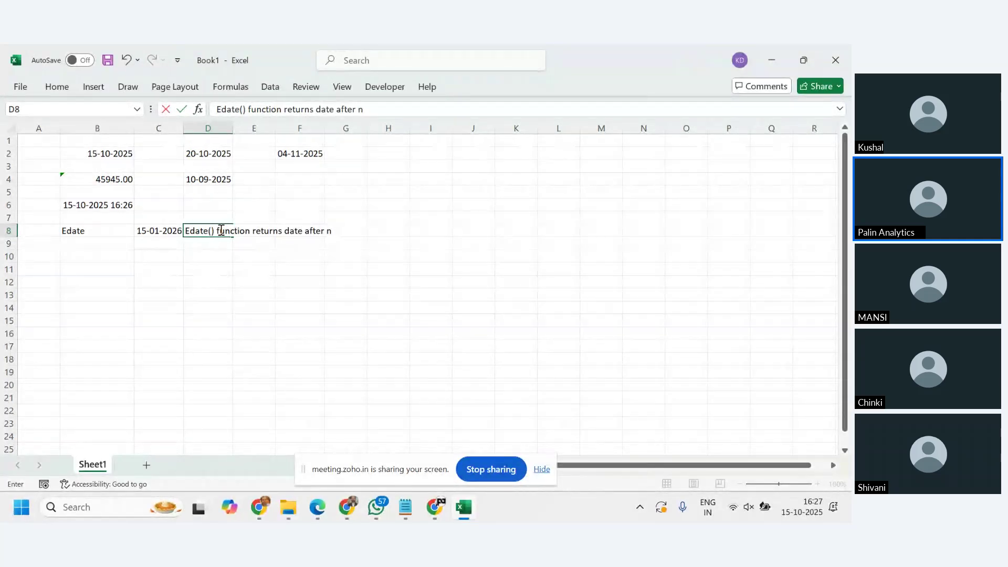
pyautogui.write('uo of monht')
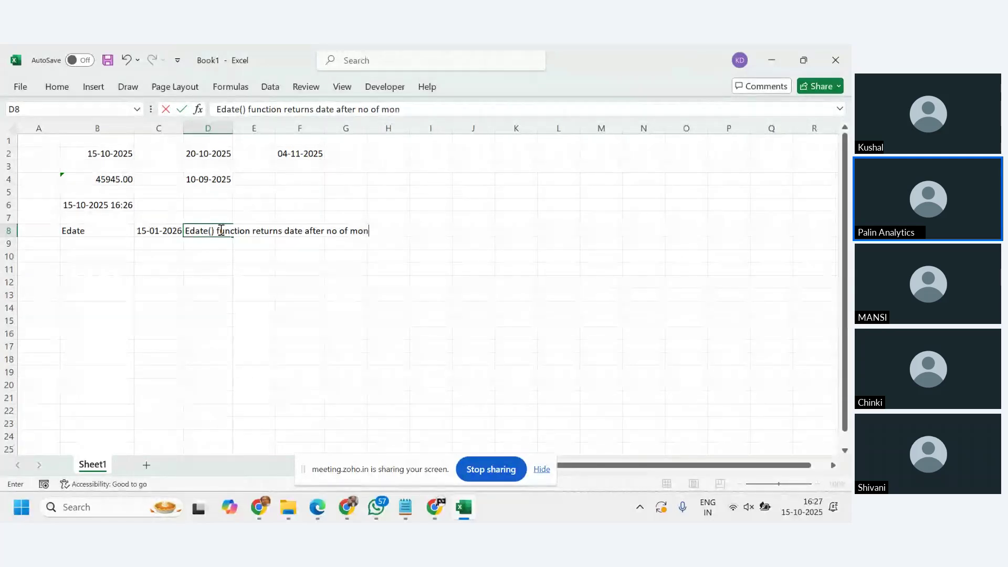
pyautogui.press('BackSpace')
pyautogui.write('ths')
pyautogui.press('Return')
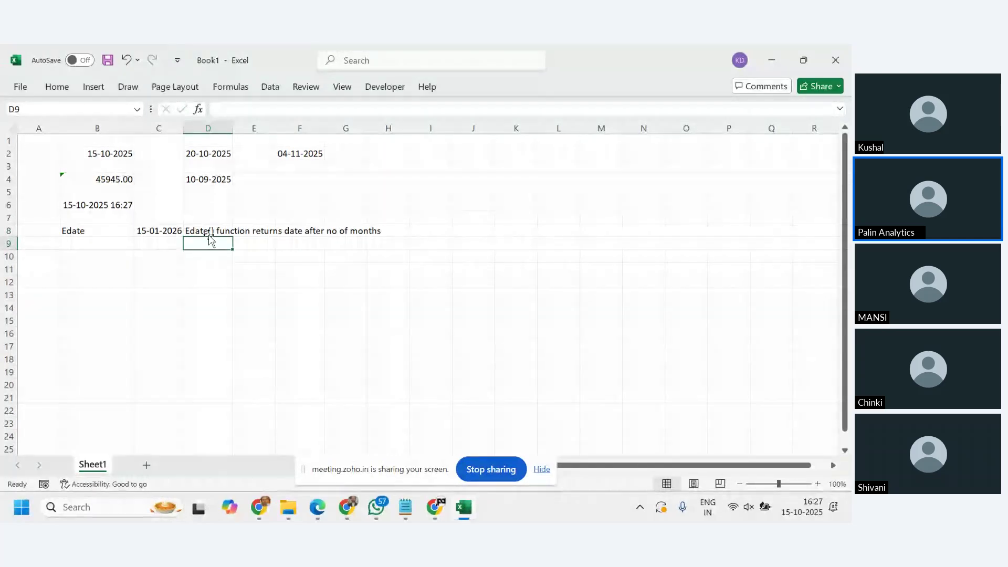
# Enter an EDATE formula in cell C9 that returns the date 4 months before the date in B2 (=EDATE(B2,-4)).
pyautogui.click(161, 244)
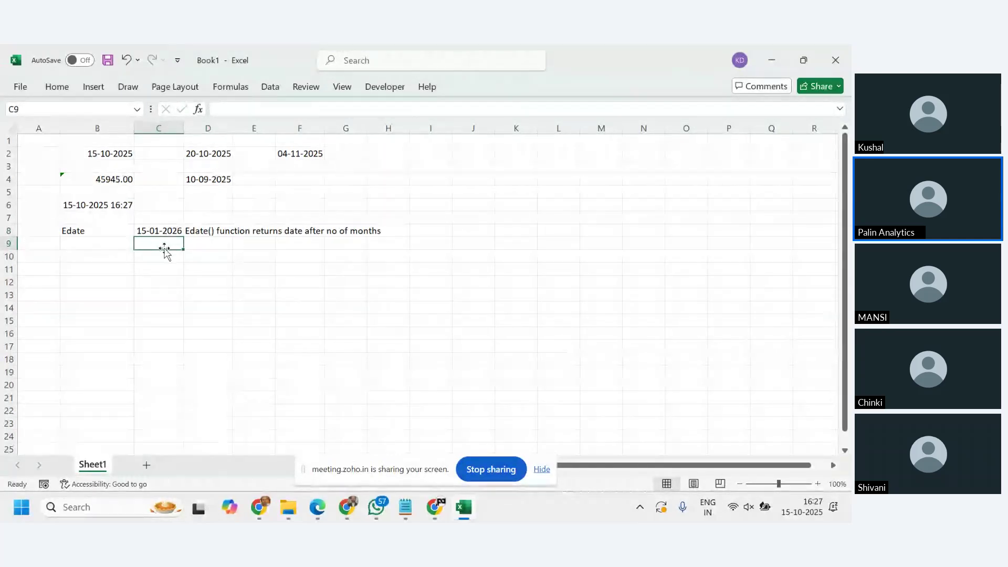
pyautogui.write('=edate')
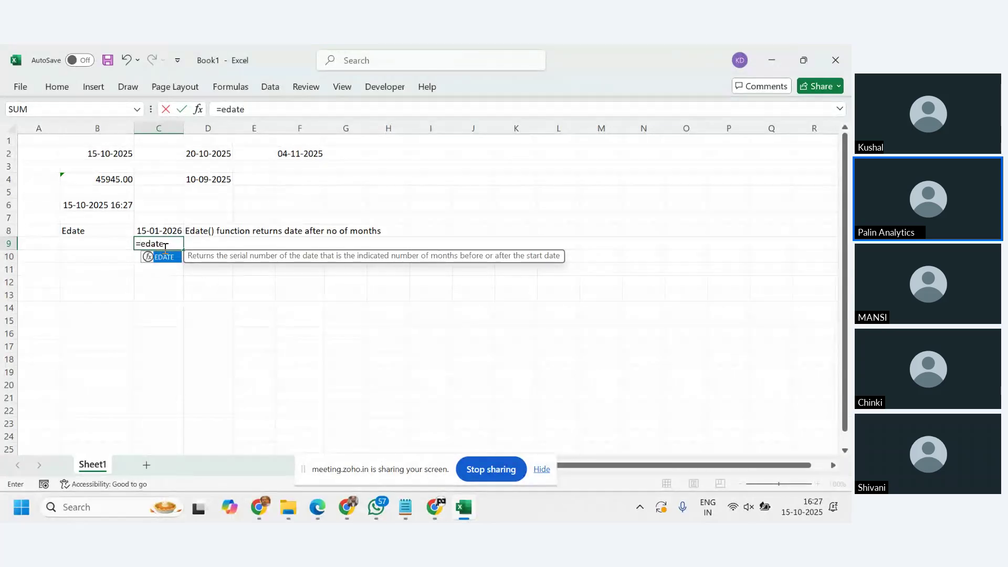
pyautogui.write('(')
pyautogui.click(97, 152)
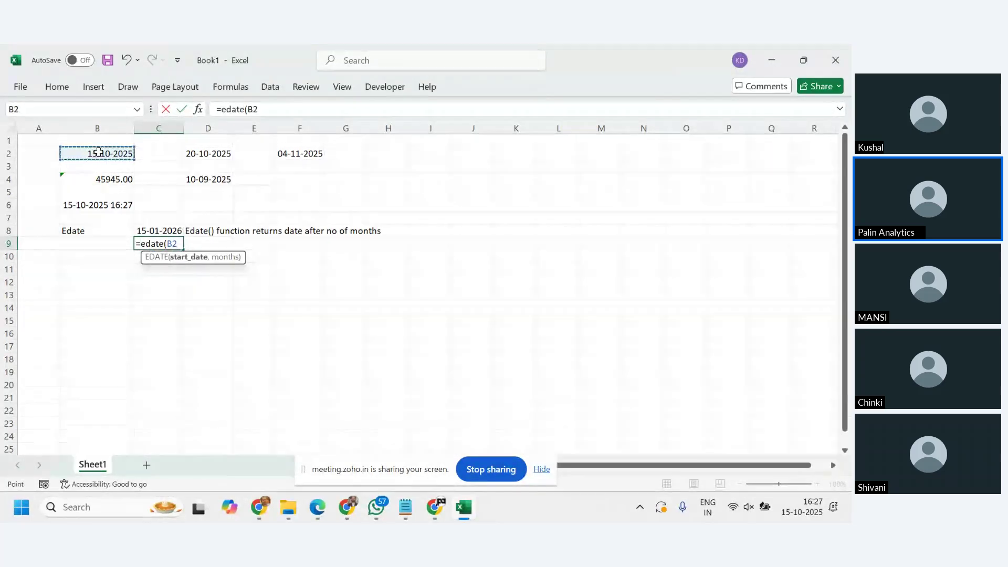
pyautogui.write(',-4')
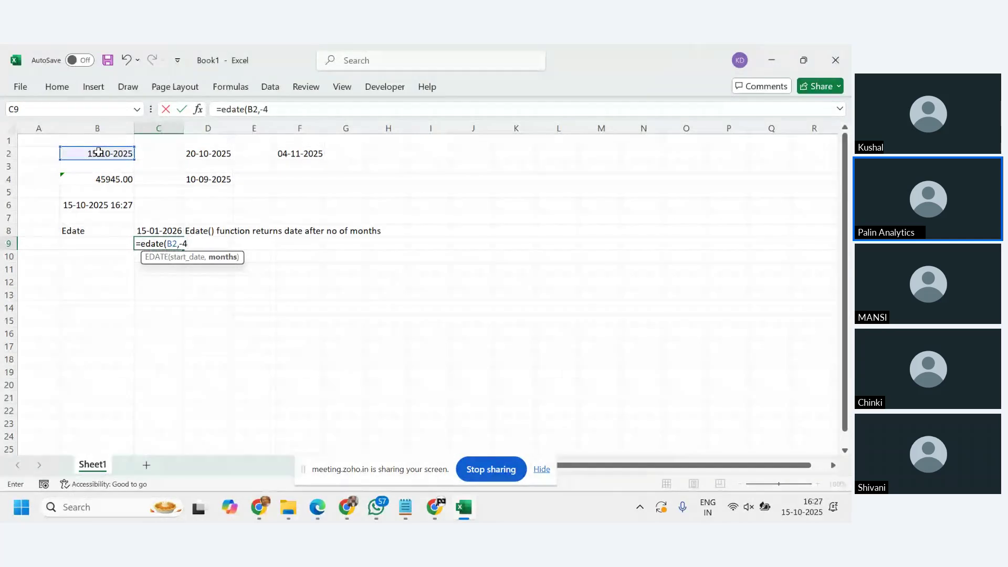
pyautogui.write(')')
pyautogui.press('Return')
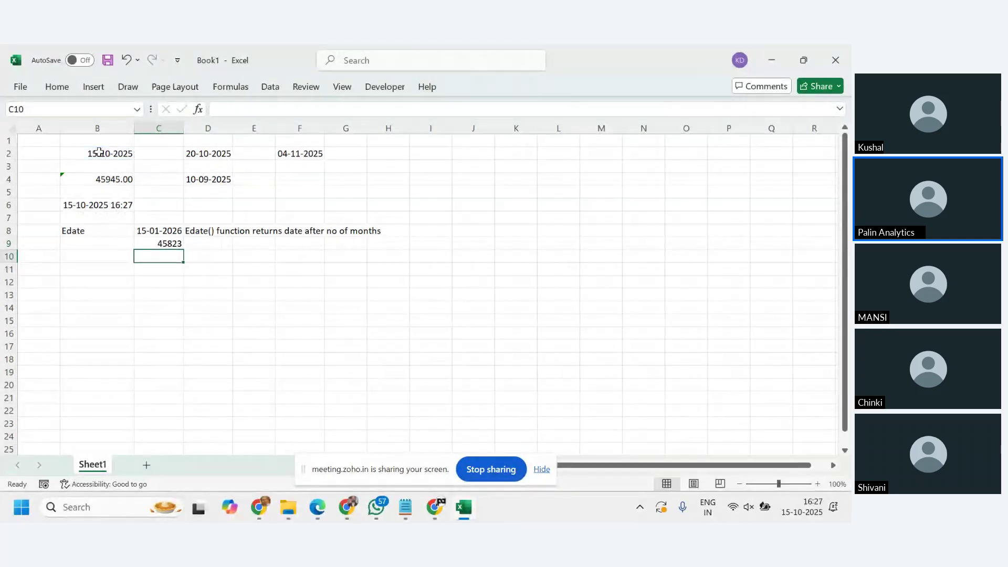
# Format the EDATE result in cell C9 as Short Date.
pyautogui.click(159, 242)
pyautogui.click(52, 89)
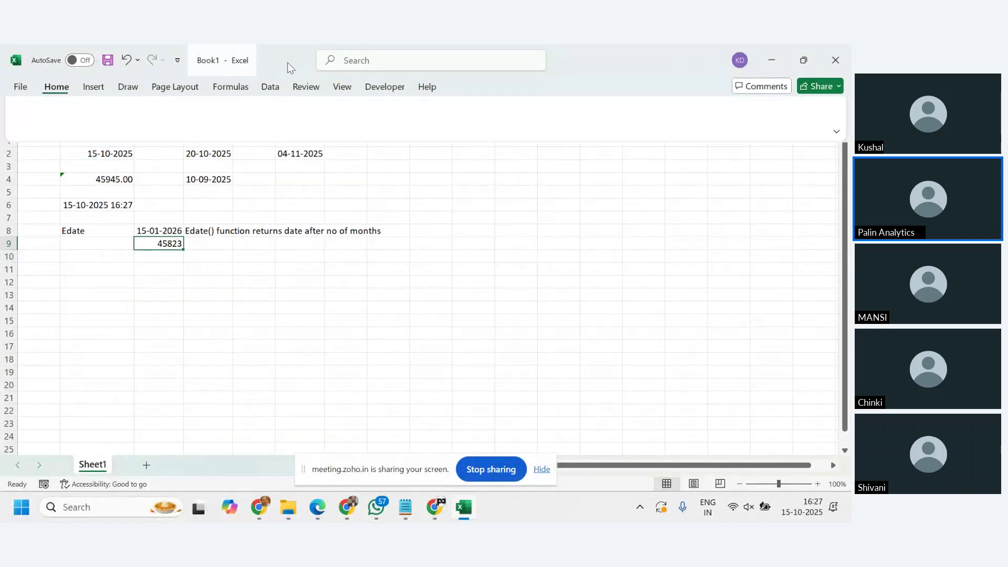
pyautogui.click(432, 107)
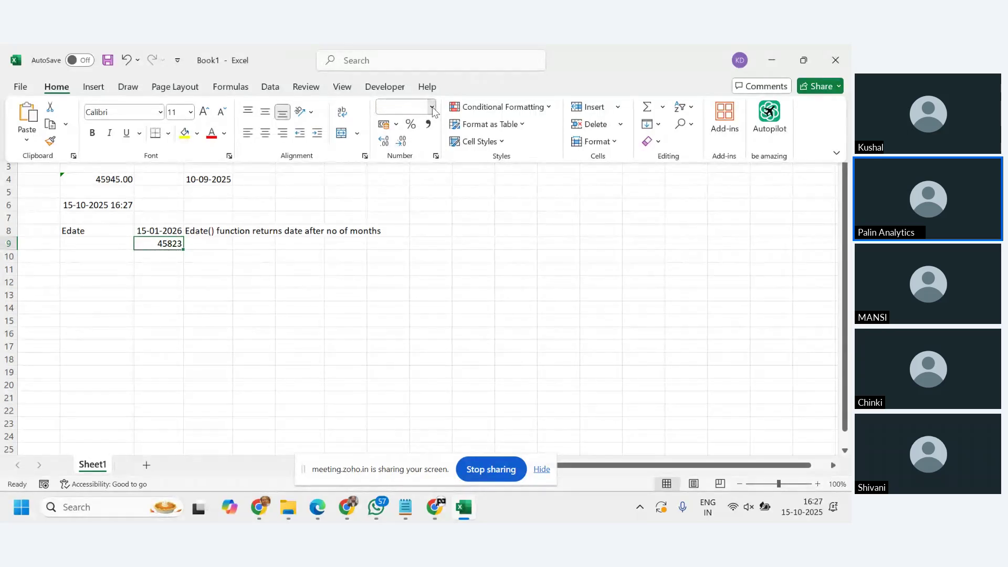
pyautogui.click(417, 257)
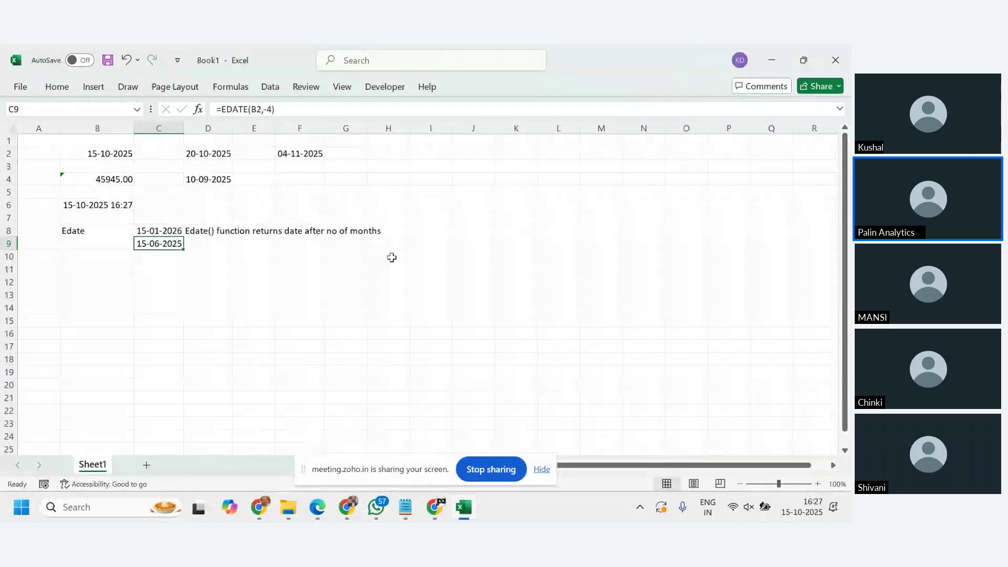
# Check the date formula notes, then enter day 15, month 10 and year 2024 in cells B11, C11 and D11 of the worksheet.
pyautogui.hotkey('alt', 'Tab')
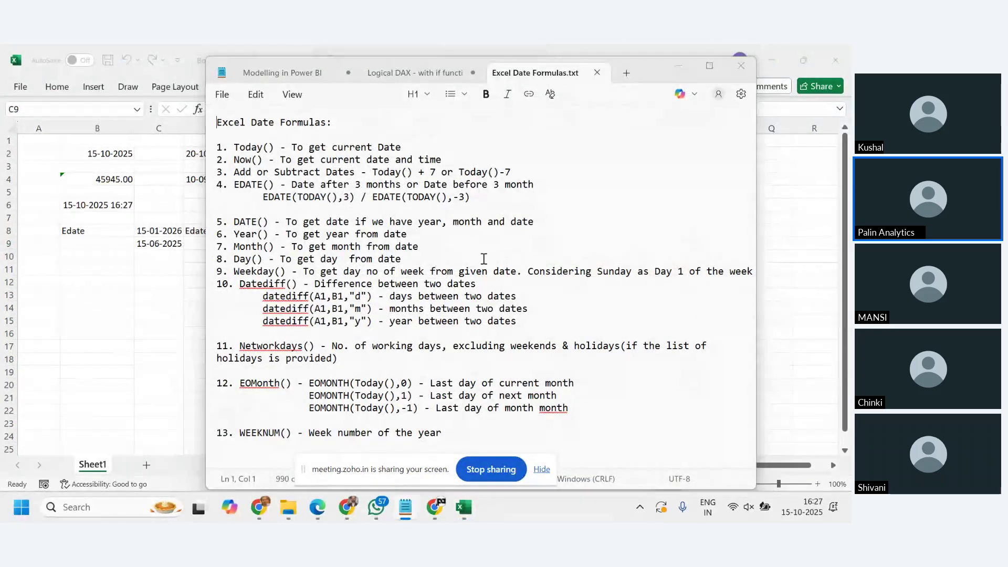
pyautogui.hotkey('alt', 'Tab')
pyautogui.click(82, 269)
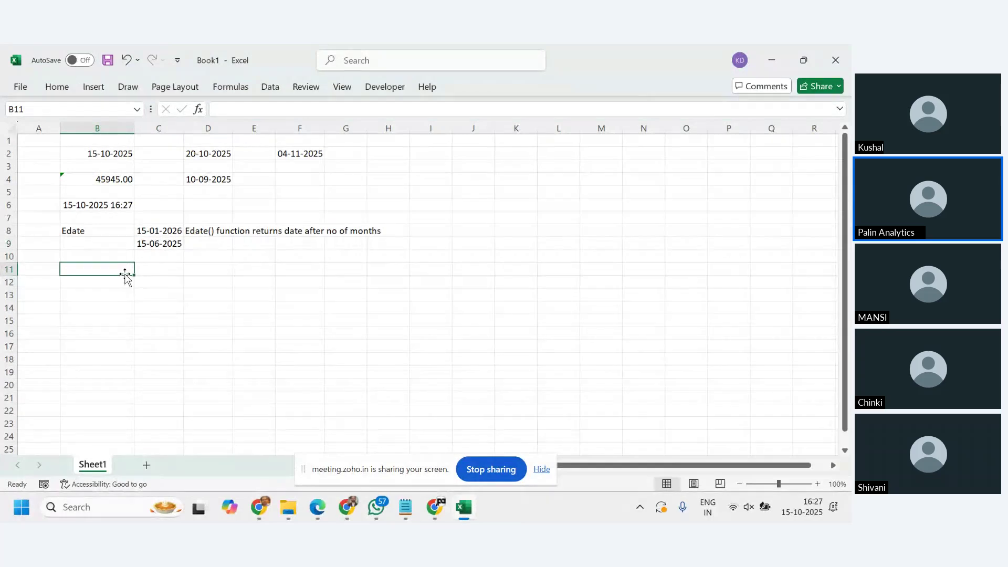
pyautogui.write('15')
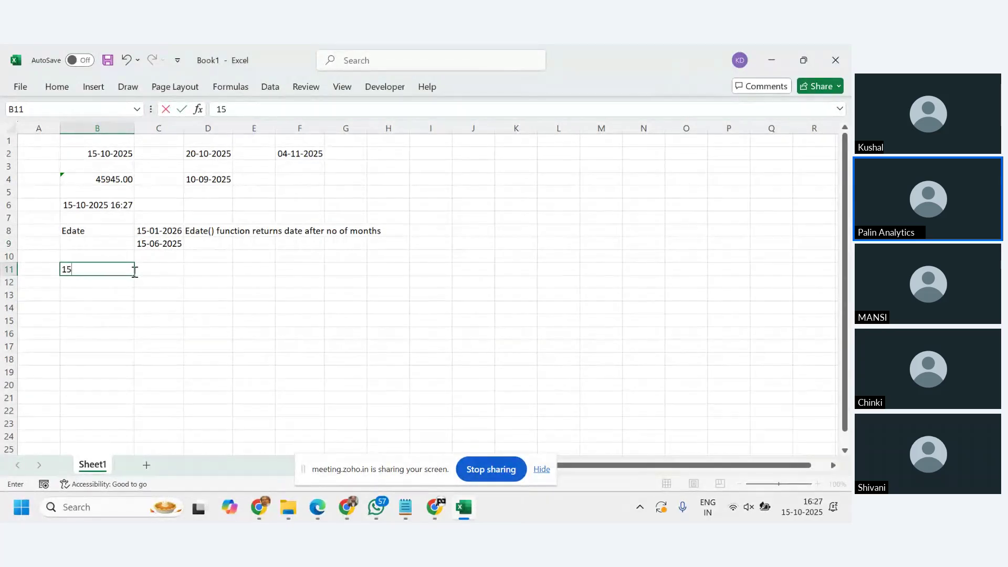
pyautogui.press('Tab')
pyautogui.write('10')
pyautogui.press('Tab')
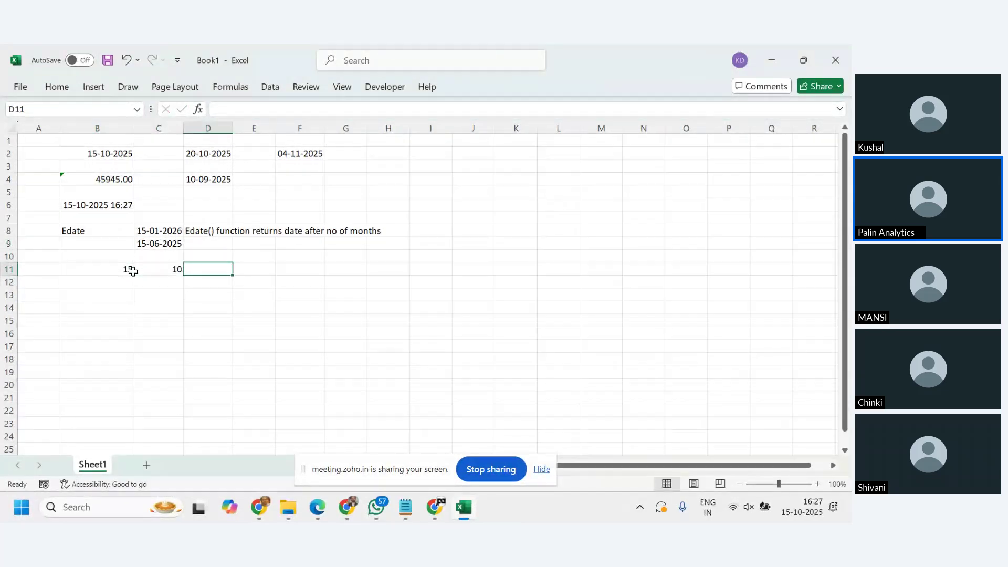
pyautogui.write('2024')
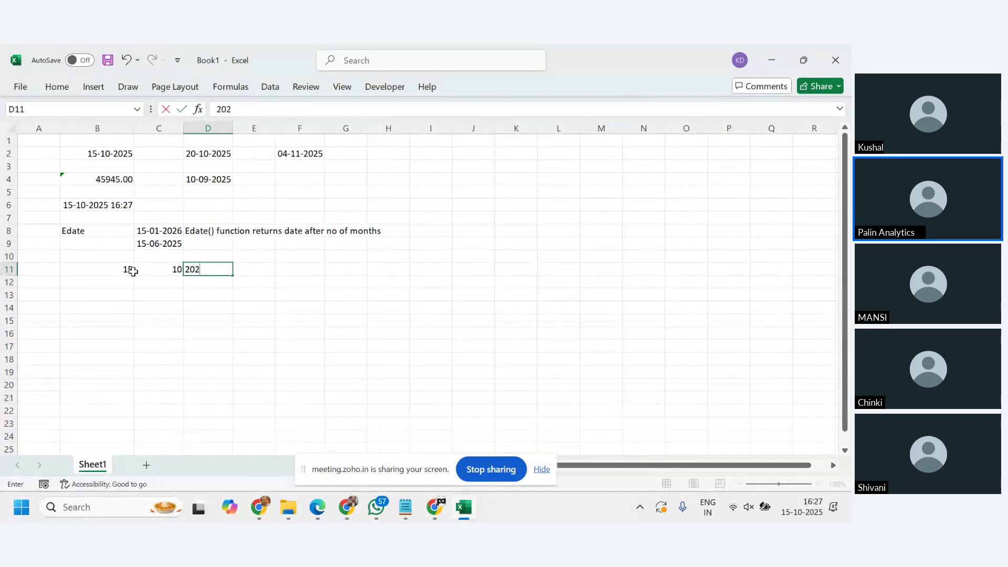
pyautogui.press('Tab')
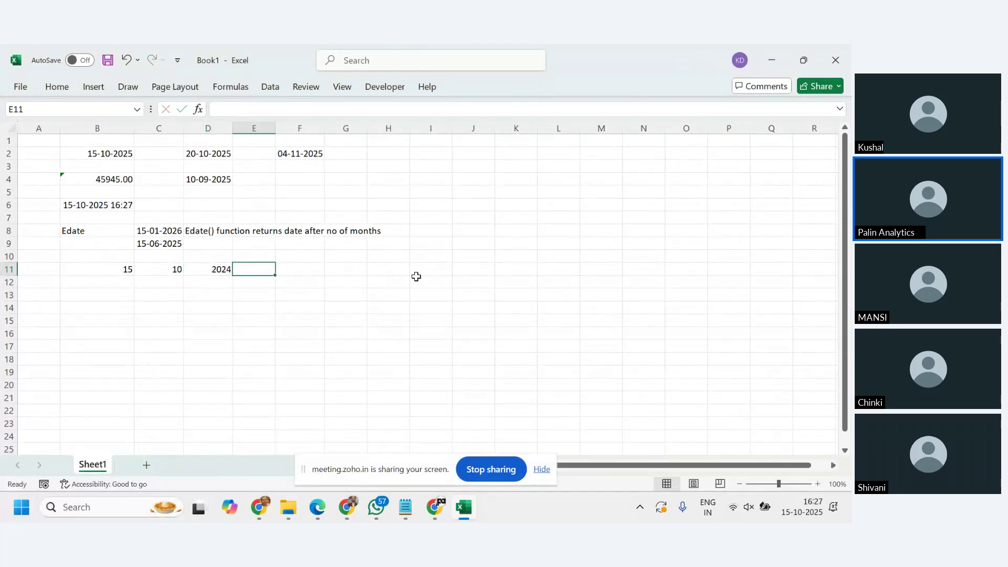
# Enter a DATE formula in cell E11 that combines the year, month and day from row 11 (=DATE(D11,C11,B11)).
pyautogui.click(105, 269)
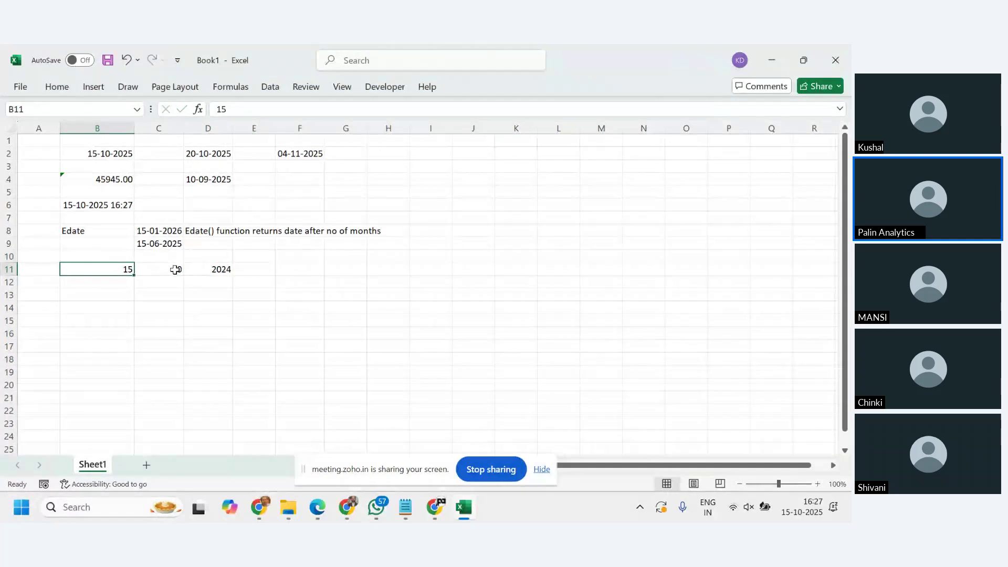
pyautogui.click(173, 271)
pyautogui.click(209, 270)
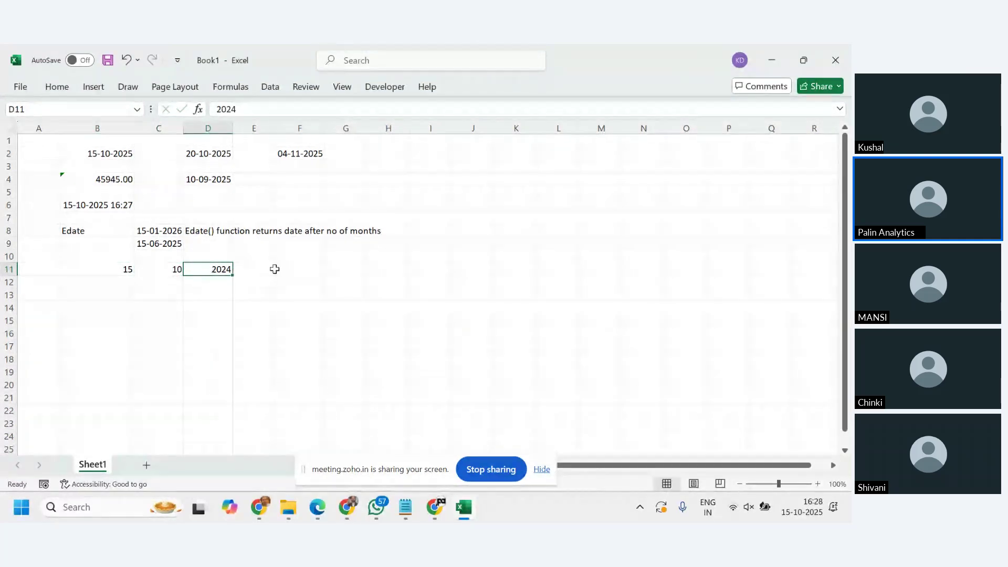
pyautogui.click(272, 269)
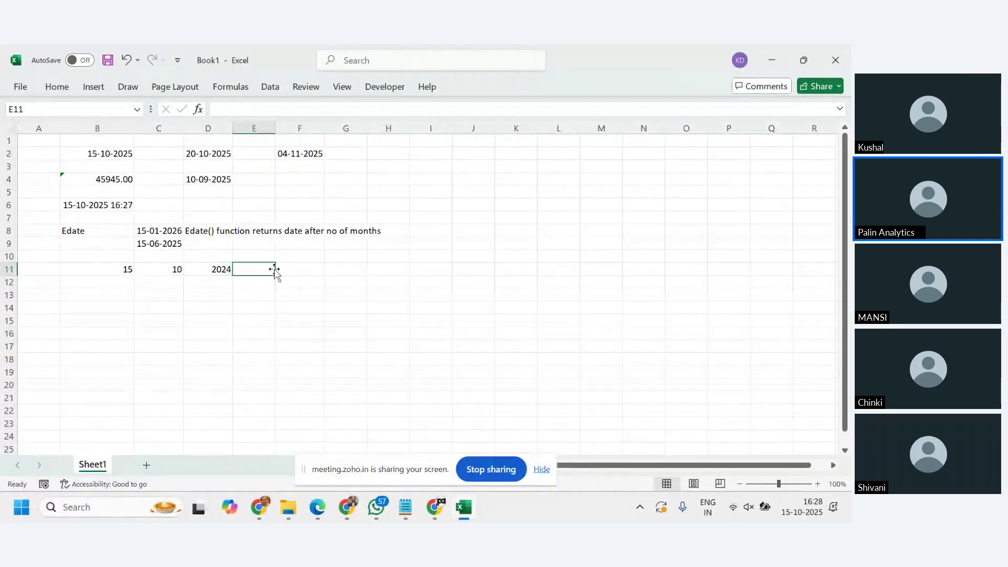
pyautogui.write('=')
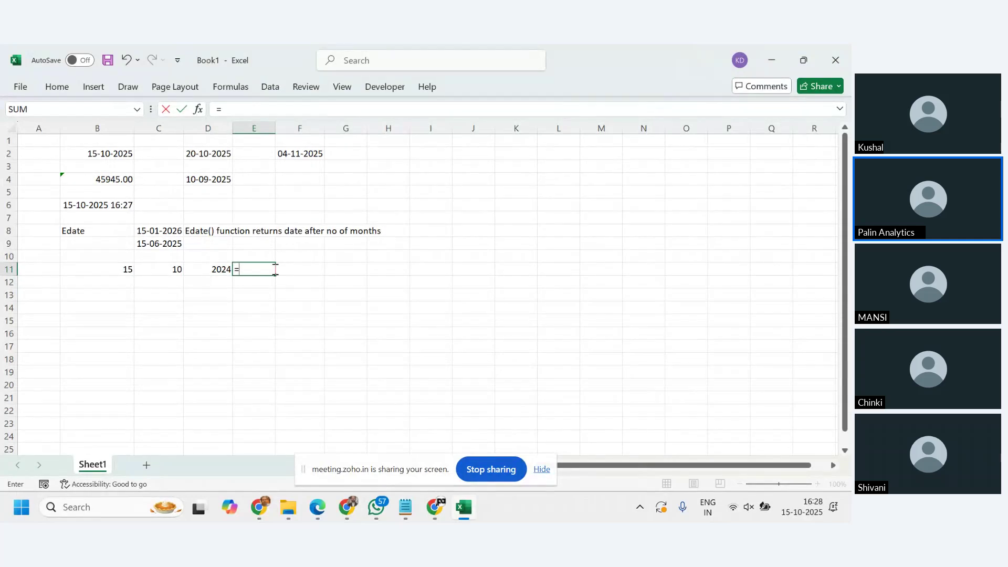
pyautogui.write('date(')
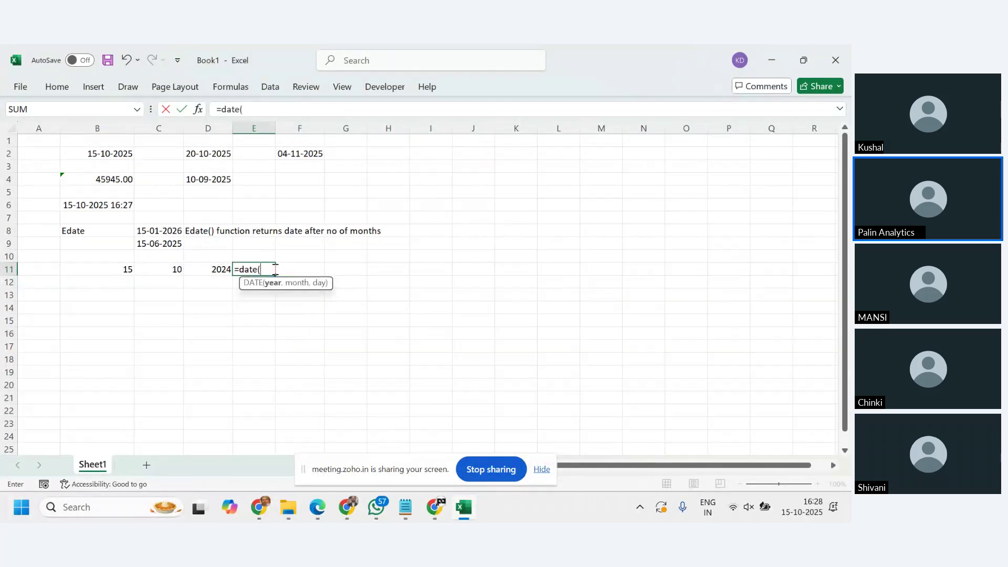
pyautogui.click(213, 269)
pyautogui.write(',')
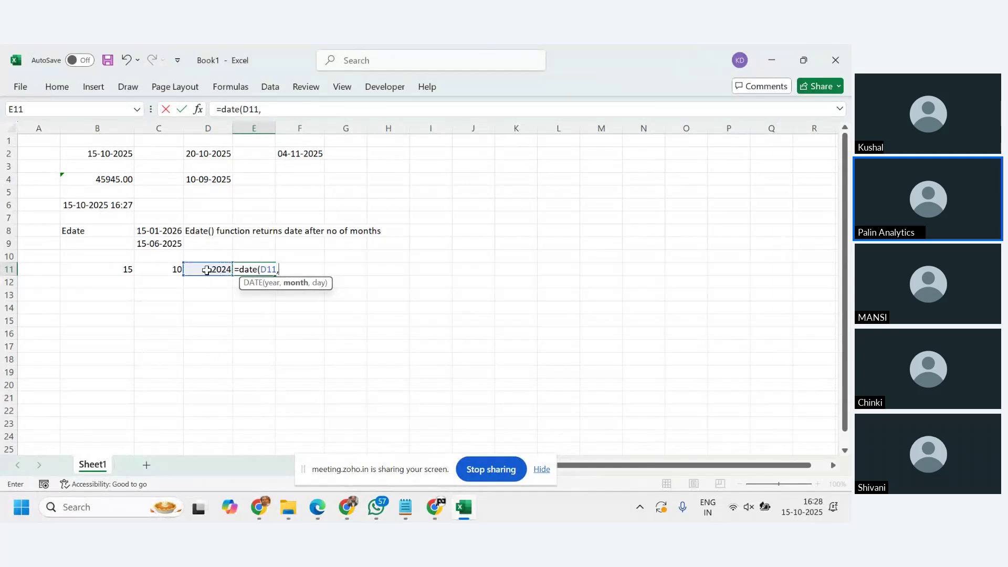
pyautogui.click(173, 271)
pyautogui.write(',')
pyautogui.click(123, 269)
pyautogui.write(',')
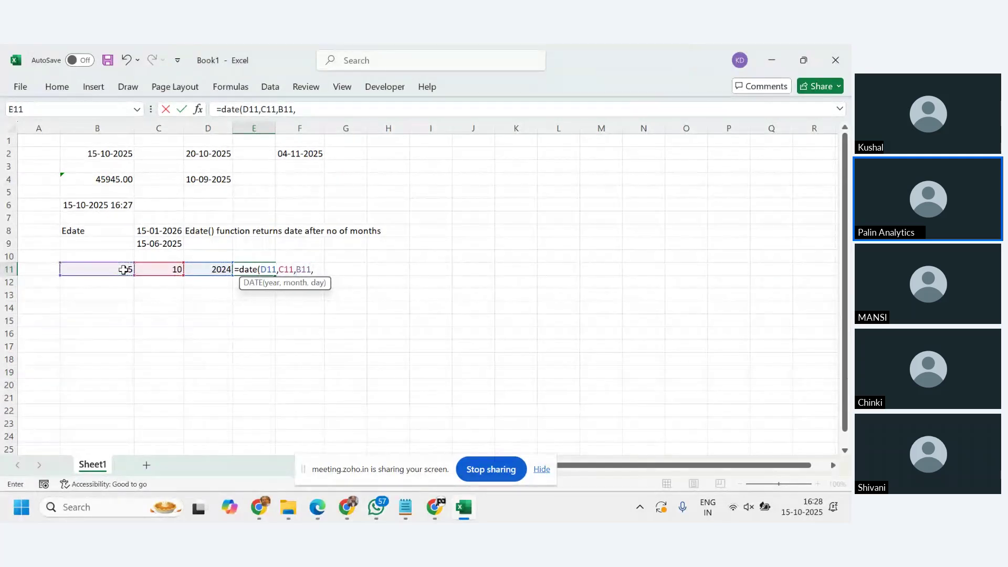
pyautogui.press('BackSpace')
pyautogui.write(')')
pyautogui.press('Return')
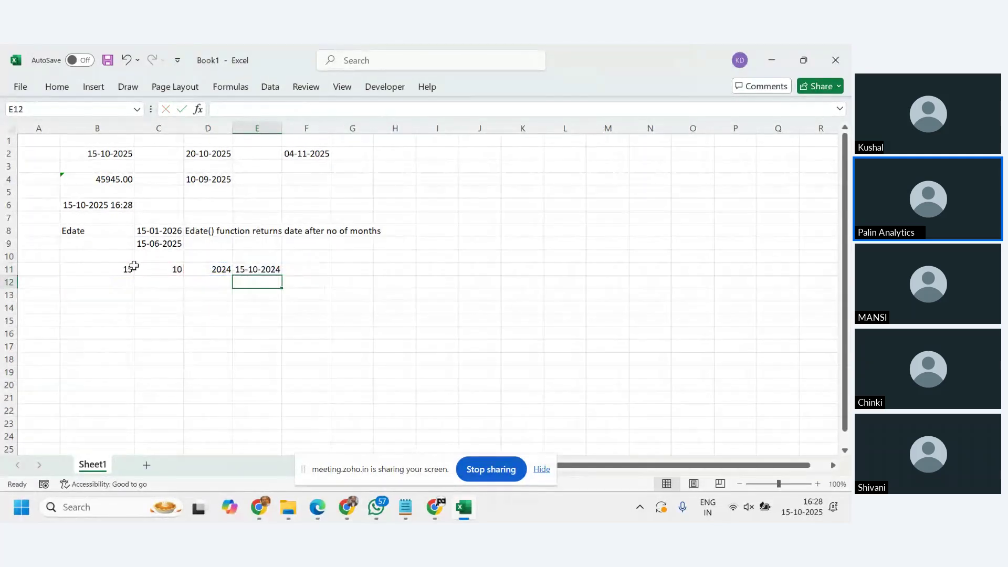
# Enter the explanation "date() returns date from day, month and year" in cell F11 beside the DATE result.
pyautogui.click(272, 267)
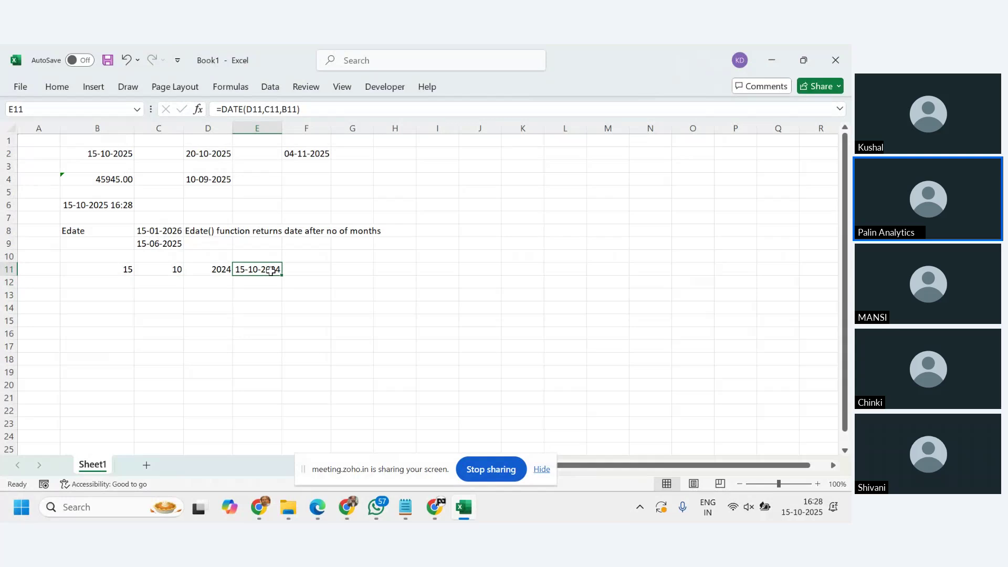
pyautogui.click(304, 269)
pyautogui.write('d')
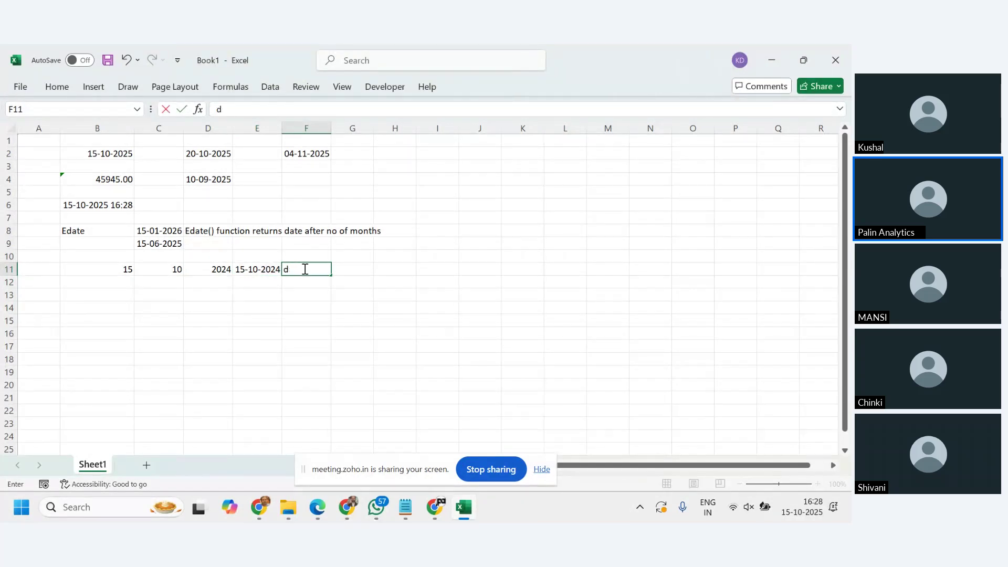
pyautogui.write('ate() ret')
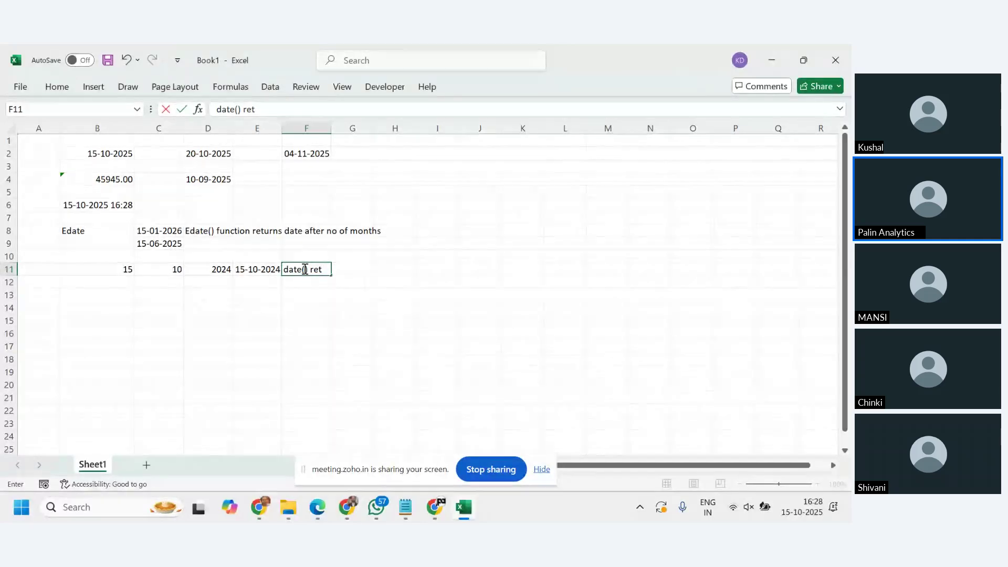
pyautogui.write('urns')
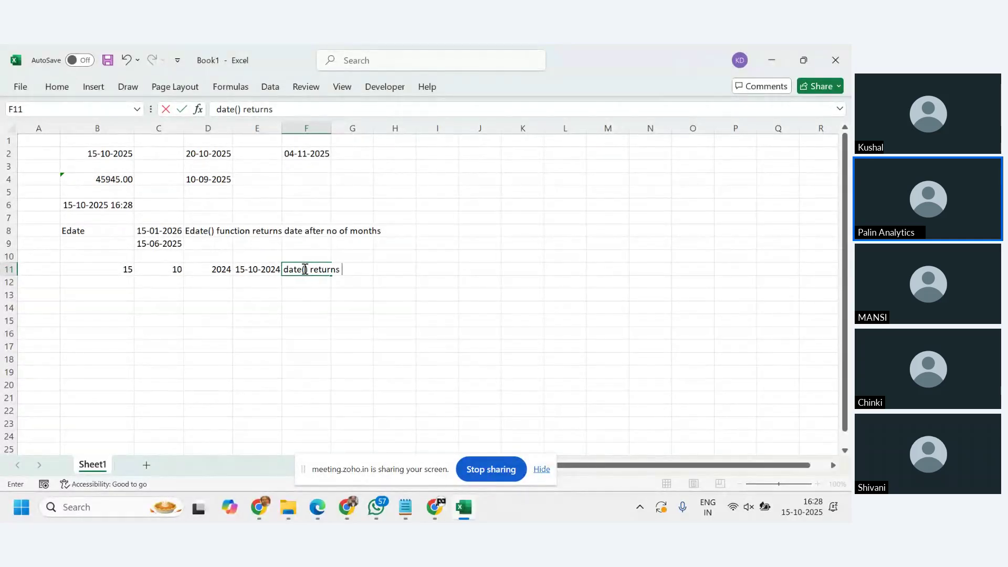
pyautogui.write(' date from dat')
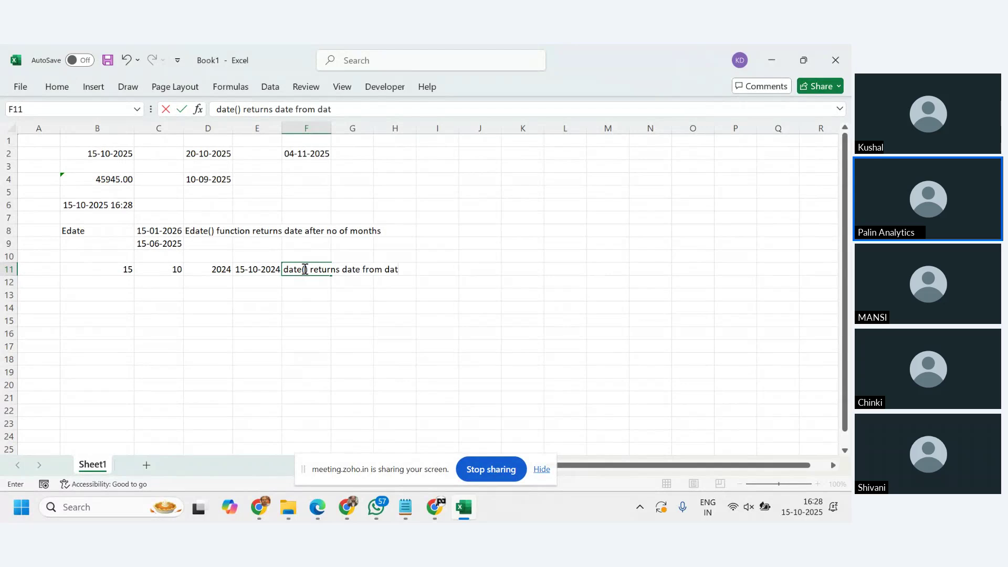
pyautogui.press('BackSpace')
pyautogui.write('y')
pyautogui.press('BackSpace')
pyautogui.write(', minth')
pyautogui.press('BackSpace')
pyautogui.press('BackSpace')
pyautogui.press('BackSpace')
pyautogui.write('nth and year')
pyautogui.hotkey('ctrl', 'Return')
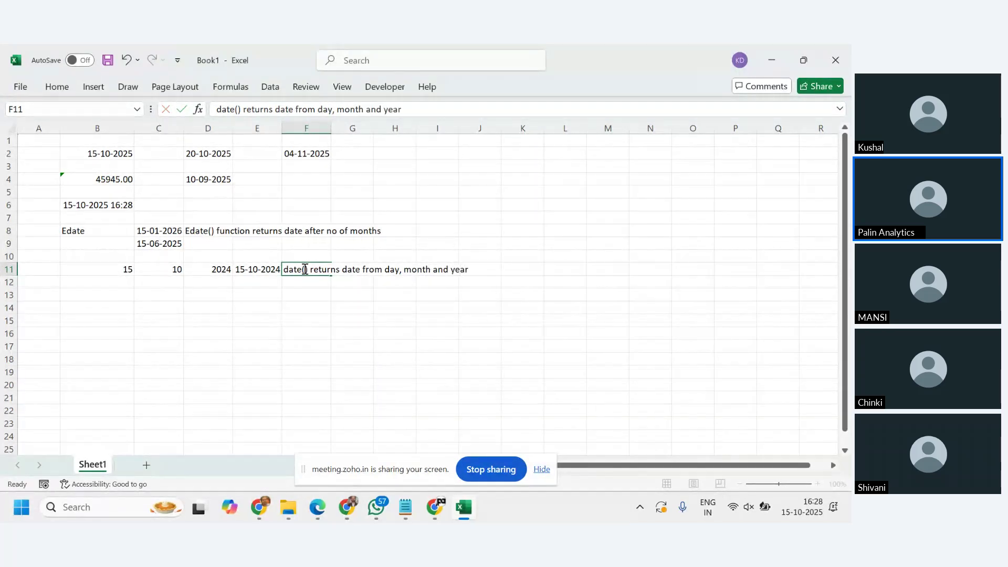
pyautogui.press('Return')
# Consult the date formula notes, then enter the formula =YEAR(today) in cell B12 of the worksheet.
pyautogui.hotkey('alt', 'Tab')
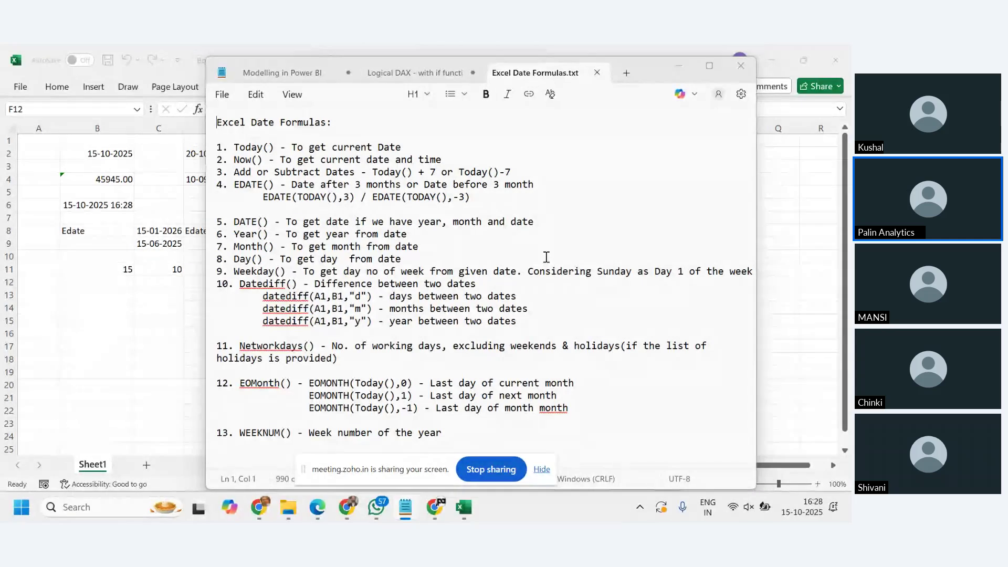
pyautogui.hotkey('alt', 'Tab')
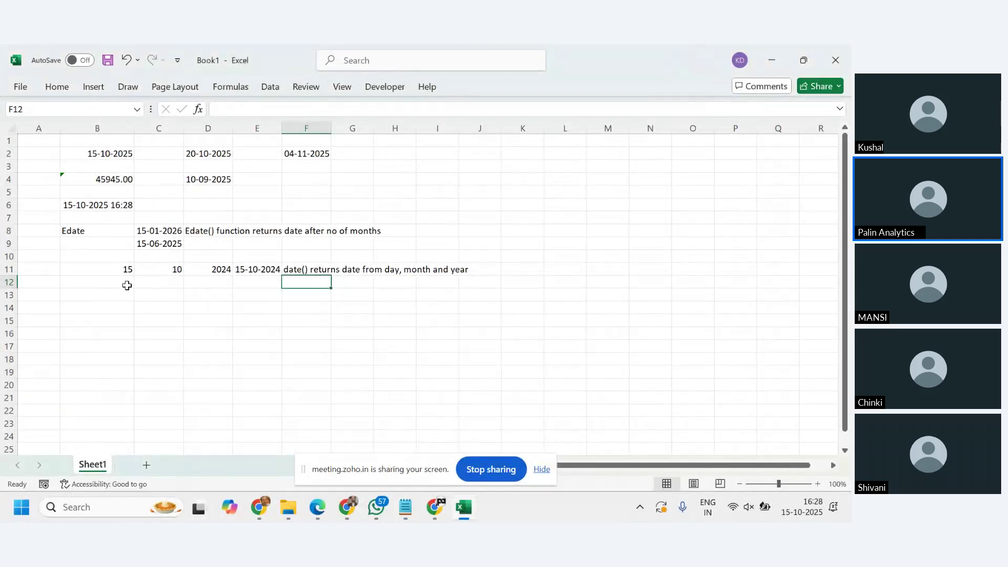
pyautogui.click(127, 285)
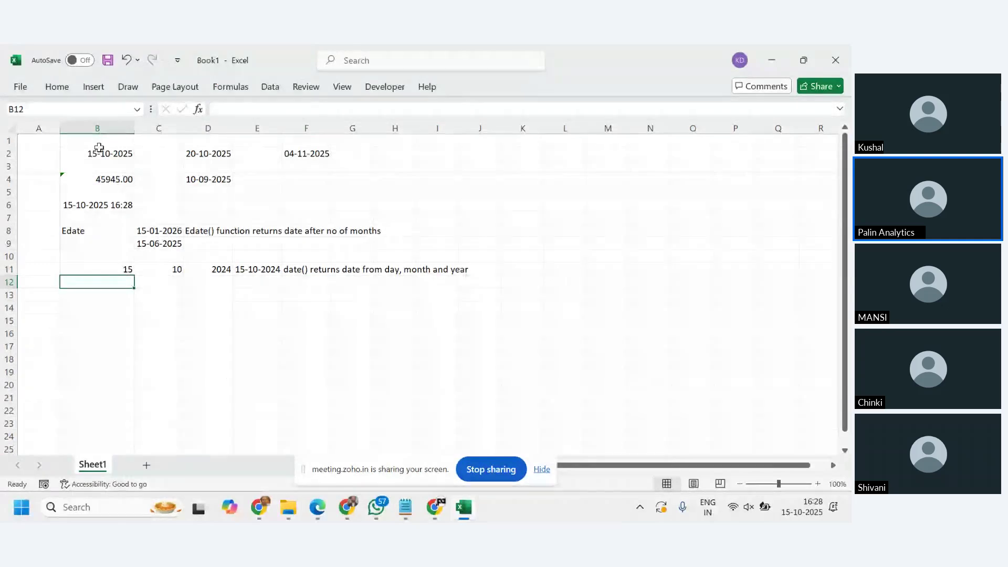
pyautogui.click(102, 151)
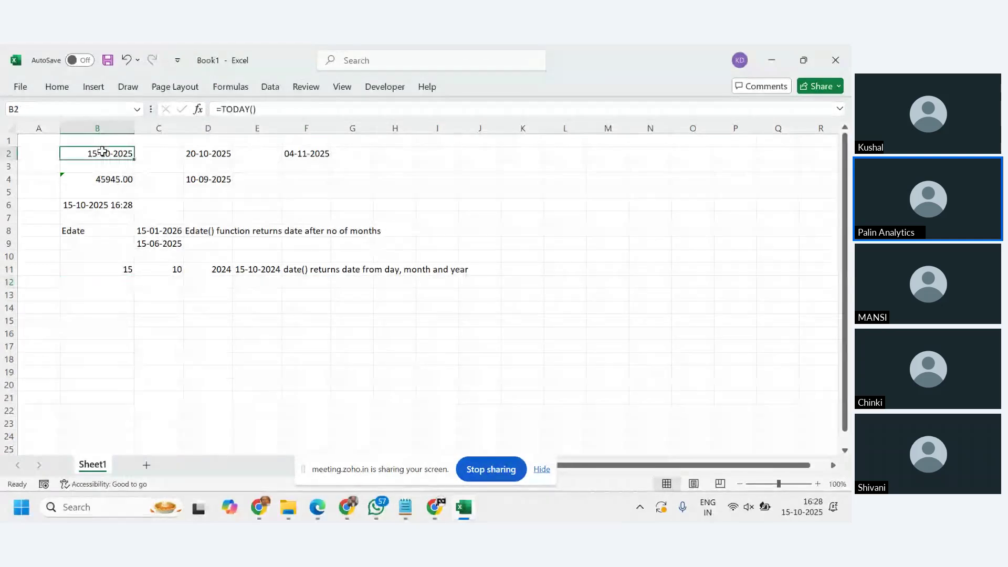
pyautogui.click(258, 283)
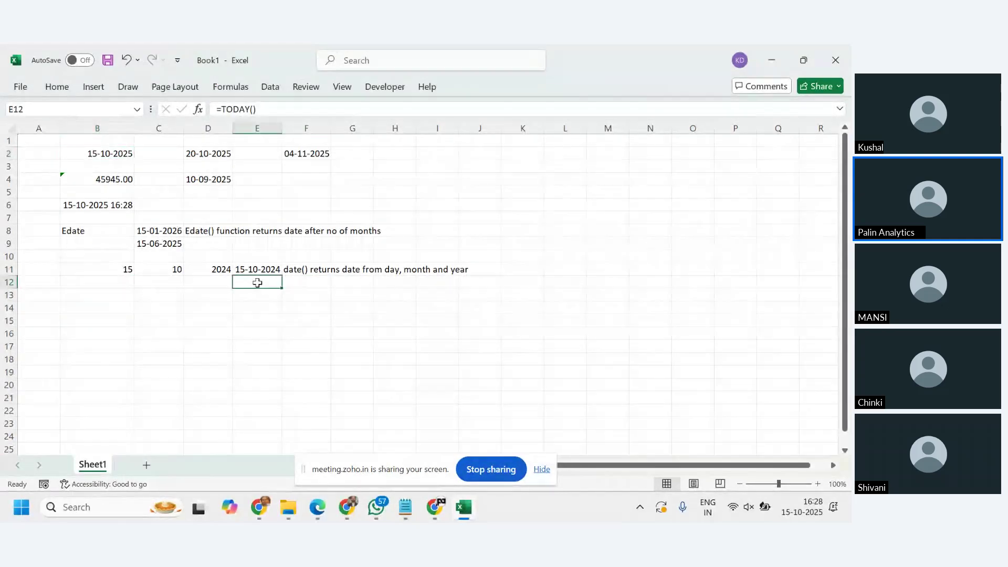
pyautogui.click(101, 284)
pyautogui.write('=')
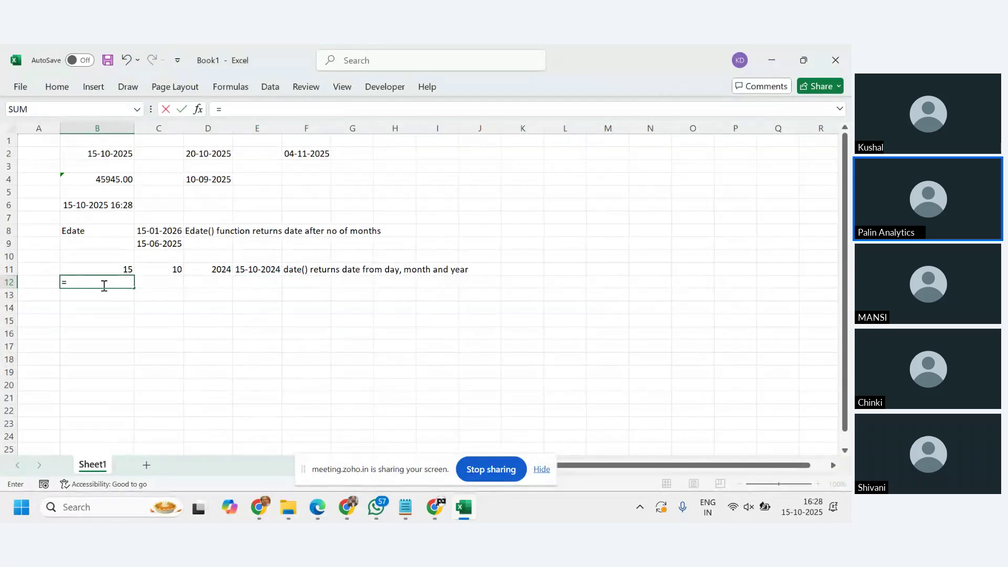
pyautogui.write('year')
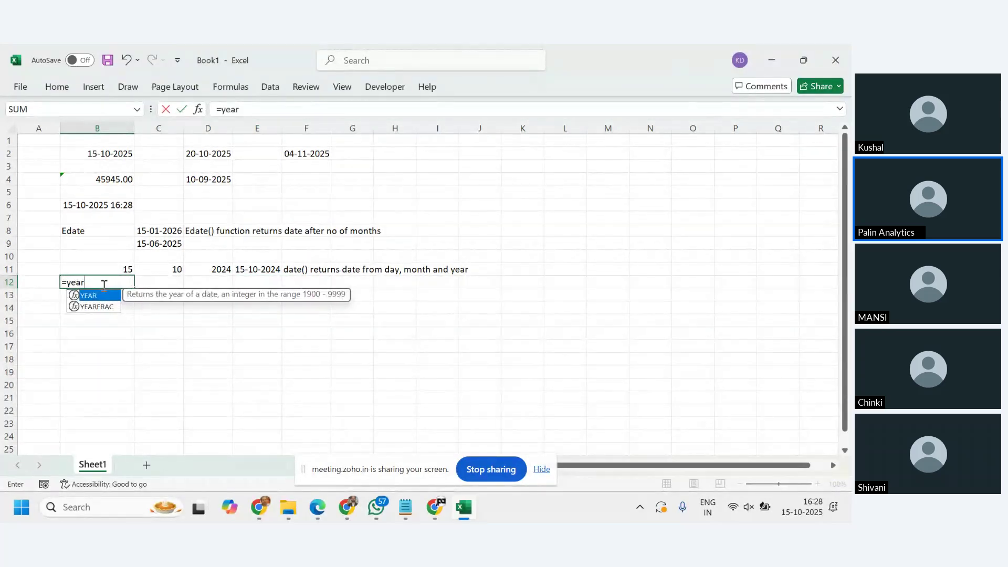
pyautogui.write('(today')
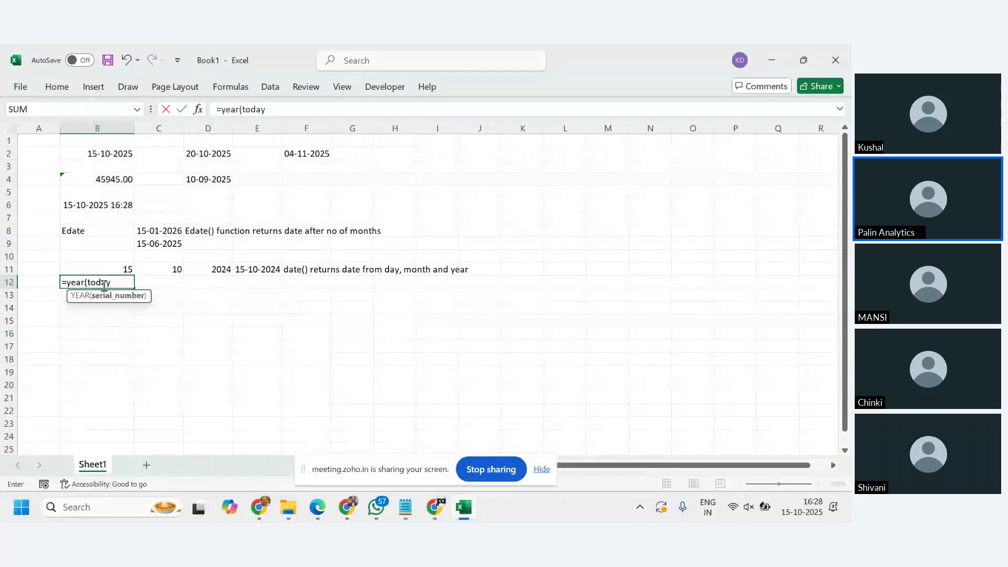
pyautogui.write(')')
pyautogui.press('Return')
# Correct the formula in cell B12 to =YEAR(TODAY()) by adding the missing parentheses after today.
pyautogui.click(104, 286)
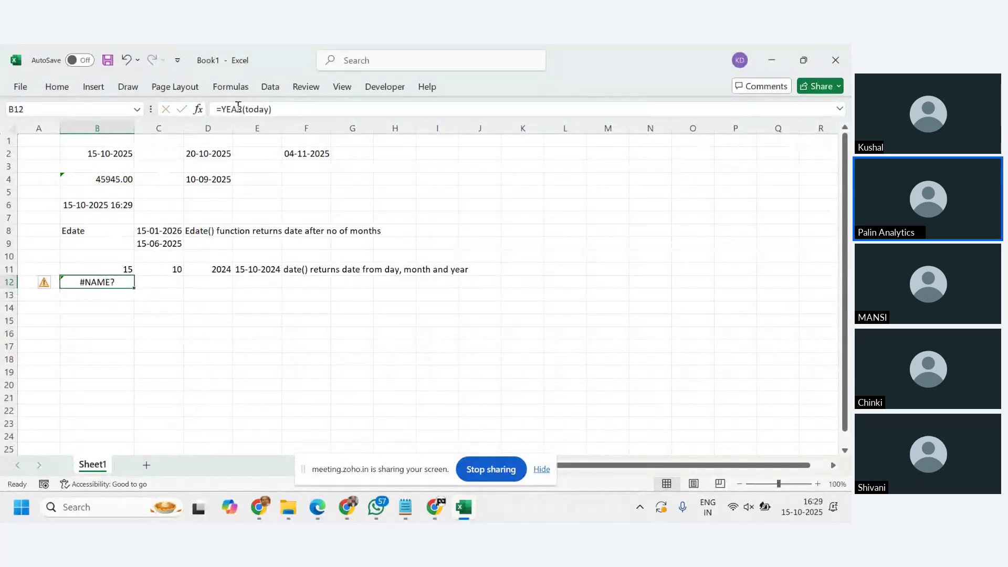
pyautogui.click(270, 110)
pyautogui.write('()')
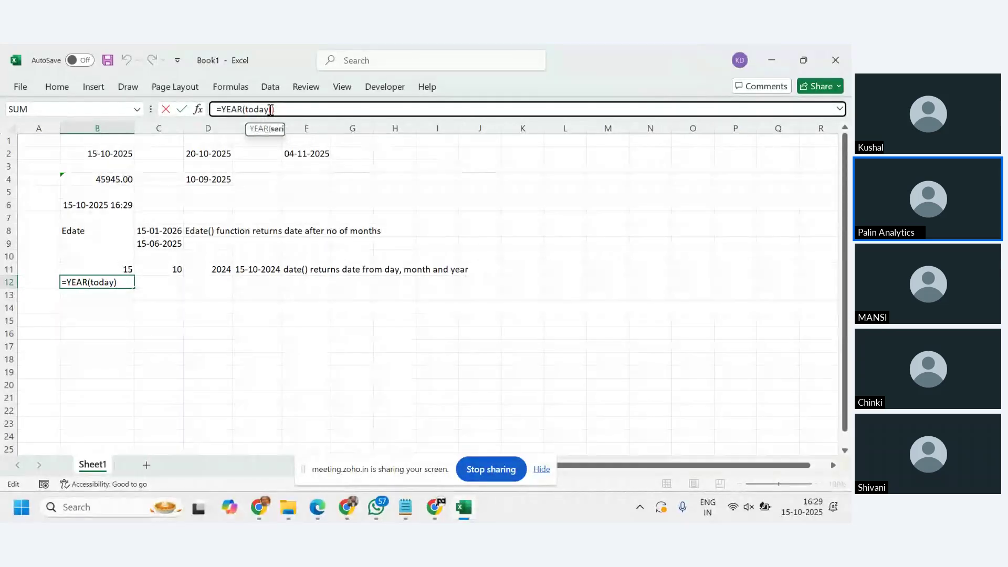
pyautogui.press('Return')
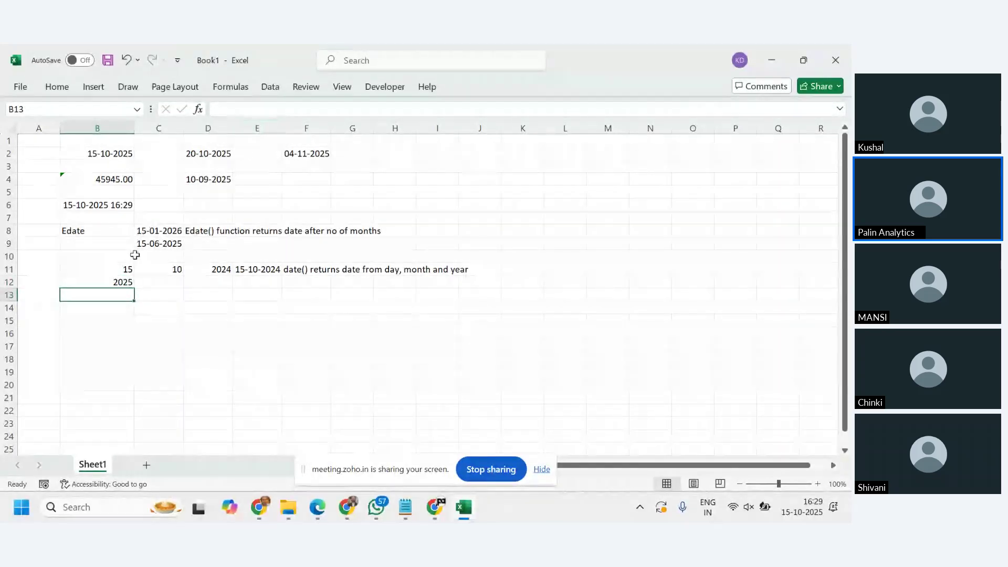
# Enter the formula =MONTH(TODAY()) in cell B13, directly below the YEAR result.
pyautogui.write('=y')
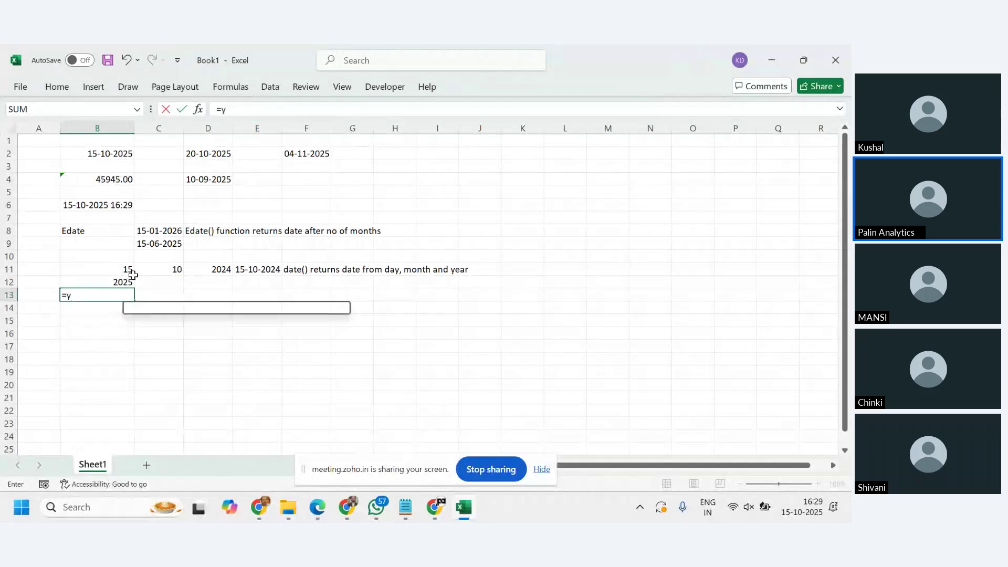
pyautogui.write('ear(month(')
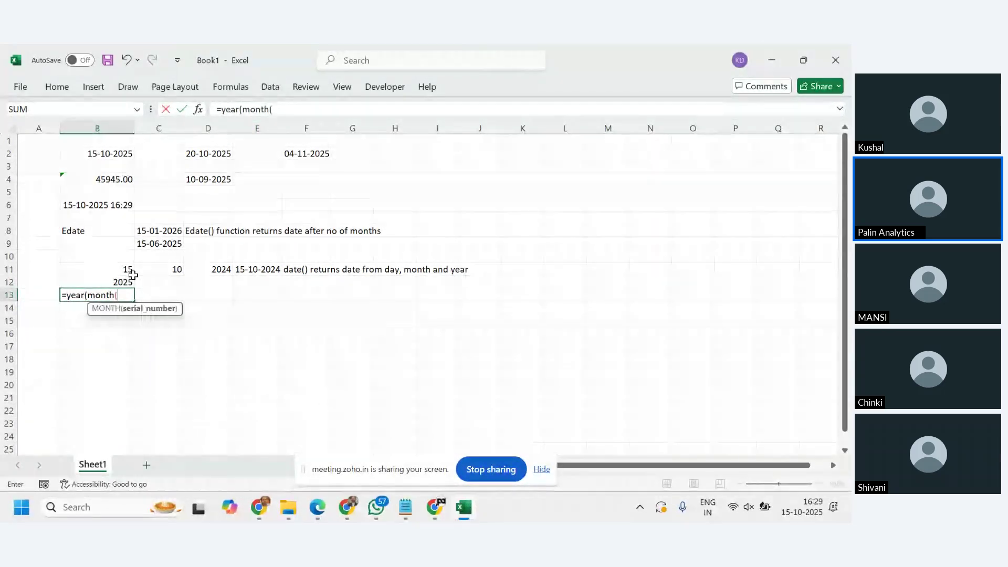
pyautogui.press('BackSpace')
pyautogui.press('BackSpace')
pyautogui.press('BackSpace')
pyautogui.press('BackSpace')
pyautogui.press('BackSpace')
pyautogui.press('BackSpace')
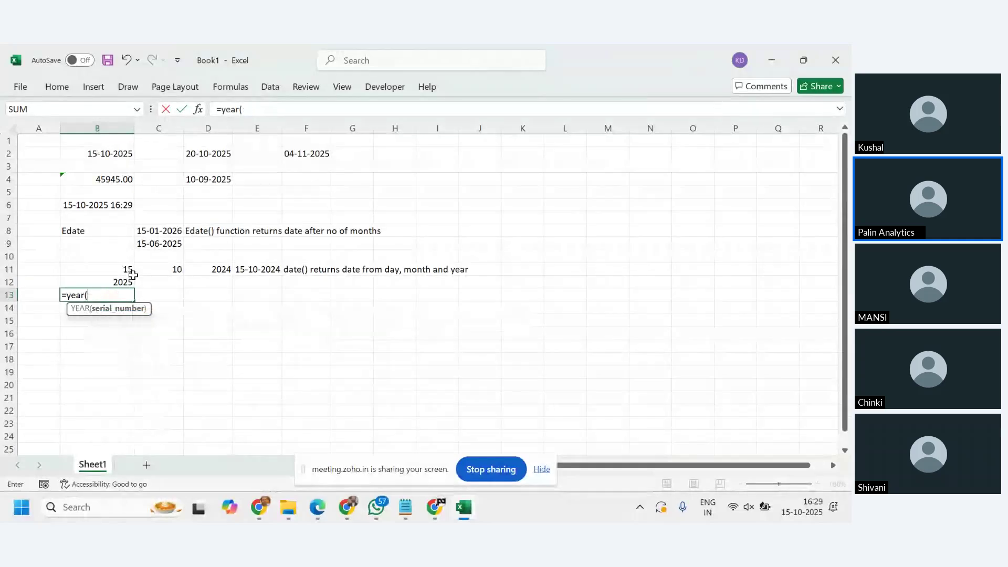
pyautogui.press('BackSpace')
pyautogui.press('BackSpace')
pyautogui.press('BackSpace')
pyautogui.press('BackSpace')
pyautogui.press('BackSpace')
pyautogui.write('month')
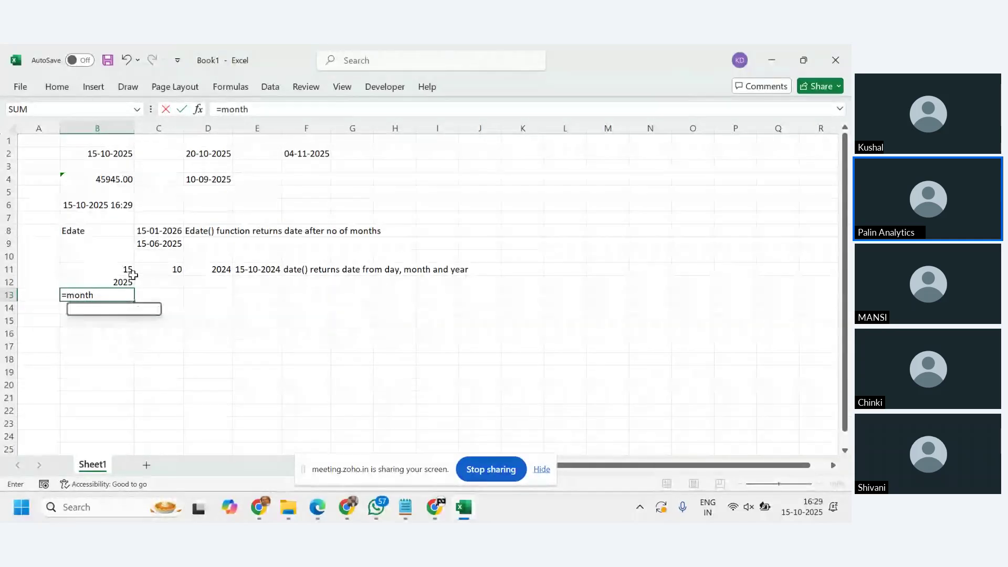
pyautogui.write('(today())')
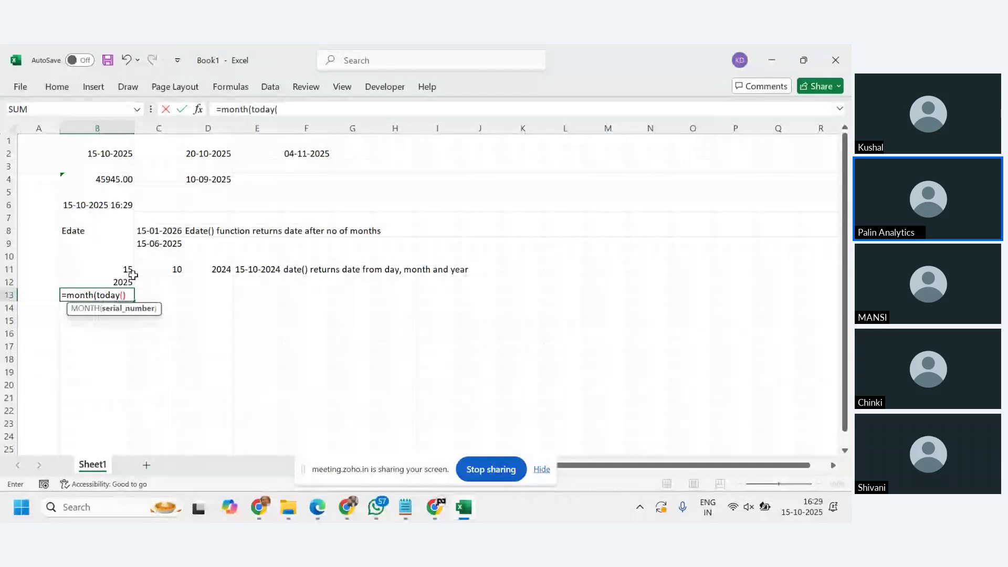
pyautogui.press('Return')
# Enter the formula =DAY(TODAY()) in cell B14, directly below the MONTH result.
pyautogui.write('=day')
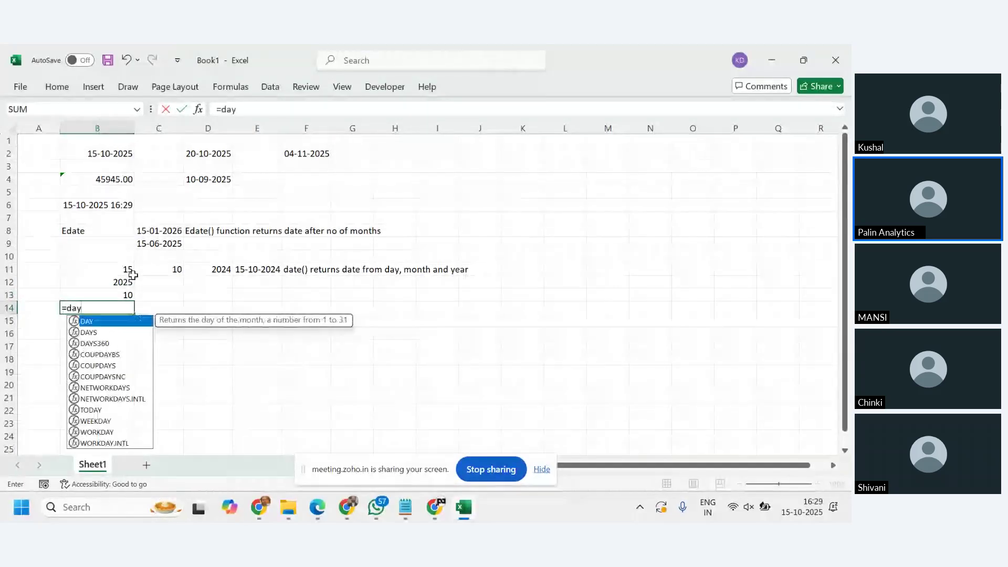
pyautogui.write('(today())')
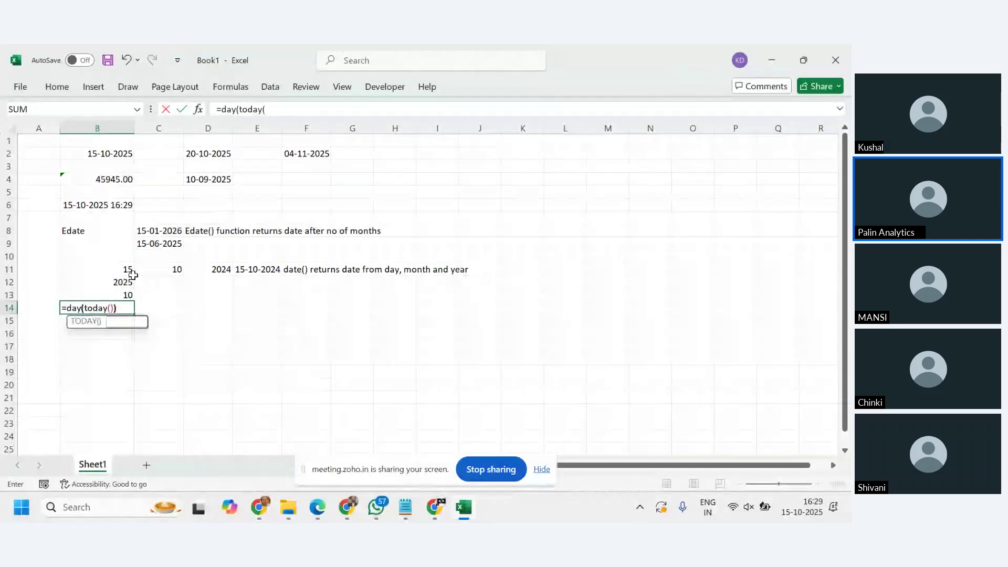
pyautogui.press('Return')
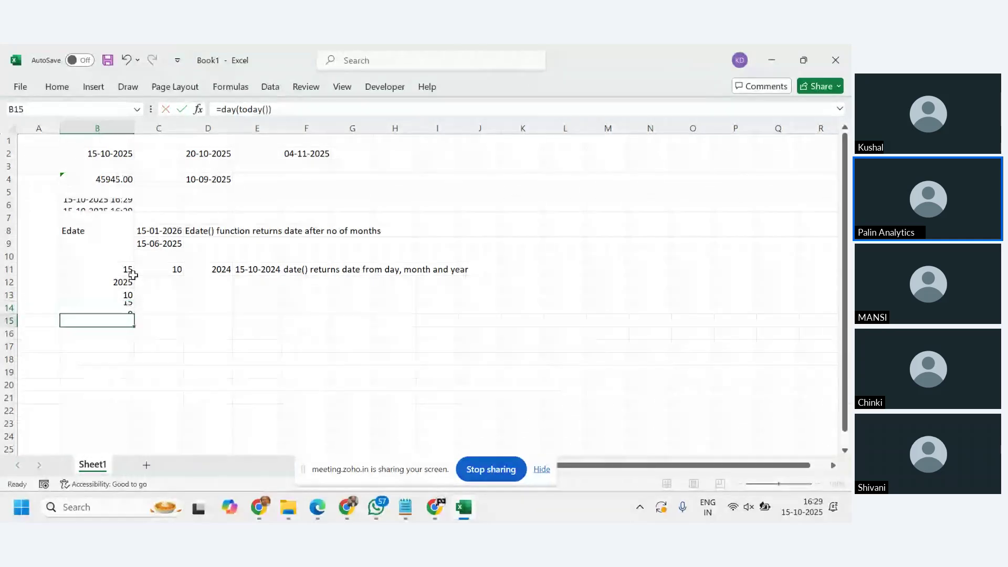
pyautogui.click(113, 285)
pyautogui.moveTo(113, 286); pyautogui.dragTo(120, 310)
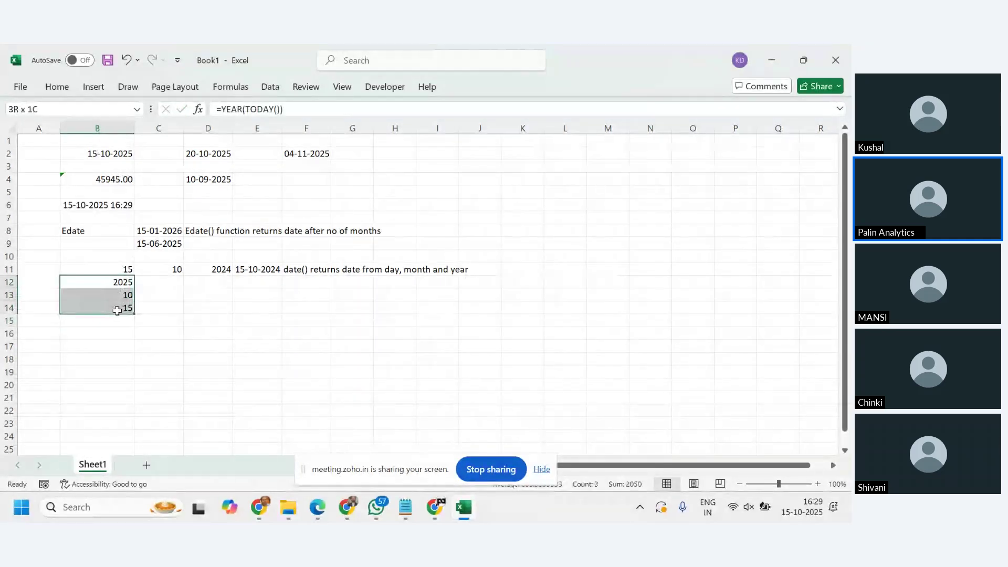
pyautogui.moveTo(121, 268); pyautogui.dragTo(226, 268)
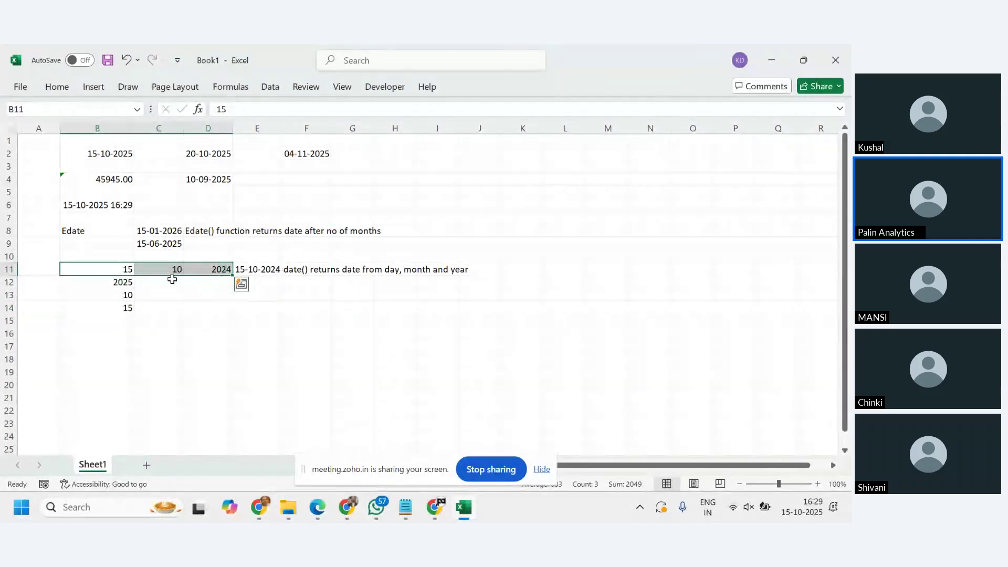
# Label the YEAR, MONTH and DAY results by entering "year", "month" and "day" in cells C12 to C14.
pyautogui.click(153, 287)
pyautogui.write('year')
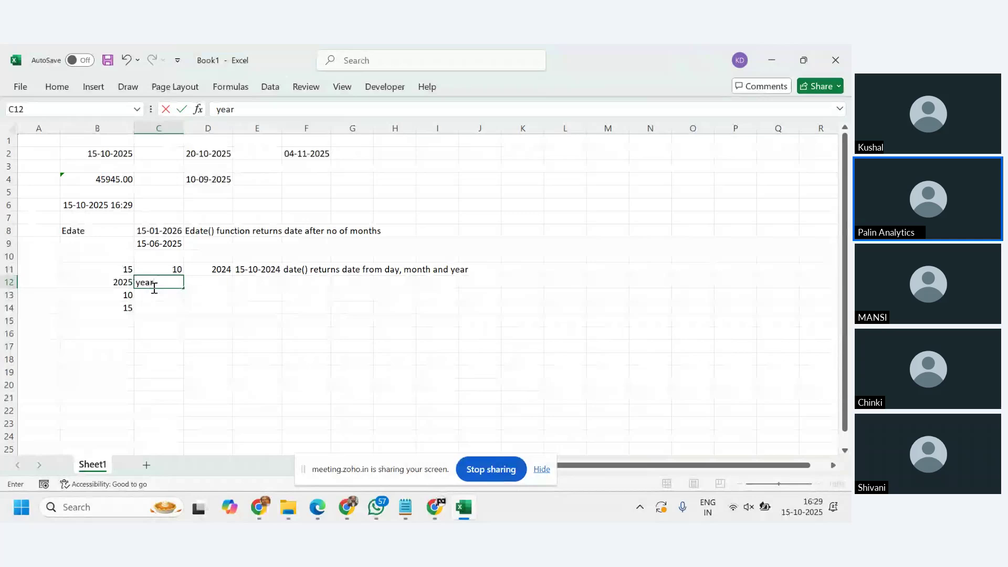
pyautogui.press('Return')
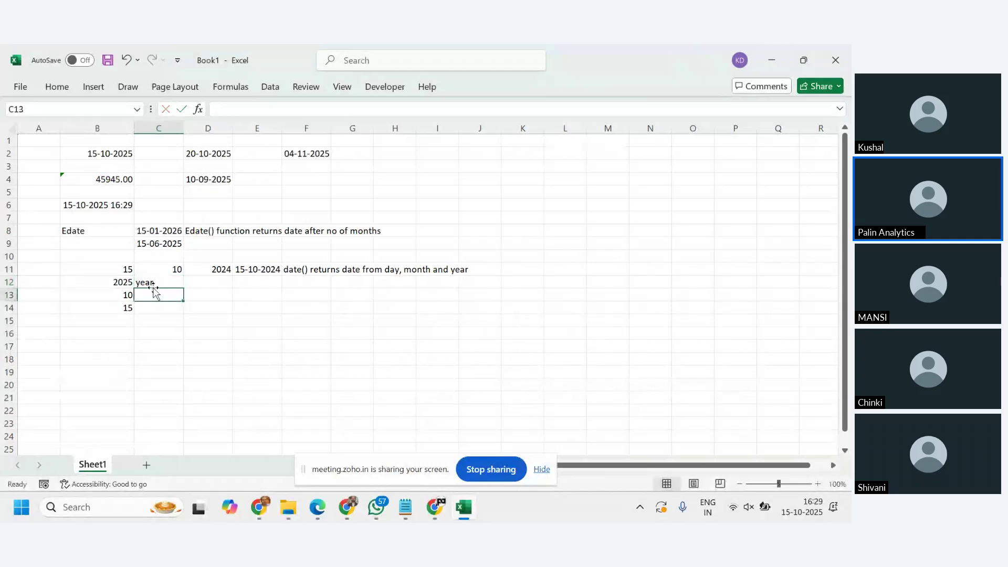
pyautogui.write('month')
pyautogui.press('Return')
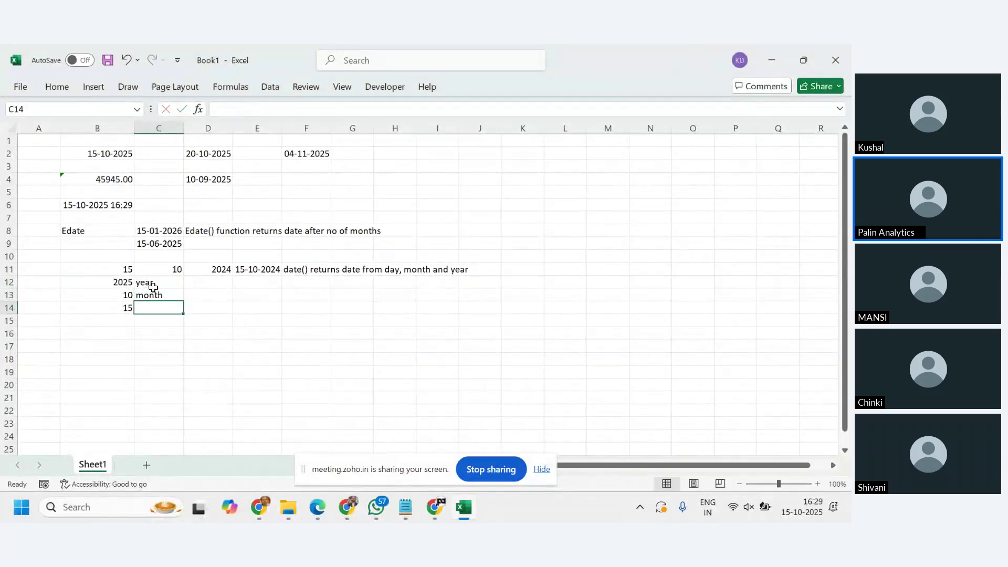
pyautogui.write('ye')
pyautogui.press('BackSpace')
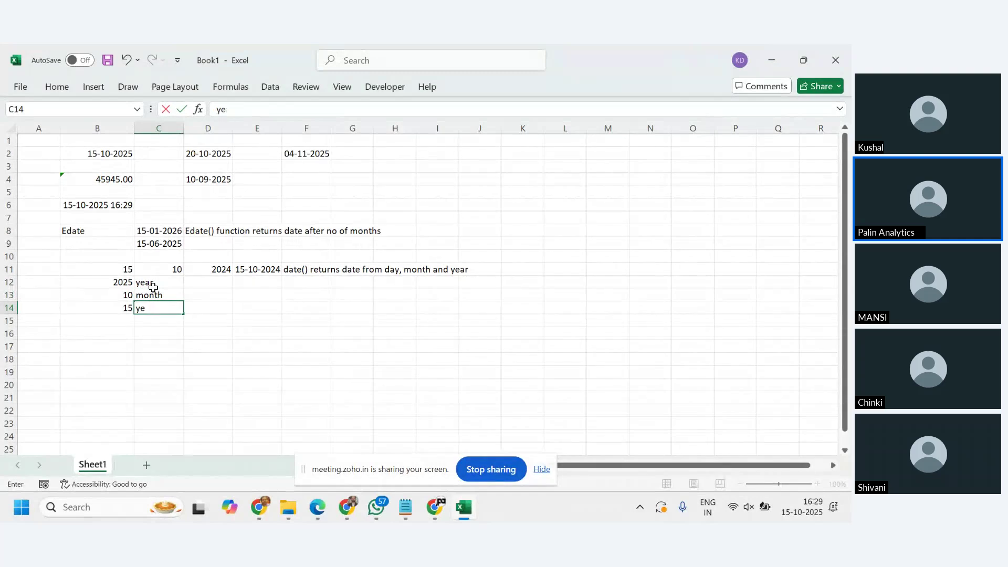
pyautogui.press('BackSpace')
pyautogui.write('y')
pyautogui.press('Return')
pyautogui.press('Up')
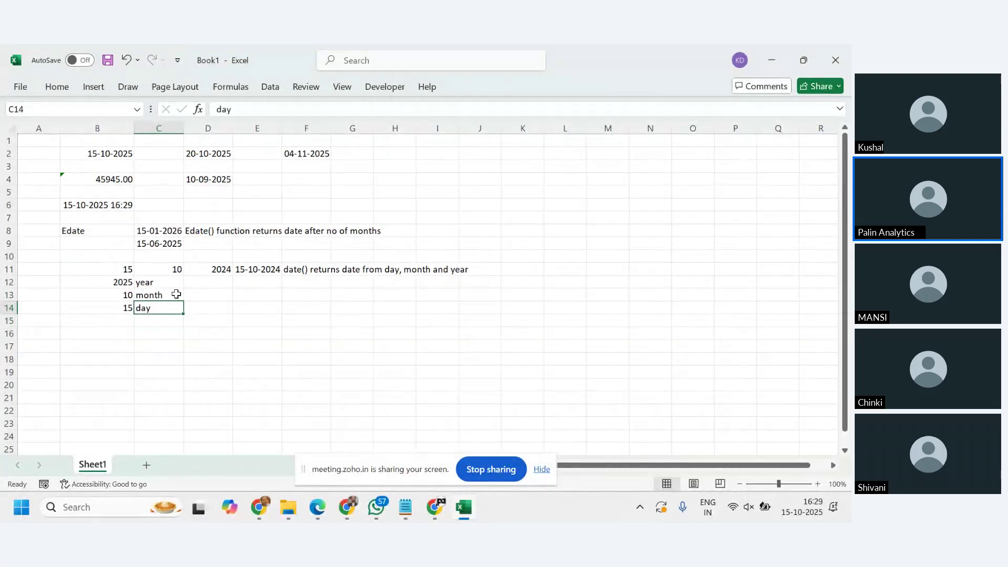
# Inspect the DAY formula in cell B14 and consult the Excel Date Formulas notes for the next function to demonstrate.
pyautogui.click(293, 271)
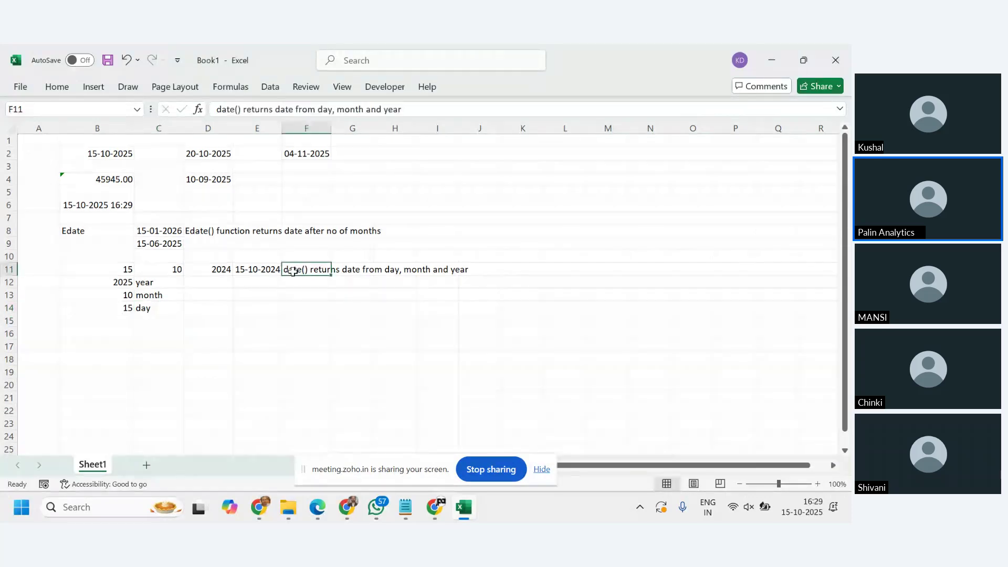
pyautogui.click(152, 309)
pyautogui.click(126, 308)
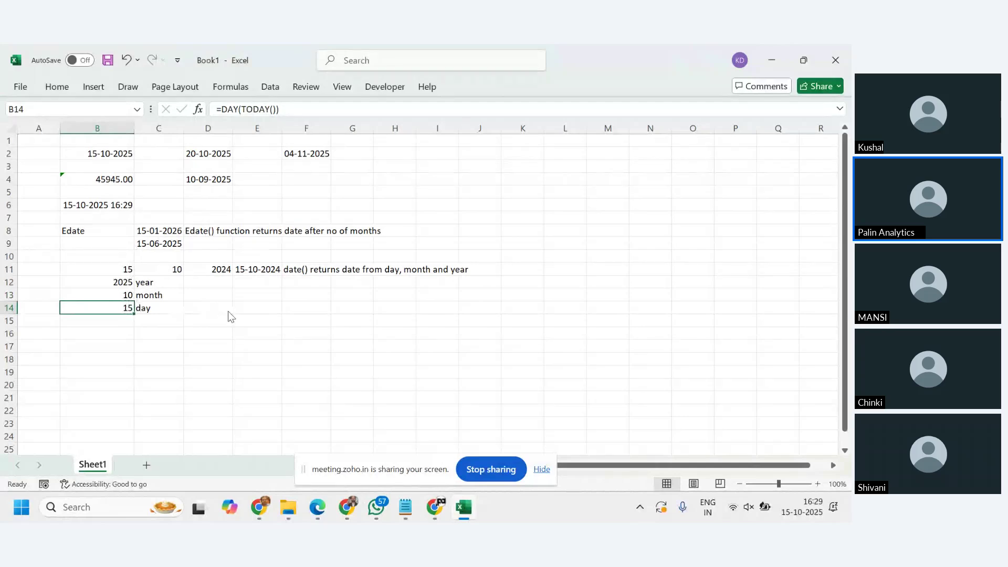
pyautogui.hotkey('alt', 'Tab')
pyautogui.hotkey('alt', 'Tab')
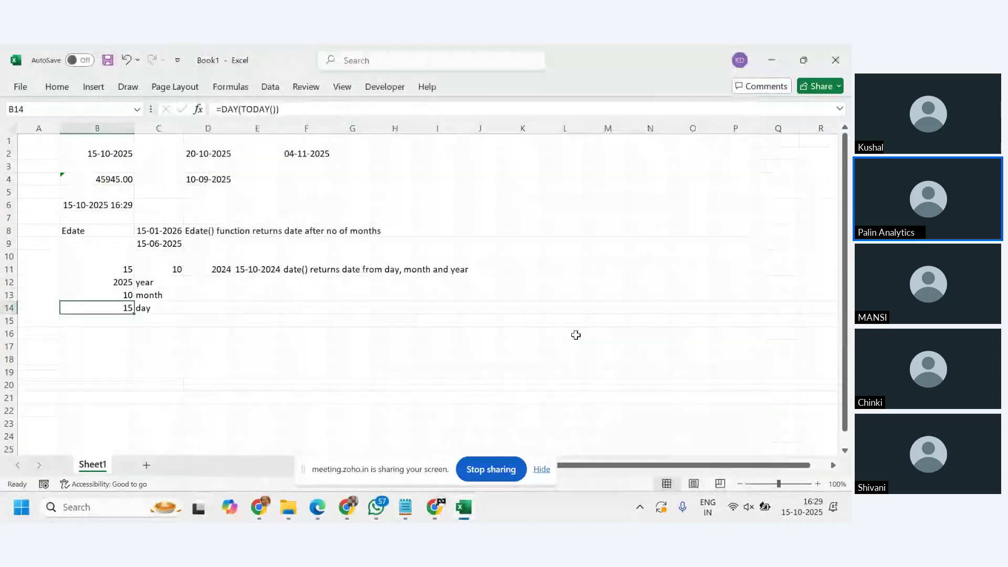
pyautogui.hotkey('alt', 'Tab')
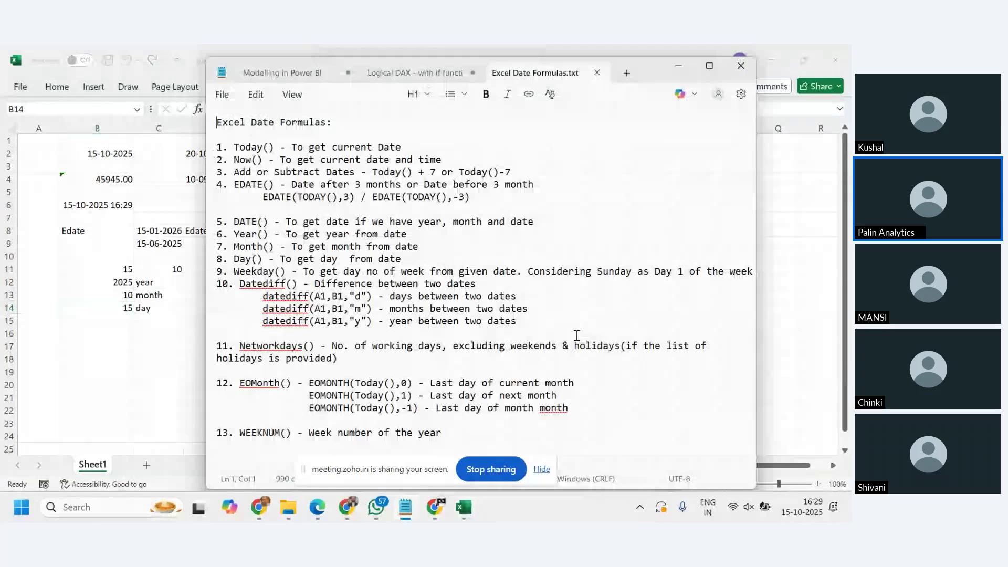
pyautogui.hotkey('alt', 'Tab')
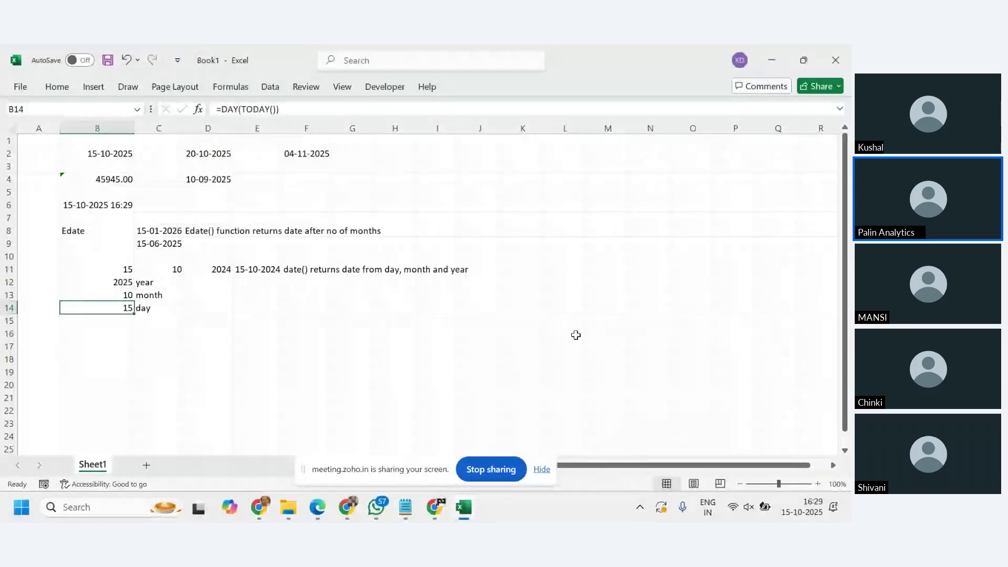
# Enter the label "Eomonth" in cell B16 and its meaning "End Of month" in cell C16.
pyautogui.click(114, 331)
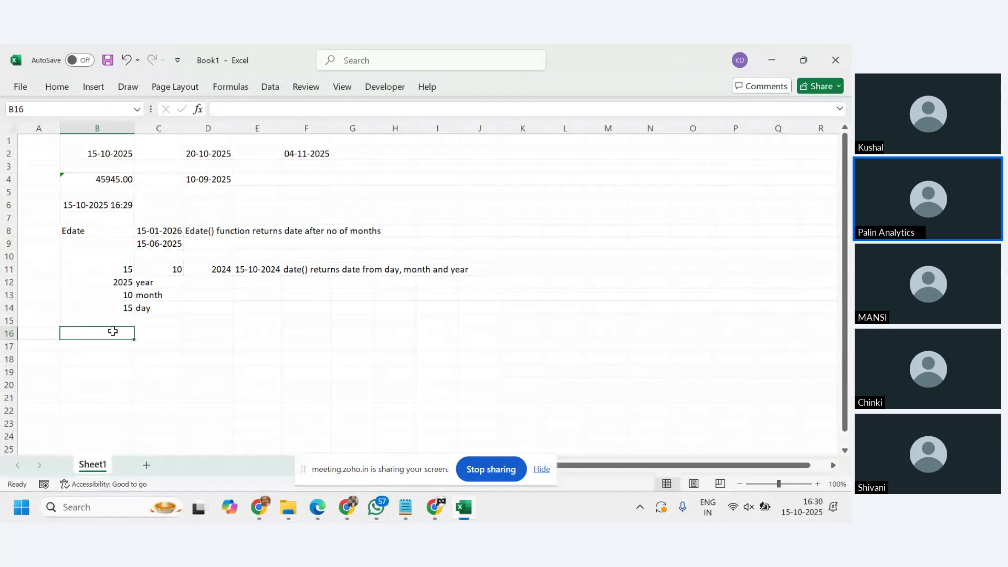
pyautogui.write('EO')
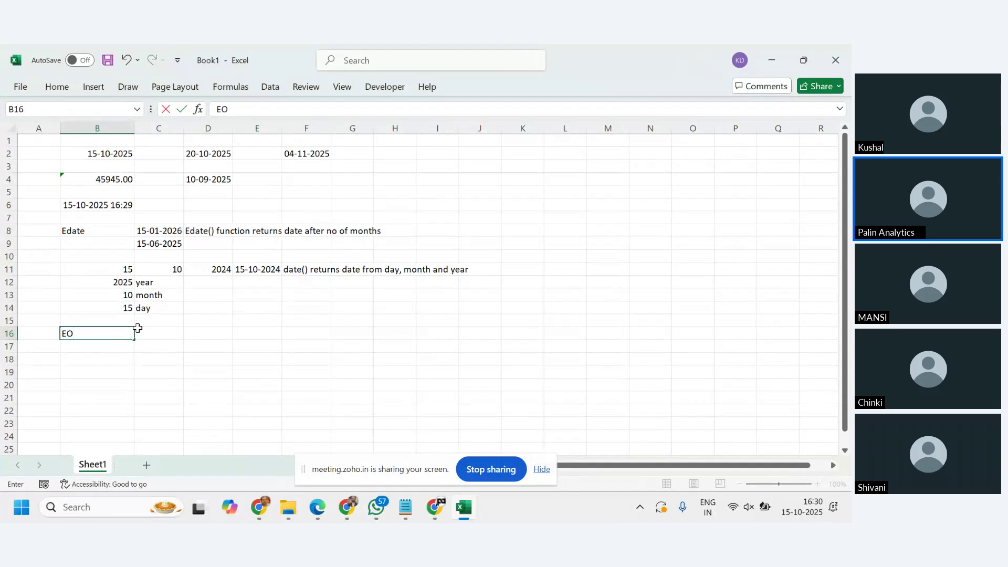
pyautogui.write('month')
pyautogui.press('Tab')
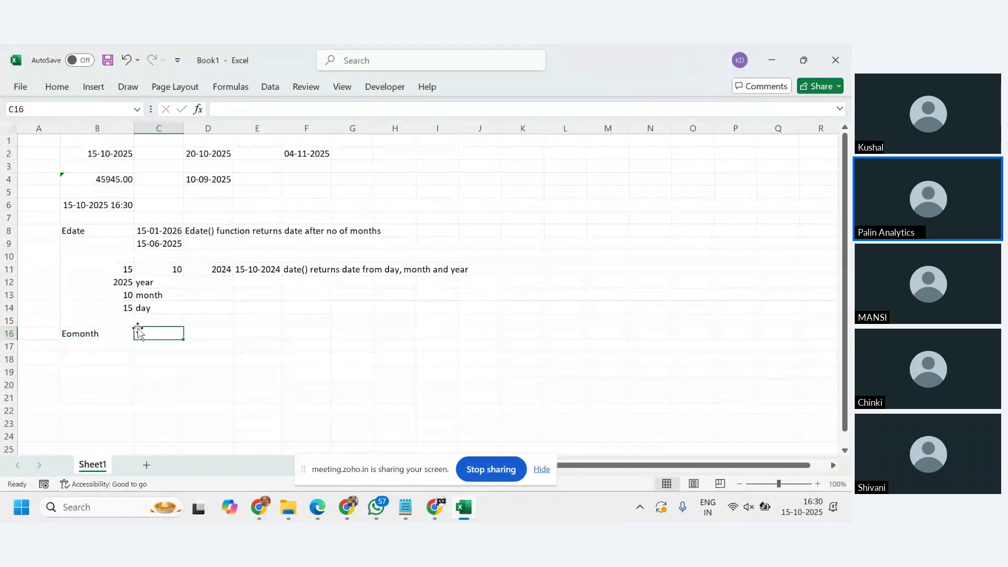
pyautogui.write('End')
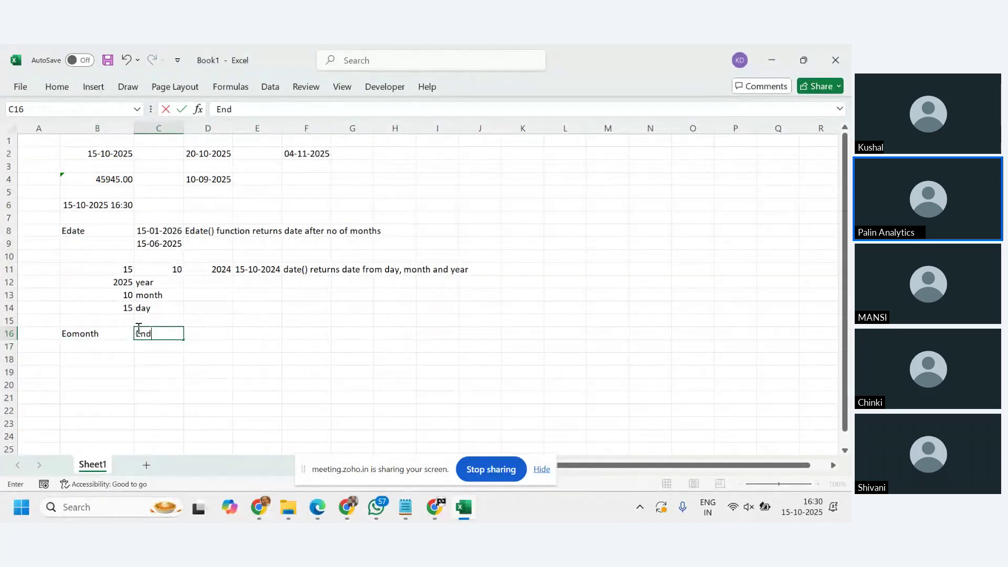
pyautogui.write(' Of month')
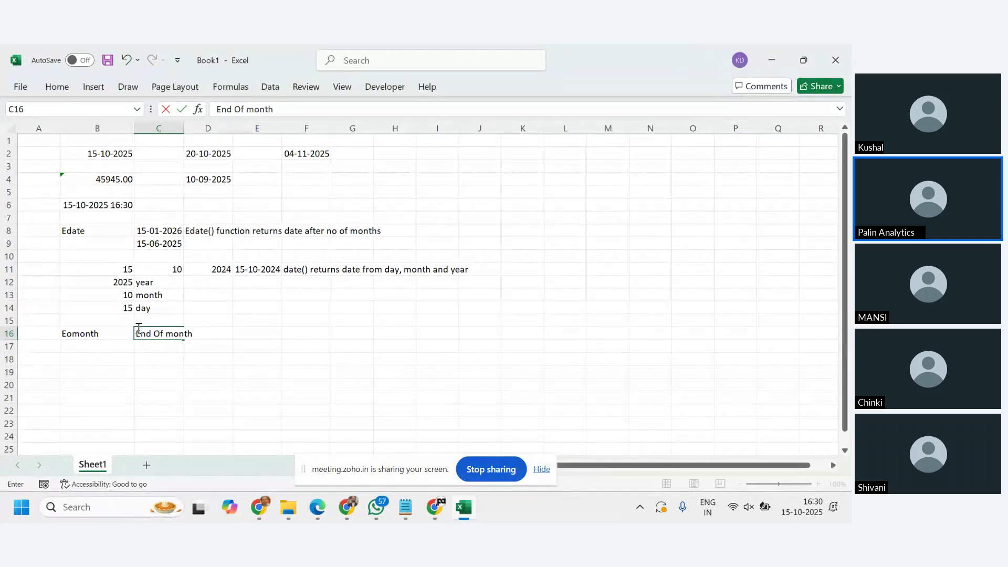
pyautogui.press('Return')
# Enter the formula =EOMONTH(D4,2) in cell C17, using the date in D4 as the start date.
pyautogui.press('Right')
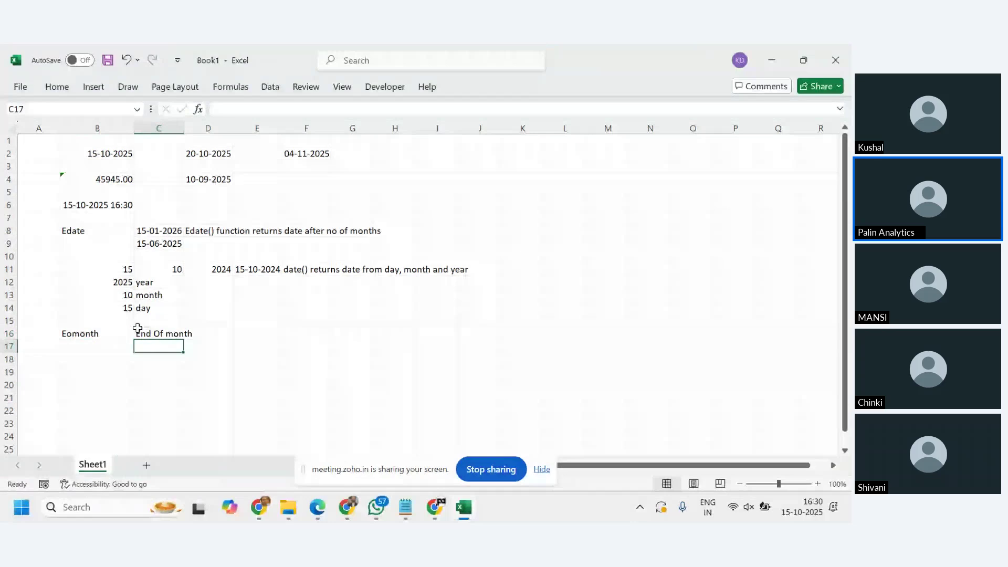
pyautogui.write('=')
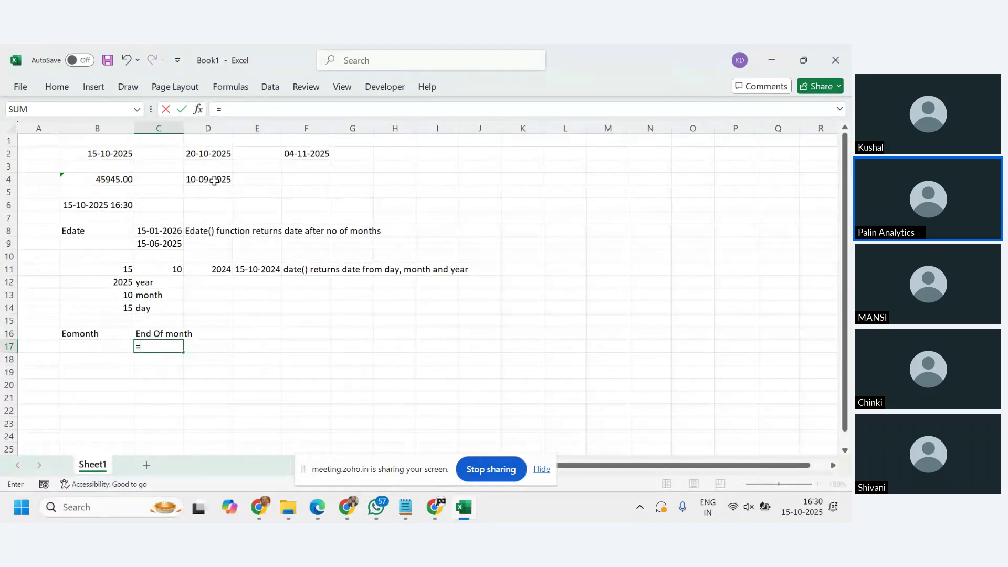
pyautogui.write('eomont')
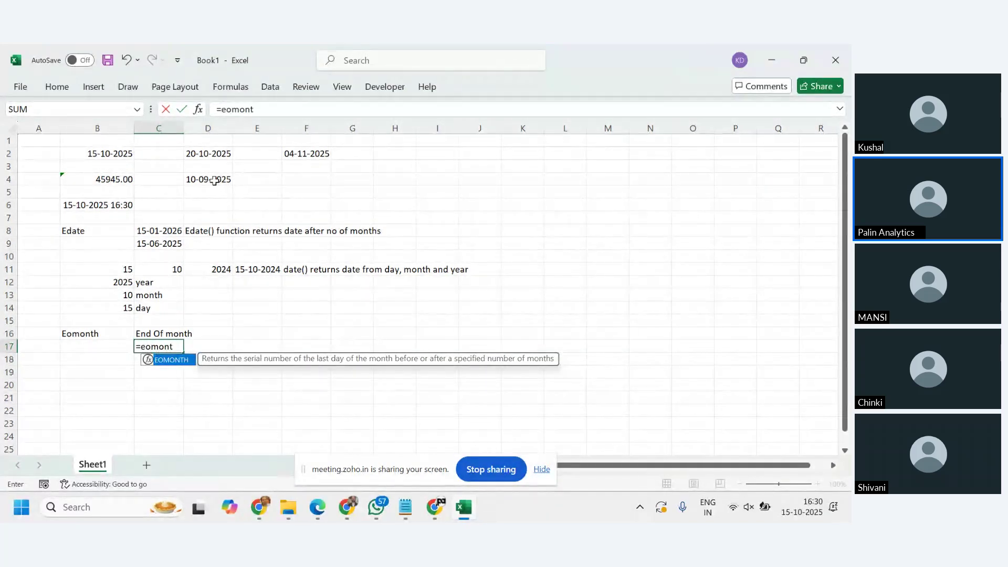
pyautogui.write('h(')
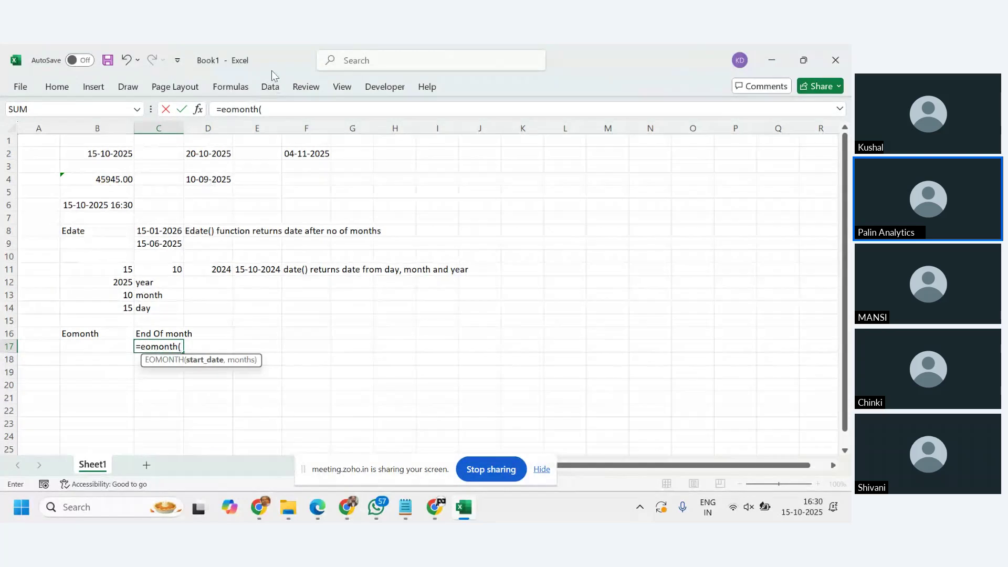
pyautogui.click(209, 180)
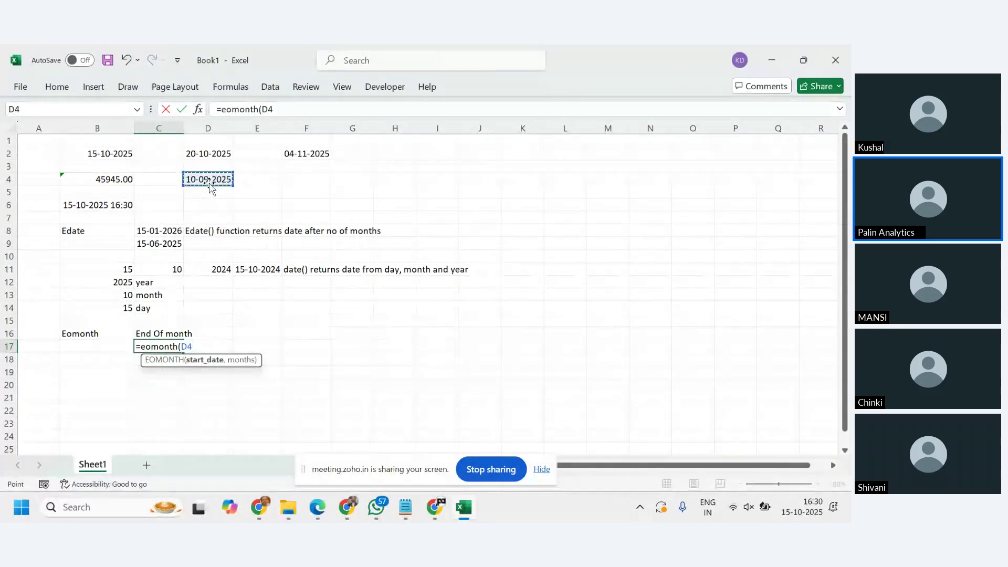
pyautogui.write(',2')
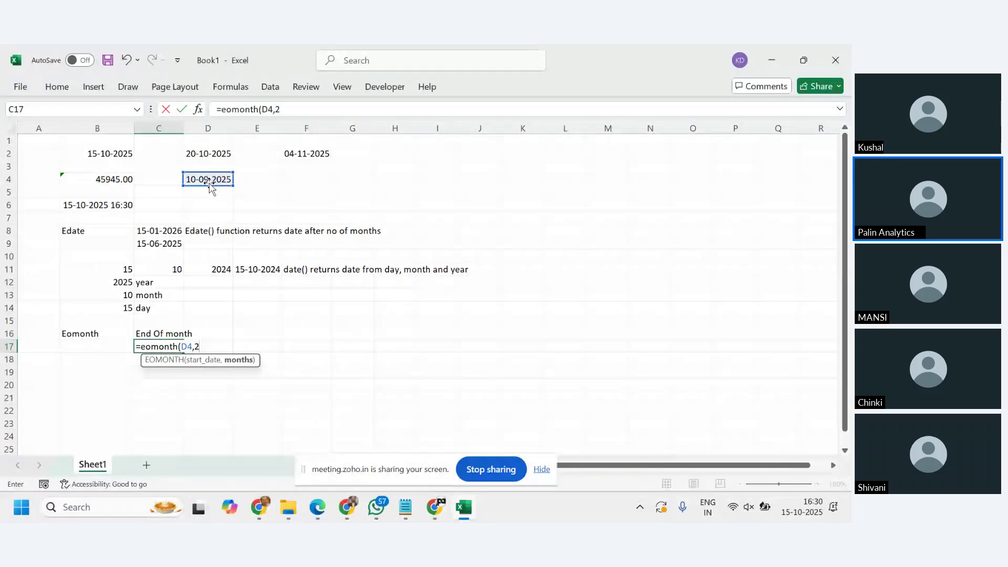
pyautogui.write(')')
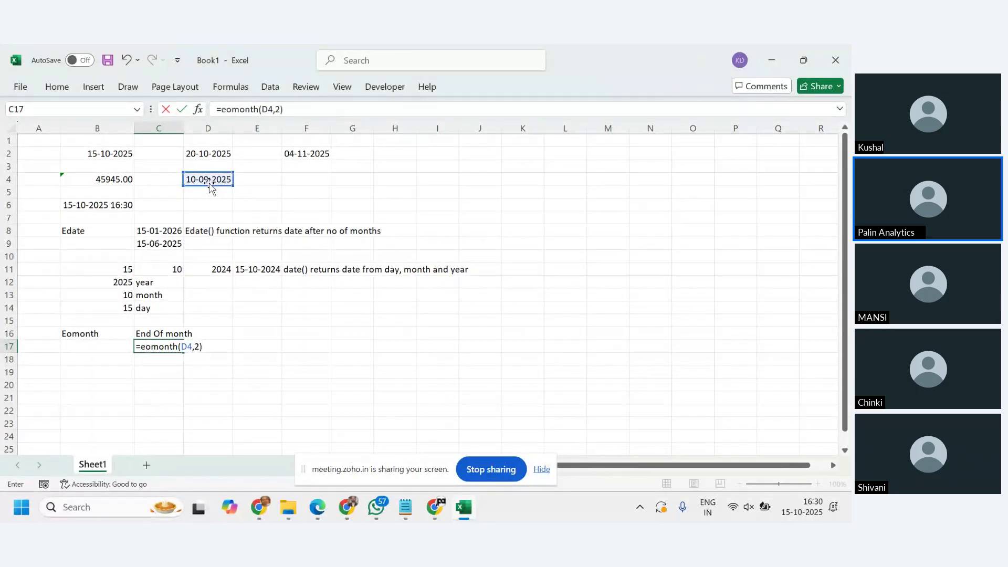
pyautogui.press('Return')
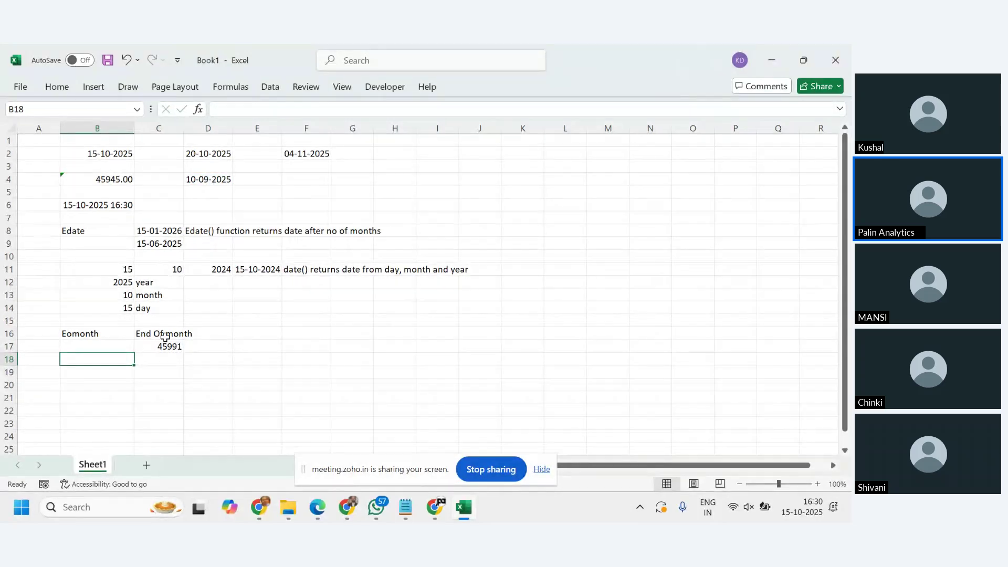
# Format the EOMONTH result in cell C17 as a short date and review it against the start date in D4.
pyautogui.click(162, 344)
pyautogui.click(57, 87)
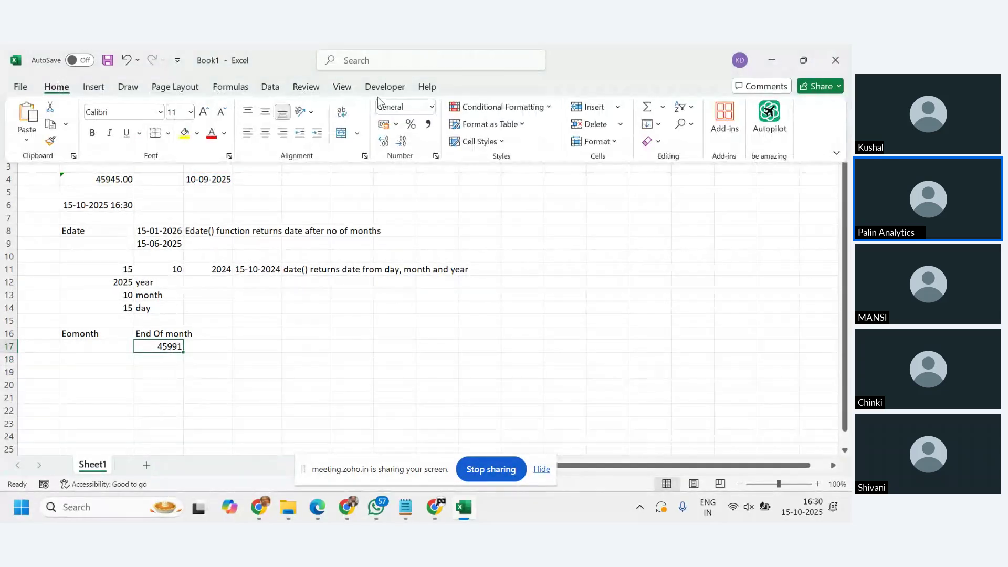
pyautogui.click(431, 107)
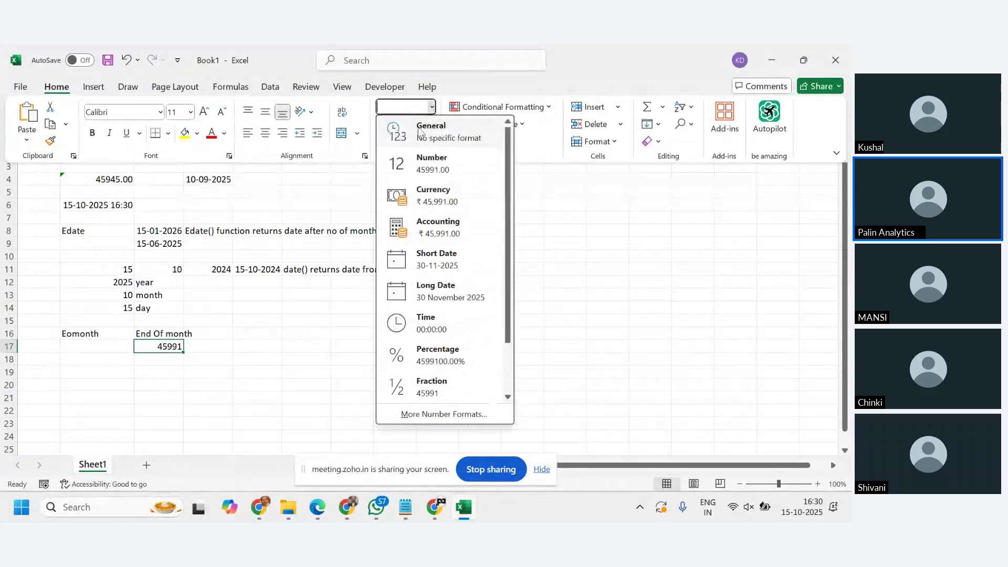
pyautogui.click(443, 267)
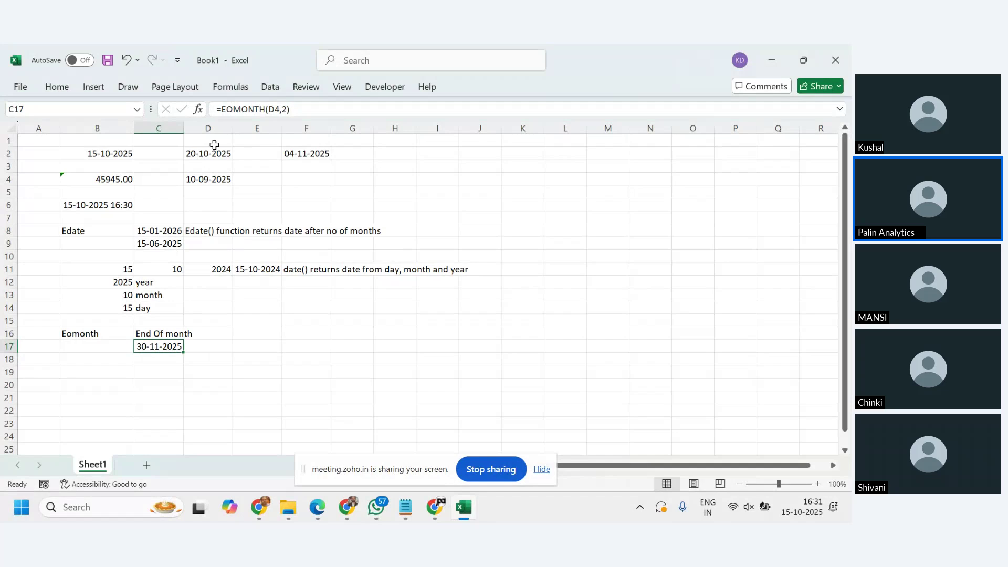
pyautogui.click(213, 179)
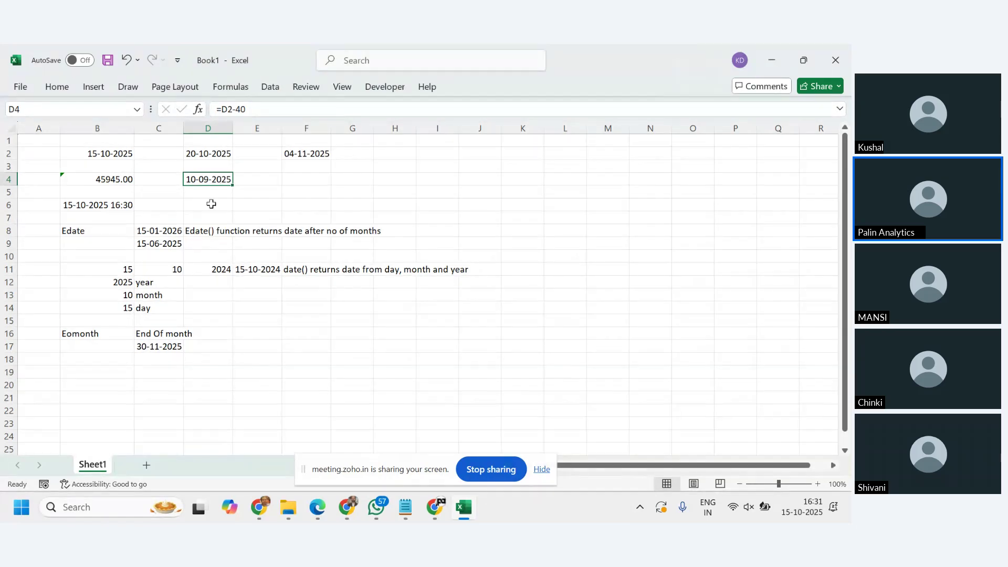
pyautogui.click(160, 347)
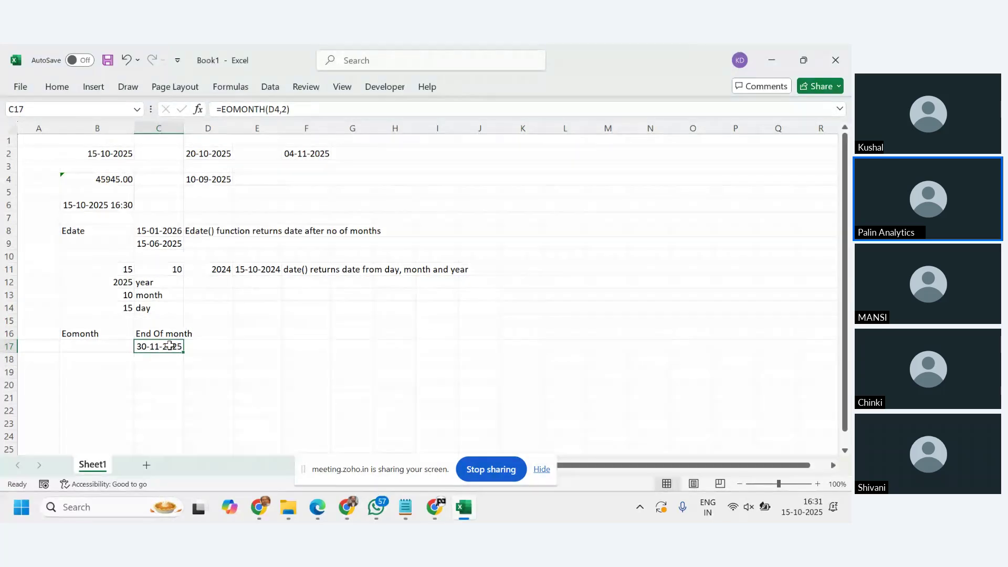
# Label the EOMONTH result by entering "Last date of next month" in cell D17.
pyautogui.click(208, 347)
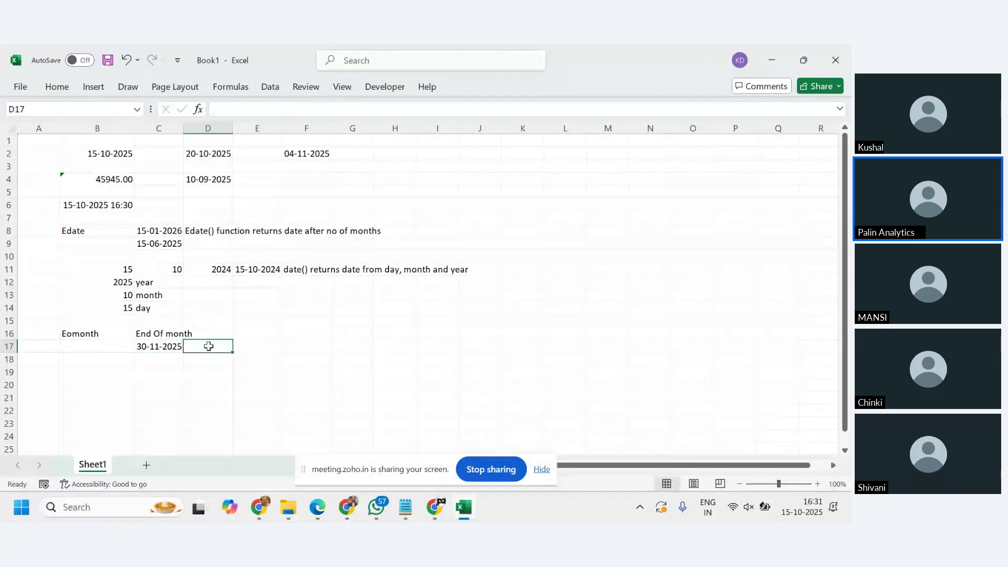
pyautogui.write('Last date of next monh\\')
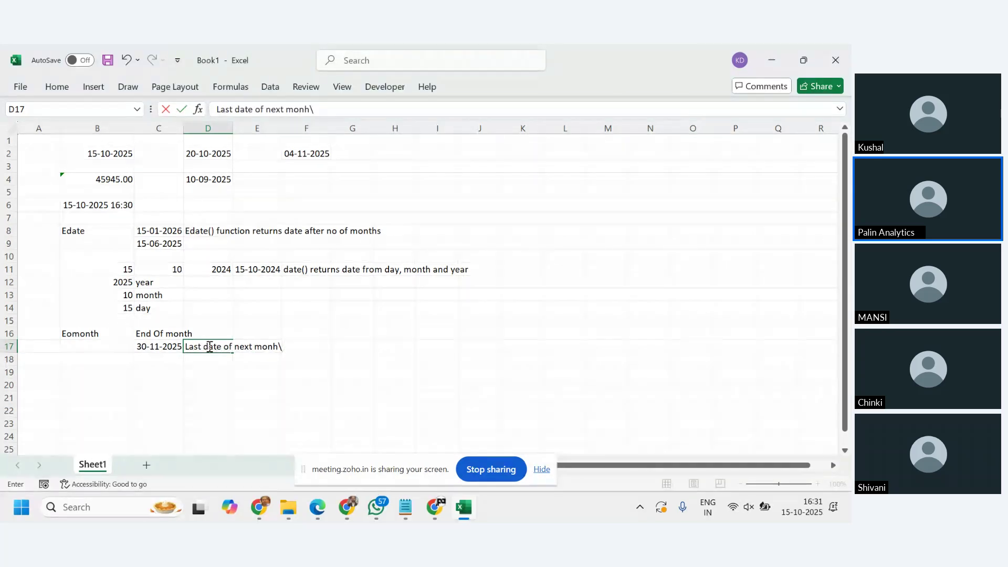
pyautogui.press('BackSpace')
pyautogui.press('BackSpace')
pyautogui.write('th')
pyautogui.press('Return')
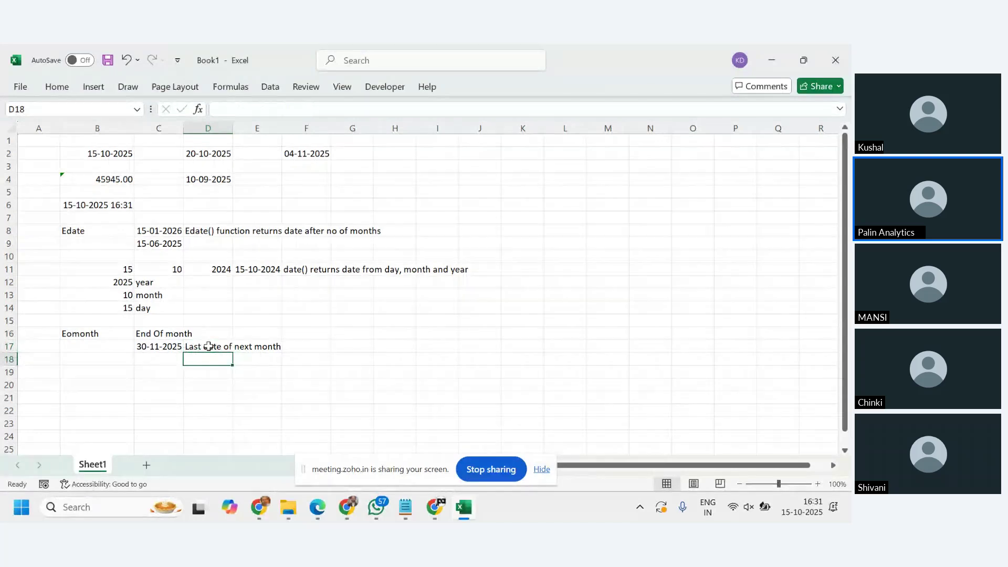
# Enter the formula =EOMONTH(D4,-2) in cell C18 to get a month end before the date in D4.
pyautogui.press('Left')
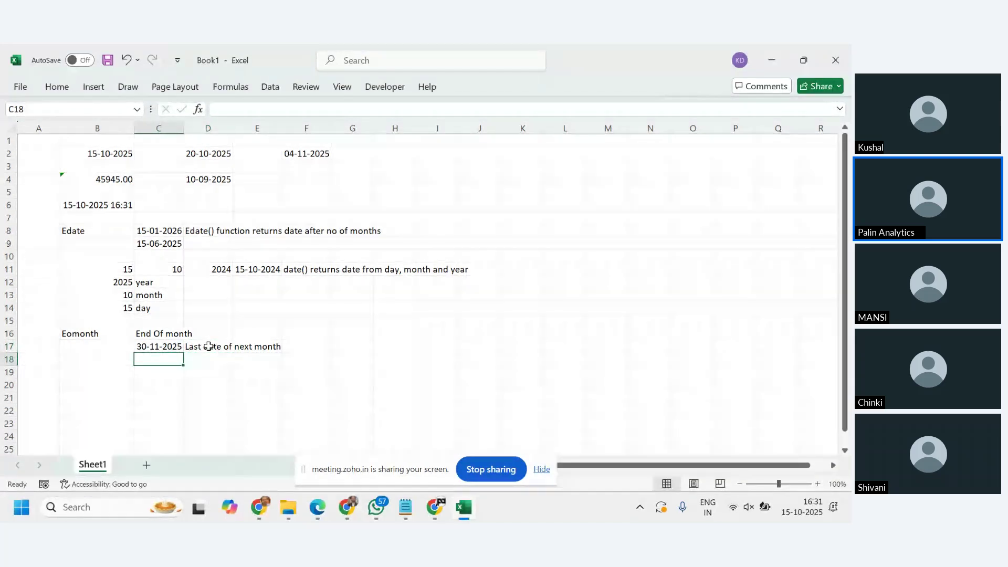
pyautogui.write('=edomoint')
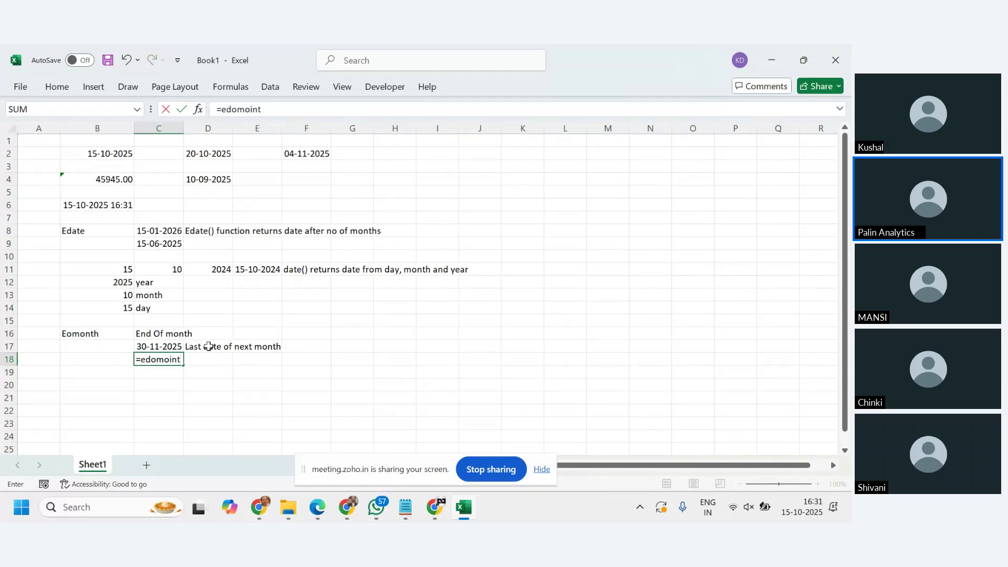
pyautogui.press('BackSpace')
pyautogui.press('BackSpace')
pyautogui.press('BackSpace')
pyautogui.press('BackSpace')
pyautogui.press('BackSpace')
pyautogui.press('BackSpace')
pyautogui.press('BackSpace')
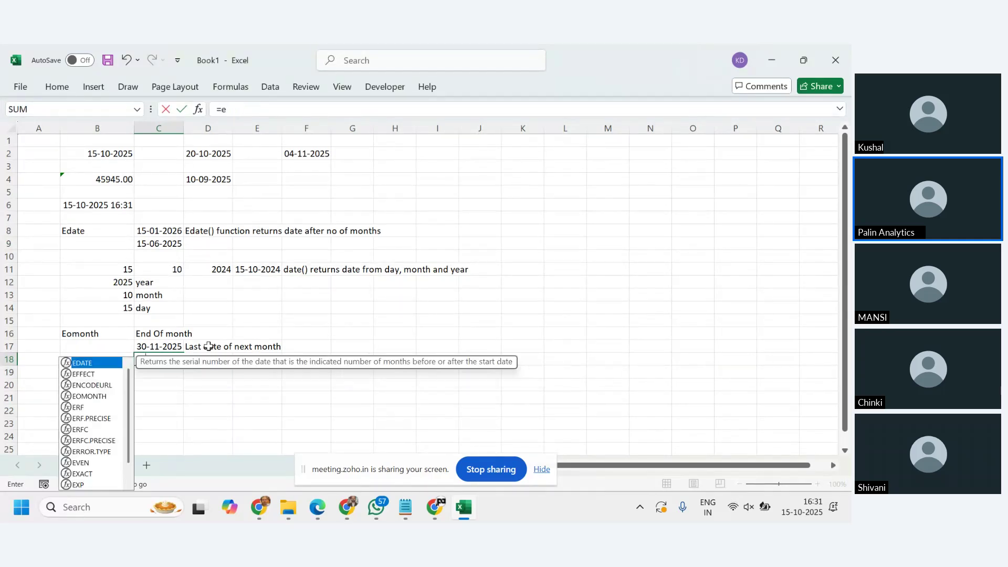
pyautogui.write('eomonth')
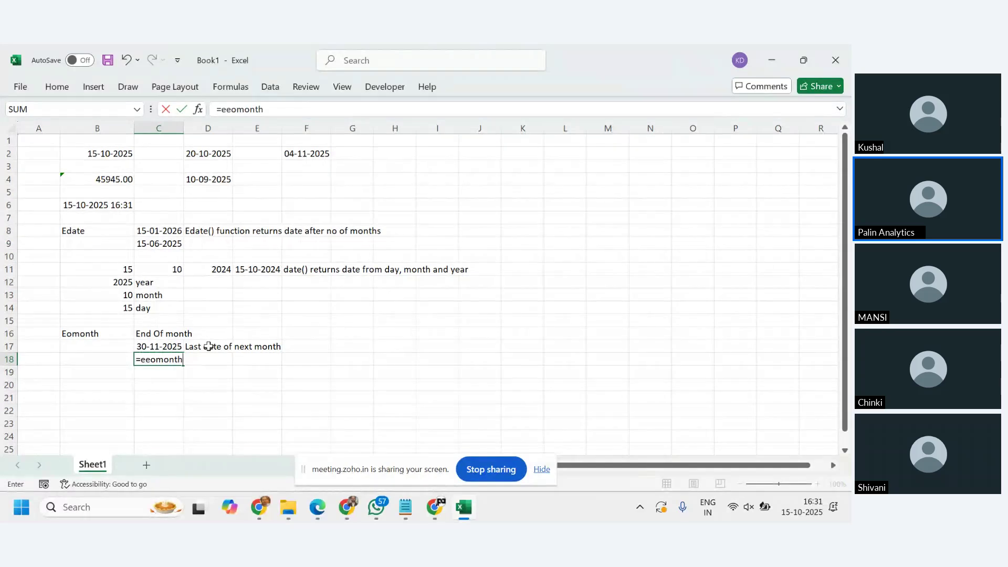
pyautogui.press('BackSpace')
pyautogui.press('BackSpace')
pyautogui.press('BackSpace')
pyautogui.press('BackSpace')
pyautogui.press('BackSpace')
pyautogui.press('BackSpace')
pyautogui.press('BackSpace')
pyautogui.write('o')
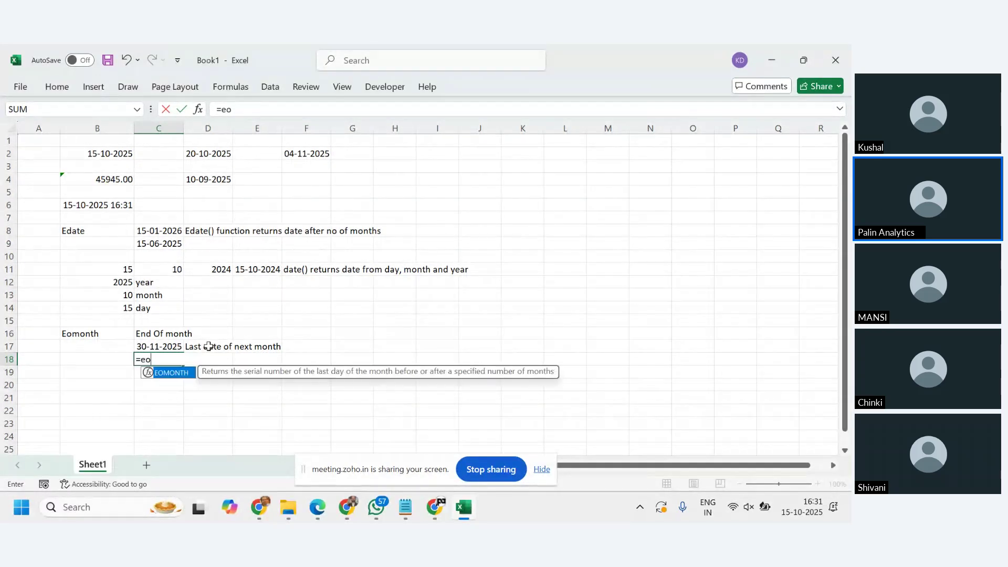
pyautogui.write('month(')
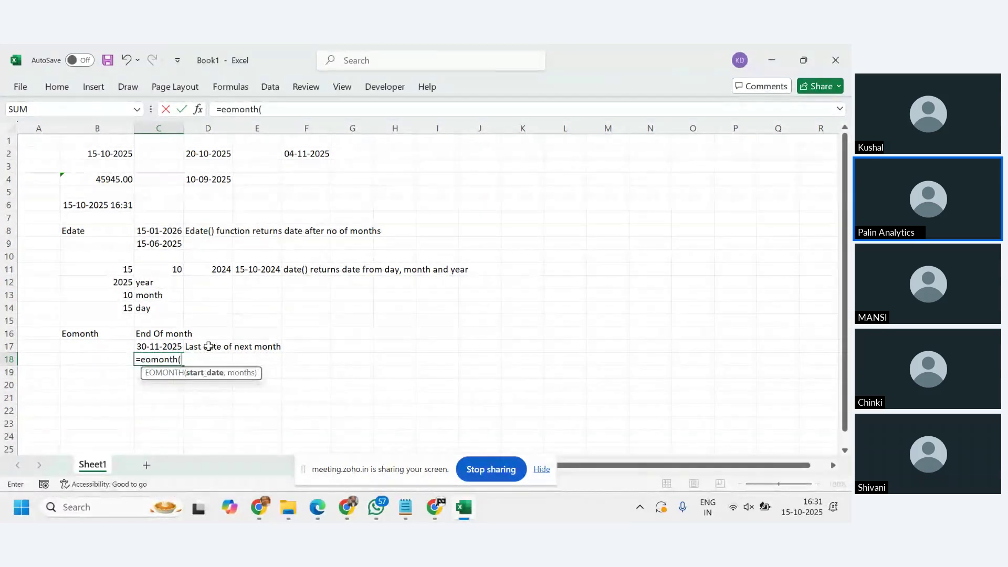
pyautogui.press('Up')
pyautogui.press('Up')
pyautogui.press('Up')
pyautogui.press('Up')
pyautogui.press('Up')
pyautogui.press('Up')
pyautogui.press('Up')
pyautogui.press('Up')
pyautogui.press('Up')
pyautogui.press('Up')
pyautogui.press('Up')
pyautogui.press('Up')
pyautogui.press('Up')
pyautogui.press('Up')
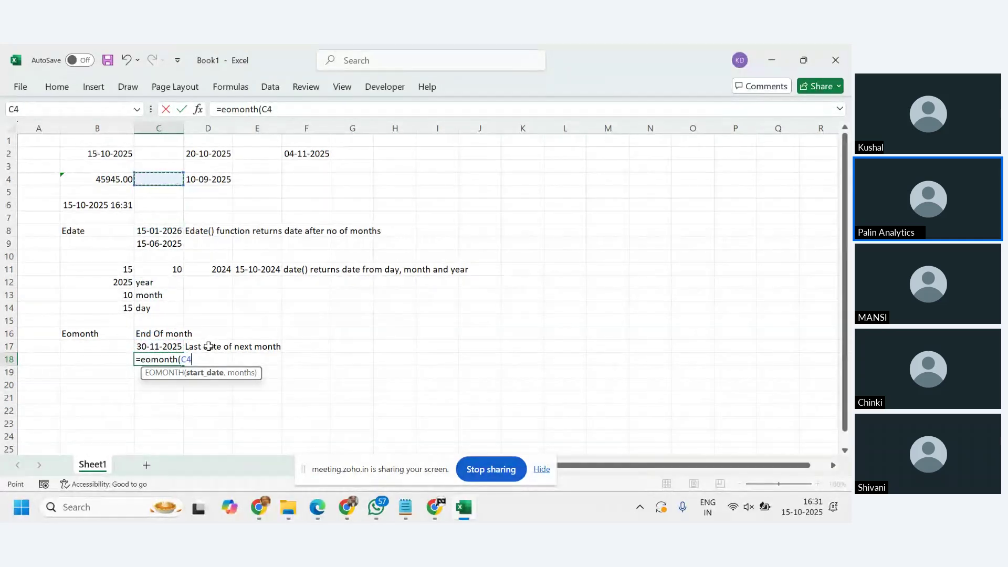
pyautogui.press('Right')
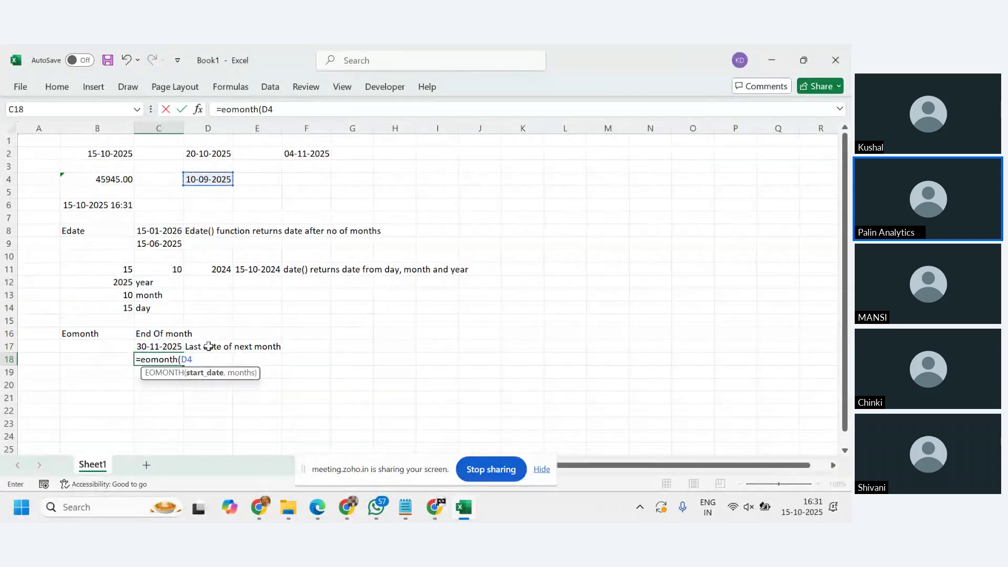
pyautogui.write(',')
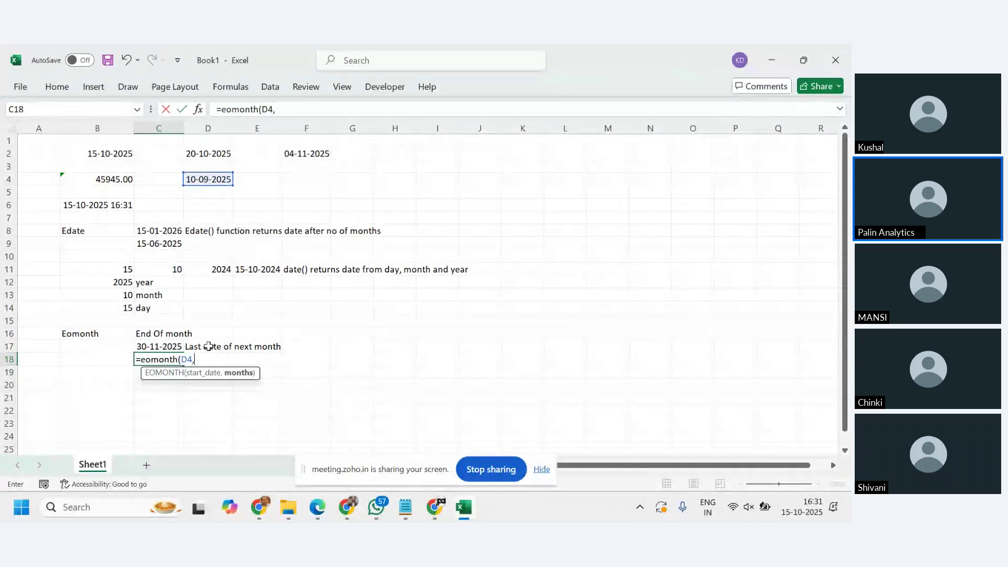
pyautogui.write('-2)')
pyautogui.press('Return')
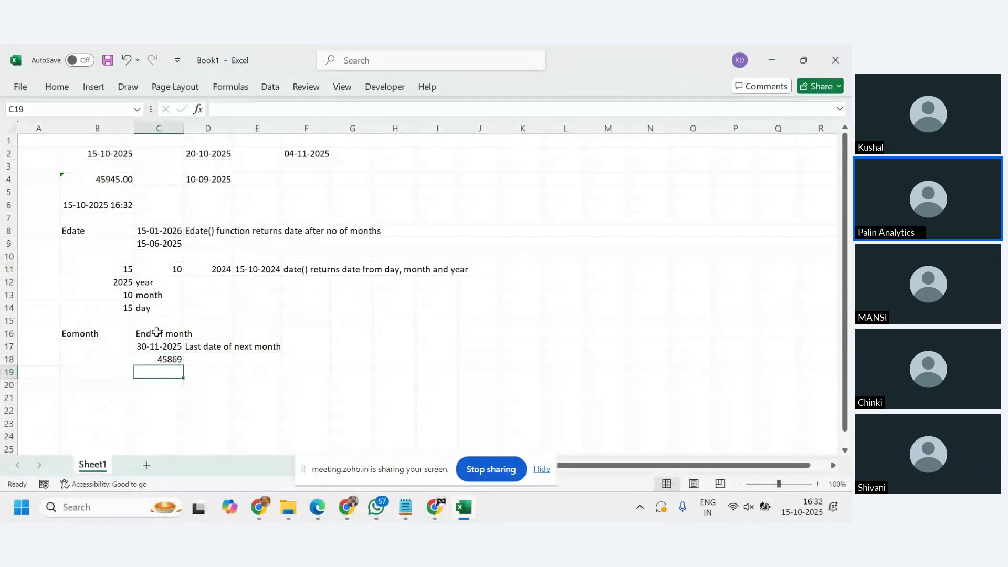
# Copy the date format from cell C17 to the EOMONTH result in cell C18.
pyautogui.click(147, 346)
pyautogui.click(66, 90)
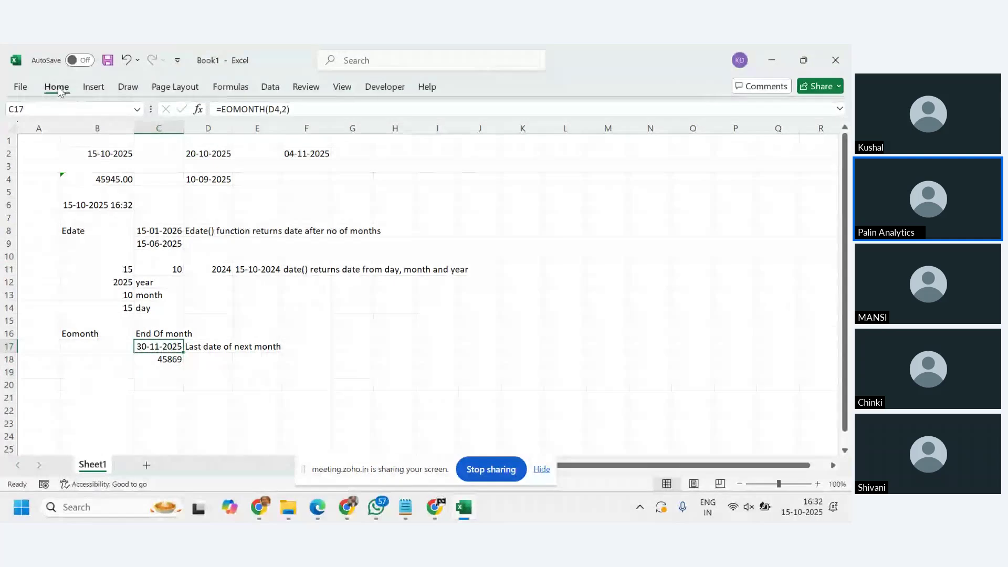
pyautogui.click(53, 141)
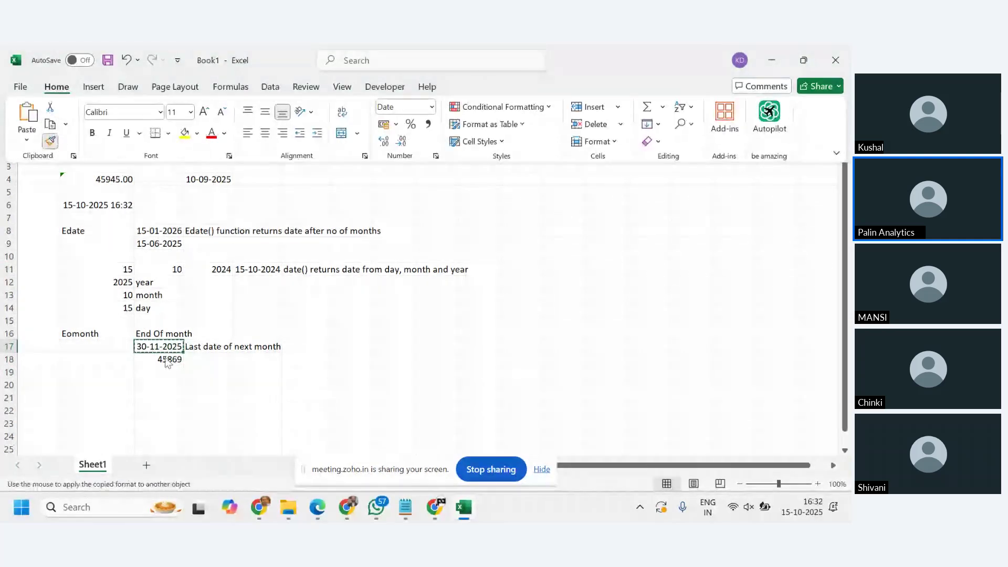
pyautogui.click(165, 362)
pyautogui.click(296, 369)
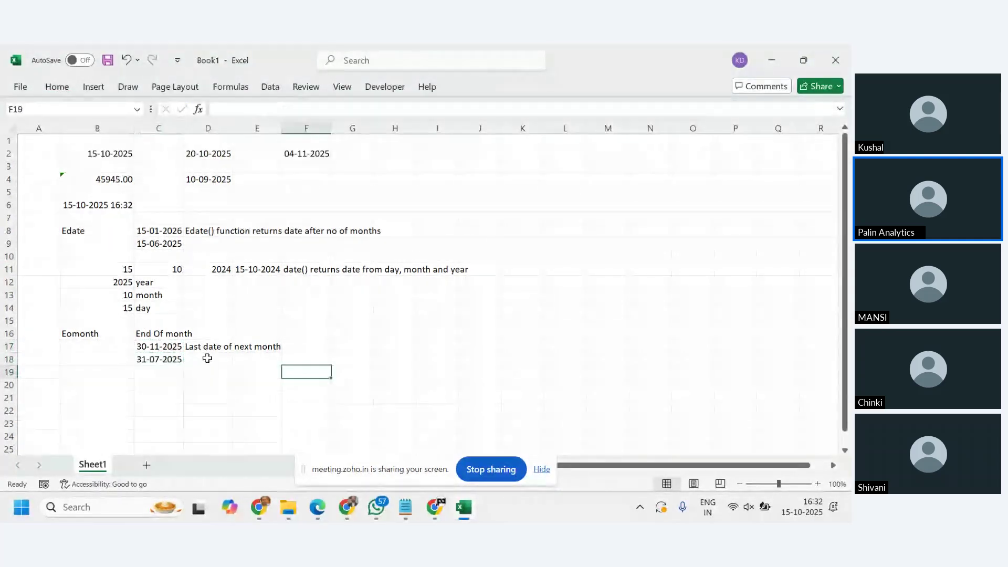
# Enter the label "Last date of prev month" in cell D18 and consult the Excel Date Formulas notes.
pyautogui.click(207, 359)
pyautogui.write('Last da')
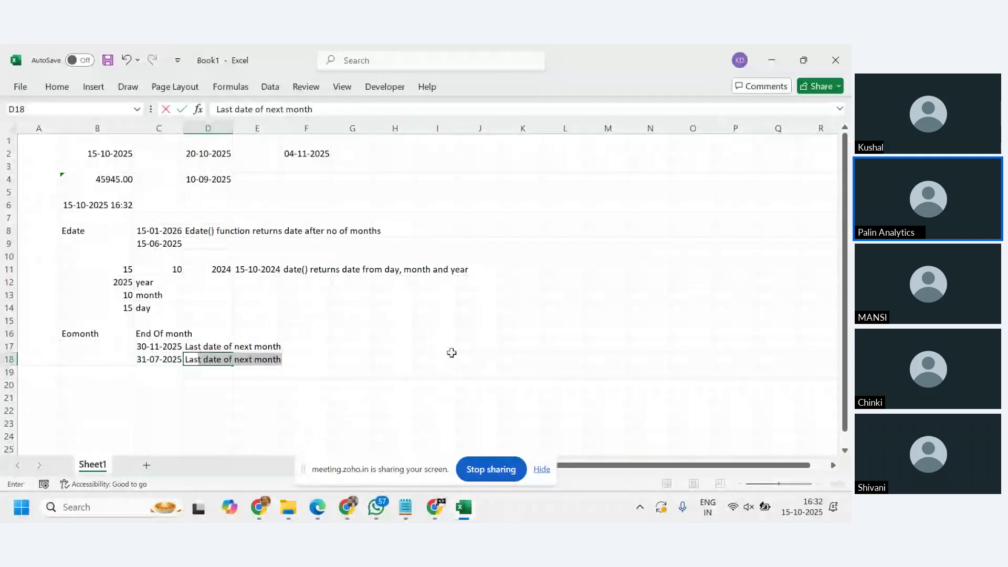
pyautogui.write('te ')
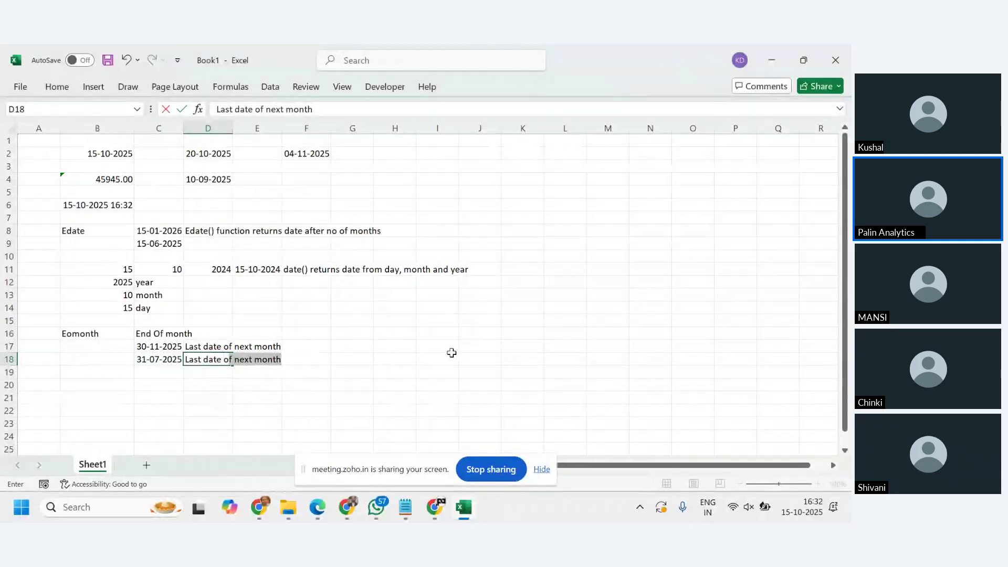
pyautogui.write('of prev')
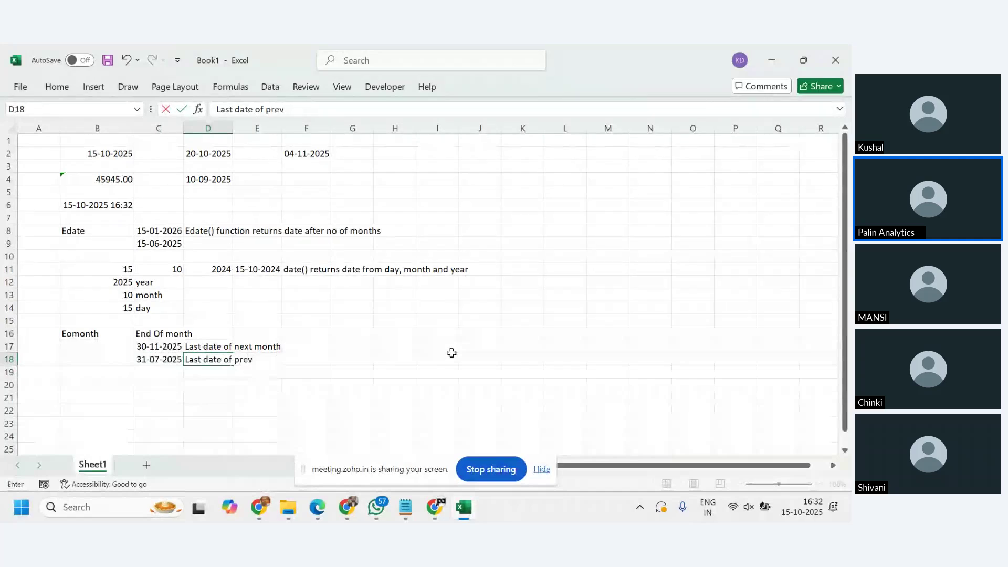
pyautogui.write(' month')
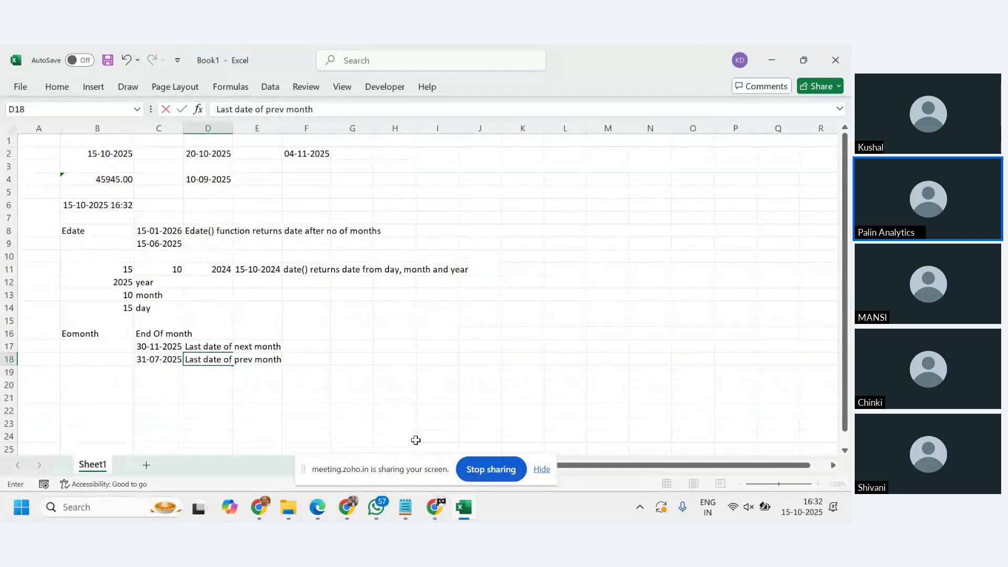
pyautogui.hotkey('alt', 'Tab')
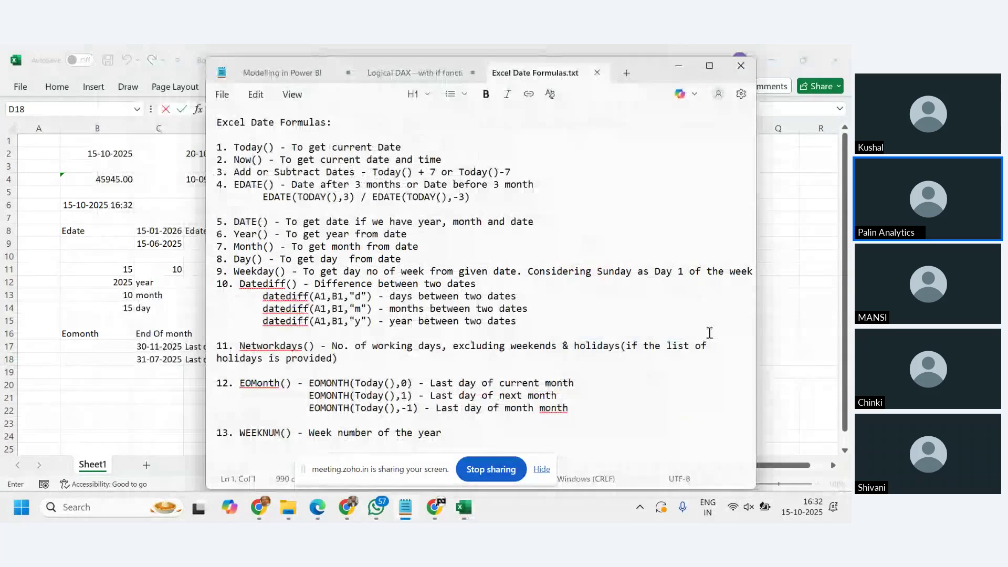
pyautogui.hotkey('alt', 'Tab')
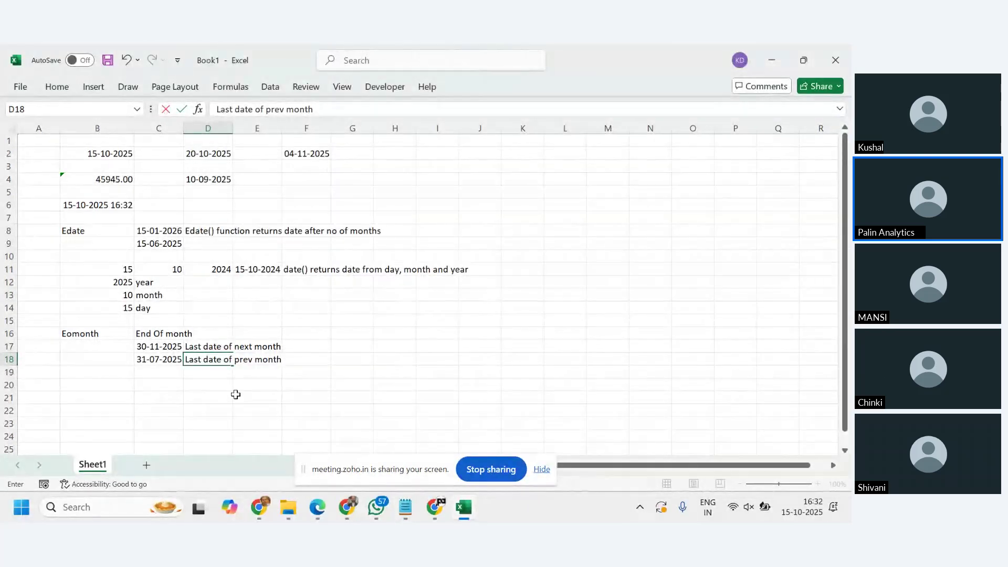
pyautogui.click(351, 384)
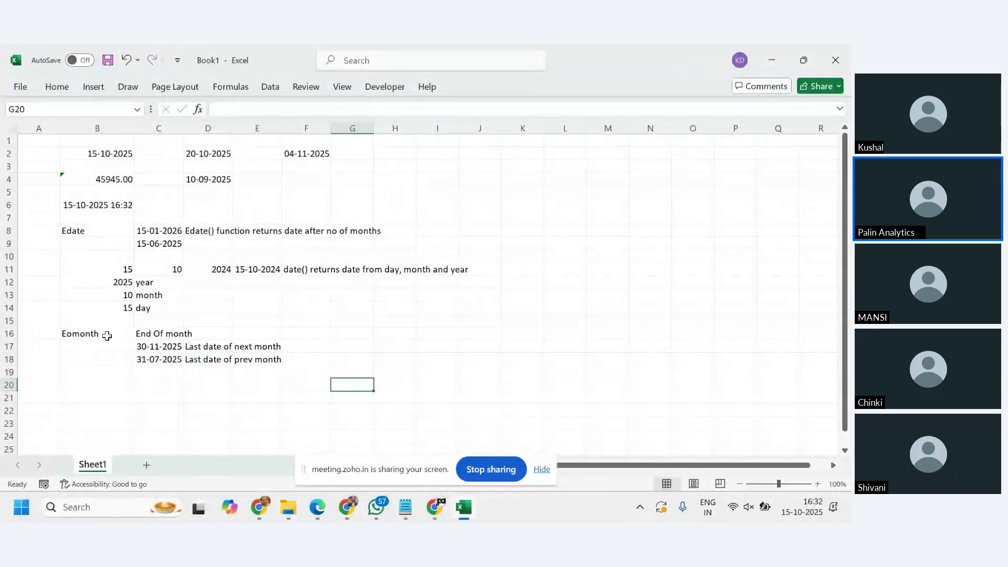
# Review the formula in C18 and enter =EOMONTH(B2,2) in cell J2, using the date in B2 as the start date.
pyautogui.click(494, 153)
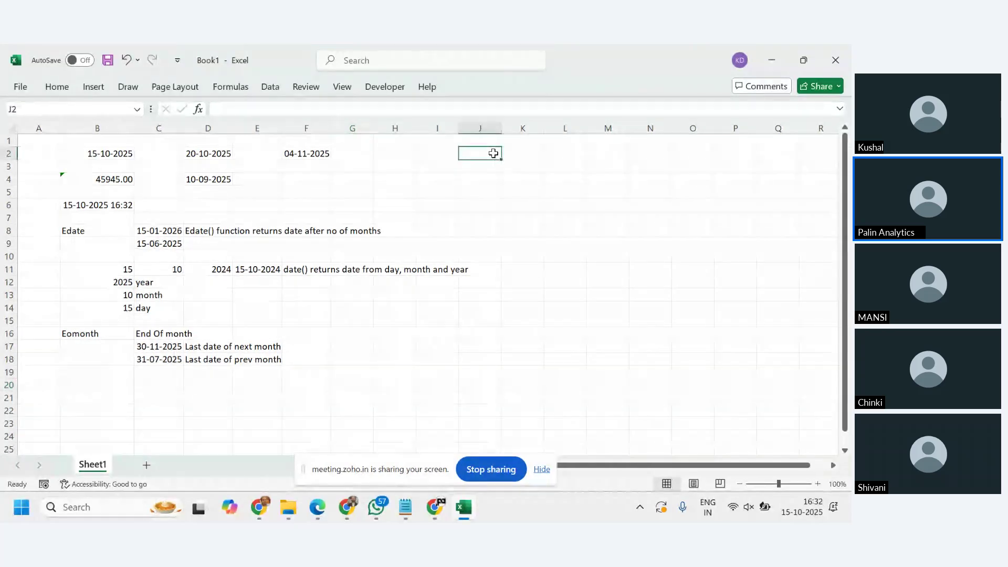
pyautogui.click(145, 361)
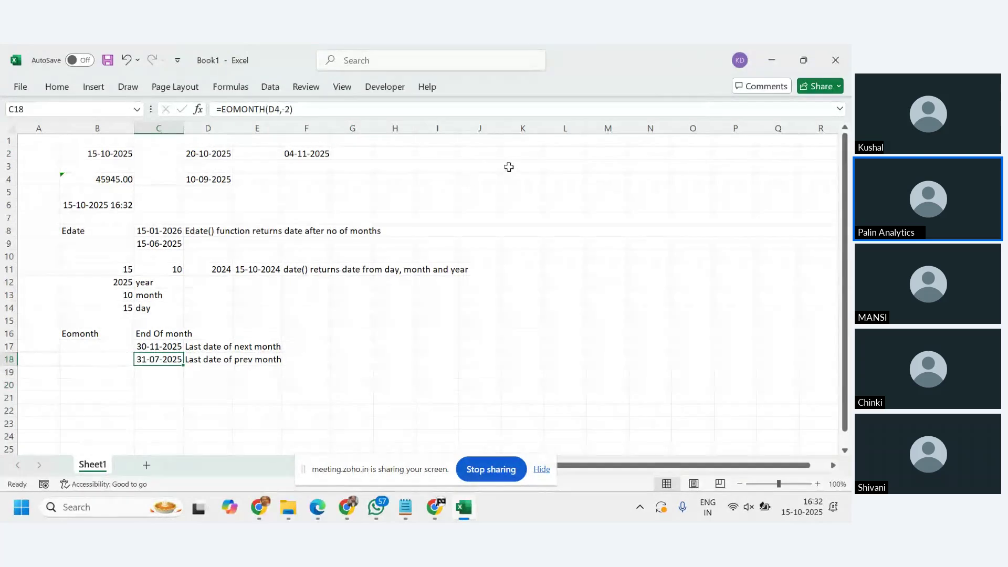
pyautogui.click(481, 153)
pyautogui.write('=')
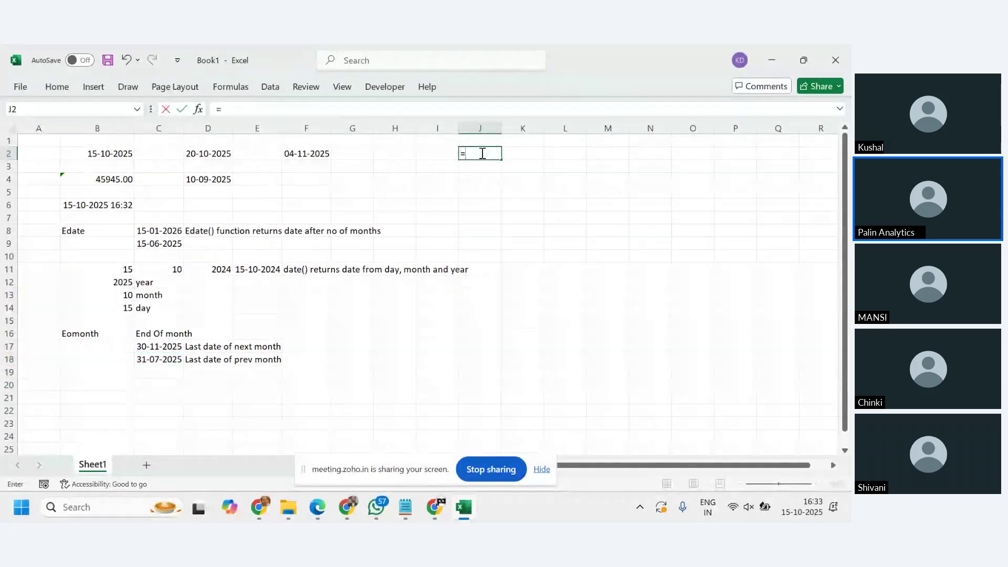
pyautogui.write('eom')
pyautogui.press('Tab')
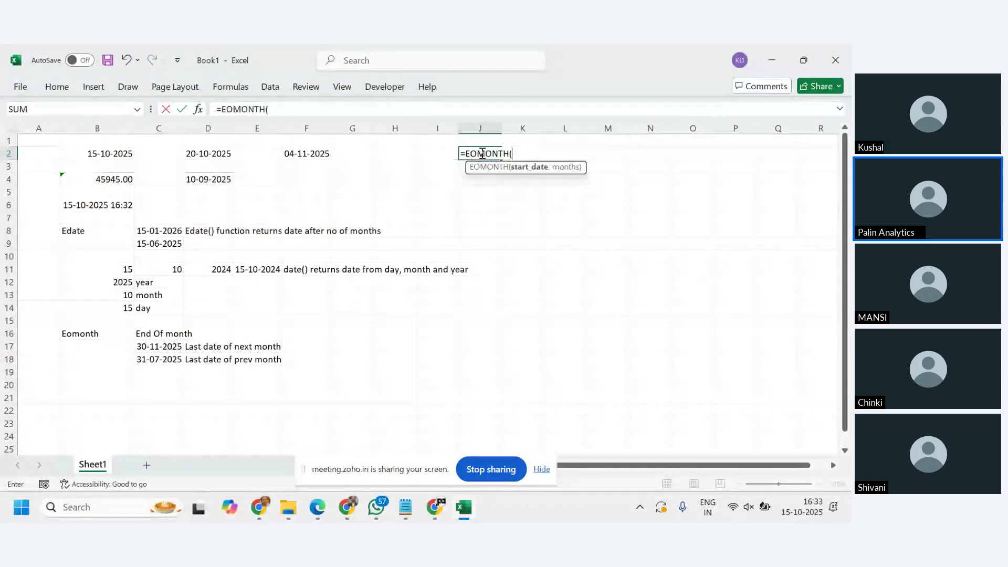
pyautogui.click(96, 152)
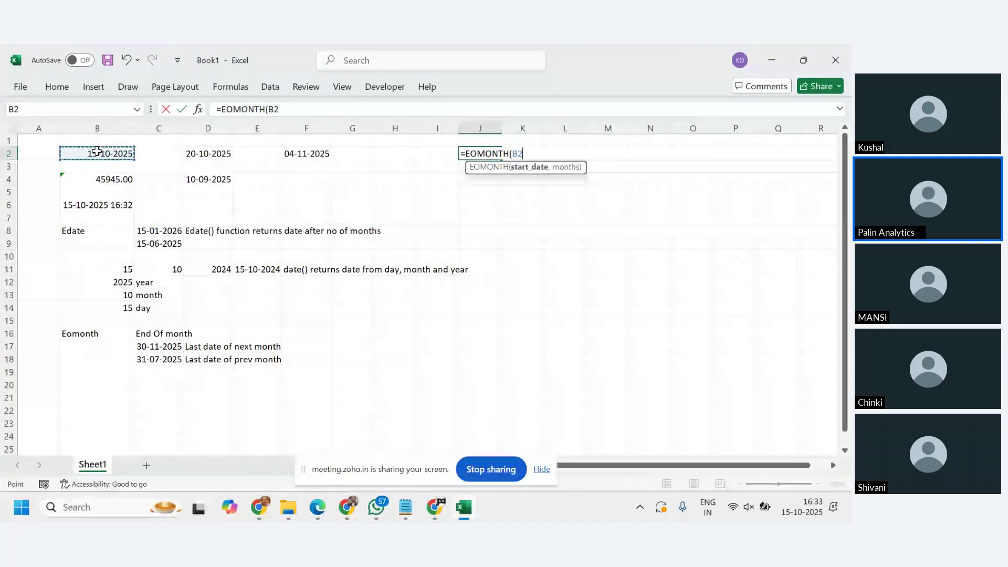
pyautogui.write(',2')
pyautogui.press('Return')
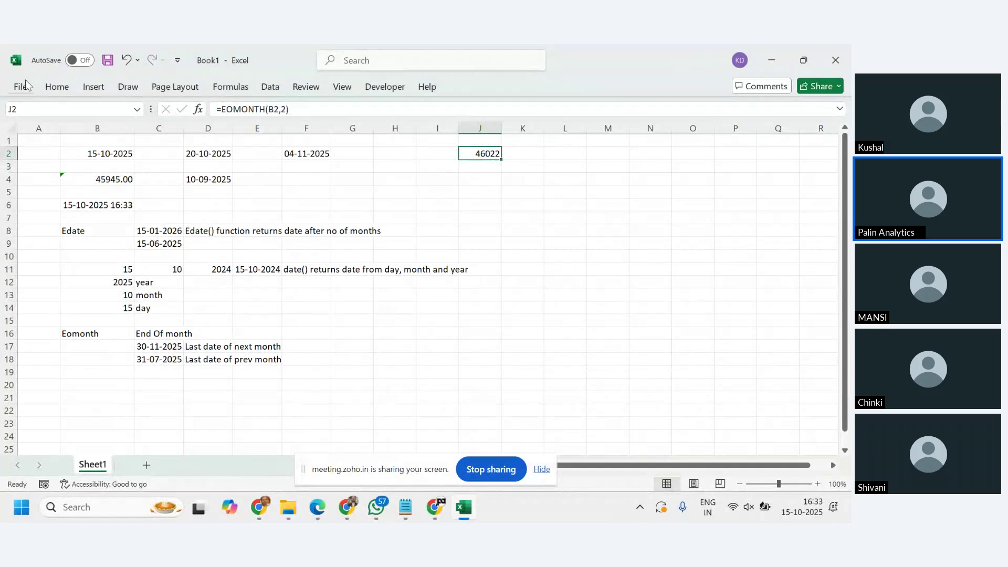
# Format the EOMONTH result in cell J2 as a short date.
pyautogui.click(57, 86)
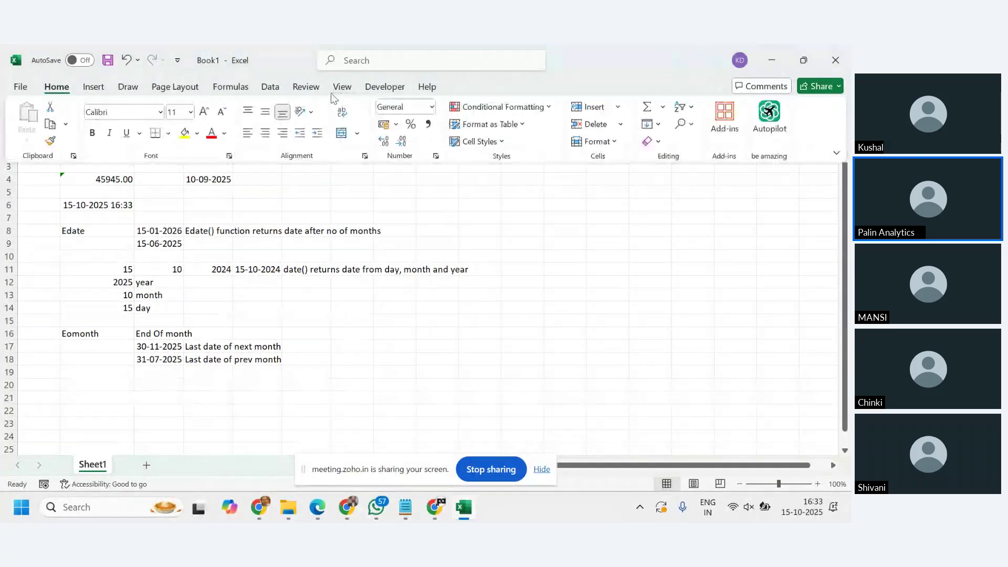
pyautogui.click(431, 107)
pyautogui.click(436, 260)
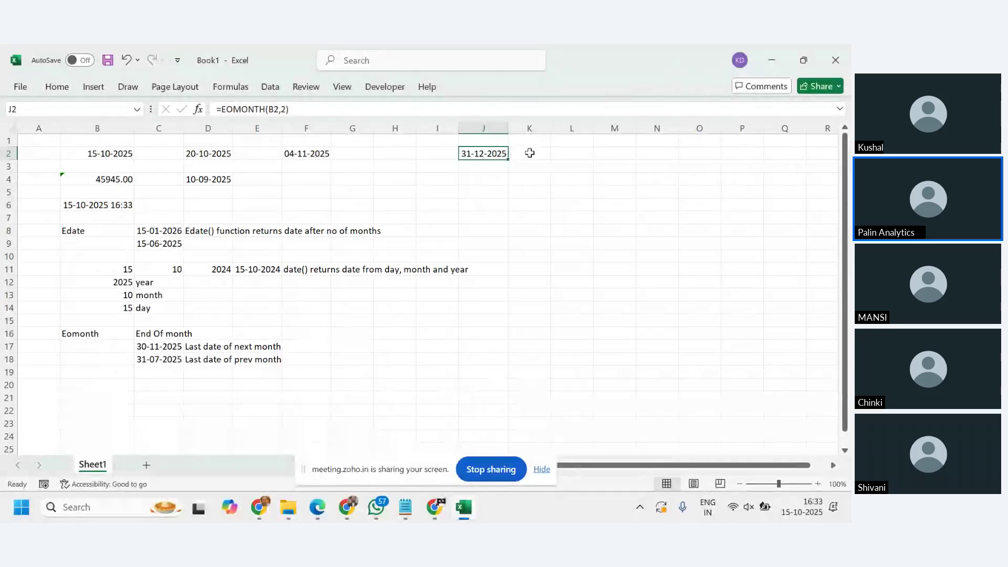
# Enter the formula =WEEKDAY(J2,1) in cell K2, so that weekday numbering runs from Sunday as 1 to Saturday as 7.
pyautogui.click(530, 152)
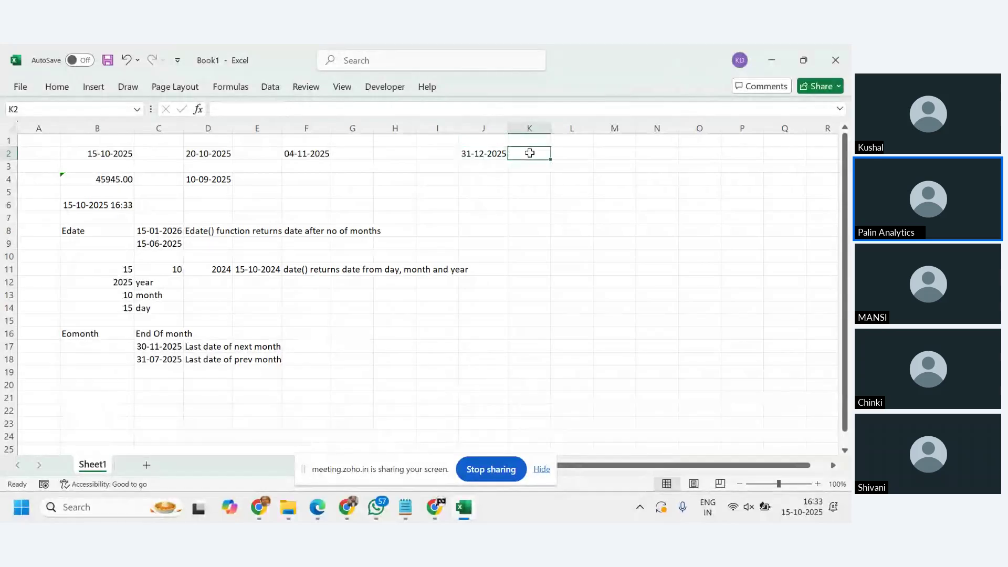
pyautogui.write('=w')
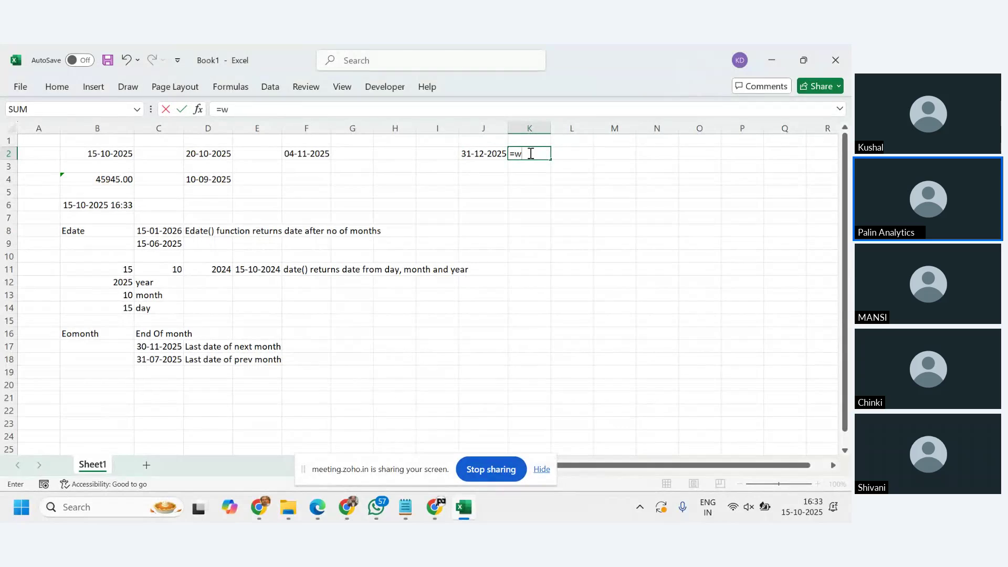
pyautogui.write('eekday(')
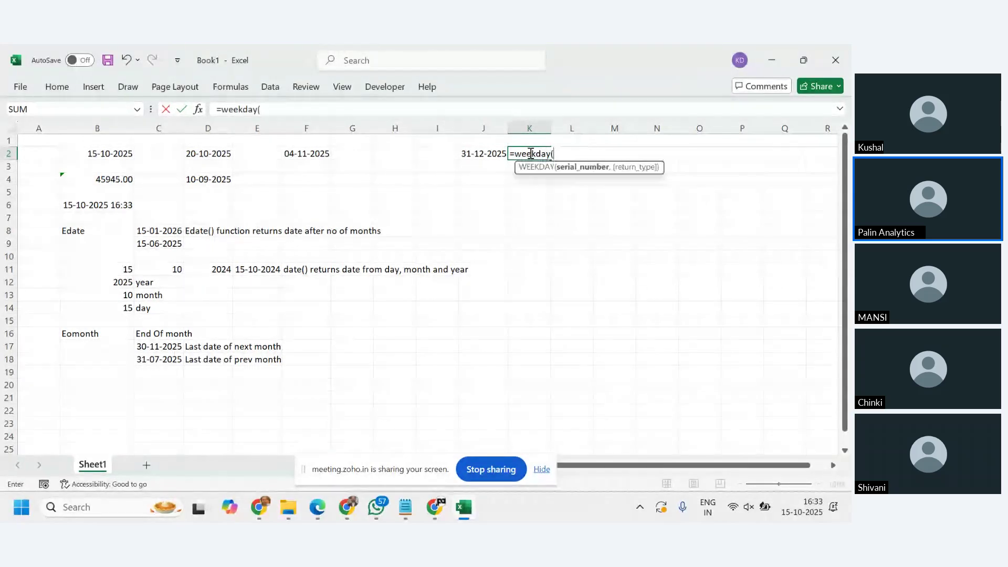
pyautogui.click(484, 153)
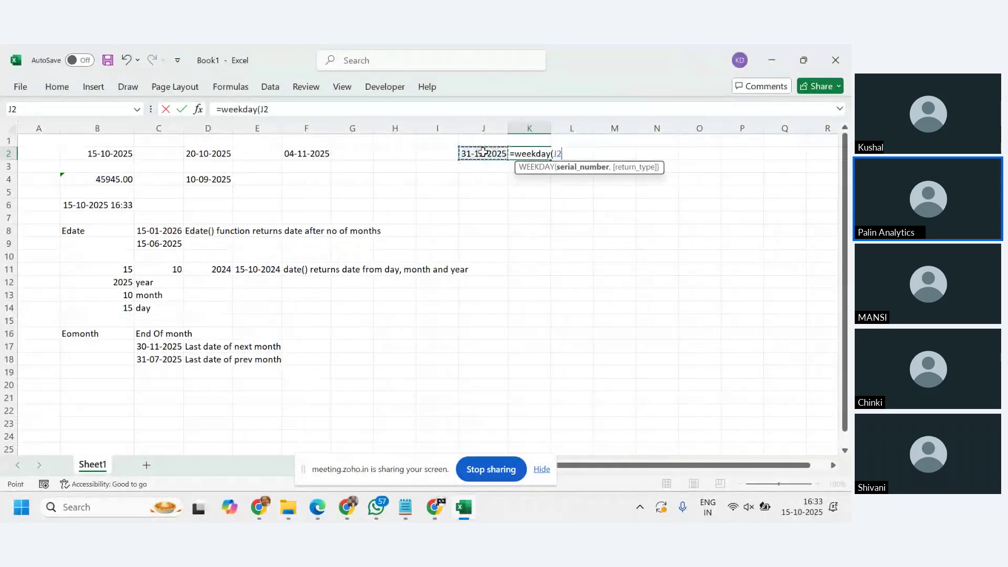
pyautogui.write(',')
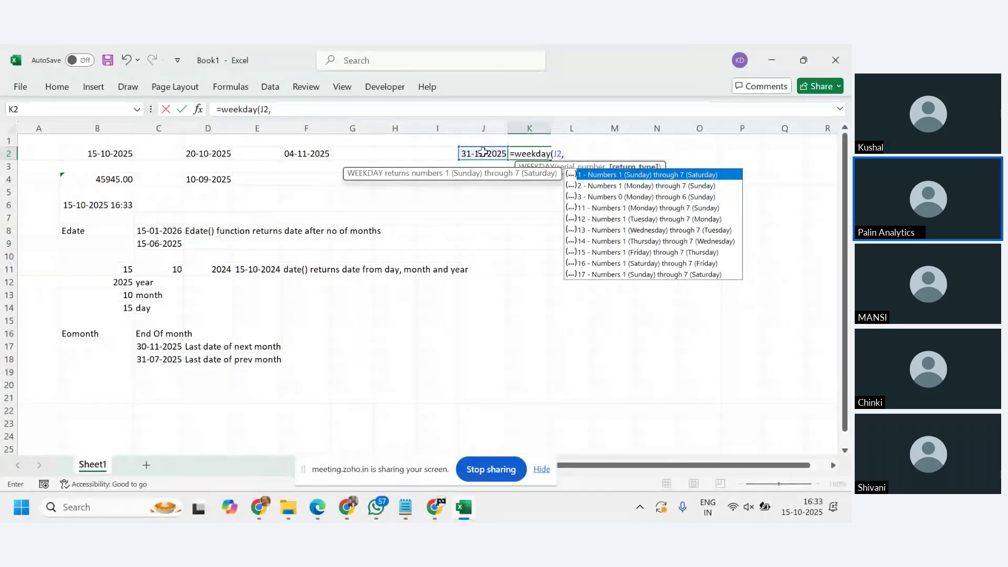
pyautogui.write('1')
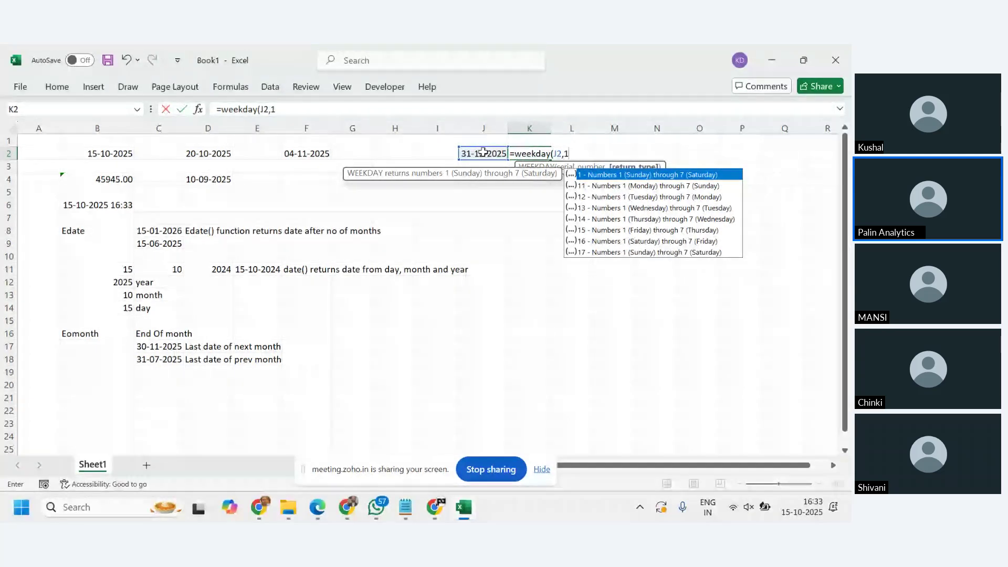
pyautogui.press('Escape')
pyautogui.press('Return')
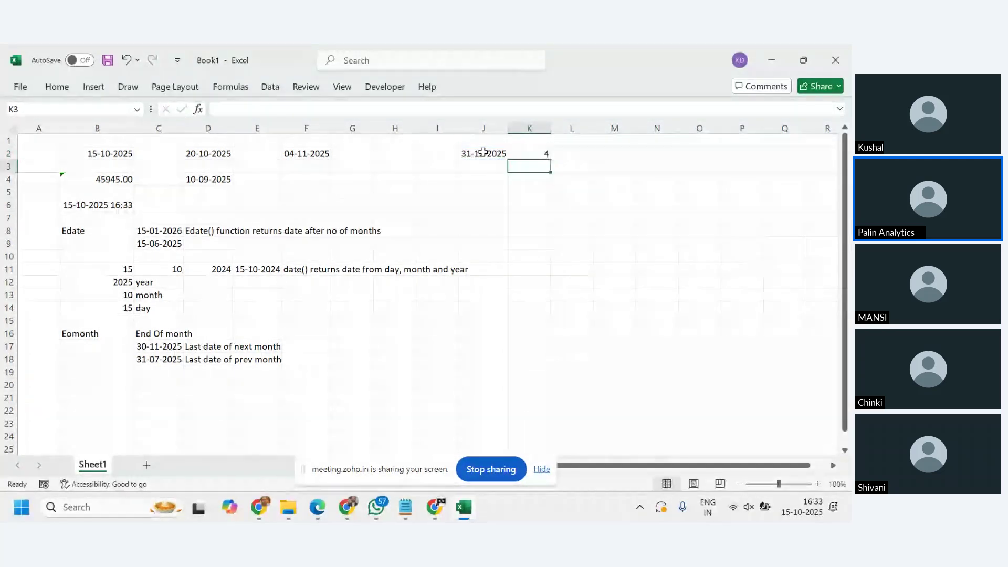
# Review the formulas in J2 and K2, and check the weekday of 31 December 2025 in the system calendar.
pyautogui.click(488, 155)
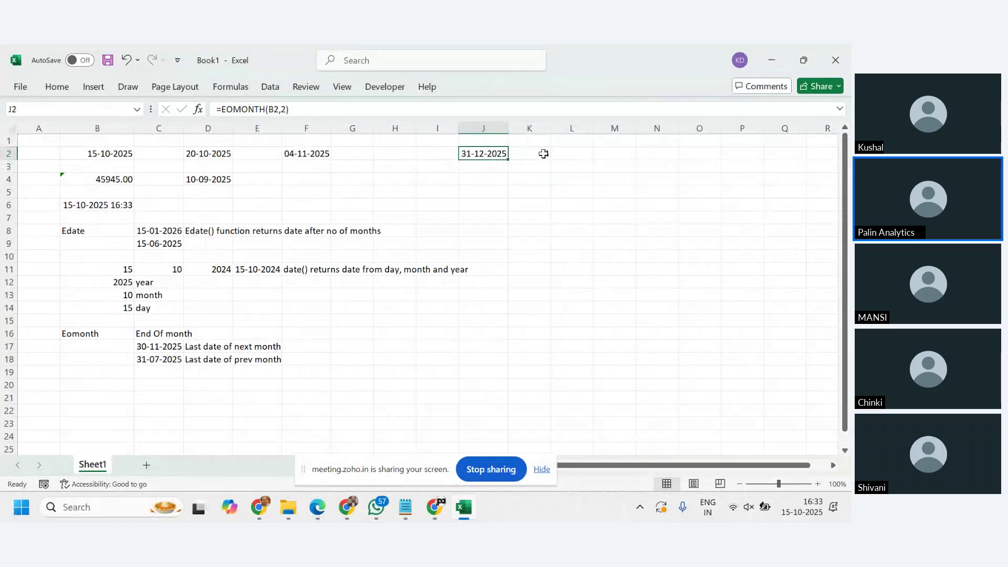
pyautogui.click(544, 153)
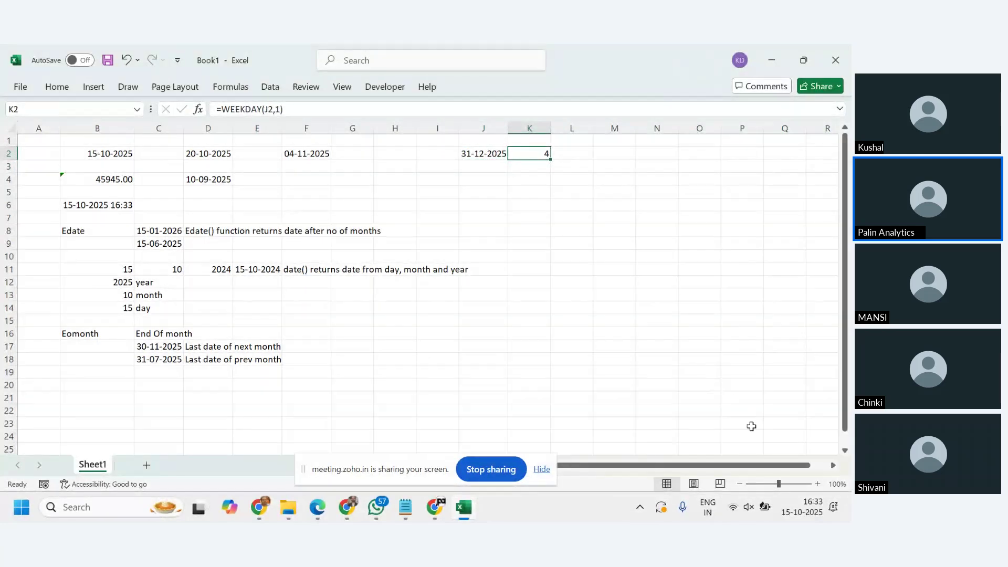
pyautogui.click(812, 508)
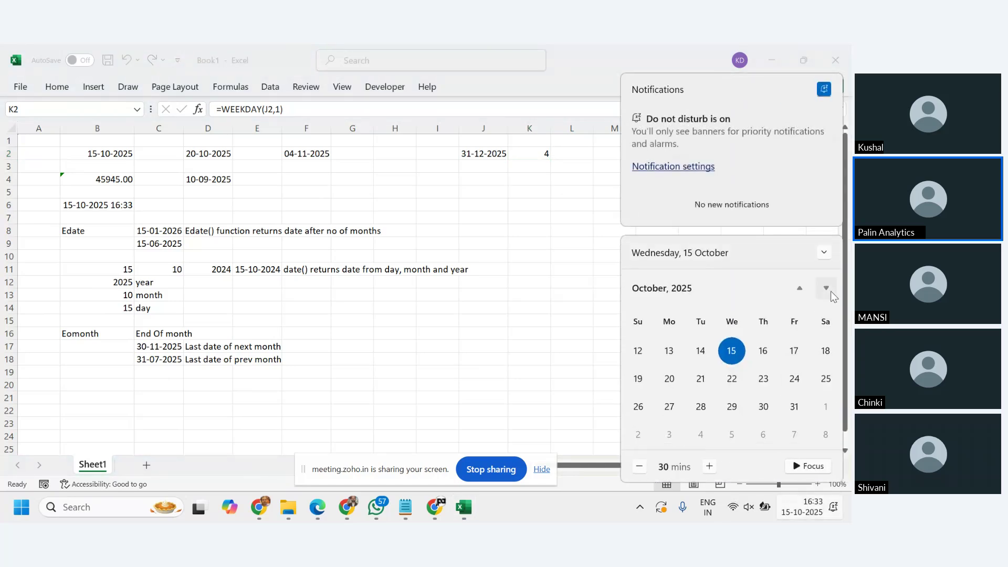
pyautogui.click(830, 290)
pyautogui.click(826, 289)
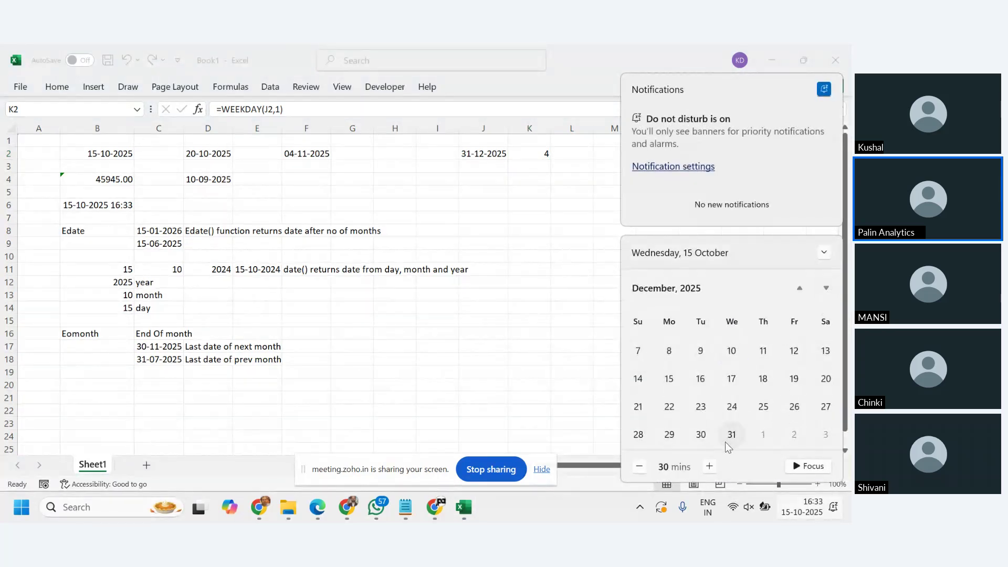
pyautogui.click(541, 355)
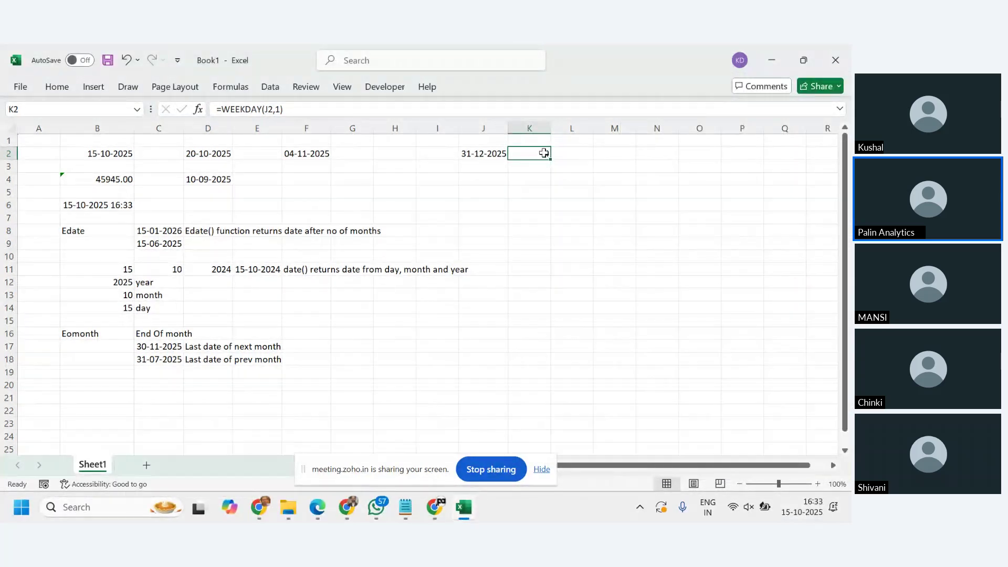
# Enter =WEEKDAY(J2,2) in cell K3 to number the weekdays from Monday, and compare it with the formula in K2.
pyautogui.click(540, 166)
pyautogui.write('=w')
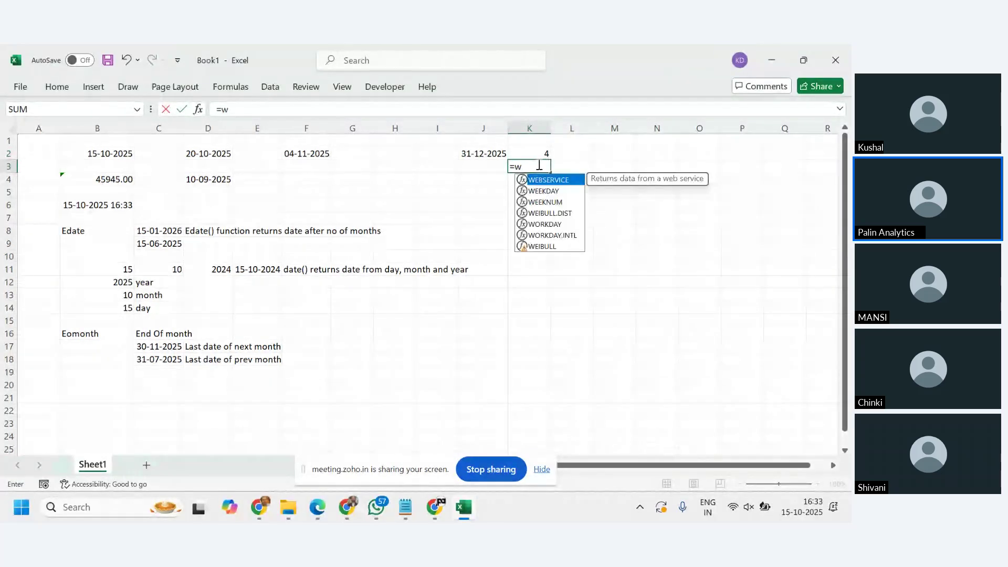
pyautogui.press('Down')
pyautogui.press('Tab')
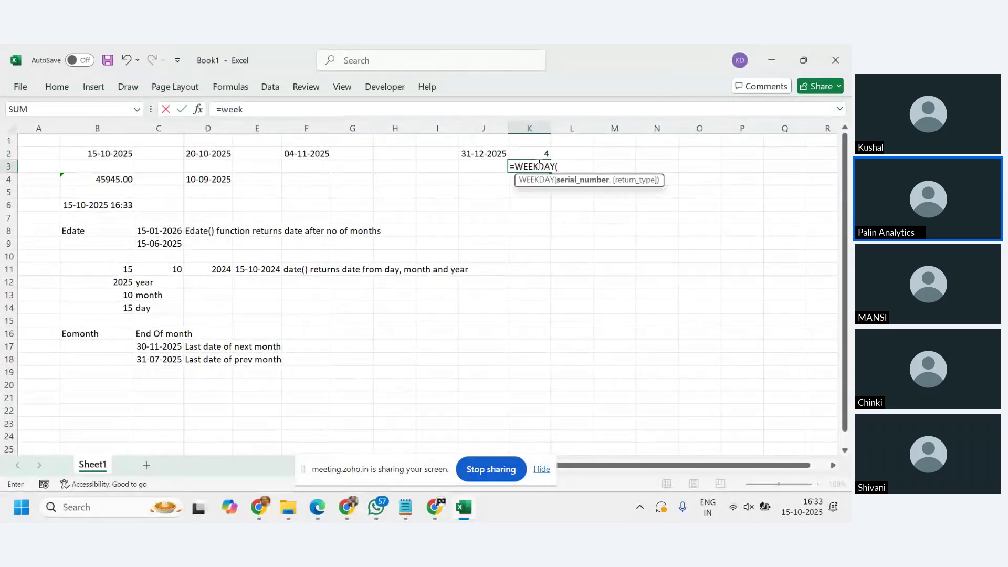
pyautogui.click(481, 153)
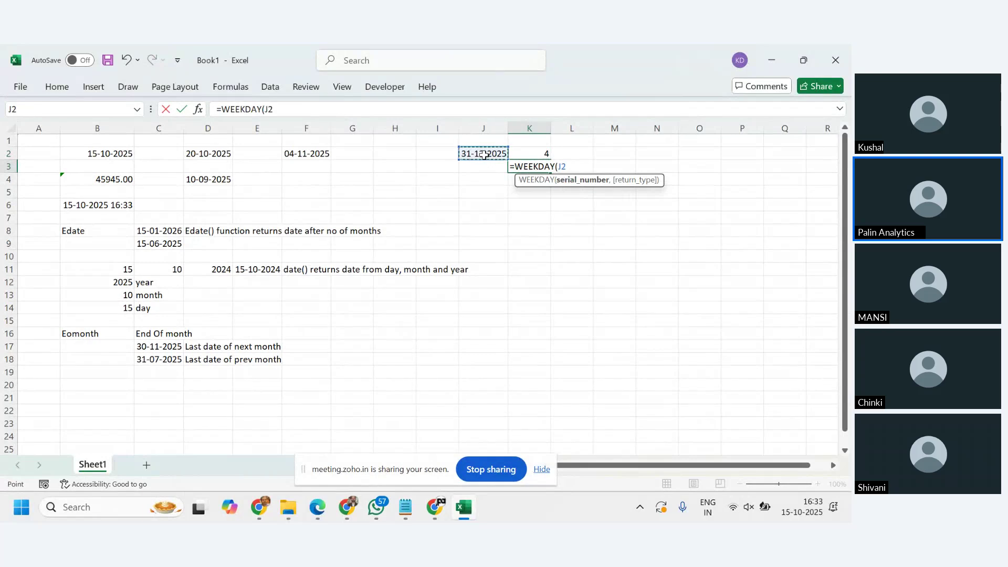
pyautogui.write(',')
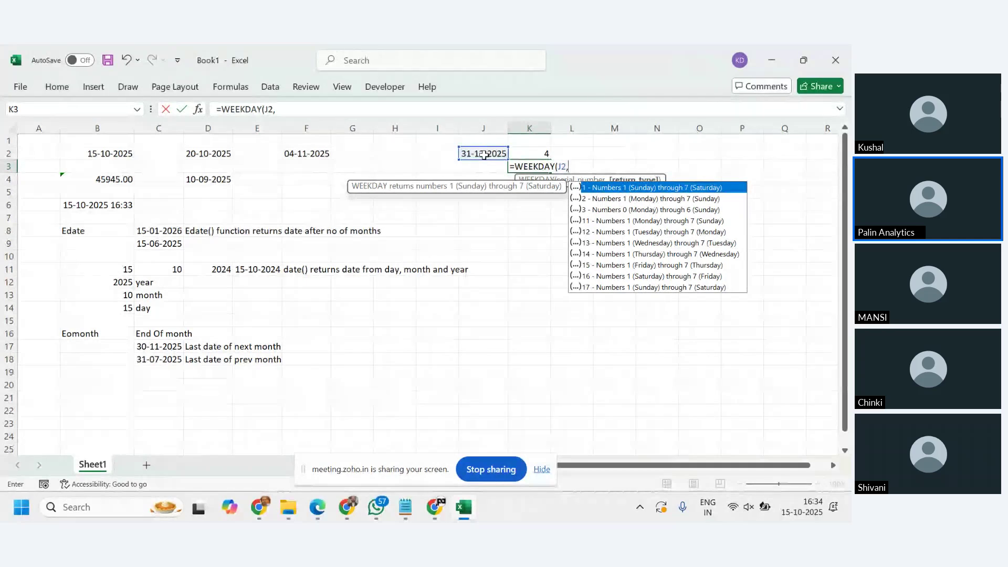
pyautogui.write('2')
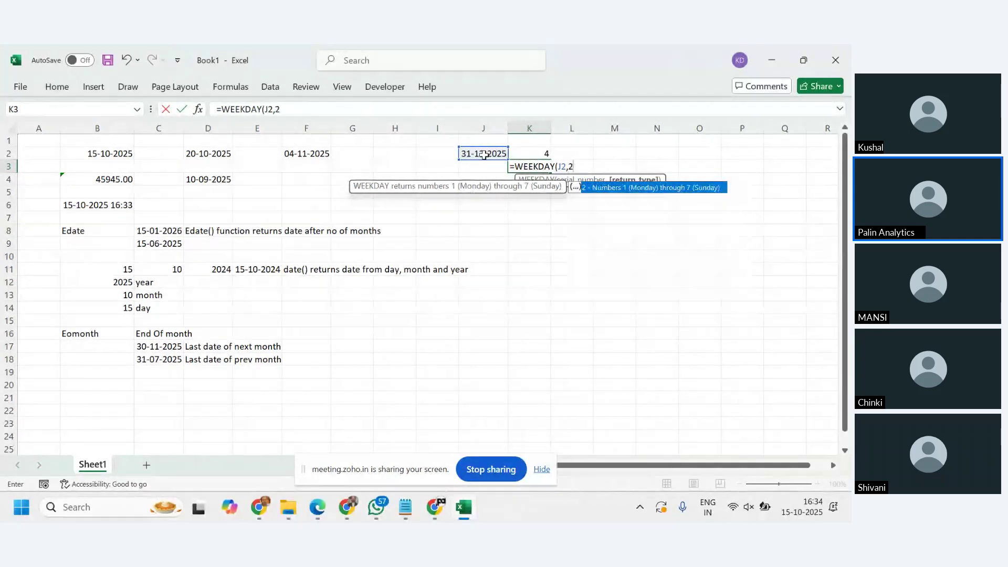
pyautogui.write(')')
pyautogui.press('Return')
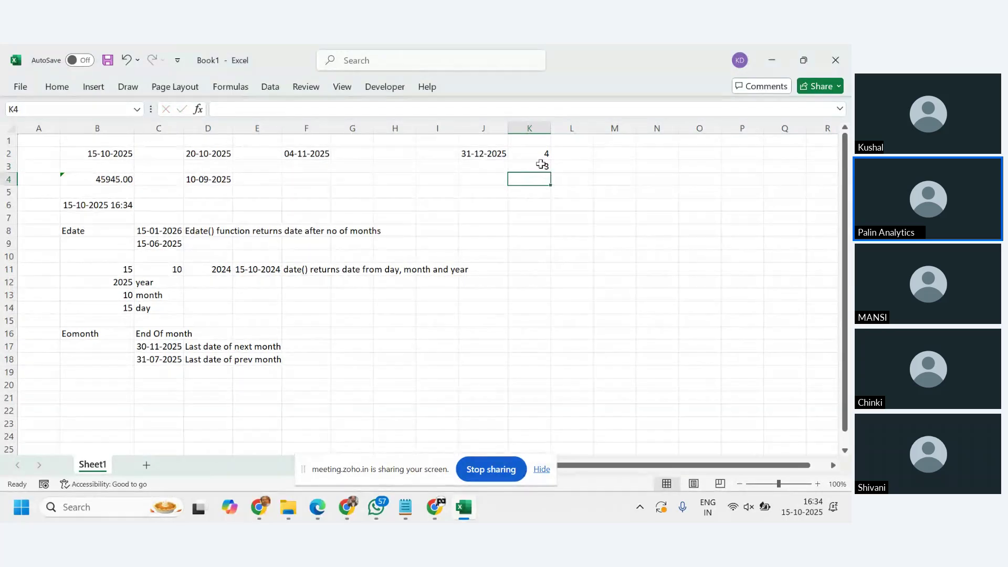
pyautogui.click(540, 164)
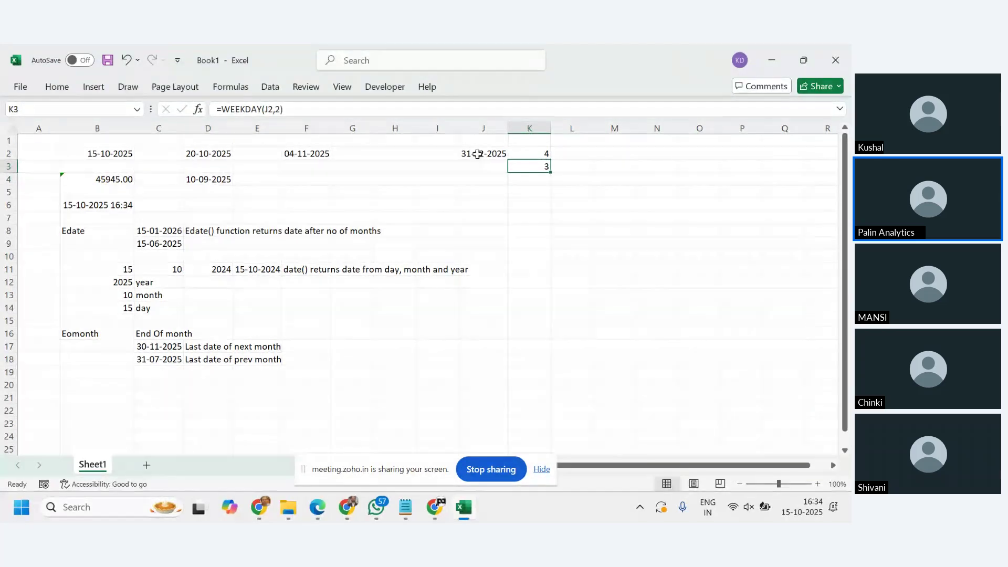
pyautogui.click(532, 153)
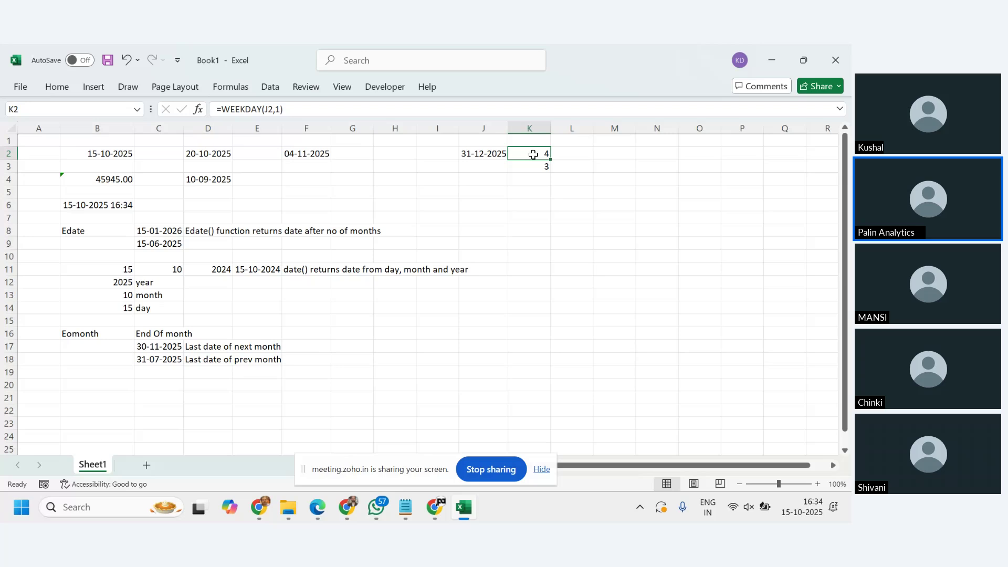
pyautogui.click(529, 181)
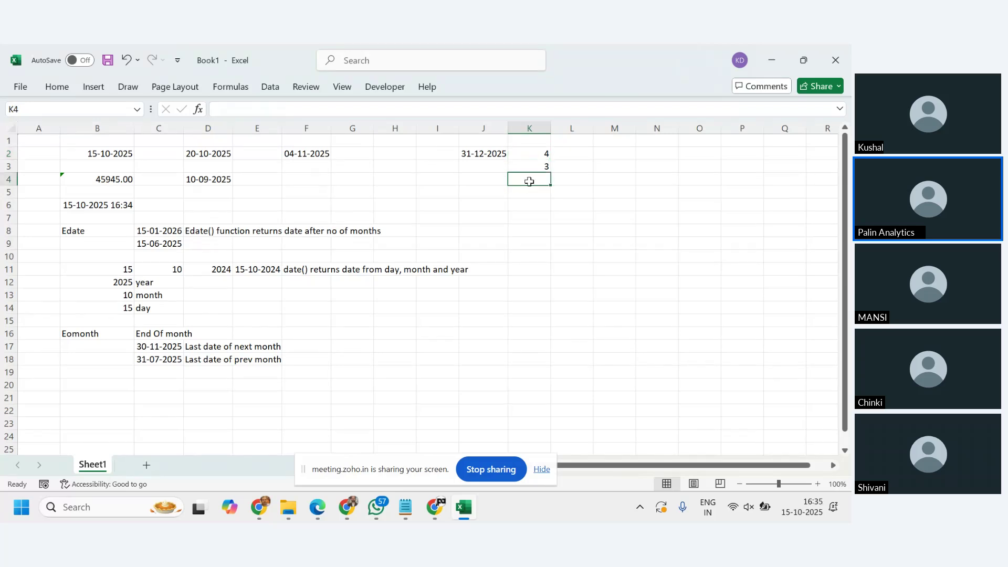
pyautogui.moveTo(533, 154); pyautogui.dragTo(533, 161)
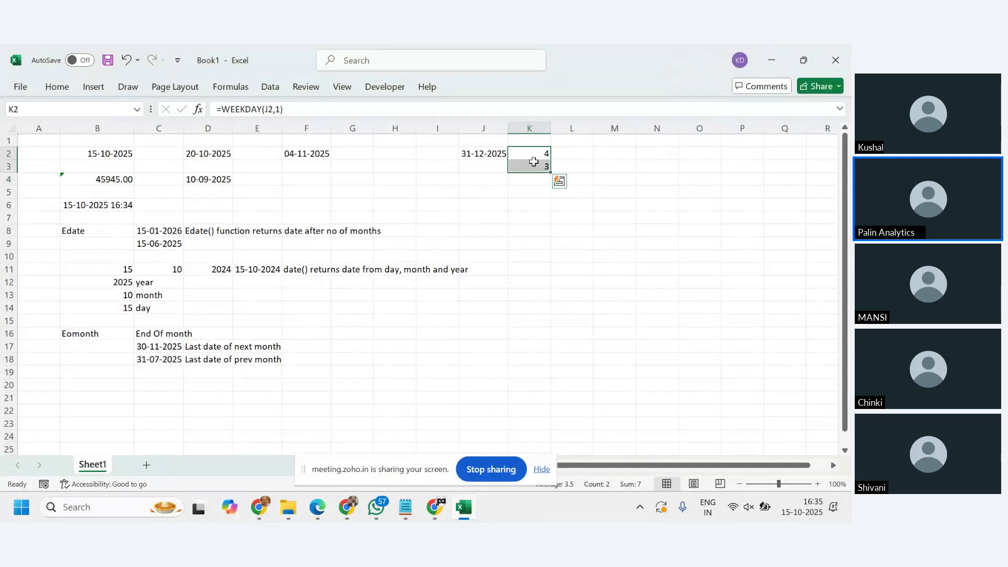
# Enter =WEEKDAY(J2,16) in cell L2 to number the weekdays from Saturday, and review it against the date in J2.
pyautogui.click(570, 155)
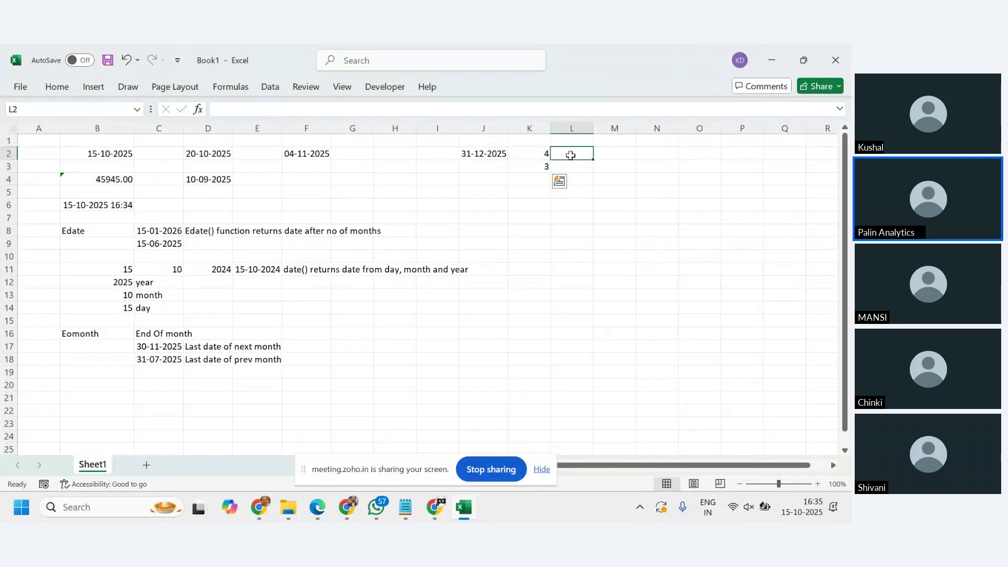
pyautogui.write('=')
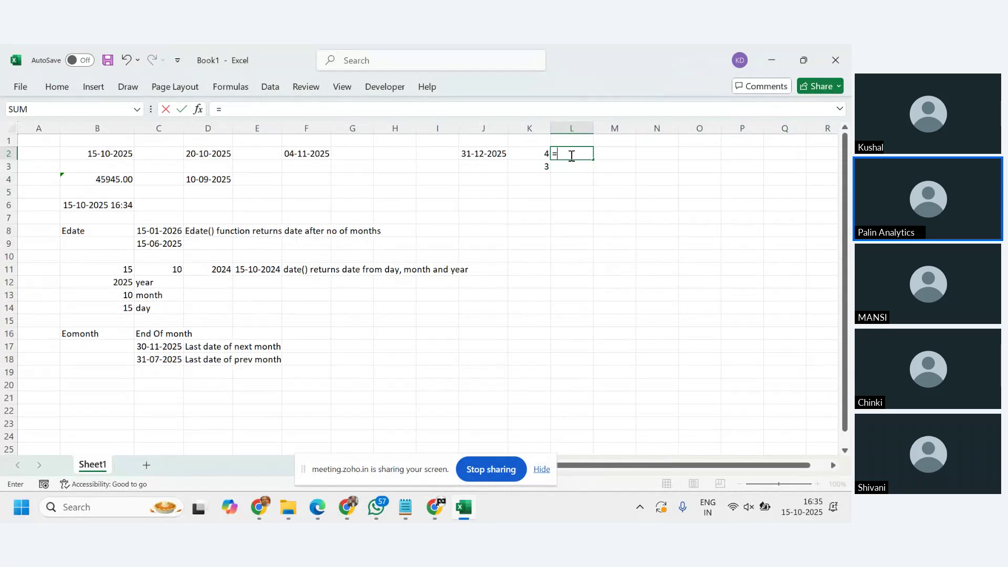
pyautogui.write('week')
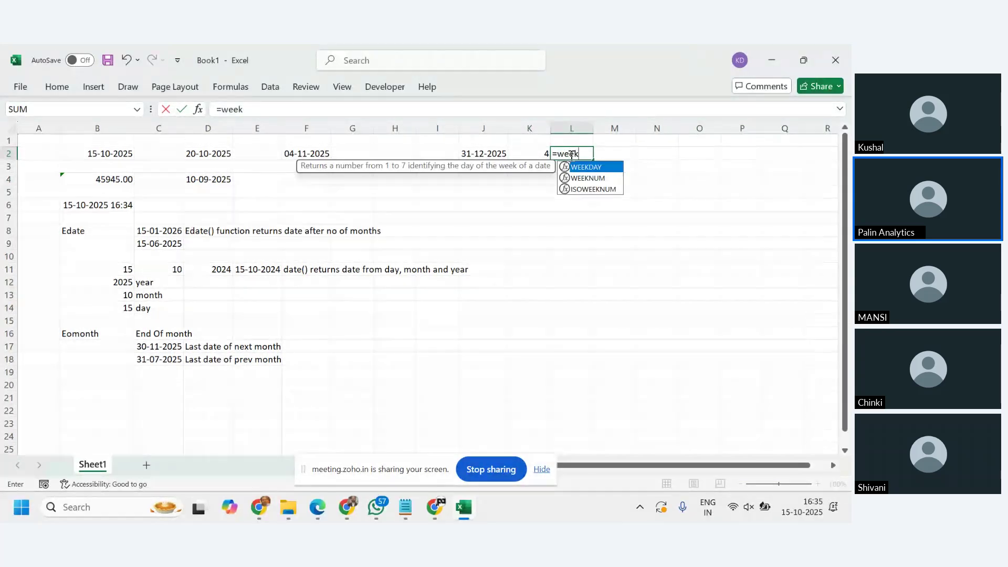
pyautogui.write('da')
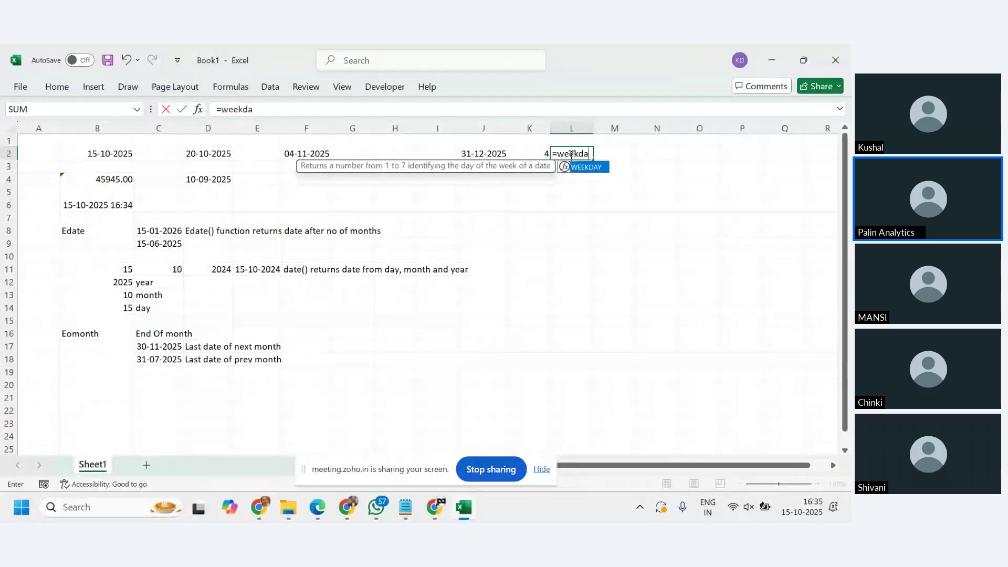
pyautogui.write('y(')
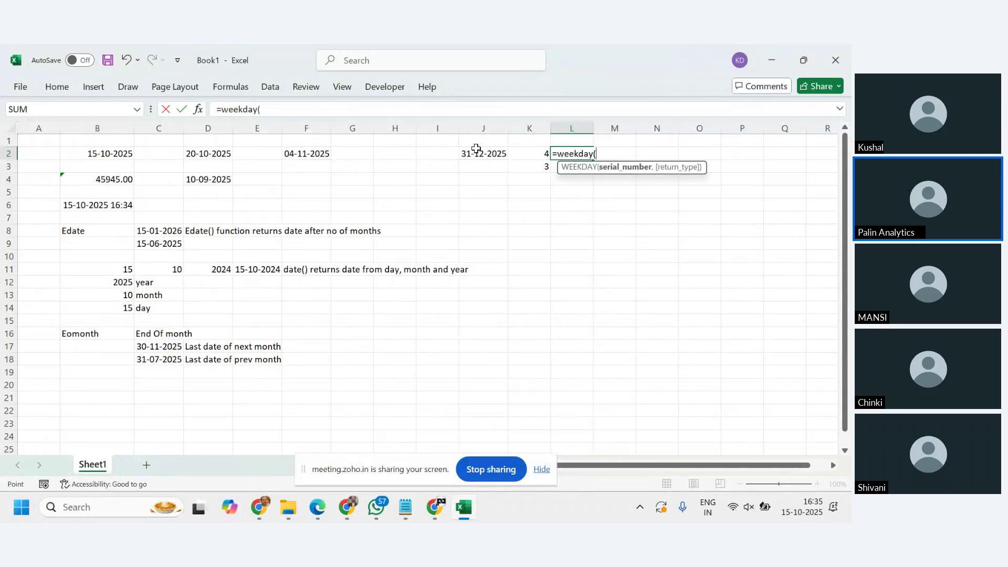
pyautogui.click(476, 151)
pyautogui.write(',')
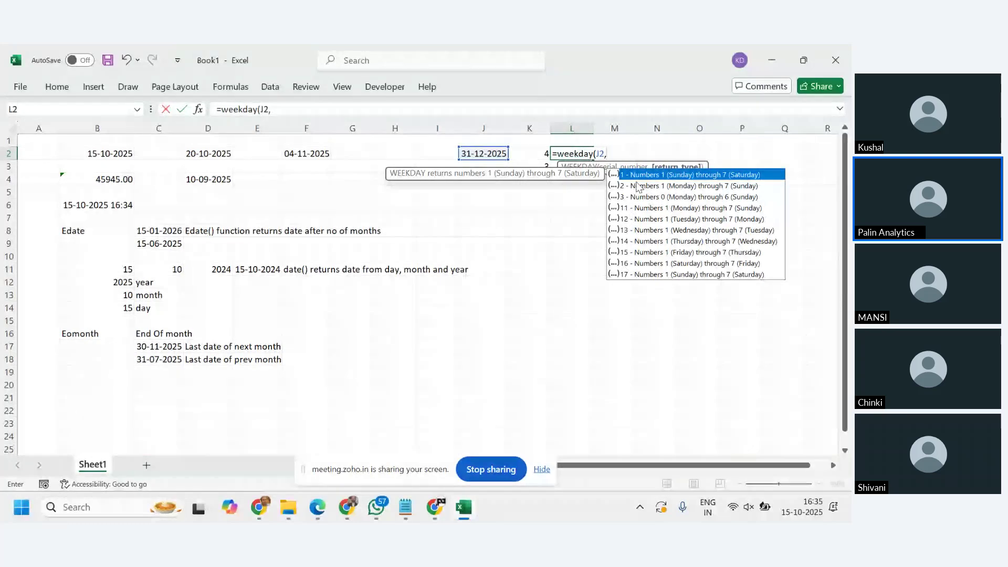
pyautogui.write('16')
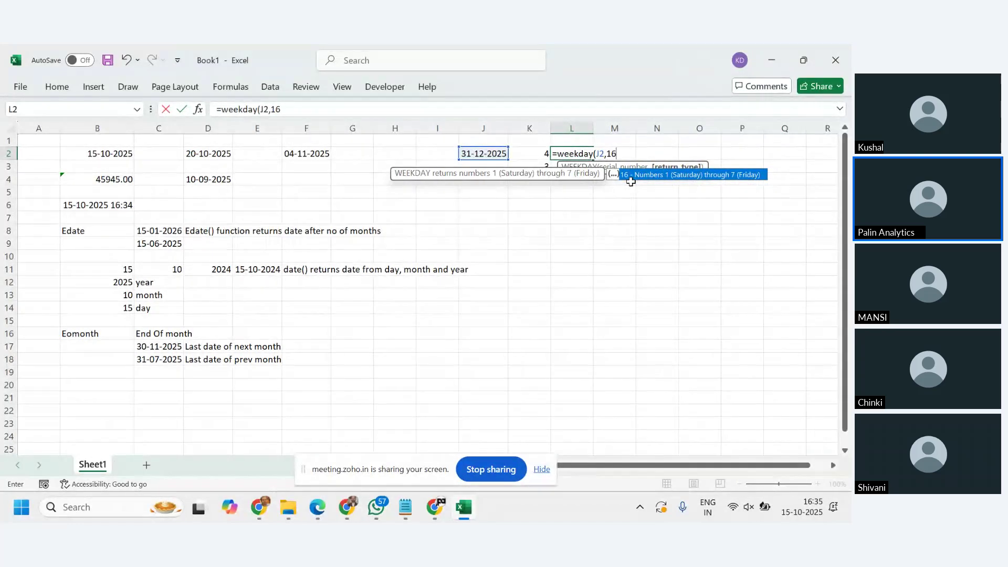
pyautogui.write(')')
pyautogui.press('Return')
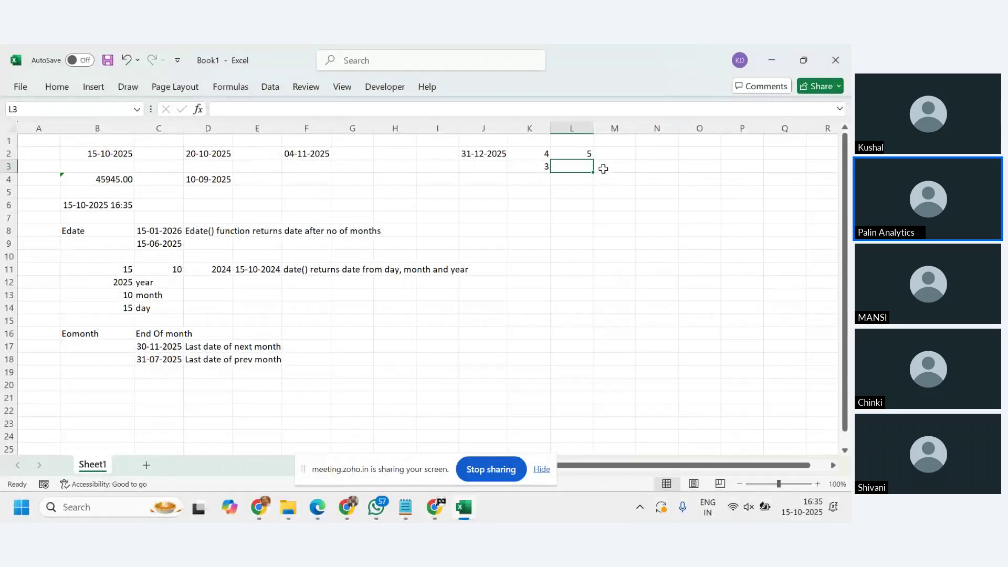
pyautogui.click(583, 153)
pyautogui.click(493, 154)
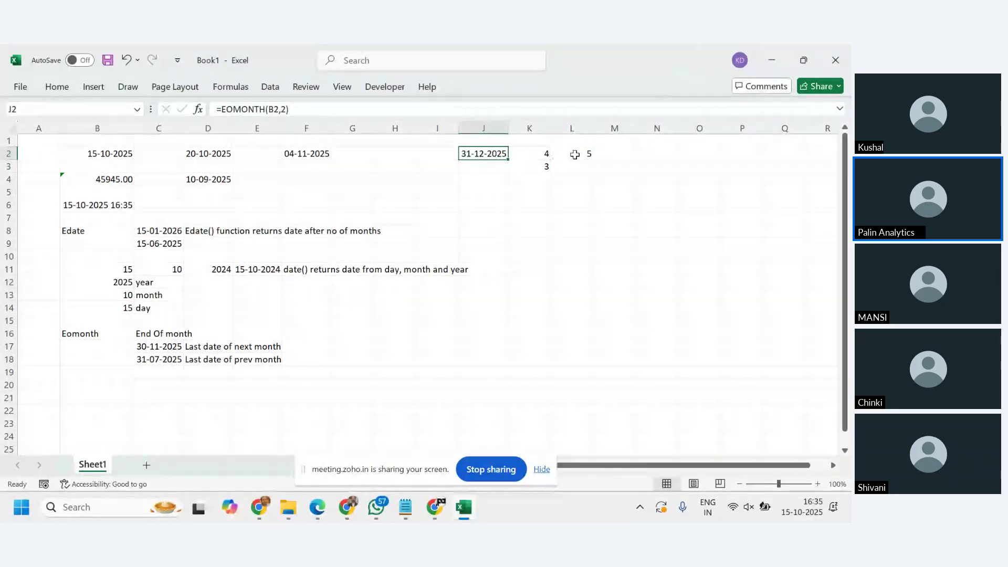
pyautogui.click(575, 155)
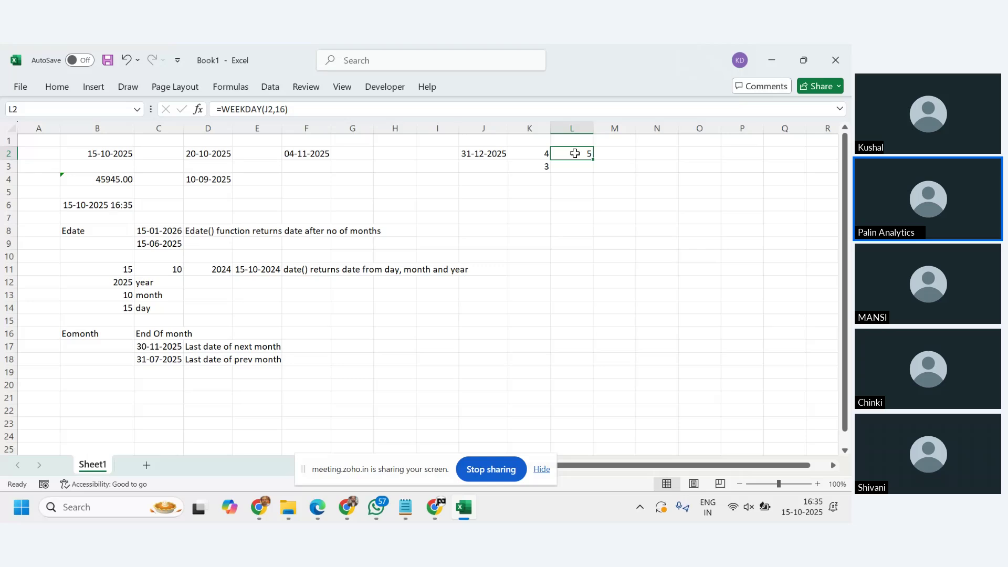
pyautogui.click(481, 157)
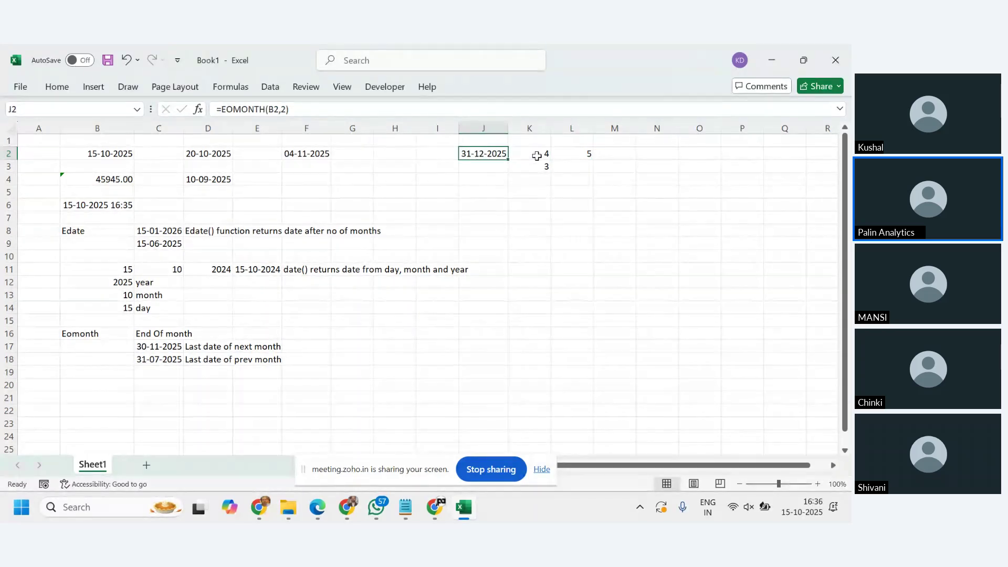
# Review the WEEKDAY formulas in cells K2, K3 and L2 to compare their return types.
pyautogui.click(537, 157)
pyautogui.click(539, 167)
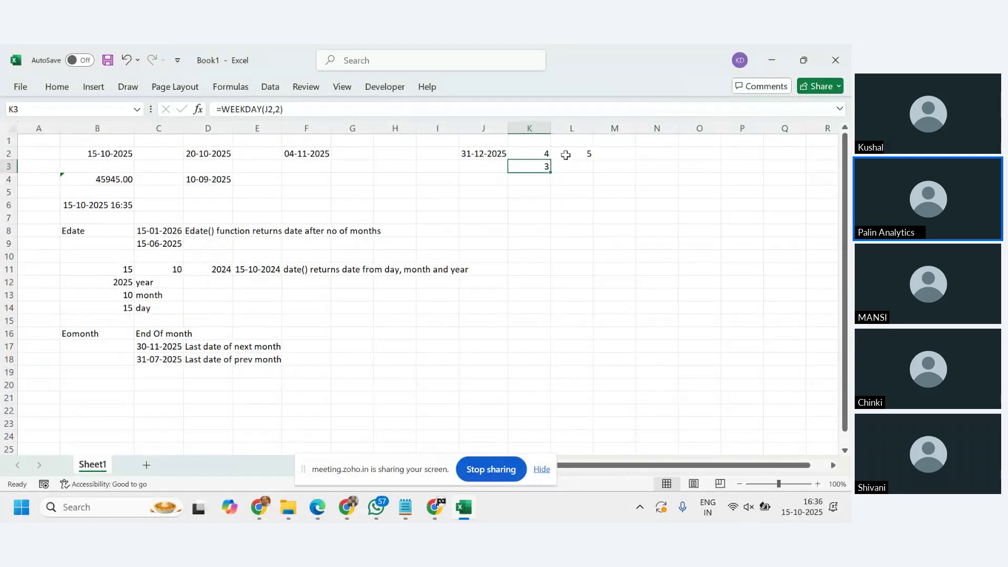
pyautogui.click(566, 155)
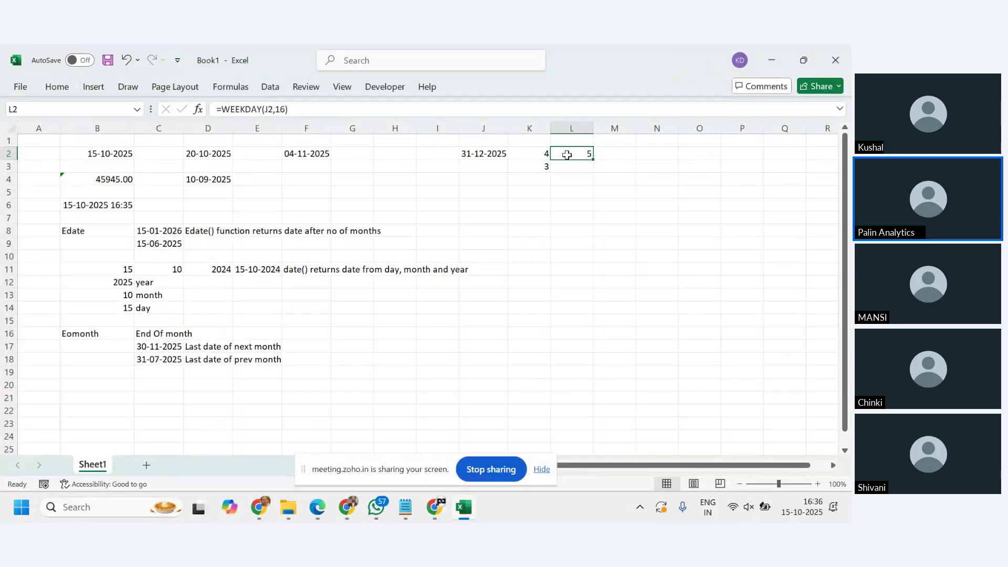
# Enter =WEEKNUM(J2,2) in cell K4 for the week number with weeks starting on Monday, and glance at the system calendar.
pyautogui.click(492, 179)
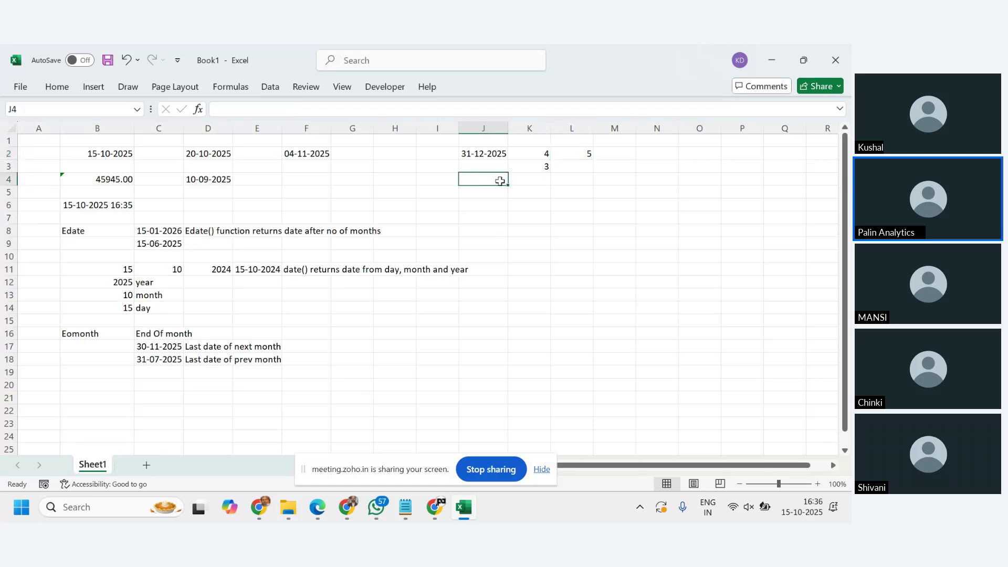
pyautogui.click(532, 181)
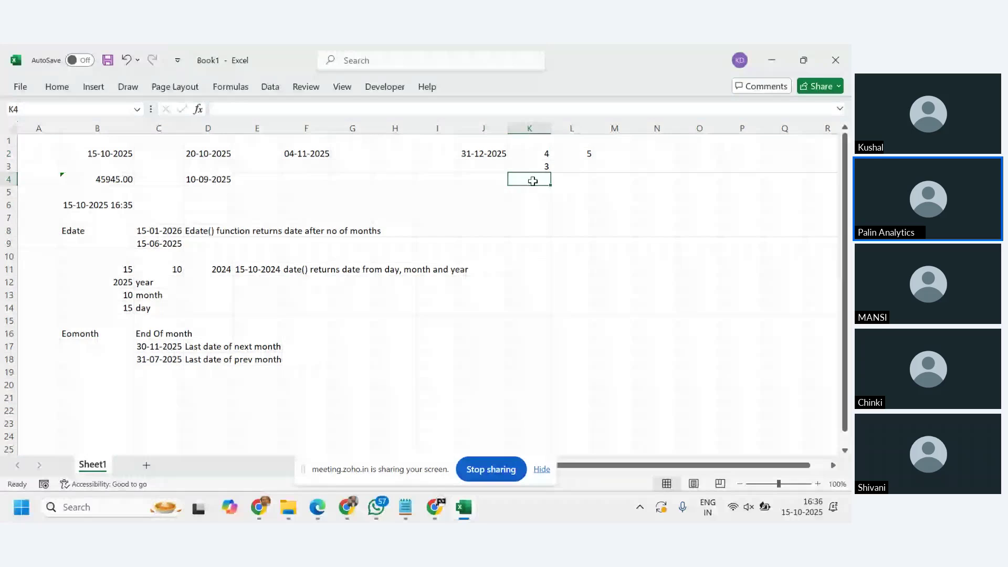
pyautogui.write('=')
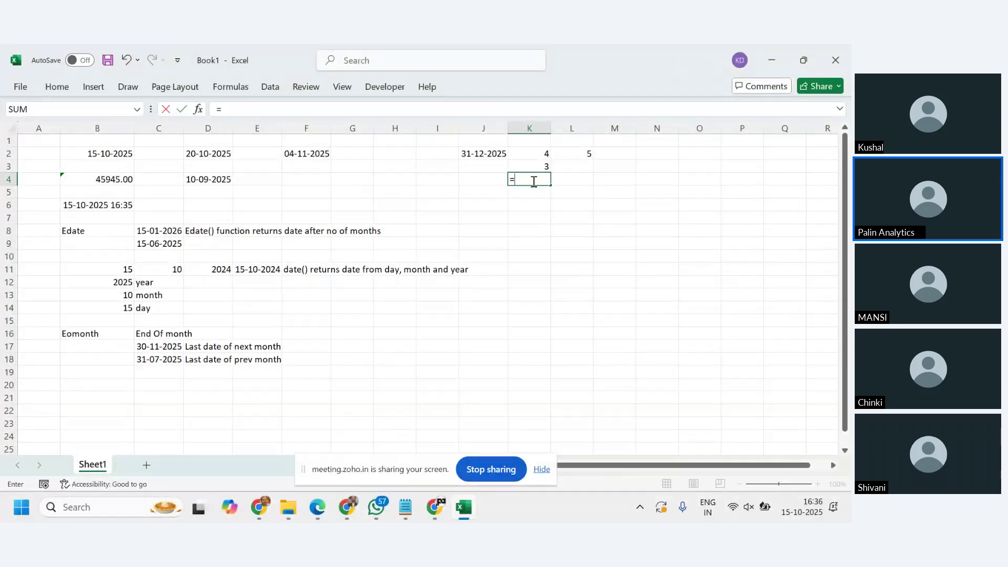
pyautogui.write('weeknum(')
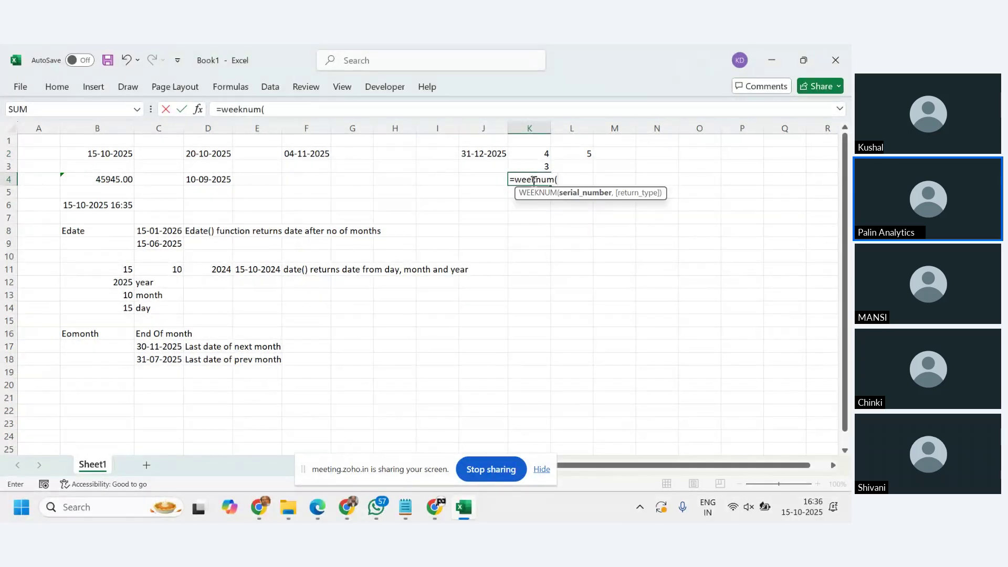
pyautogui.click(483, 152)
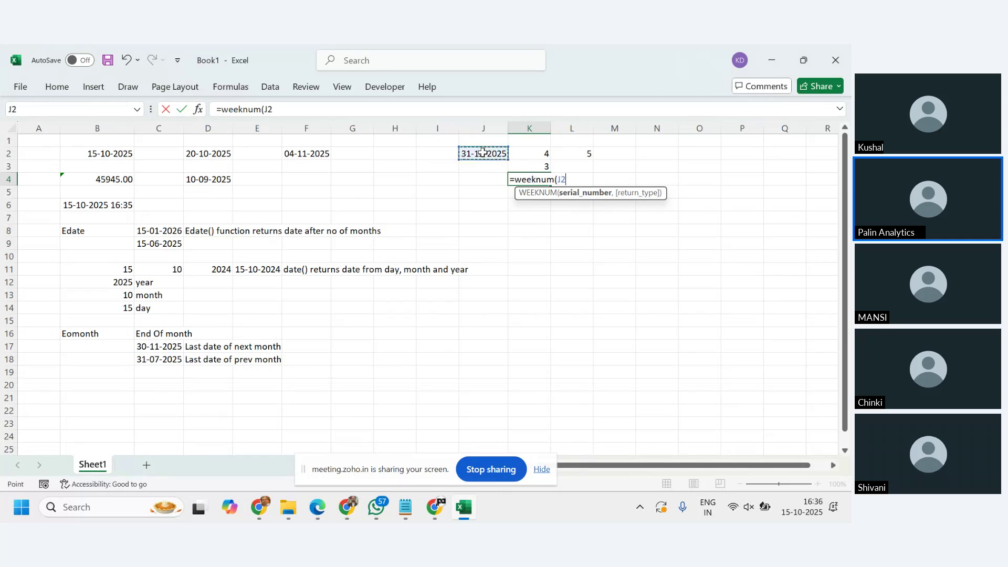
pyautogui.write(',')
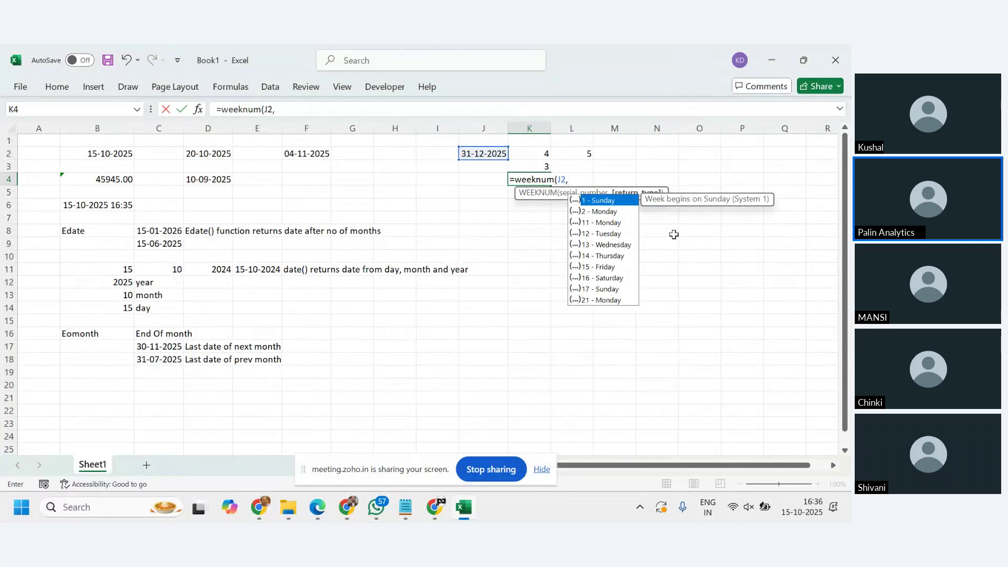
pyautogui.write('2')
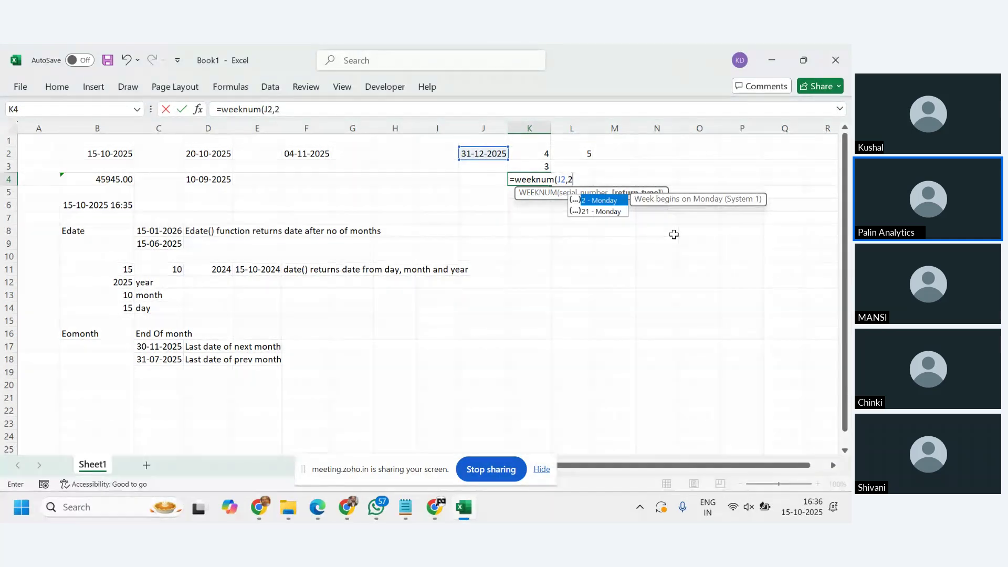
pyautogui.press('Return')
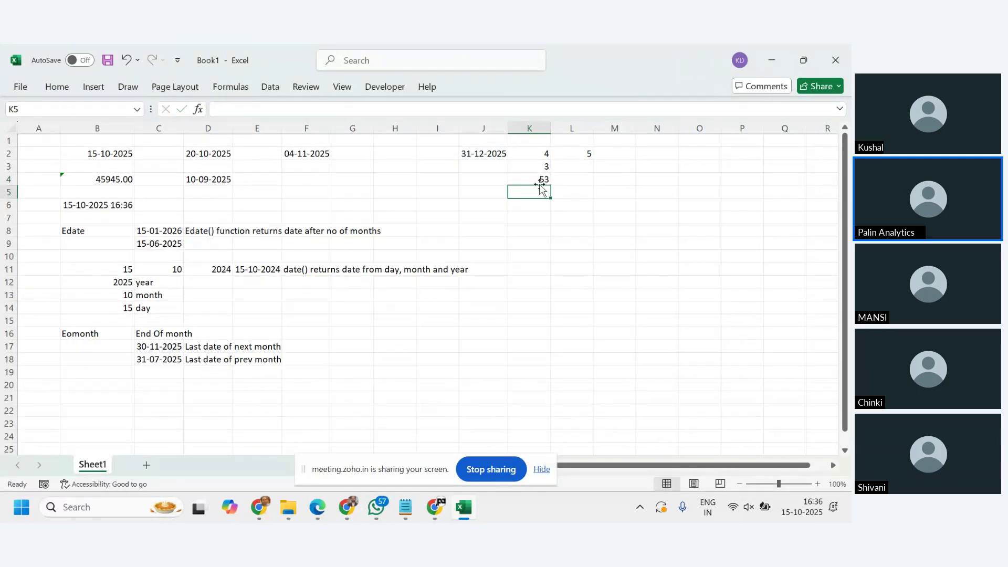
pyautogui.click(541, 178)
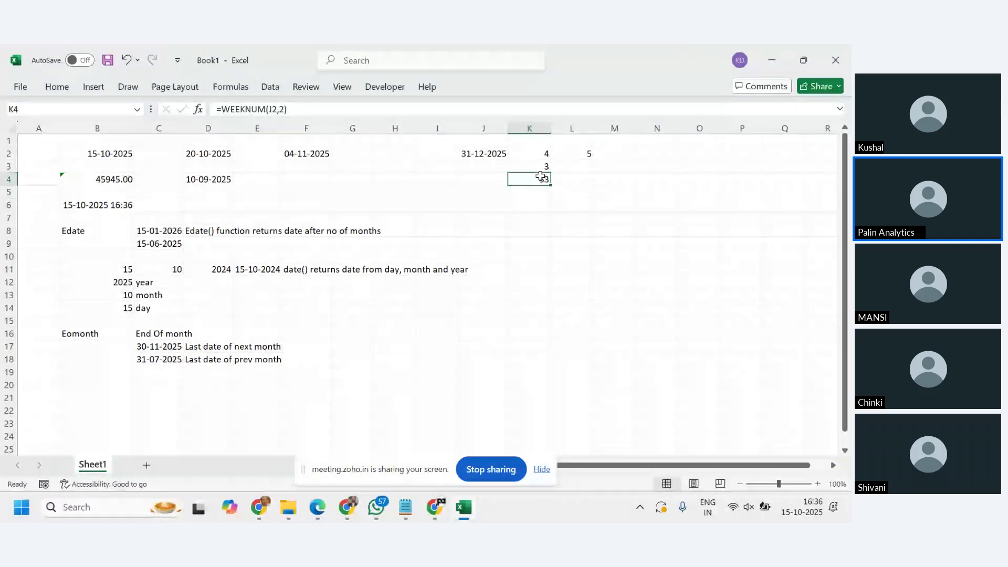
pyautogui.click(833, 508)
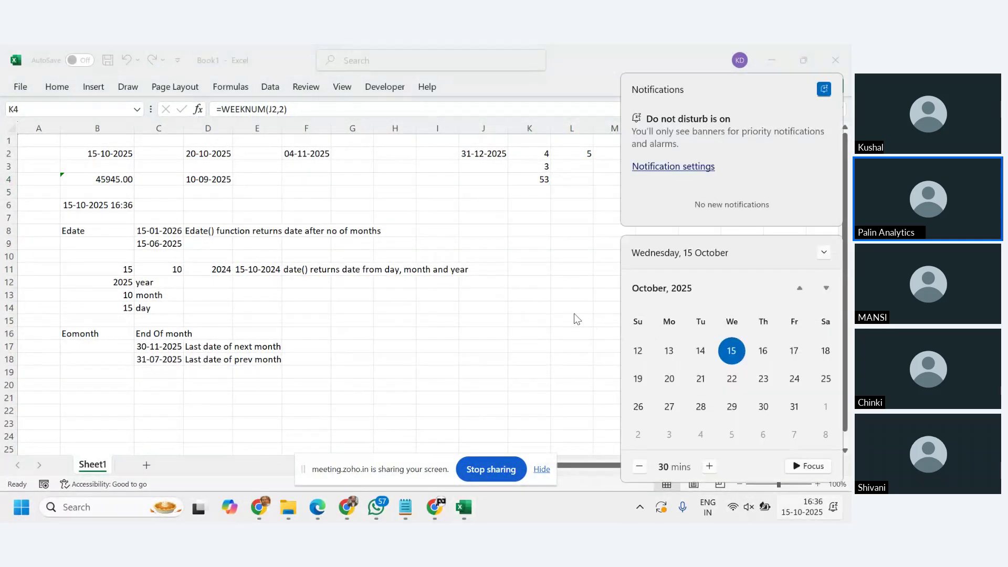
pyautogui.click(525, 178)
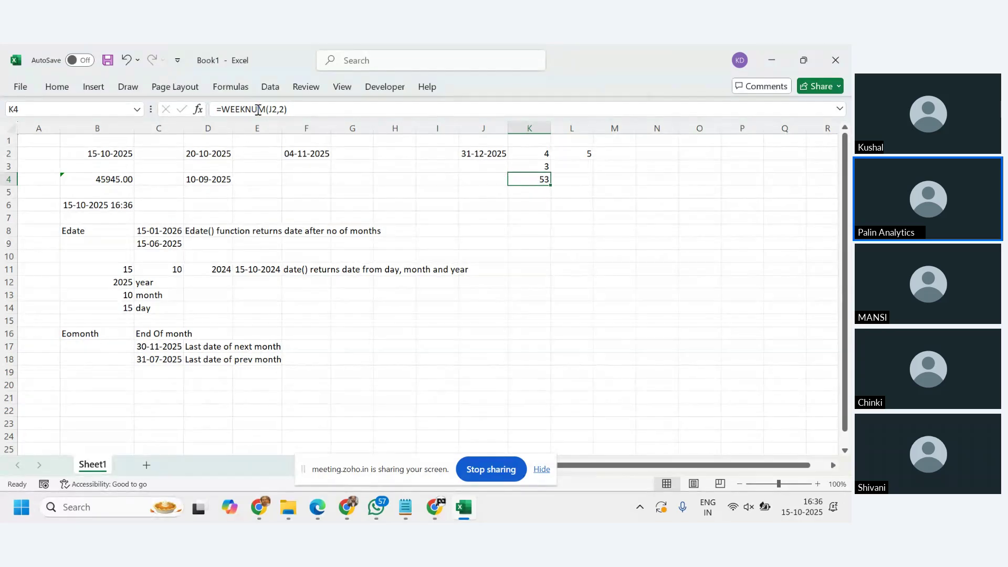
# Point the WEEKNUM formula in K4 to the date in F2, making it =WEEKNUM(F2,2).
pyautogui.click(267, 110)
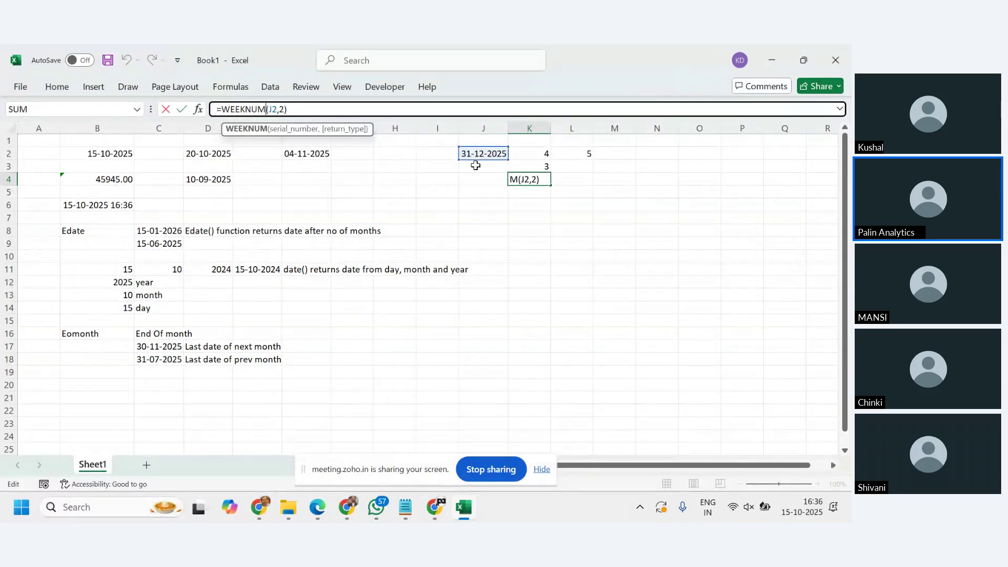
pyautogui.moveTo(483, 152); pyautogui.dragTo(310, 152)
pyautogui.press('Return')
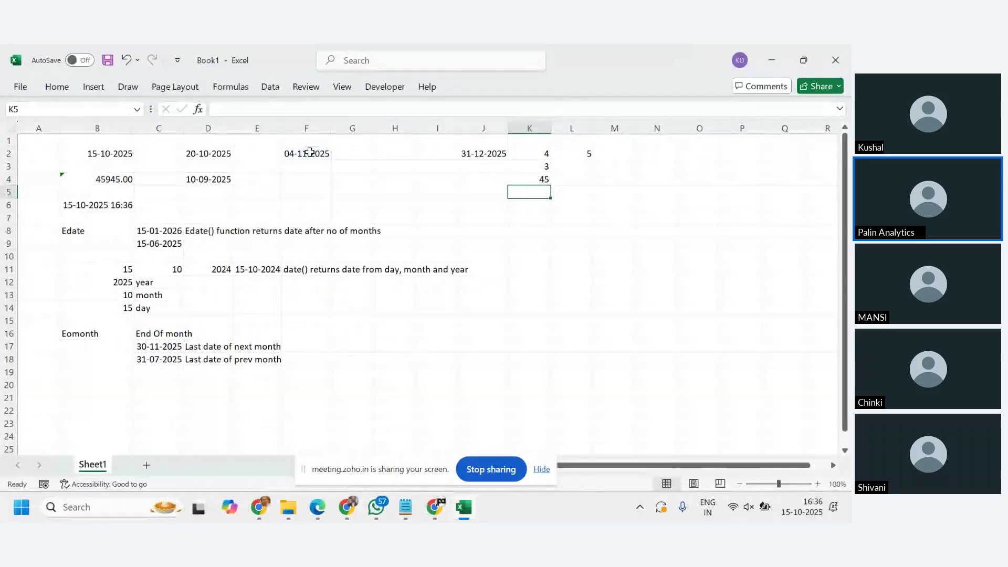
pyautogui.click(541, 183)
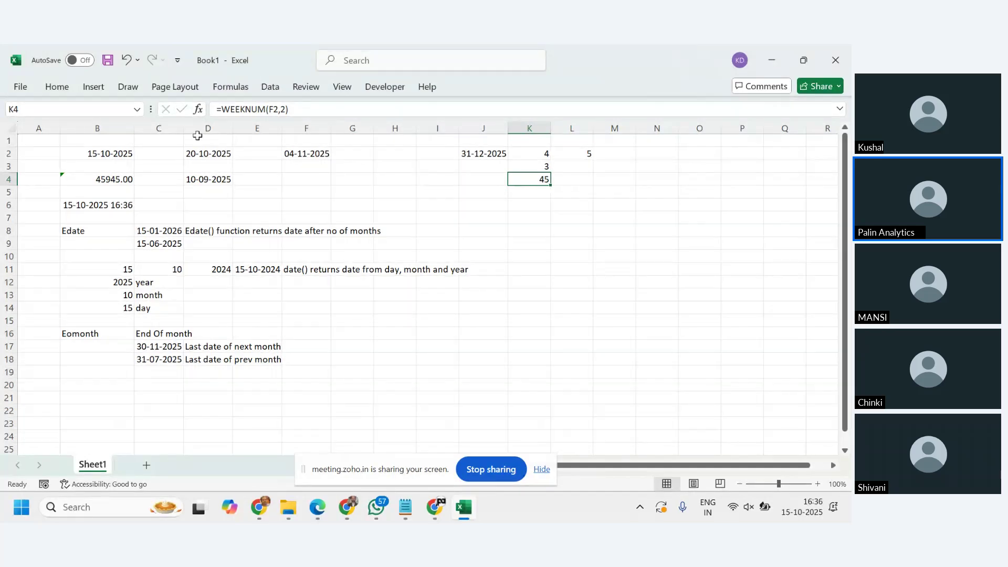
# Review the formula in D2 and the week-start return types available for the WEEKNUM formula in K4.
pyautogui.click(214, 153)
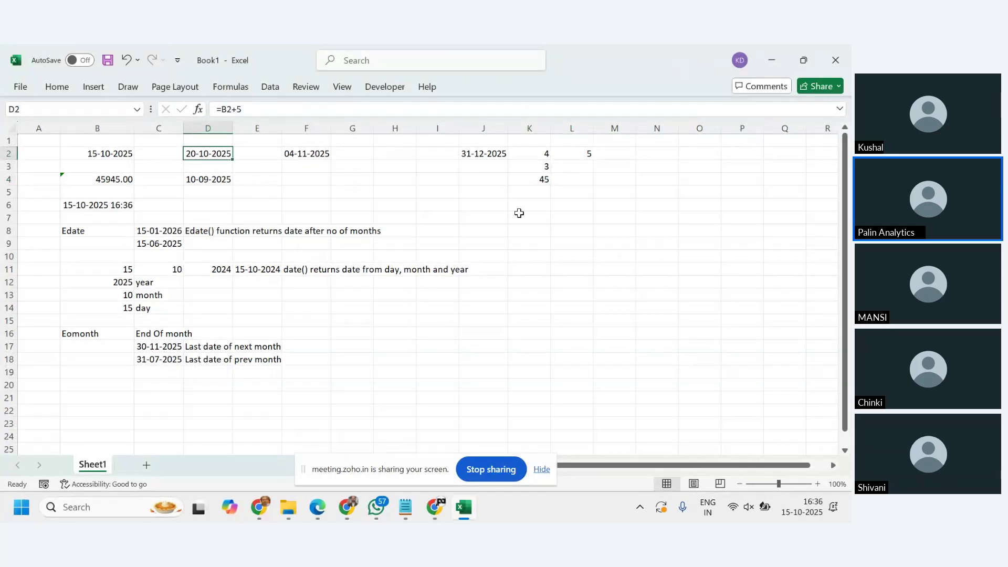
pyautogui.click(536, 181)
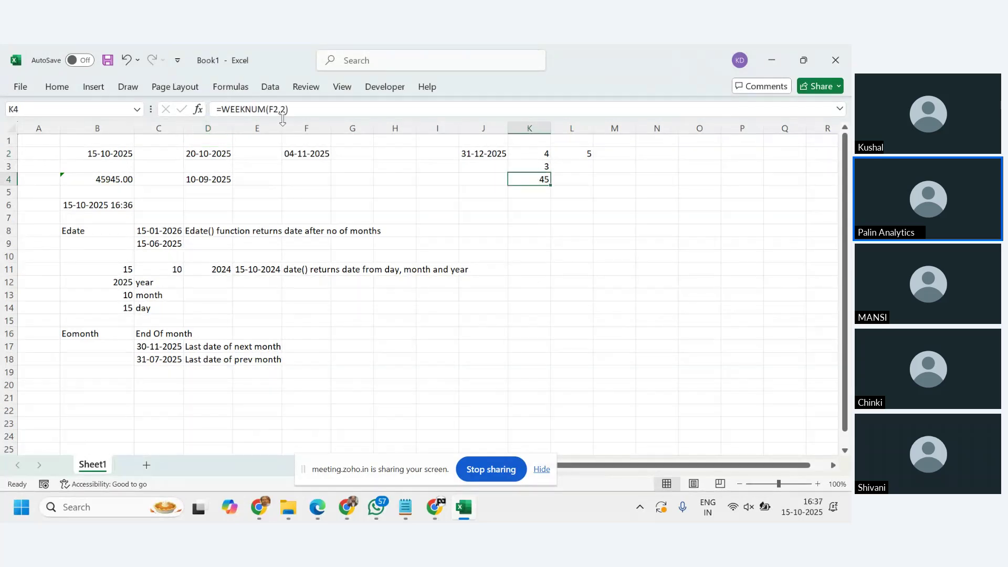
pyautogui.click(285, 111)
pyautogui.press('BackSpace')
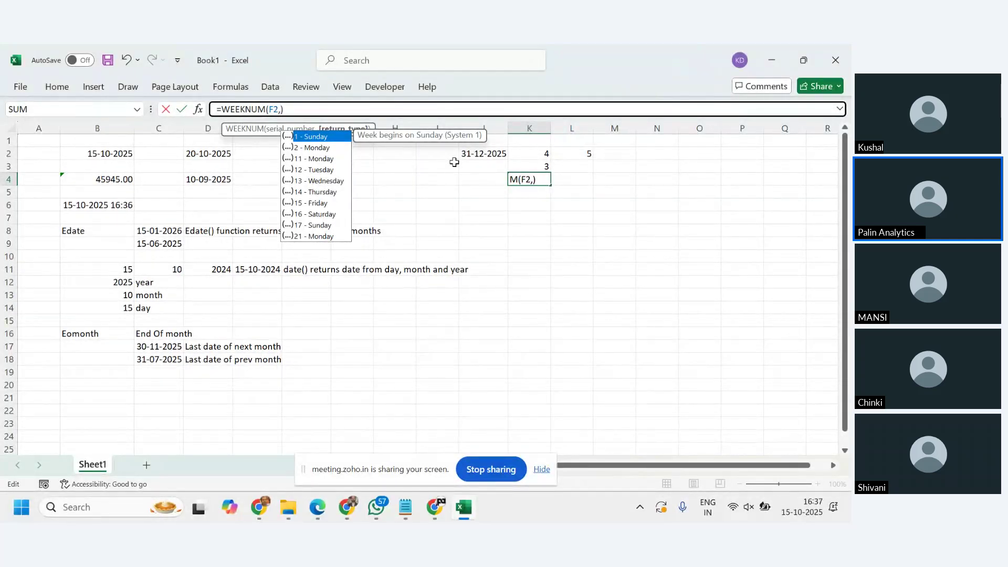
pyautogui.press('Escape')
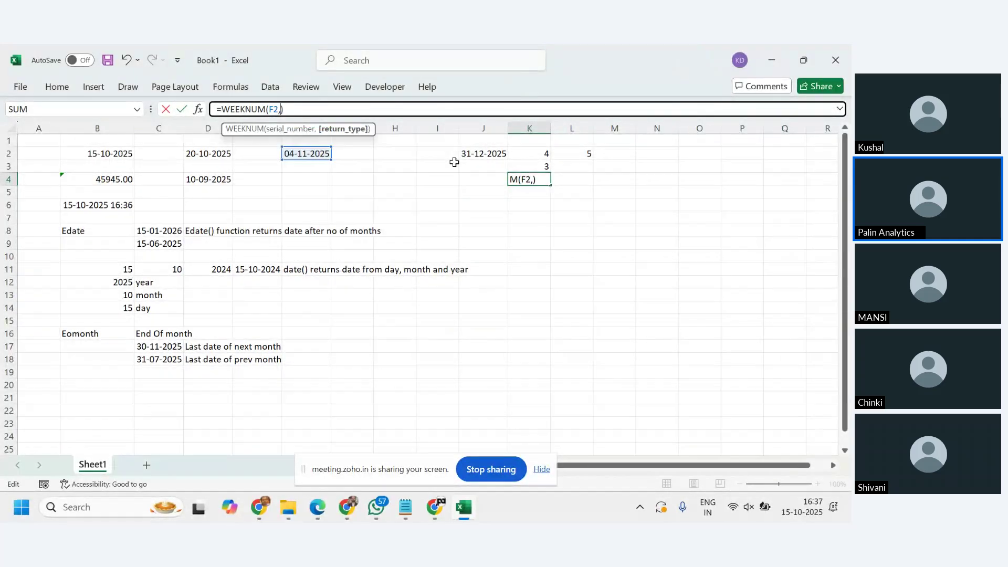
pyautogui.press('Return')
pyautogui.click(638, 194)
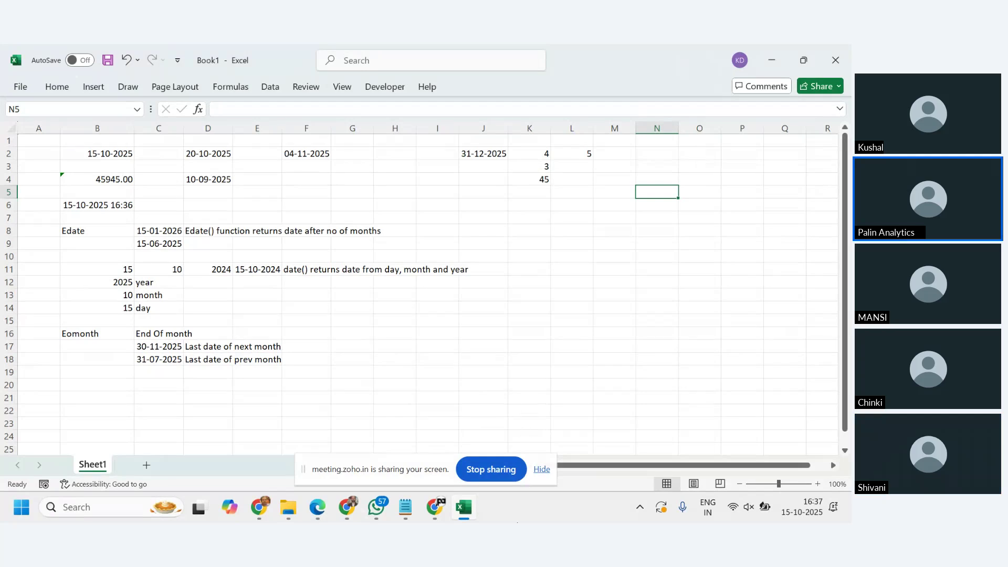
# Switch to Notepad to read the Datediff entry in Excel Date Formulas.txt, and return to the Excel workbook.
pyautogui.click(403, 510)
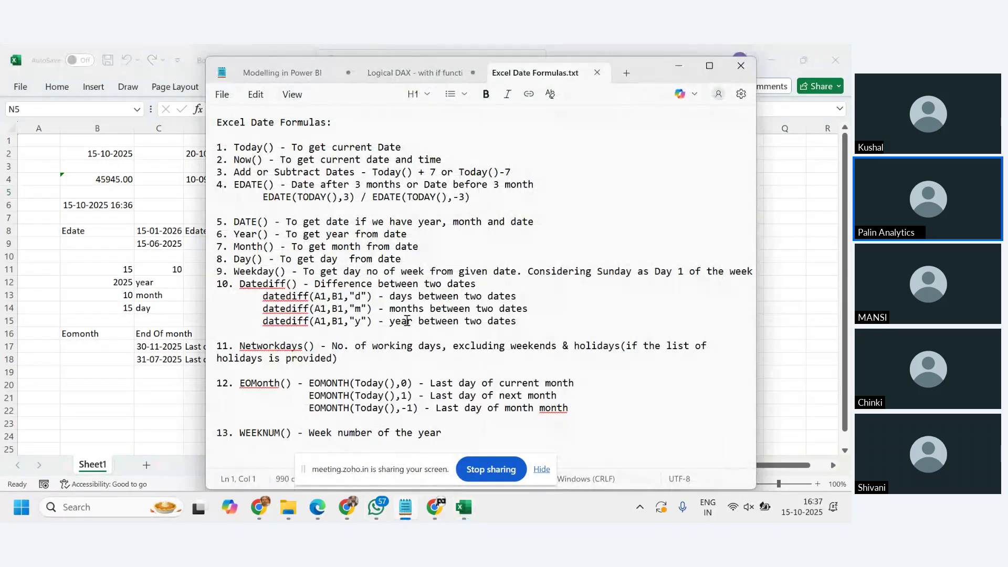
pyautogui.moveTo(235, 284); pyautogui.dragTo(288, 288)
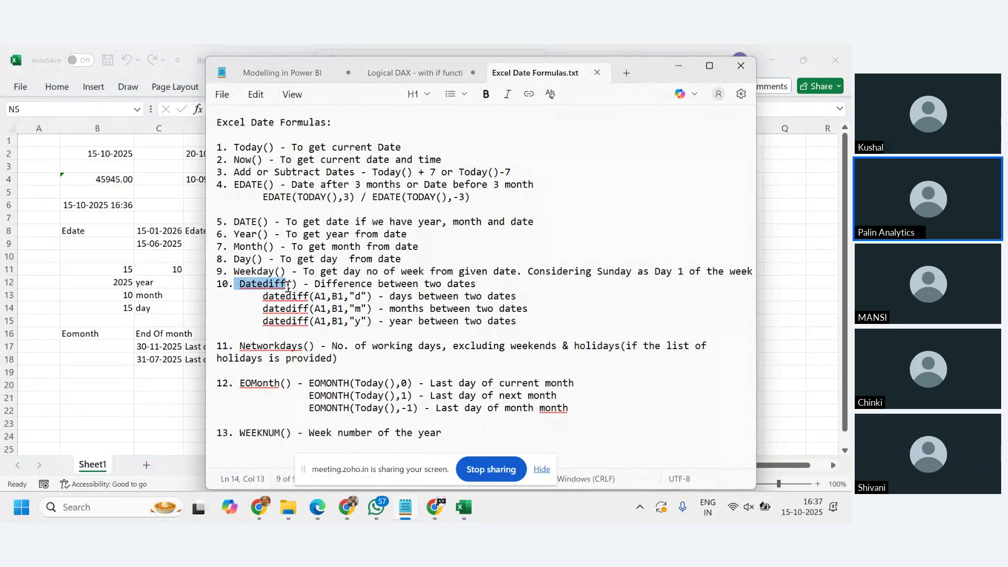
pyautogui.click(814, 266)
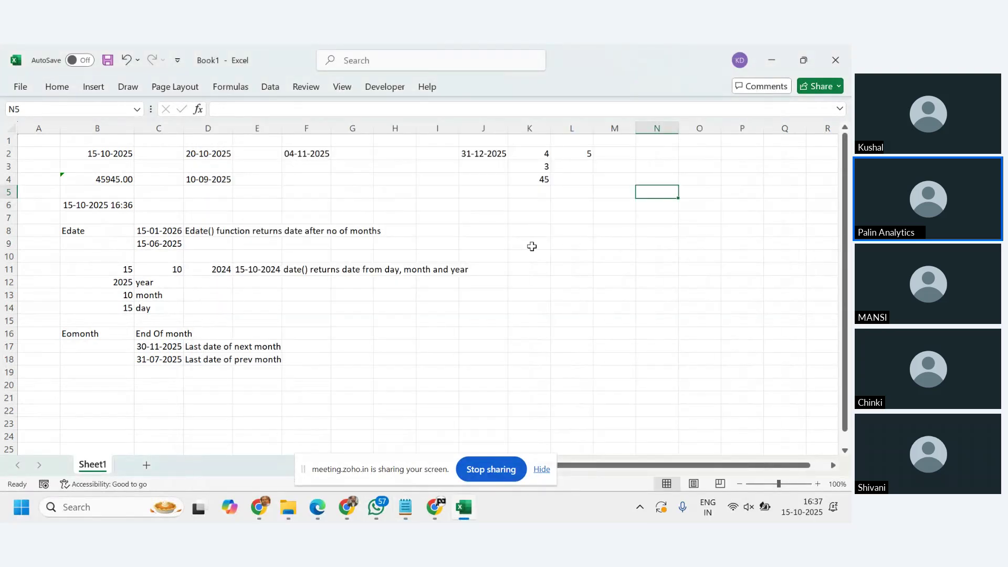
# Try to calculate the difference between the dates in B2 and J2 by entering =datediff(B2,J2) in cell K7.
pyautogui.click(526, 219)
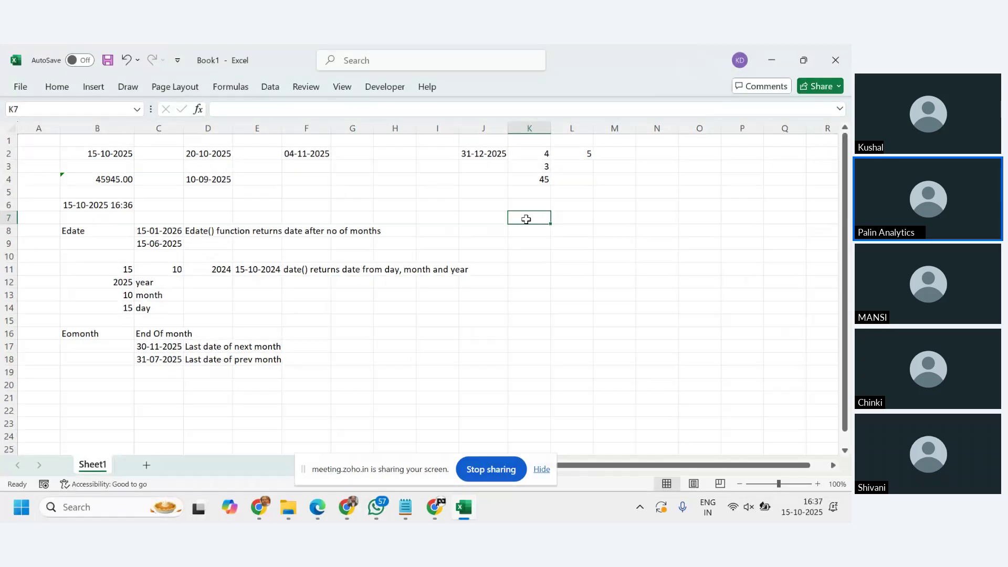
pyautogui.click(475, 153)
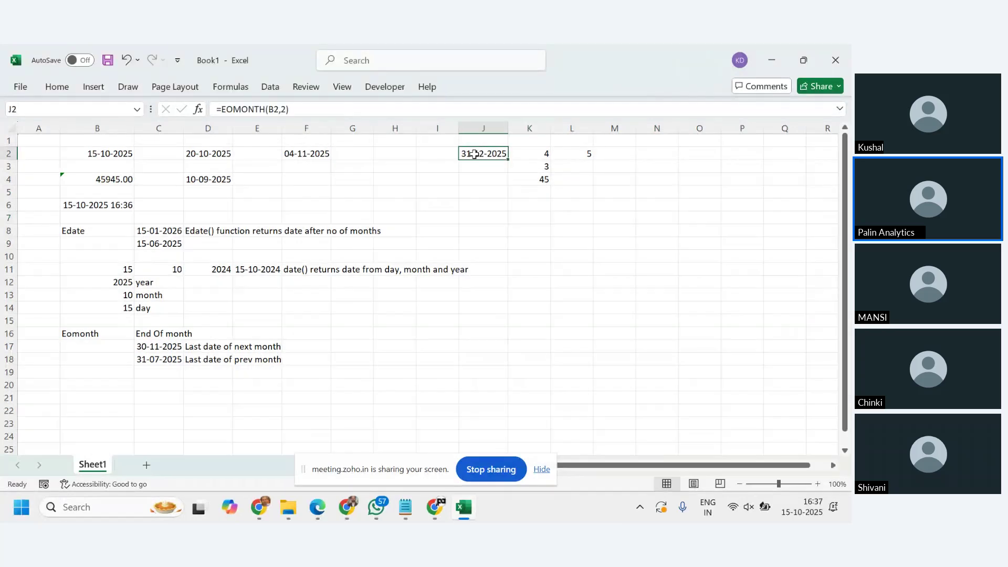
pyautogui.click(116, 156)
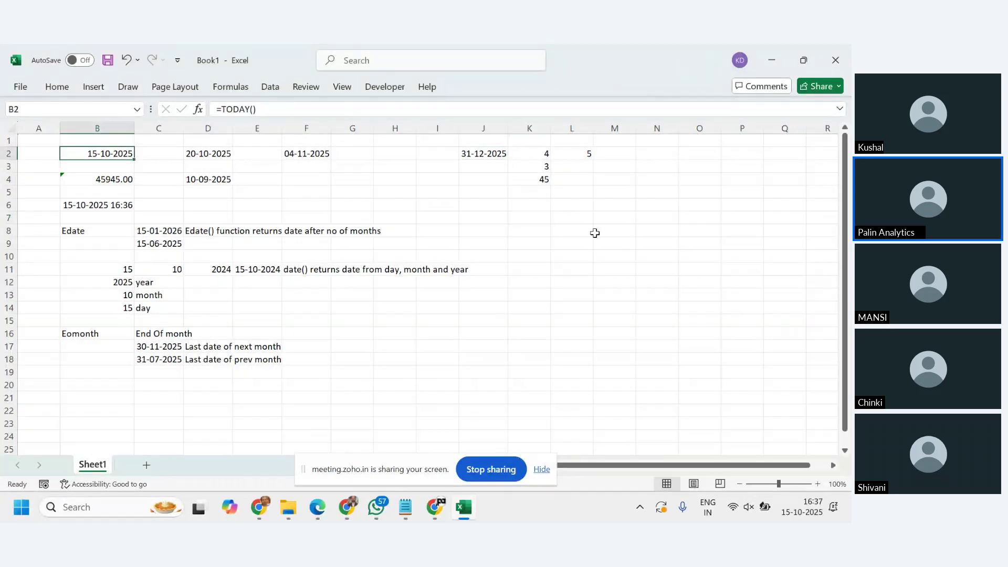
pyautogui.click(543, 220)
pyautogui.write('=date')
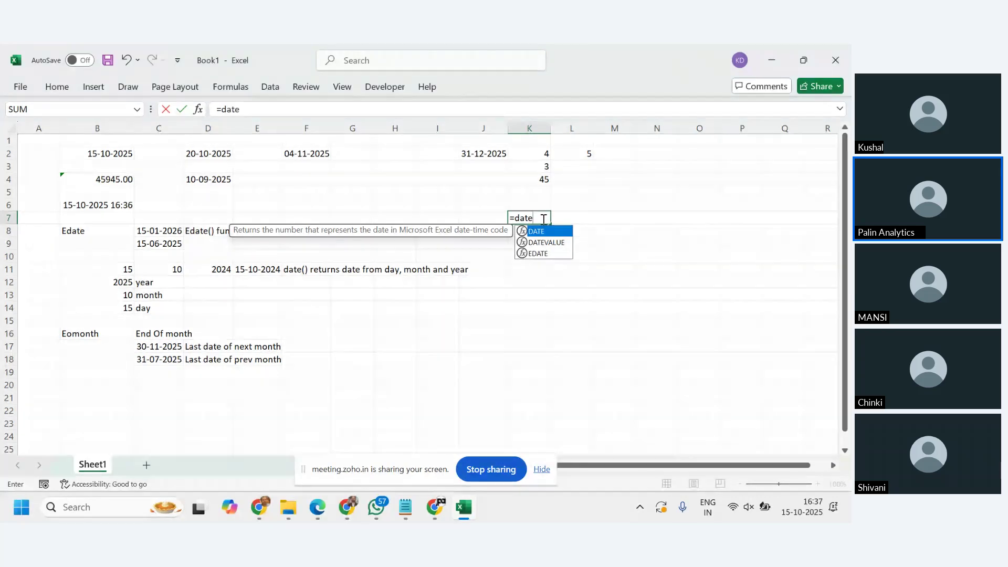
pyautogui.write('diff')
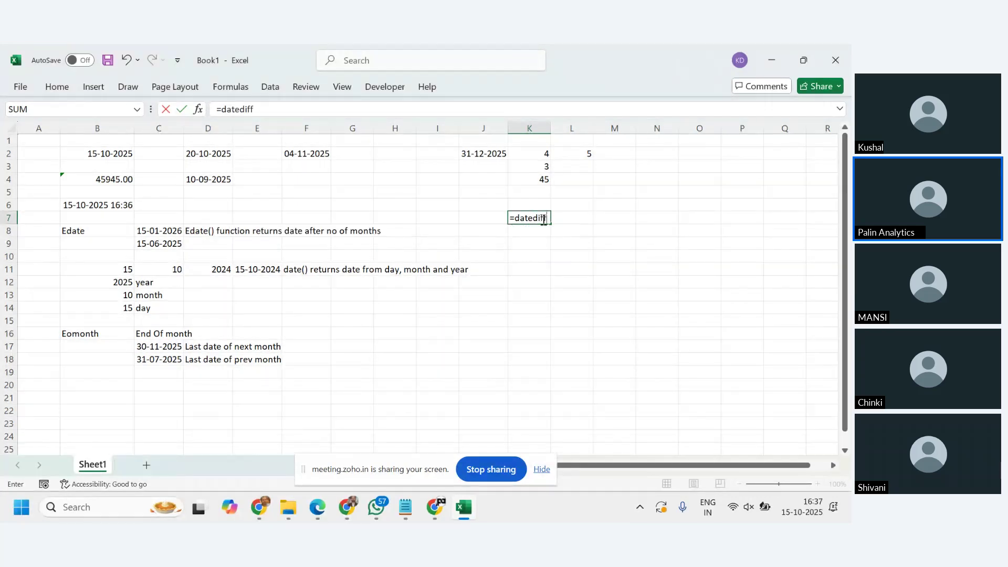
pyautogui.write('(')
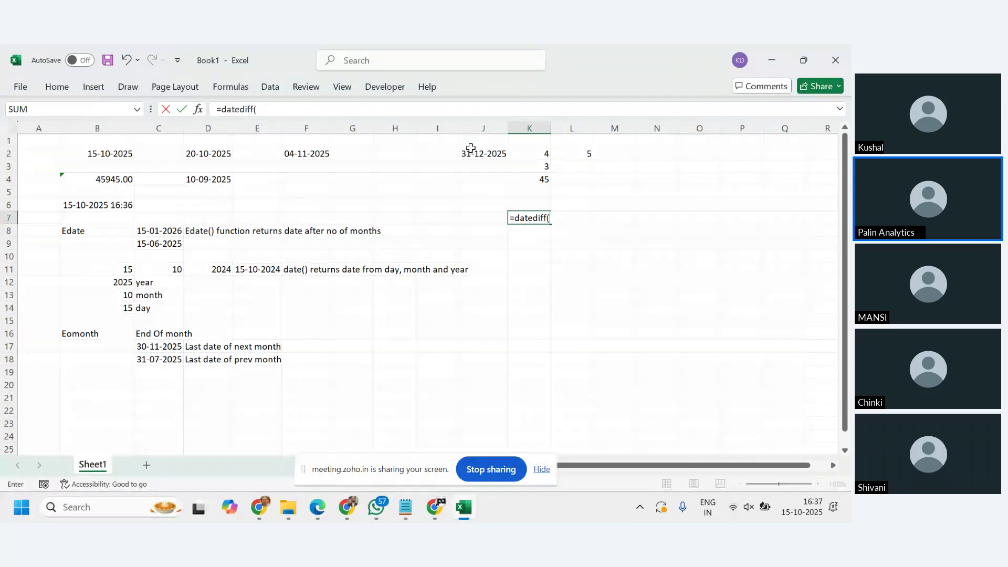
pyautogui.click(116, 154)
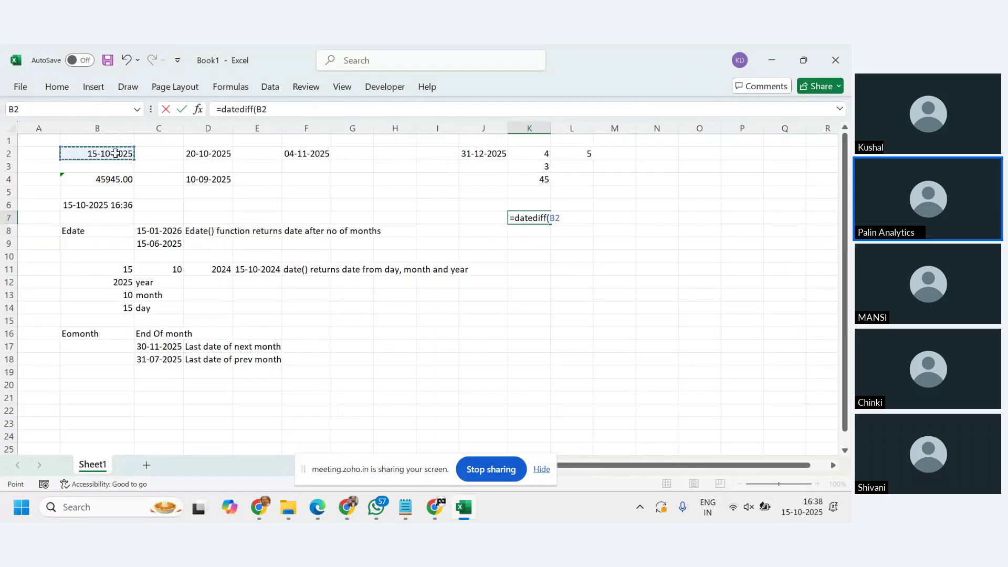
pyautogui.write(',')
pyautogui.click(491, 153)
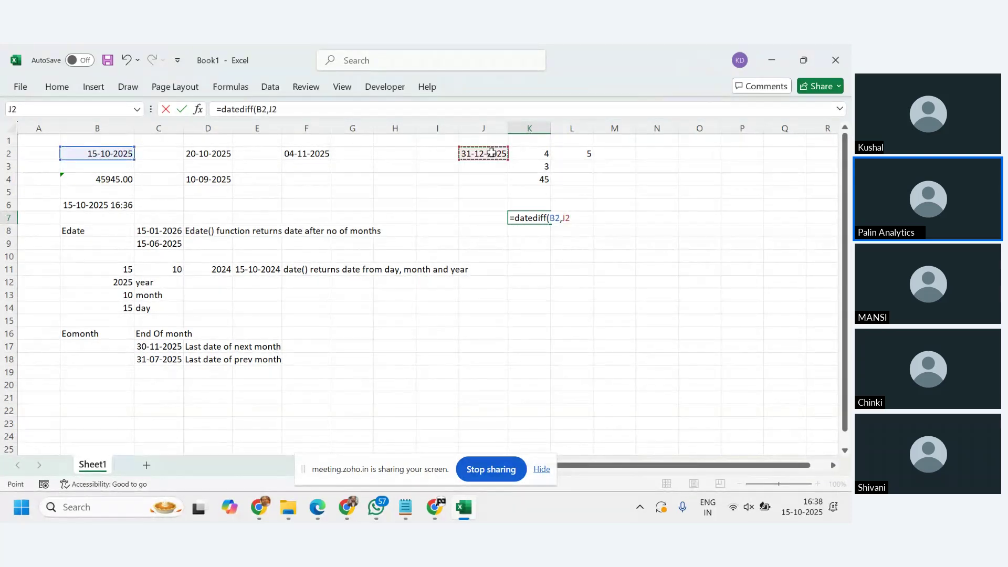
pyautogui.write(')')
pyautogui.press('Return')
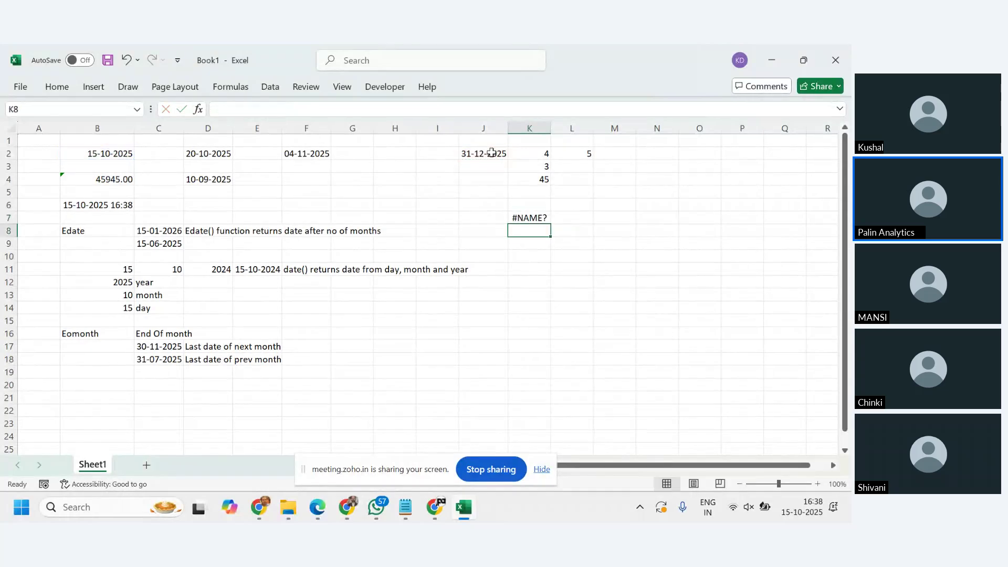
# Correct the function name in the K7 formula to datedif, keeping the B2 and J2 arguments.
pyautogui.click(541, 219)
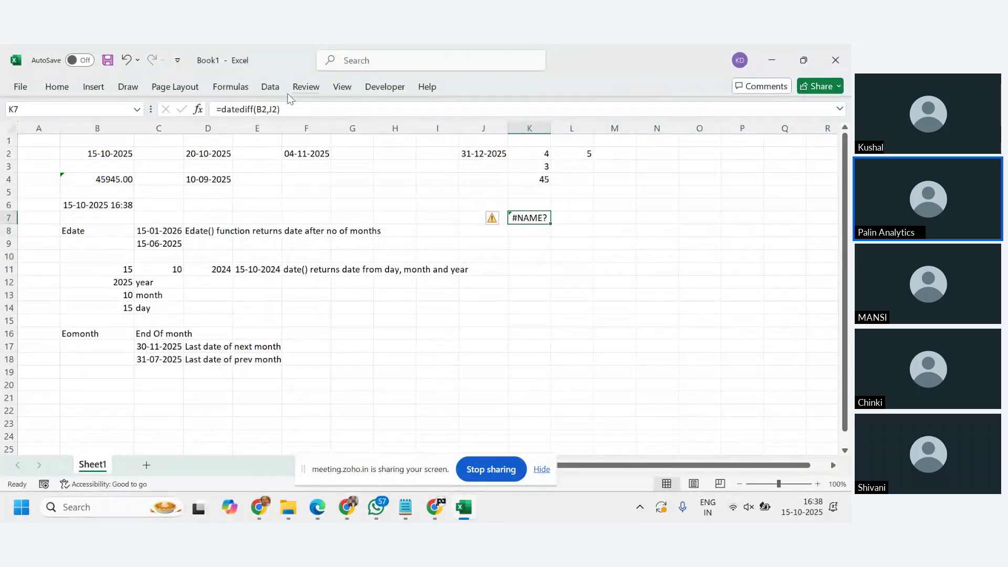
pyautogui.click(254, 109)
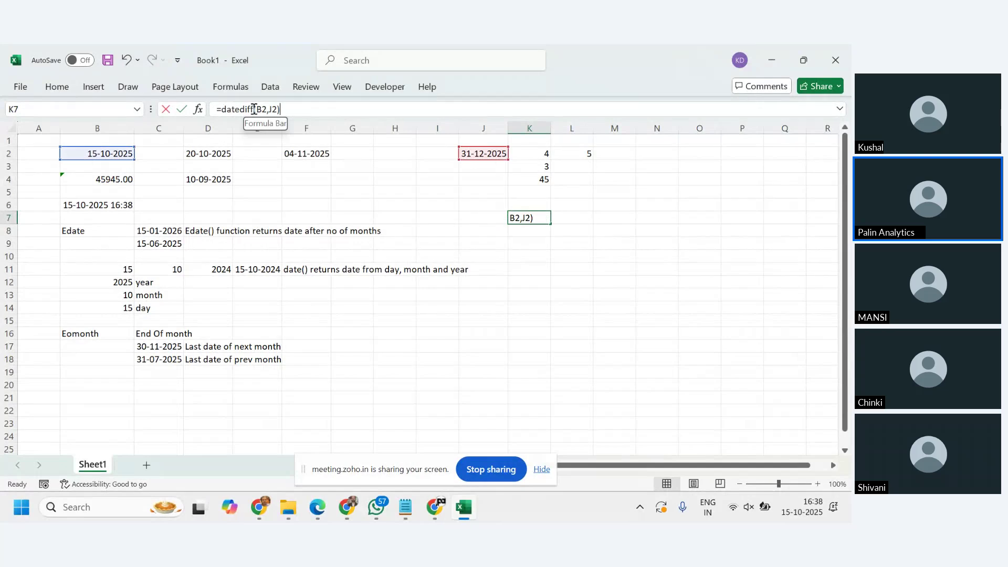
pyautogui.press('BackSpace')
pyautogui.press('Return')
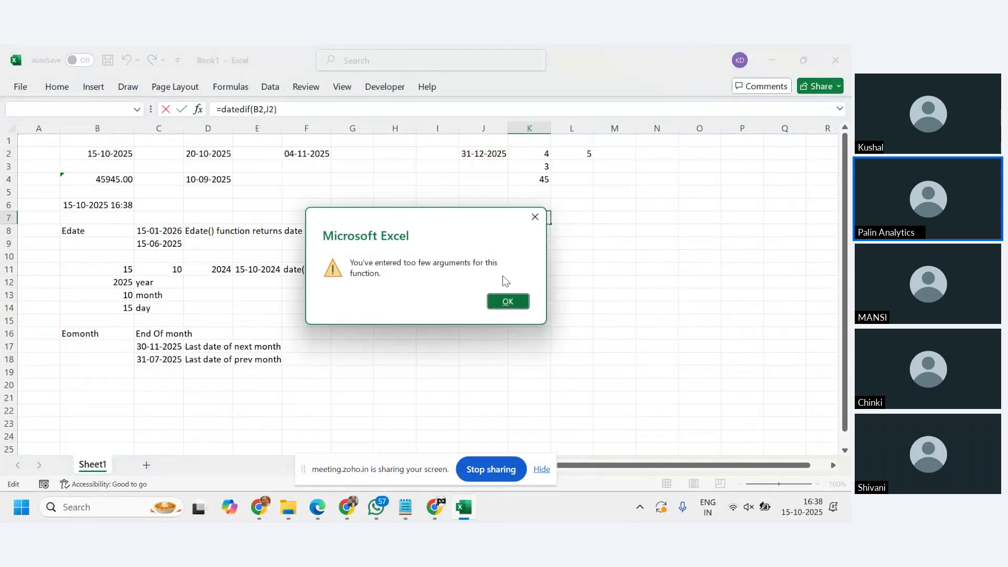
pyautogui.click(509, 302)
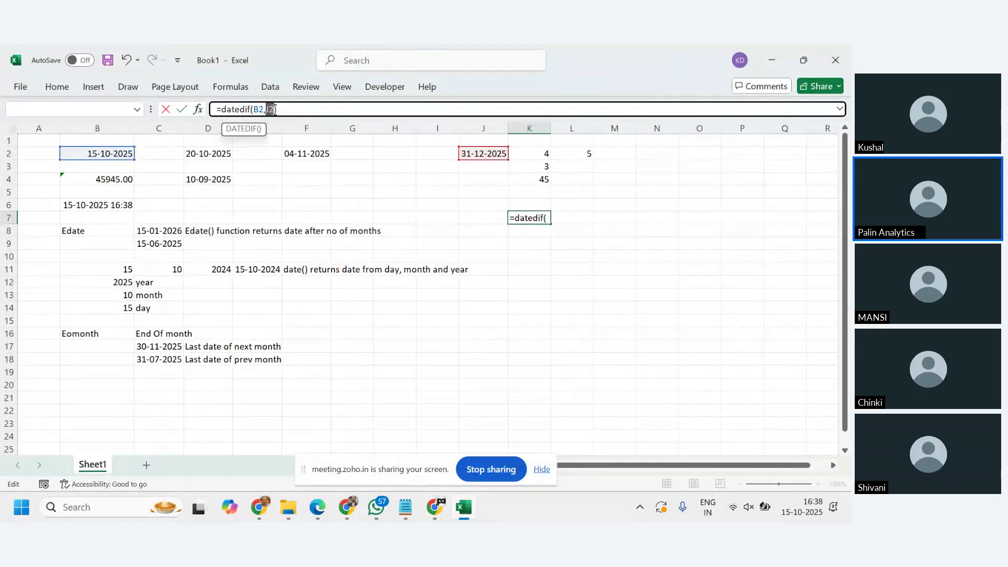
# Add the day unit as third argument of the K7 formula, making it =DATEDIF(B2,J2,"d").
pyautogui.click(273, 108)
pyautogui.write(',')
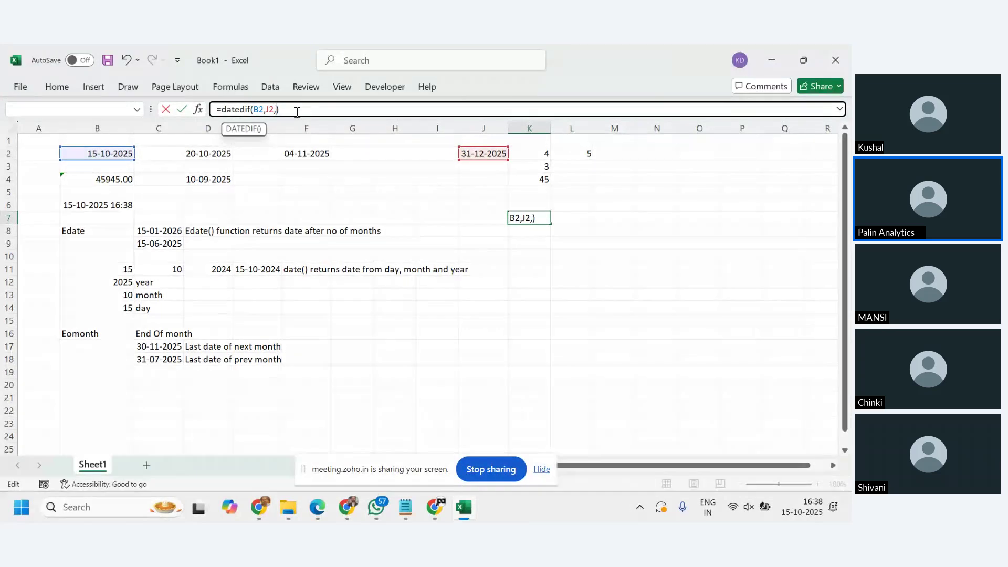
pyautogui.write("'d'")
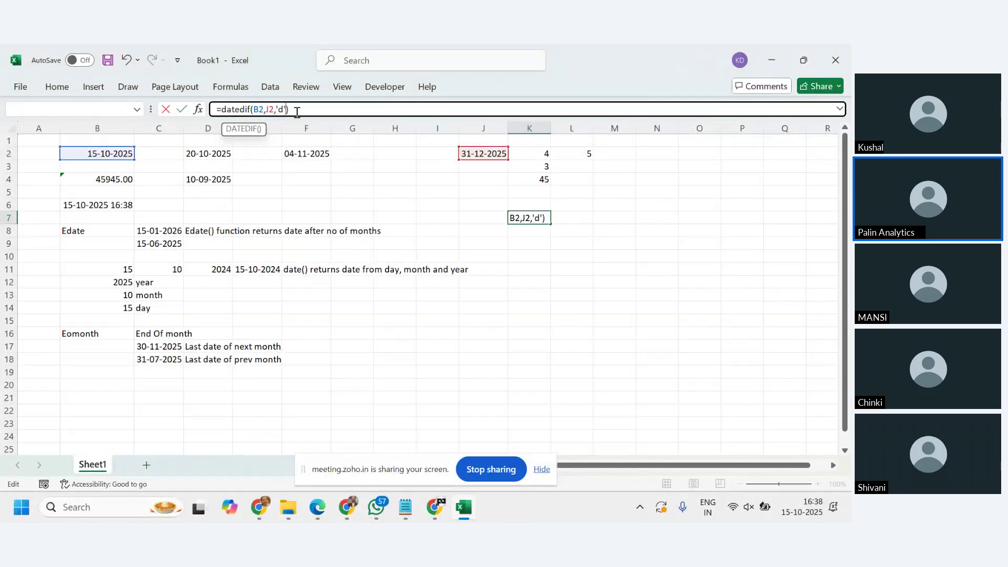
pyautogui.press('Return')
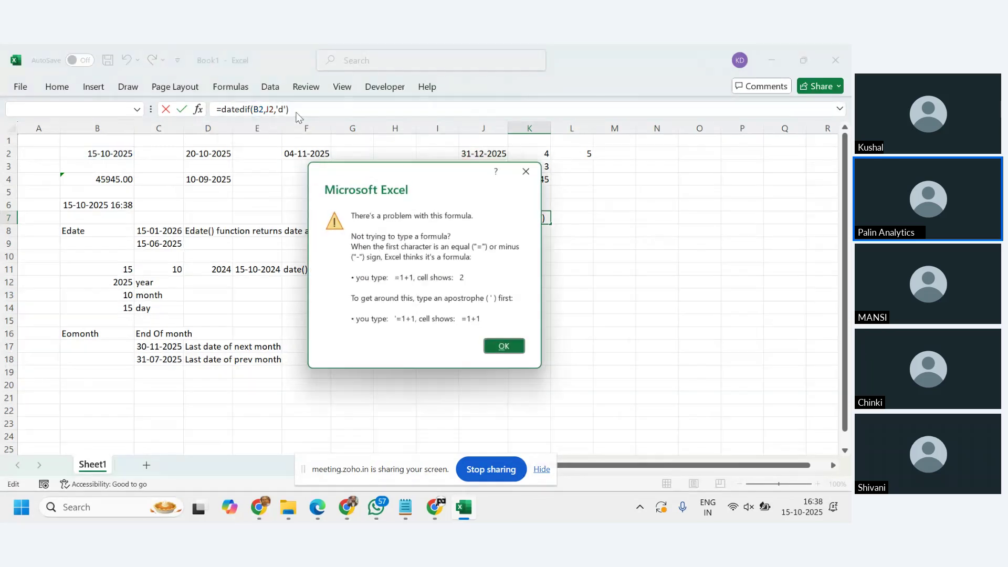
pyautogui.press('Return')
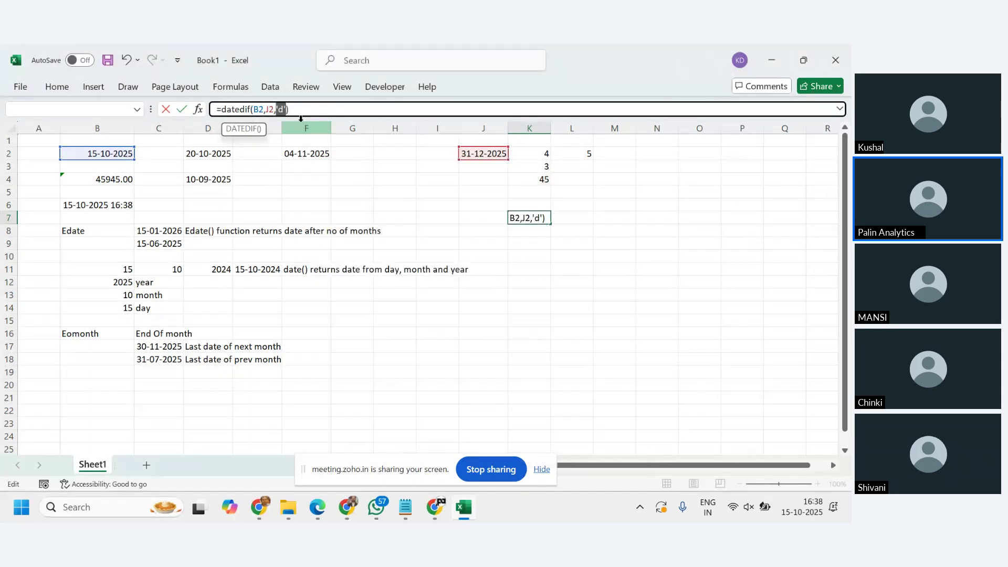
pyautogui.write('"d"')
pyautogui.press('Return')
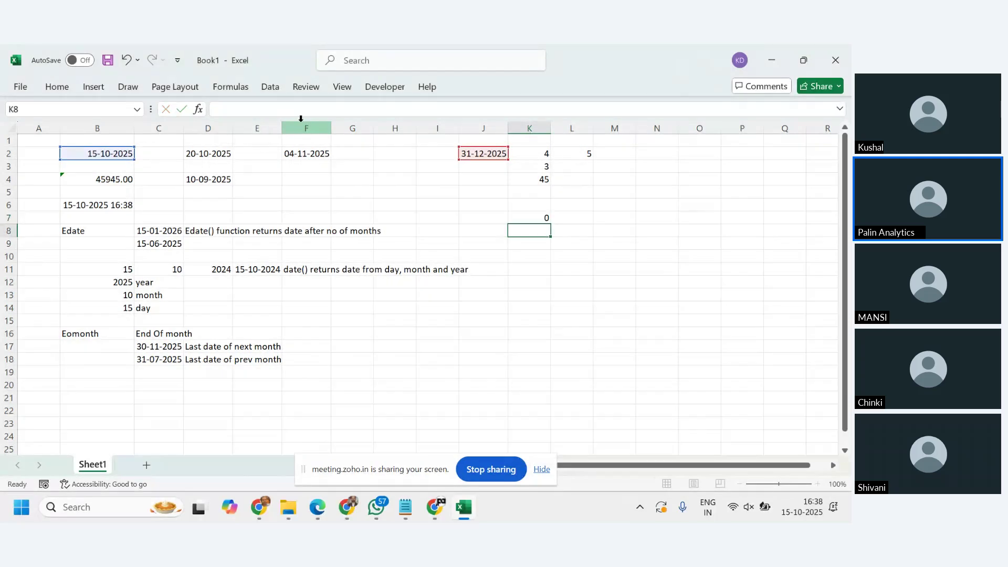
pyautogui.click(540, 216)
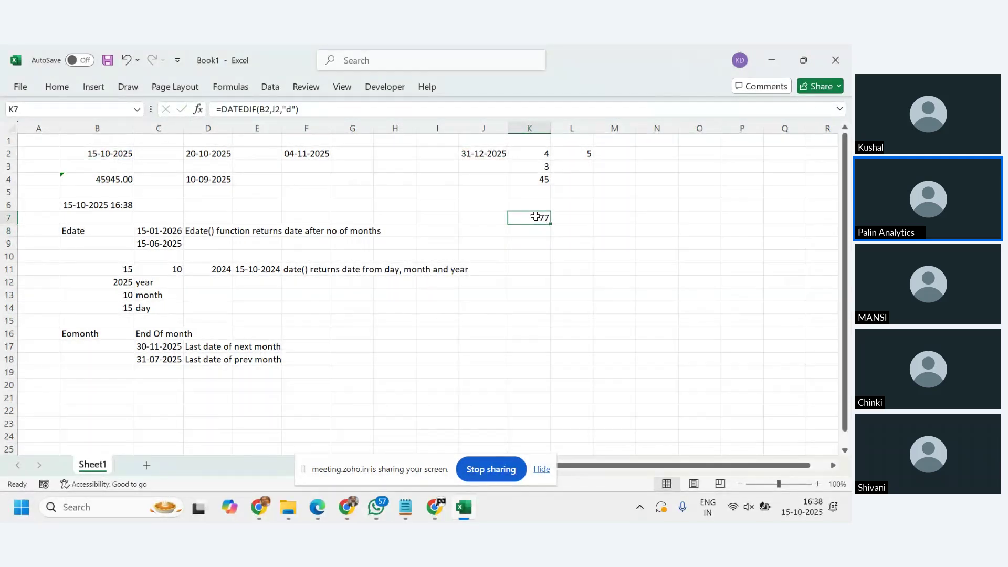
# Enter the labels "No. of days" in J7 and "no. of month" in J8.
pyautogui.click(480, 220)
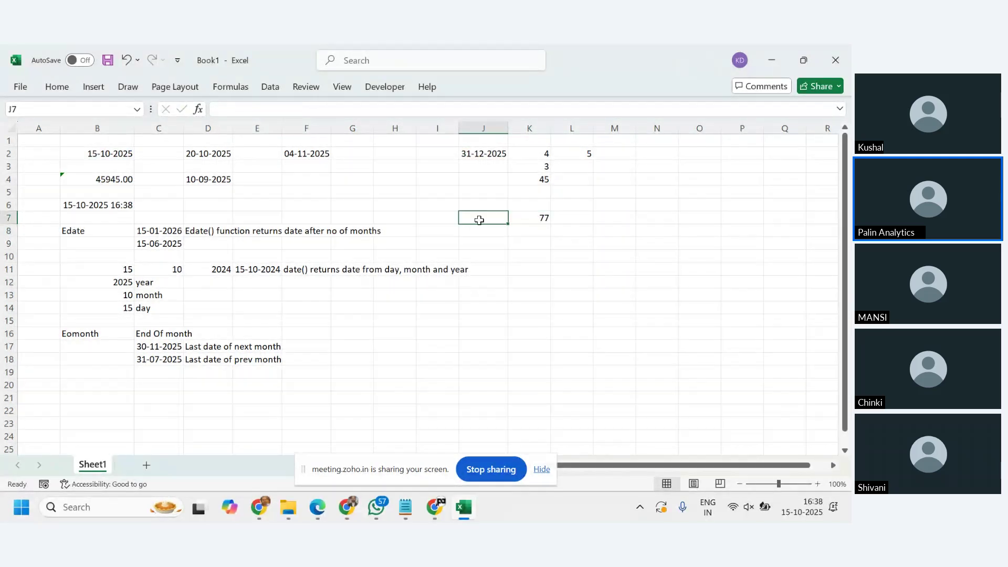
pyautogui.write('No. of')
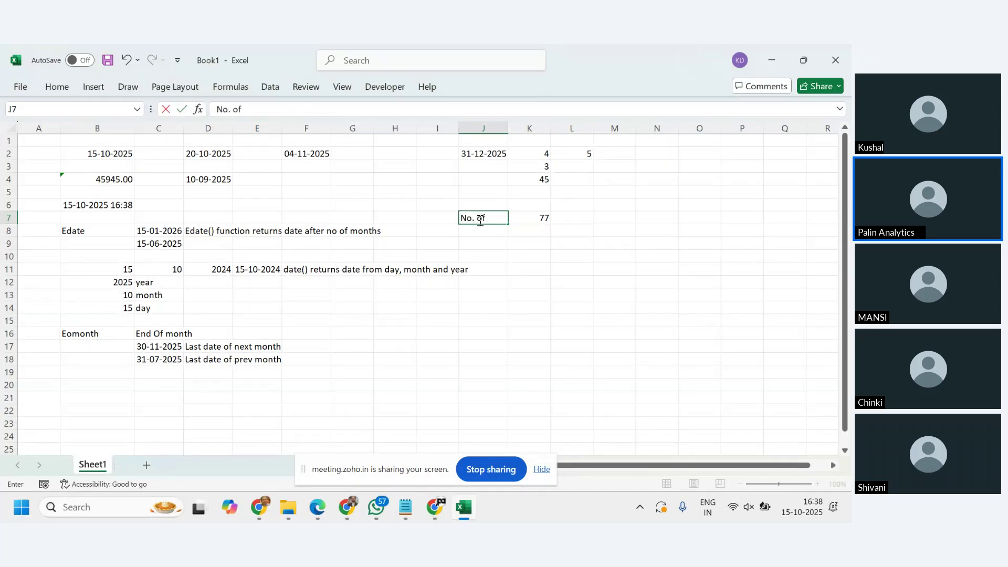
pyautogui.write(' days')
pyautogui.press('Return')
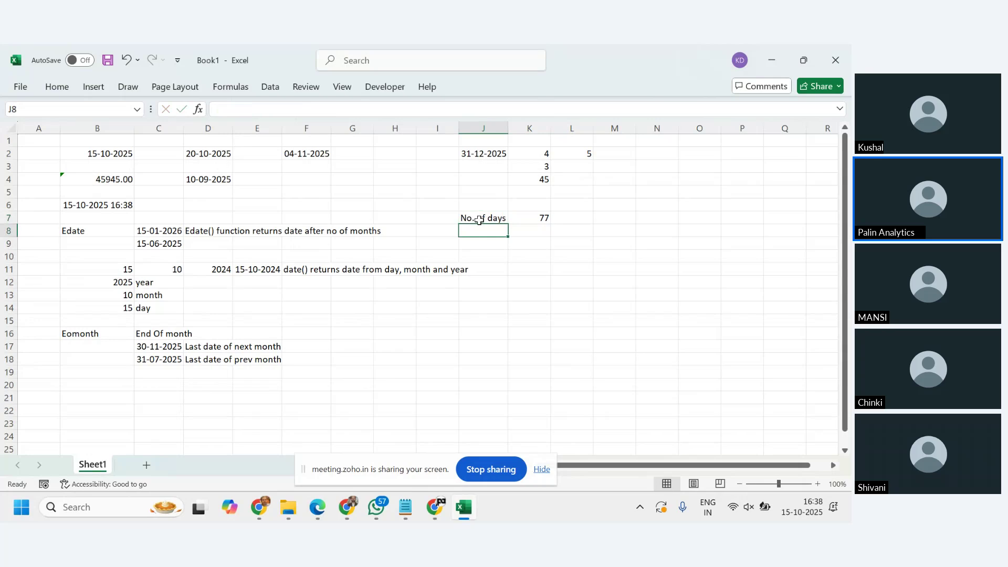
pyautogui.write('no.')
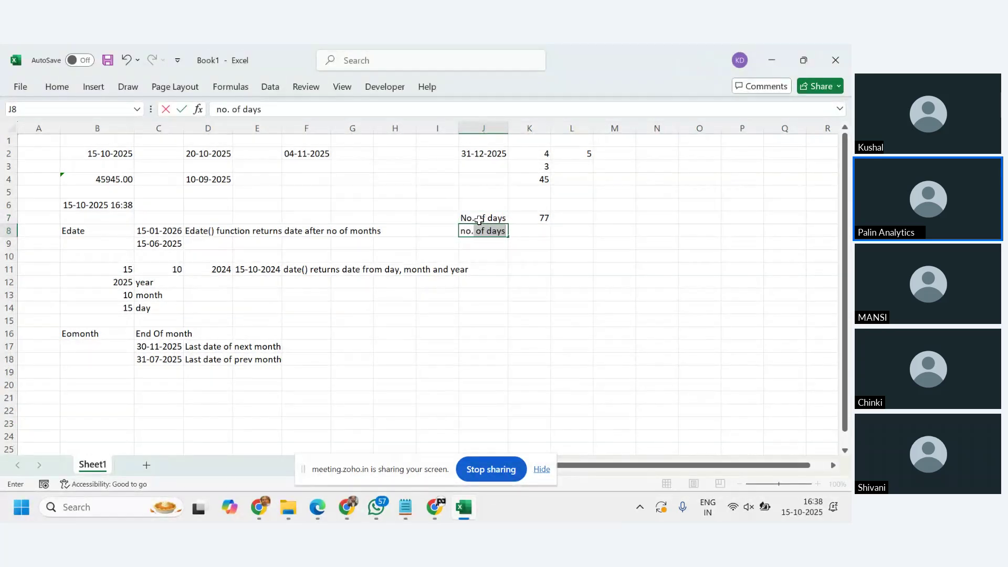
pyautogui.write(' of month')
pyautogui.press('Tab')
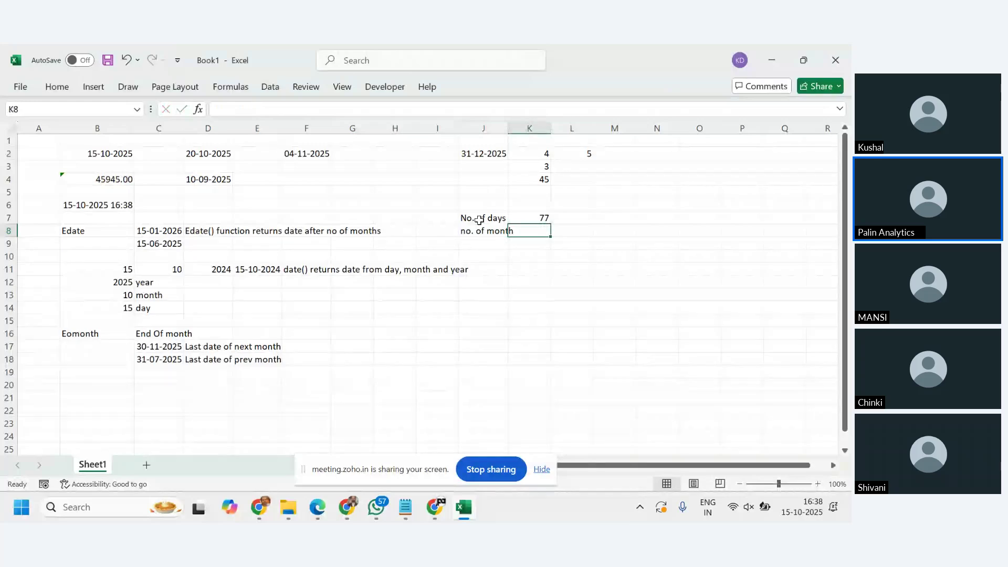
# Calculate the months between the dates in B2 and J2 with =datedif(B2,J2,"M") in K8.
pyautogui.write('=datediff')
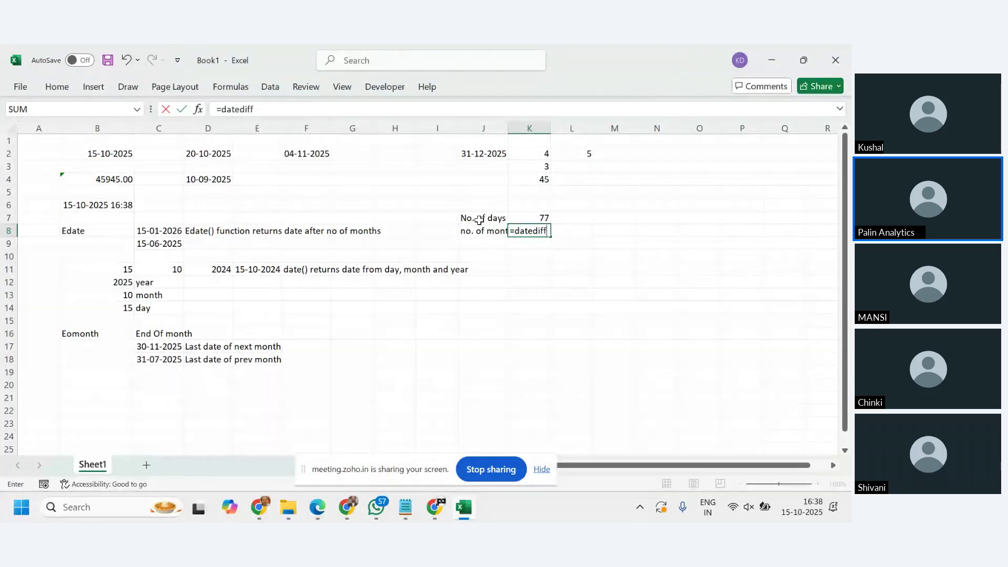
pyautogui.press('BackSpace')
pyautogui.write('(')
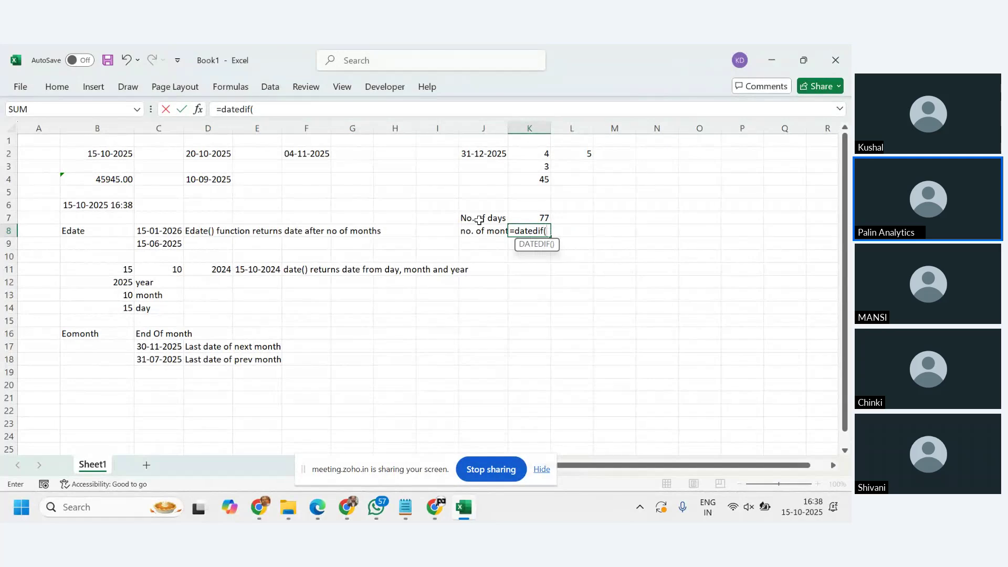
pyautogui.click(124, 154)
pyautogui.write(',')
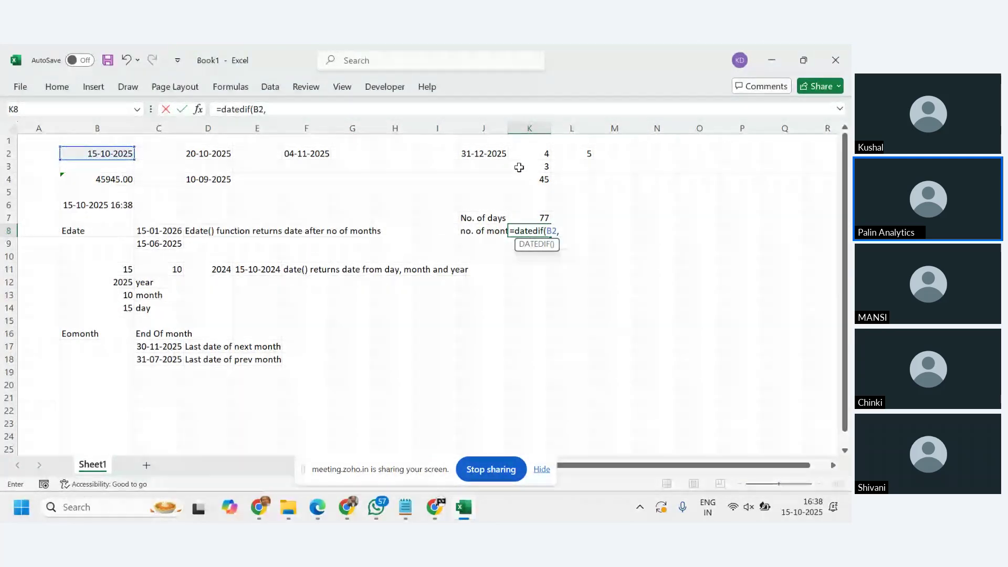
pyautogui.click(491, 153)
pyautogui.write(',"')
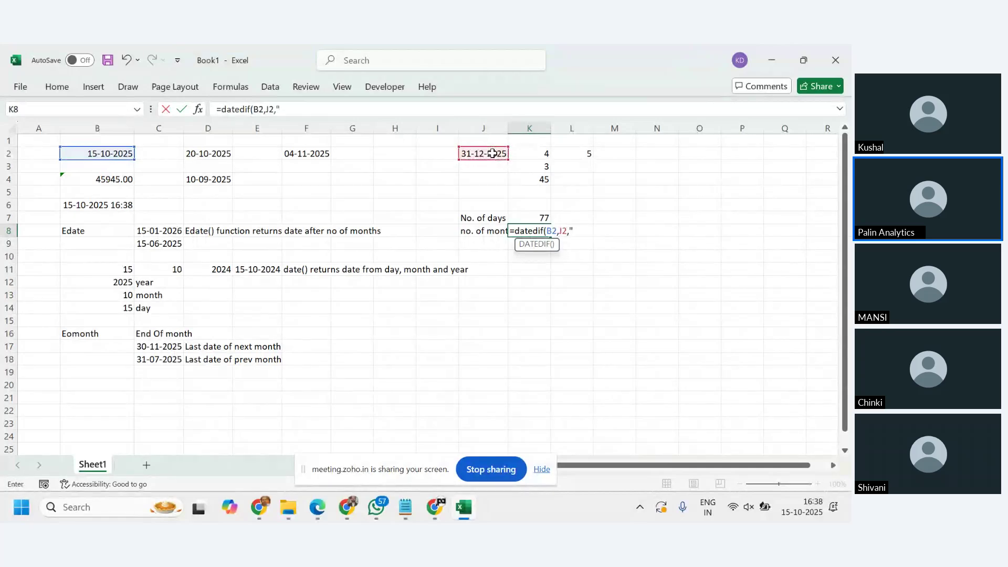
pyautogui.write('M")')
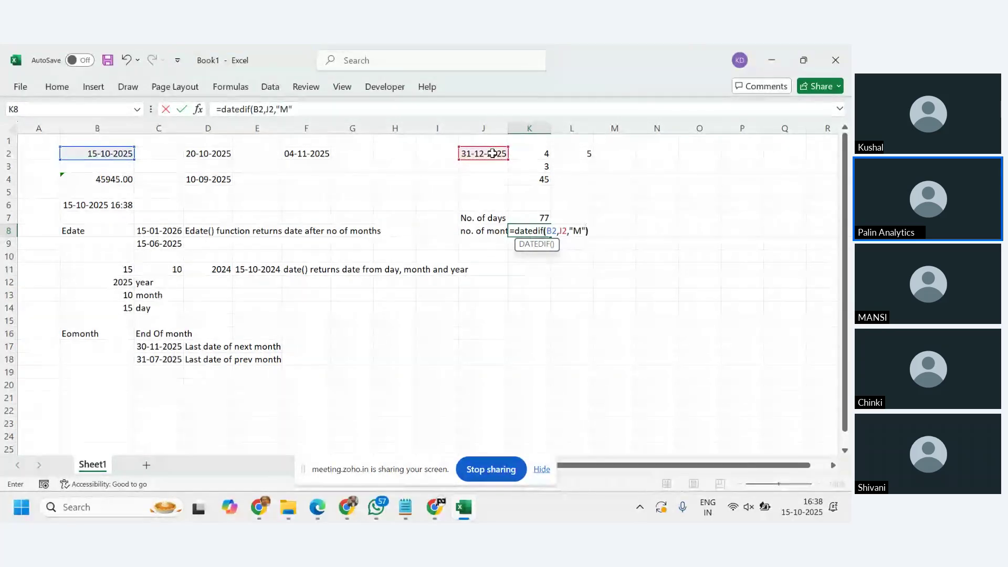
pyautogui.press('Return')
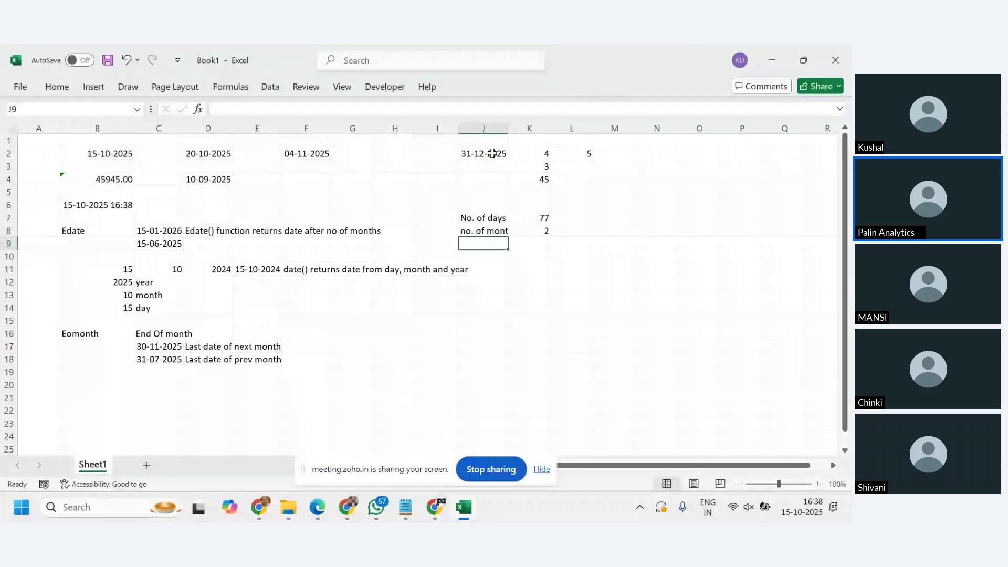
# Widen column J to fit the "no. of month" label, and widen column I slightly.
pyautogui.click(533, 231)
pyautogui.moveTo(509, 128); pyautogui.dragTo(517, 128)
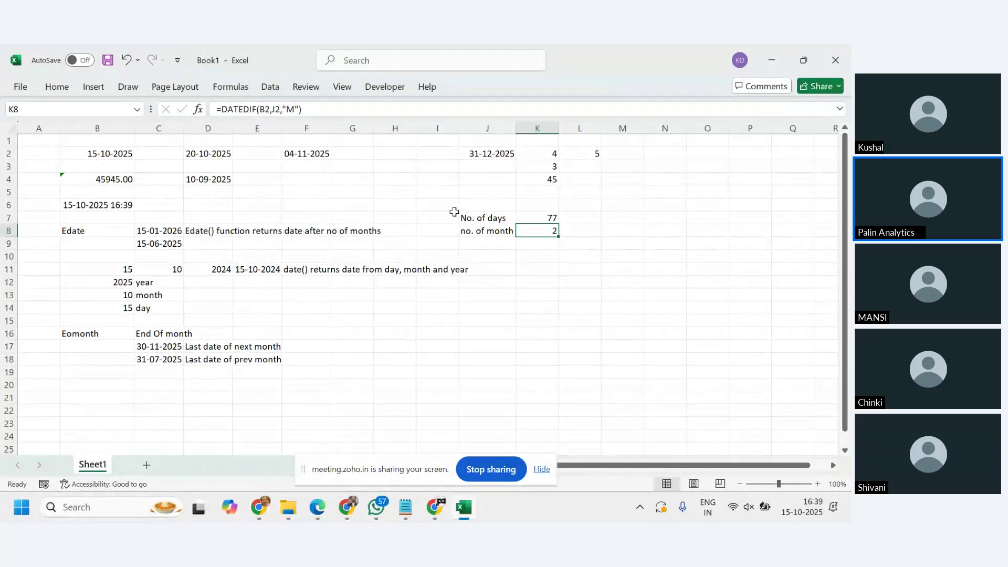
pyautogui.moveTo(462, 128); pyautogui.dragTo(480, 134)
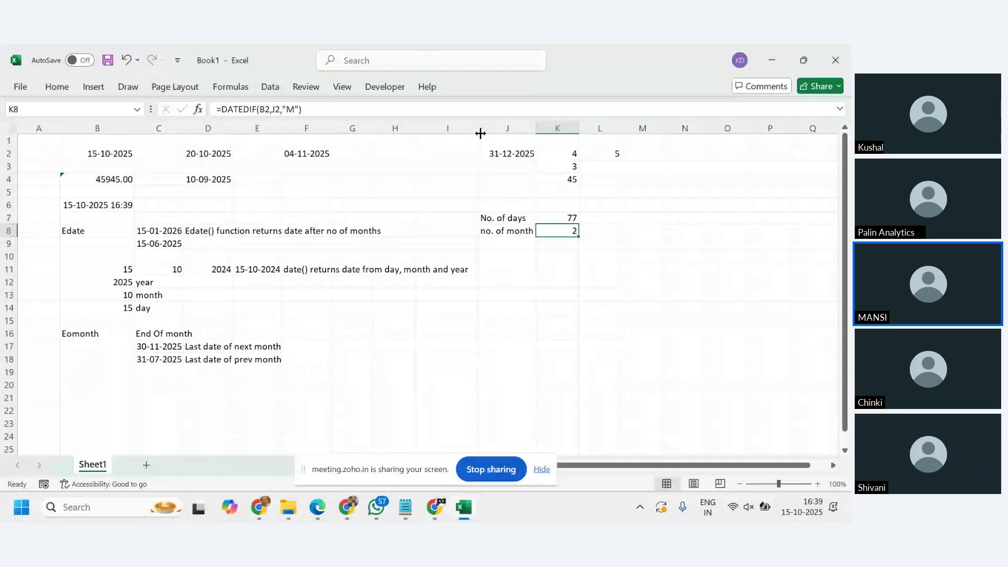
pyautogui.click(555, 217)
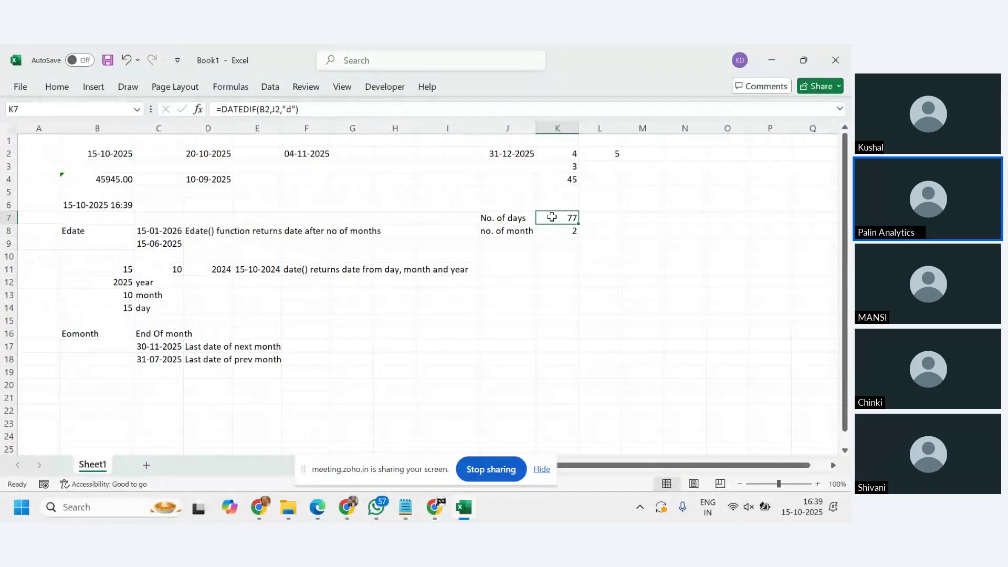
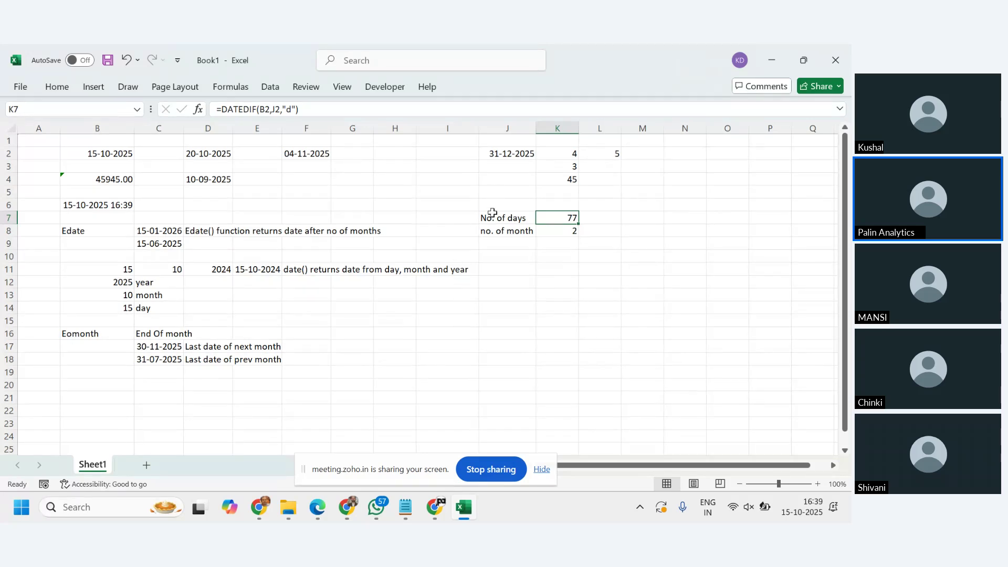
# Insert the current date in J13 with =today().
pyautogui.click(524, 297)
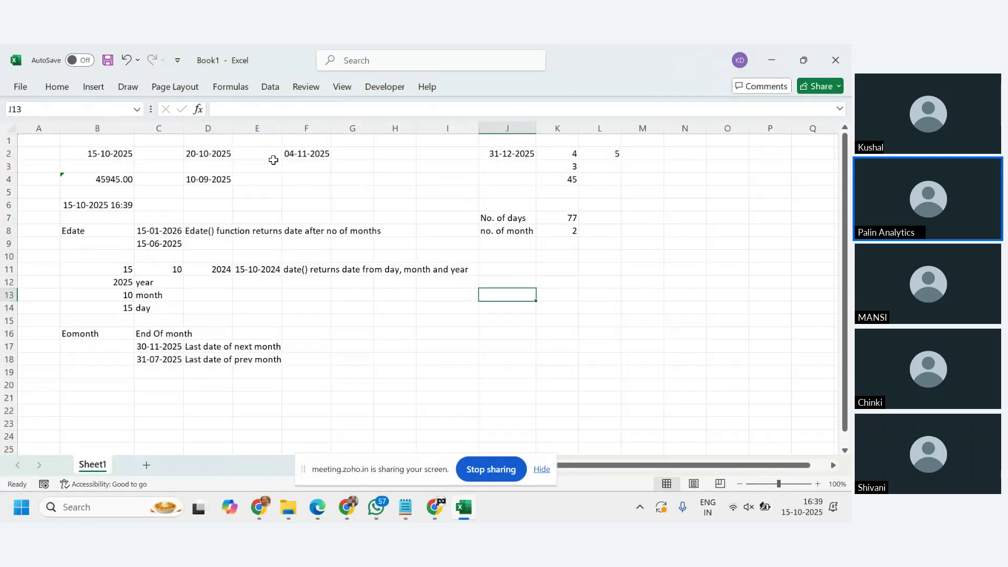
pyautogui.write('=tday')
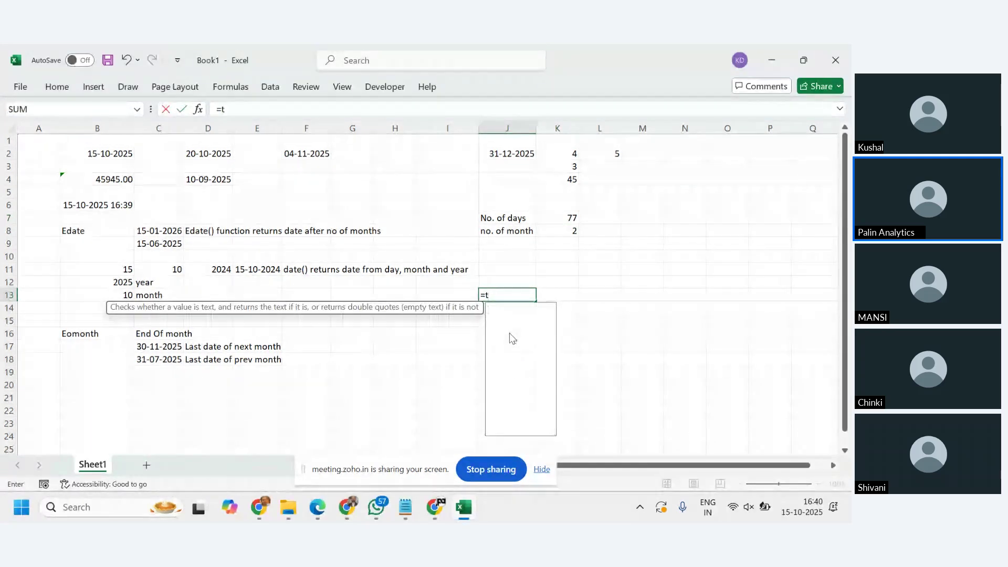
pyautogui.press('BackSpace')
pyautogui.press('BackSpace')
pyautogui.press('BackSpace')
pyautogui.write('oday()')
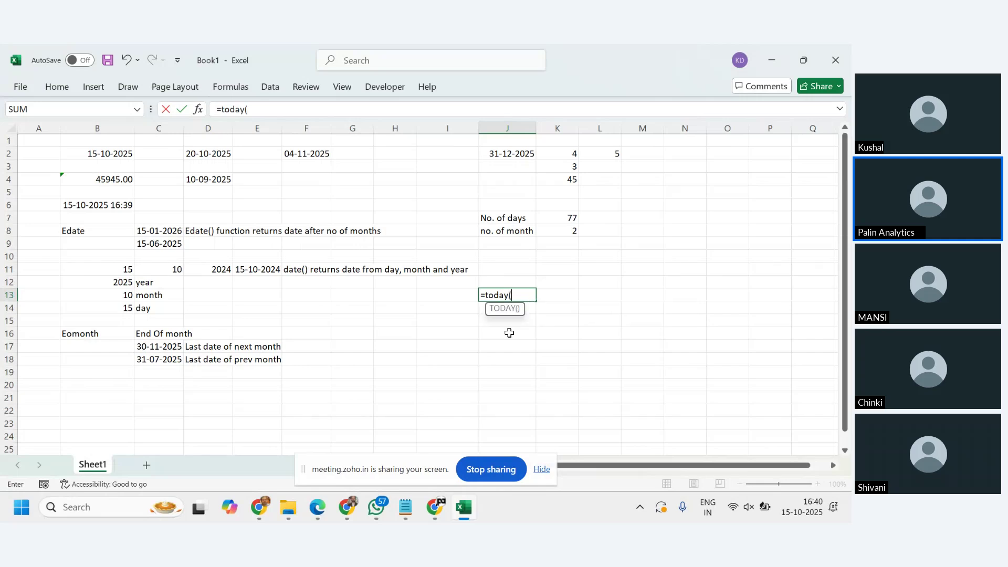
pyautogui.press('Return')
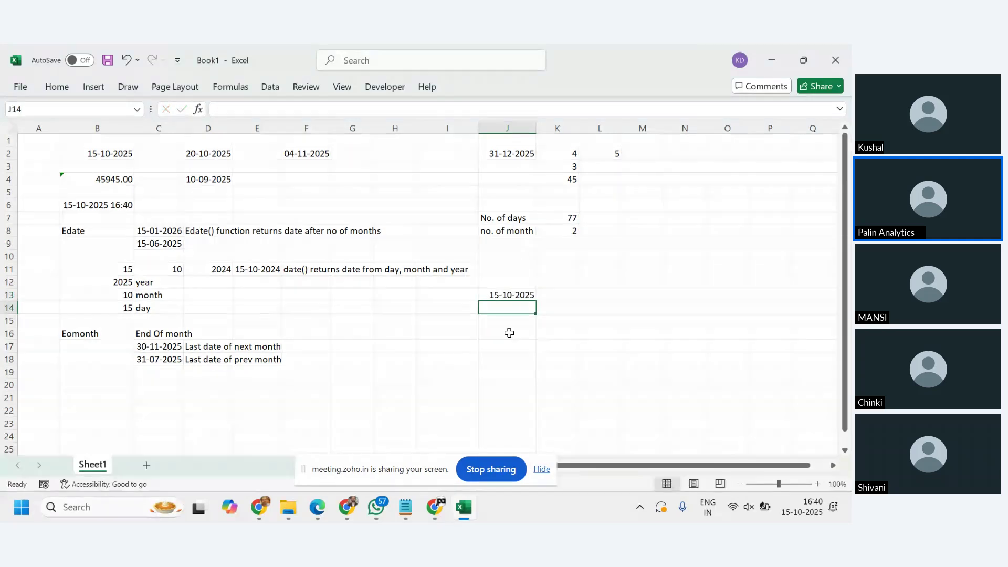
# Add 184 days to the date in J13 with =J13+184 in K13, and check both cells.
pyautogui.click(570, 293)
pyautogui.write('=')
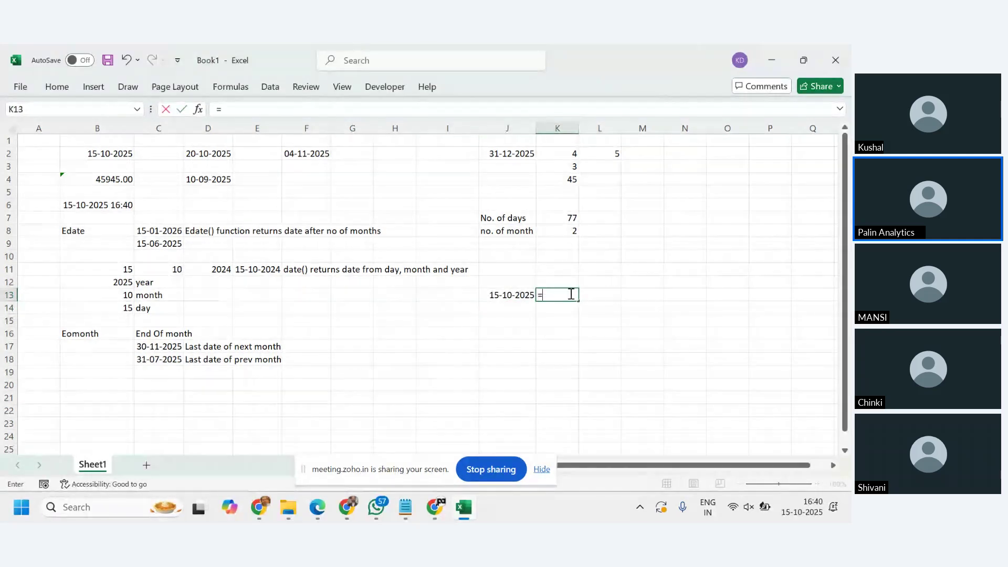
pyautogui.press('Left')
pyautogui.write('+')
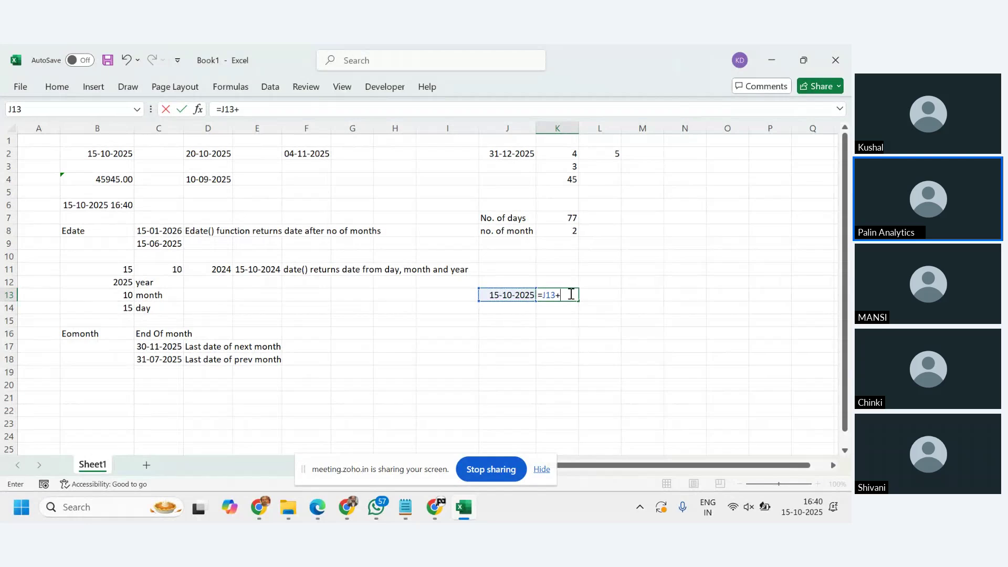
pyautogui.write('184')
pyautogui.press('Return')
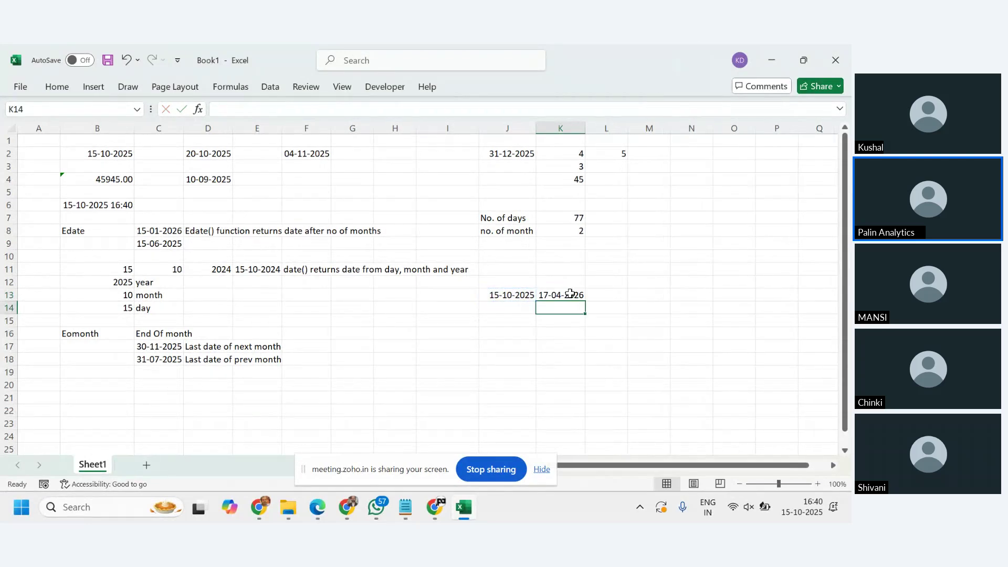
pyautogui.click(570, 293)
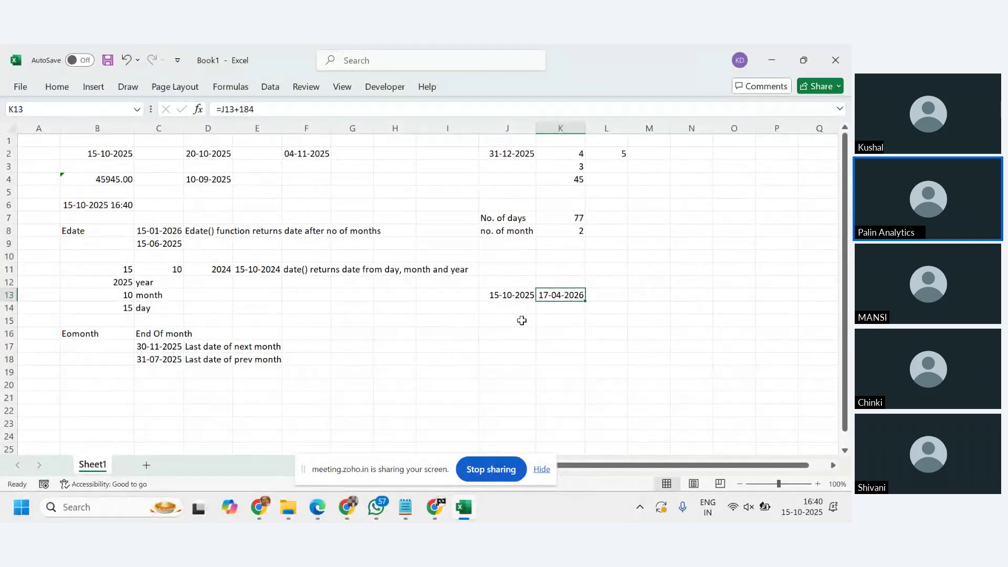
pyautogui.click(521, 321)
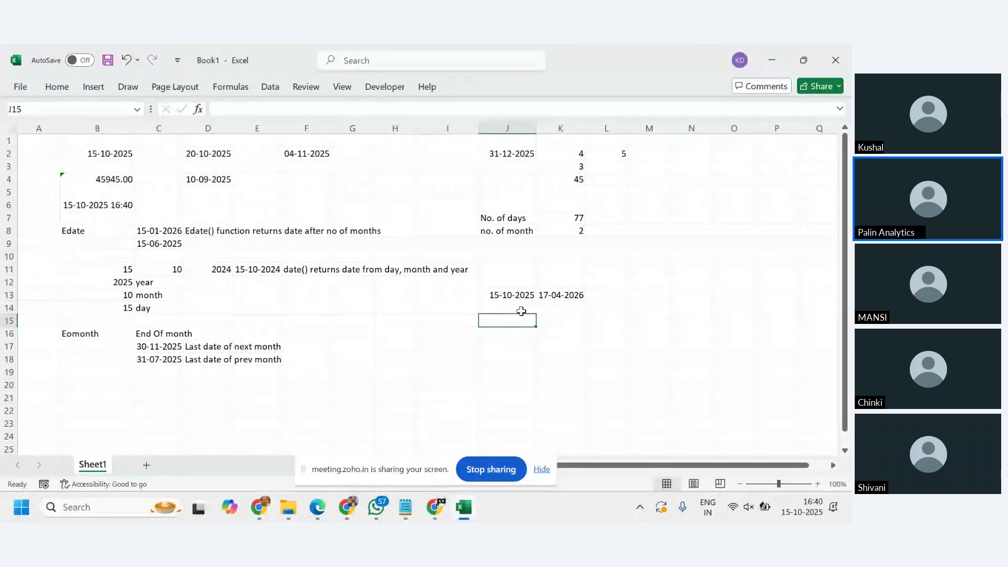
pyautogui.click(520, 296)
pyautogui.click(555, 295)
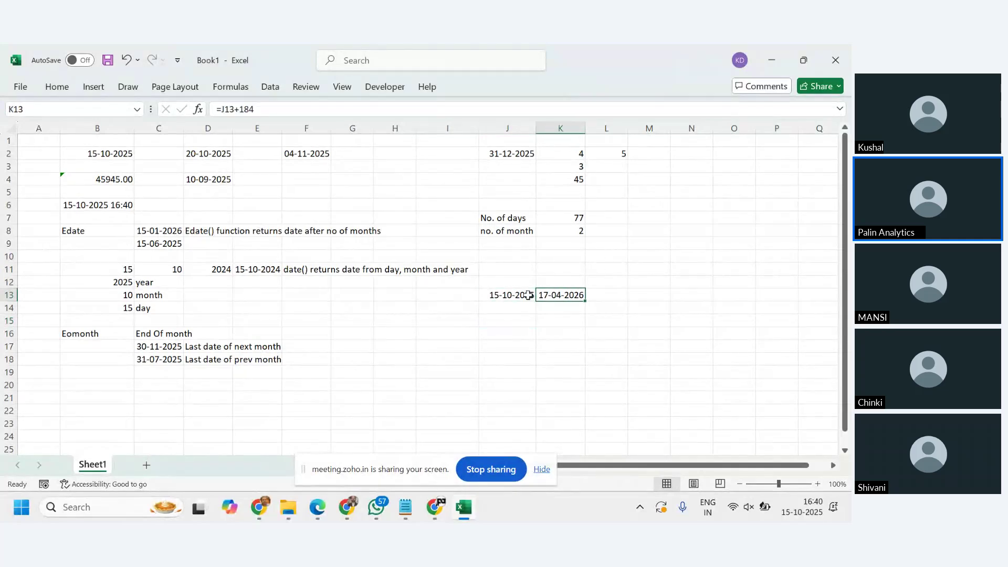
# Compare the start date in J13 with the formula-based end date in K13.
pyautogui.click(527, 294)
pyautogui.click(559, 294)
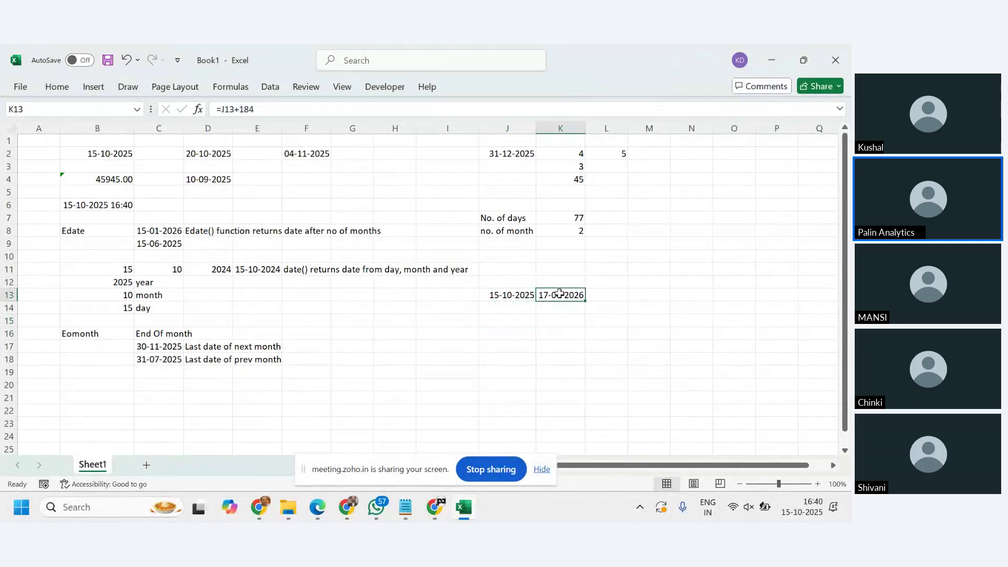
pyautogui.click(516, 296)
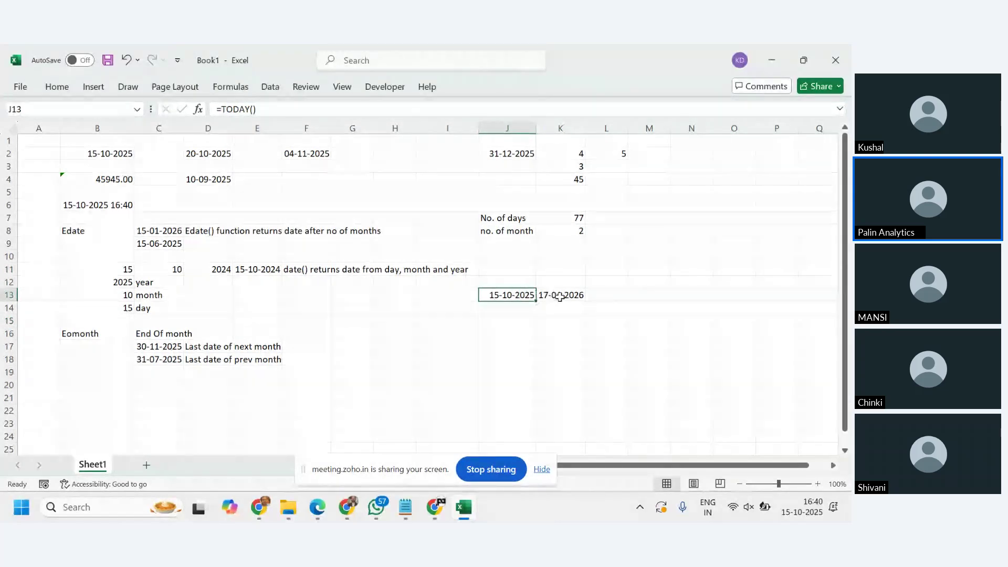
pyautogui.click(560, 297)
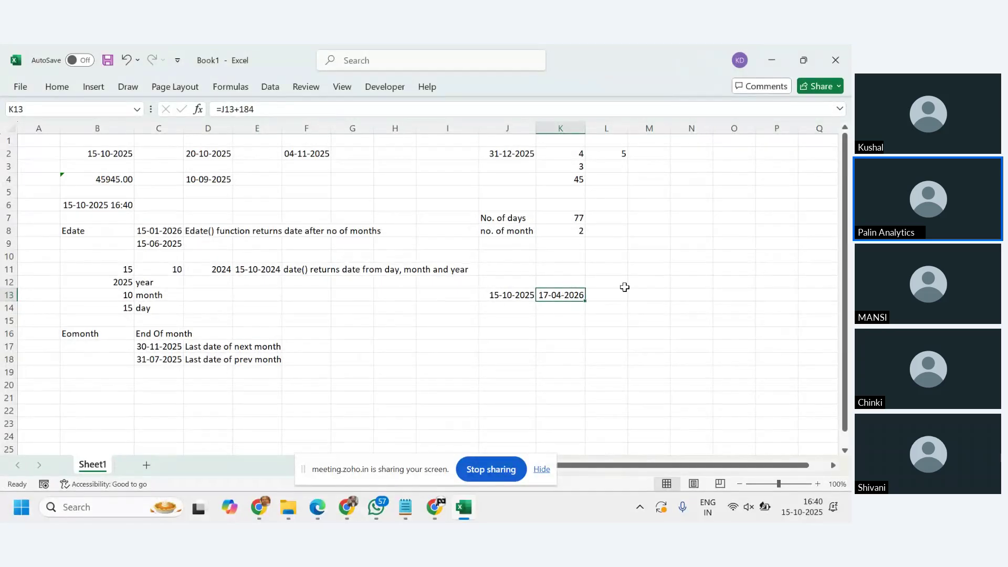
# Calculate the working days between the dates in J13 and K13 with =NETWORKDAYS(J13,K13) in J15.
pyautogui.click(506, 320)
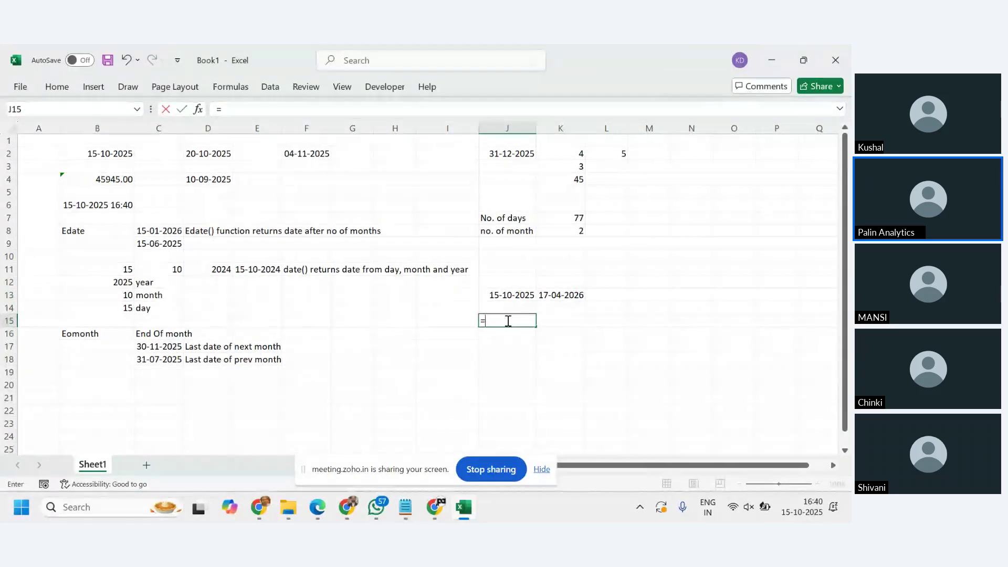
pyautogui.write('=netw')
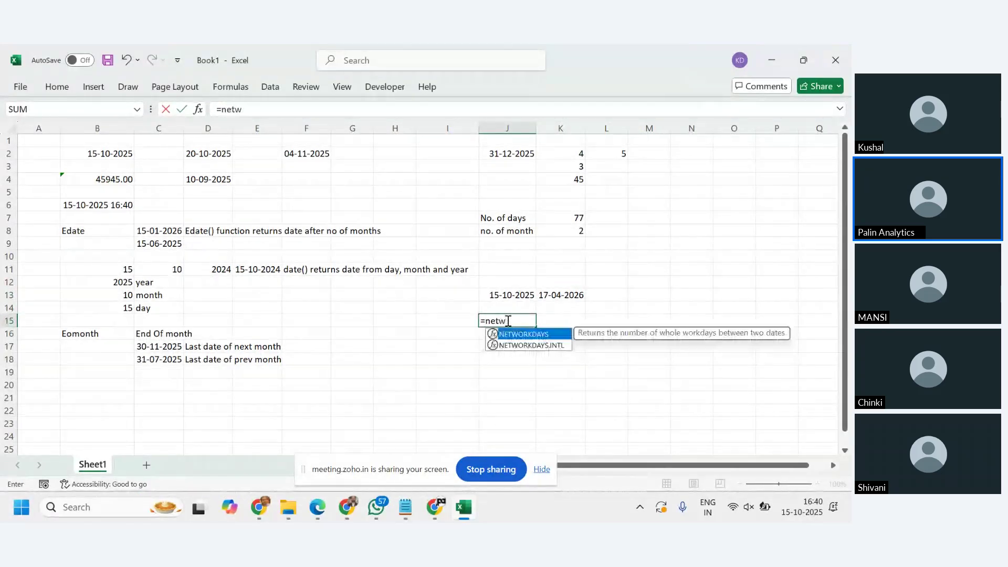
pyautogui.press('Tab')
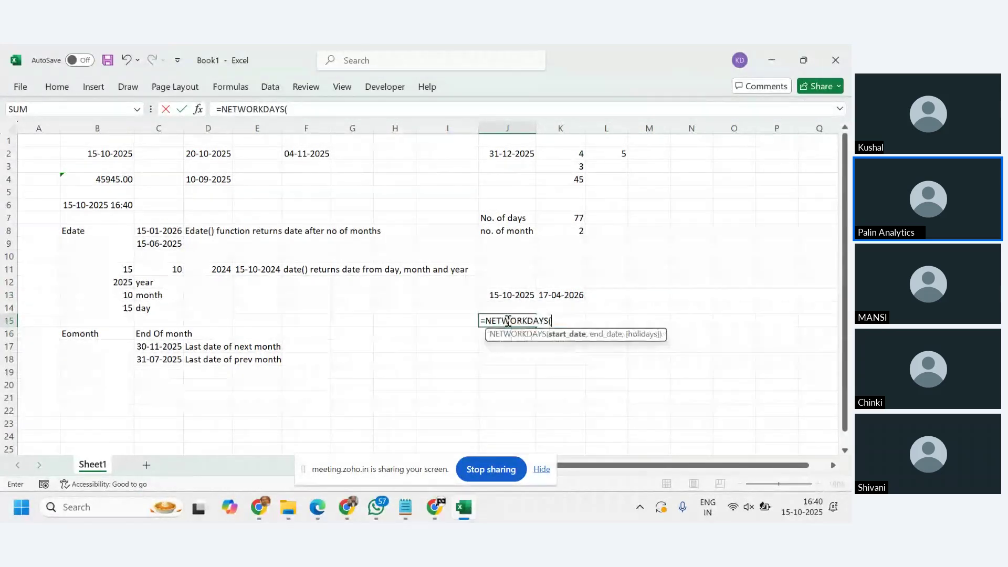
pyautogui.click(518, 294)
pyautogui.write('m')
pyautogui.press('Return')
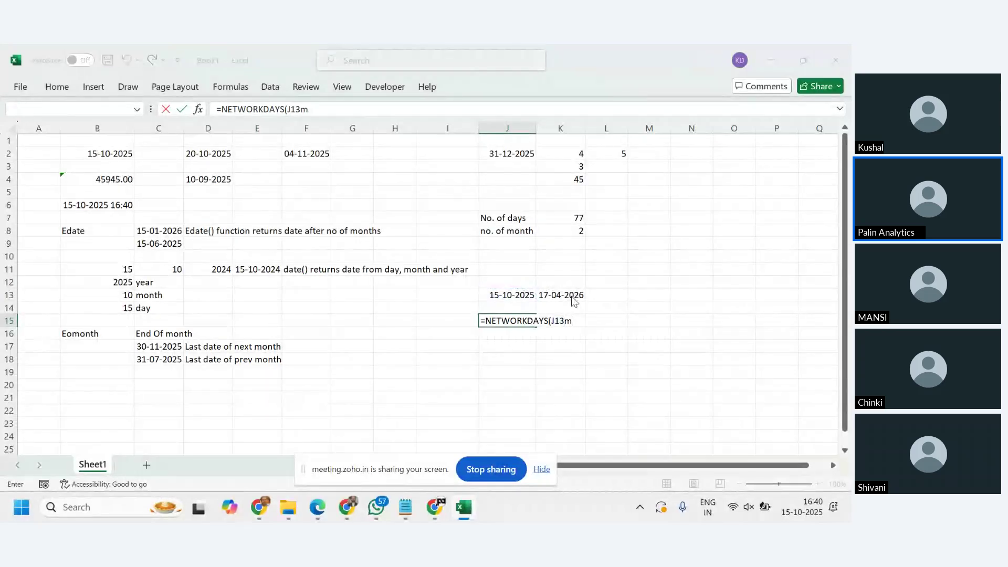
pyautogui.click(513, 302)
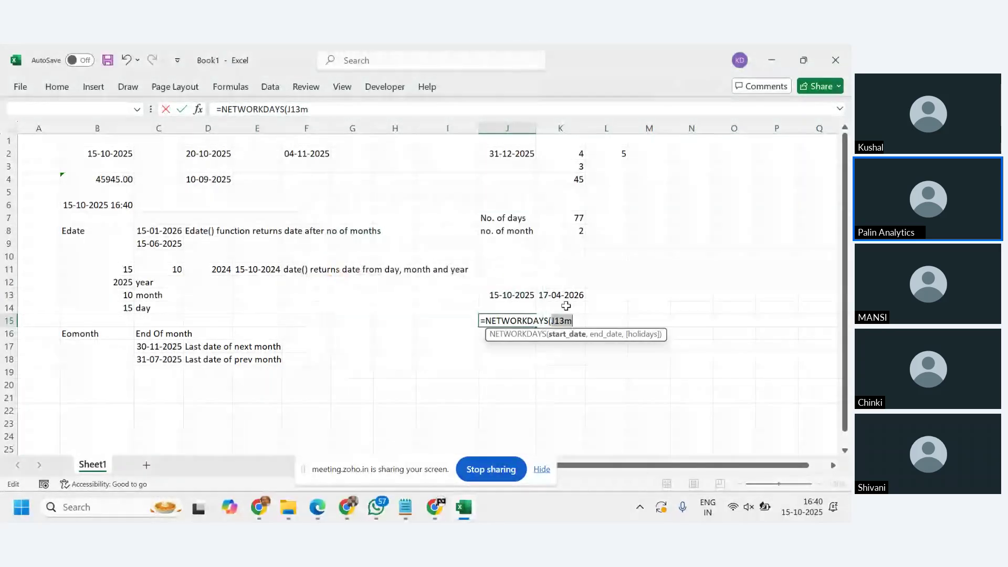
pyautogui.press('BackSpace')
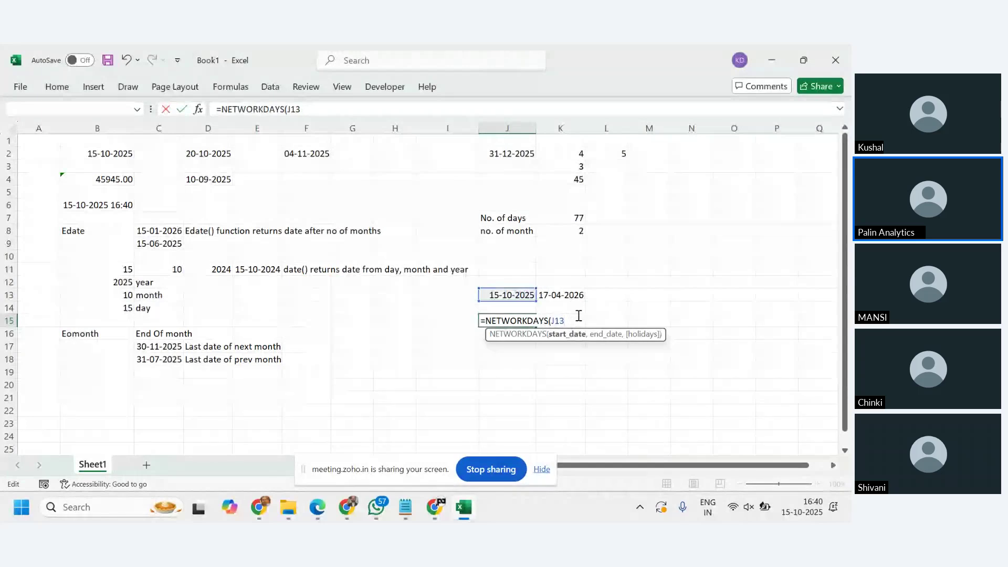
pyautogui.write(',')
pyautogui.click(549, 296)
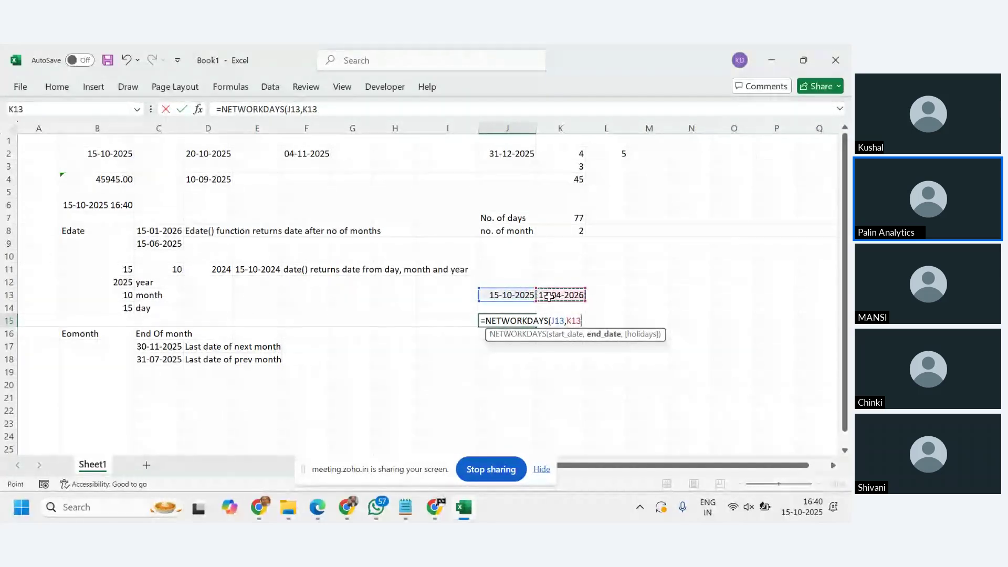
pyautogui.press('Return')
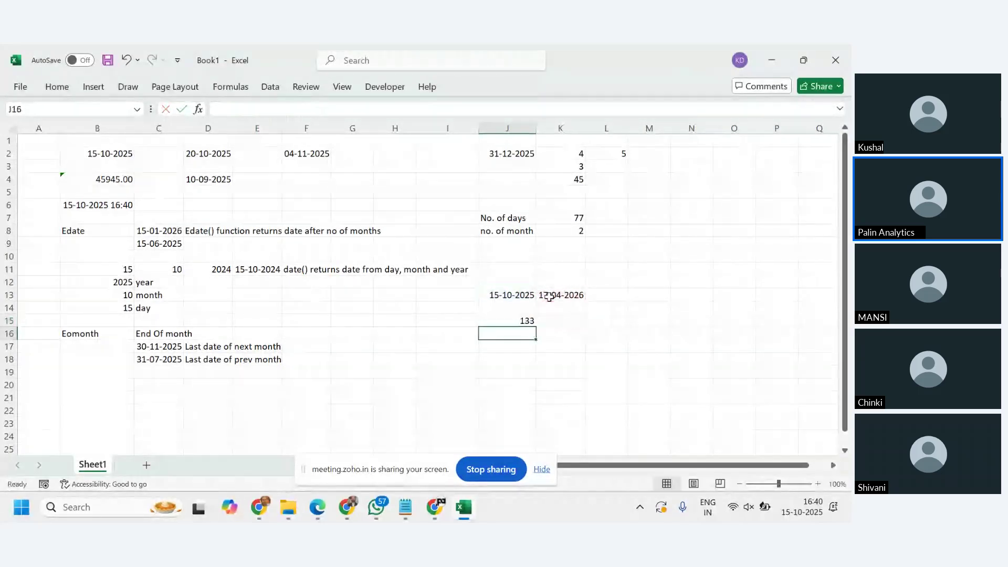
pyautogui.click(523, 323)
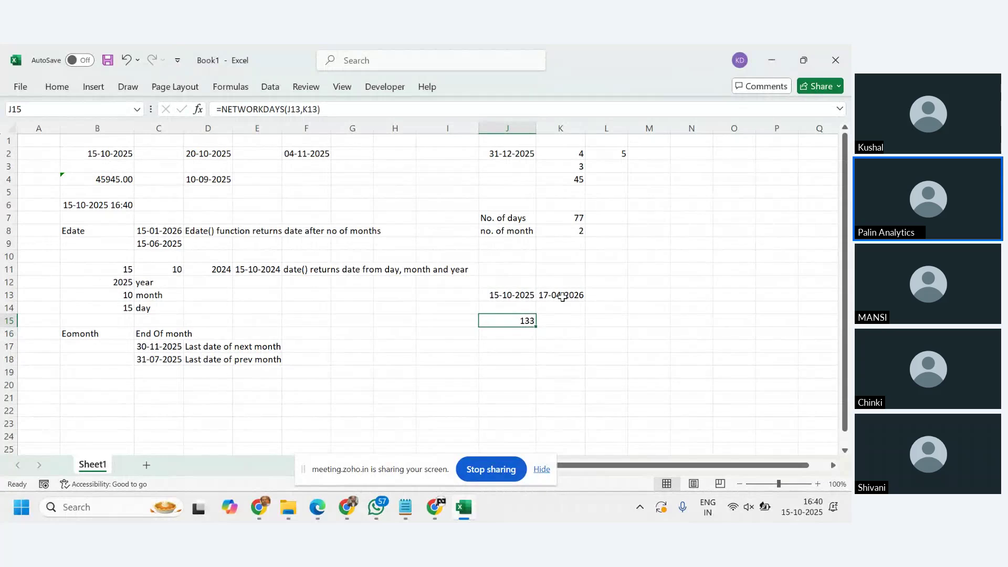
# Label the working-days result by entering "Net work days" in I15.
pyautogui.click(457, 315)
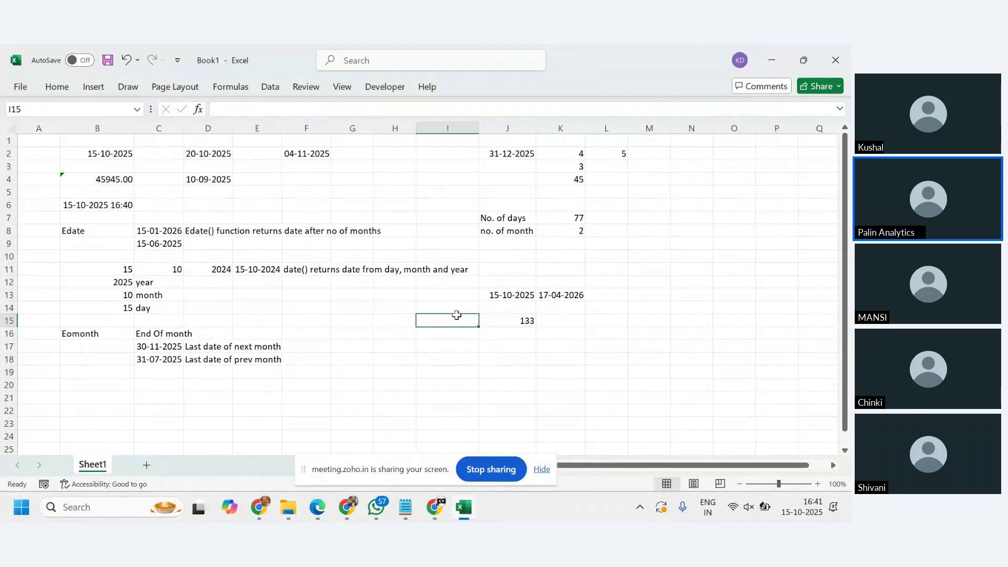
pyautogui.write('Net work d')
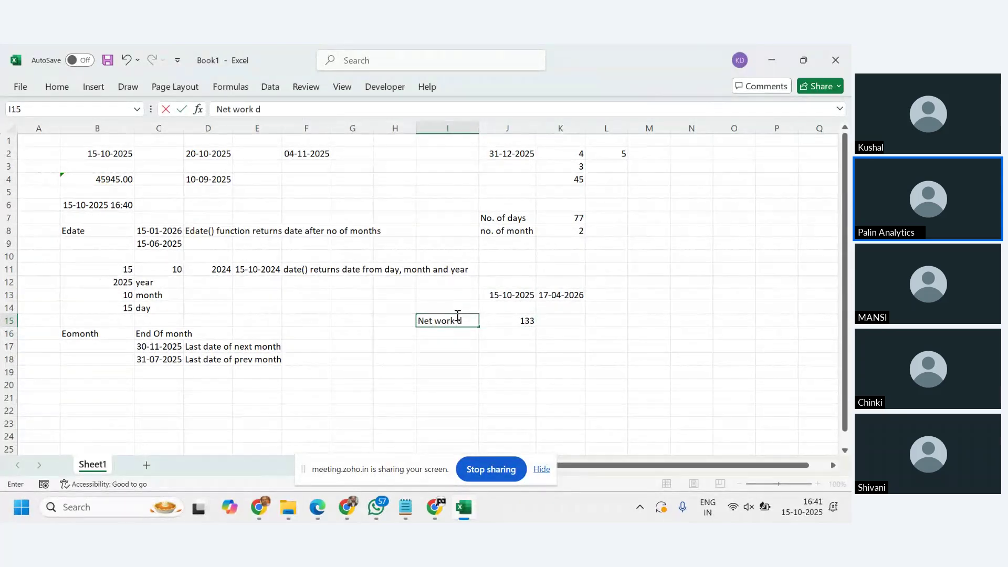
pyautogui.write('ays')
pyautogui.press('Return')
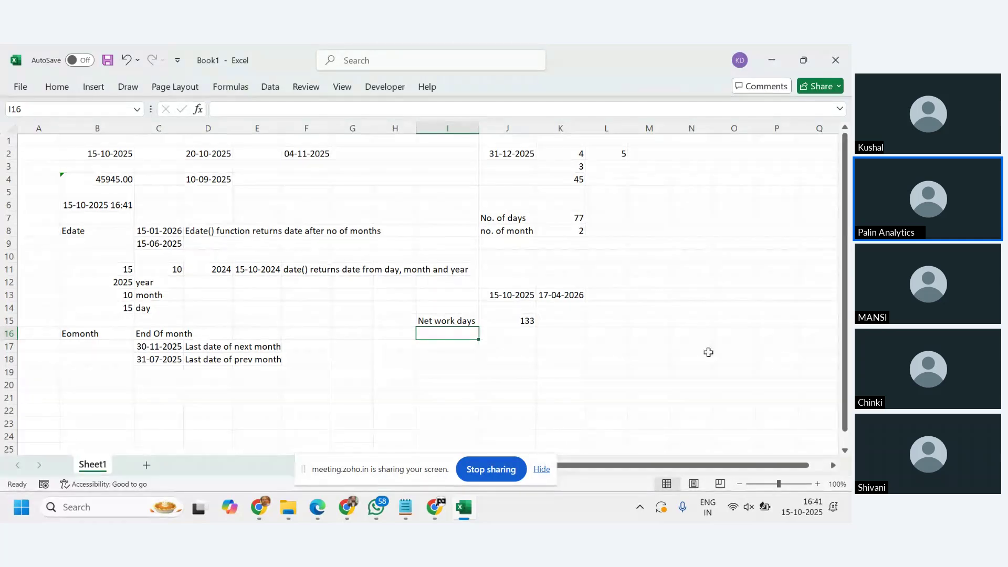
# Start a list of dates in column O with 20-oct-2025 in O15 and 4-nov-2025 in O16.
pyautogui.click(741, 321)
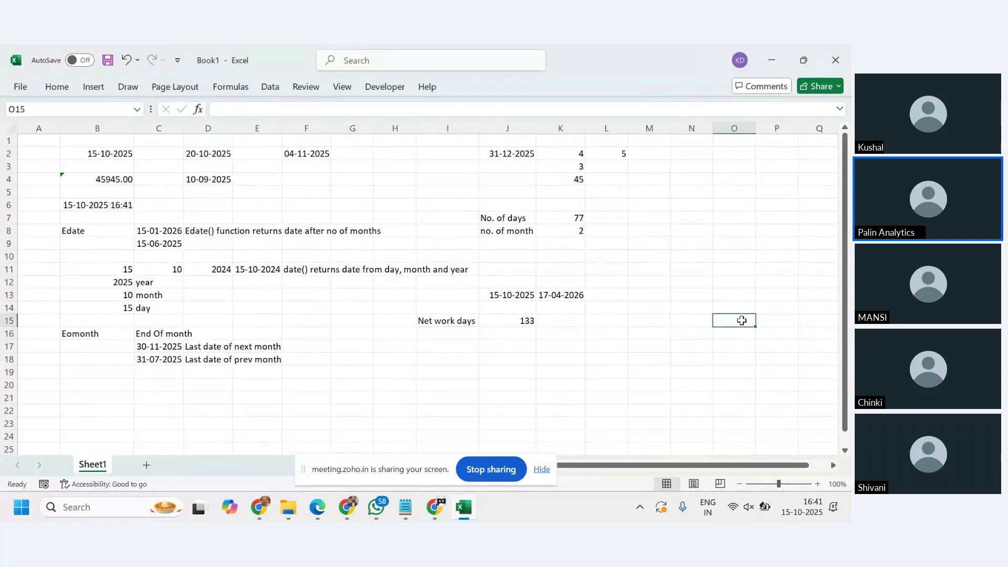
pyautogui.write('20-oct-')
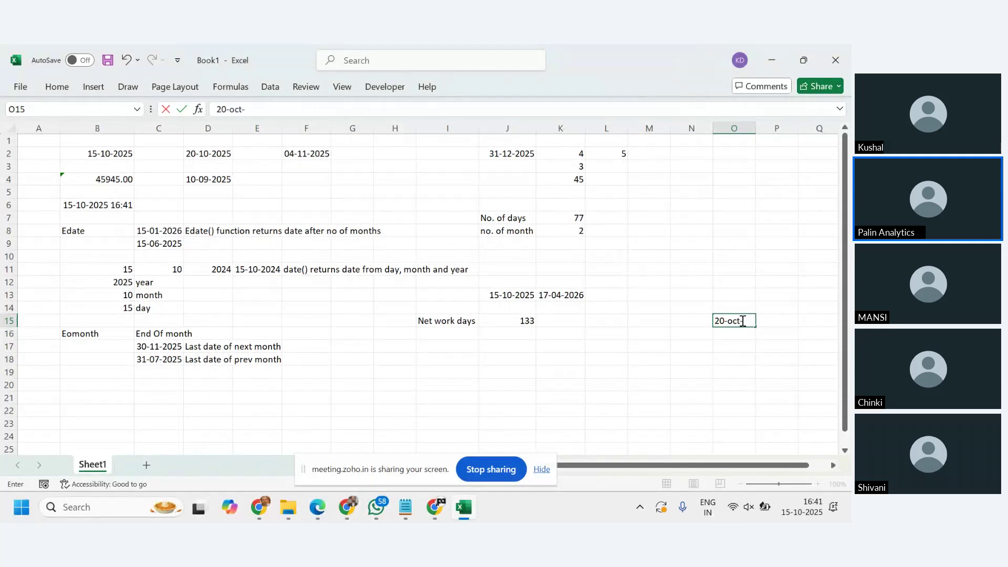
pyautogui.write('2025')
pyautogui.press('Return')
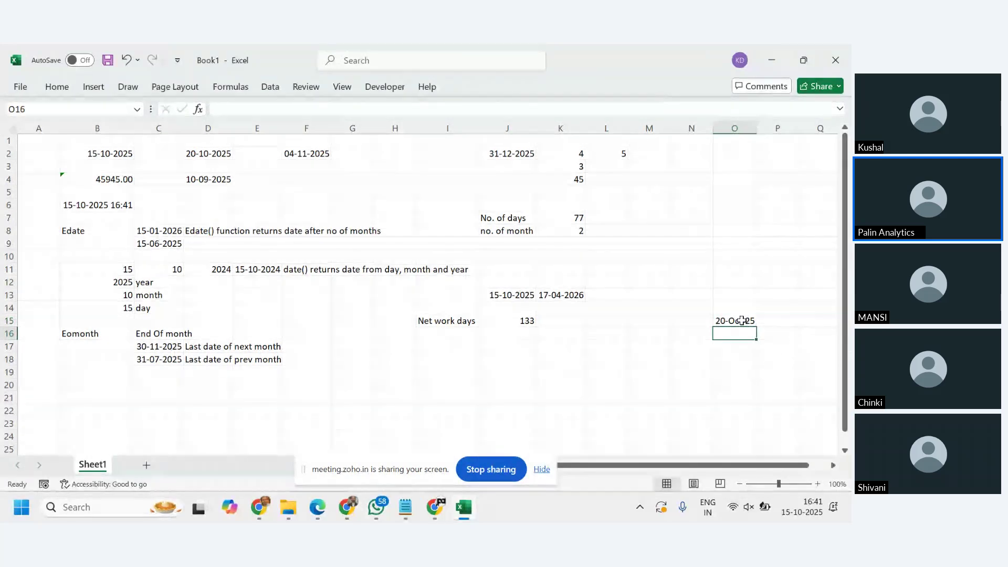
pyautogui.write('4-')
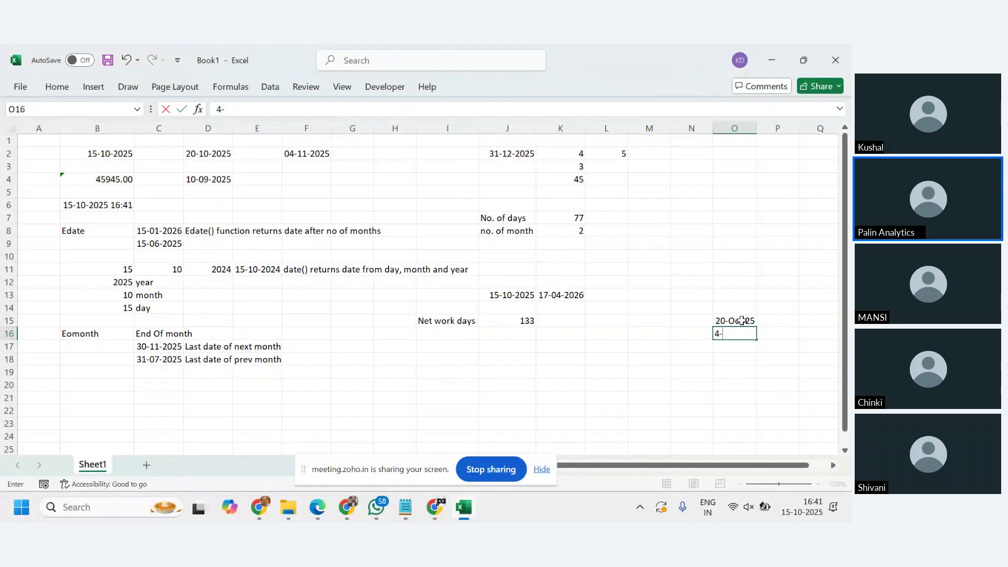
pyautogui.write('nov-2025')
pyautogui.press('Return')
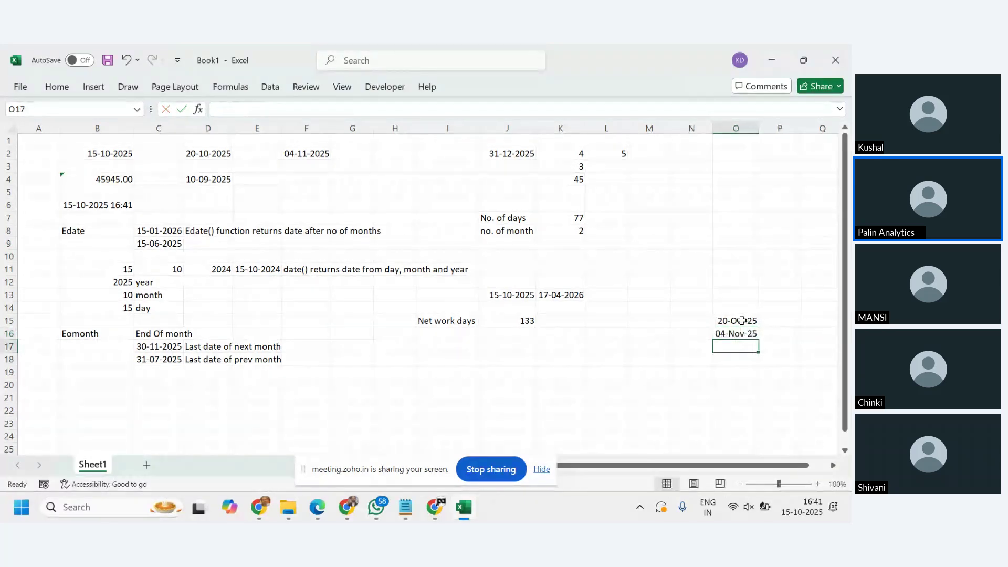
# Continue the date list with 01-dec-2025 in O17 and 25-dec-2025 in O18.
pyautogui.write('01')
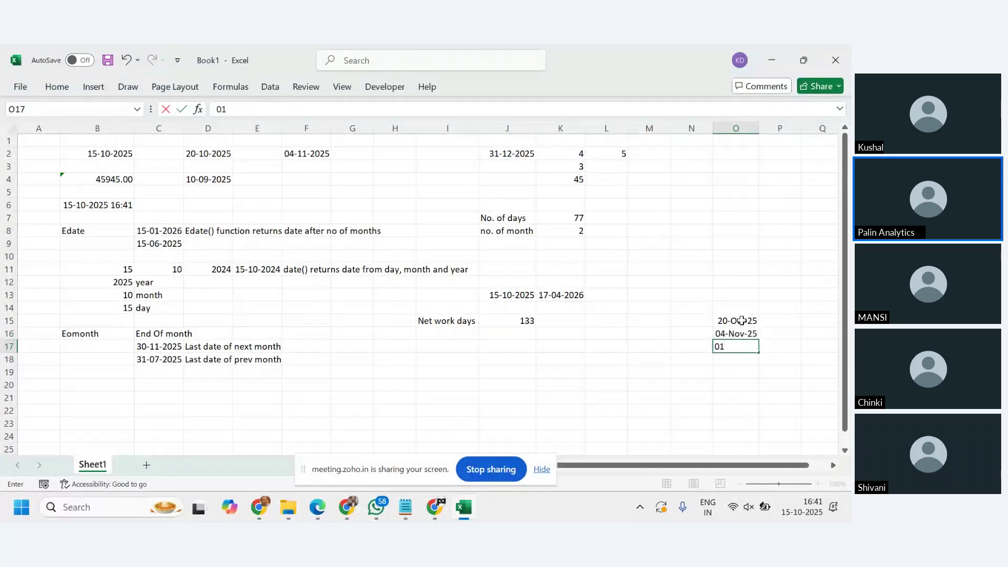
pyautogui.write('-dec-2025')
pyautogui.press('Return')
pyautogui.write('25')
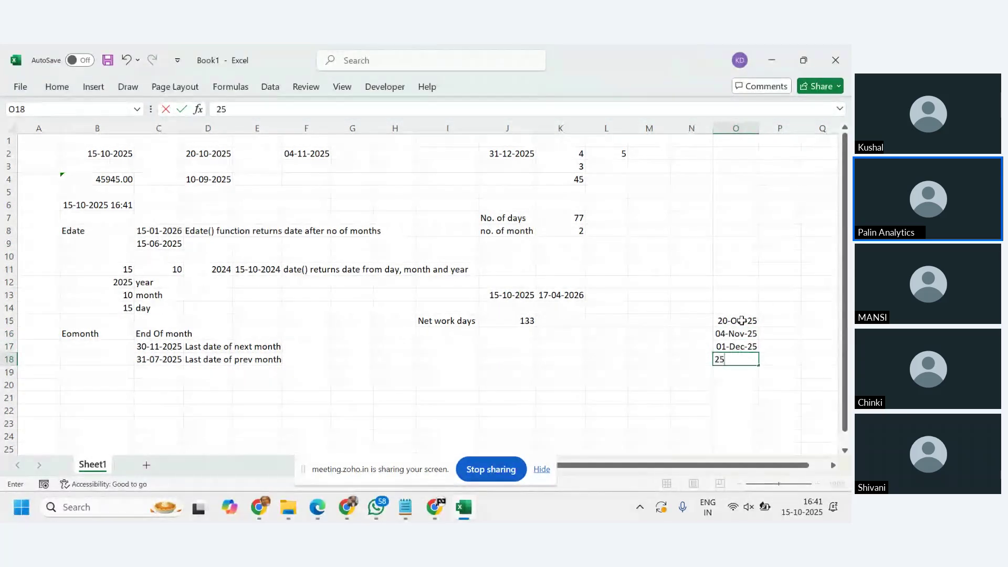
pyautogui.write('-dec-2025')
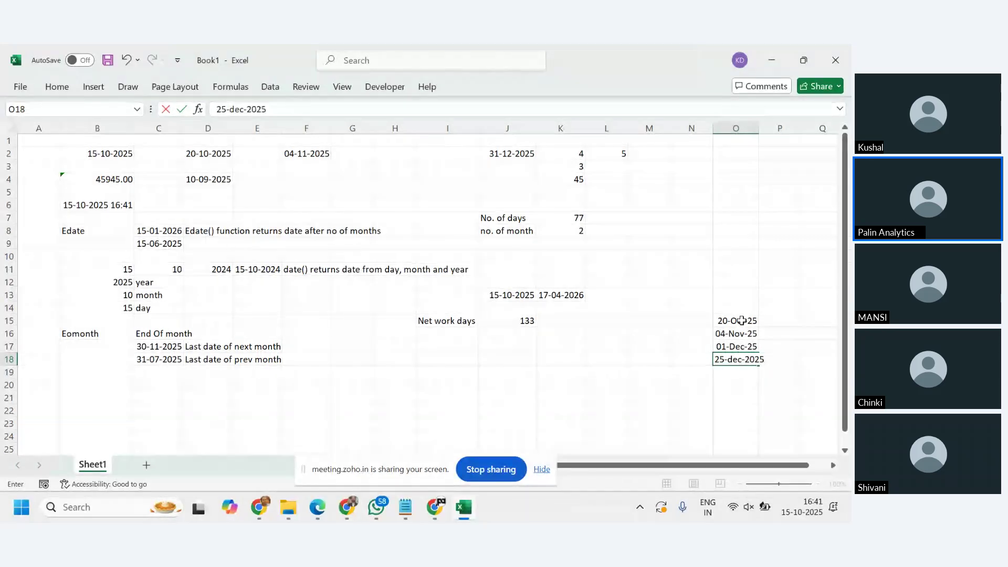
pyautogui.press('Return')
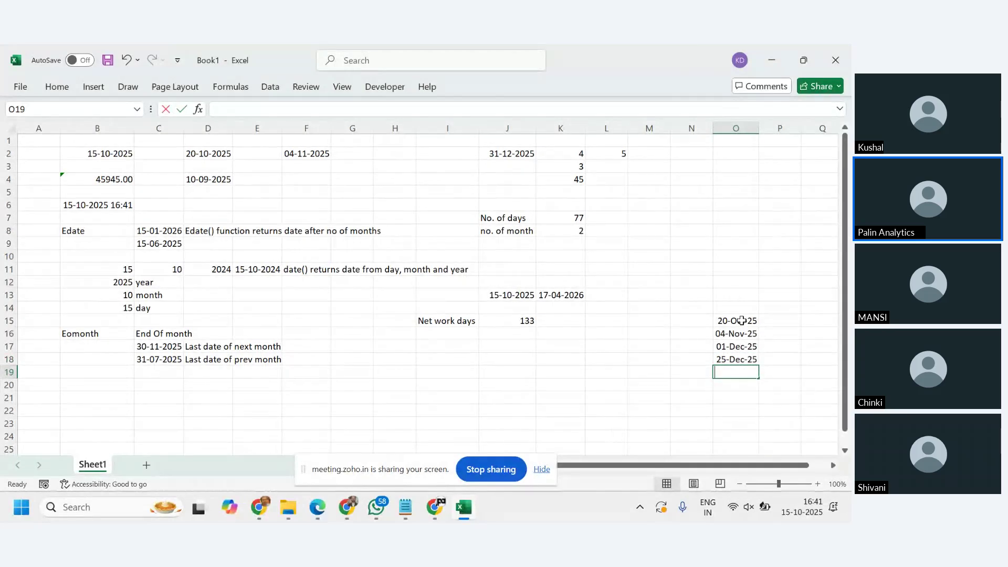
# Complete the date list with 31-dec-2025 in O19.
pyautogui.write('21')
pyautogui.press('BackSpace')
pyautogui.write('31')
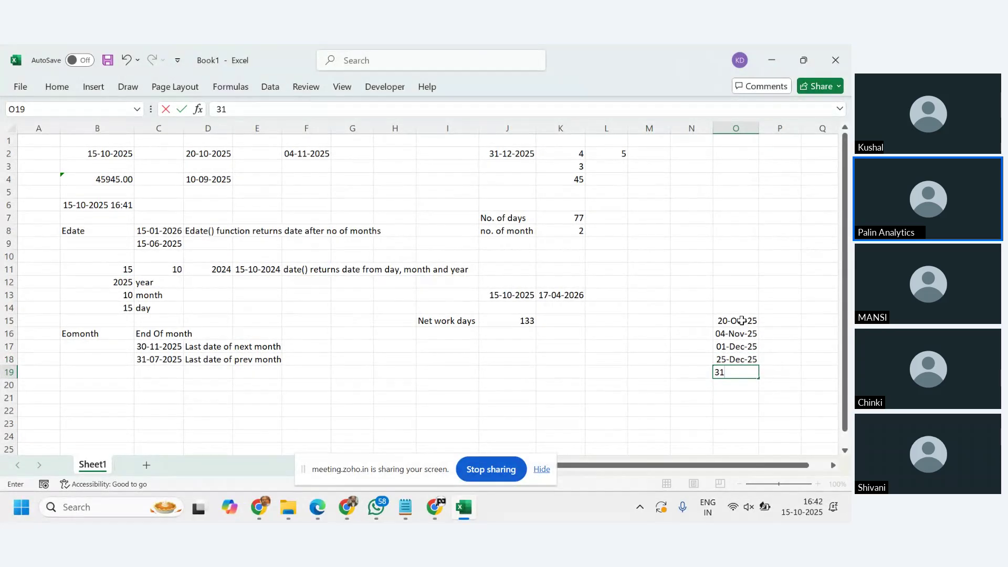
pyautogui.write('-dec-225')
pyautogui.press('BackSpace')
pyautogui.press('BackSpace')
pyautogui.write('2025')
pyautogui.press('Return')
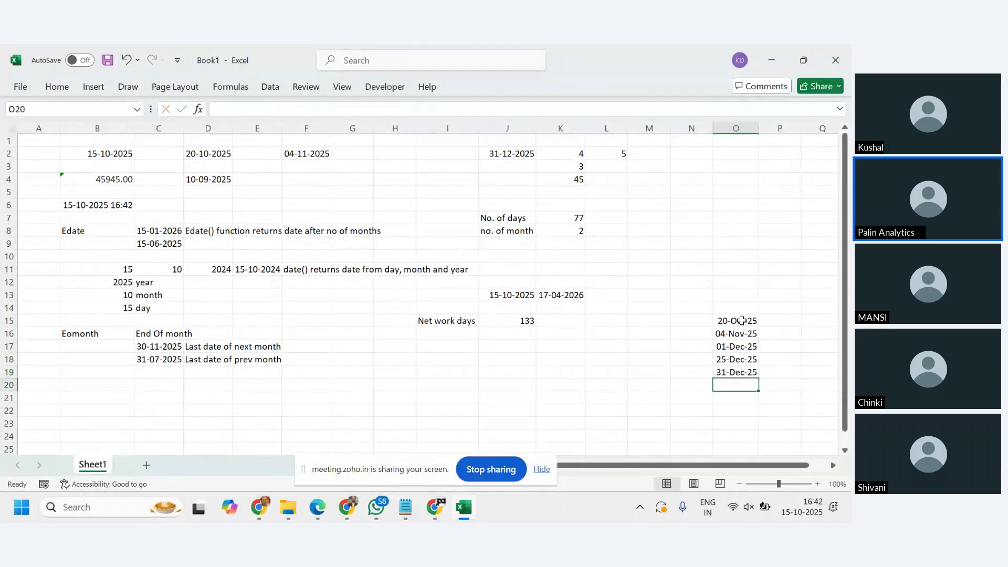
# Select the dates in O15:O19 and check their weekdays in the system calendar from October to December 2025.
pyautogui.moveTo(737, 320); pyautogui.dragTo(747, 373)
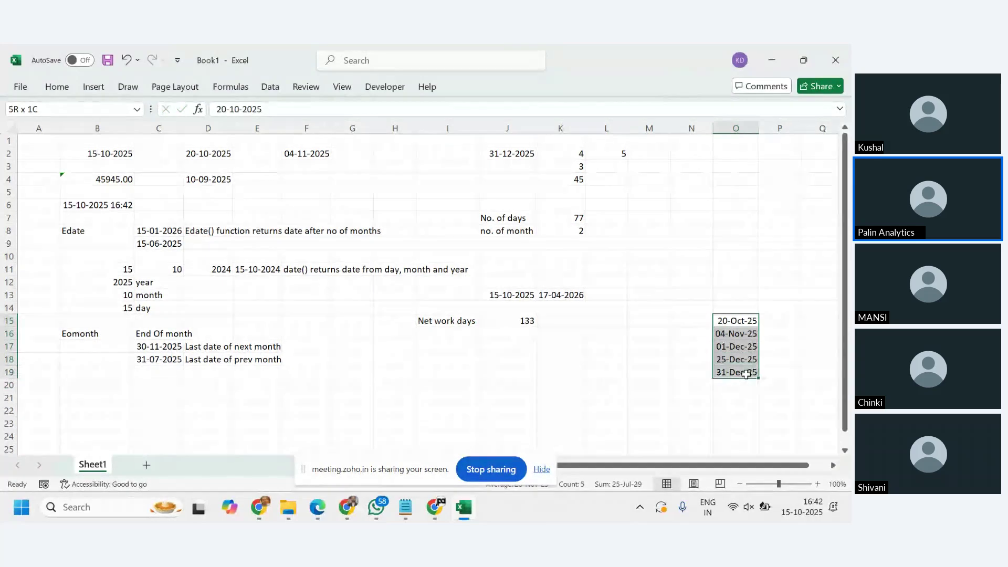
pyautogui.click(809, 519)
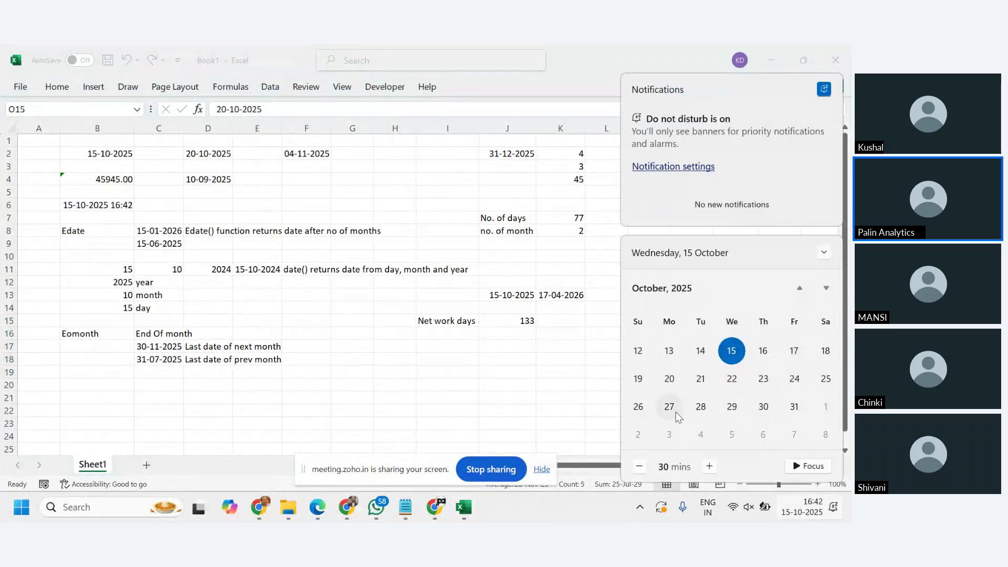
pyautogui.scroll(-1, 817, 373)
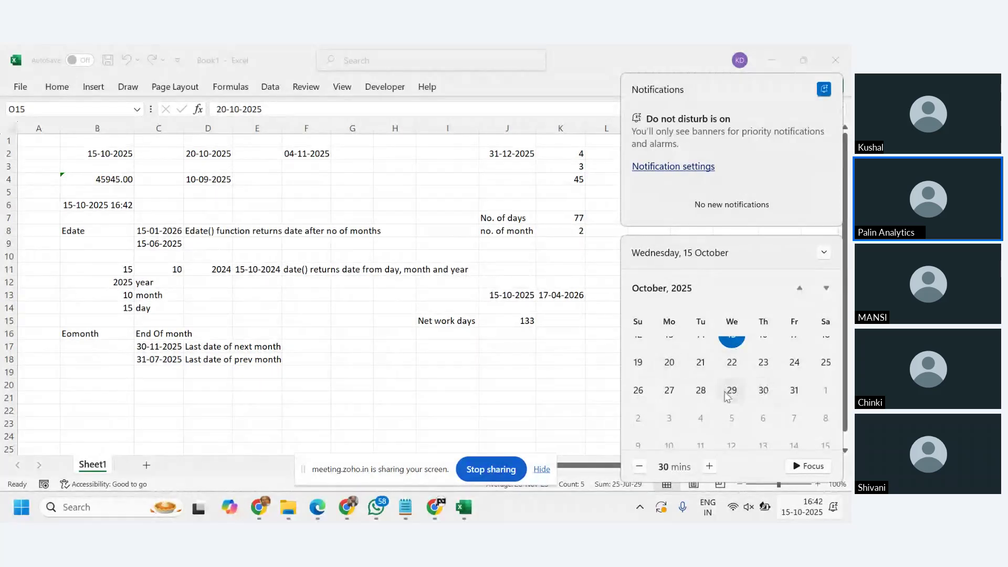
pyautogui.scroll(-2, 802, 418)
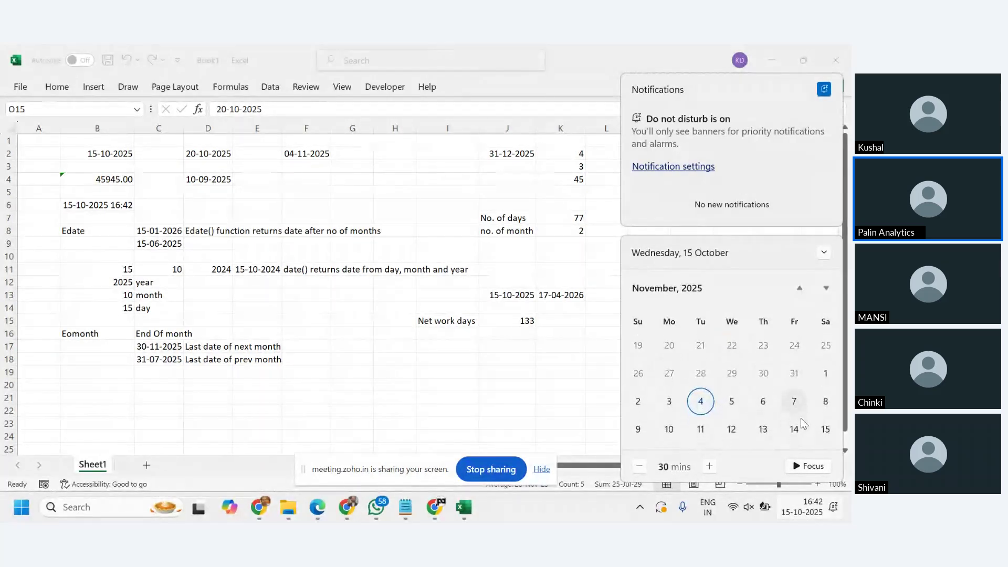
pyautogui.scroll(-2, 672, 424)
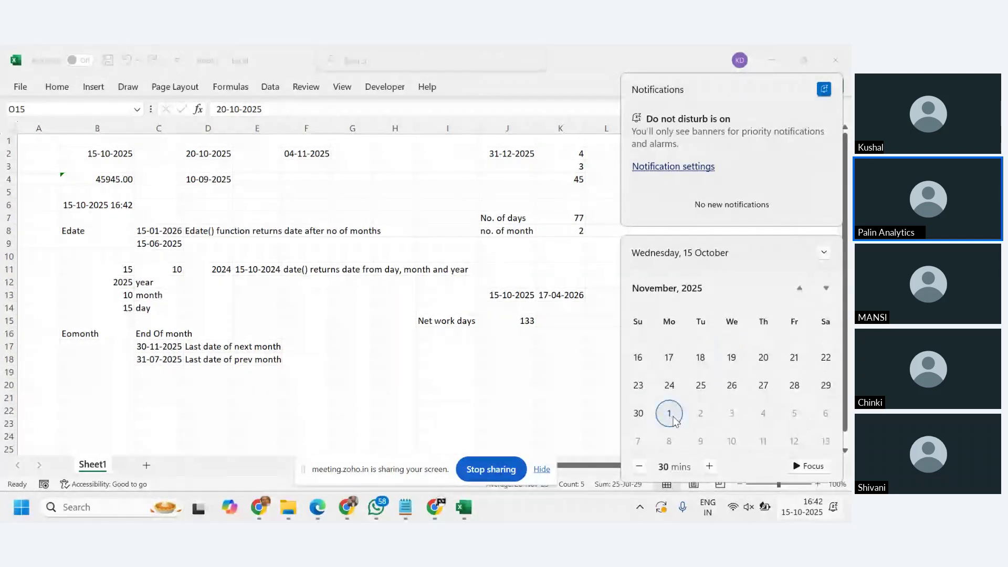
pyautogui.scroll(-2, 672, 417)
pyautogui.scroll(-1, 722, 403)
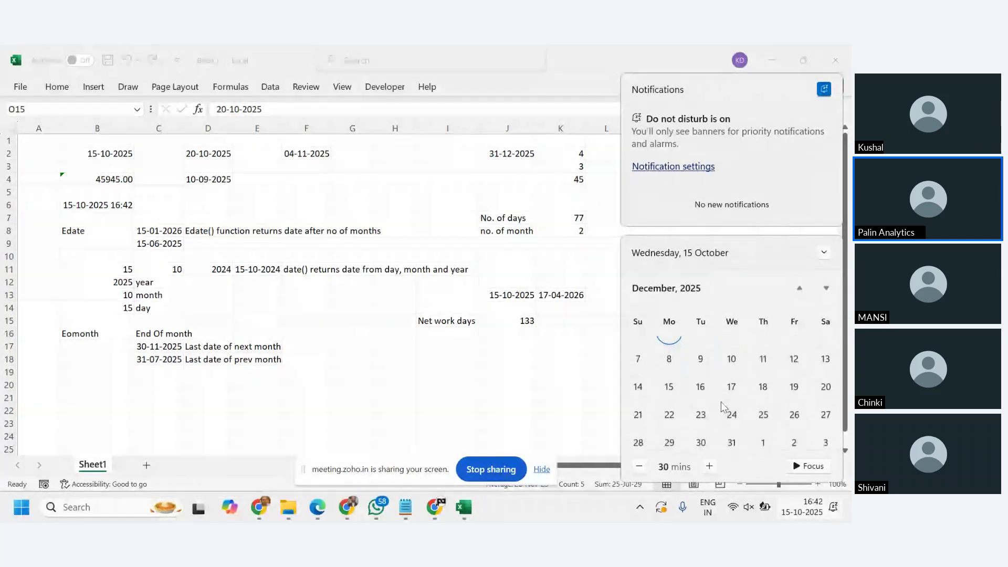
pyautogui.click(765, 417)
pyautogui.press('Escape')
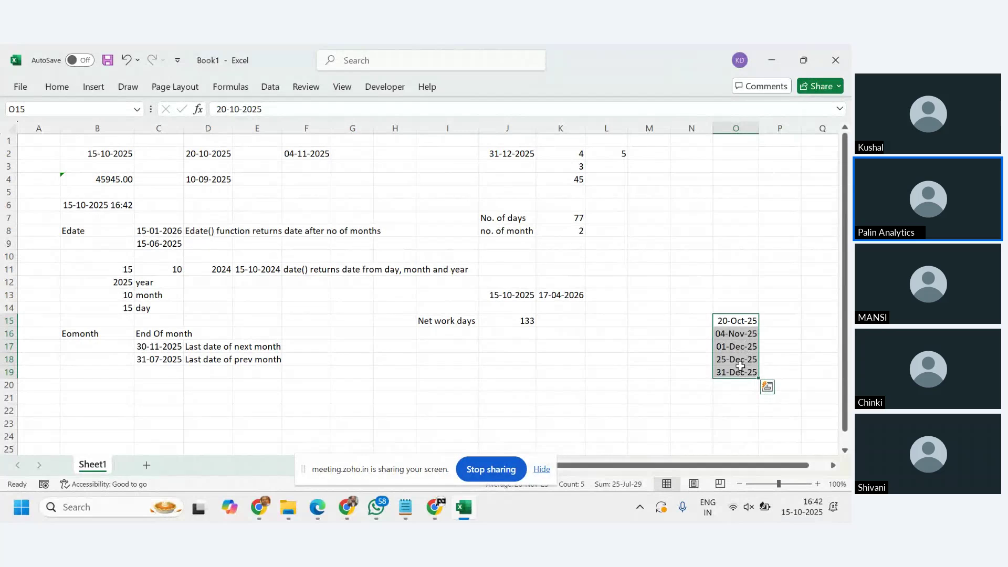
# Look up the November and December 2025 list dates in the system calendar to check their weekdays.
pyautogui.hotkey('alt', 'Tab')
pyautogui.hotkey('alt', 'Tab')
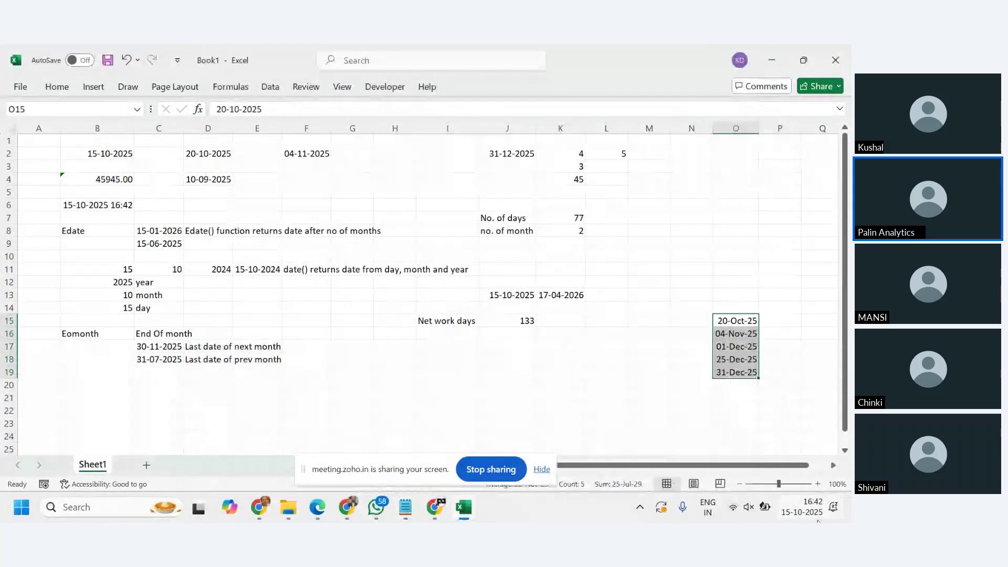
pyautogui.click(802, 507)
pyautogui.scroll(-1, 767, 416)
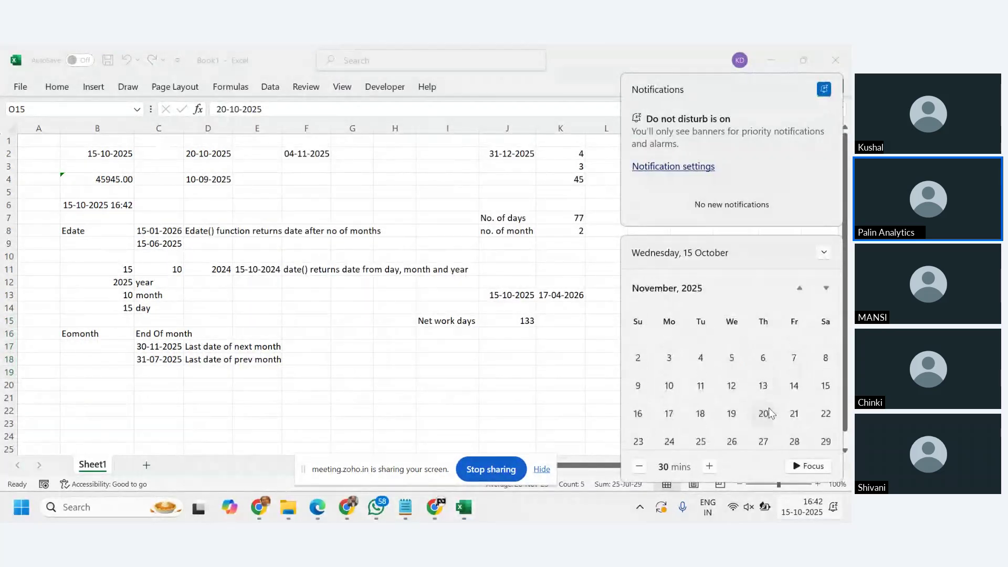
pyautogui.scroll(-1, 769, 409)
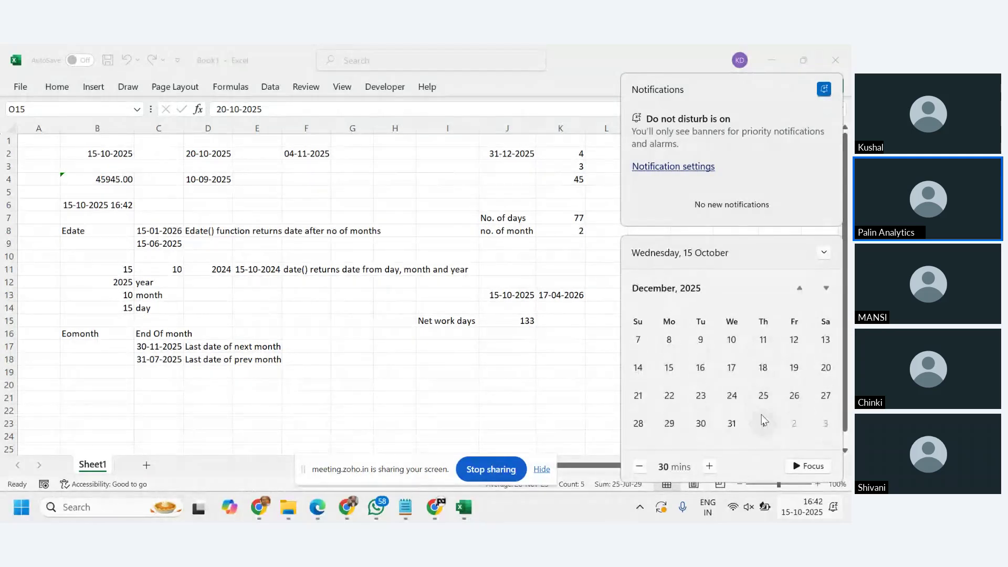
pyautogui.click(733, 427)
pyautogui.click(546, 372)
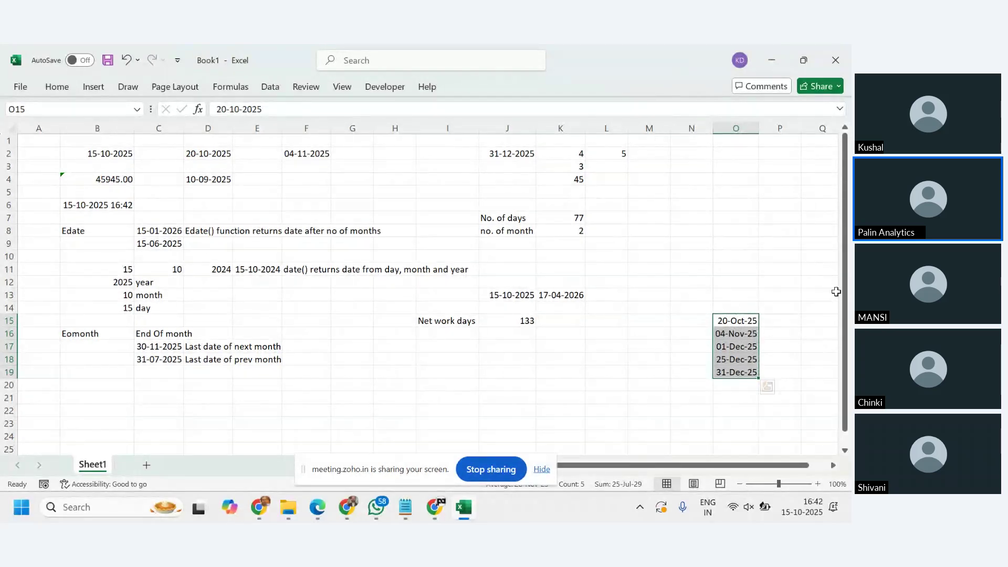
# Define the workbook-level name Holidays for the date list in O15:O19.
pyautogui.click(650, 317)
pyautogui.moveTo(740, 322); pyautogui.dragTo(743, 369)
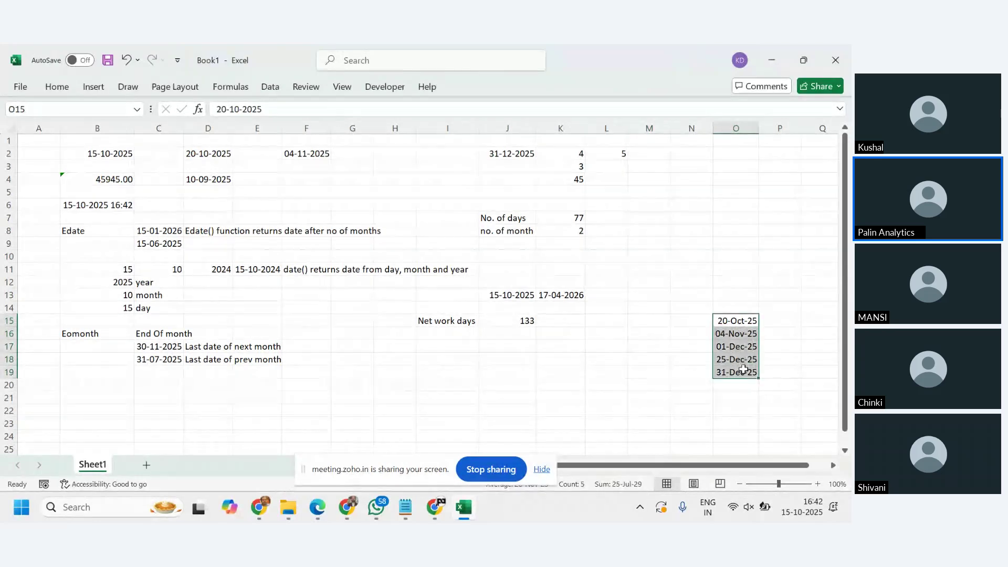
pyautogui.click(237, 91)
pyautogui.click(391, 128)
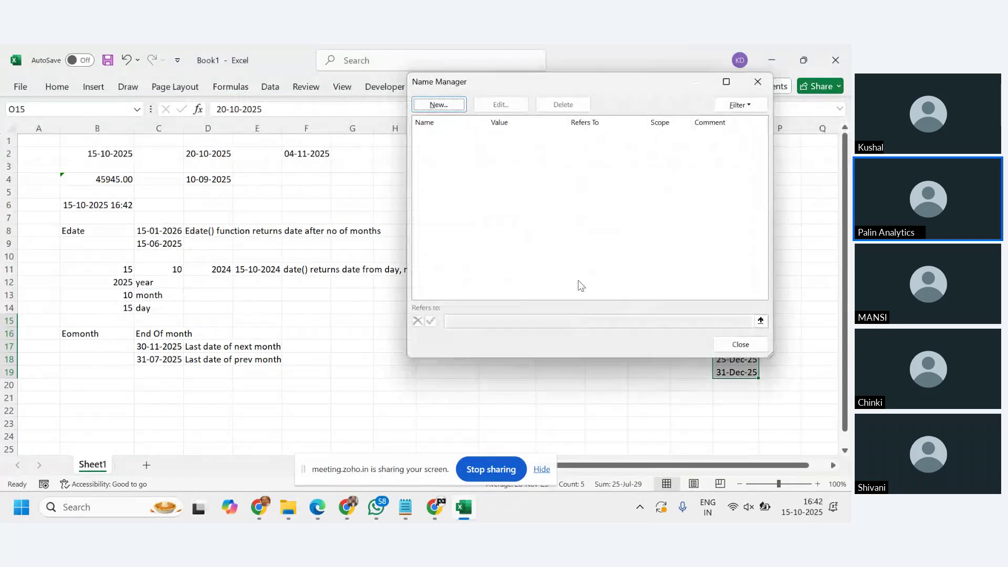
pyautogui.click(450, 107)
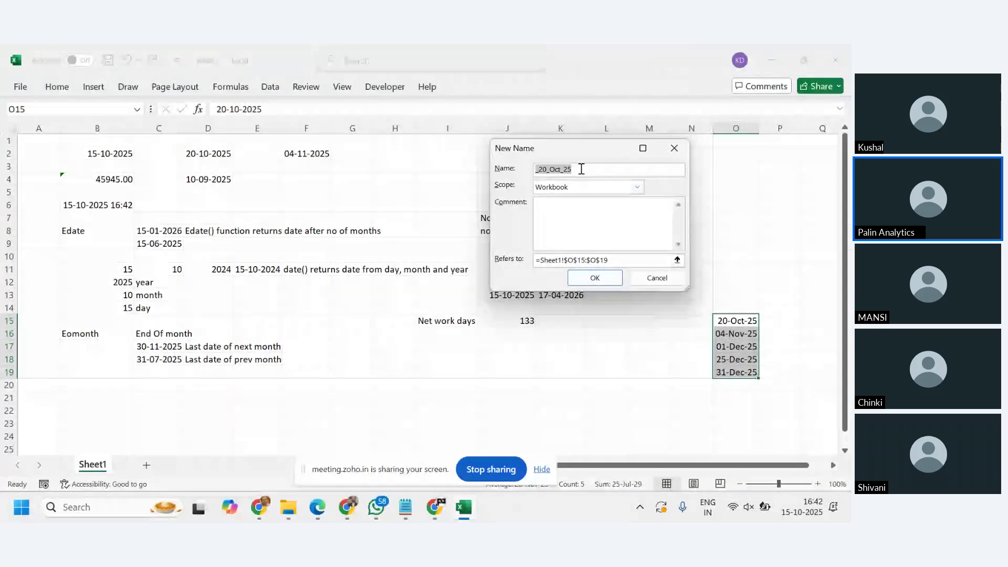
pyautogui.write('Holidays')
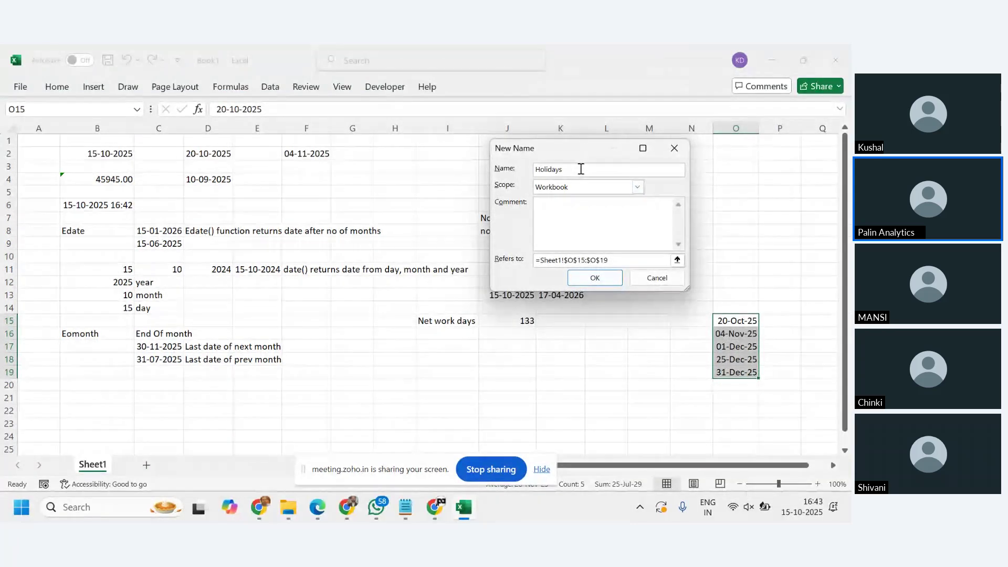
pyautogui.click(596, 279)
pyautogui.click(740, 342)
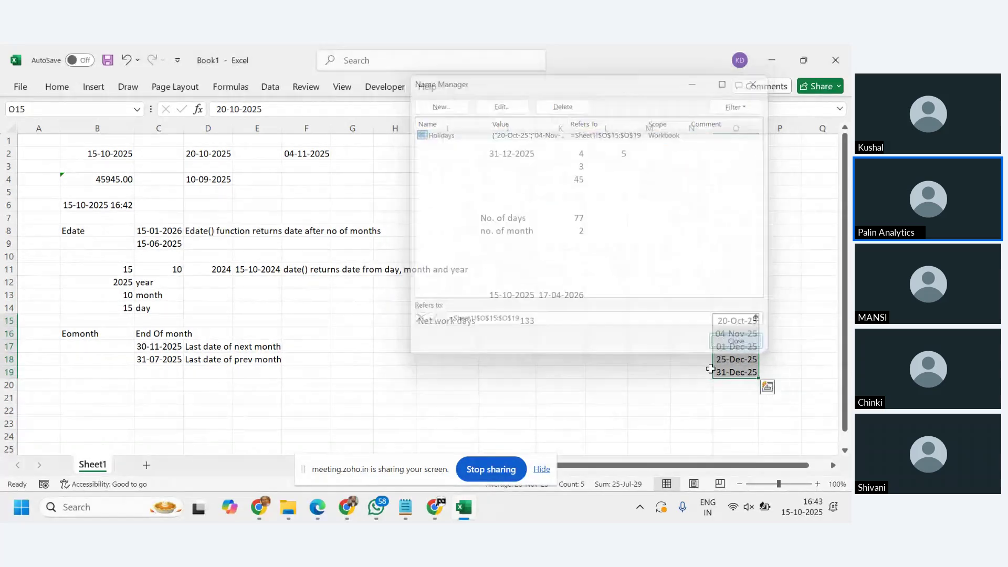
pyautogui.click(691, 385)
# Enter a NETWORKDAYS formula in J16 with J13 as start date, K13 as end date and ho as the holidays argument.
pyautogui.click(519, 339)
pyautogui.write('=')
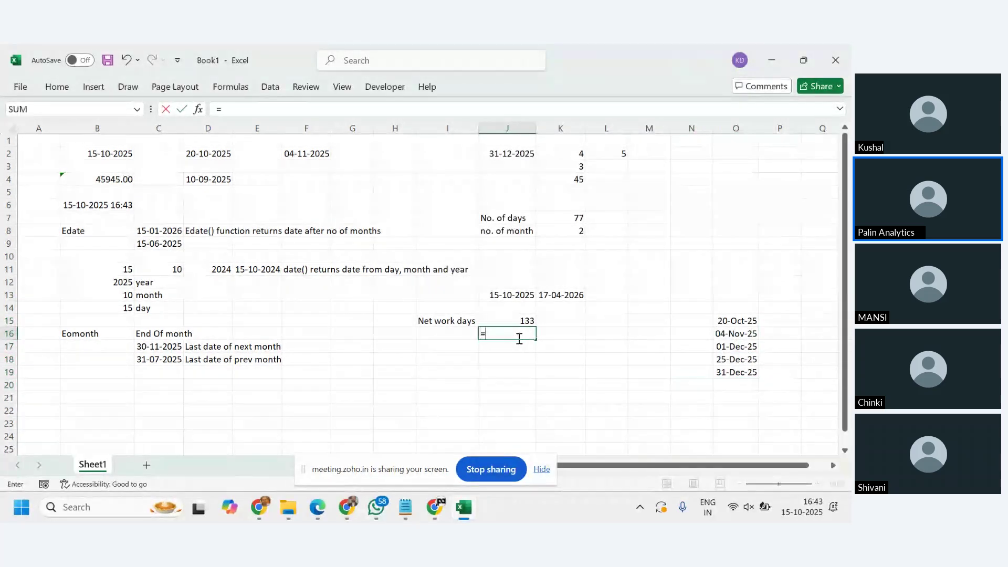
pyautogui.write('etwo')
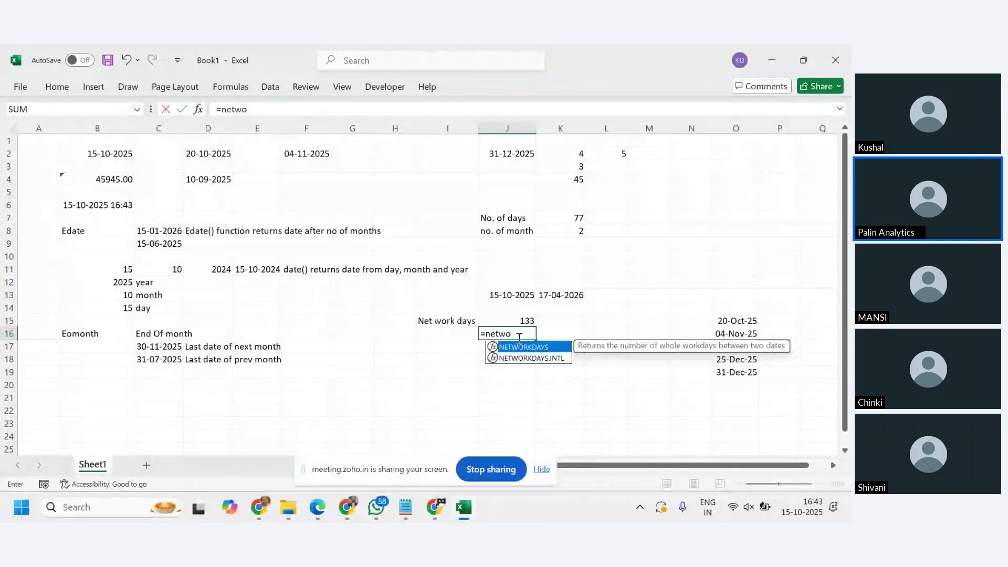
pyautogui.press('Tab')
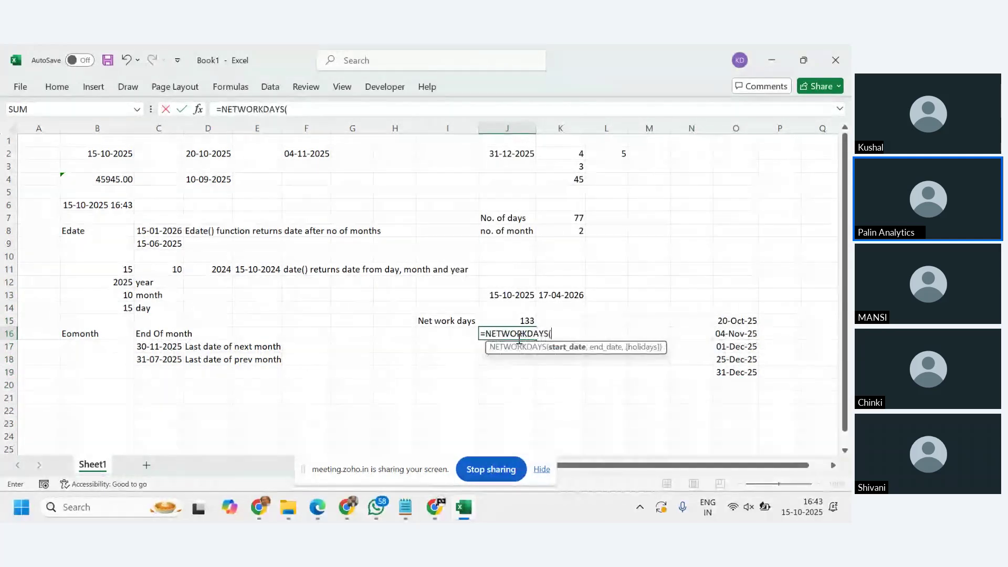
pyautogui.click(514, 294)
pyautogui.write(',')
pyautogui.click(563, 293)
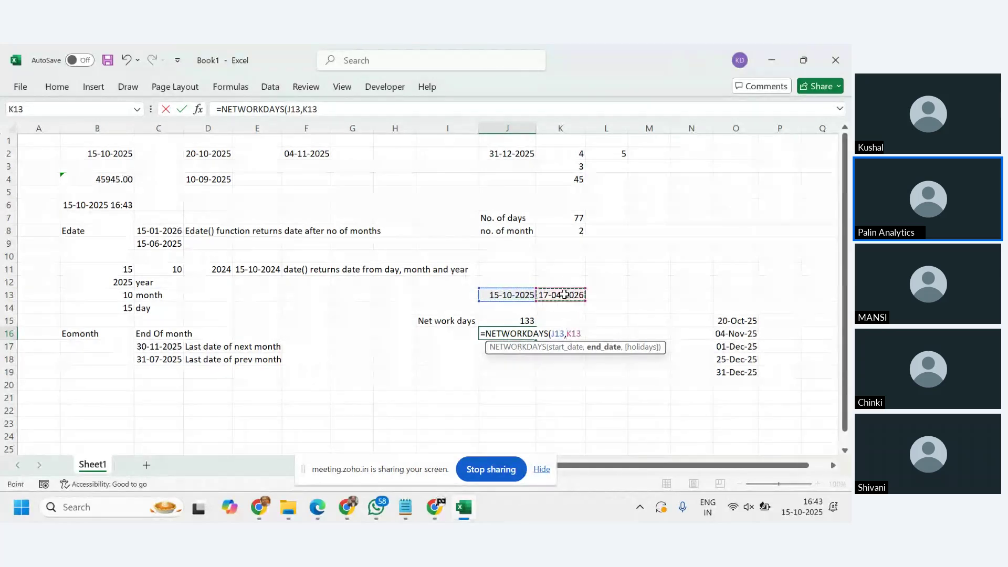
pyautogui.write(',')
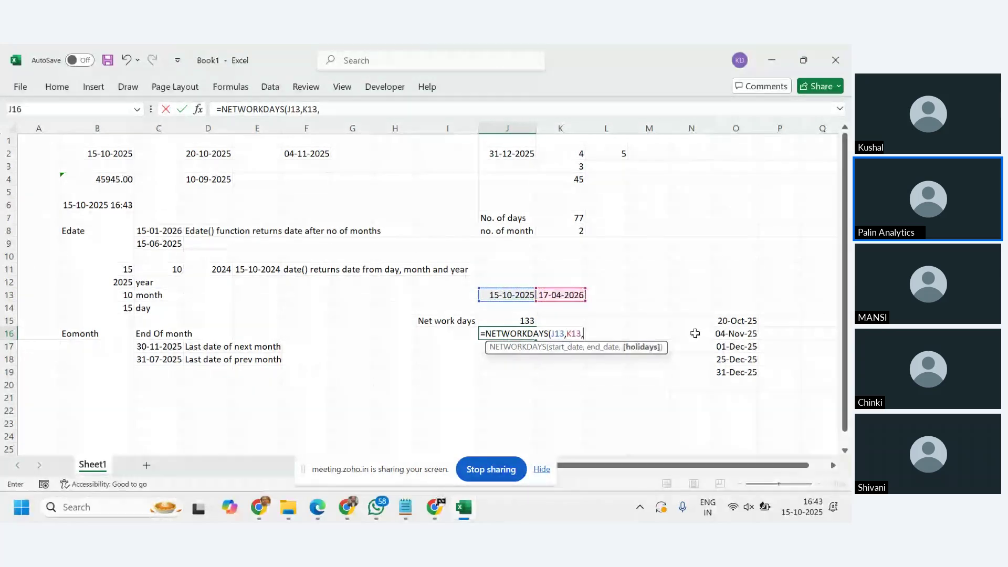
pyautogui.write('ho')
pyautogui.press('Return')
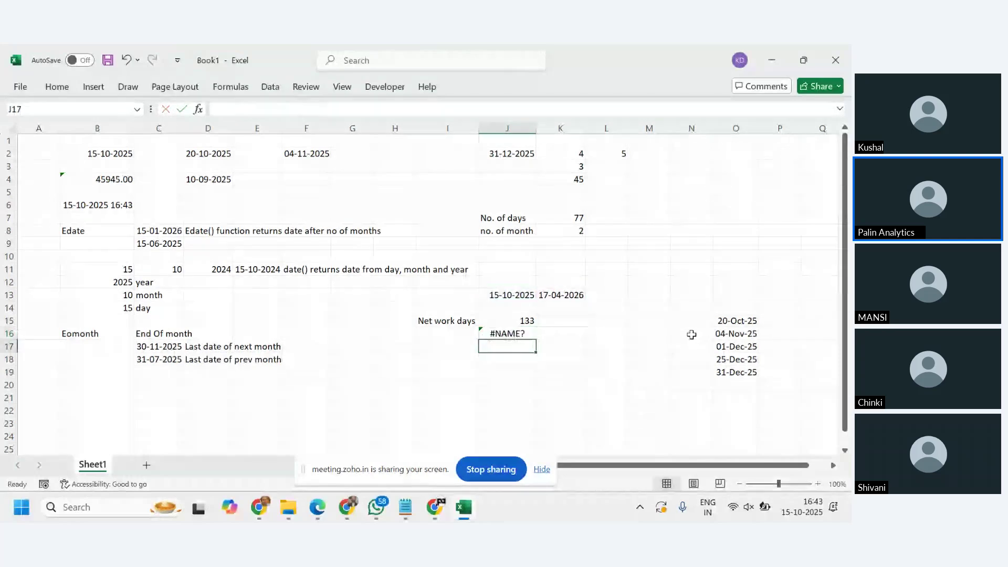
# Correct the holidays argument in J16 so the formula reads =NETWORKDAYS(J13,K13,Holidays).
pyautogui.click(504, 334)
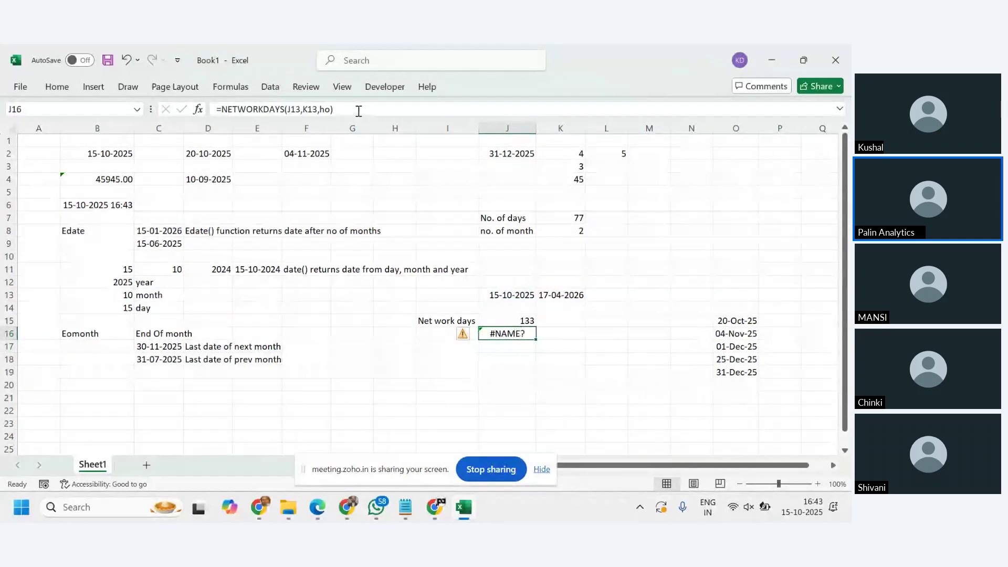
pyautogui.click(330, 109)
pyautogui.press('BackSpace')
pyautogui.press('BackSpace')
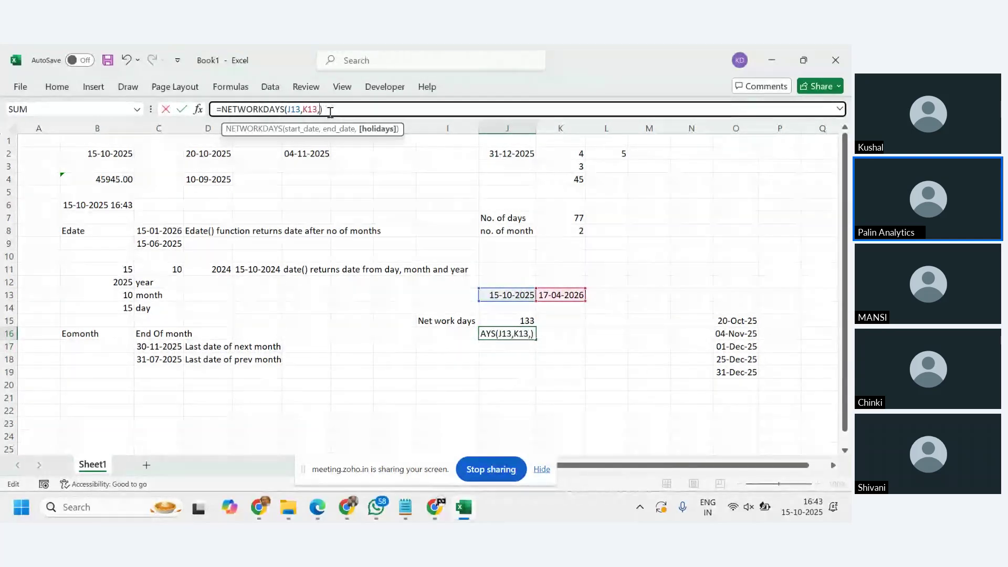
pyautogui.write('Holidays')
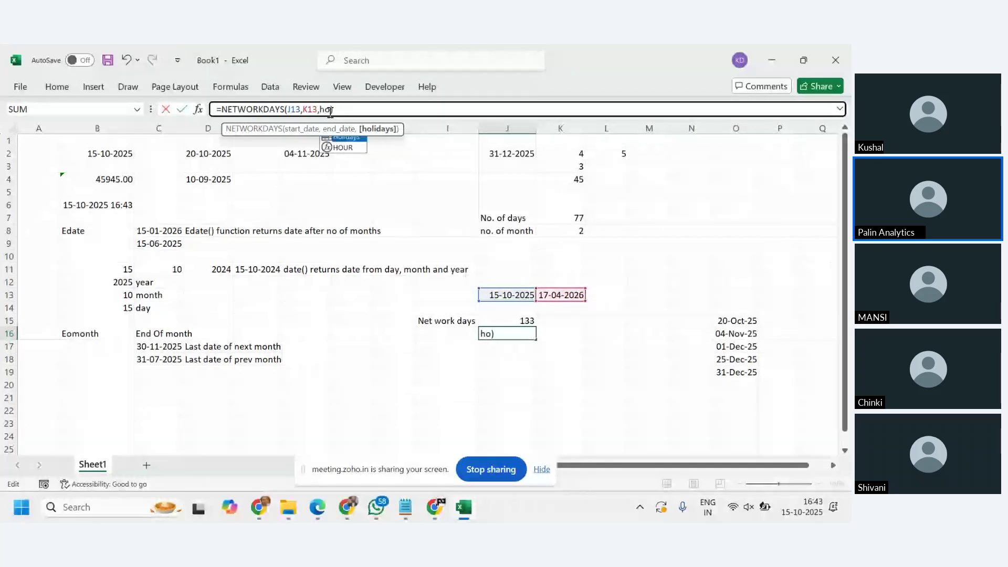
pyautogui.press('Return')
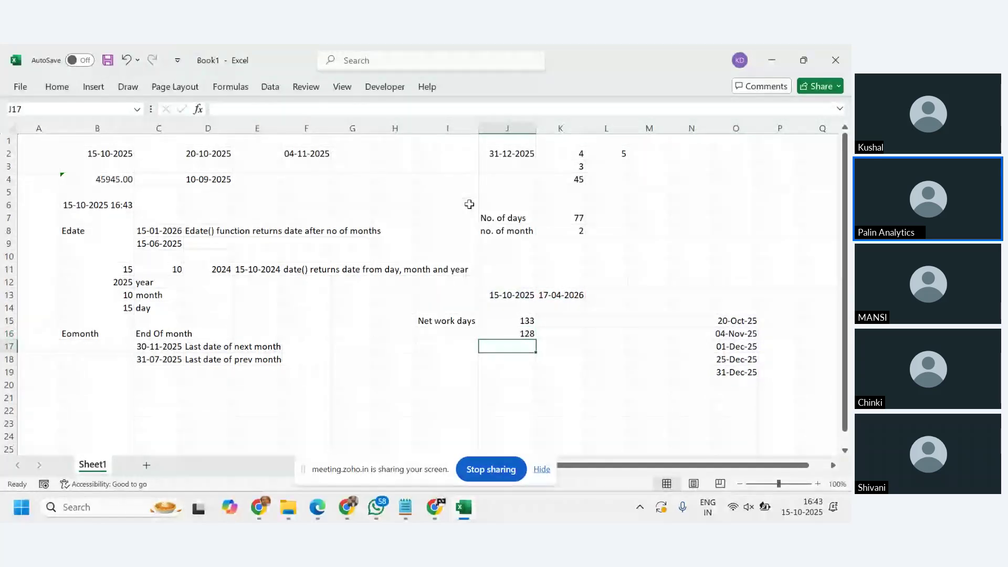
# Compare the NETWORKDAYS formulas in J15 and J16 against the holiday dates in O15:O19.
pyautogui.press('Up')
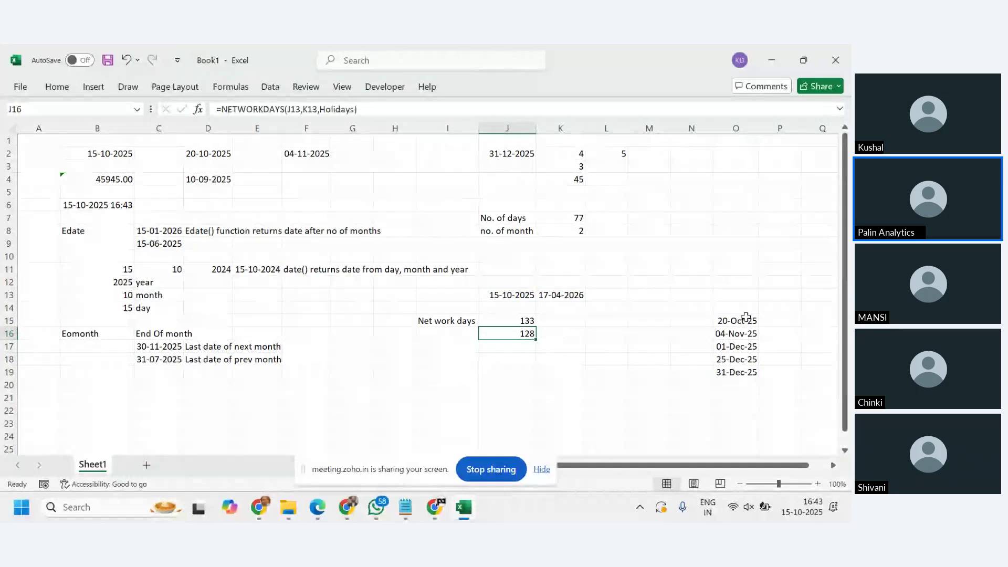
pyautogui.moveTo(746, 317); pyautogui.dragTo(745, 372)
pyautogui.click(522, 333)
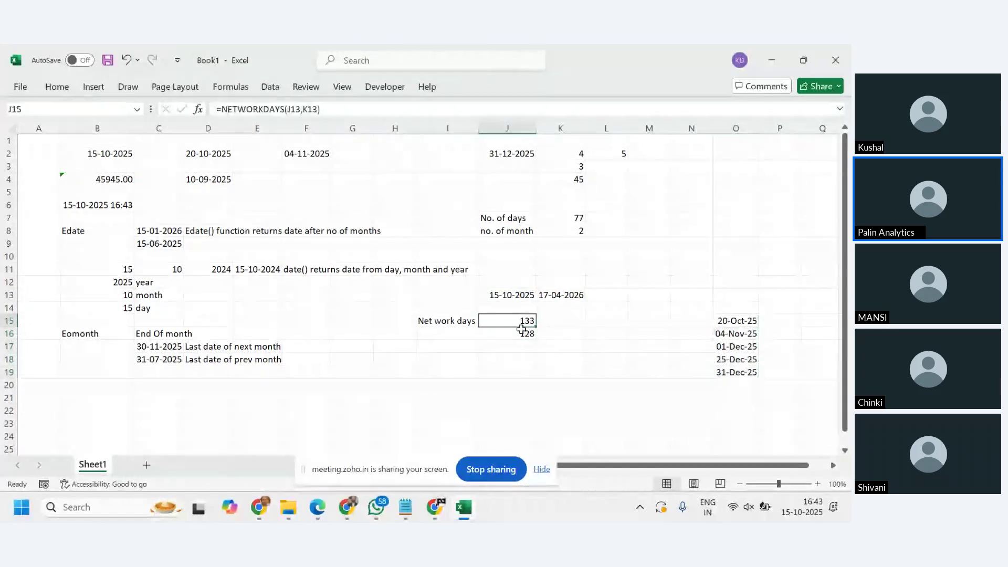
# Label the holiday-adjusted result in I16 with text beginning "Network days".
pyautogui.click(463, 336)
pyautogui.write('Netw')
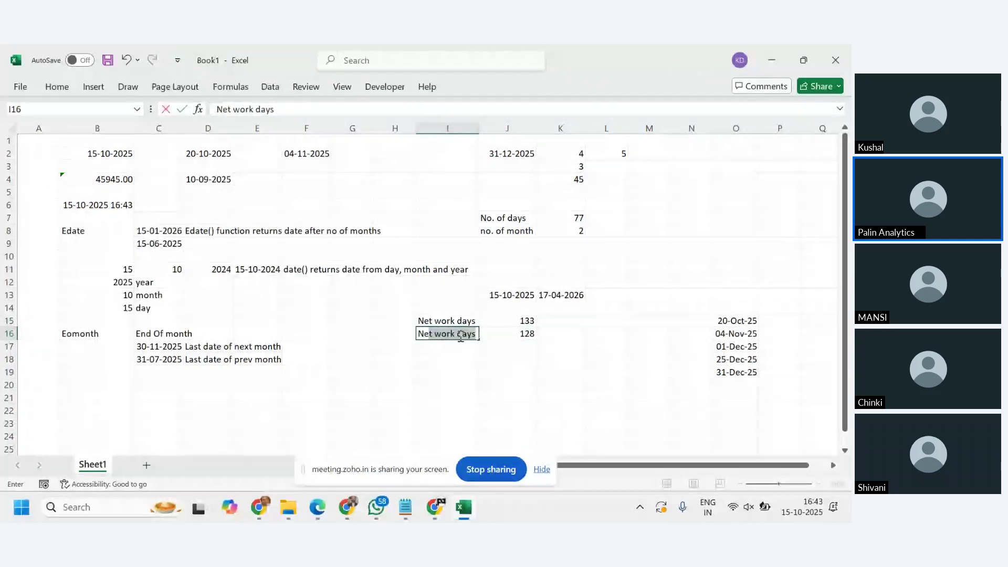
pyautogui.write('i')
pyautogui.press('BackSpace')
pyautogui.write('ork days')
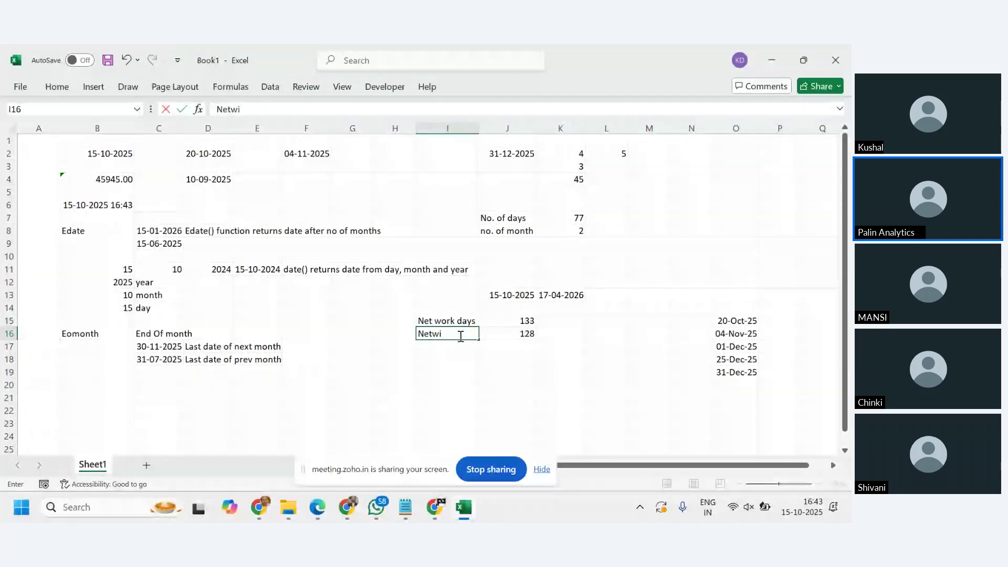
# Complete the label in I16 as "Network days considering holidays" and widen column I to fit its text.
pyautogui.write(' e')
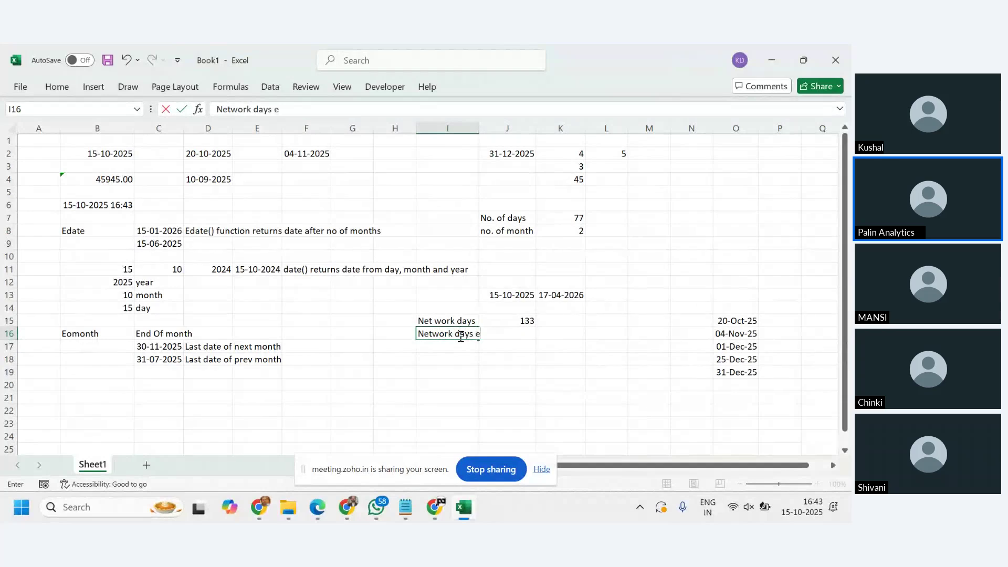
pyautogui.press('BackSpace')
pyautogui.write('considering ho')
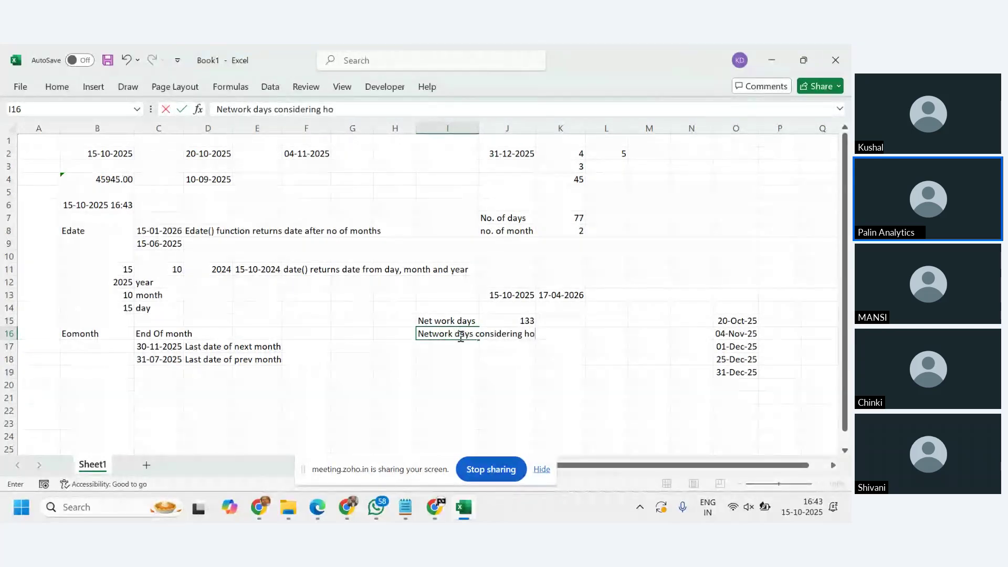
pyautogui.write('liday')
pyautogui.press('Return')
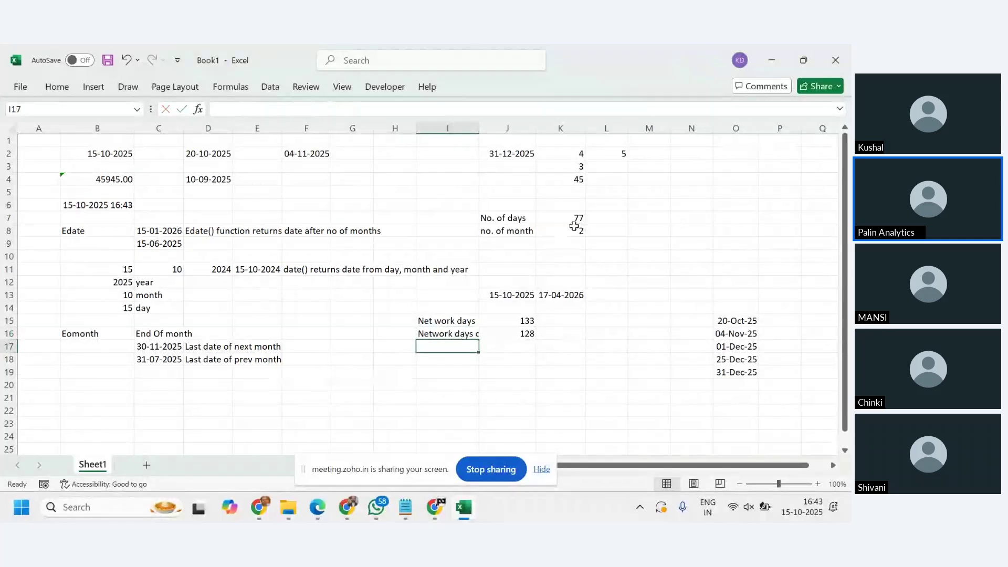
pyautogui.doubleClick(478, 128)
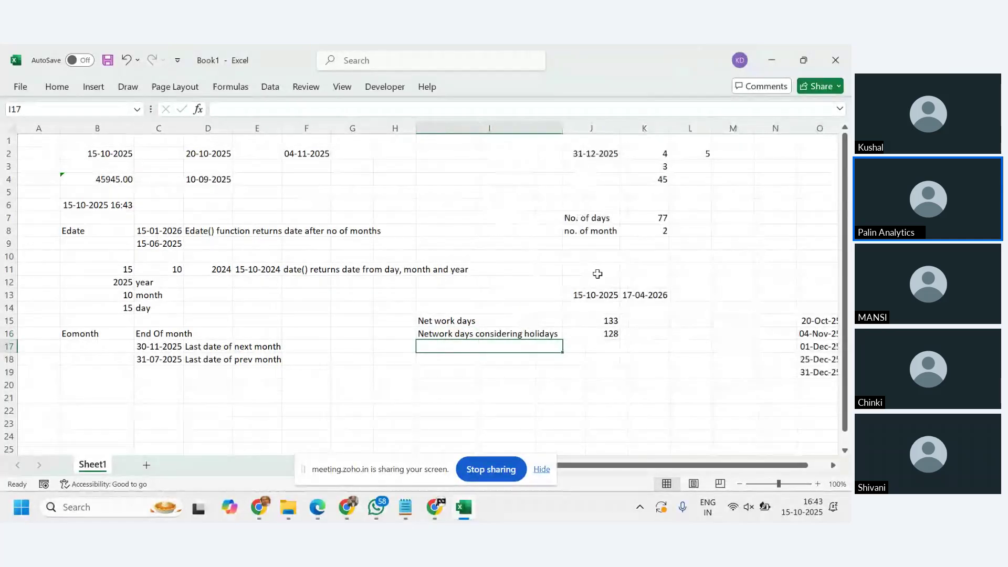
# Examine the NETWORKDAYS formulas in J15 and J16, comparing their arguments and the holiday dates in O15:O19.
pyautogui.moveTo(736, 464); pyautogui.dragTo(755, 463)
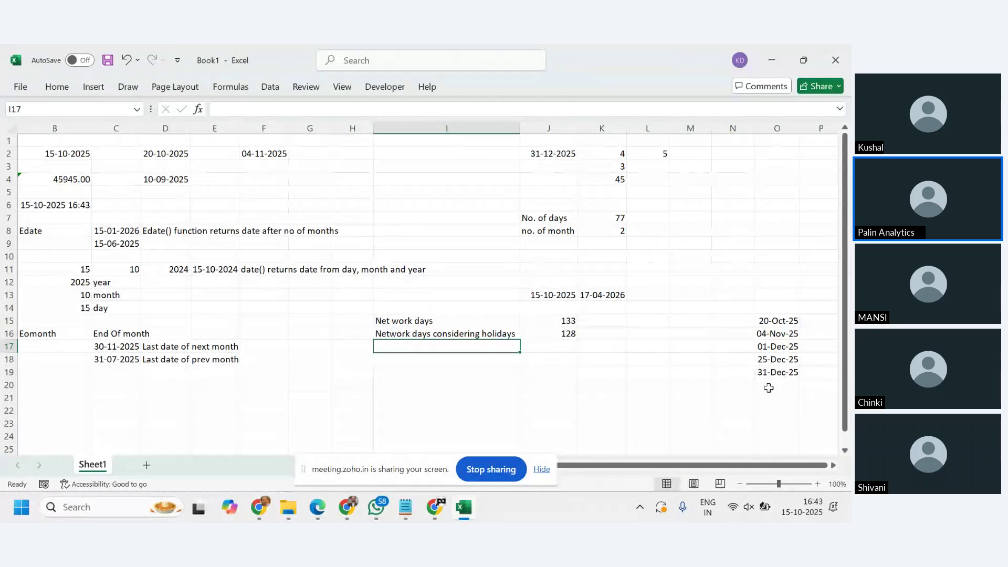
pyautogui.click(556, 322)
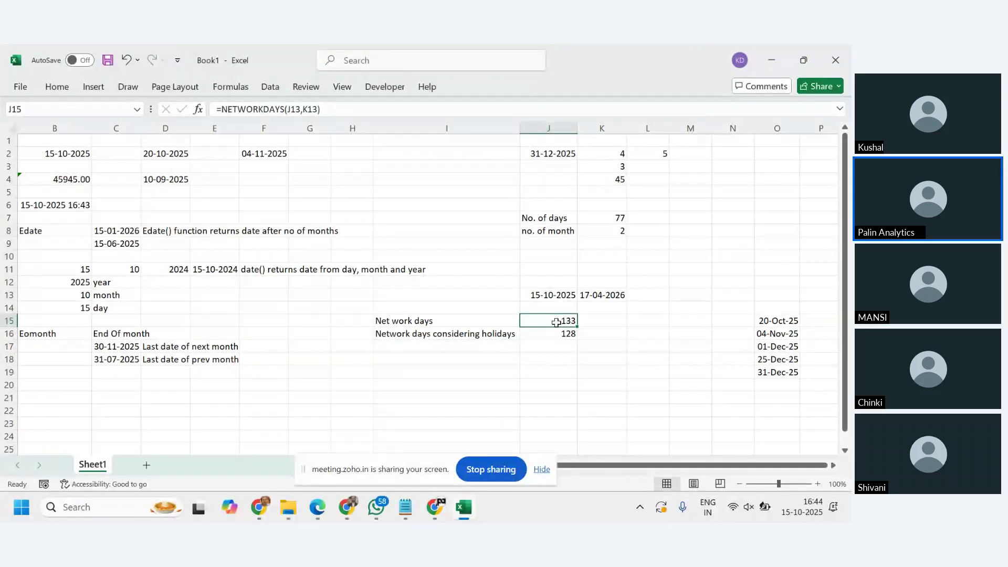
pyautogui.click(555, 334)
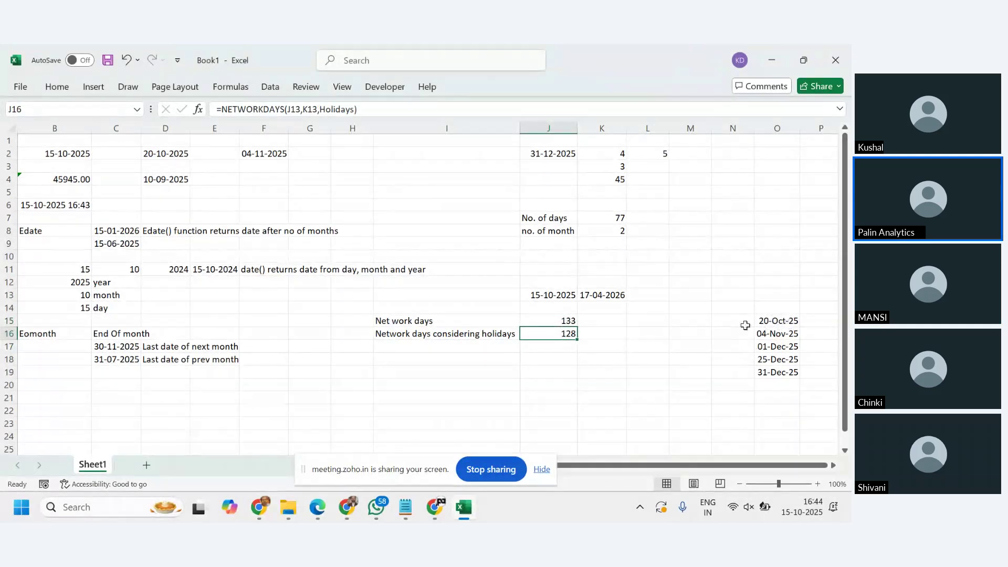
pyautogui.click(562, 323)
pyautogui.moveTo(291, 109); pyautogui.dragTo(314, 110)
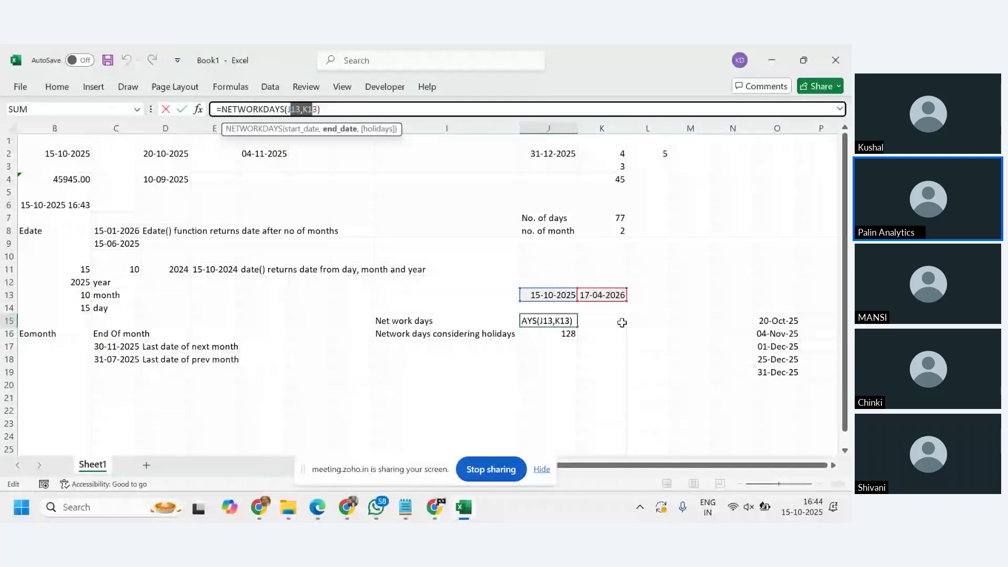
pyautogui.press('Escape')
pyautogui.click(563, 333)
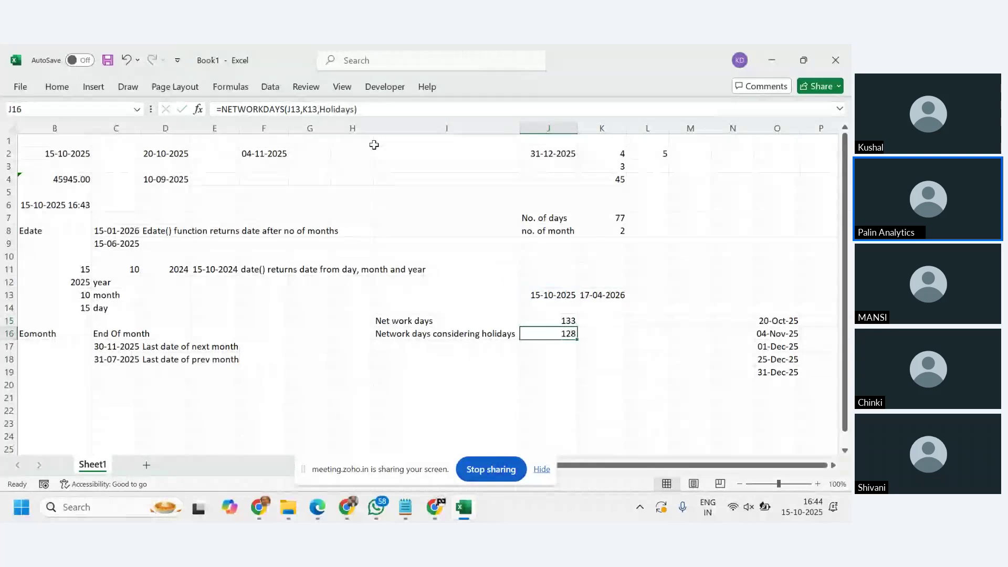
pyautogui.click(352, 109)
pyautogui.press('Escape')
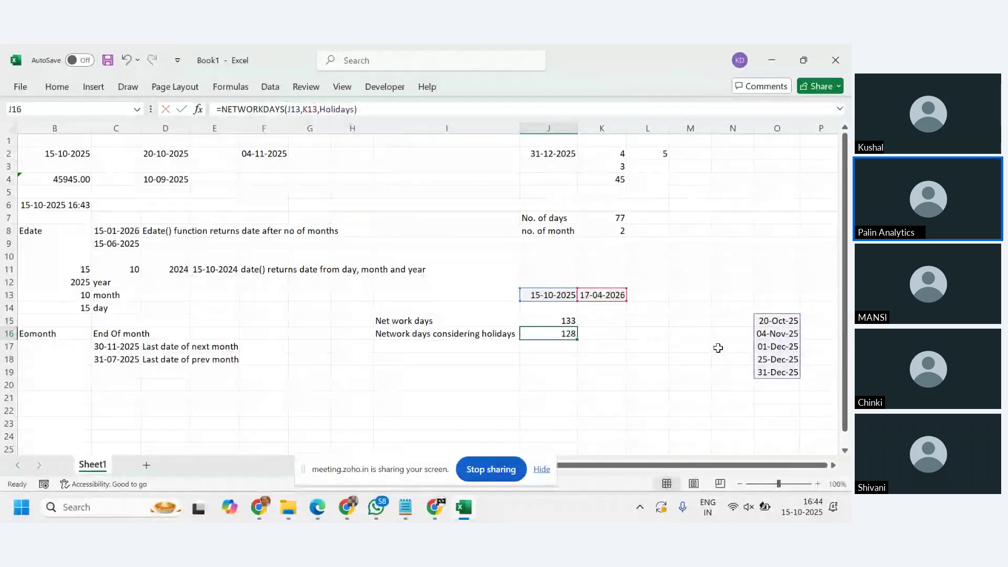
pyautogui.click(778, 321)
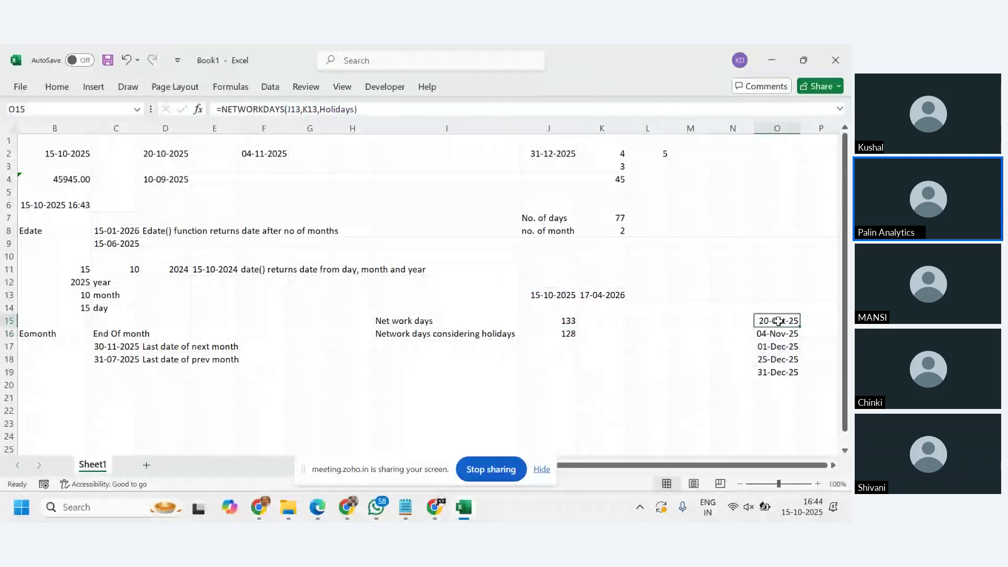
pyautogui.moveTo(779, 321); pyautogui.dragTo(786, 373)
pyautogui.click(230, 88)
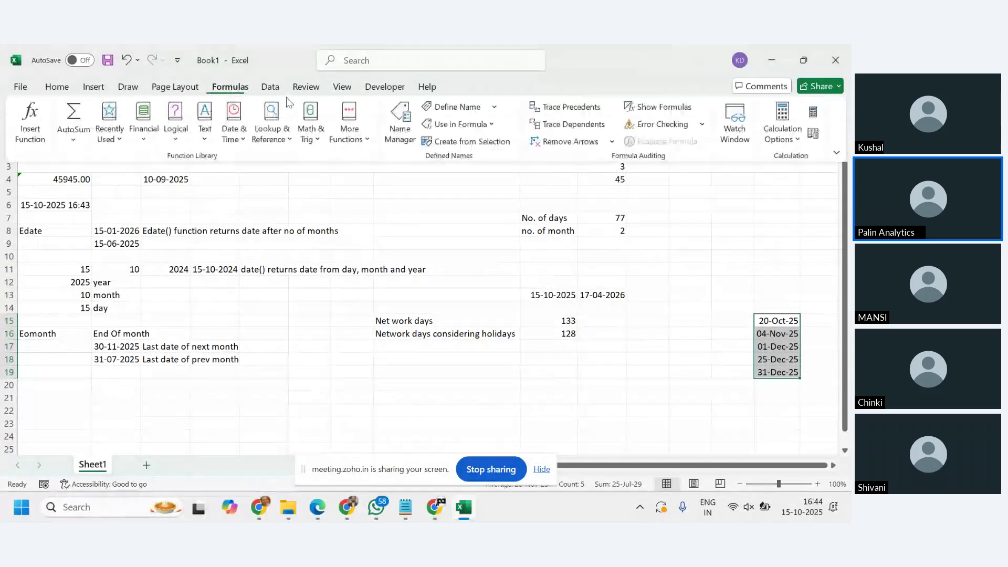
pyautogui.click(595, 271)
pyautogui.click(610, 409)
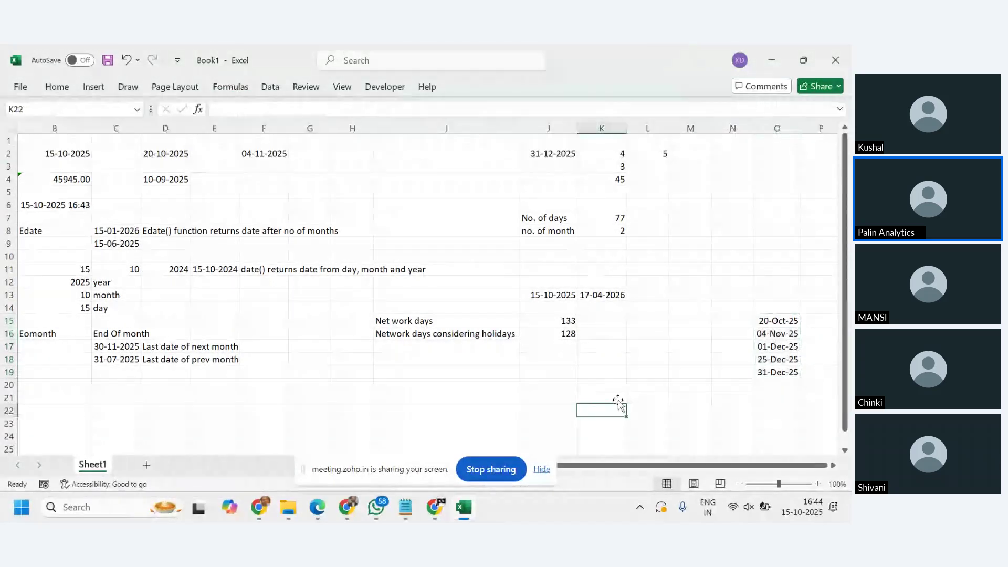
# Re-enter the holidays argument of the NETWORKDAYS formula in J16 using the named range Holidays.
pyautogui.click(559, 334)
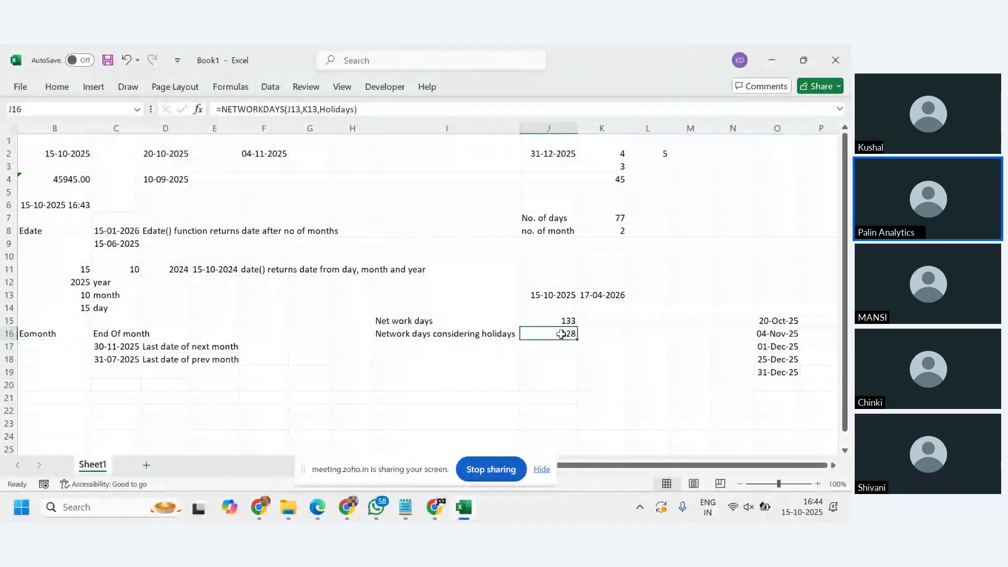
pyautogui.doubleClick(538, 334)
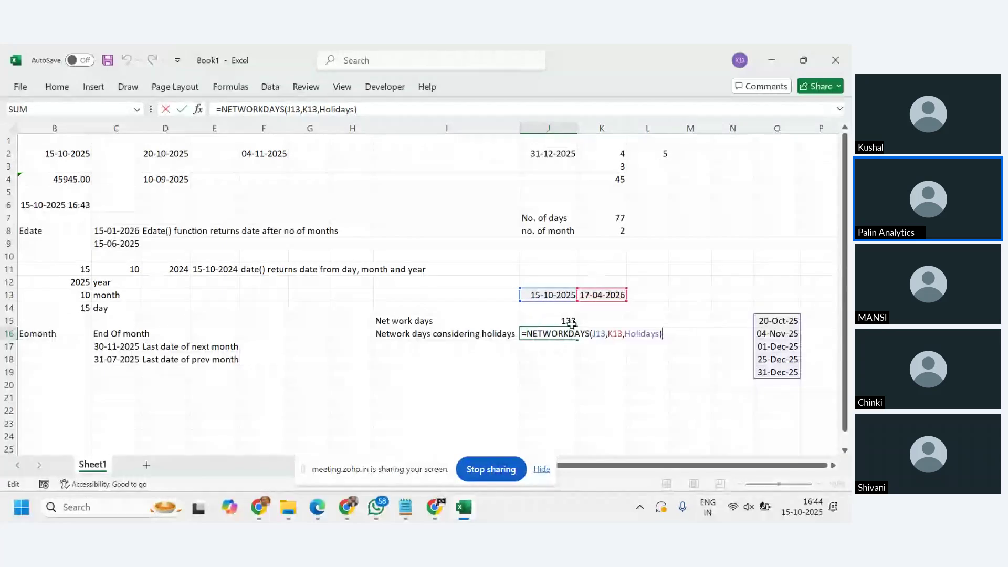
pyautogui.click(660, 335)
pyautogui.press('BackSpace')
pyautogui.press('BackSpace')
pyautogui.press('BackSpace')
pyautogui.press('BackSpace')
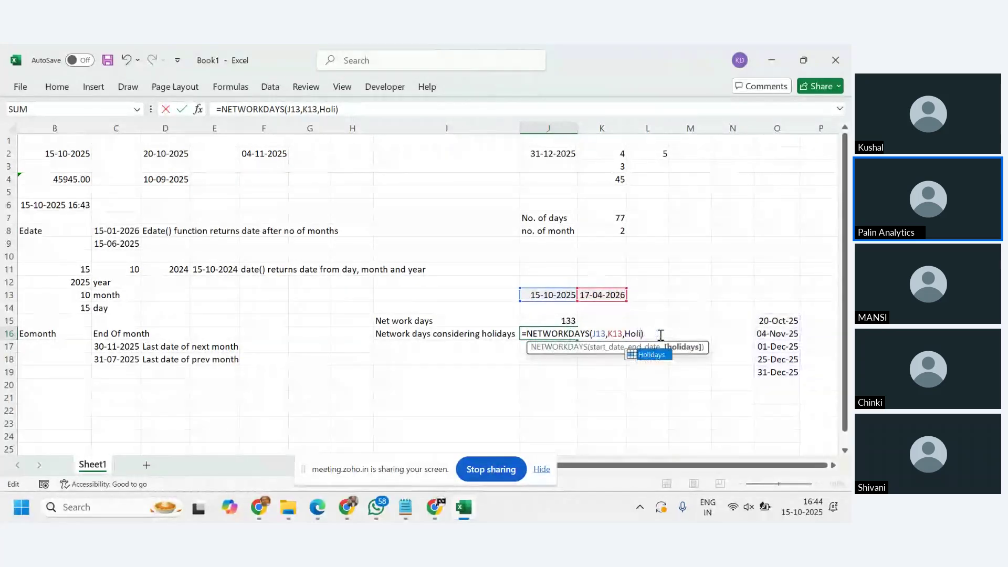
pyautogui.press('BackSpace')
pyautogui.press('BackSpace')
pyautogui.press('BackSpace')
pyautogui.press('BackSpace')
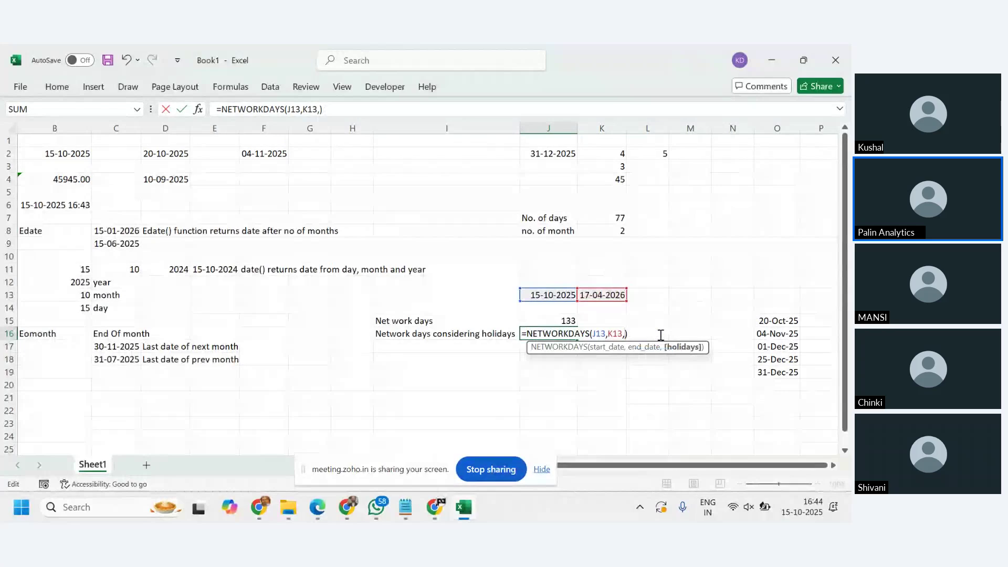
pyautogui.write('hi')
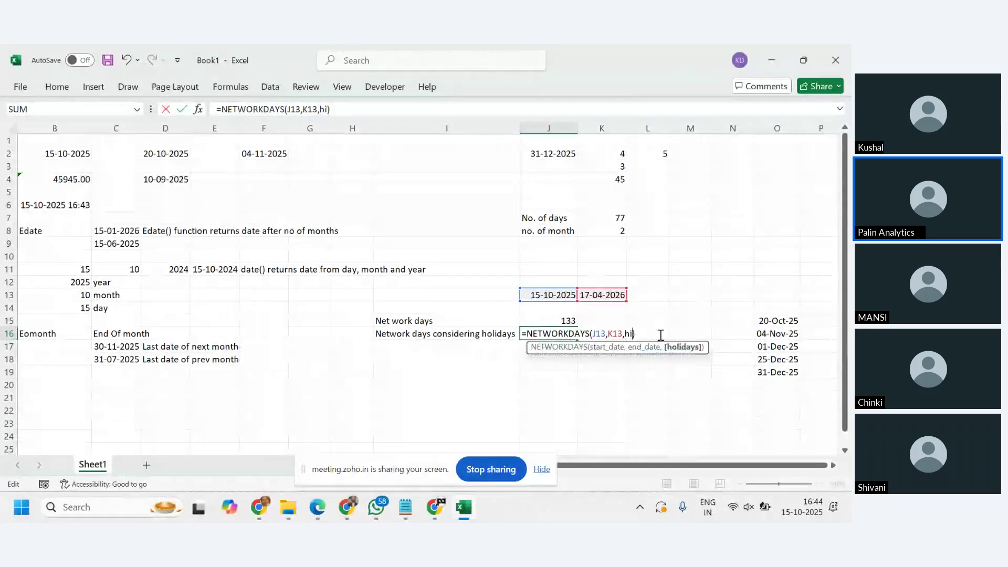
pyautogui.press('BackSpace')
pyautogui.write('ol')
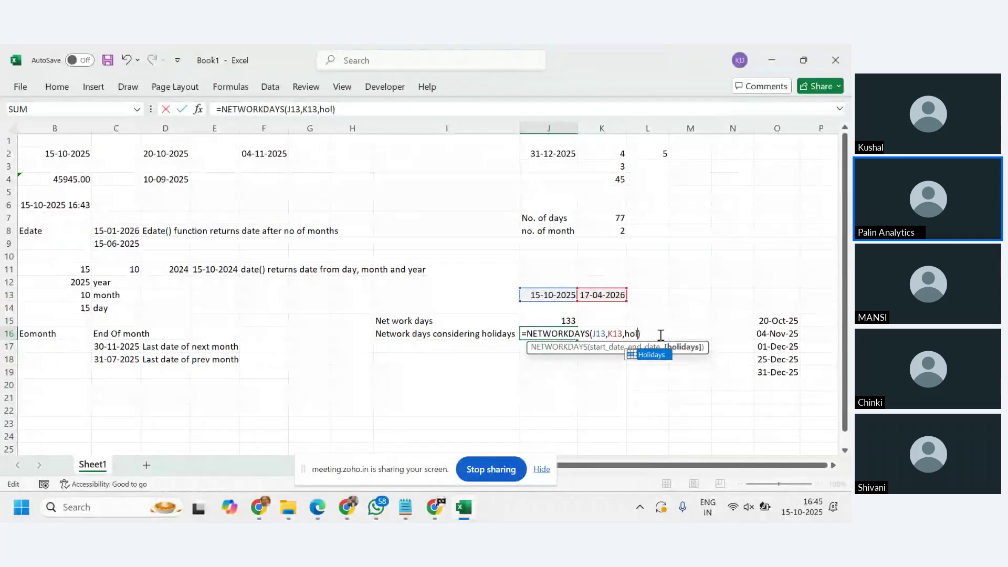
pyautogui.press('Tab')
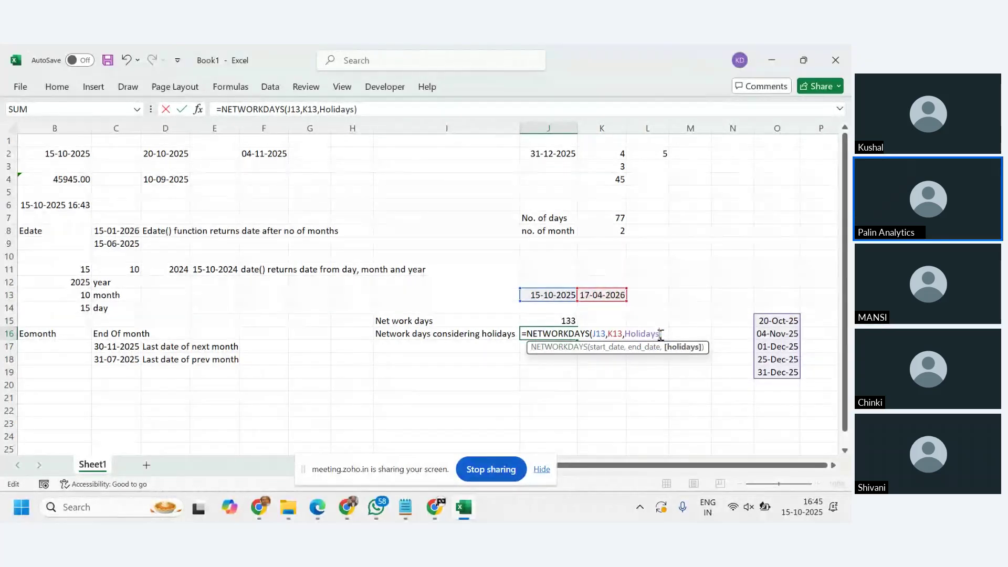
pyautogui.press('Return')
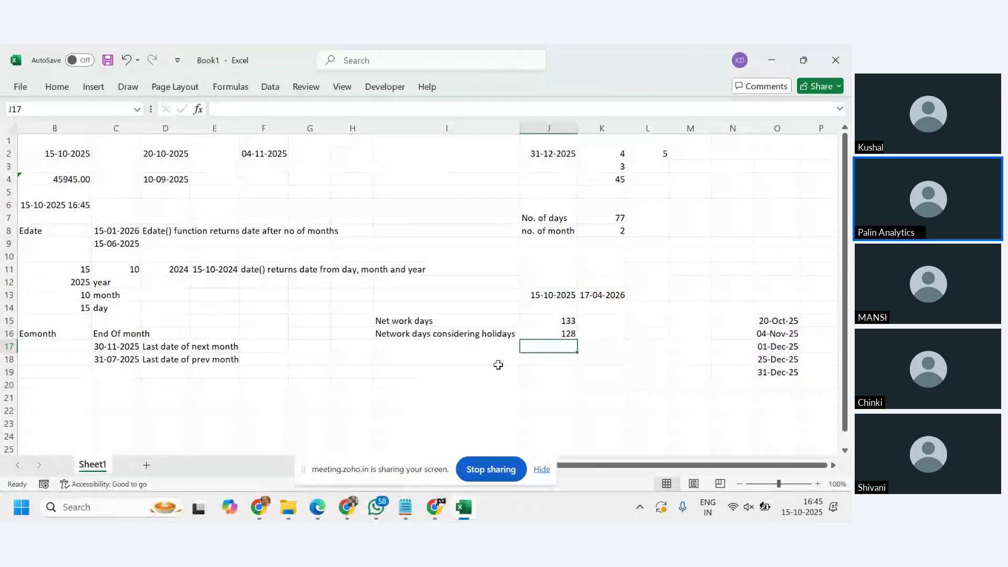
# Review the J16 formula and the first holiday date, and browse the system calendar forward to February 2026.
pyautogui.click(567, 334)
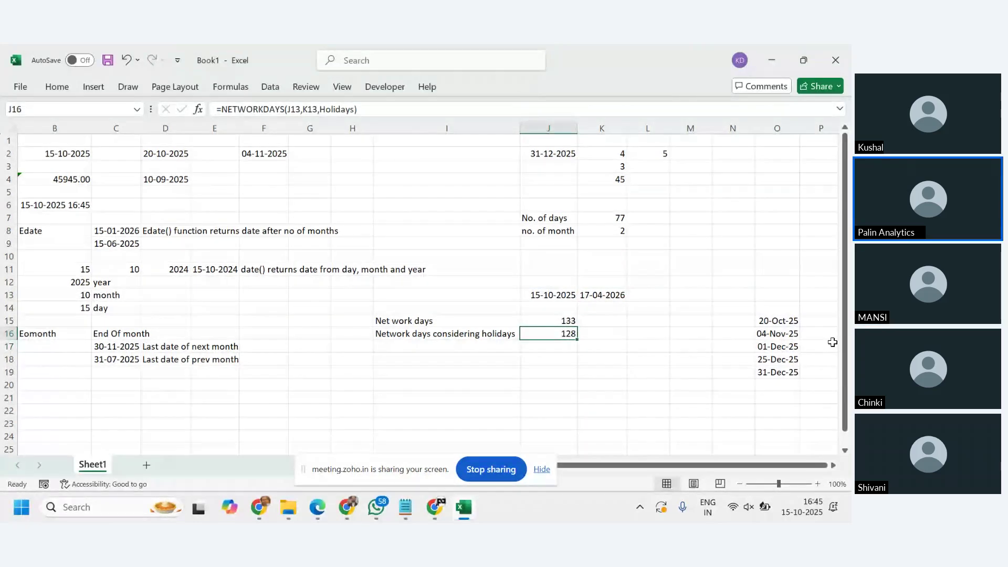
pyautogui.click(793, 321)
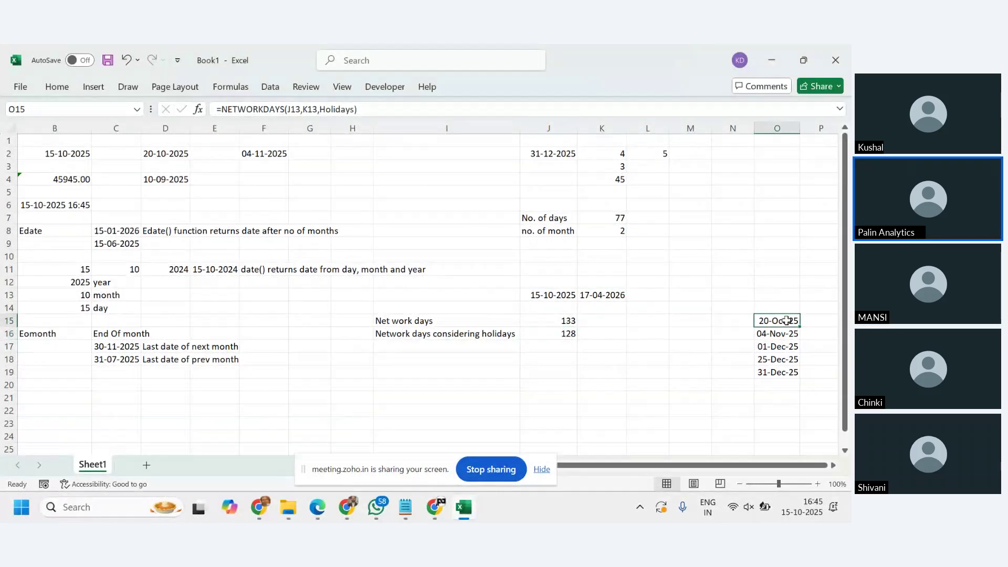
pyautogui.click(571, 335)
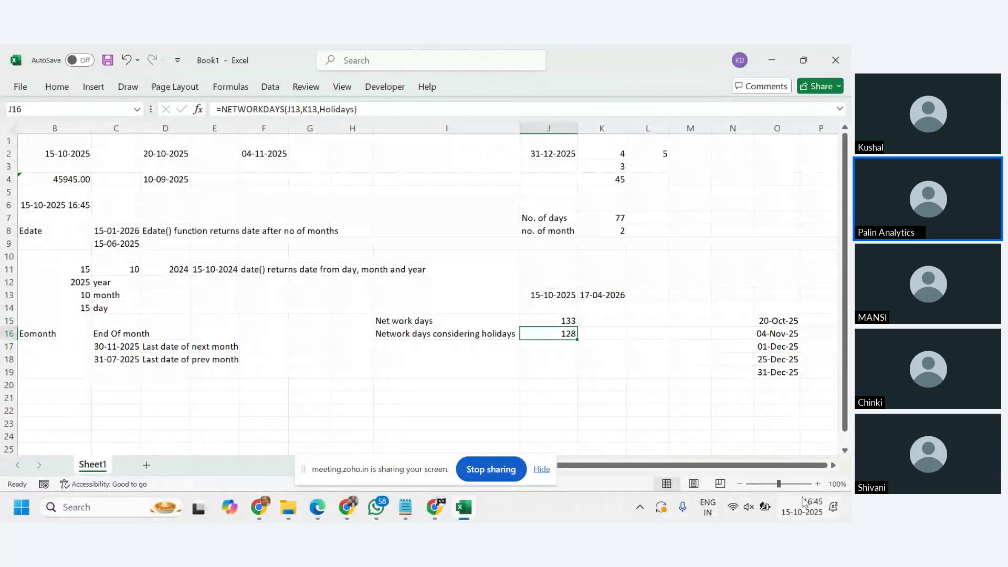
pyautogui.click(825, 508)
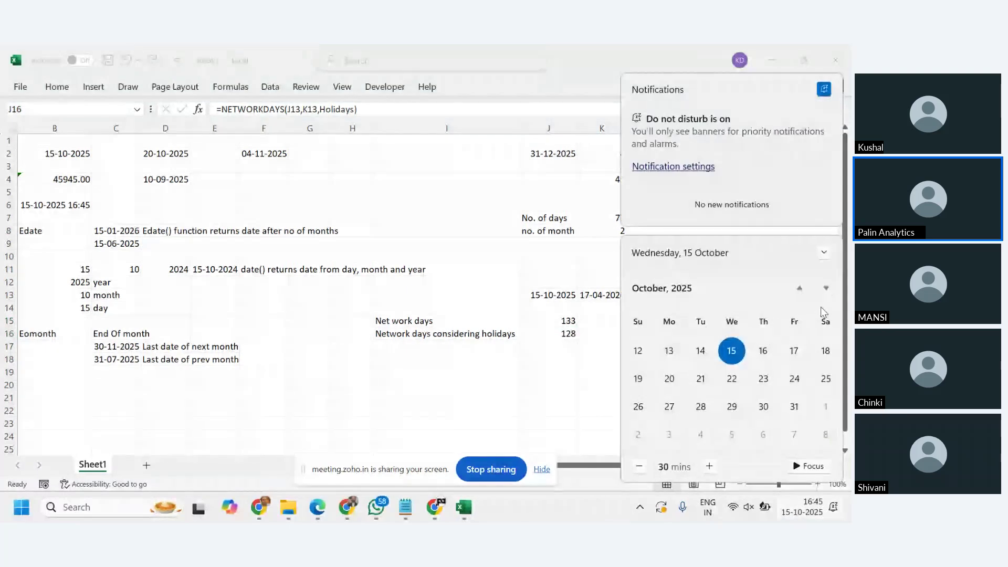
pyautogui.click(833, 289)
pyautogui.click(833, 289)
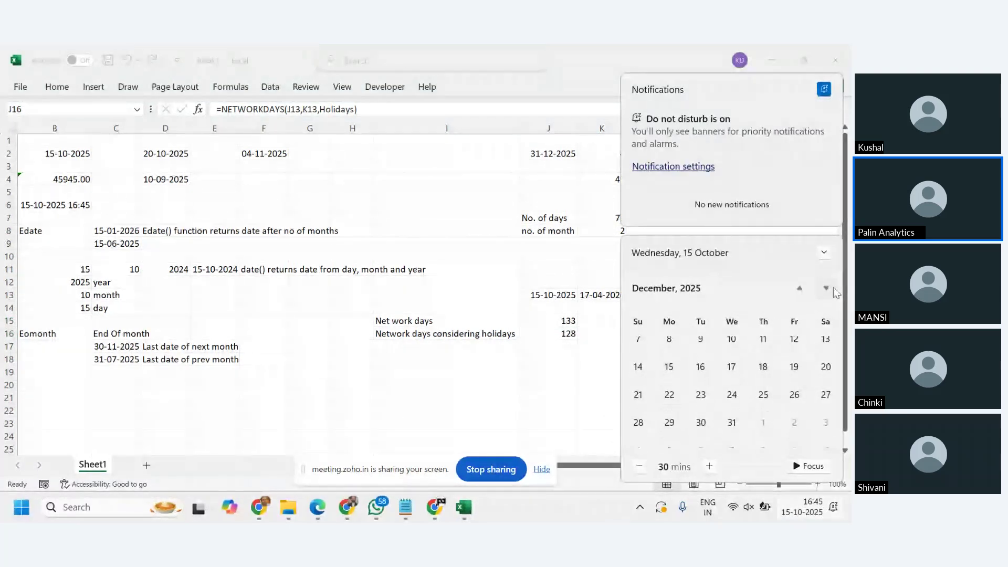
pyautogui.click(834, 290)
pyautogui.click(834, 290)
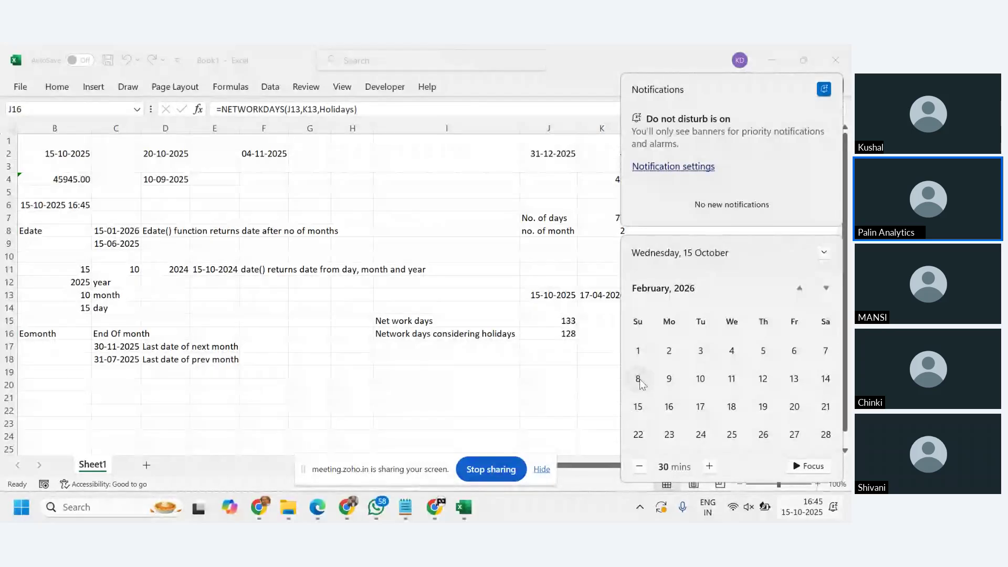
pyautogui.click(549, 378)
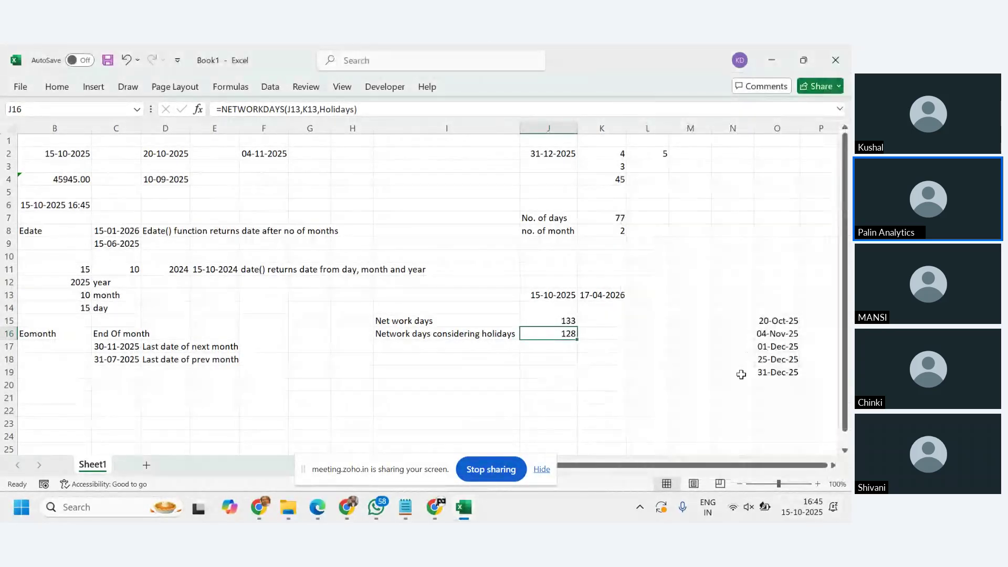
# Add the date 8-feb-2026 in O20, directly below the holiday list.
pyautogui.click(782, 388)
pyautogui.write('8')
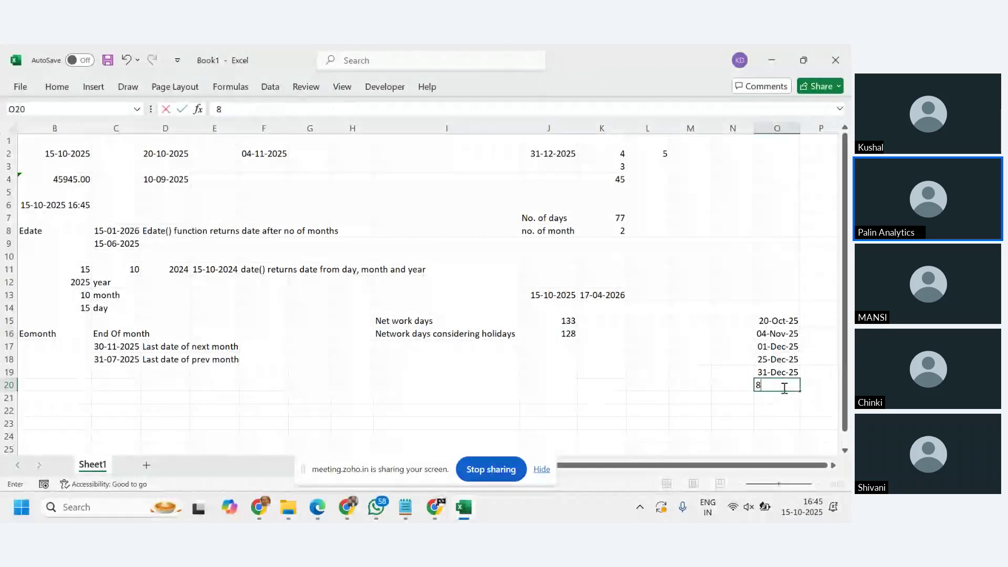
pyautogui.write('-fe')
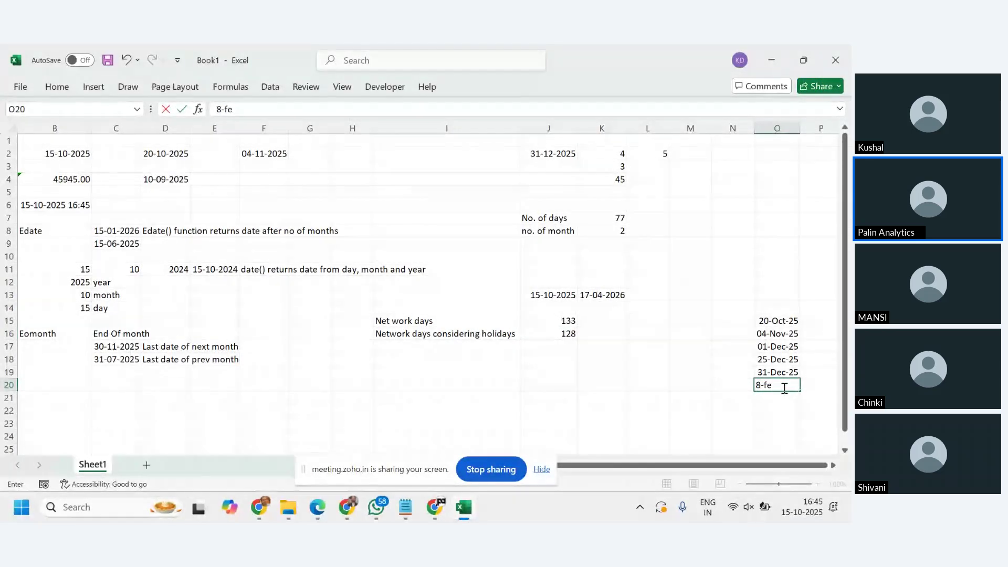
pyautogui.write('b-2026')
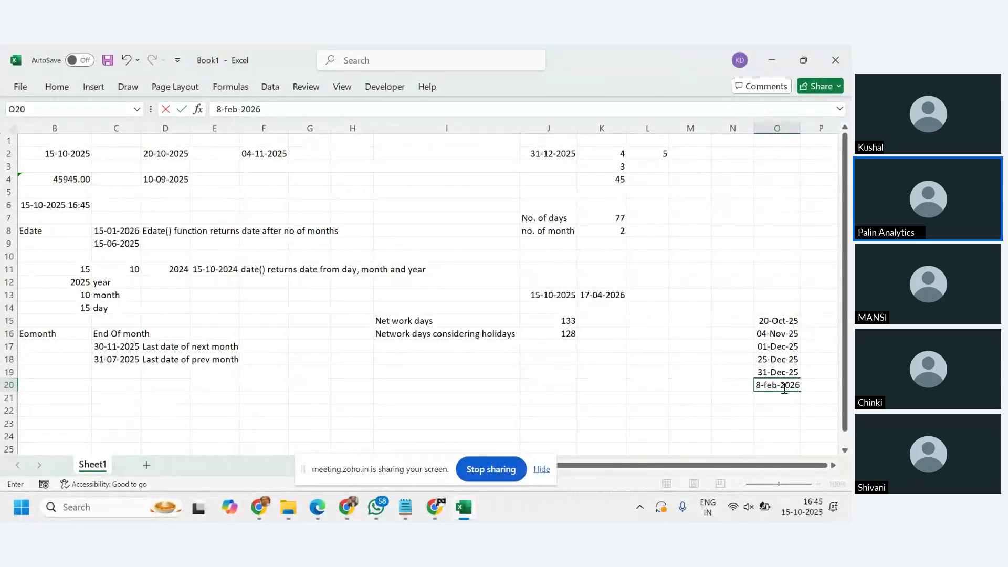
# Add the date 19 October 2025 in O14, directly above the holiday list.
pyautogui.click(789, 309)
pyautogui.write('19')
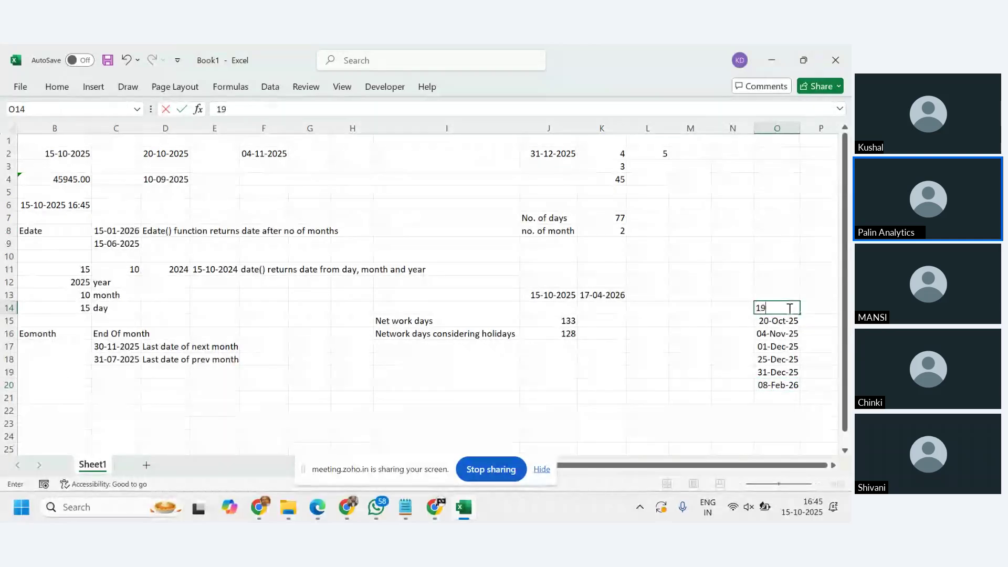
pyautogui.write('-')
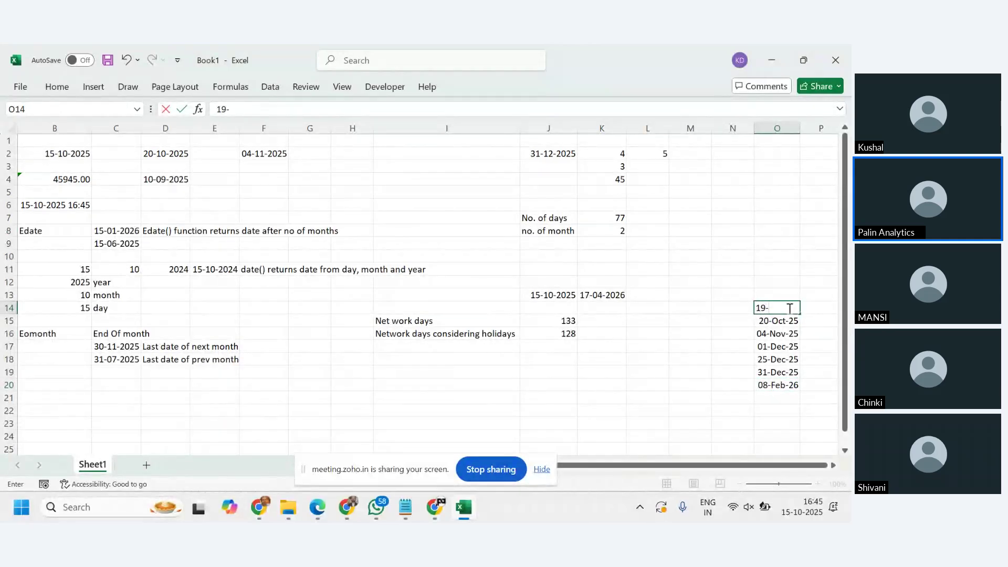
pyautogui.write('oct205')
pyautogui.press('Return')
pyautogui.doubleClick(784, 309)
pyautogui.click(793, 309)
pyautogui.write('25')
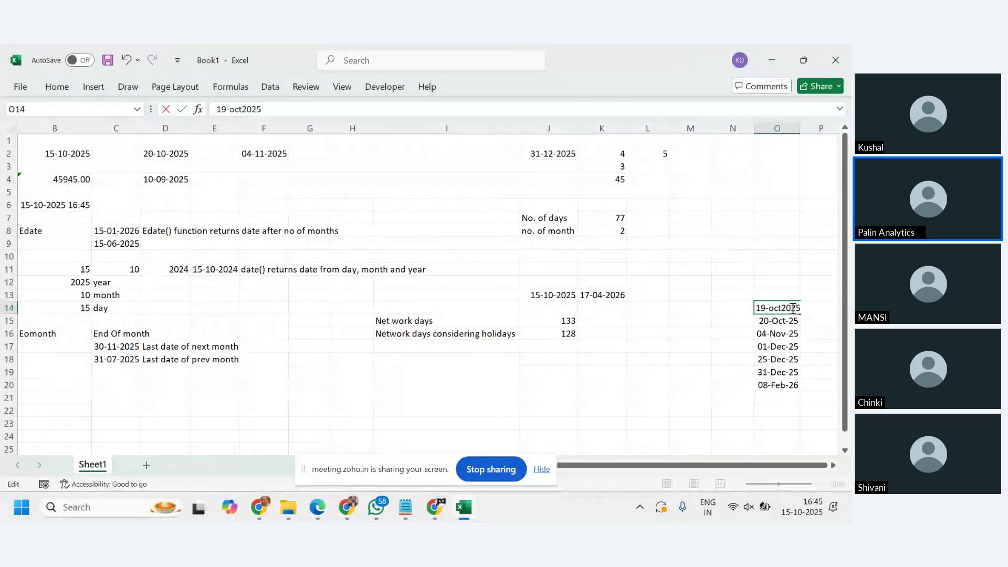
pyautogui.press('Return')
pyautogui.click(792, 308)
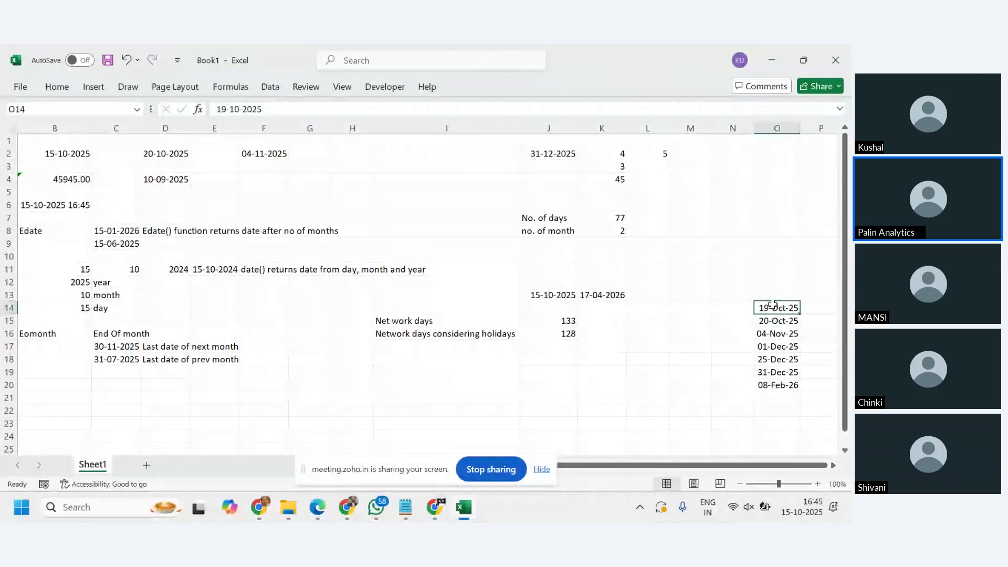
# Edit the named range Holidays so that it refers to =Sheet1!$O$14:$O$20.
pyautogui.click(231, 87)
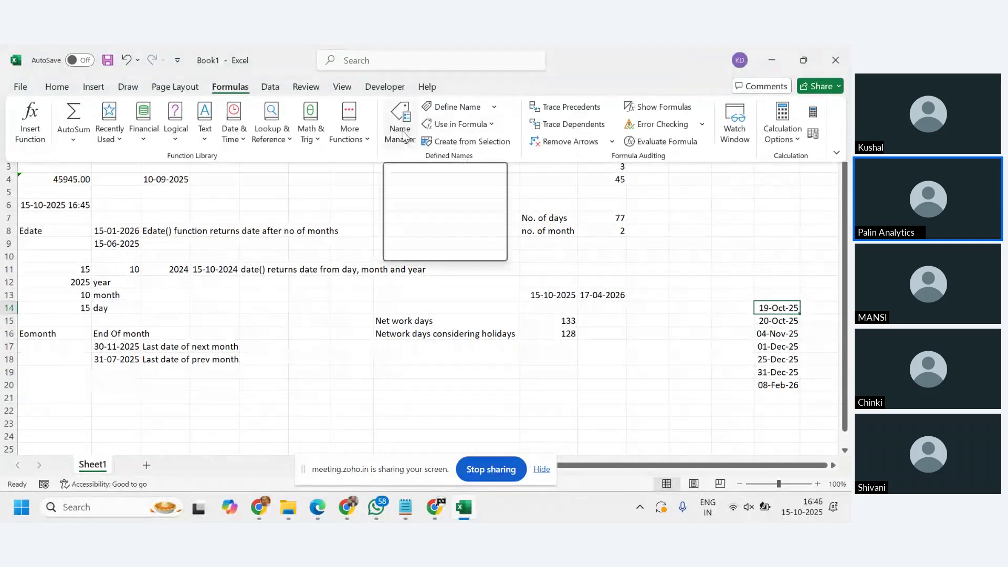
pyautogui.click(403, 136)
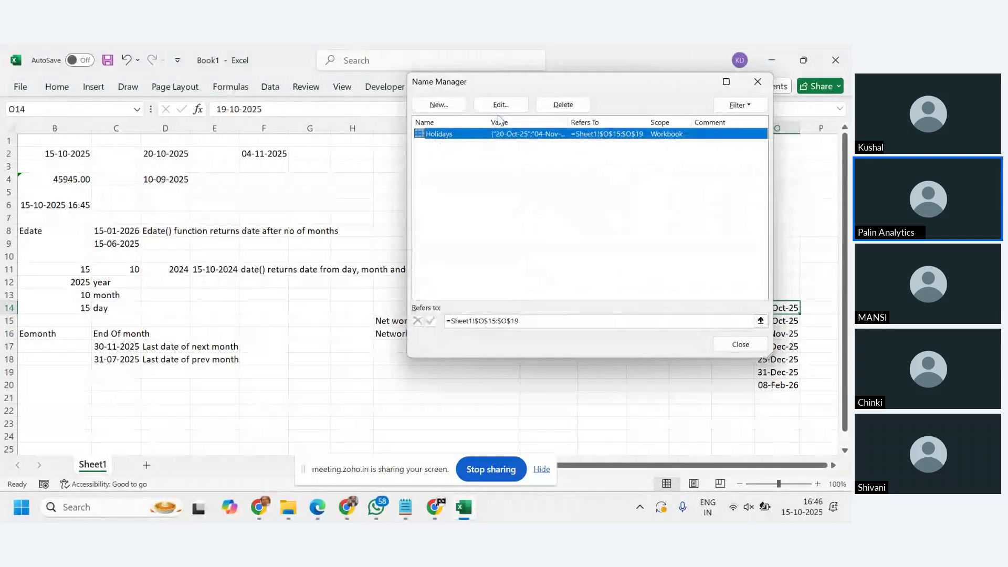
pyautogui.click(501, 105)
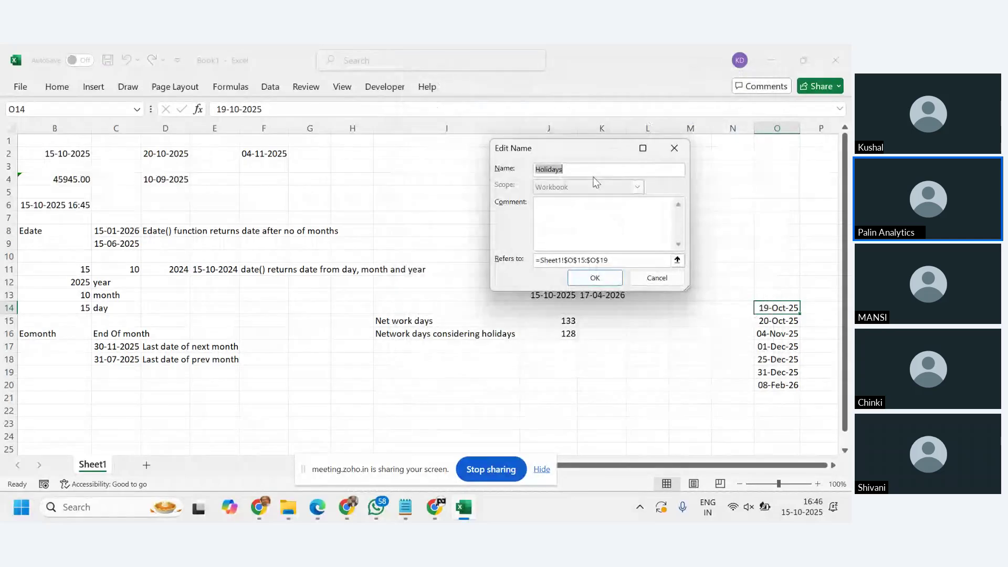
pyautogui.click(586, 260)
pyautogui.press('BackSpace')
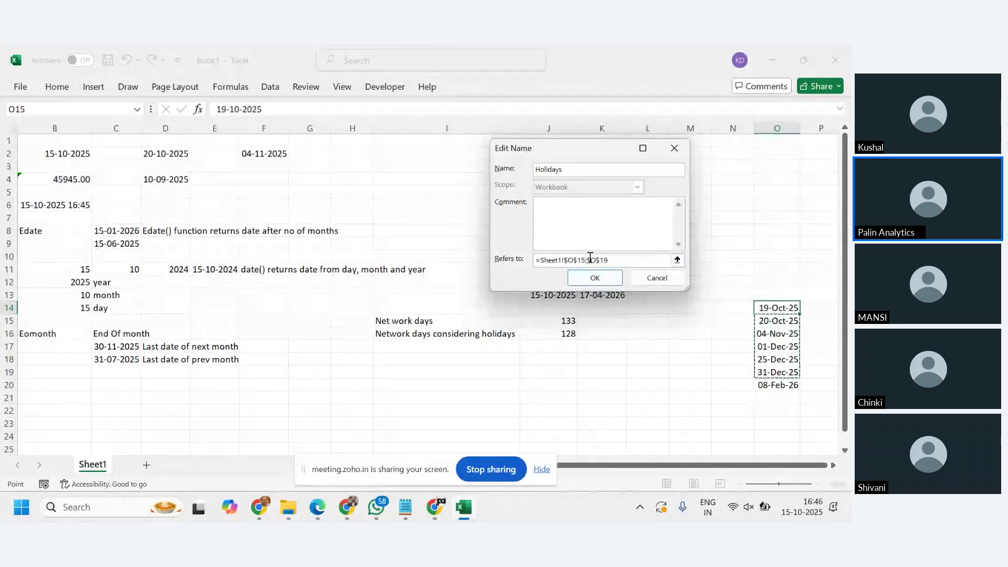
pyautogui.write('4')
pyautogui.click(617, 260)
pyautogui.press('BackSpace')
pyautogui.press('BackSpace')
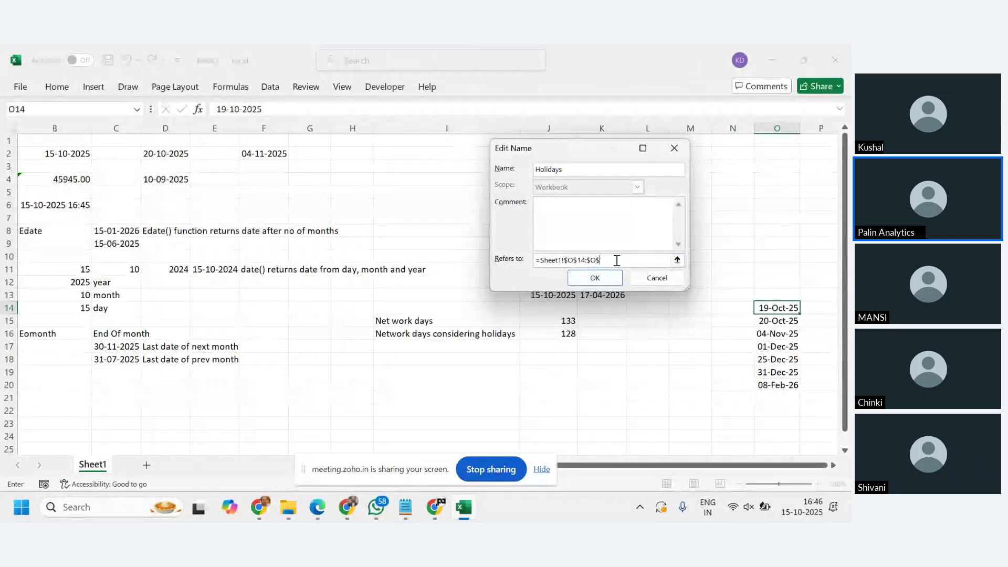
pyautogui.write('20')
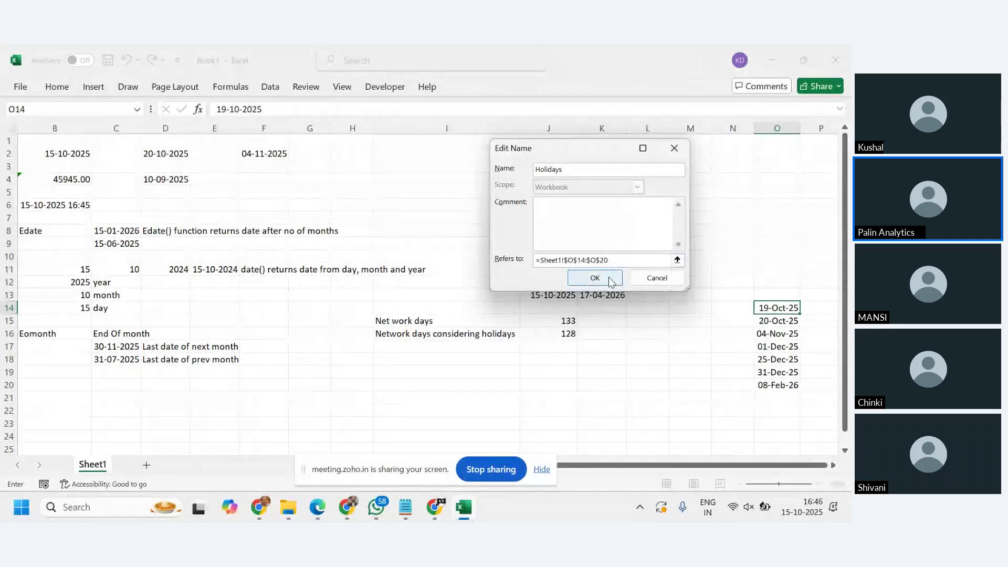
pyautogui.click(608, 277)
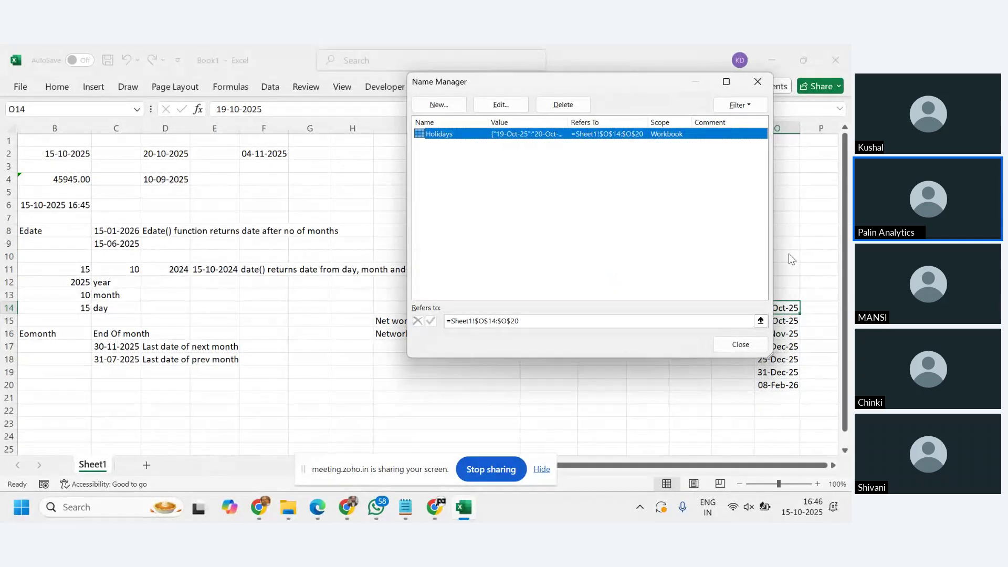
pyautogui.click(741, 345)
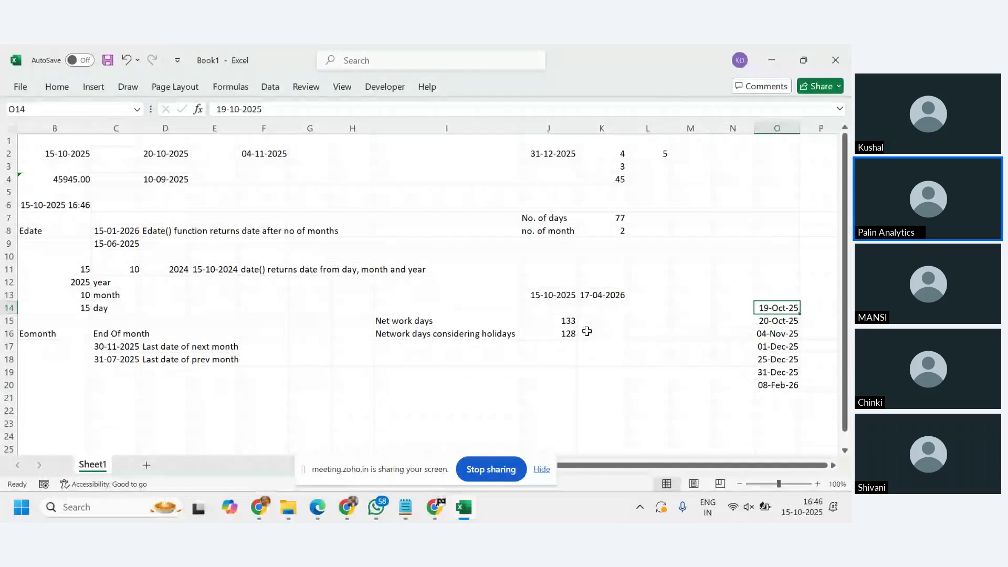
# Enter =NETWORKDAYS(J13,K13,Holidays) in J17 to count the working days with the extended holiday list.
pyautogui.click(570, 333)
pyautogui.click(562, 346)
pyautogui.write('=')
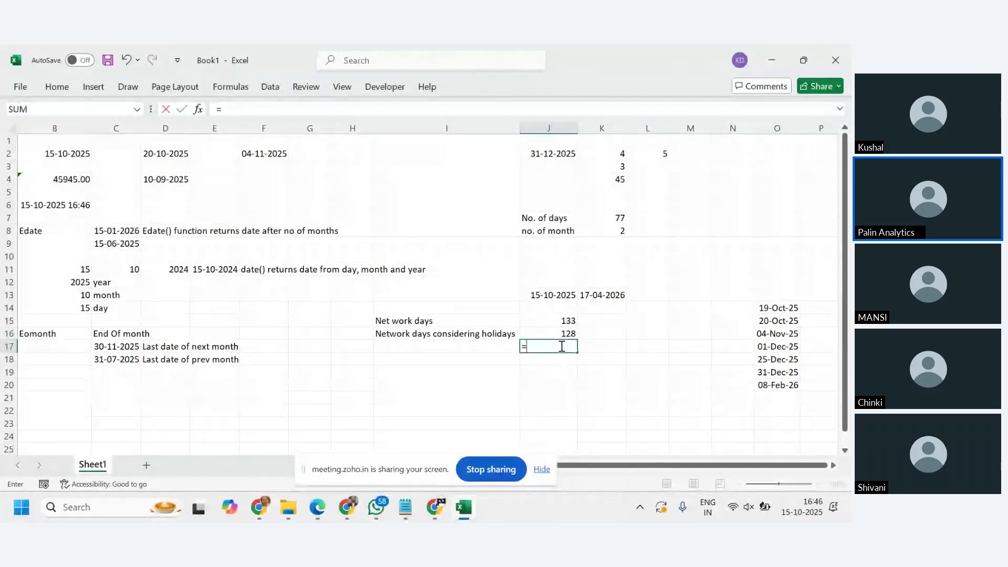
pyautogui.write('n')
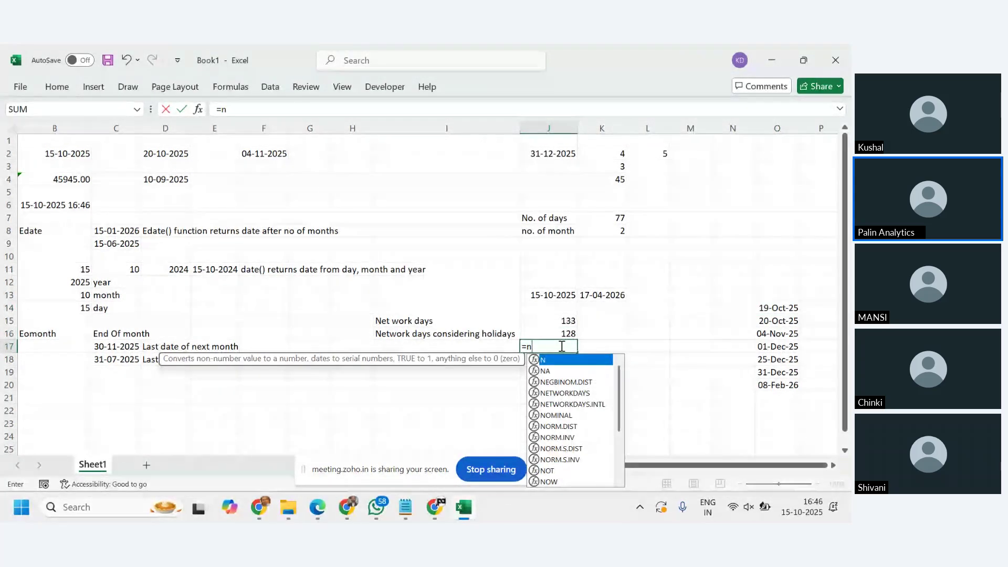
pyautogui.write('et')
pyautogui.press('Tab')
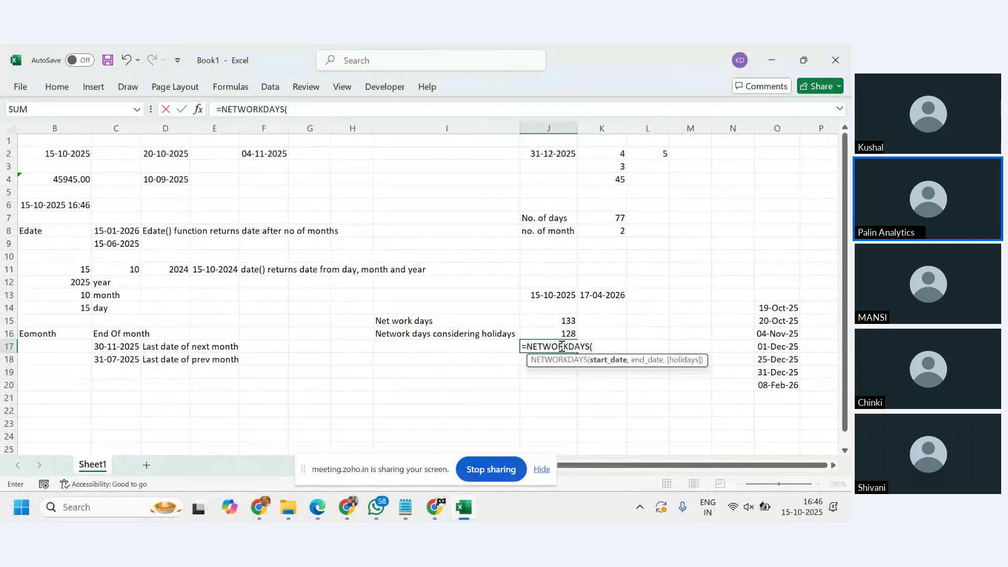
pyautogui.click(541, 292)
pyautogui.write(',')
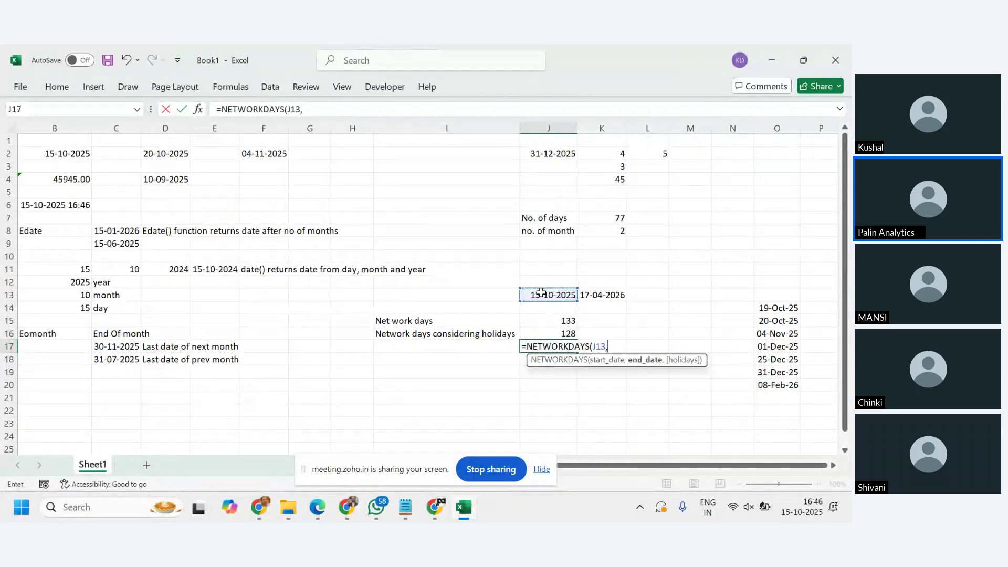
pyautogui.click(612, 292)
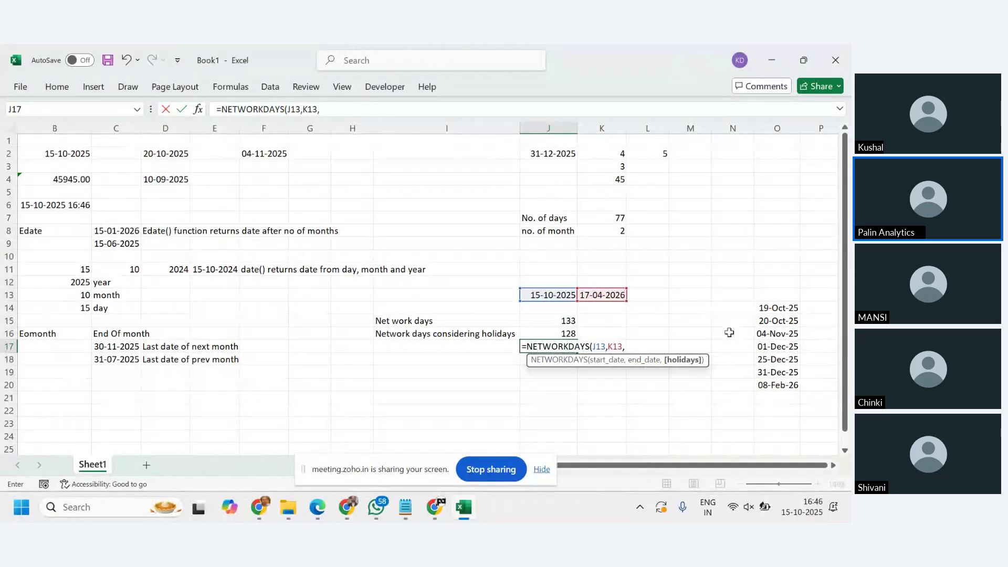
pyautogui.write('holi')
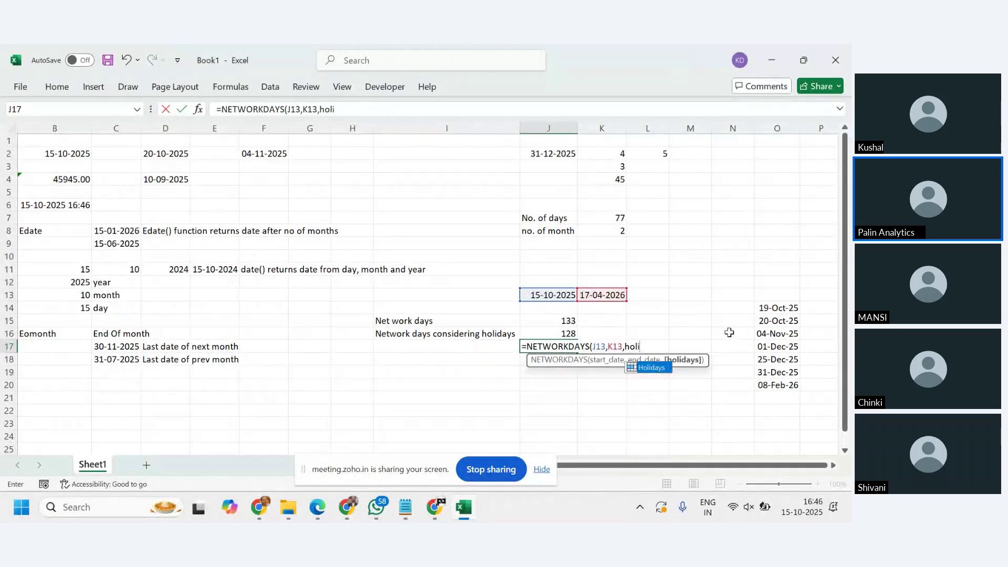
pyautogui.press('Tab')
pyautogui.press('Return')
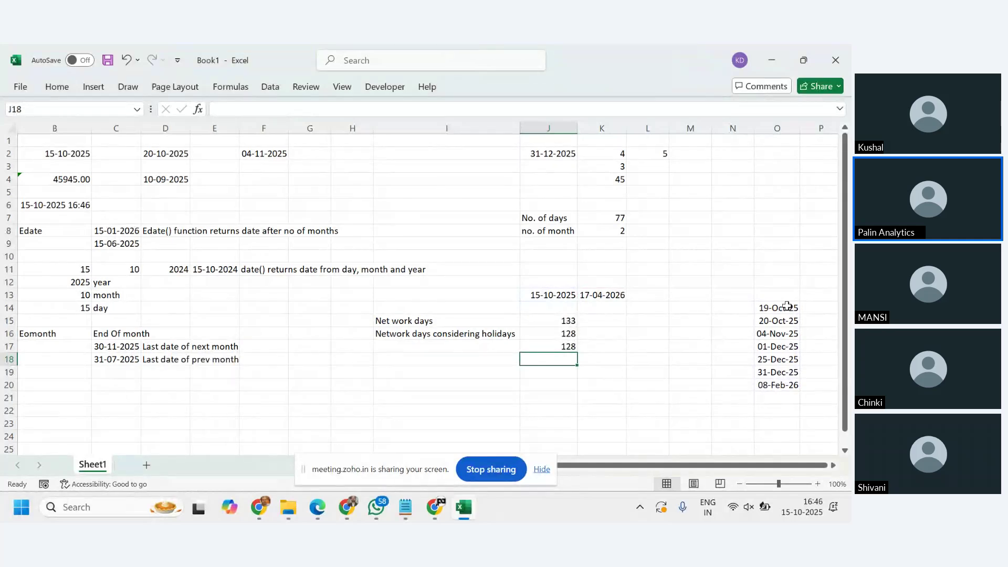
# Compare the working-day formulas in J17 and J15 against the holiday dates in O14:O20.
pyautogui.moveTo(787, 307); pyautogui.dragTo(788, 386)
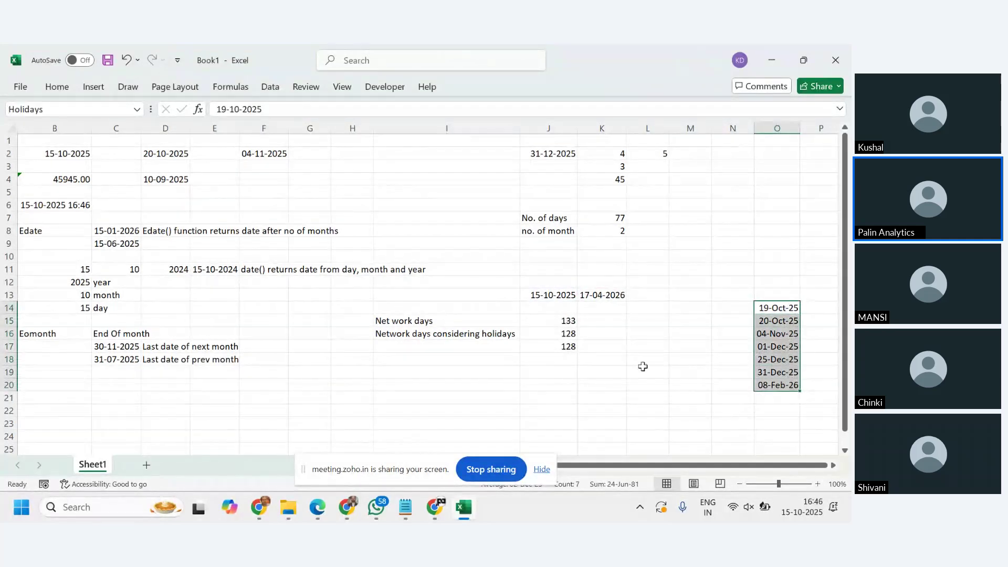
pyautogui.click(565, 347)
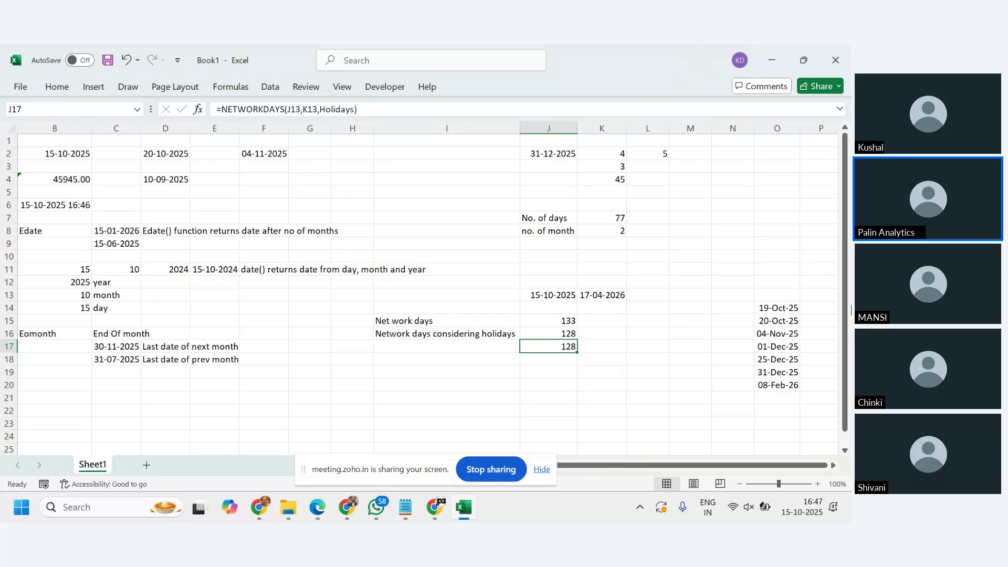
pyautogui.click(779, 308)
pyautogui.moveTo(778, 308); pyautogui.dragTo(778, 385)
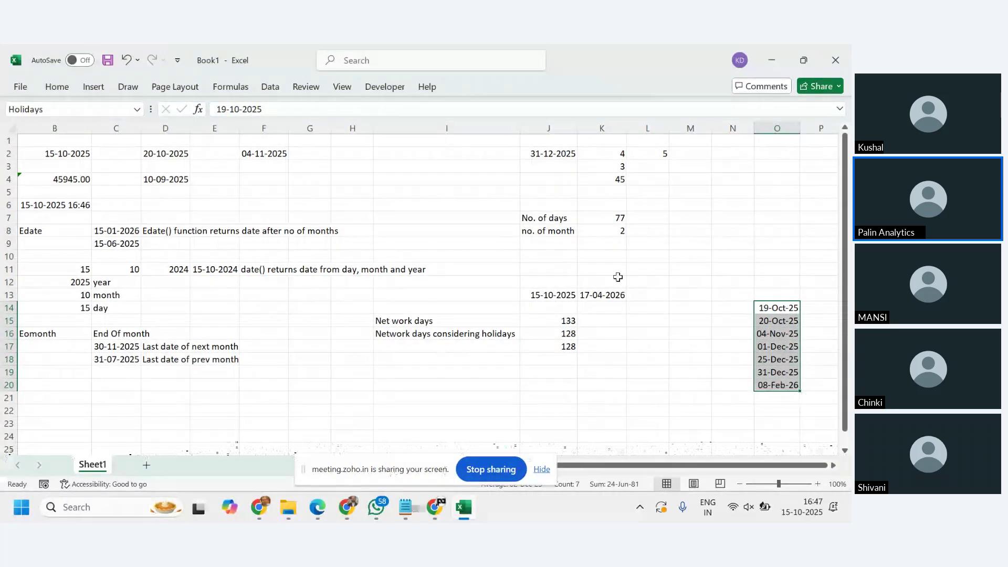
pyautogui.click(561, 347)
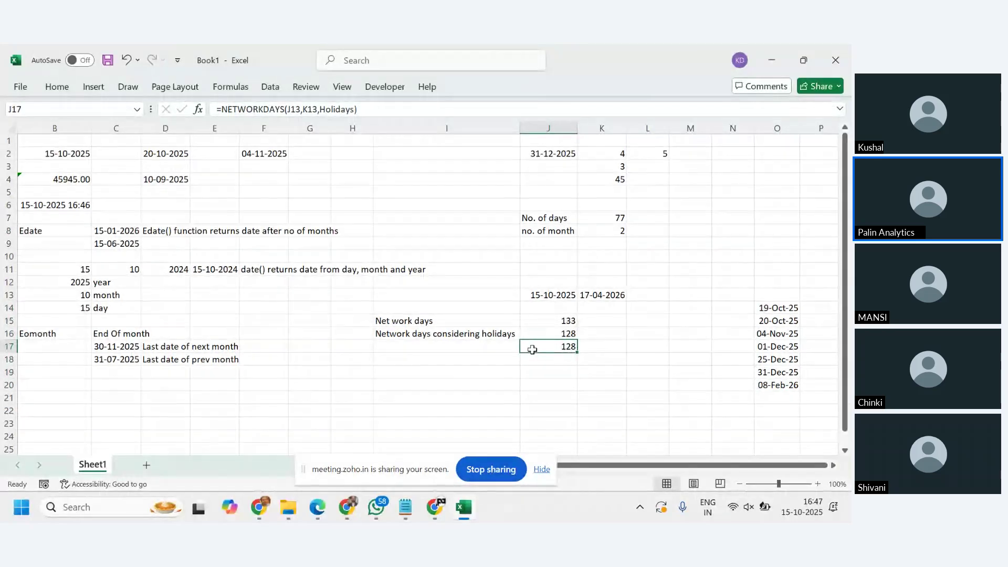
pyautogui.doubleClick(469, 322)
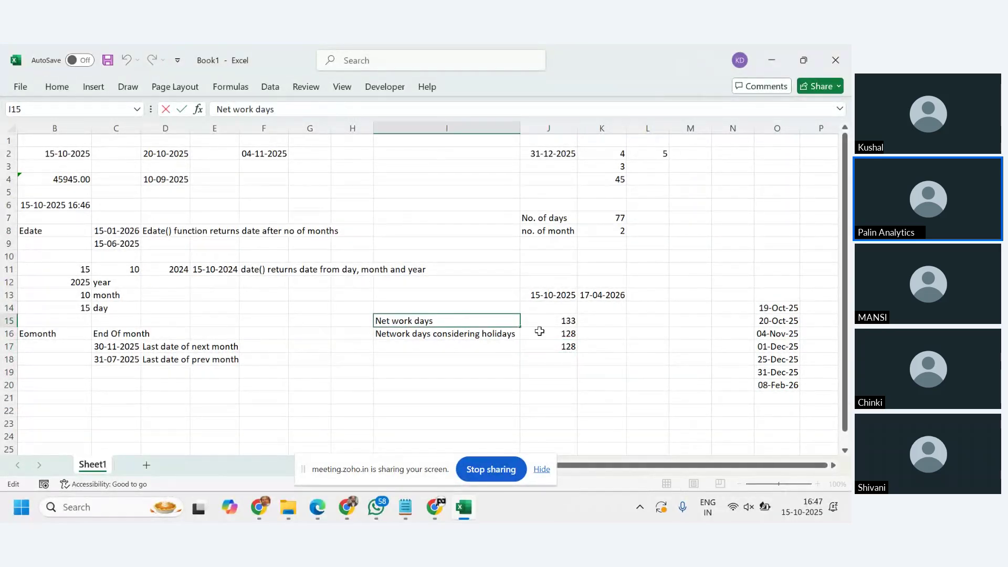
pyautogui.click(552, 322)
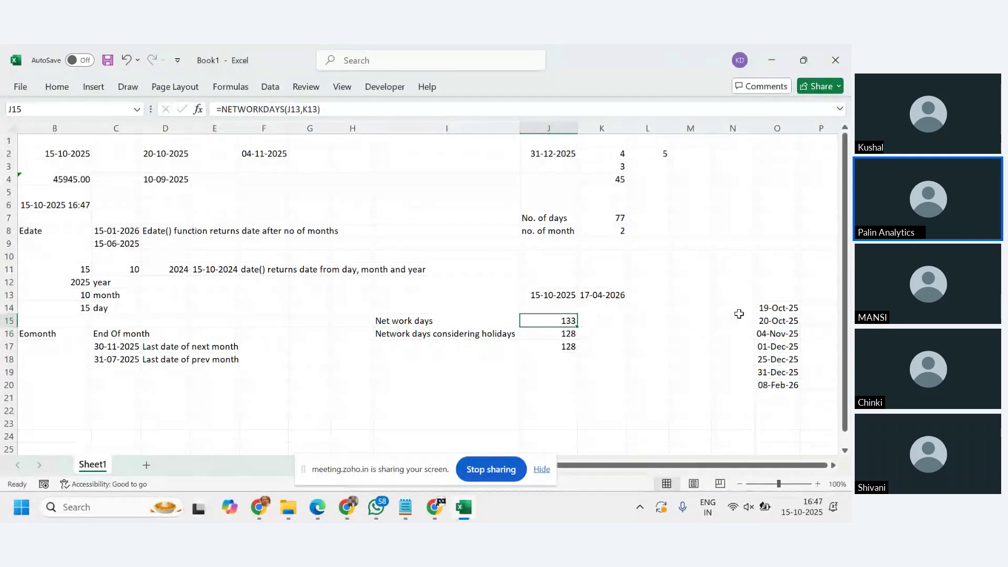
pyautogui.moveTo(766, 310); pyautogui.dragTo(780, 384)
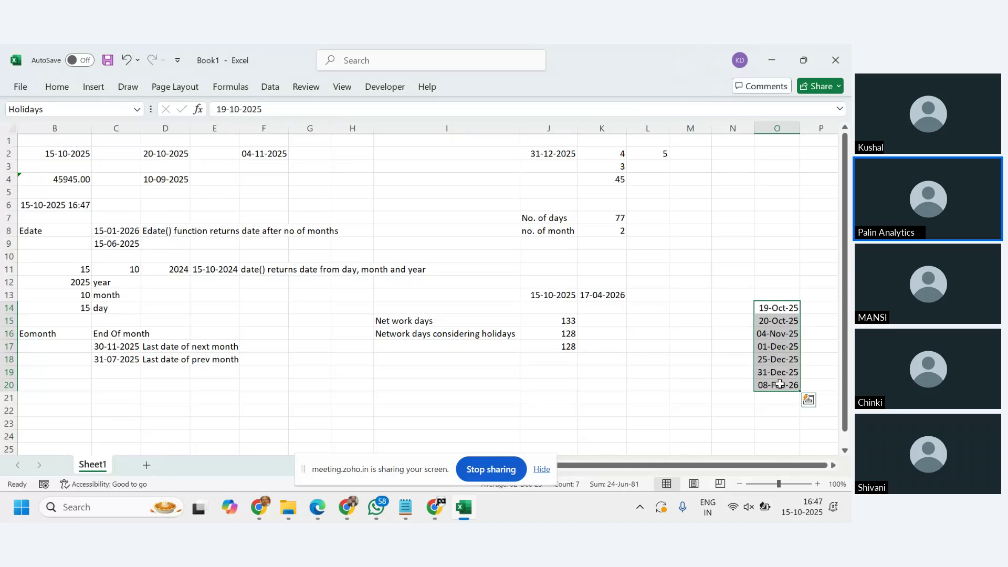
# Switch to Notepad and review the list in Excel Date Formulas.txt from Today() to WEEKNUM(), then return to Excel.
pyautogui.hotkey('alt', 'Tab')
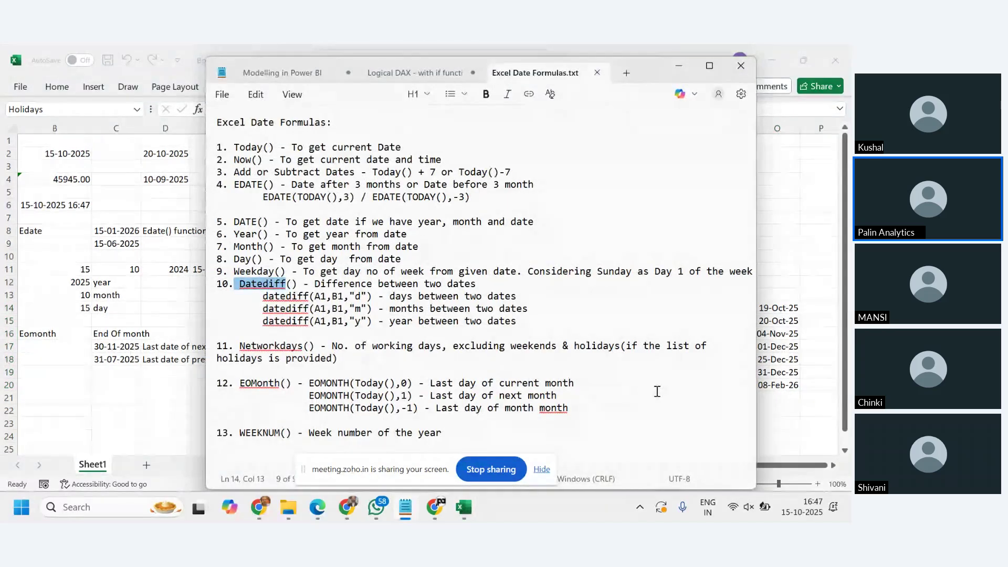
pyautogui.click(531, 368)
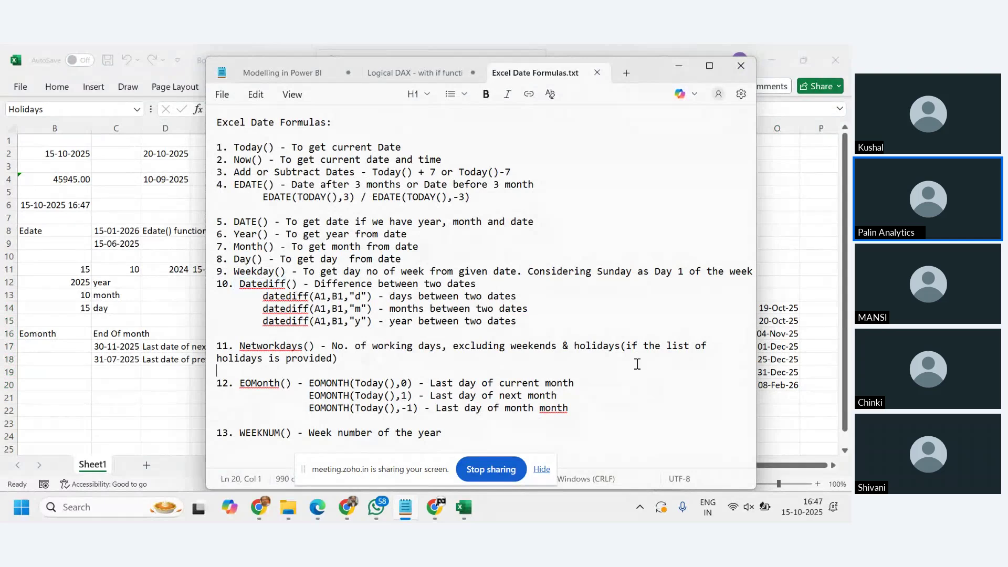
pyautogui.hotkey('alt', 'Tab')
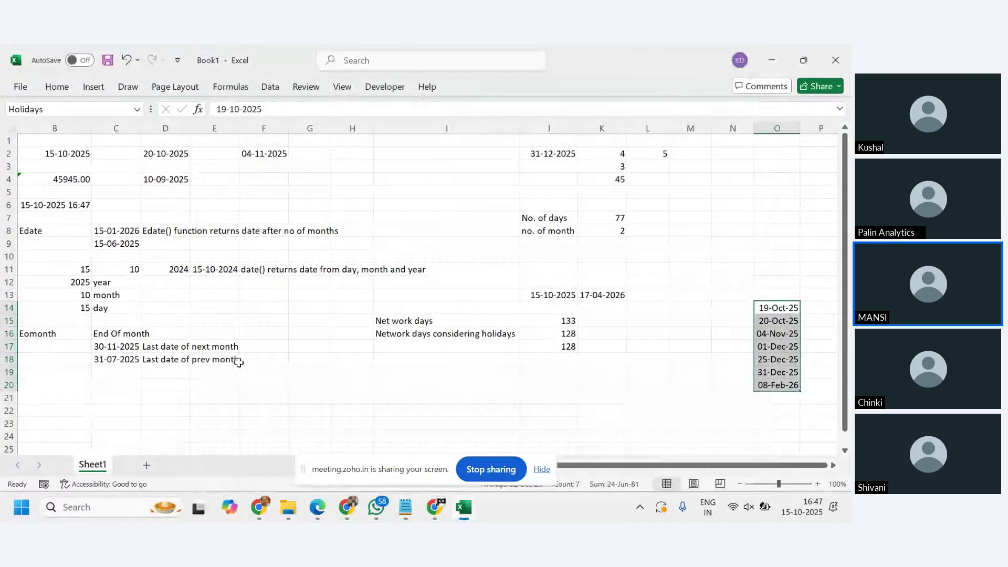
pyautogui.hotkey('alt', 'Tab')
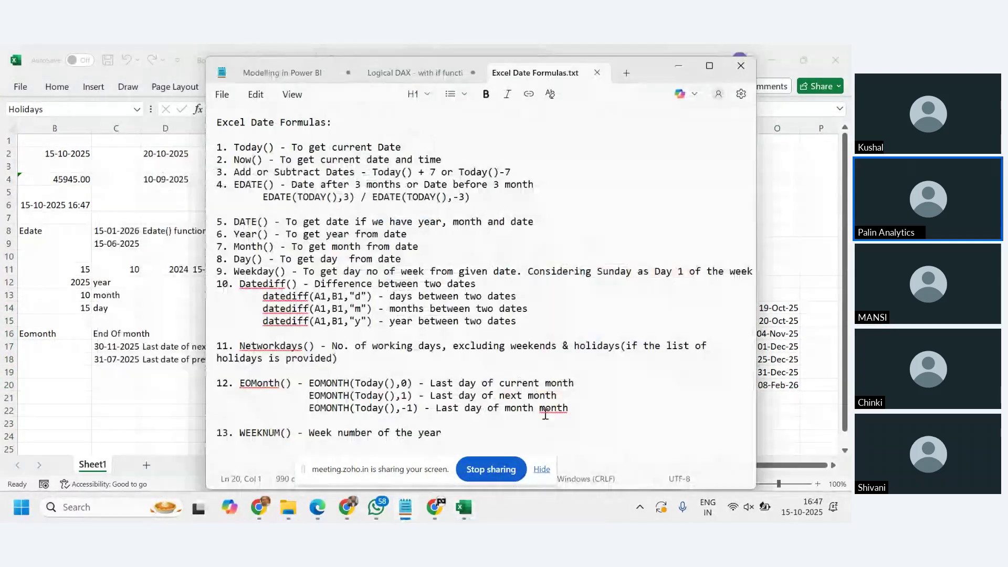
pyautogui.moveTo(443, 433); pyautogui.dragTo(209, 137)
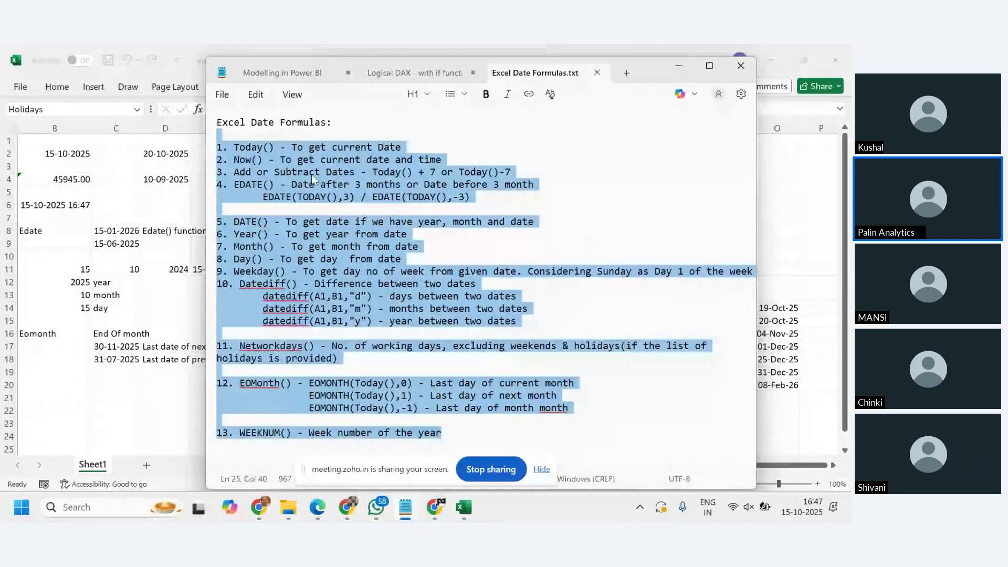
pyautogui.hotkey('alt', 'Tab')
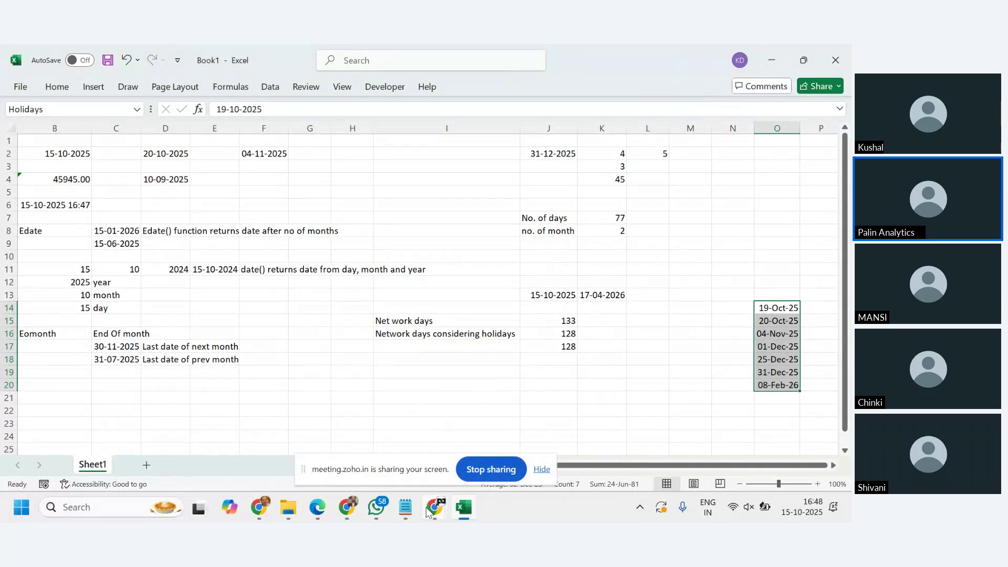
# Switch to Edge and look back through the Excel session plan PDF from Session 10 to the Session 7 advanced formulas topics.
pyautogui.moveTo(432, 513)
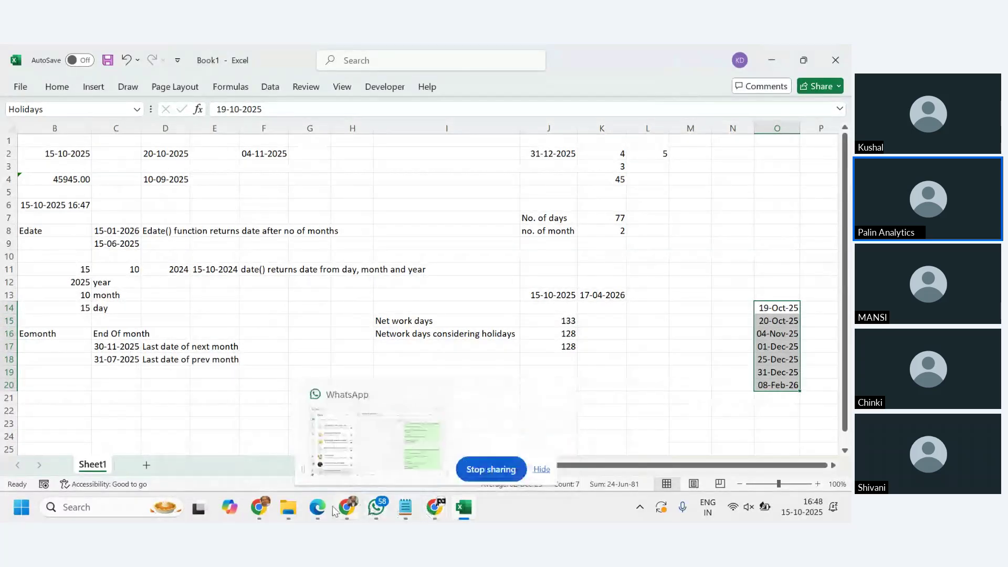
pyautogui.click(318, 507)
pyautogui.scroll(-3, 585, 385)
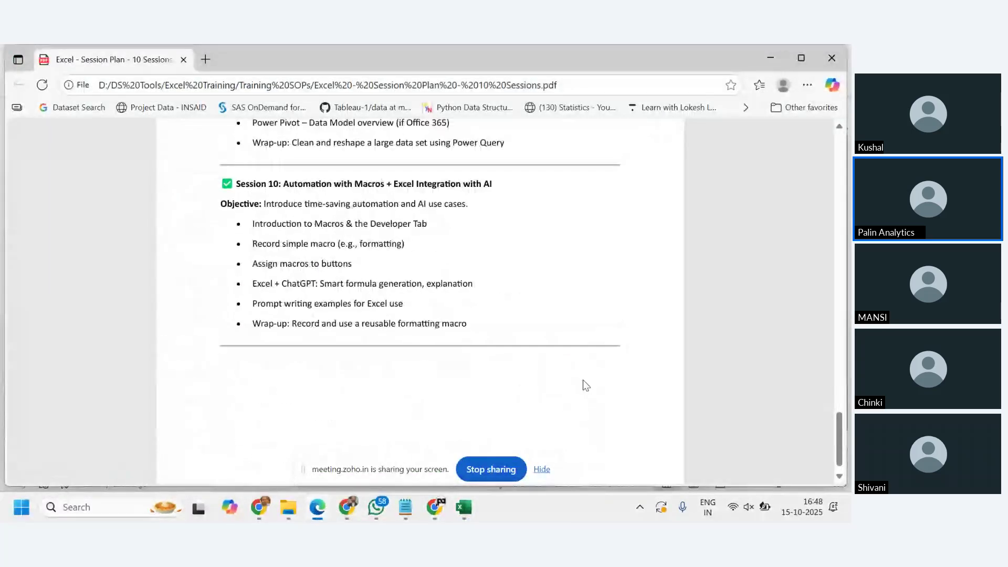
pyautogui.scroll(6, 585, 385)
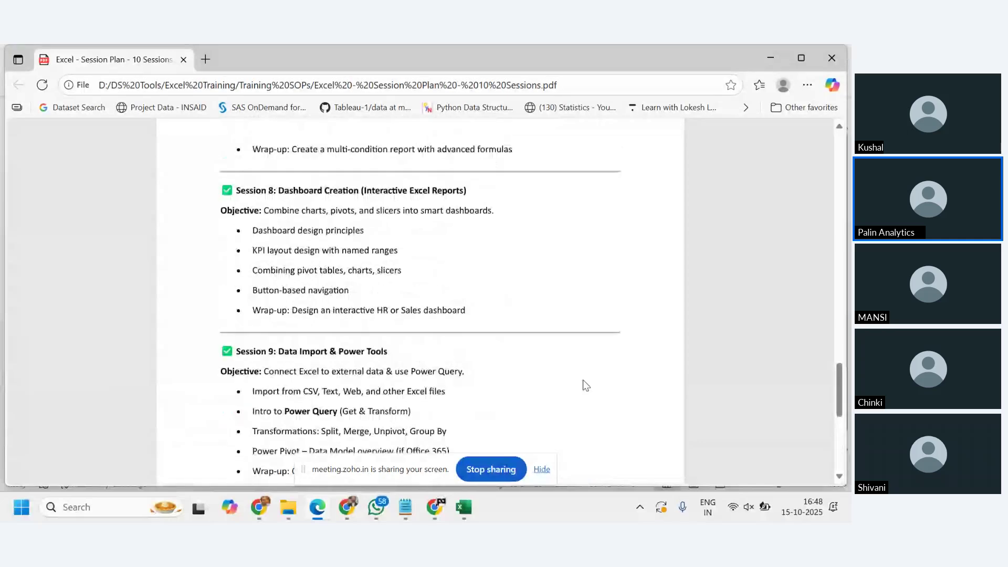
pyautogui.scroll(5, 583, 380)
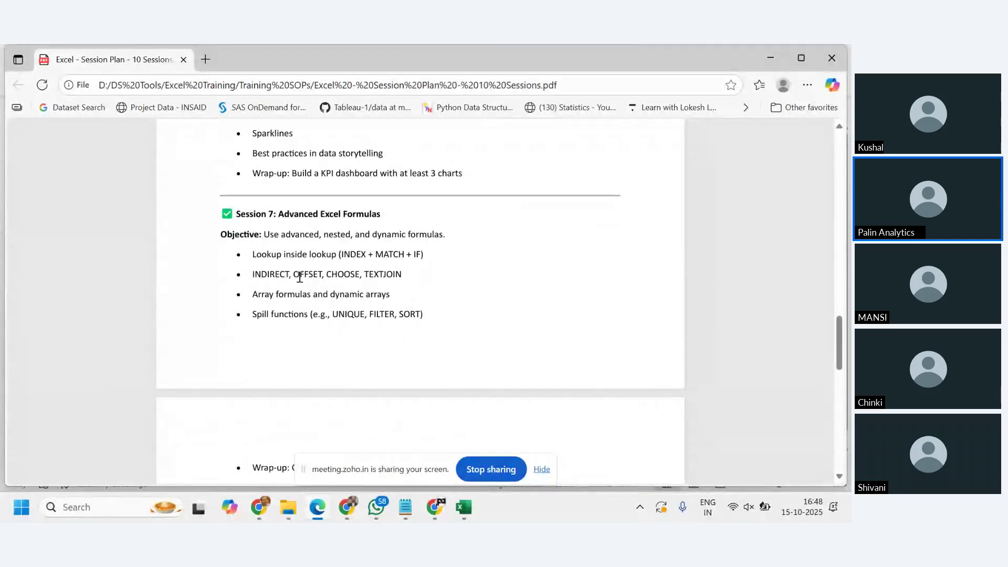
pyautogui.doubleClick(312, 276)
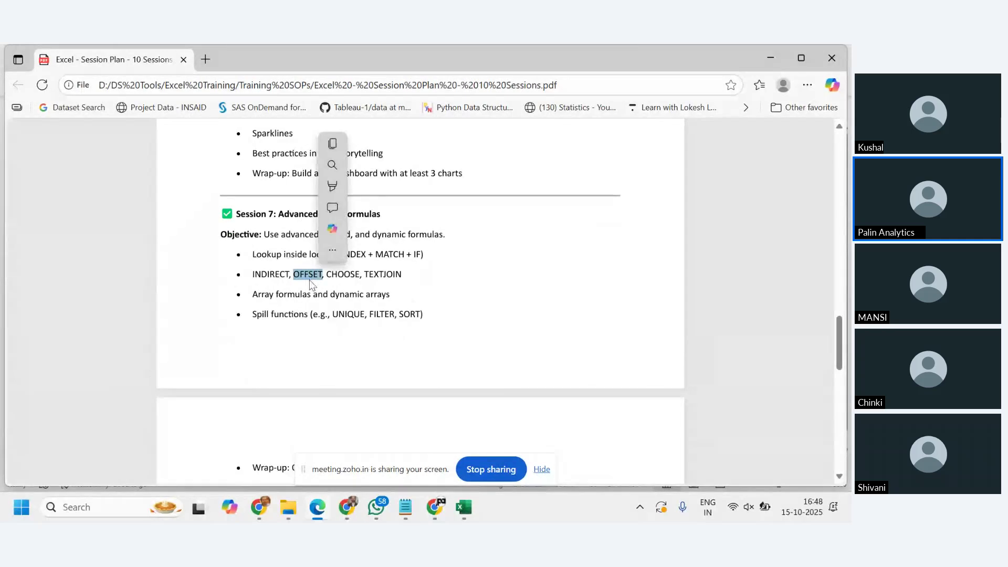
pyautogui.click(476, 331)
pyautogui.scroll(1, 476, 331)
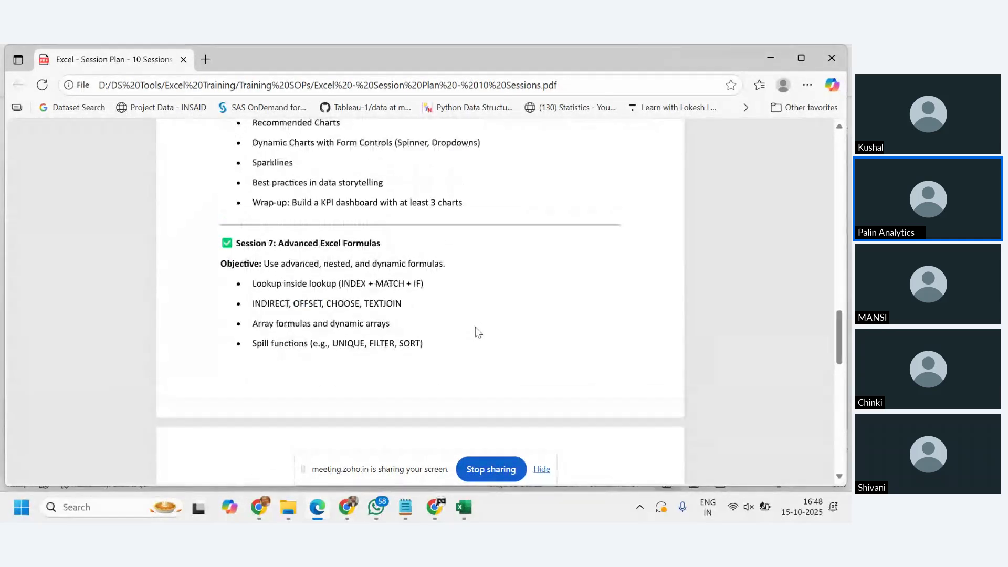
pyautogui.scroll(2, 476, 332)
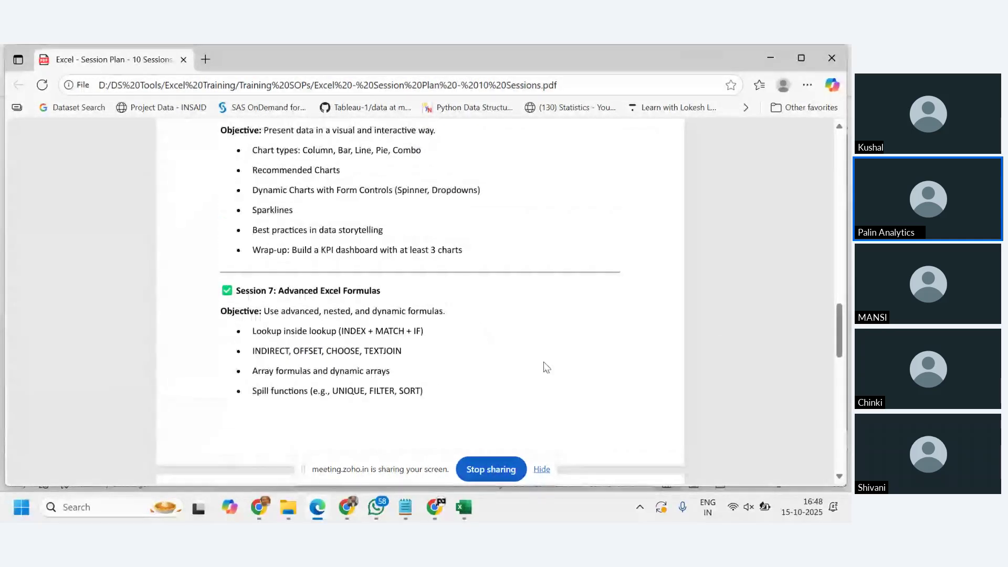
# Review the Session 7 Advanced Excel Formulas topics in the session plan PDF and return to the workbook.
pyautogui.scroll(4, 546, 366)
pyautogui.scroll(-5, 546, 366)
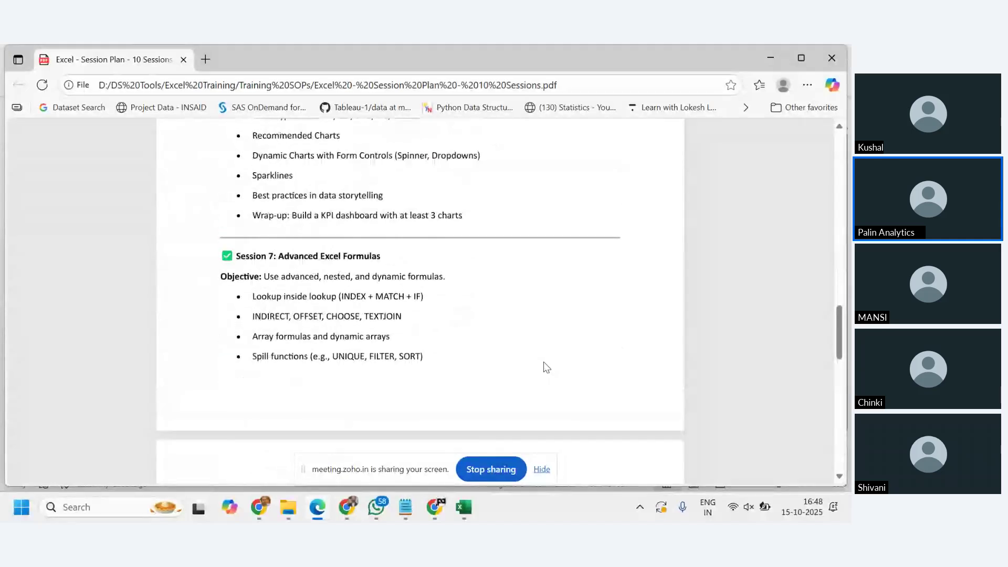
pyautogui.scroll(6, 546, 366)
pyautogui.scroll(-7, 546, 366)
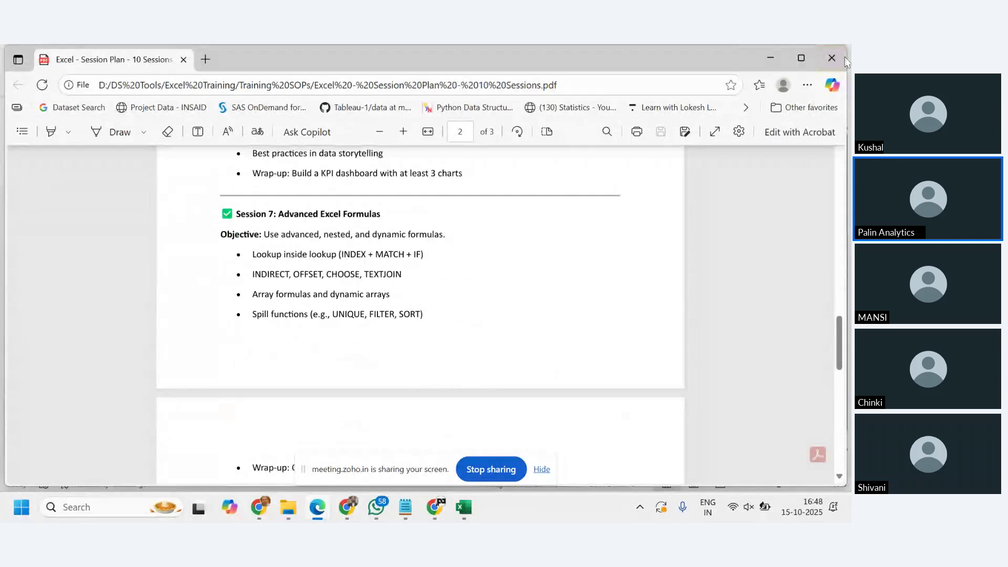
pyautogui.click(770, 58)
# Switch to File Explorer and open TEXT FUNCTIONS -Solution (1).xlsx from the Excel Training folder.
pyautogui.moveTo(288, 510)
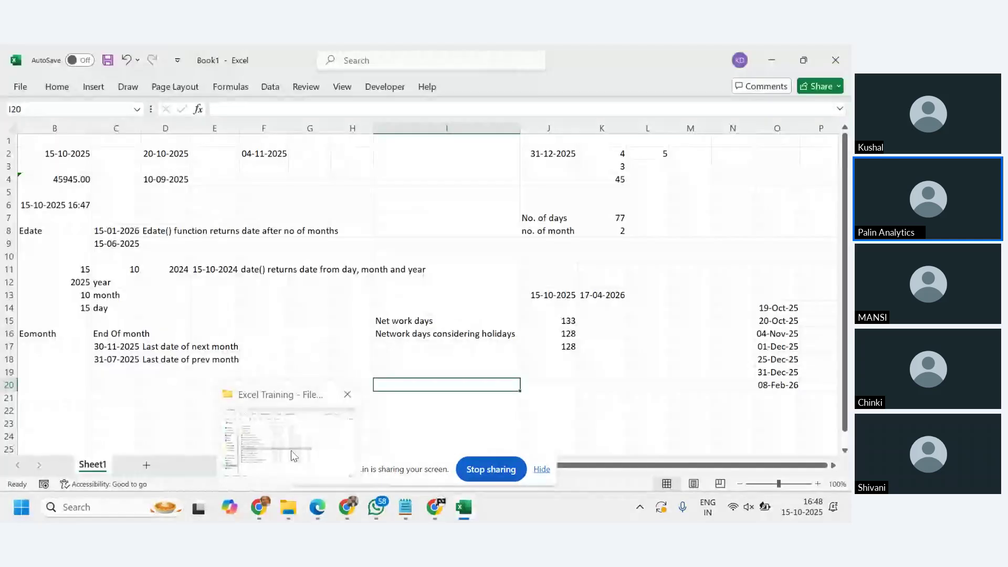
pyautogui.click(291, 451)
pyautogui.click(164, 417)
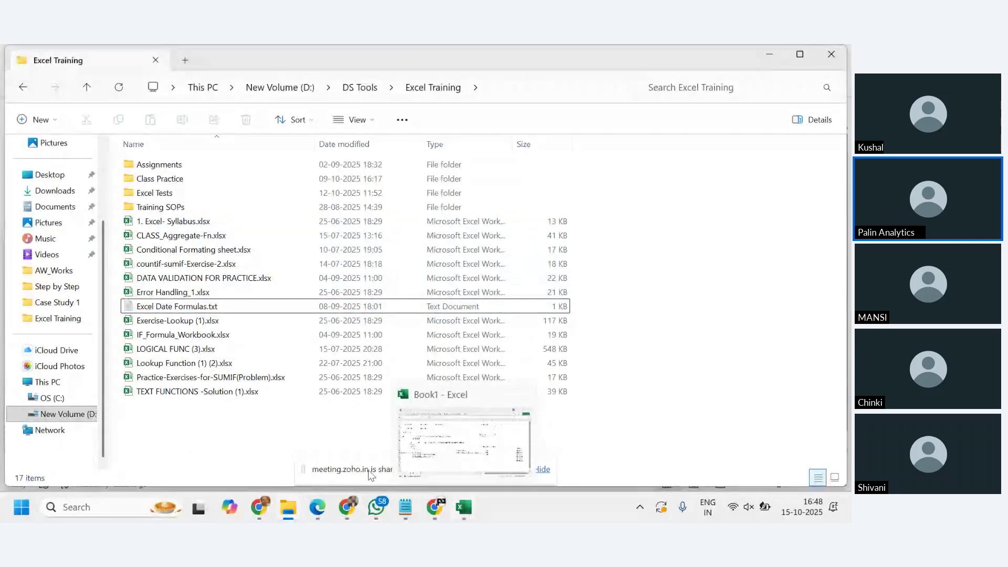
pyautogui.doubleClick(162, 390)
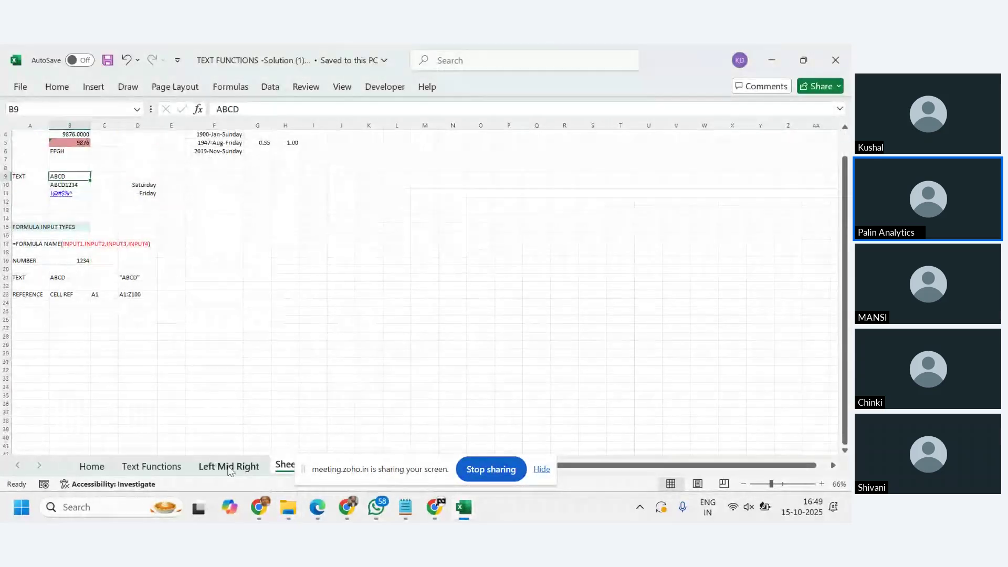
# Look through the Text Functions, Home and Left Mid Right sheets, then close that workbook and return to Book1.
pyautogui.click(543, 470)
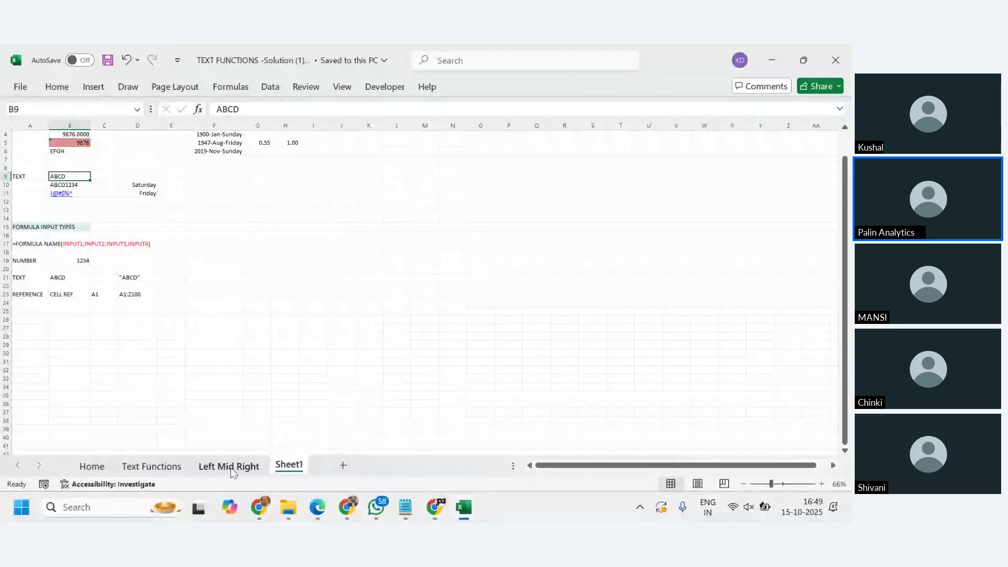
pyautogui.click(152, 466)
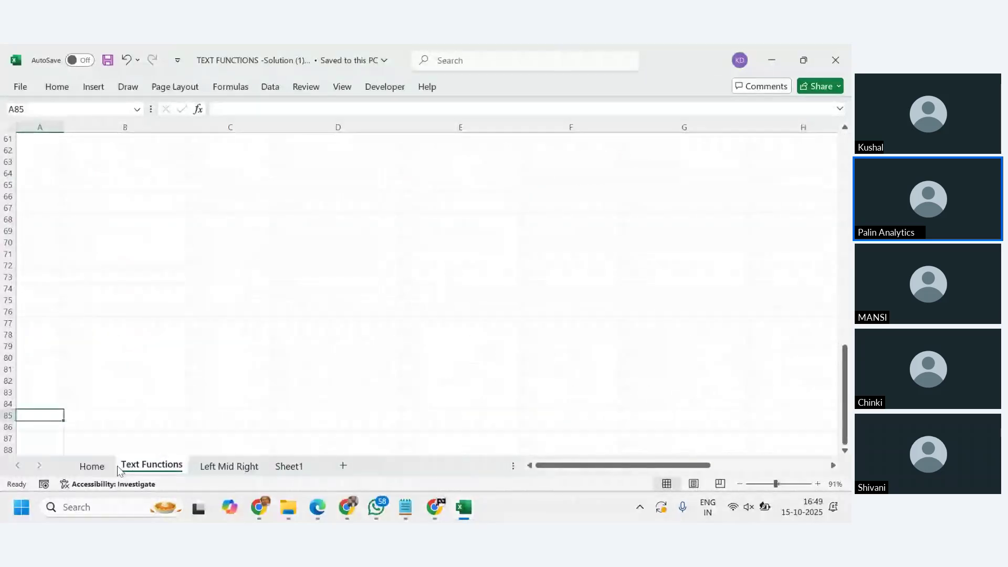
pyautogui.click(97, 467)
pyautogui.click(141, 470)
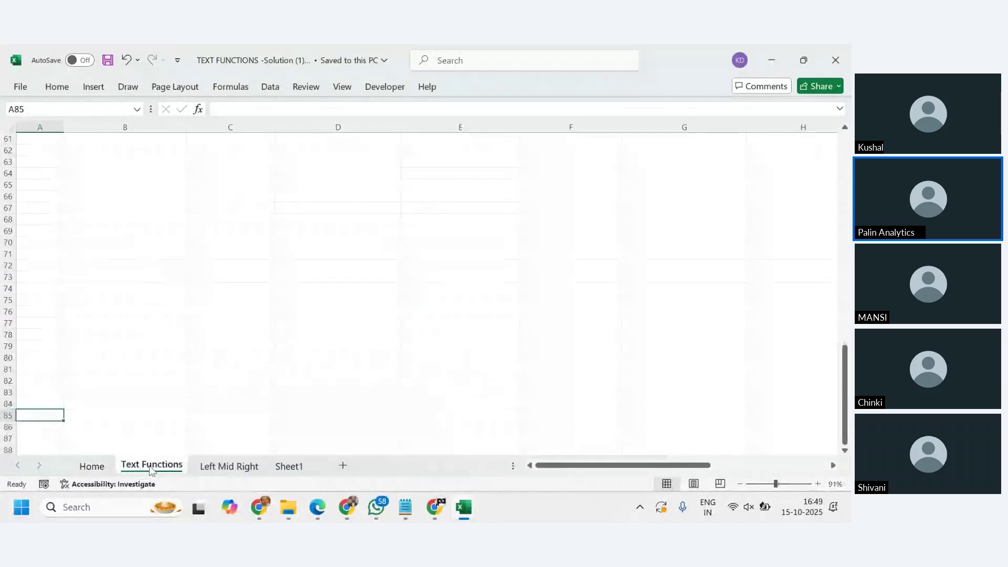
pyautogui.click(236, 467)
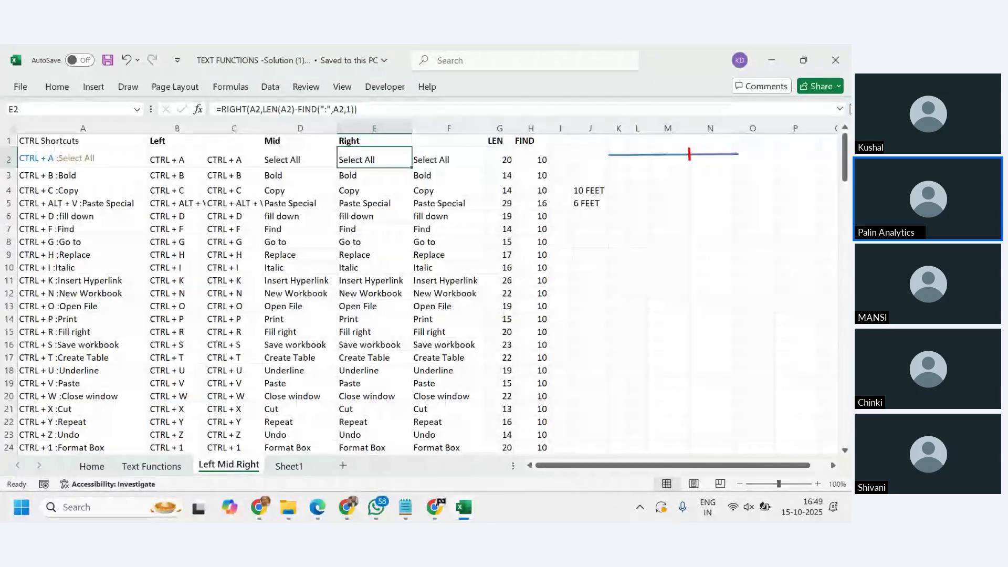
pyautogui.click(842, 60)
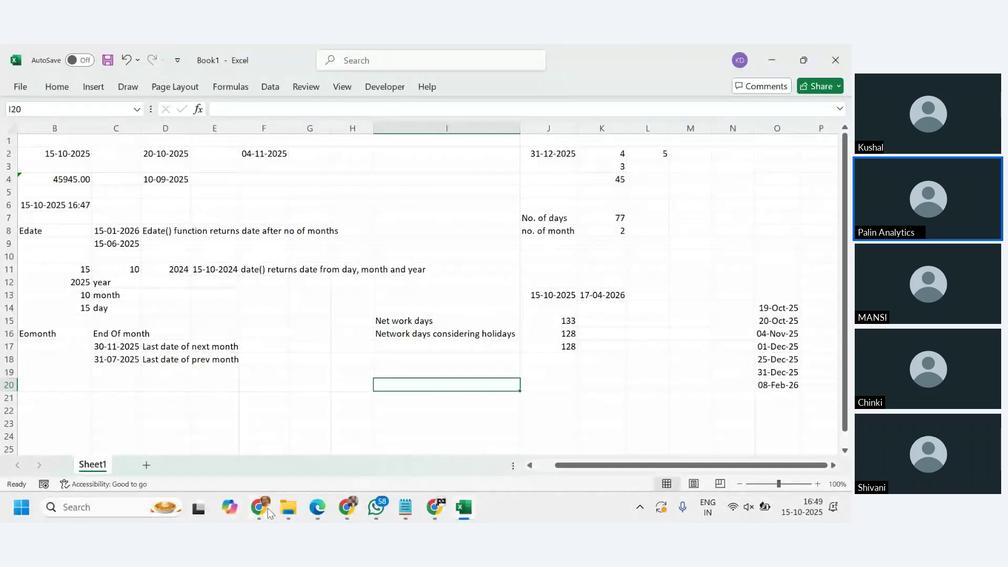
pyautogui.click(286, 507)
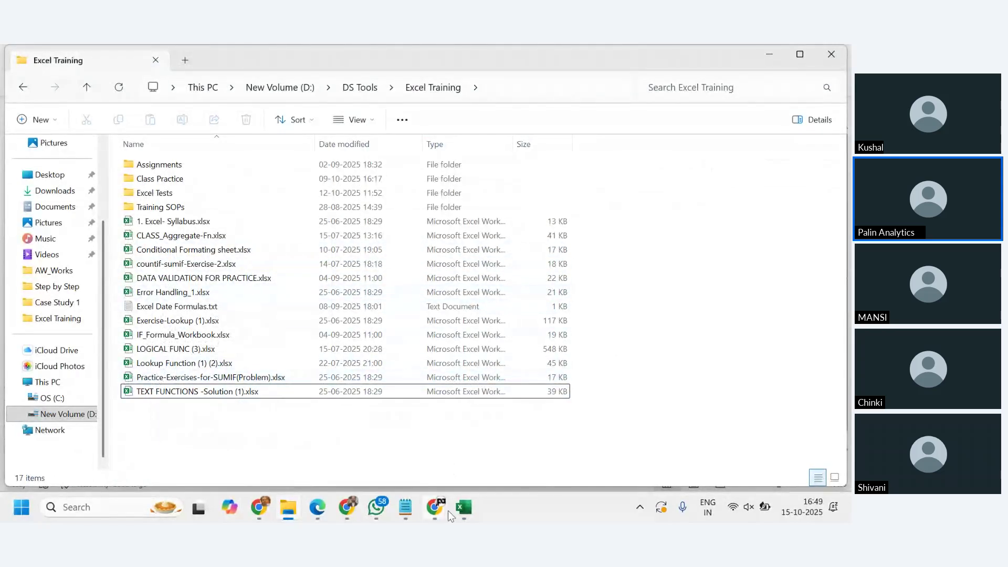
pyautogui.click(463, 508)
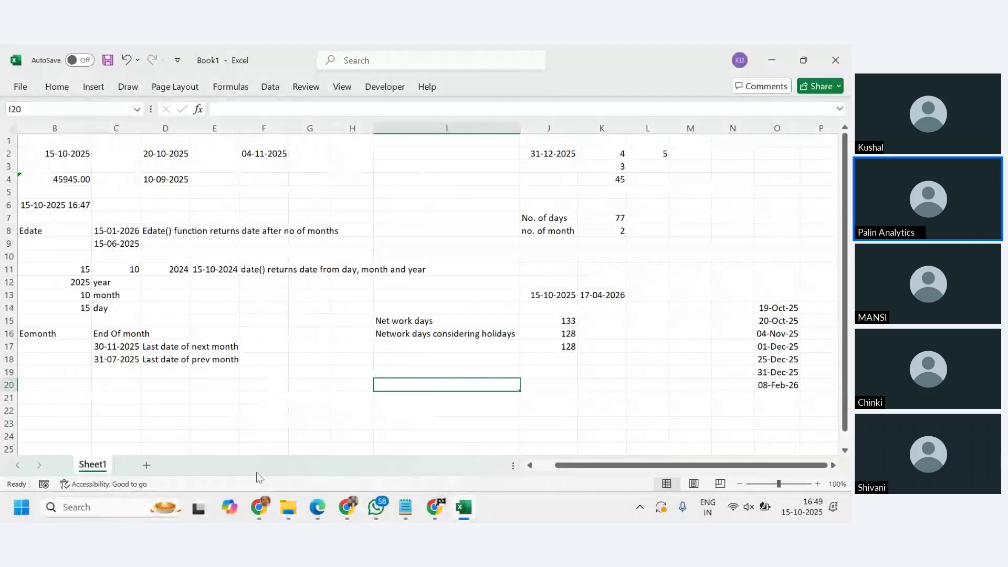
# Add a new sheet to Book1 and fill A2:A15 with the labels a1 through a14.
pyautogui.click(147, 465)
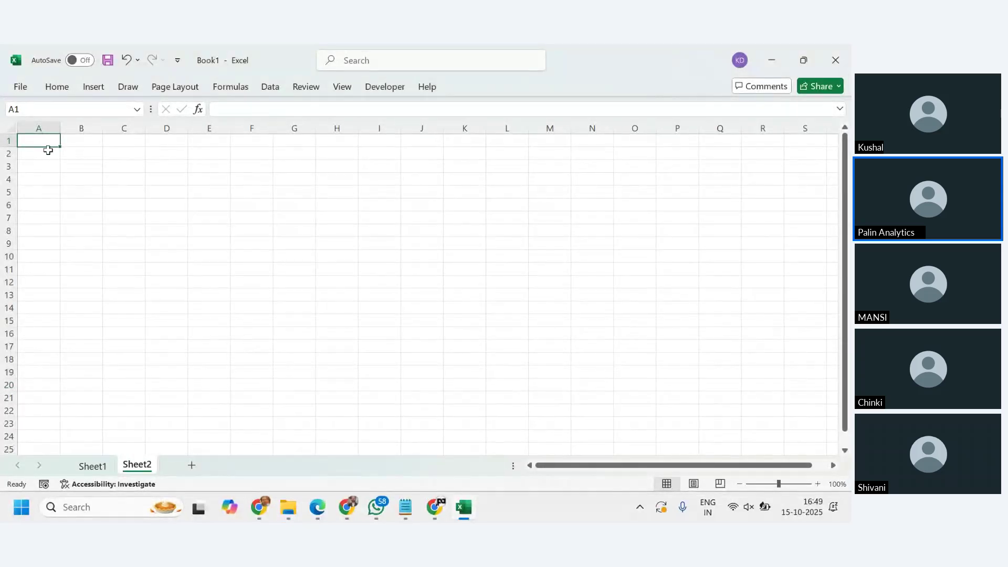
pyautogui.click(47, 151)
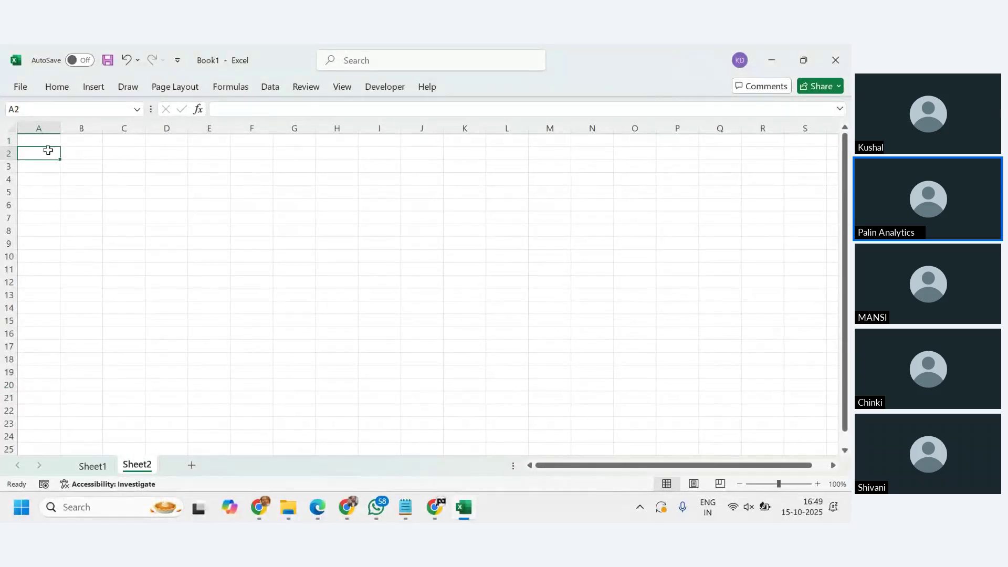
pyautogui.write('a1')
pyautogui.press('Return')
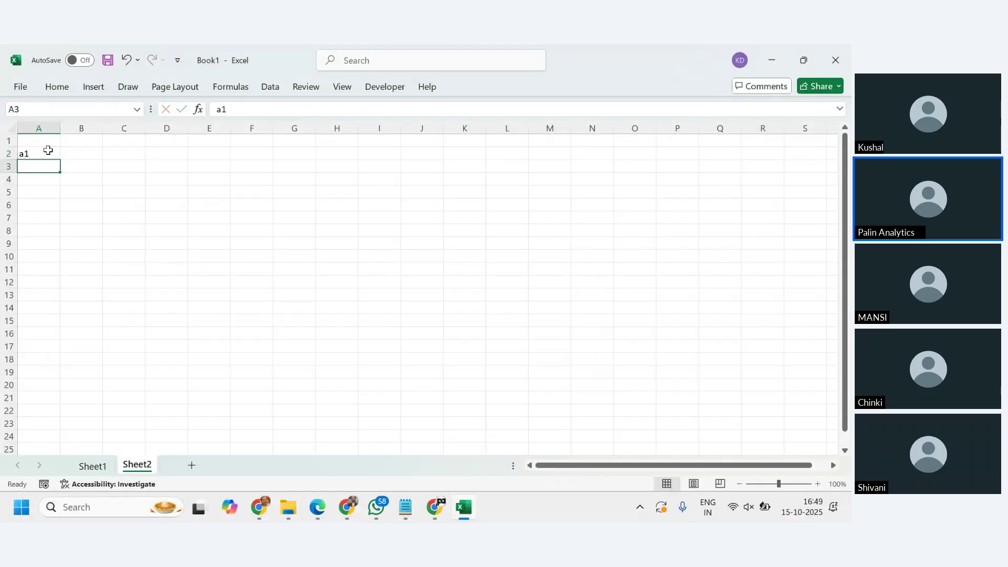
pyautogui.write('a2')
pyautogui.press('Return')
pyautogui.write('a3')
pyautogui.press('Return')
pyautogui.write('a4')
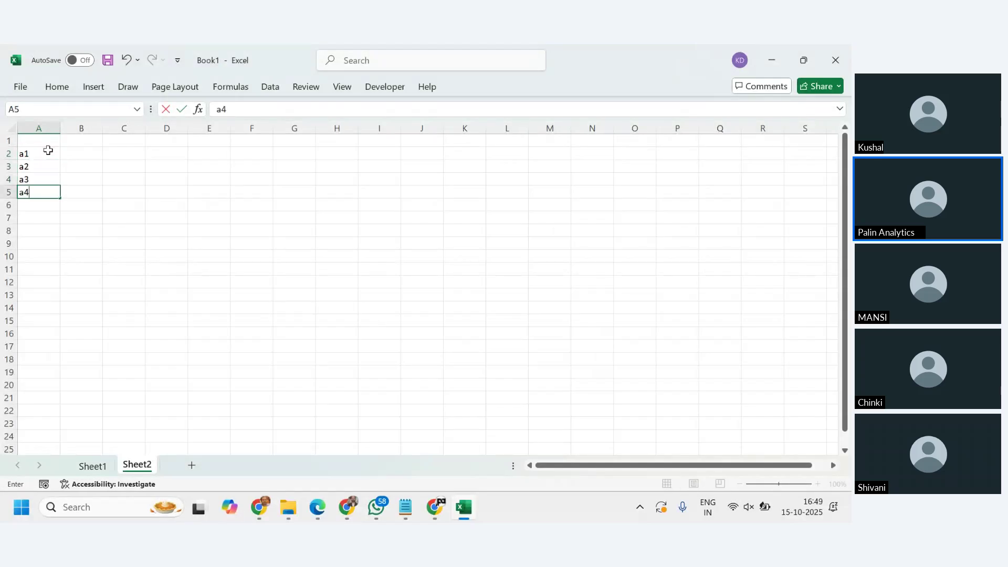
pyautogui.press('Return')
pyautogui.moveTo(41, 155); pyautogui.dragTo(45, 320)
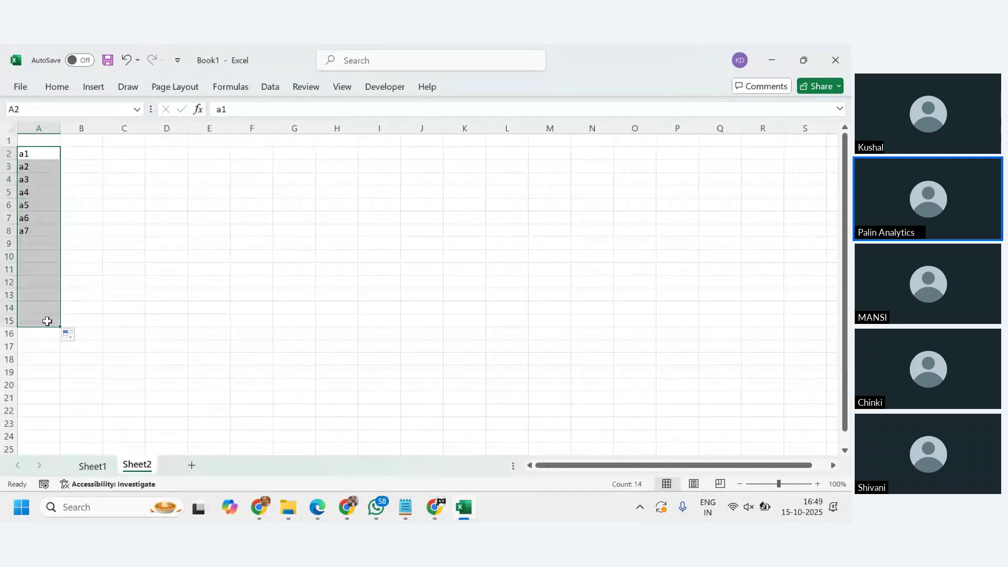
# Enter =RANDBETWEEN(45,95) in B2 to generate a random mark for a1.
pyautogui.click(93, 157)
pyautogui.write('=')
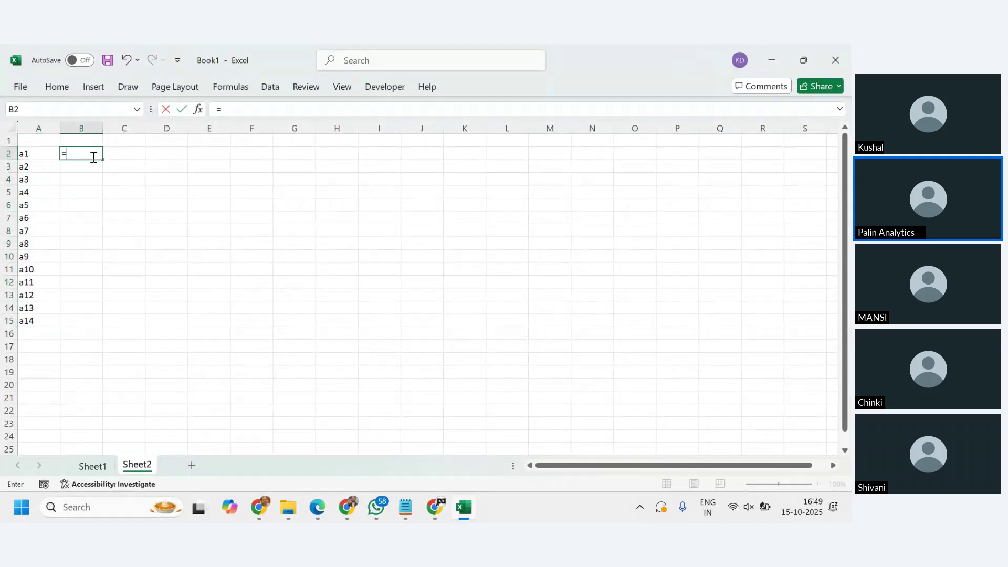
pyautogui.write('r')
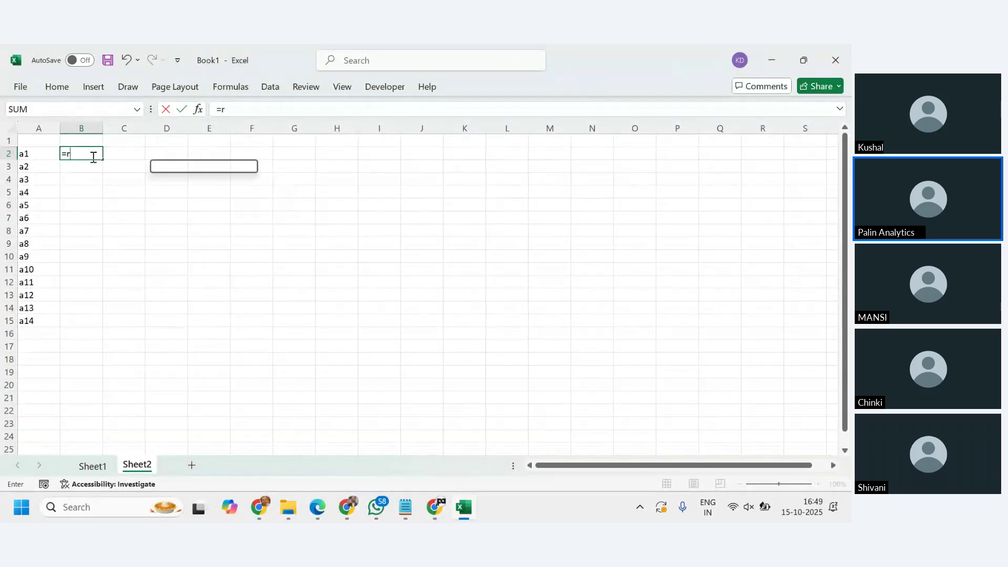
pyautogui.write('andbetween')
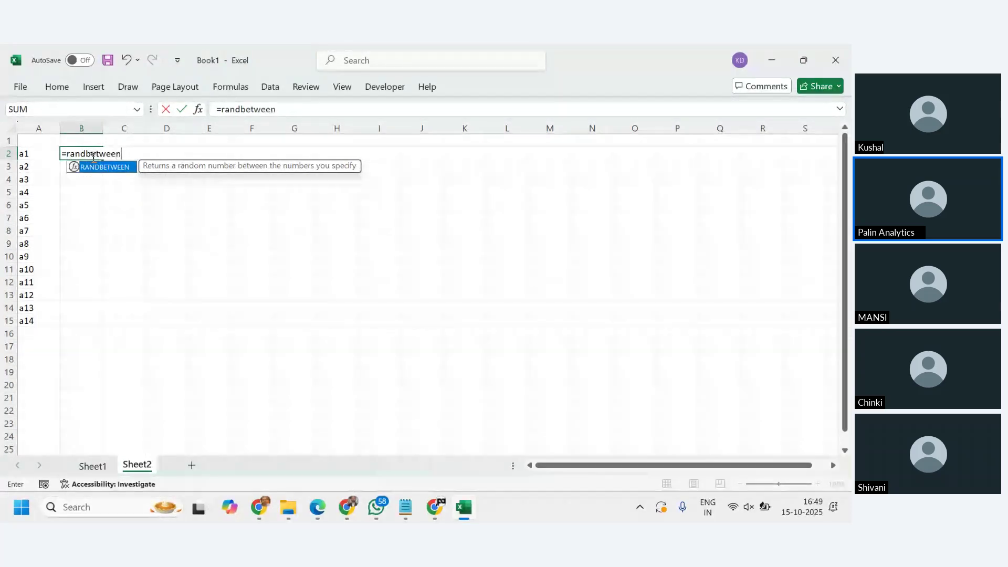
pyautogui.write('(')
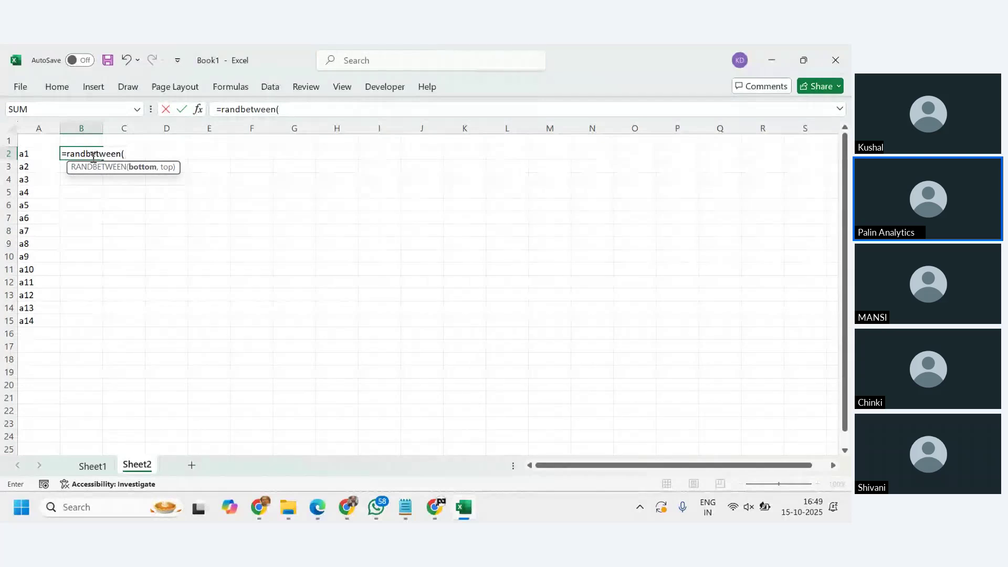
pyautogui.write('45')
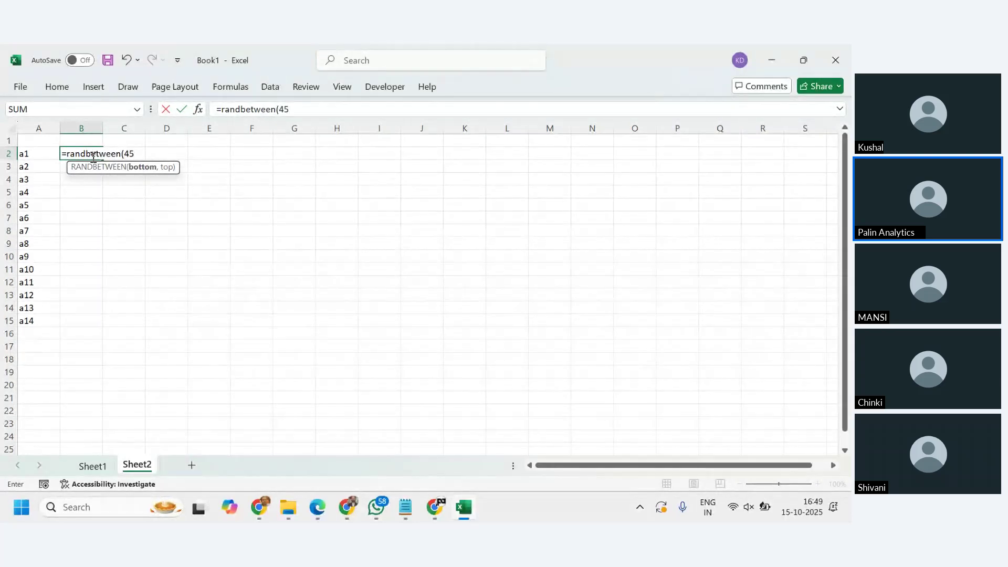
pyautogui.write(',90)')
pyautogui.press('Return')
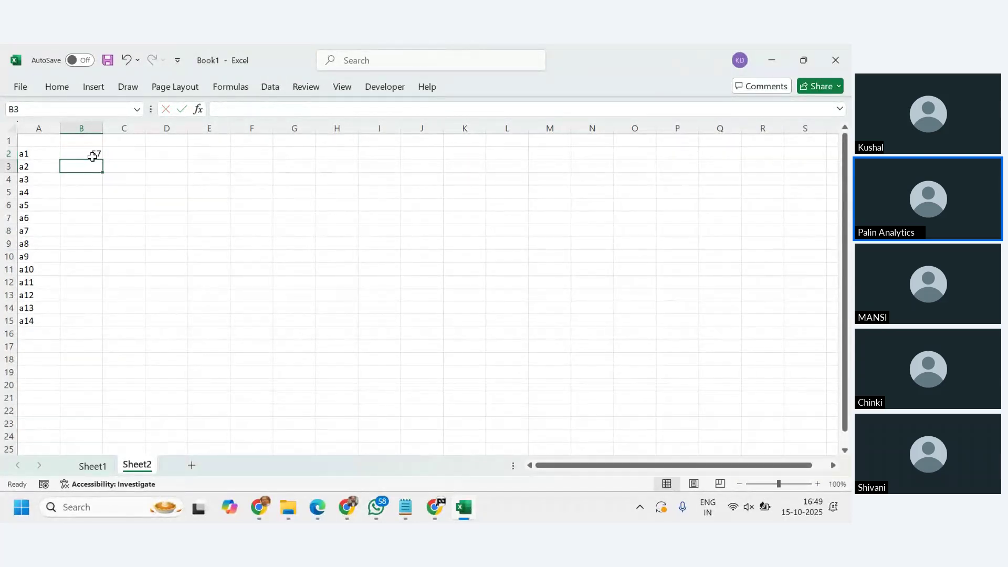
# Fill the random-number formula from B2 across to column G and down to row 15.
pyautogui.click(93, 157)
pyautogui.moveTo(103, 162); pyautogui.dragTo(273, 326)
pyautogui.click(425, 307)
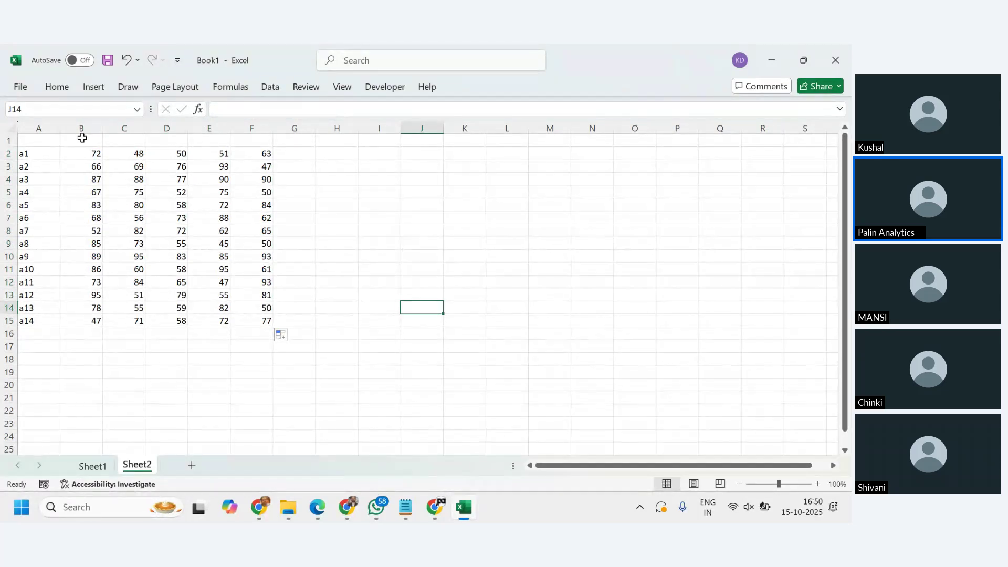
pyautogui.moveTo(266, 153); pyautogui.dragTo(294, 324)
pyautogui.click(308, 309)
# Replace the RANDBETWEEN formulas in B2:G15 with their static values using Paste Special Values.
pyautogui.moveTo(77, 153); pyautogui.dragTo(287, 319)
pyautogui.hotkey('ctrl', 'c')
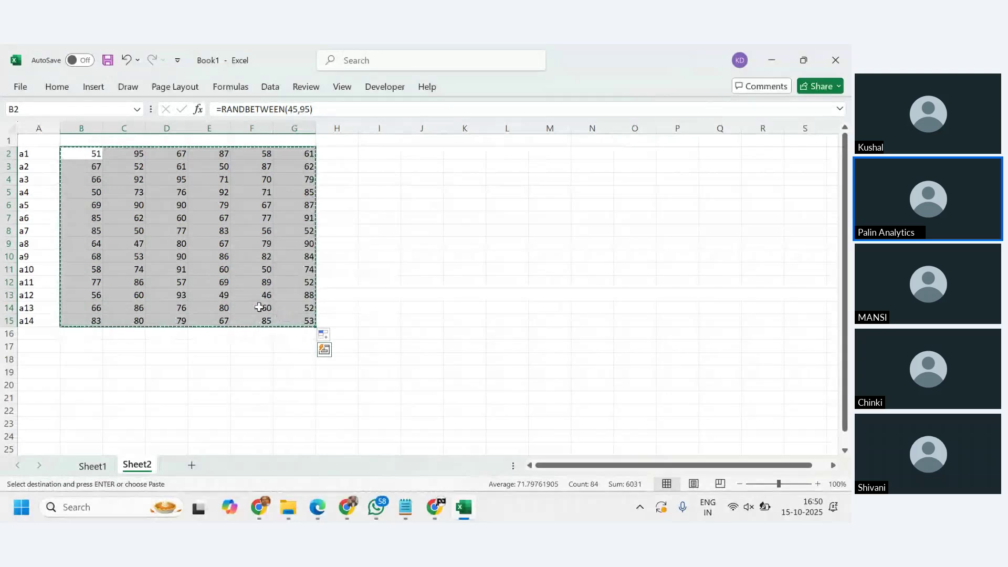
pyautogui.hotkey('alt', 'e')
pyautogui.press('s')
pyautogui.press('v')
pyautogui.press('Return')
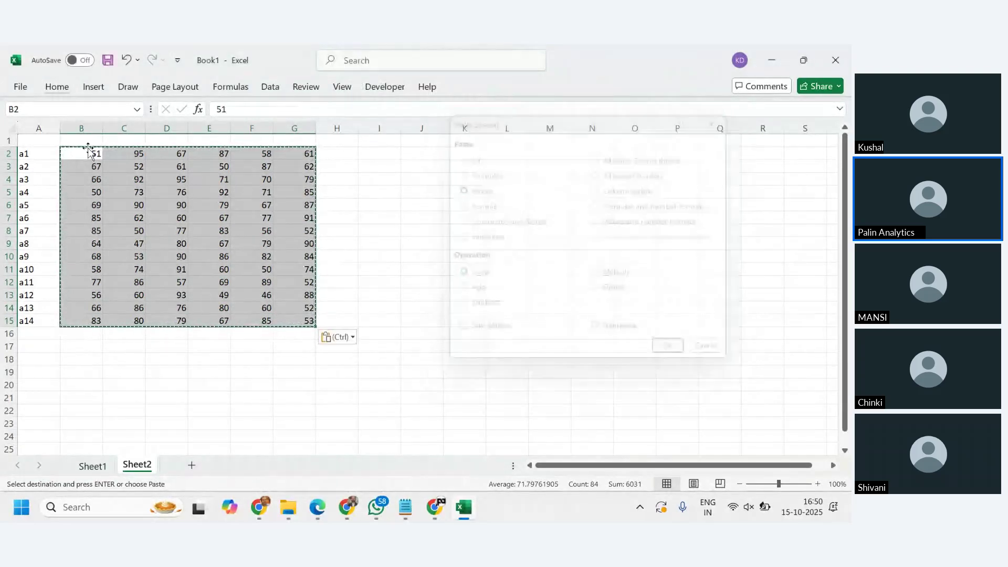
# Enter the subject headings eng, math and sc in B1:D1.
pyautogui.click(97, 138)
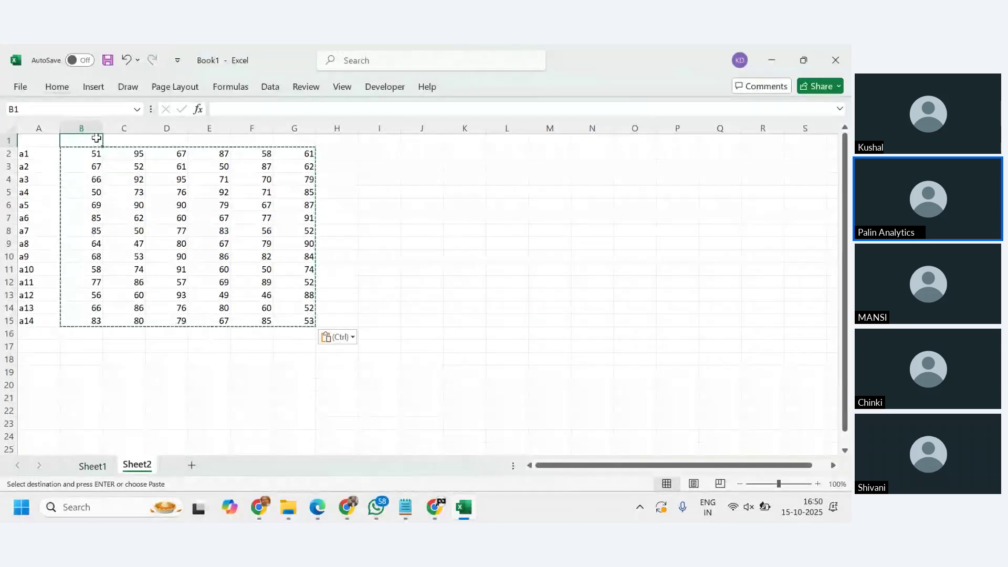
pyautogui.write('em')
pyautogui.press('BackSpace')
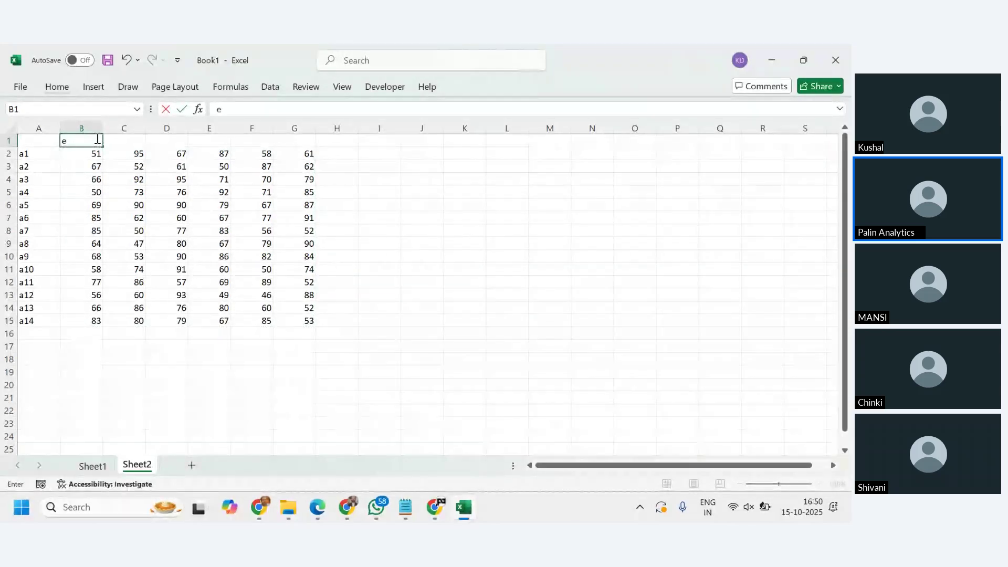
pyautogui.write('ng')
pyautogui.press('Tab')
pyautogui.write('math')
pyautogui.press('Tab')
pyautogui.write('s')
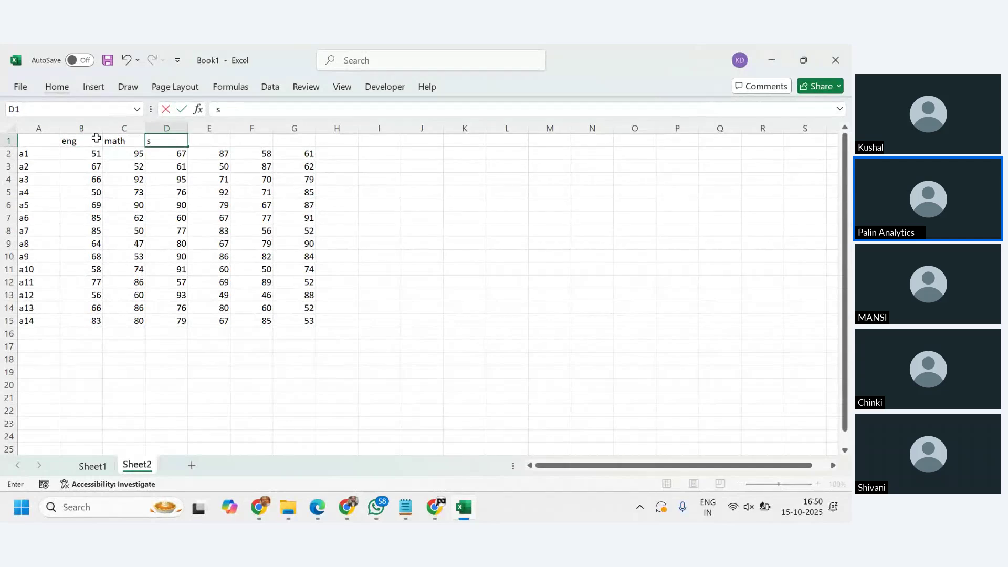
pyautogui.write('c')
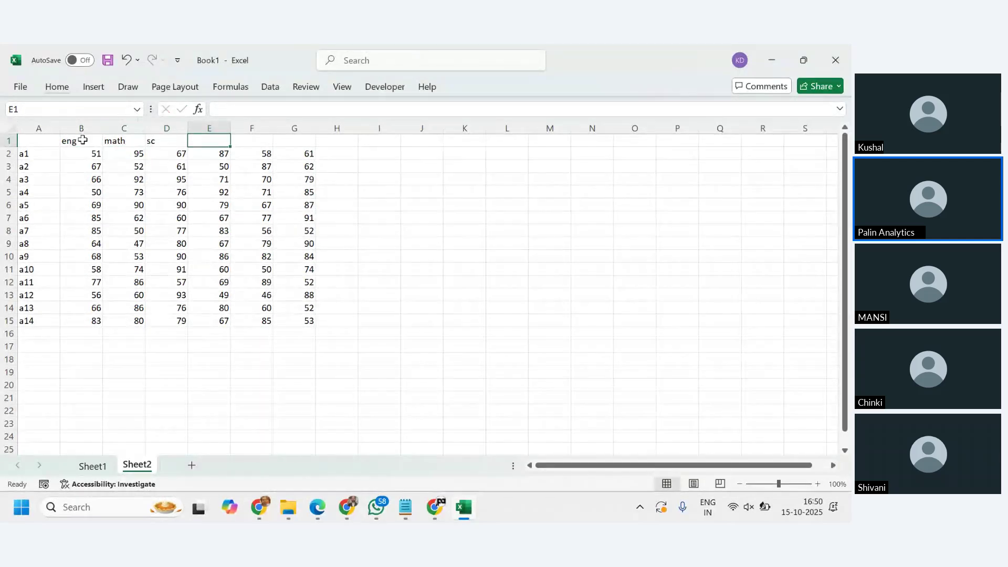
# Copy the eng, math and sc headings from B1:D1 into E1:G1.
pyautogui.moveTo(81, 141); pyautogui.dragTo(133, 142)
pyautogui.hotkey('ctrl', 'c')
pyautogui.click(210, 141)
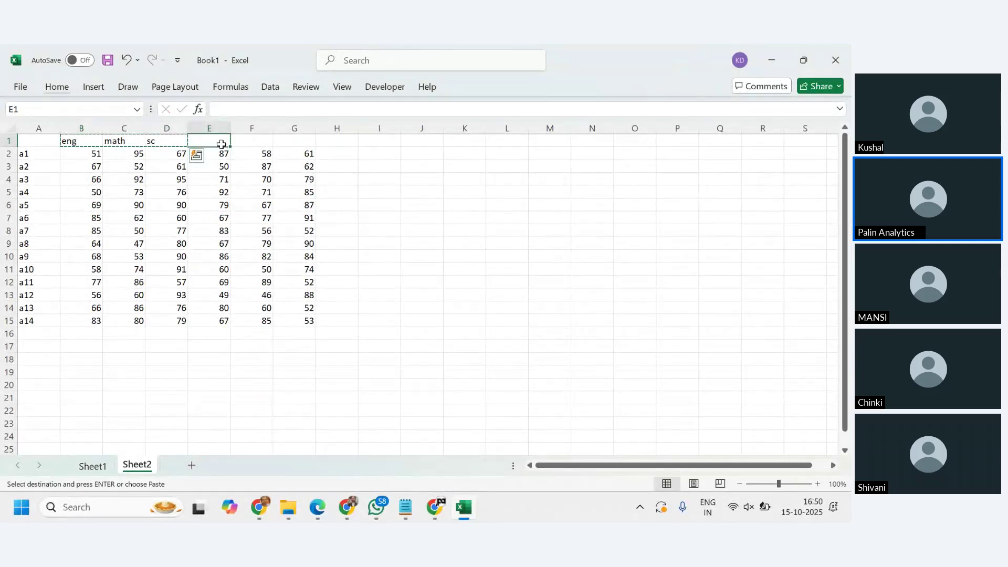
pyautogui.hotkey('ctrl', 'v')
pyautogui.click(387, 189)
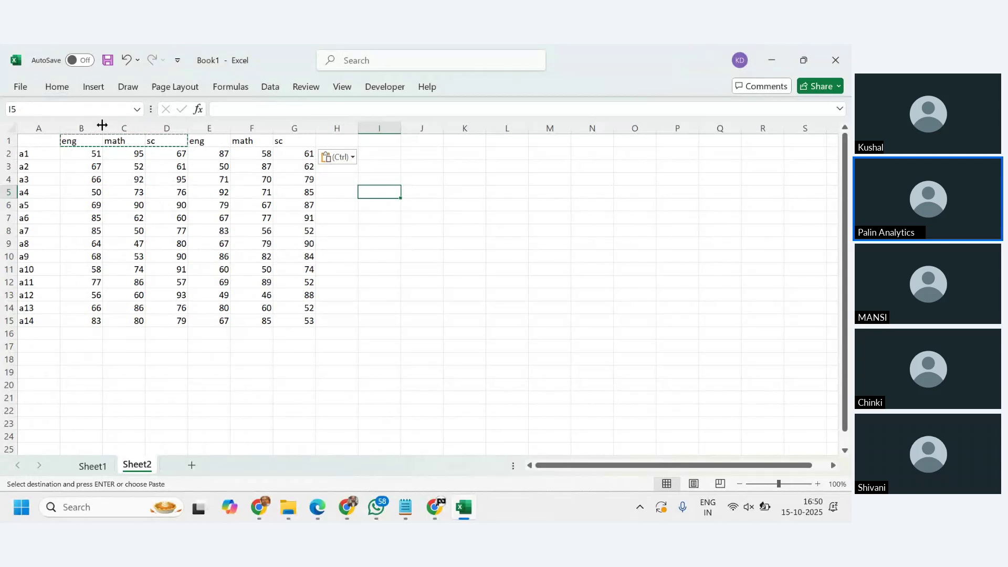
# Insert a blank row above the subject headings.
pyautogui.moveTo(29, 156)
pyautogui.mouseDown()
pyautogui.moveTo(142, 156)
pyautogui.moveTo(42, 153)
pyautogui.mouseUp()
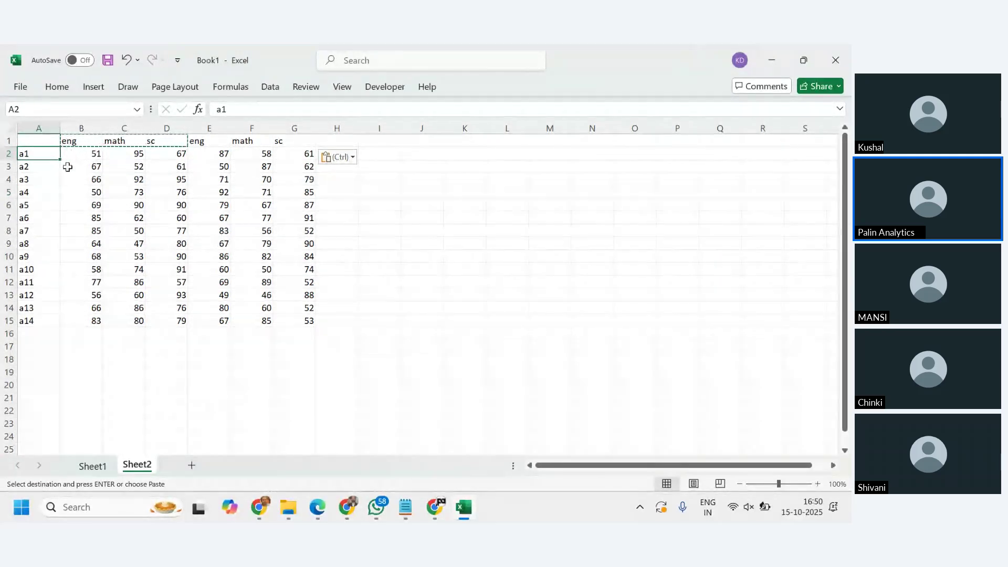
pyautogui.rightClick(9, 141)
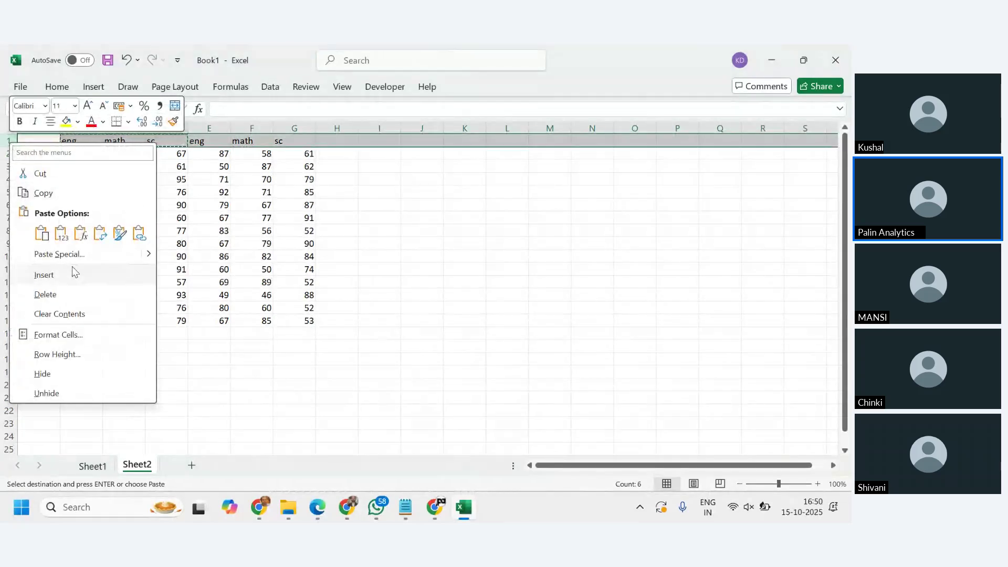
pyautogui.click(72, 271)
# Enter the heading First Exam above the first eng, math and sc columns, and merge and center it across B1:D1.
pyautogui.moveTo(86, 140); pyautogui.dragTo(156, 141)
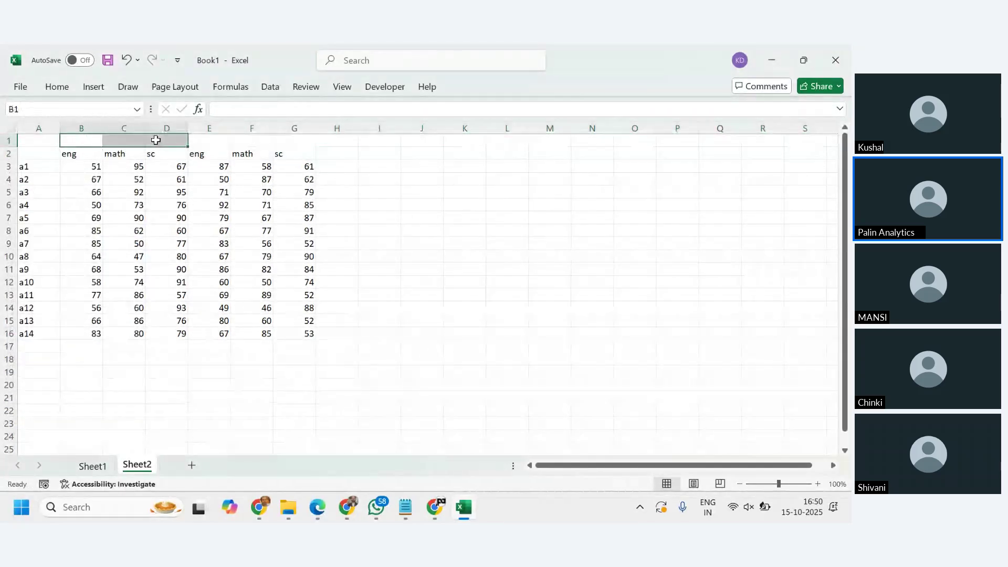
pyautogui.write('1s')
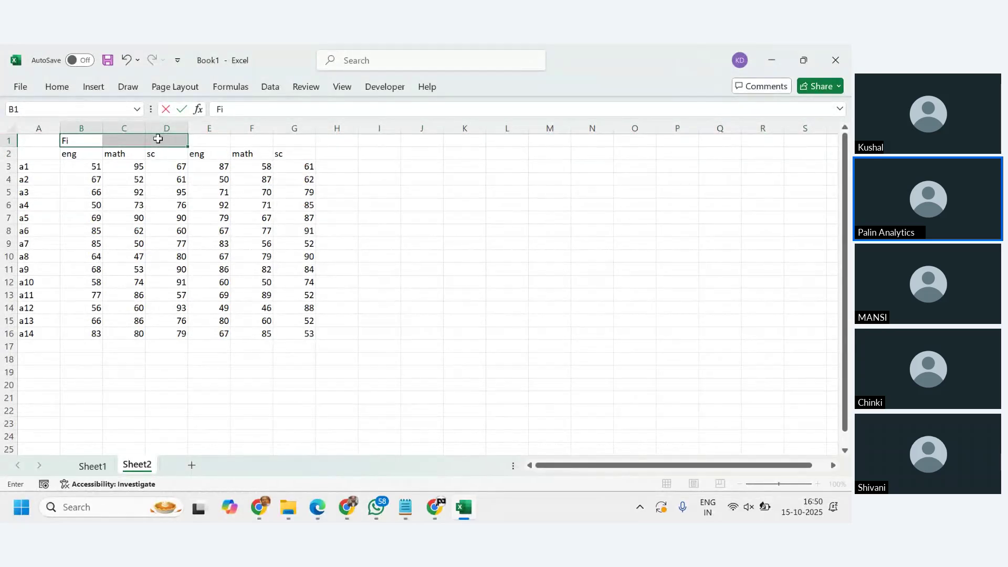
pyautogui.write('rst Exam')
pyautogui.press('Return')
pyautogui.click(198, 167)
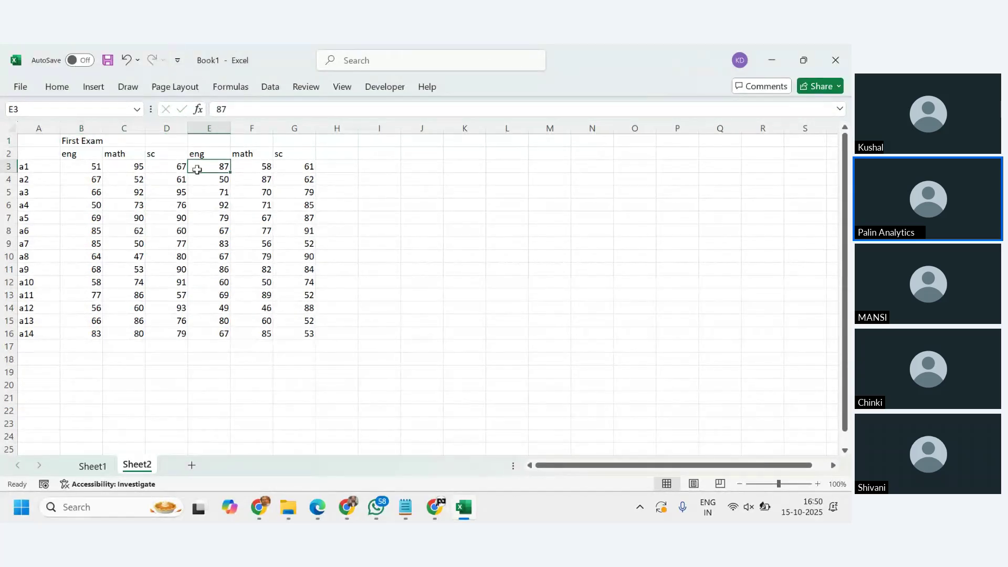
pyautogui.moveTo(79, 141); pyautogui.dragTo(153, 139)
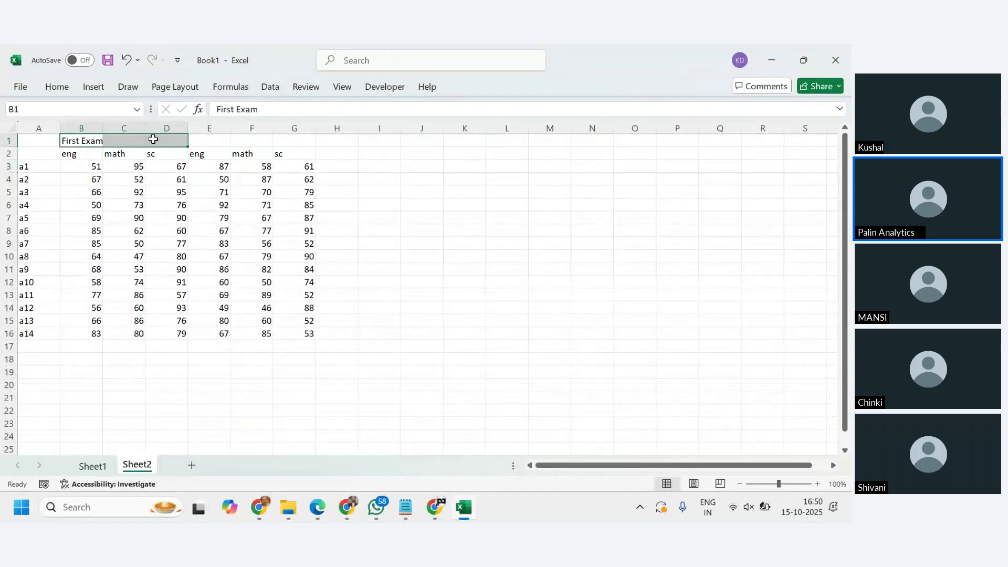
pyautogui.click(67, 85)
pyautogui.click(341, 135)
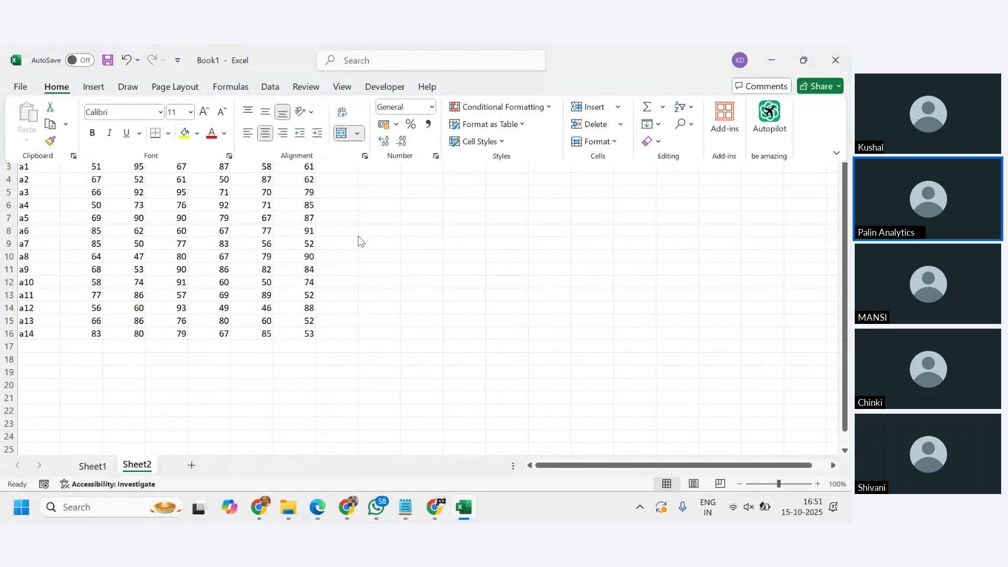
# Enter the heading Second Exam above the second set of subject columns, and merge and center it across E1:G1.
pyautogui.click(230, 141)
pyautogui.moveTo(230, 141); pyautogui.dragTo(295, 140)
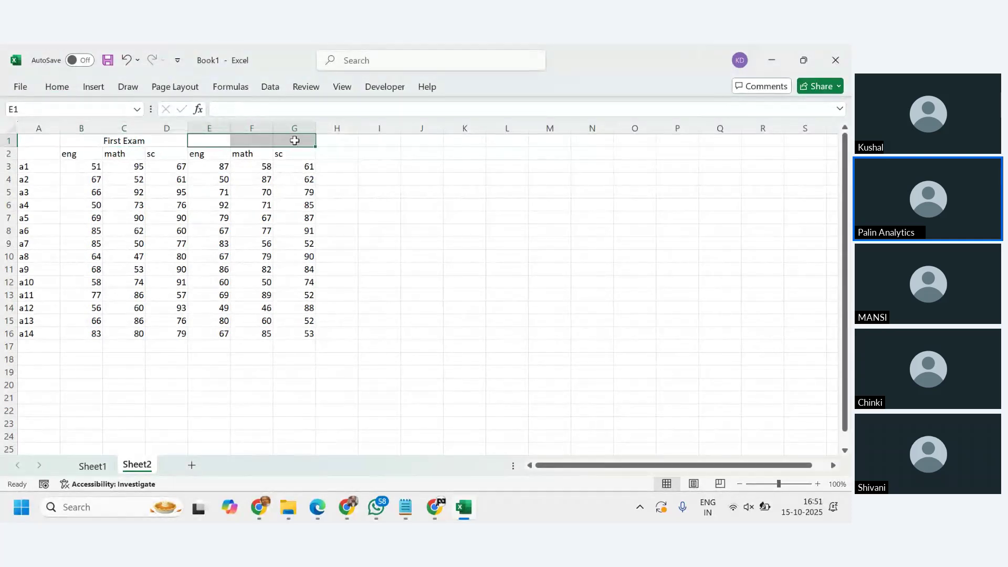
pyautogui.write('Second E')
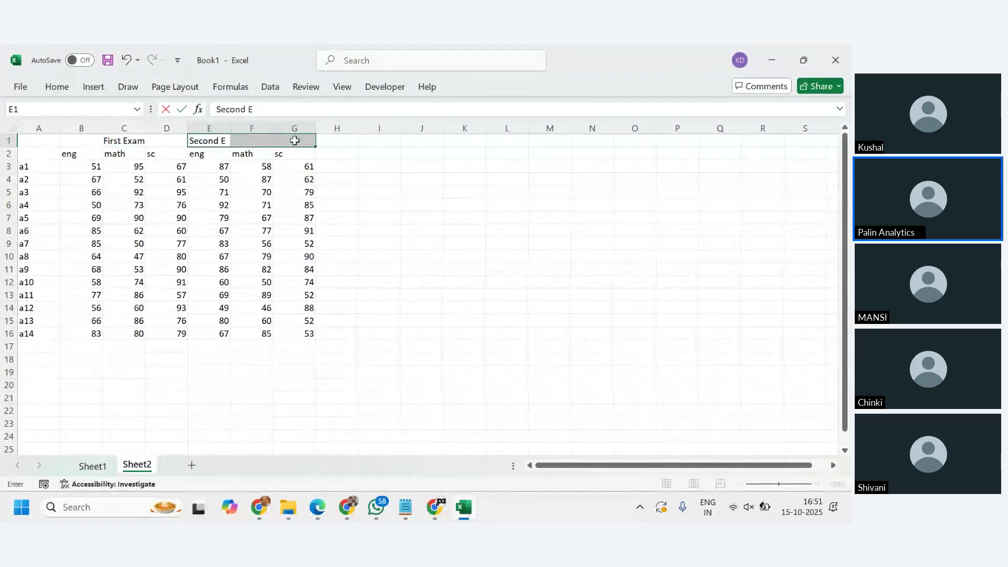
pyautogui.write('xam')
pyautogui.press('Return')
pyautogui.click(338, 181)
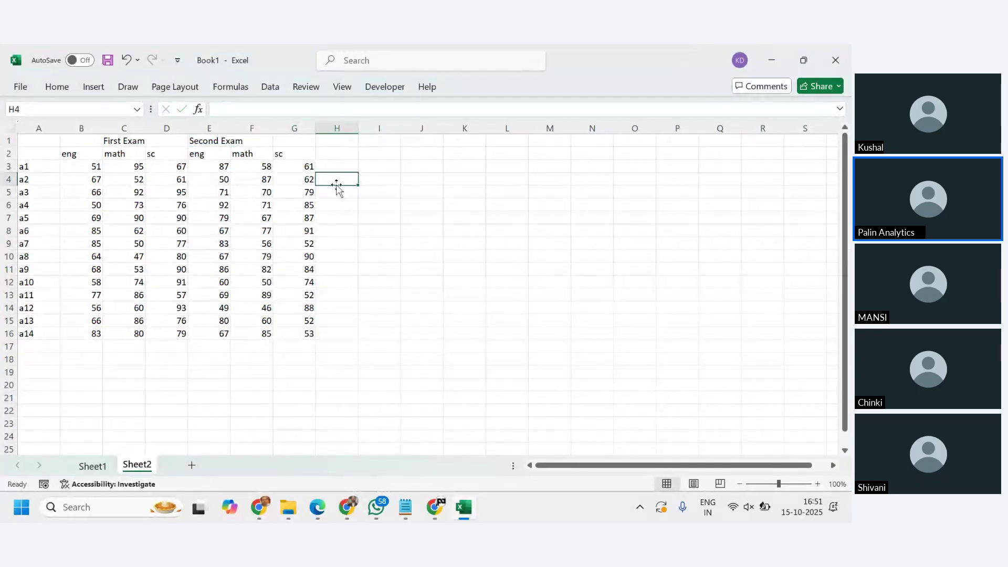
pyautogui.moveTo(219, 140); pyautogui.dragTo(282, 140)
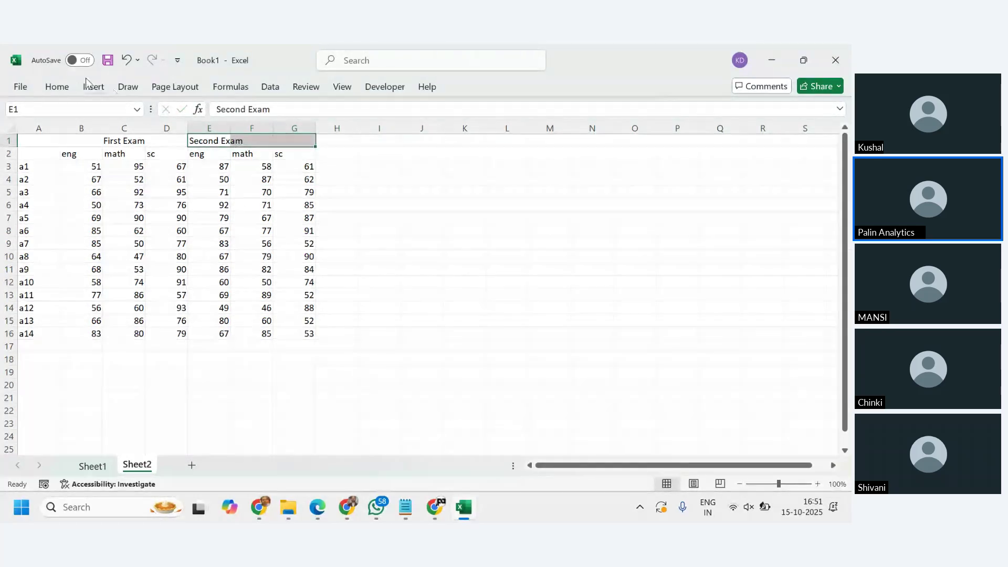
pyautogui.click(56, 87)
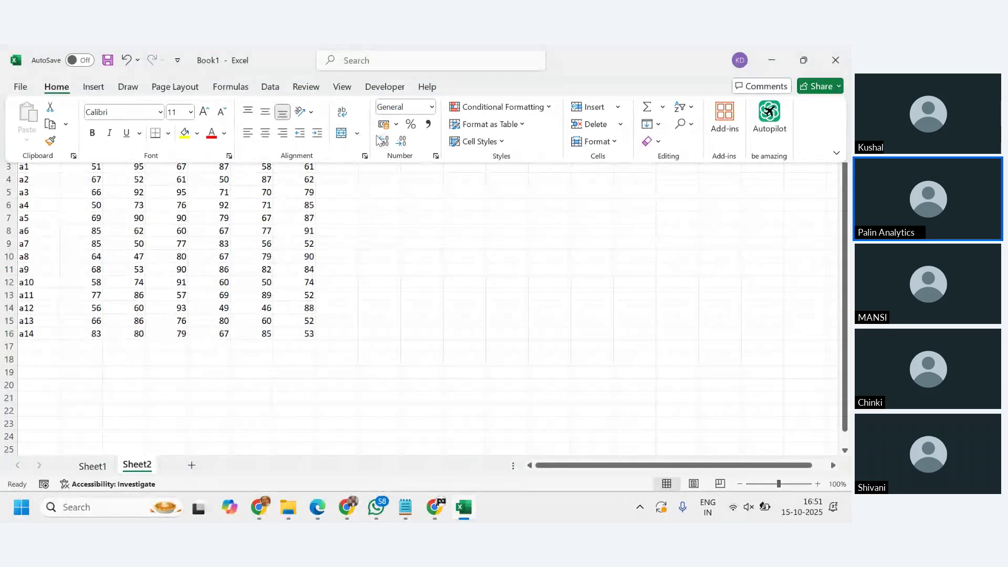
pyautogui.click(342, 133)
pyautogui.click(436, 240)
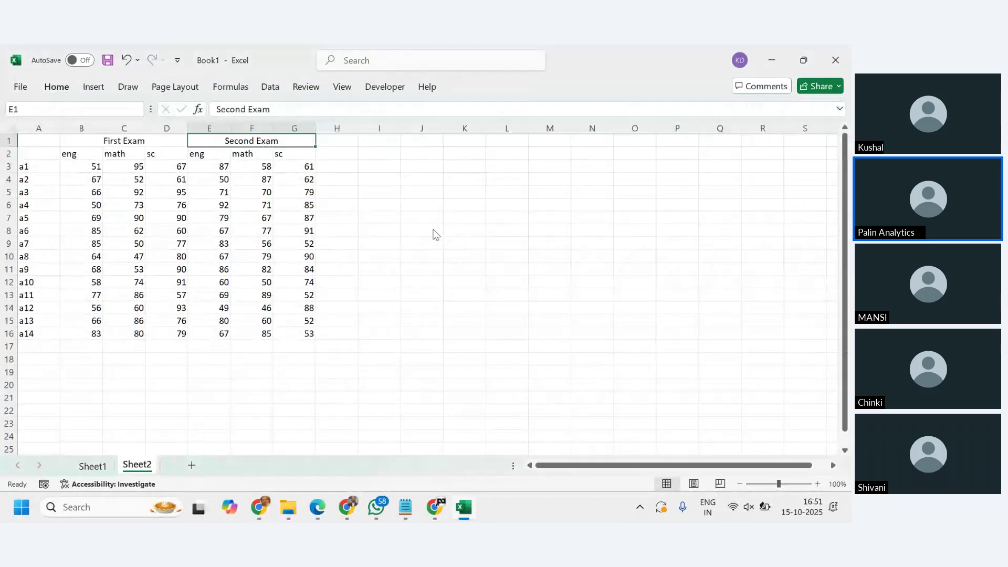
pyautogui.click(435, 220)
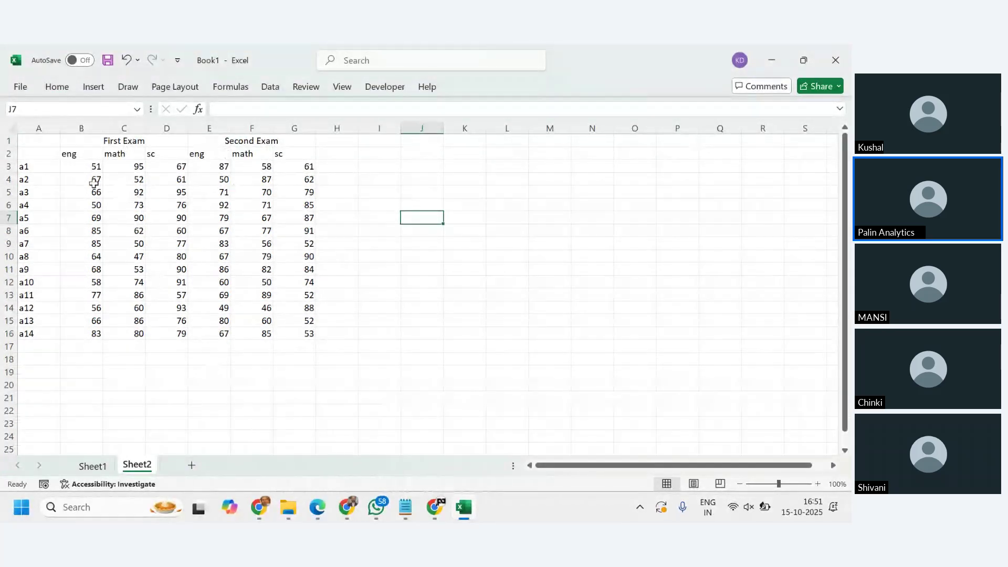
# Enter the student label a1 in J5, beside the marks table.
pyautogui.click(32, 168)
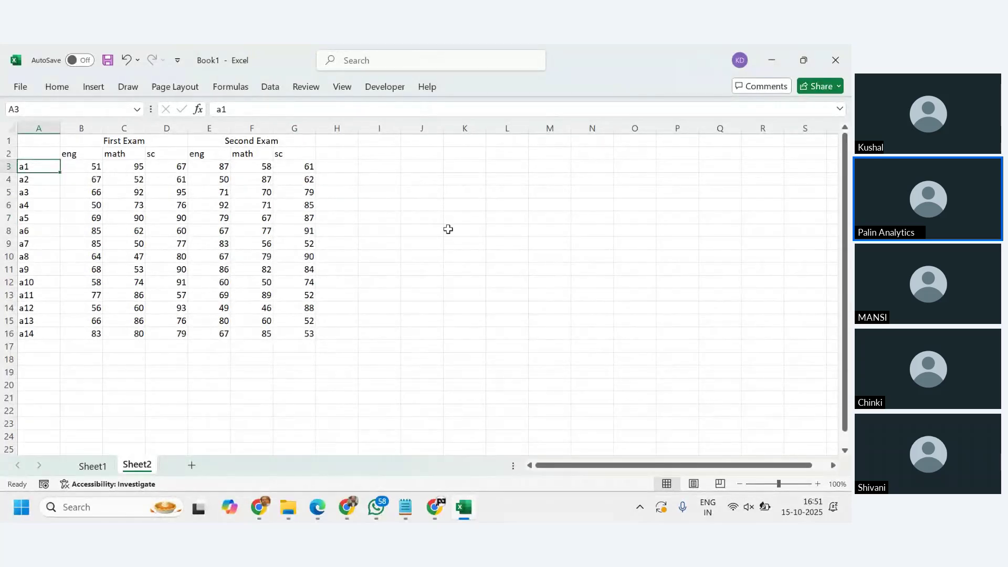
pyautogui.click(431, 196)
pyautogui.write('a1')
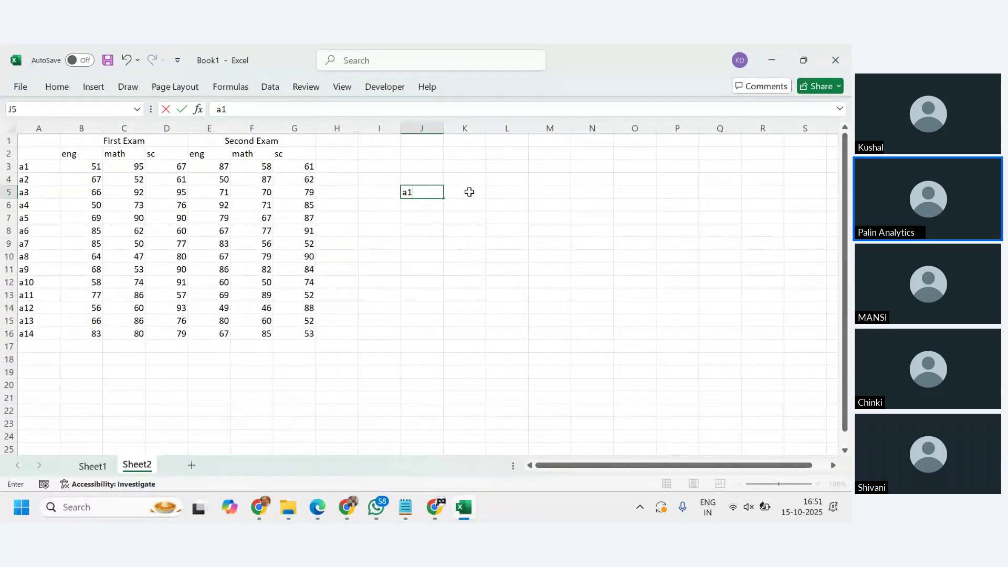
pyautogui.click(469, 192)
pyautogui.click(428, 192)
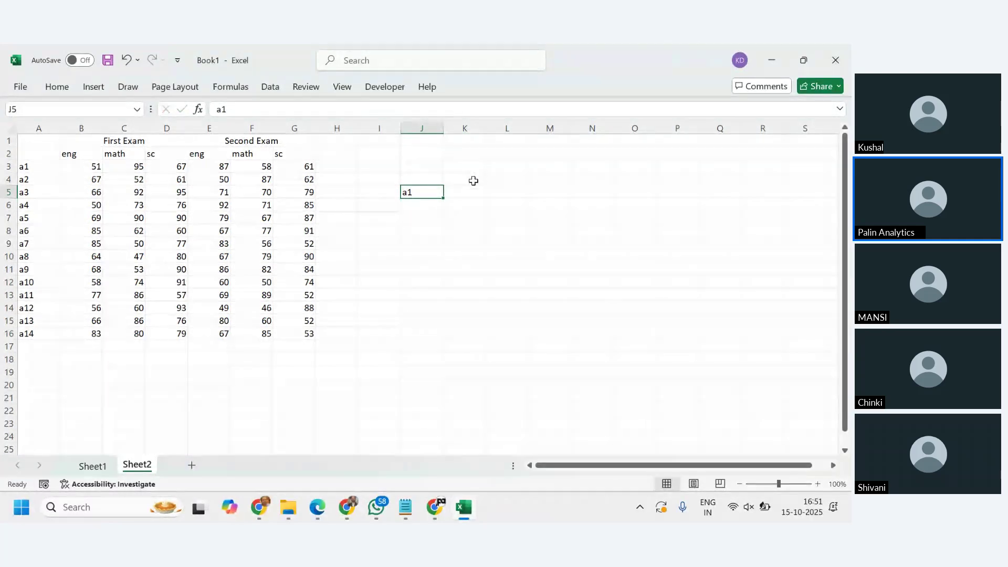
# Copy the merged First Exam and Second Exam headings from B1:G1 into K4:P4.
pyautogui.moveTo(473, 181); pyautogui.dragTo(544, 183)
pyautogui.click(508, 179)
pyautogui.click(181, 140)
pyautogui.moveTo(180, 140); pyautogui.dragTo(220, 138)
pyautogui.hotkey('ctrl', 'c')
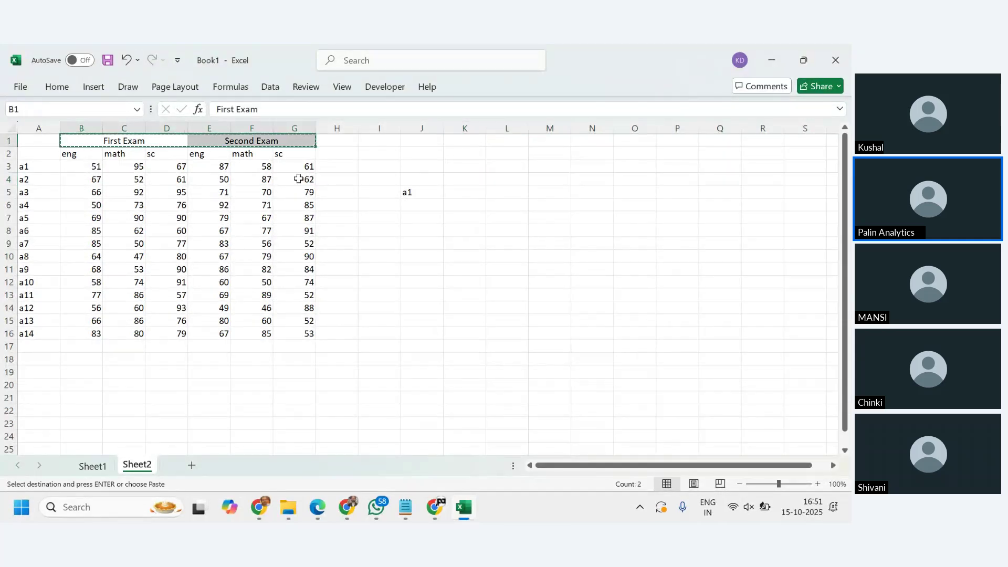
pyautogui.click(456, 179)
pyautogui.hotkey('ctrl', 'v')
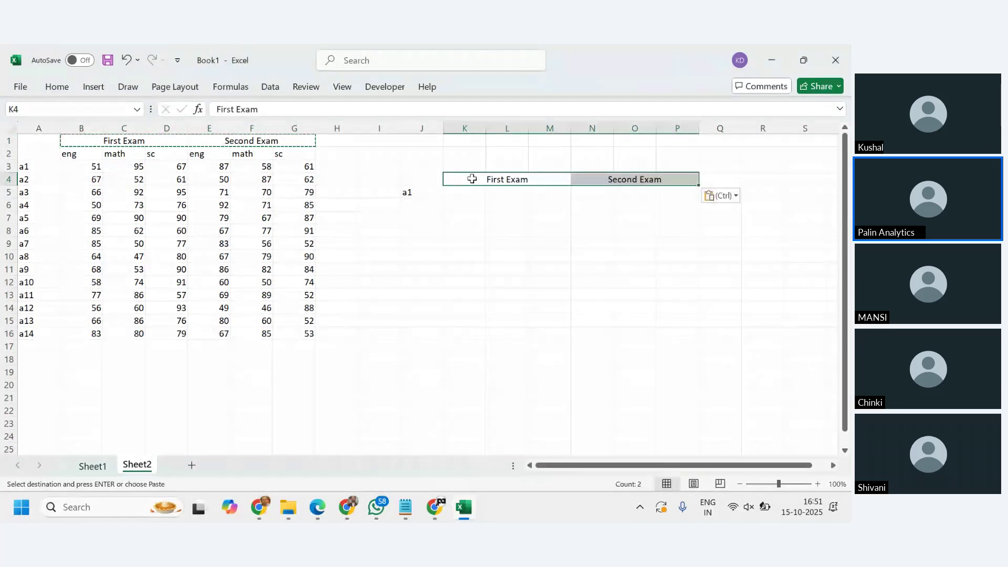
pyautogui.click(583, 219)
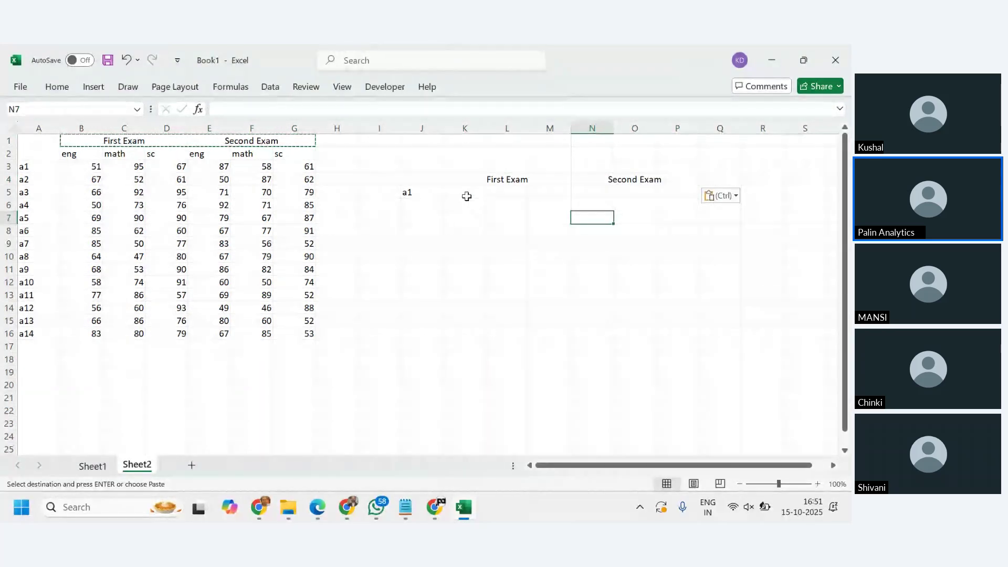
# Enter the formula =OFFSET(A3,0,1) in K5 to return the first English mark of student a1.
pyautogui.click(467, 194)
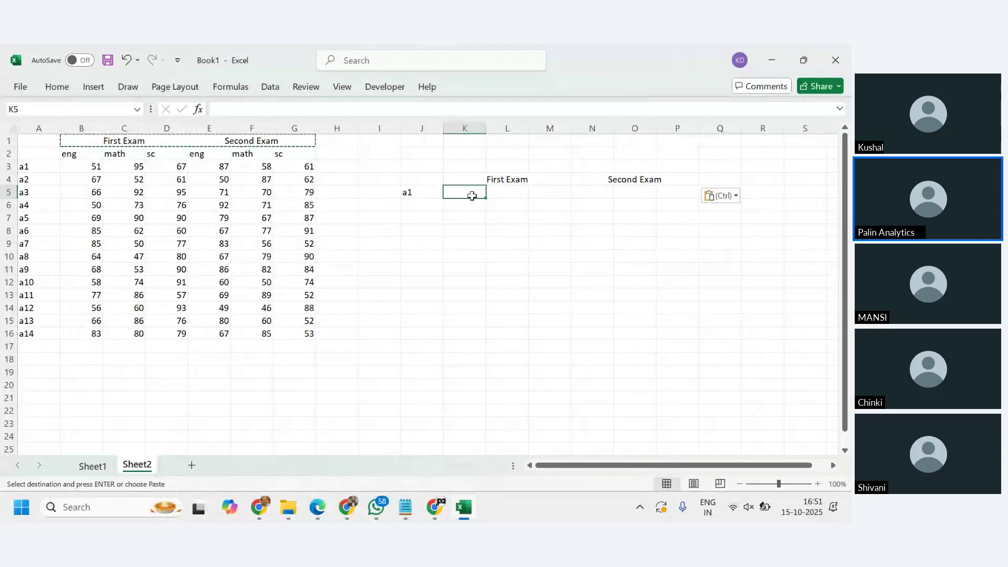
pyautogui.write('=offset')
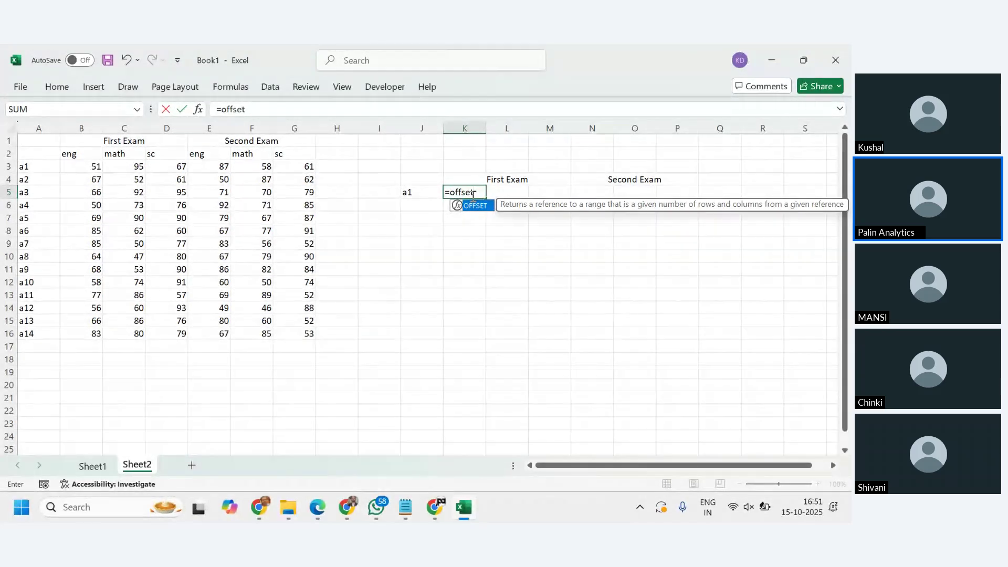
pyautogui.write('(')
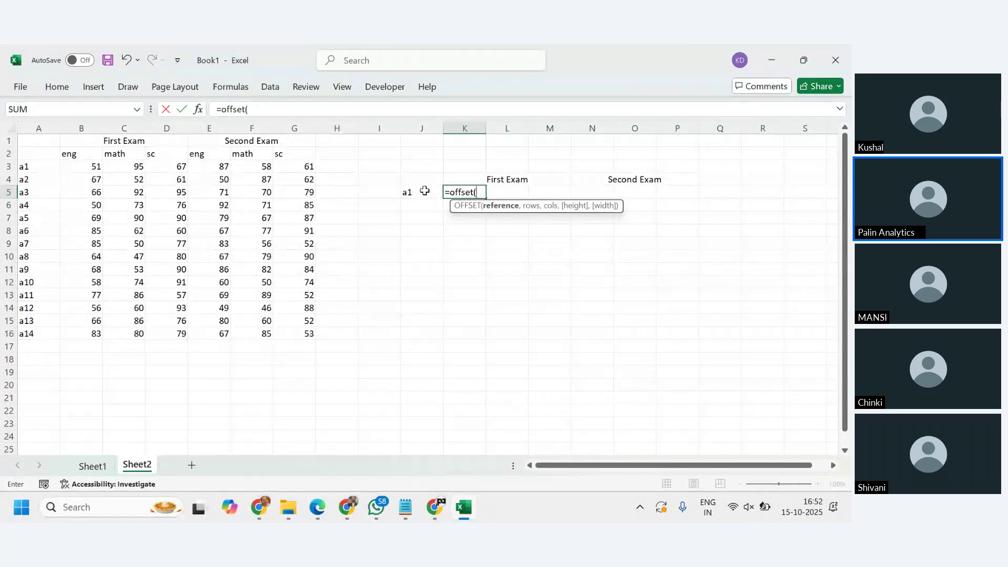
pyautogui.click(36, 166)
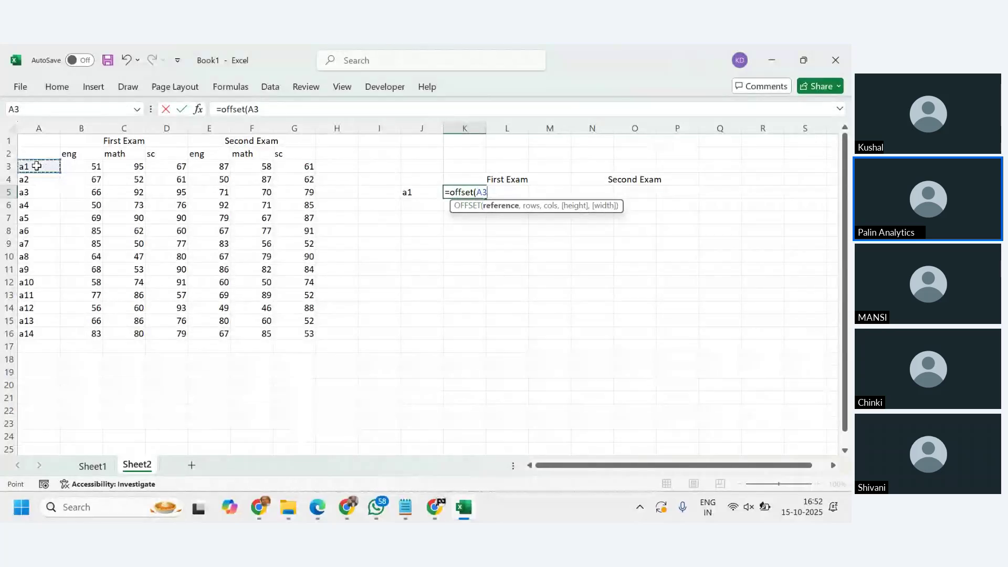
pyautogui.write(',')
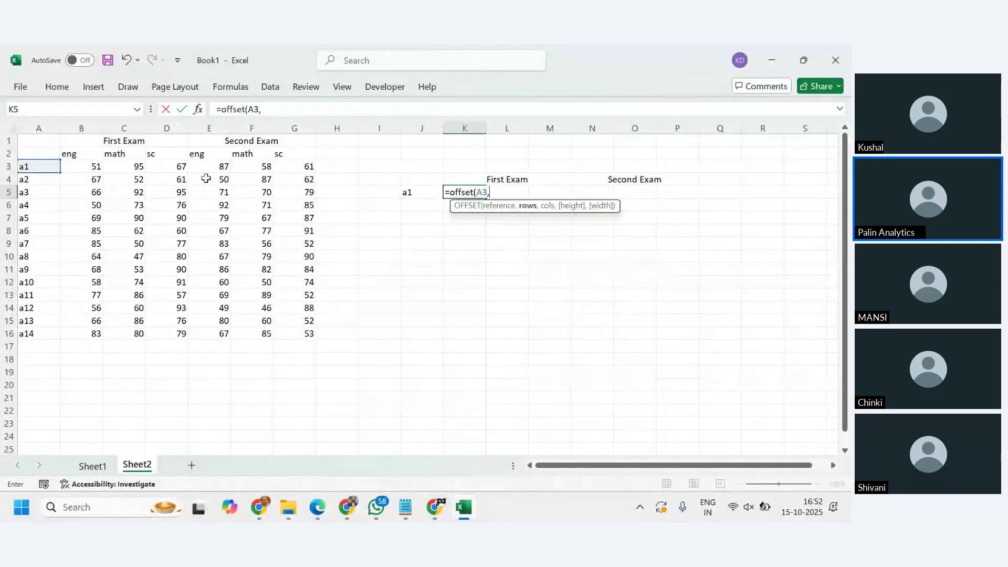
pyautogui.write('0,1')
pyautogui.write(')')
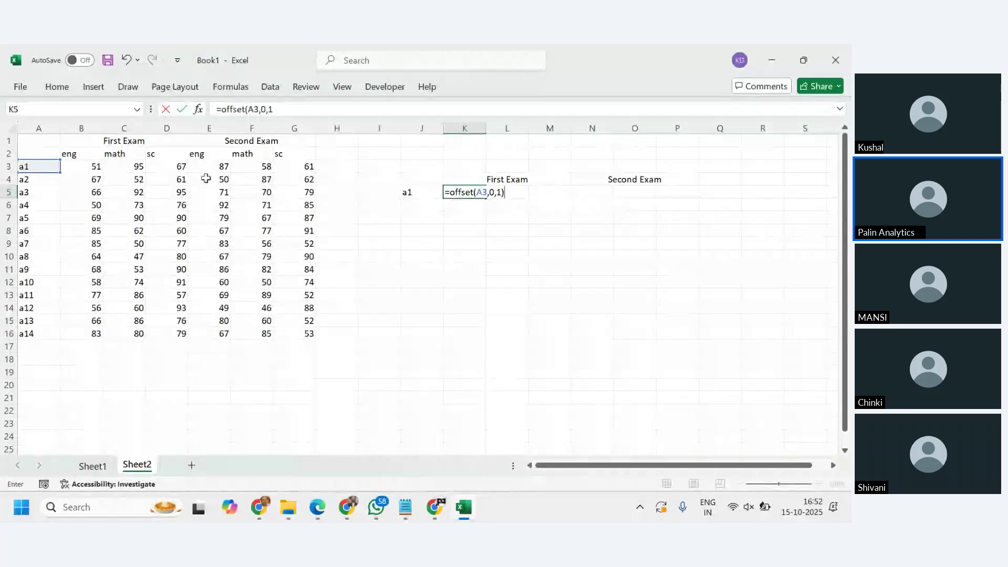
pyautogui.press('Return')
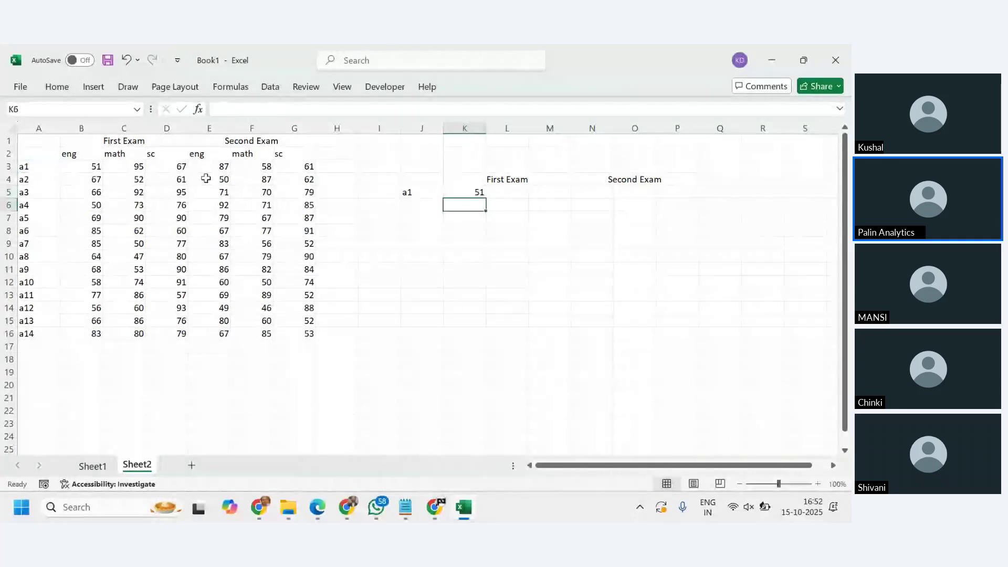
# Copy the subject headings from B2:G2 into K3:P3, above the copied exam headings.
pyautogui.click(465, 191)
pyautogui.moveTo(468, 164); pyautogui.dragTo(513, 165)
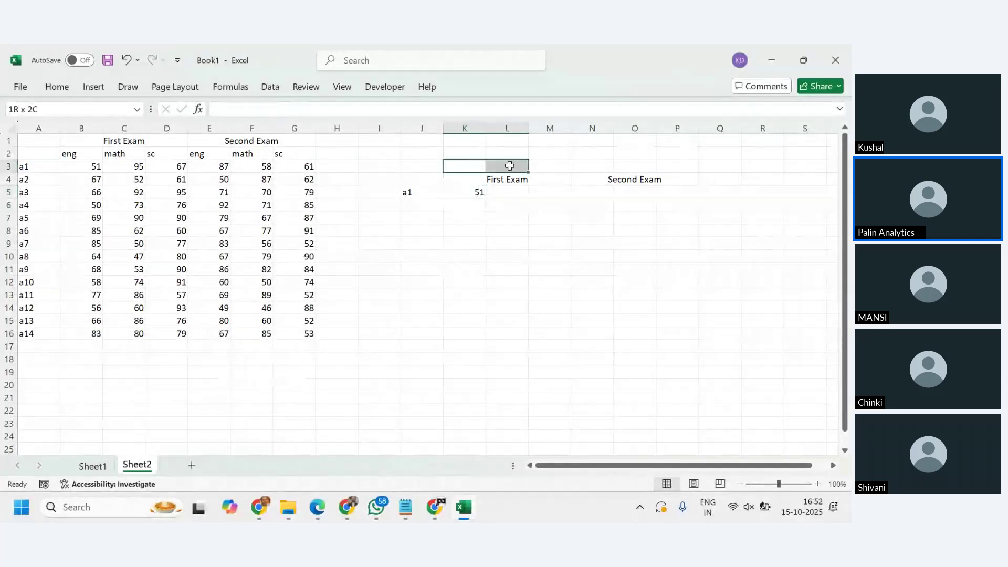
pyautogui.click(124, 179)
pyautogui.moveTo(77, 156); pyautogui.dragTo(284, 154)
pyautogui.hotkey('ctrl', 'c')
pyautogui.hotkey('ctrl', 'q')
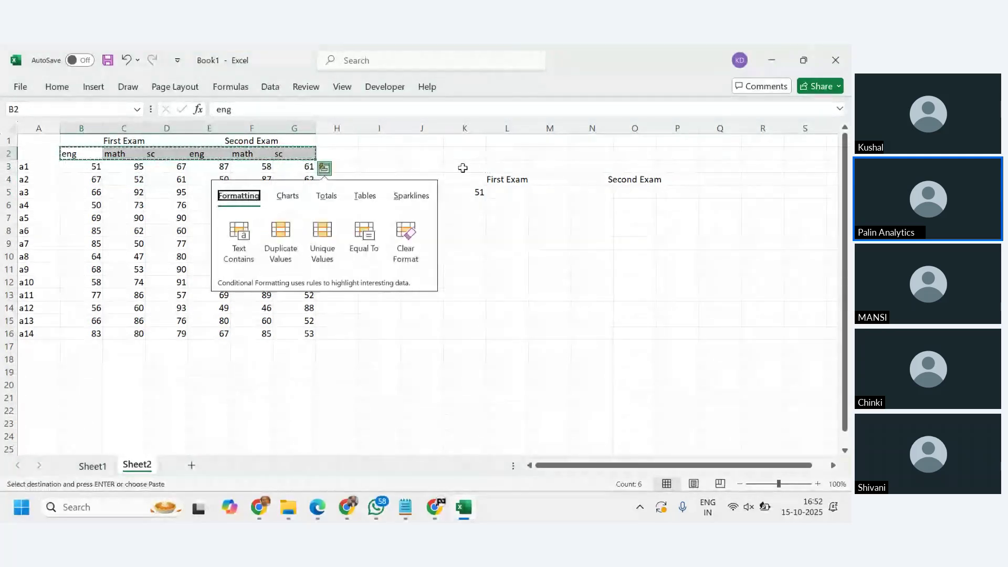
pyautogui.click(507, 243)
pyautogui.click(454, 167)
pyautogui.hotkey('ctrl', 'v')
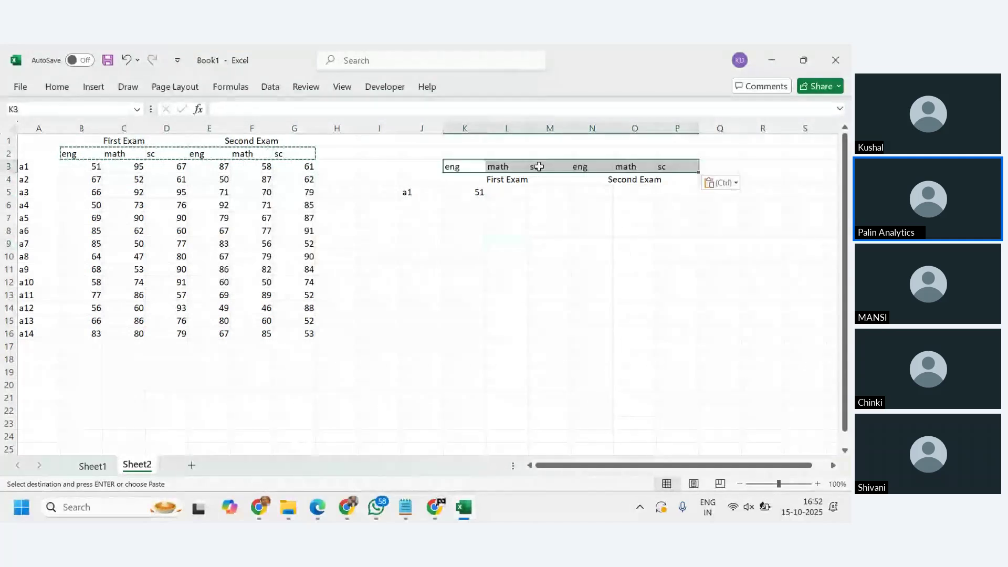
pyautogui.click(544, 218)
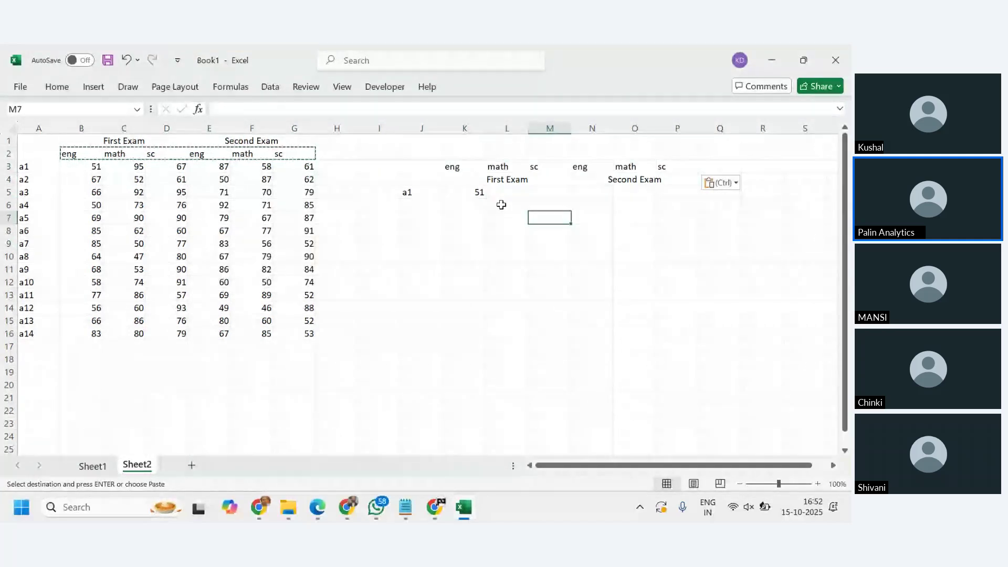
# Examine the OFFSET formula in K5 against the student label in J5 and its reference cell A3.
pyautogui.moveTo(473, 193); pyautogui.dragTo(558, 193)
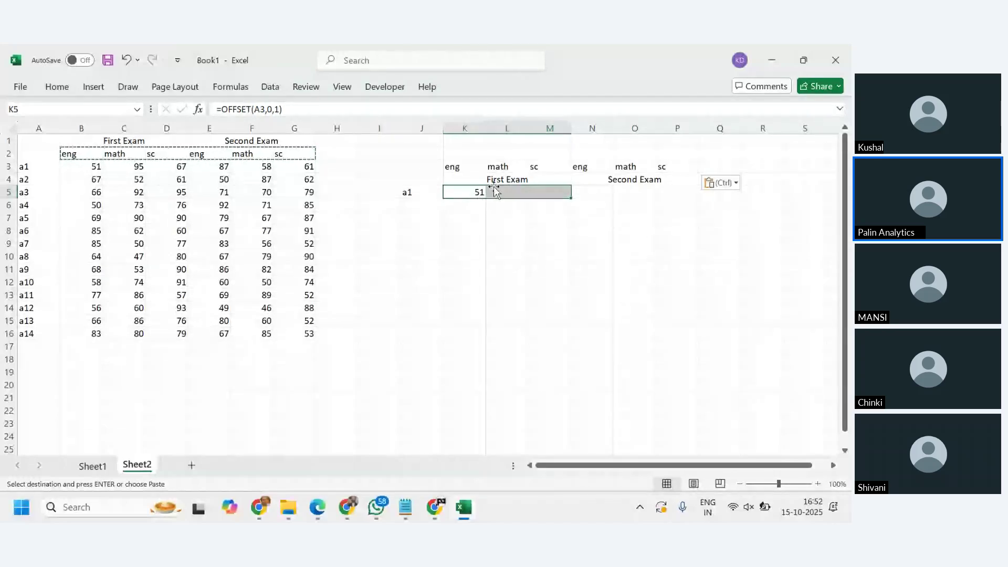
pyautogui.click(475, 190)
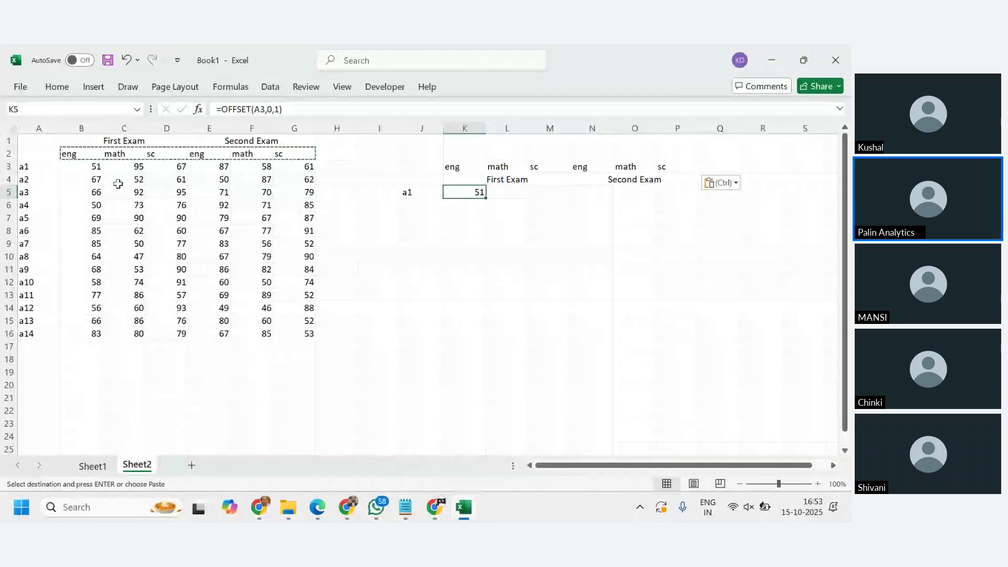
pyautogui.click(432, 194)
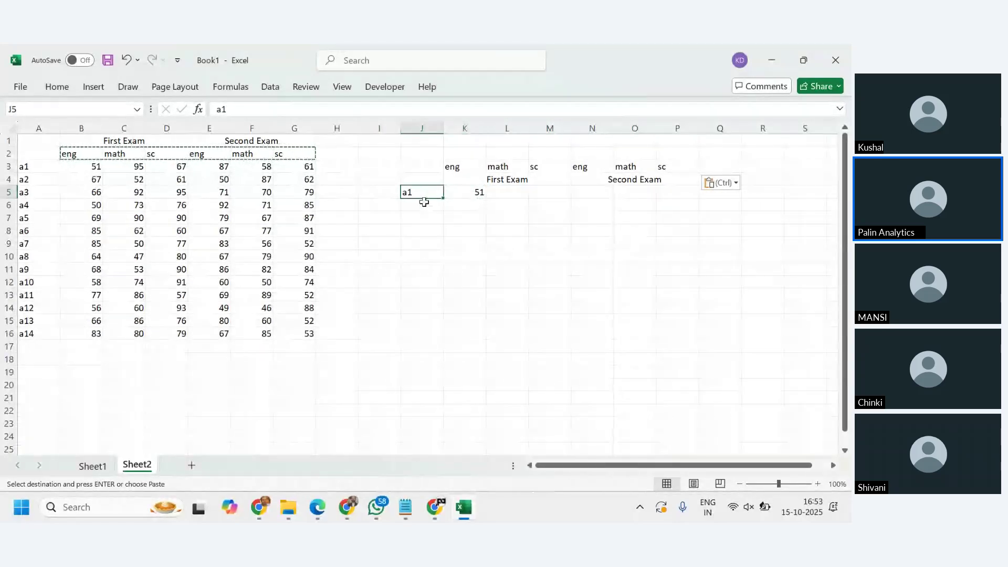
pyautogui.click(464, 194)
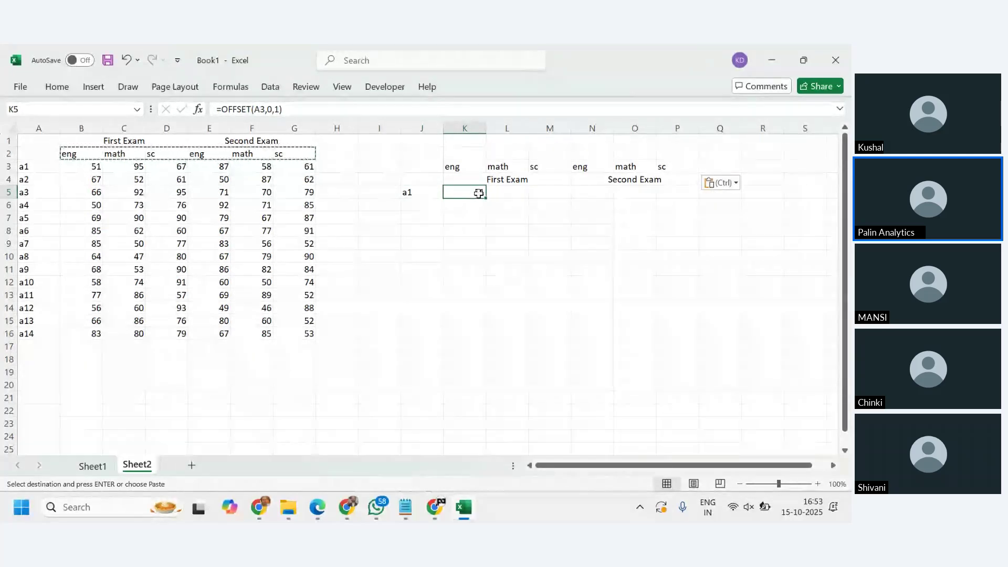
pyautogui.click(424, 191)
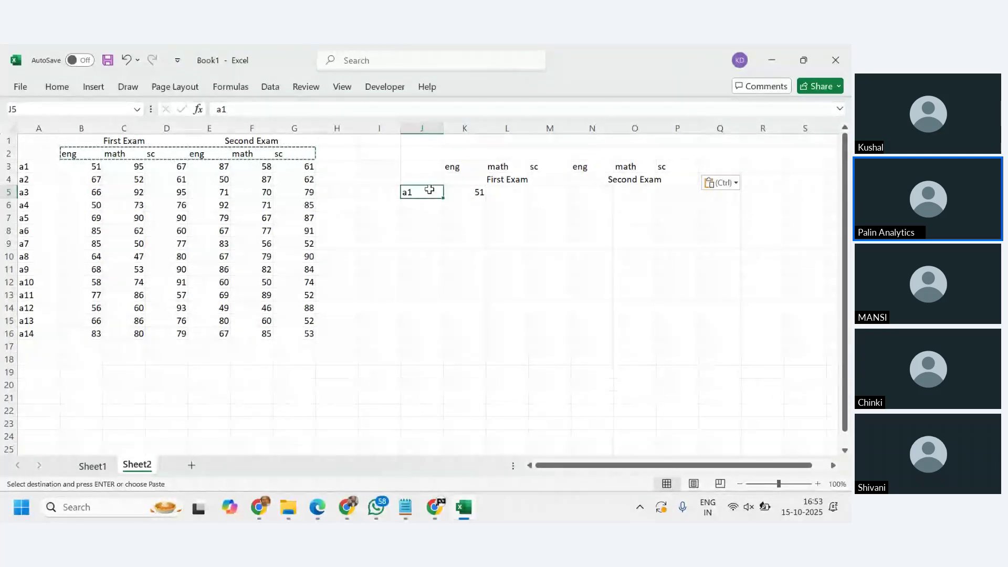
pyautogui.click(34, 166)
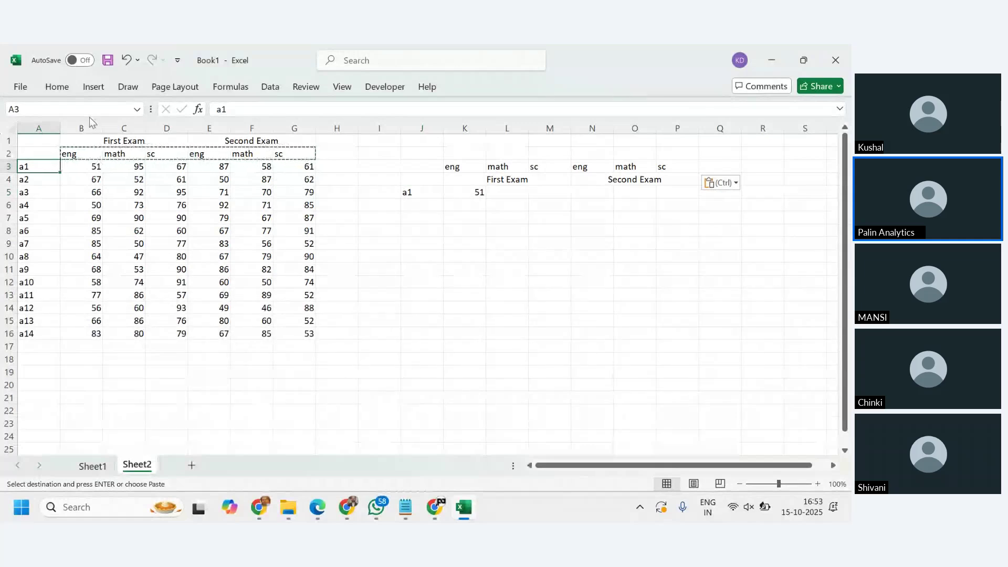
# Enter the formula =OFFSET(A3,0,1) in L5, under the copied First Exam heading.
pyautogui.click(88, 166)
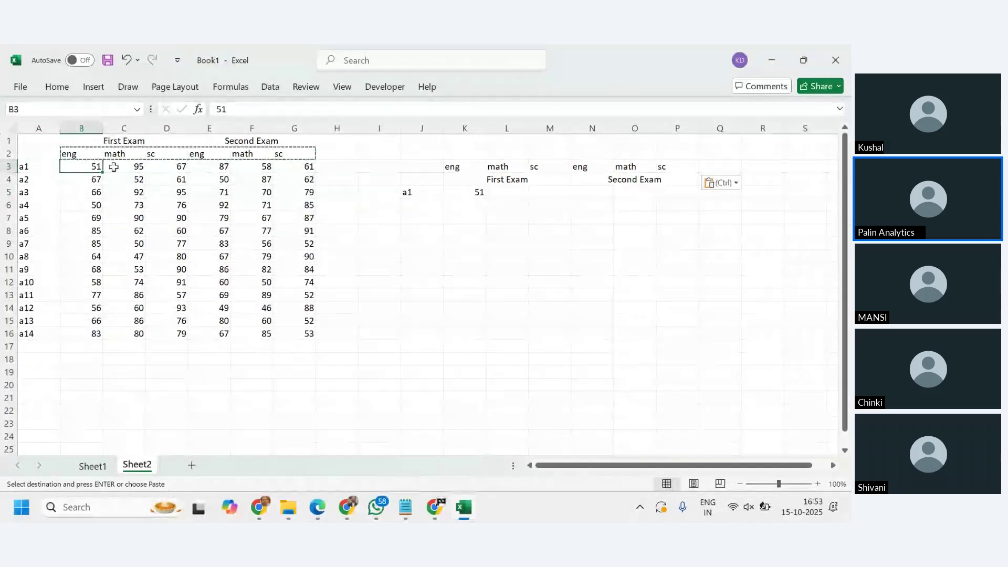
pyautogui.click(31, 165)
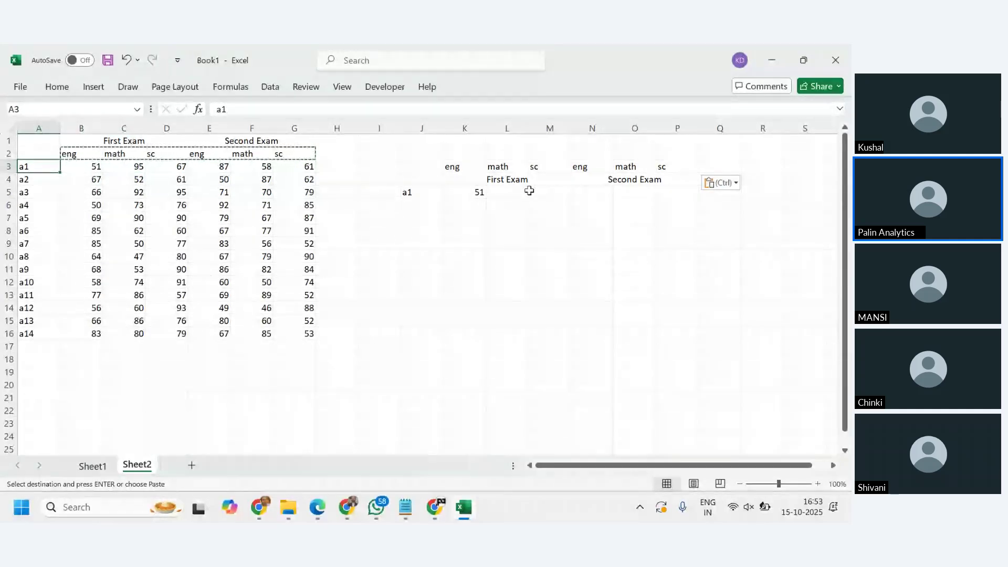
pyautogui.click(502, 192)
pyautogui.press('Left')
pyautogui.press('Right')
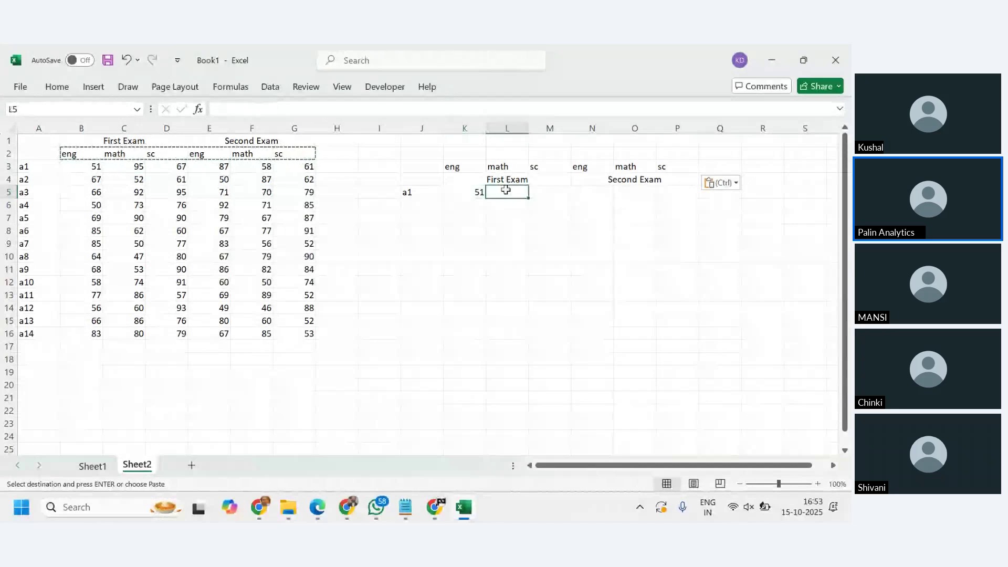
pyautogui.write('=of')
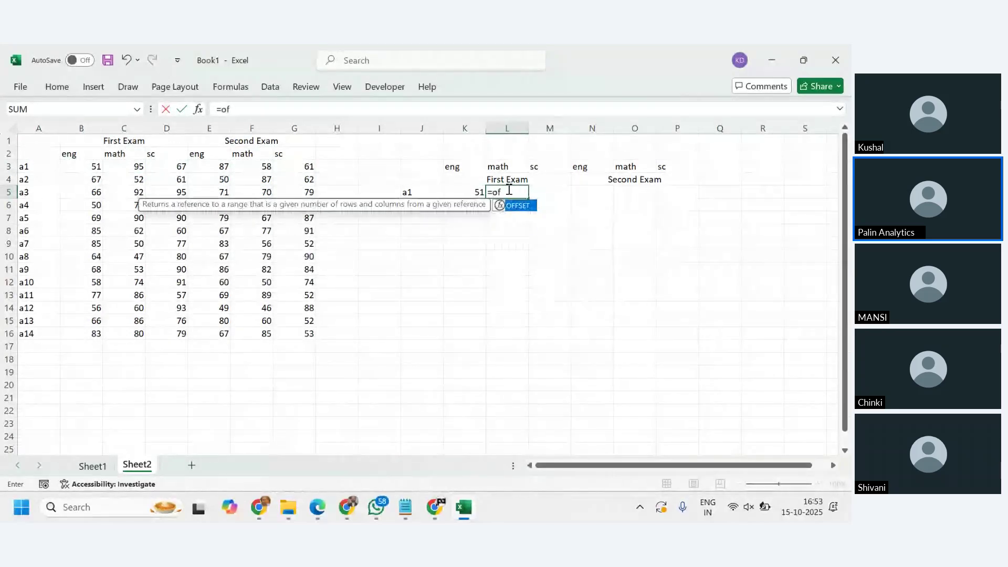
pyautogui.write('fset(')
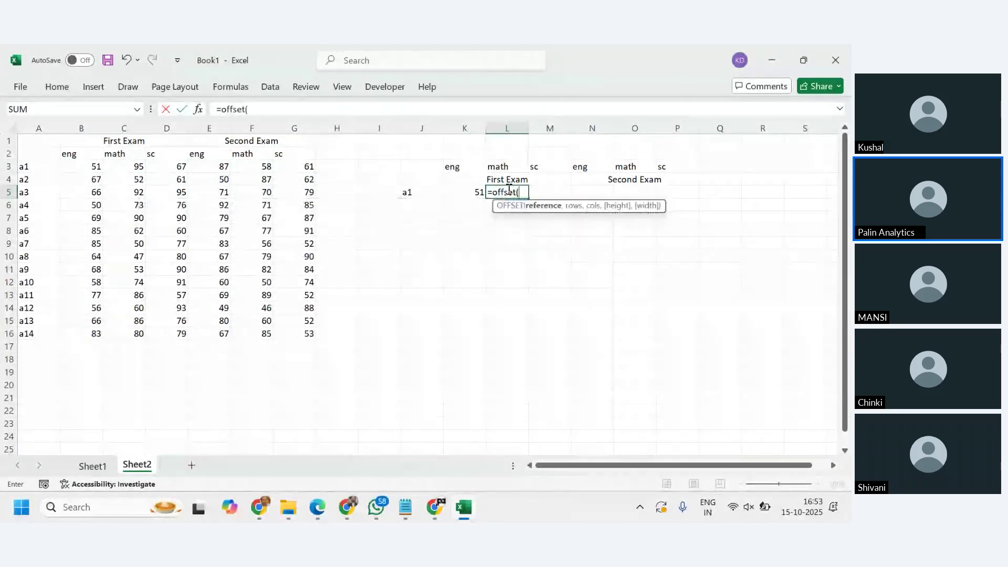
pyautogui.click(41, 166)
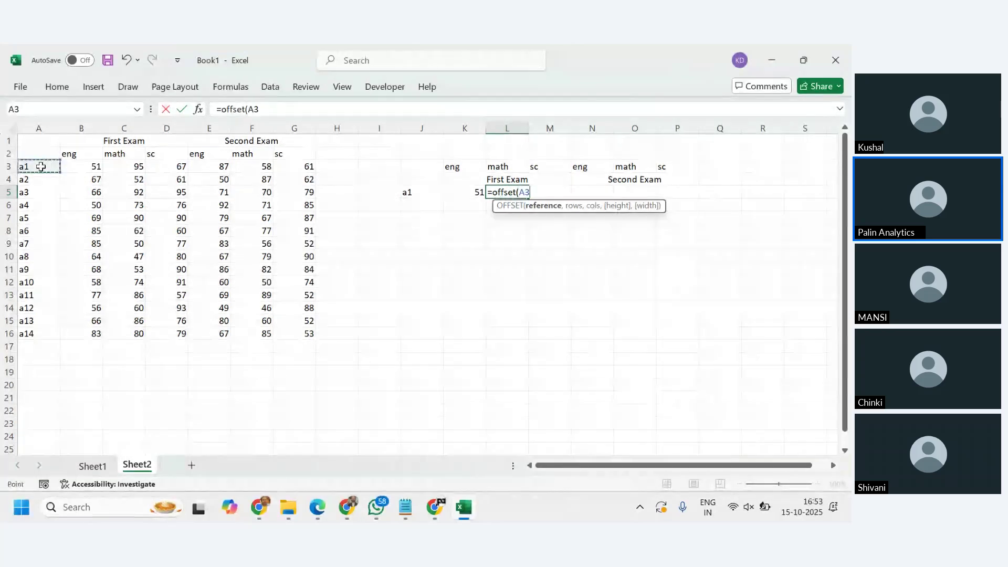
pyautogui.write(',0,1')
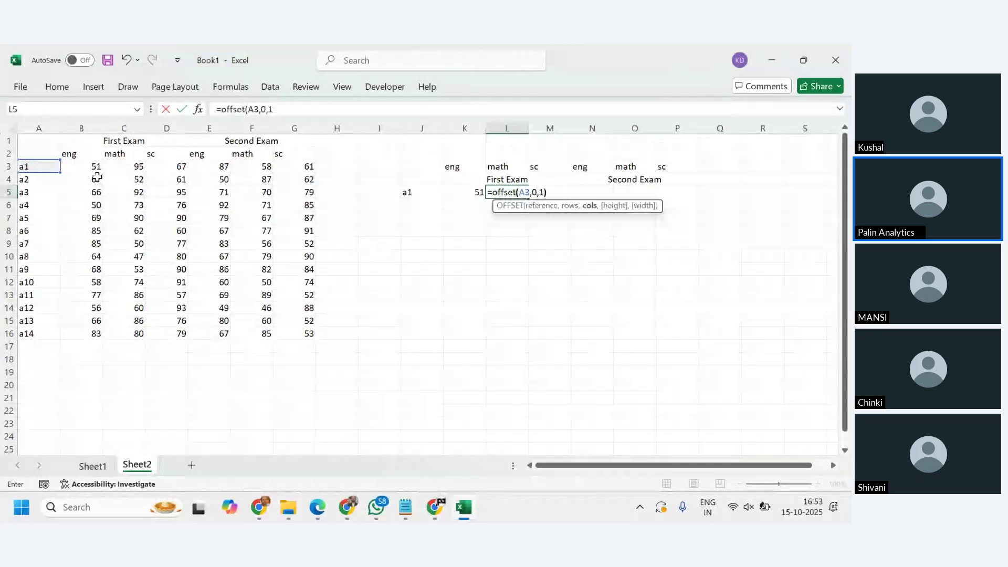
pyautogui.write(')')
pyautogui.press('Return')
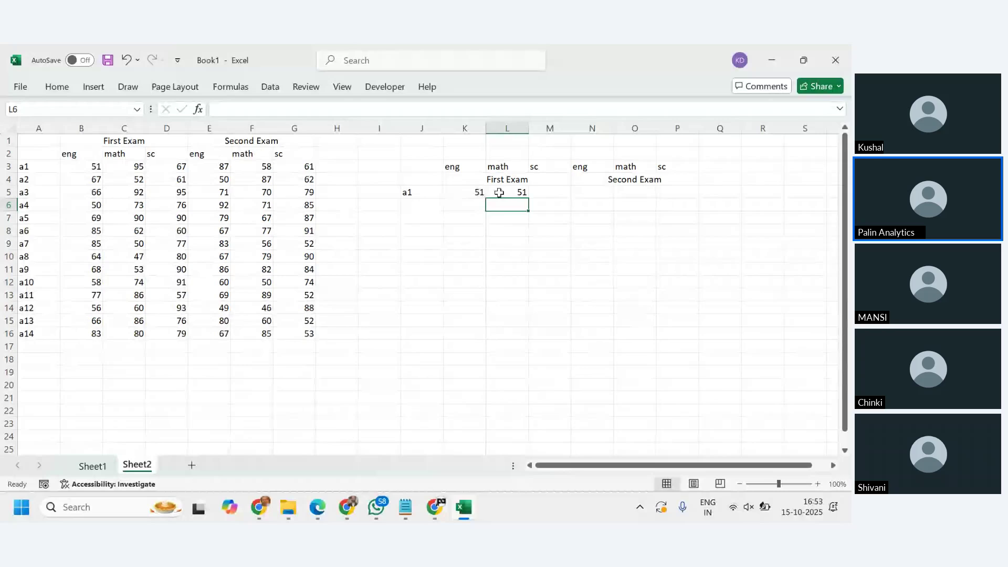
# Change the column offset in L5's OFFSET formula to 2 to return student a1's first-exam math mark.
pyautogui.click(499, 192)
pyautogui.click(280, 109)
pyautogui.press('BackSpace')
pyautogui.write('2')
pyautogui.press('Return')
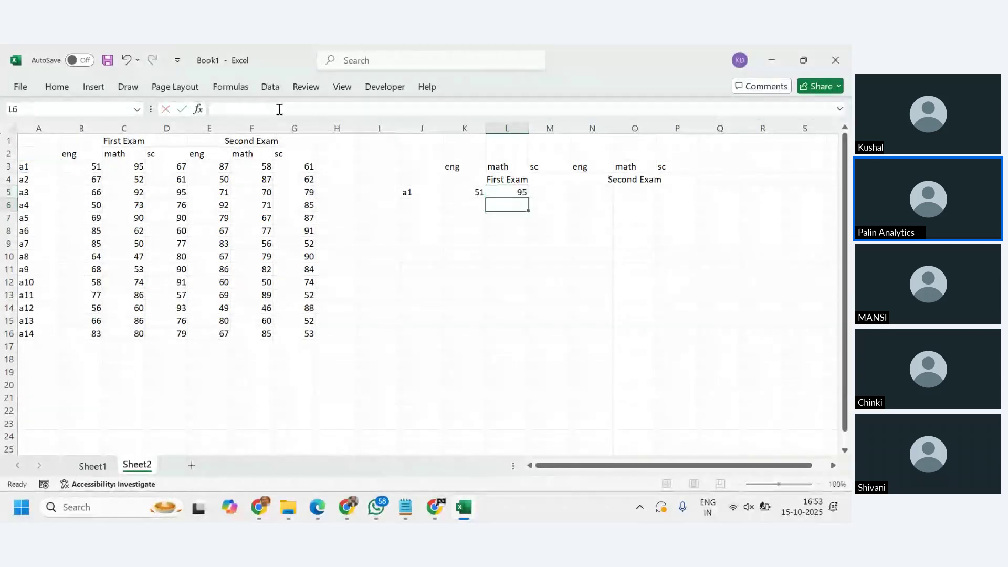
# Enter the formula =OFFSET(A3,0,3) in M5 to return student a1's first-exam science mark.
pyautogui.click(556, 189)
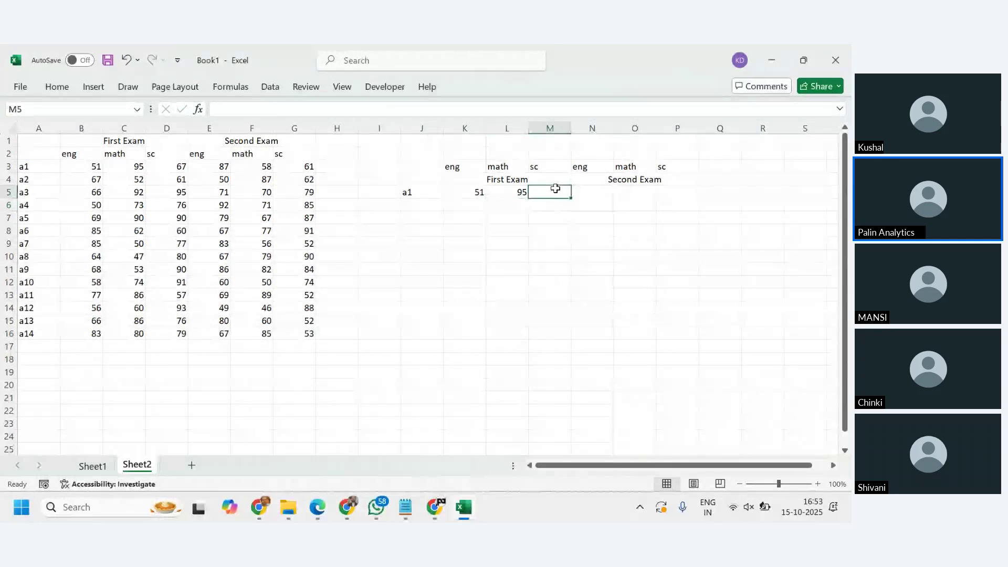
pyautogui.write('=offset')
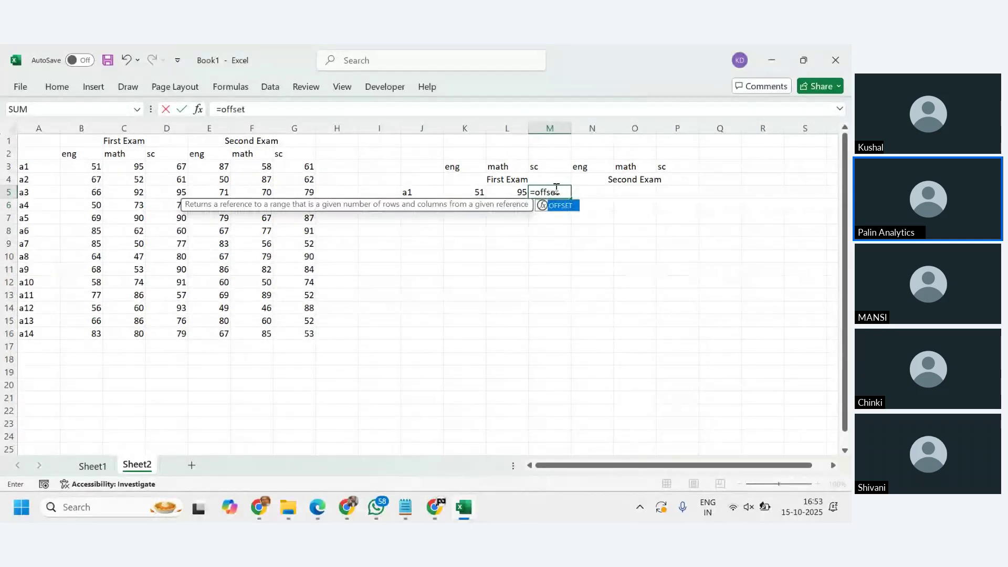
pyautogui.write('(')
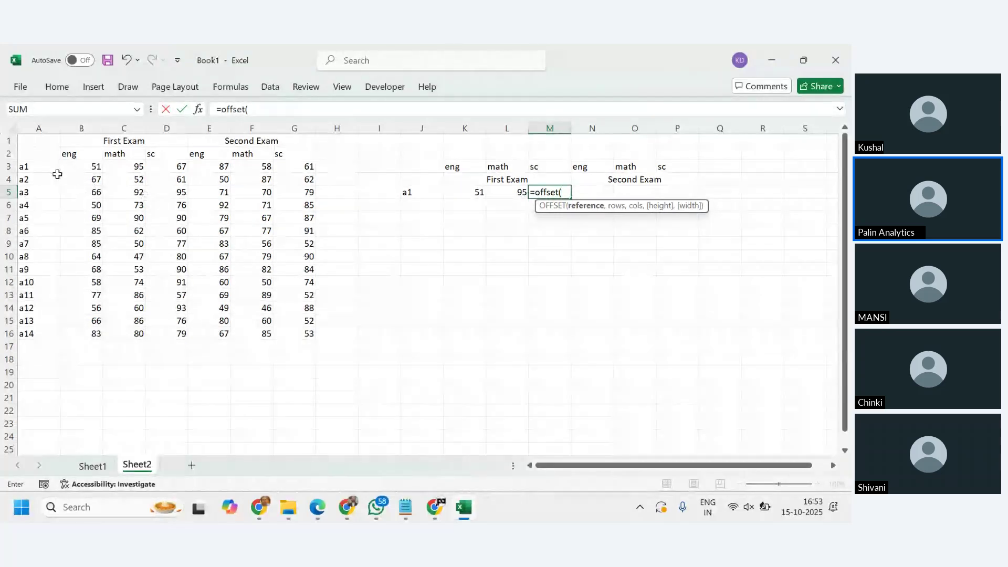
pyautogui.click(54, 166)
pyautogui.write(',')
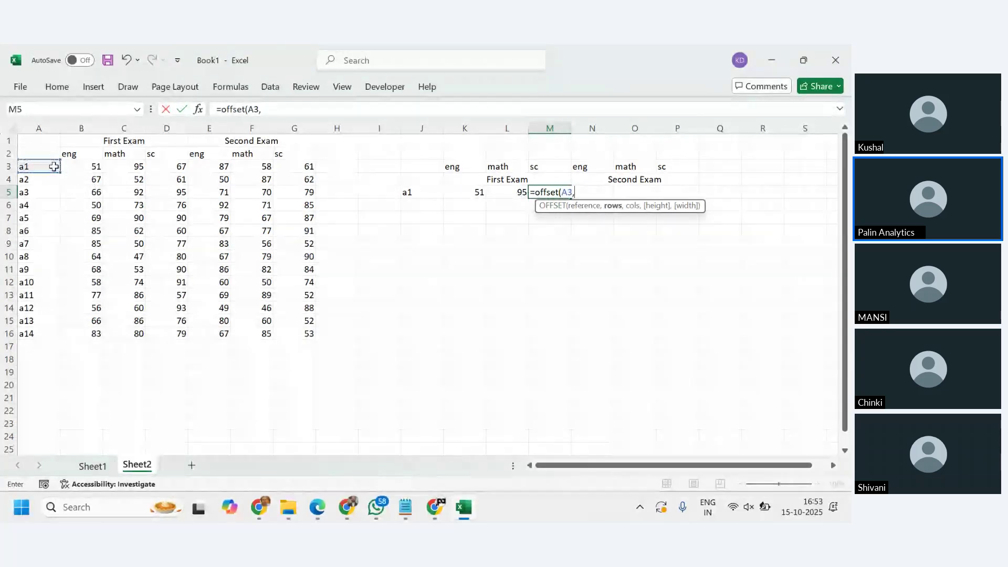
pyautogui.write('0,3')
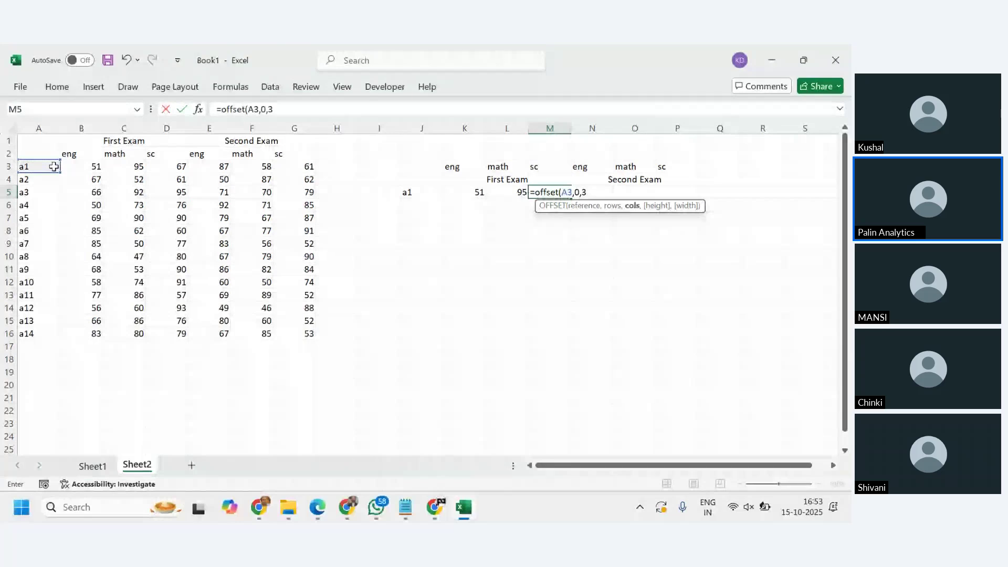
pyautogui.write(')')
pyautogui.press('Return')
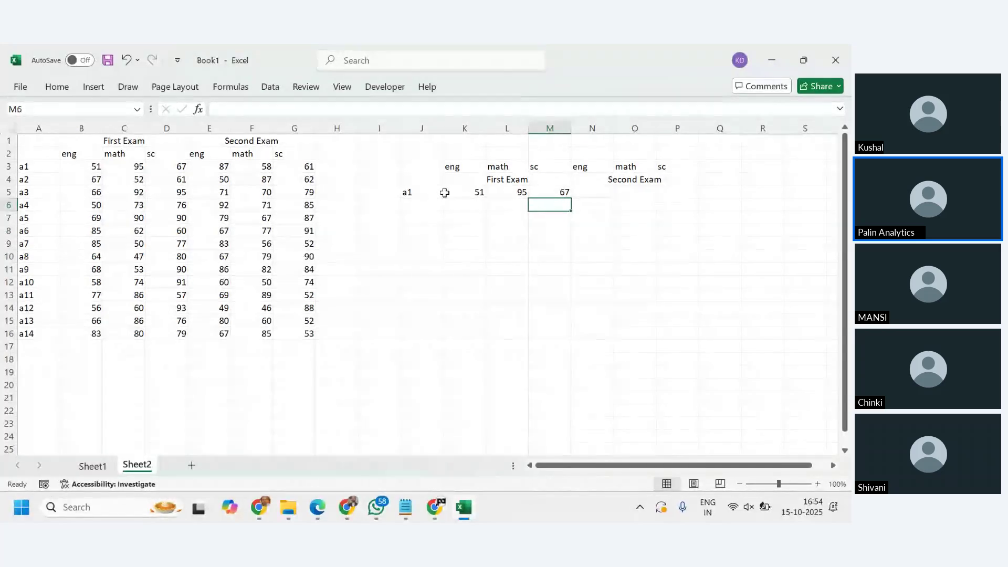
# Review the first-exam results in J5:M5, the second-exam source marks in E3:G3 and the target cells N5:P5.
pyautogui.moveTo(426, 192); pyautogui.dragTo(552, 191)
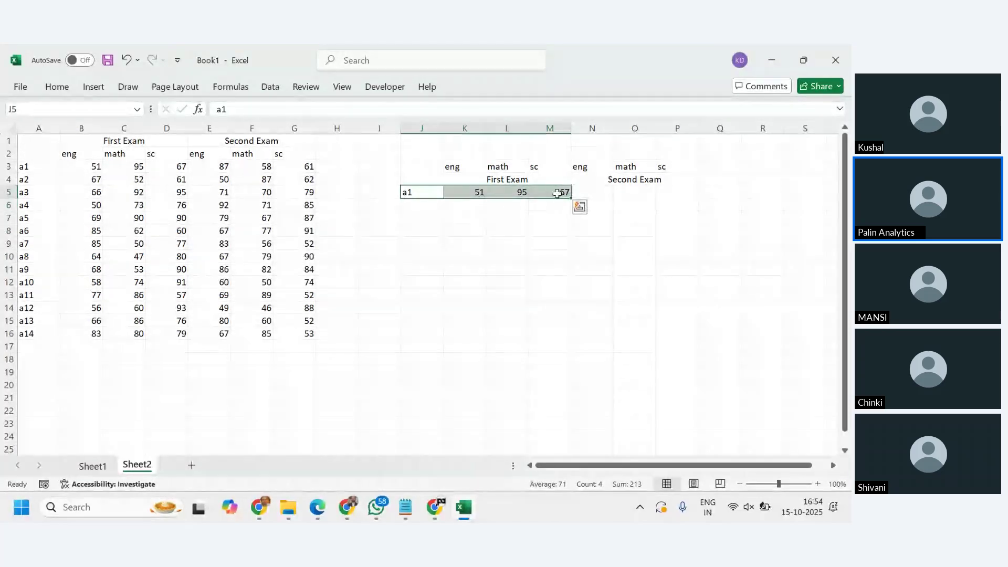
pyautogui.click(596, 261)
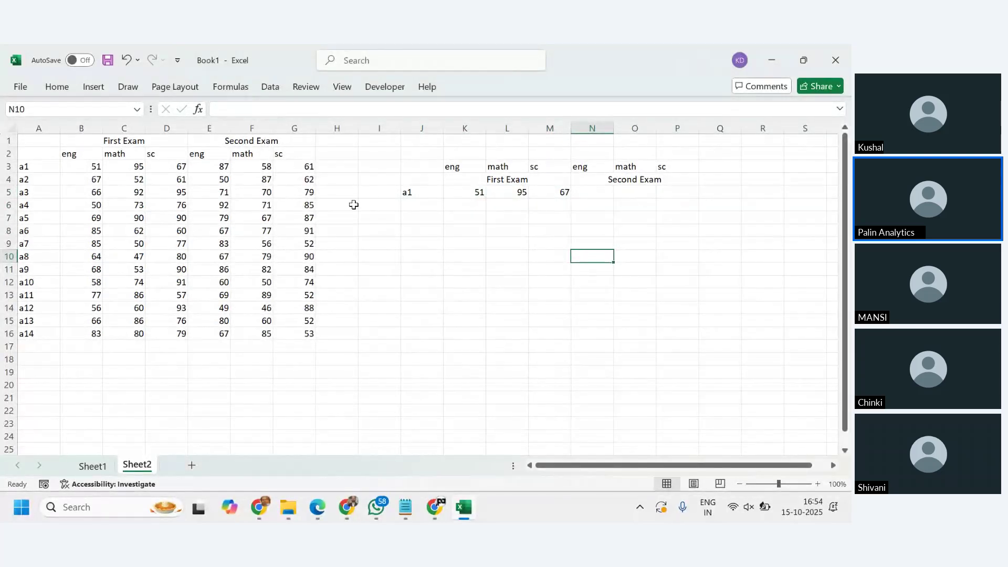
pyautogui.moveTo(224, 167); pyautogui.dragTo(308, 167)
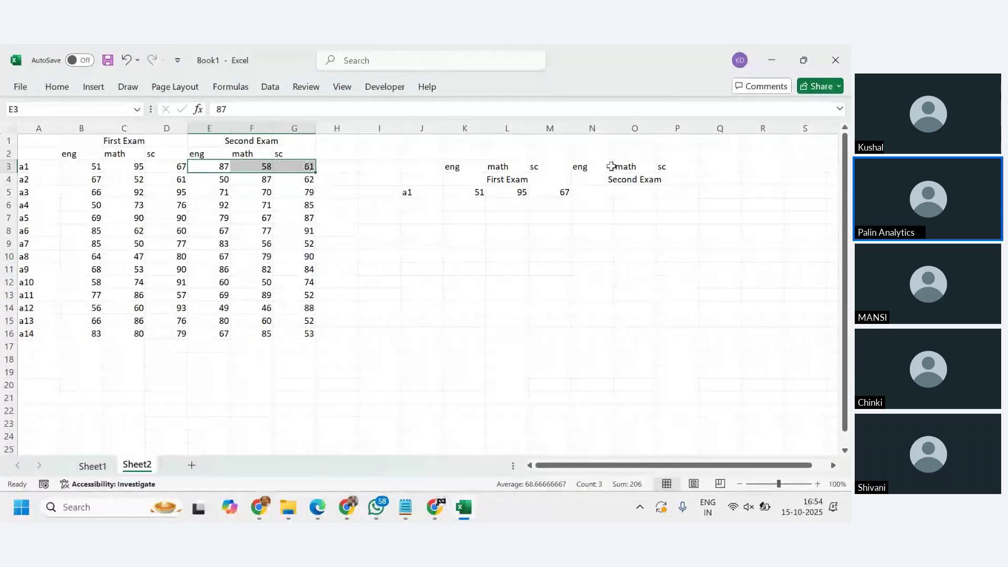
pyautogui.click(593, 195)
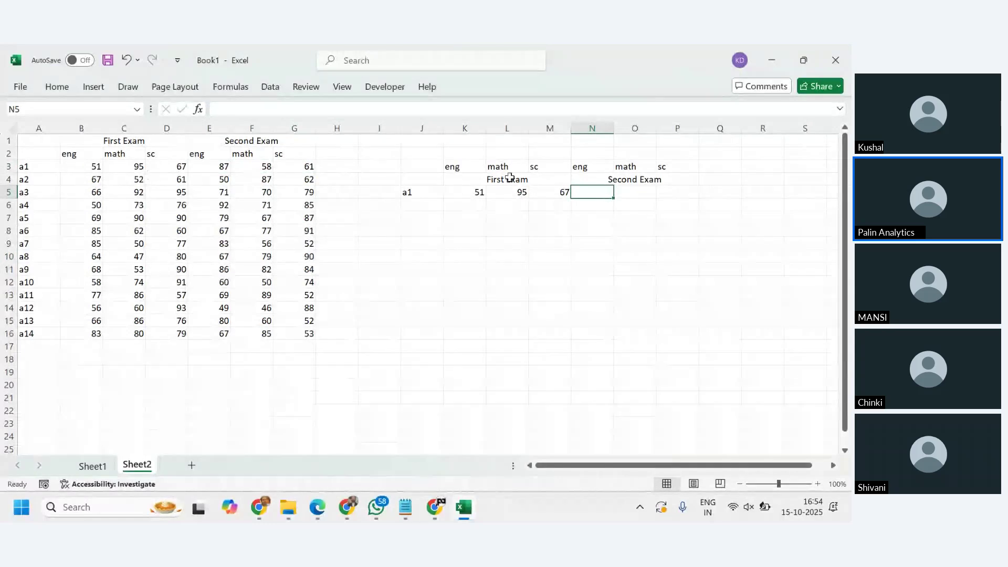
pyautogui.click(557, 191)
pyautogui.click(599, 192)
pyautogui.click(635, 192)
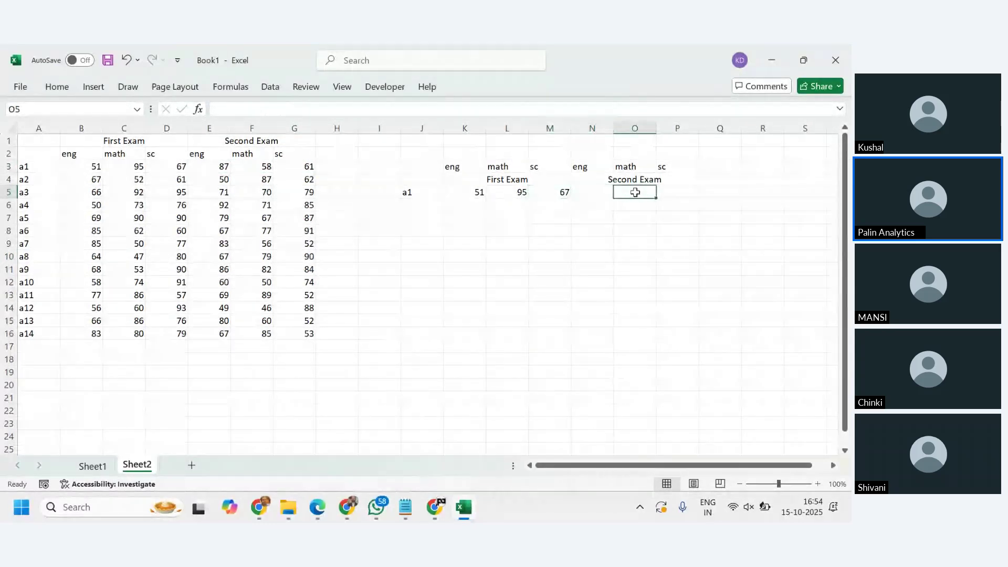
pyautogui.click(676, 192)
# Enter the formula =OFFSET(A3,0,4,1,3) in N5 to return all three second-exam marks of student a1.
pyautogui.click(598, 192)
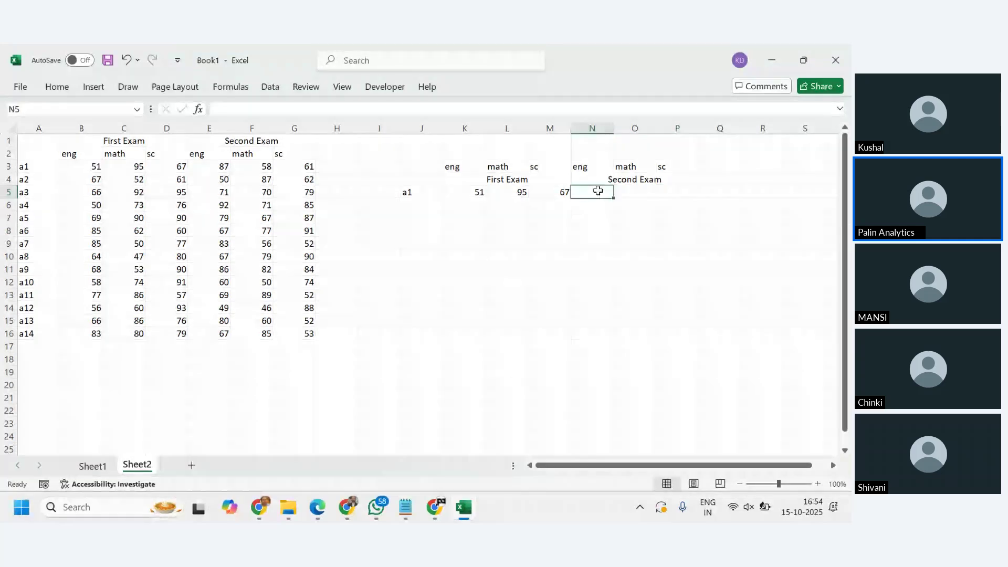
pyautogui.write('=')
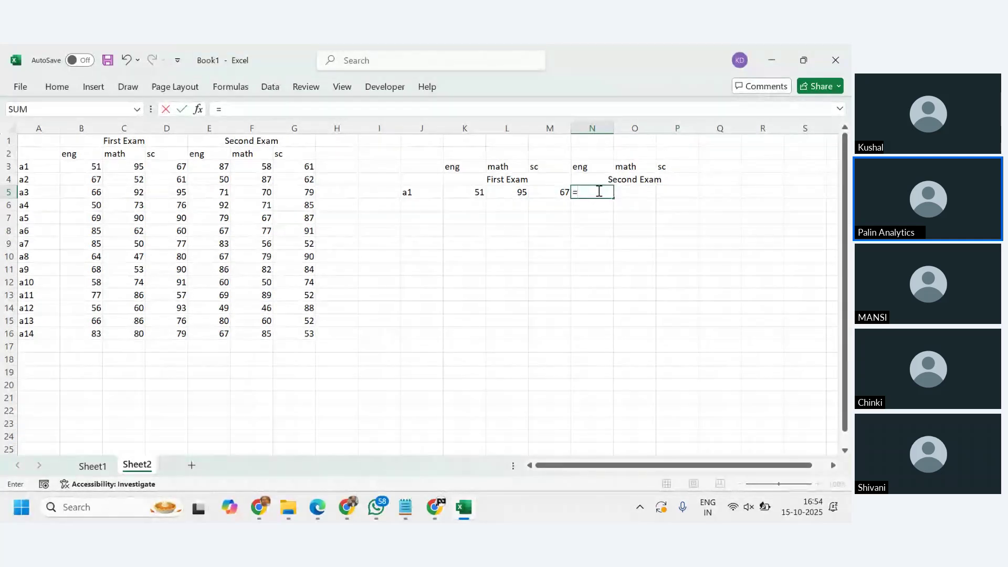
pyautogui.write('offset(')
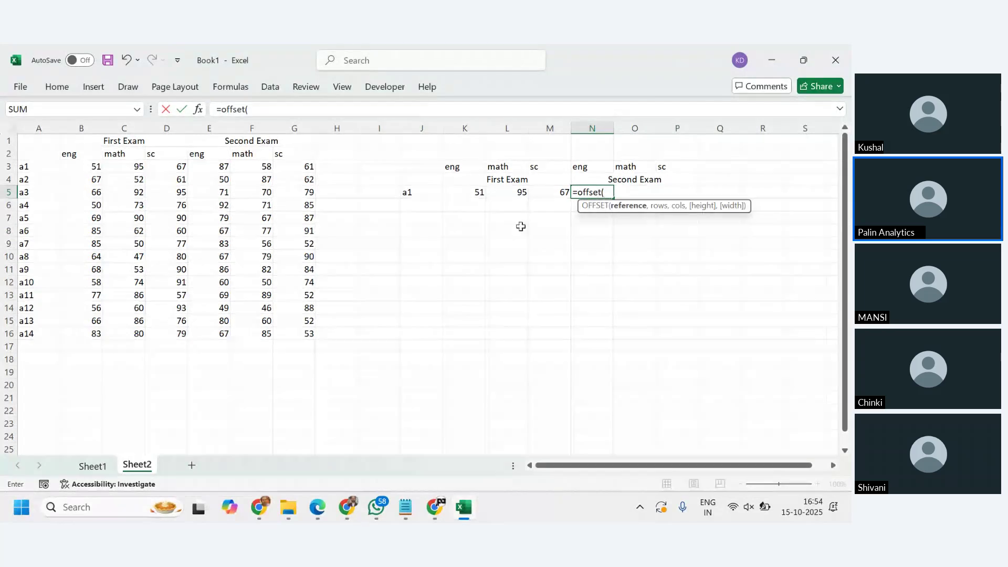
pyautogui.click(25, 168)
pyautogui.write(',')
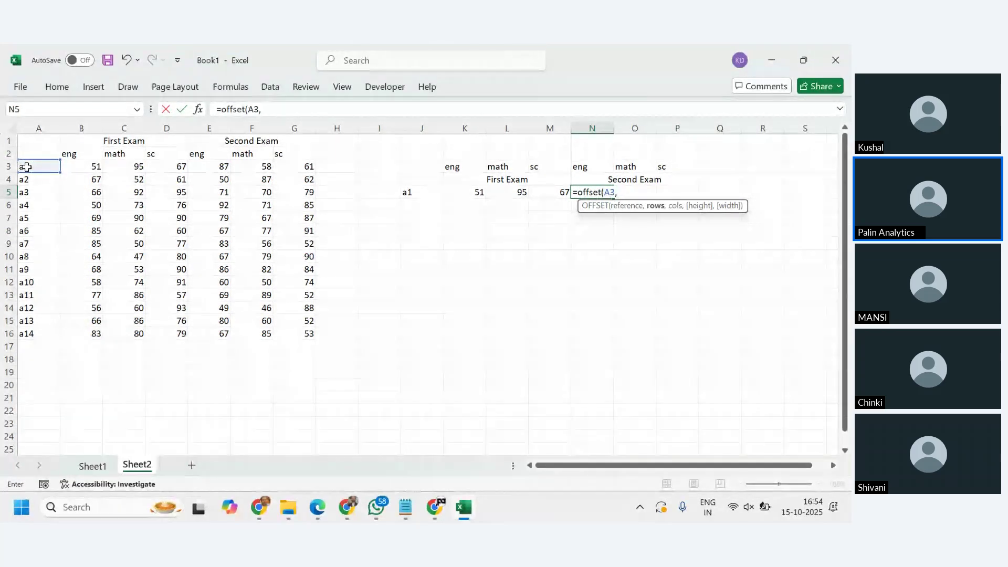
pyautogui.write('0,')
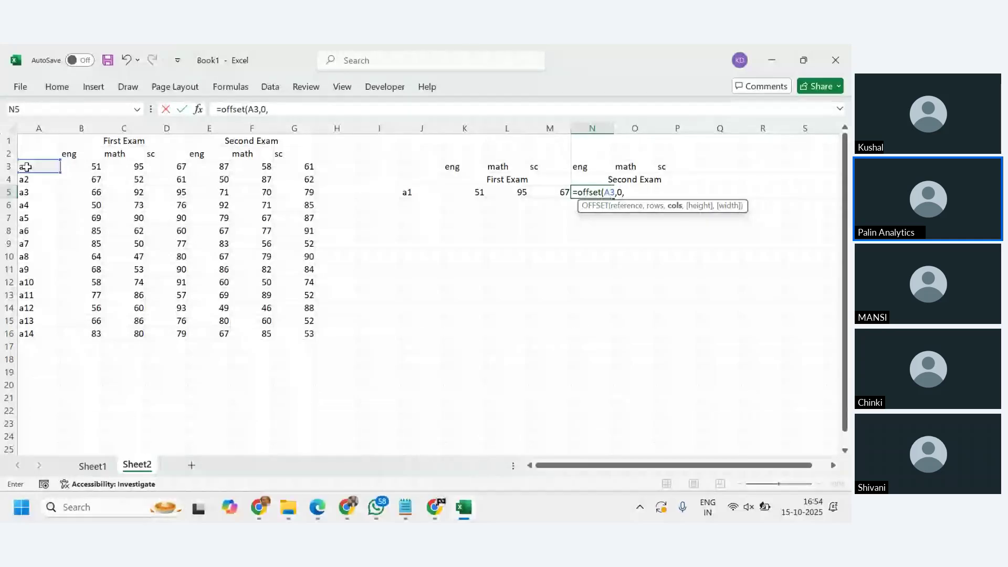
pyautogui.write('4,')
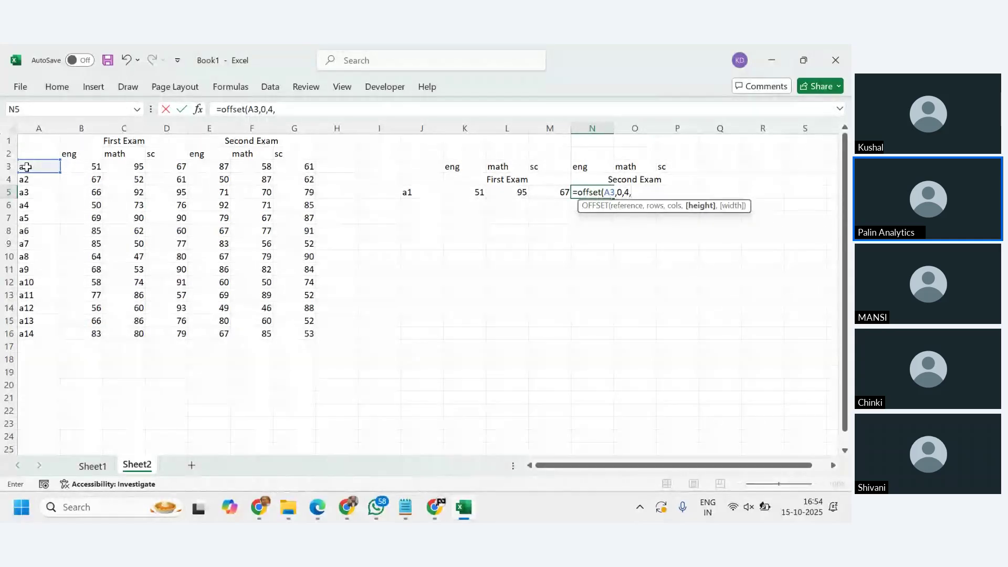
pyautogui.write('1,3')
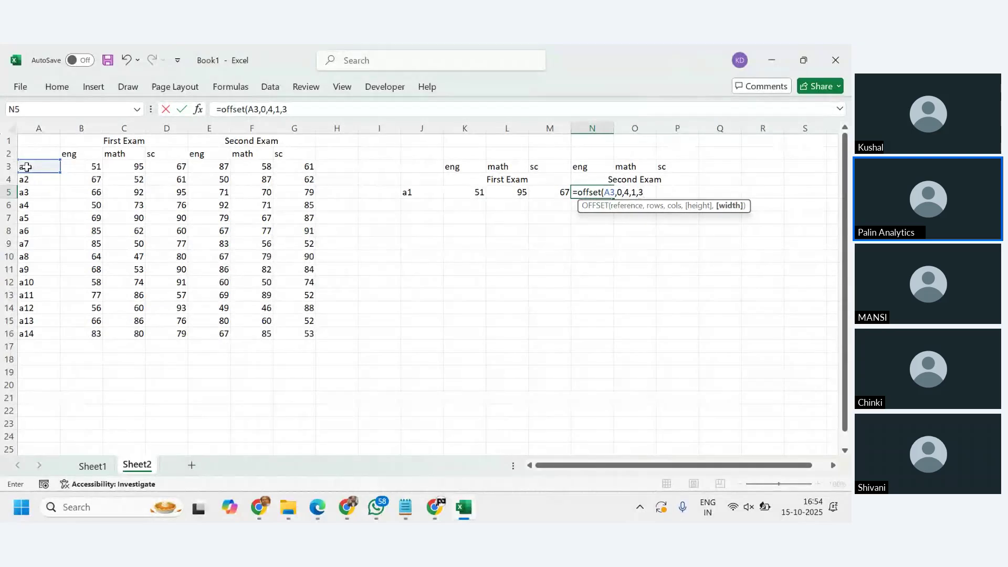
pyautogui.press('Return')
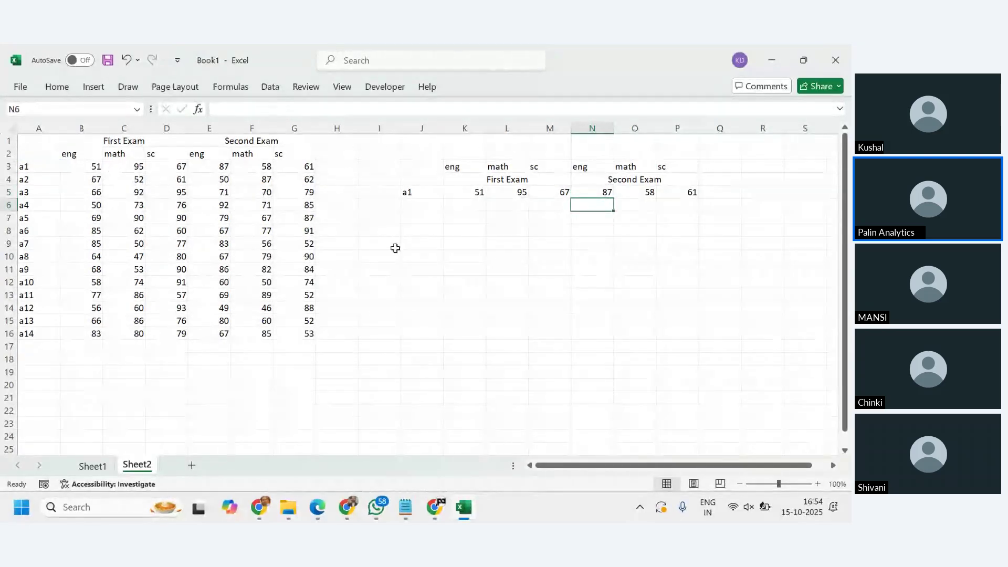
# Examine the OFFSET formula across N5:P5 against its reference cell A3 and the second-exam English mark in E3.
pyautogui.click(654, 192)
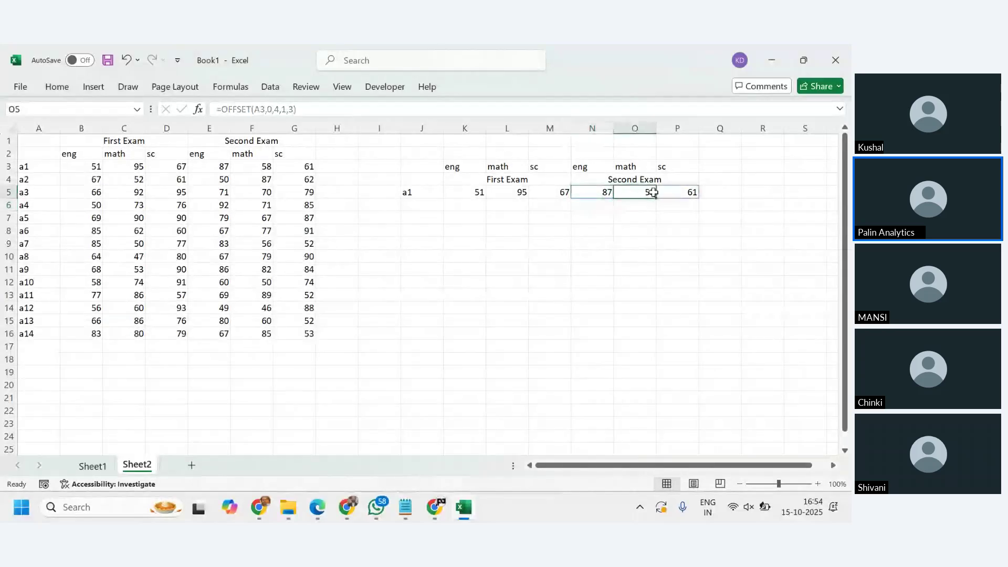
pyautogui.click(681, 193)
pyautogui.click(592, 193)
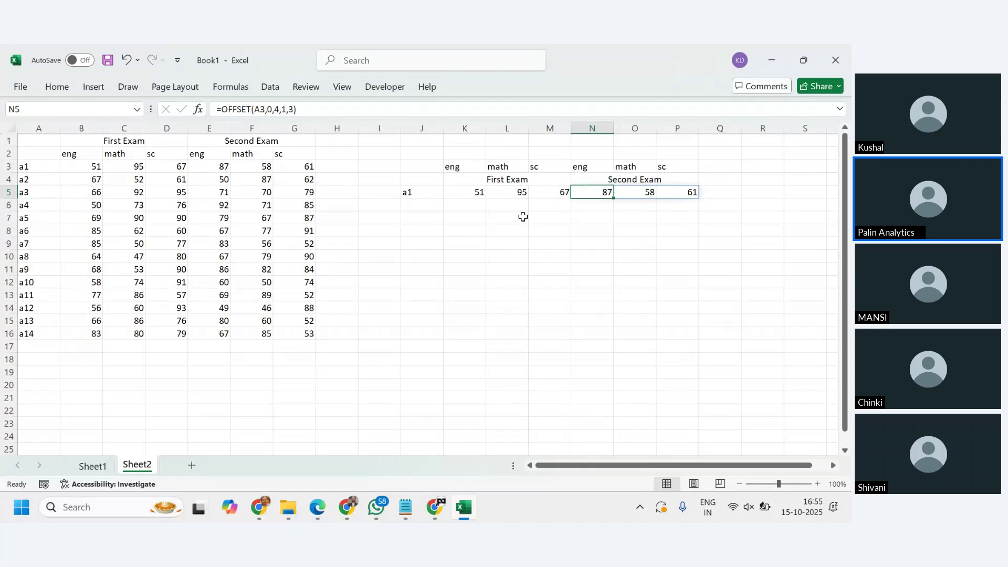
pyautogui.click(666, 255)
pyautogui.click(590, 192)
pyautogui.click(20, 165)
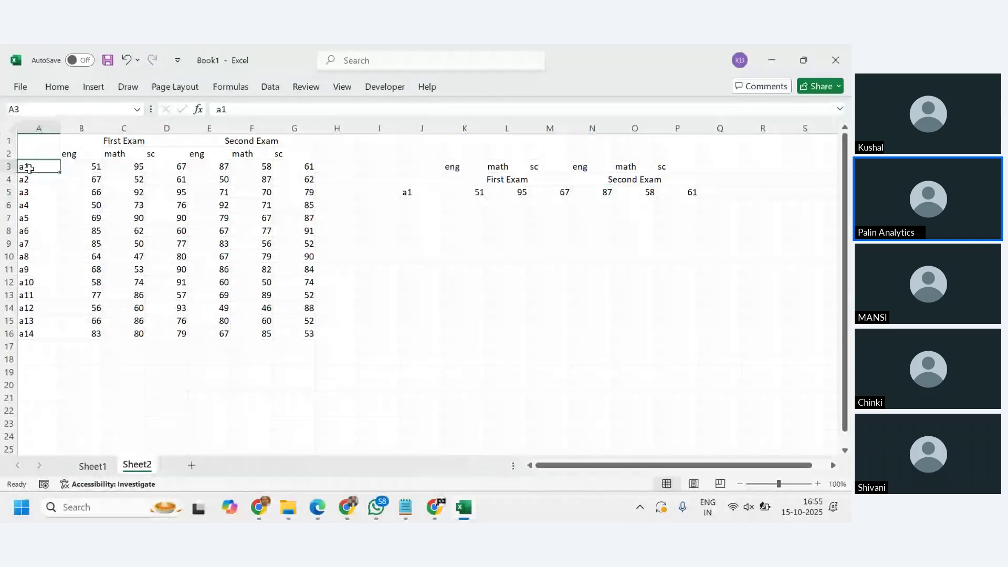
pyautogui.click(211, 164)
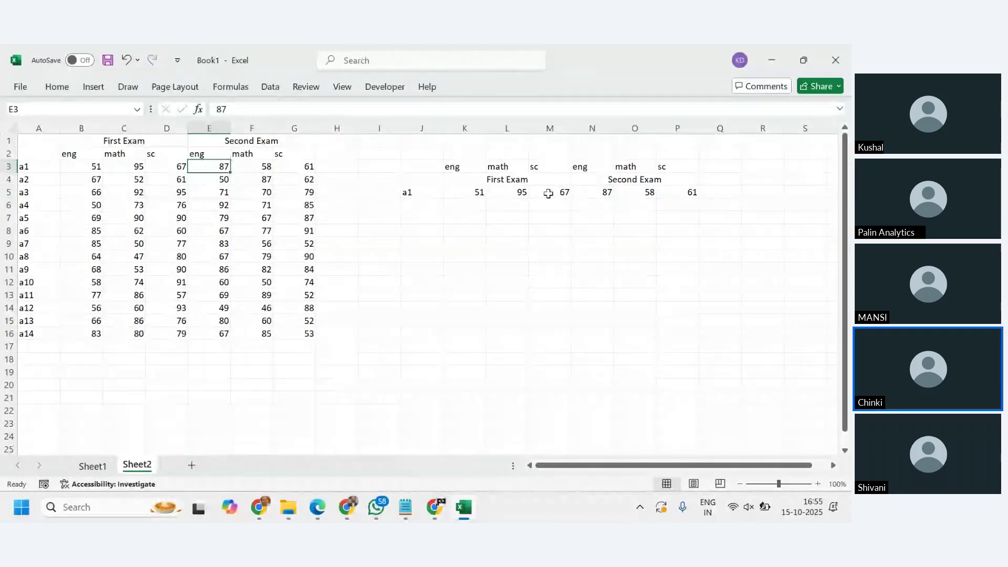
pyautogui.click(38, 167)
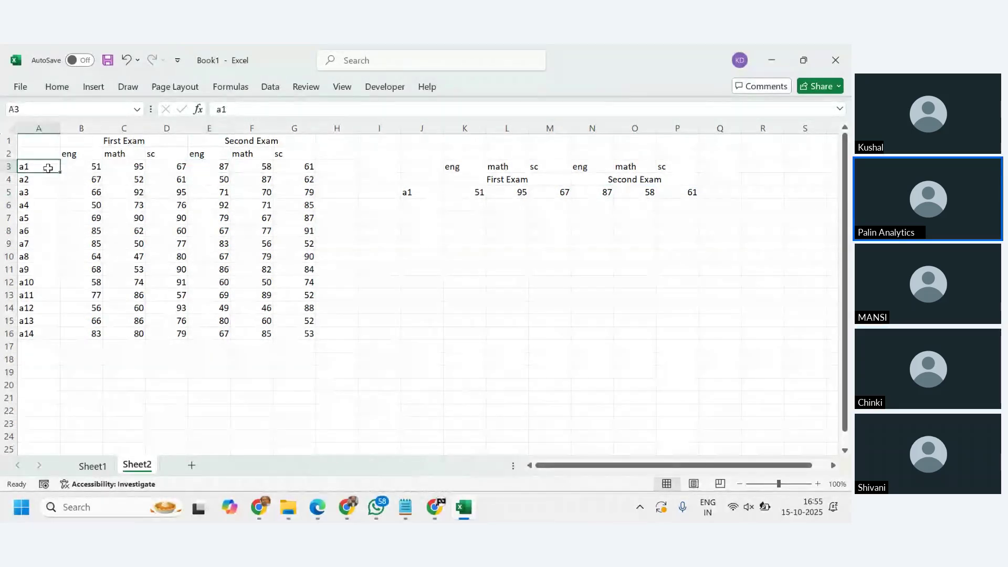
pyautogui.click(198, 167)
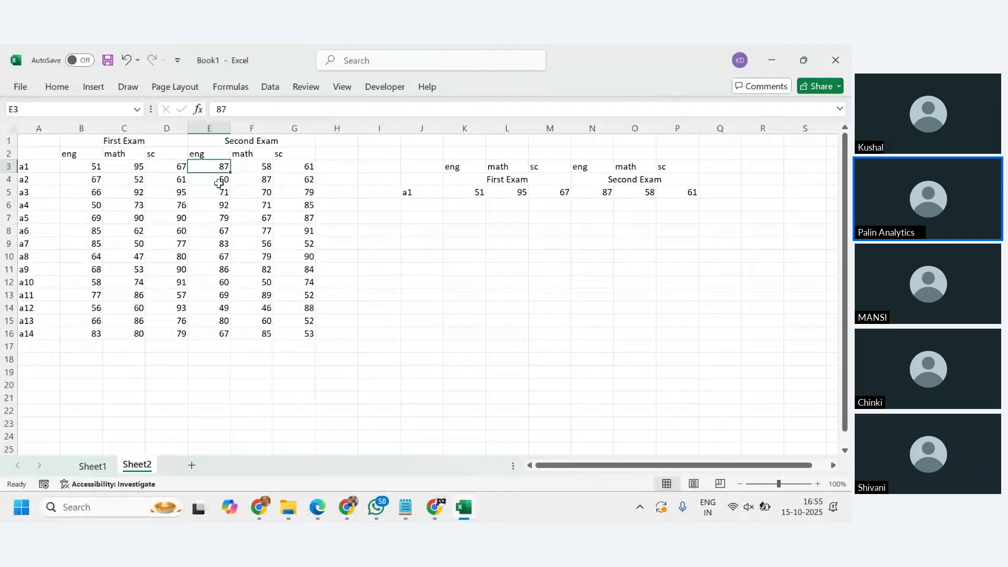
pyautogui.press('Home')
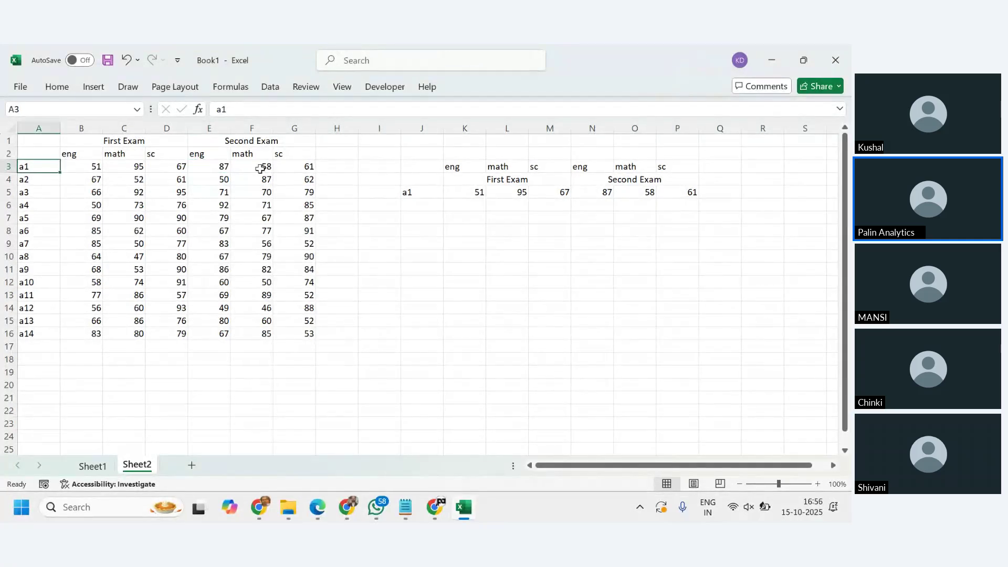
# Examine student a1's second-exam marks across E3:G3, one cell at a time and as a whole range.
pyautogui.click(223, 168)
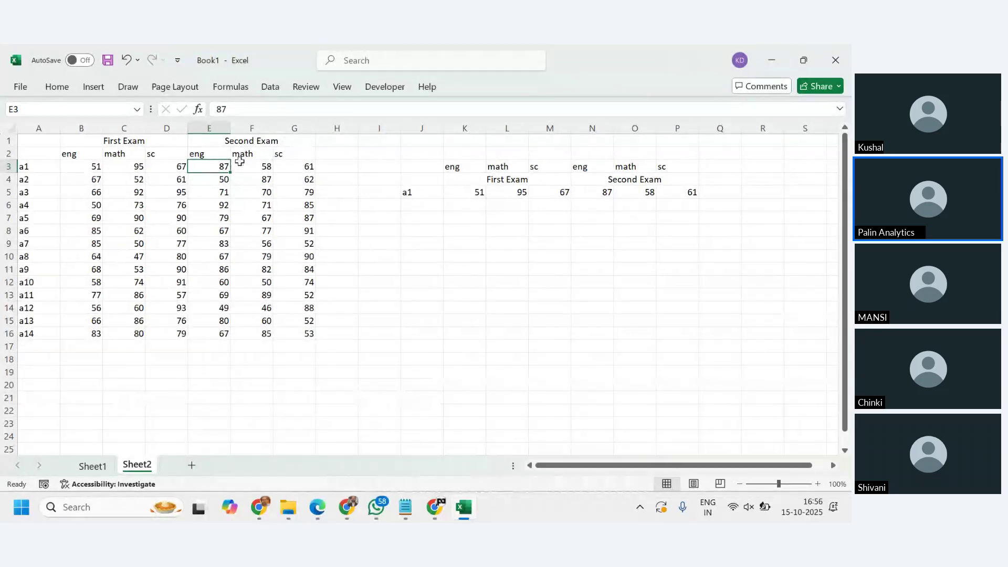
pyautogui.moveTo(226, 164); pyautogui.dragTo(303, 167)
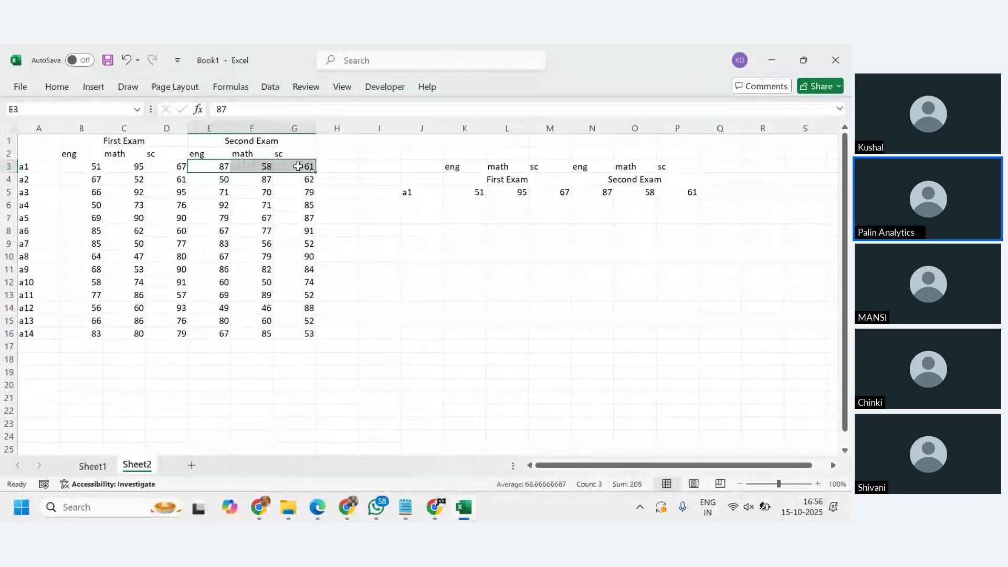
pyautogui.click(214, 167)
pyautogui.click(252, 166)
pyautogui.click(301, 165)
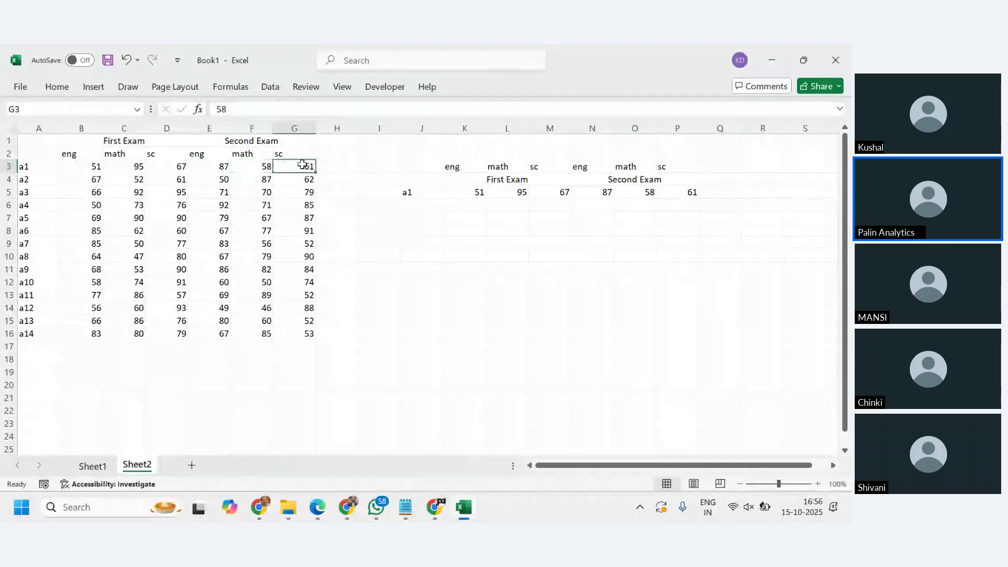
pyautogui.click(220, 166)
pyautogui.click(250, 166)
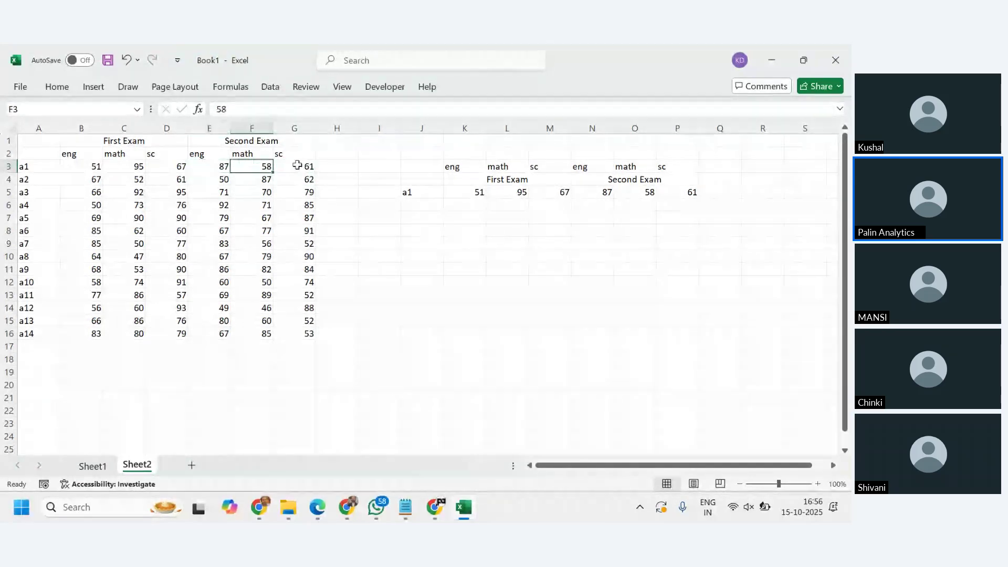
pyautogui.click(297, 165)
# Inspect the offset, height and width arguments of the OFFSET formula in N5, comparing N5:P5 with source marks E3:G3.
pyautogui.click(596, 190)
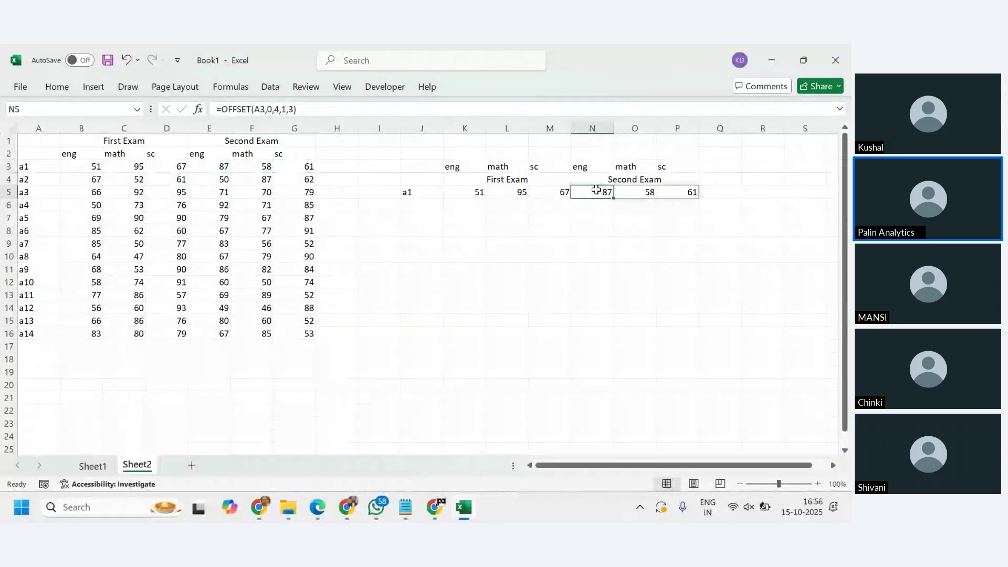
pyautogui.click(283, 111)
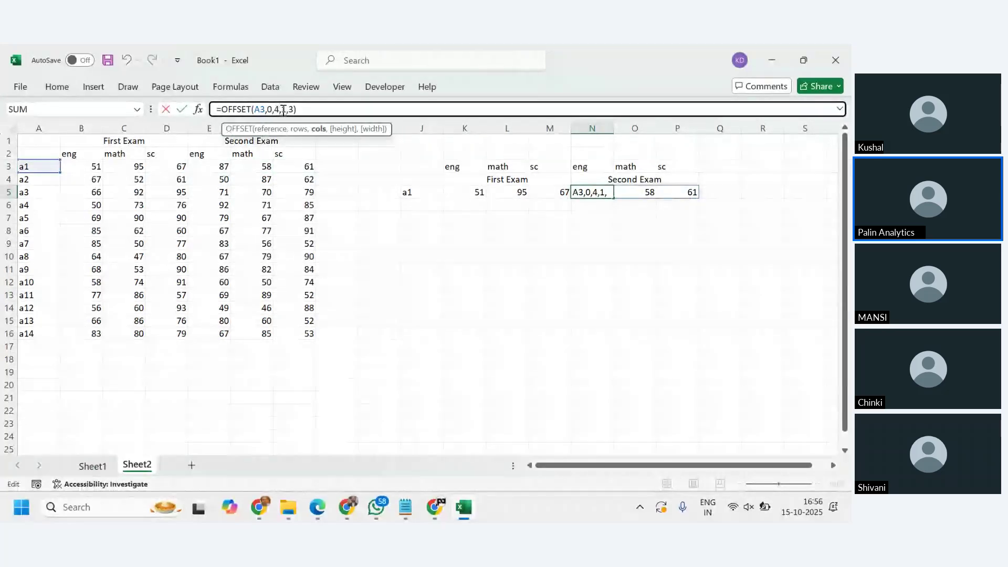
pyautogui.moveTo(283, 110); pyautogui.dragTo(294, 110)
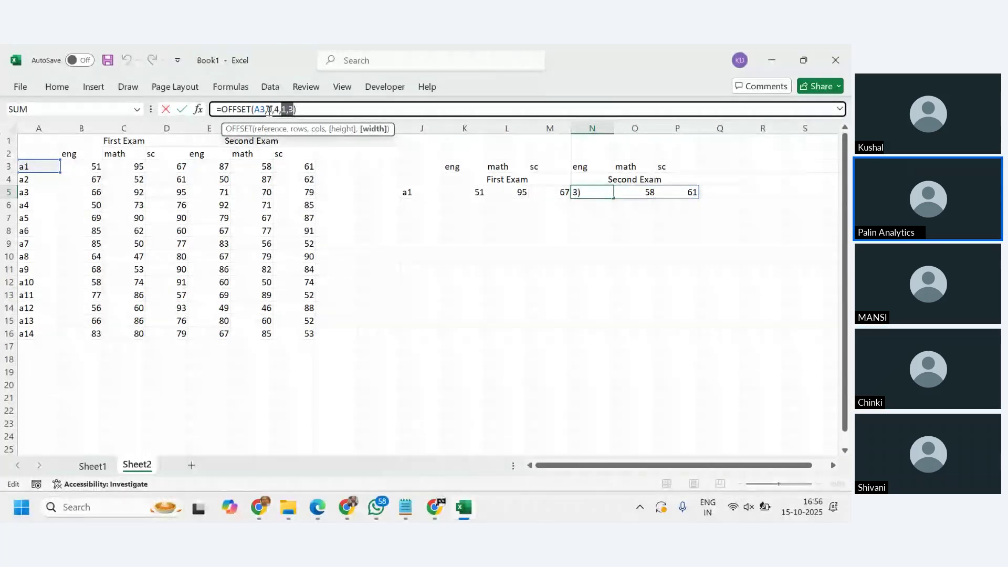
pyautogui.moveTo(267, 110); pyautogui.dragTo(279, 110)
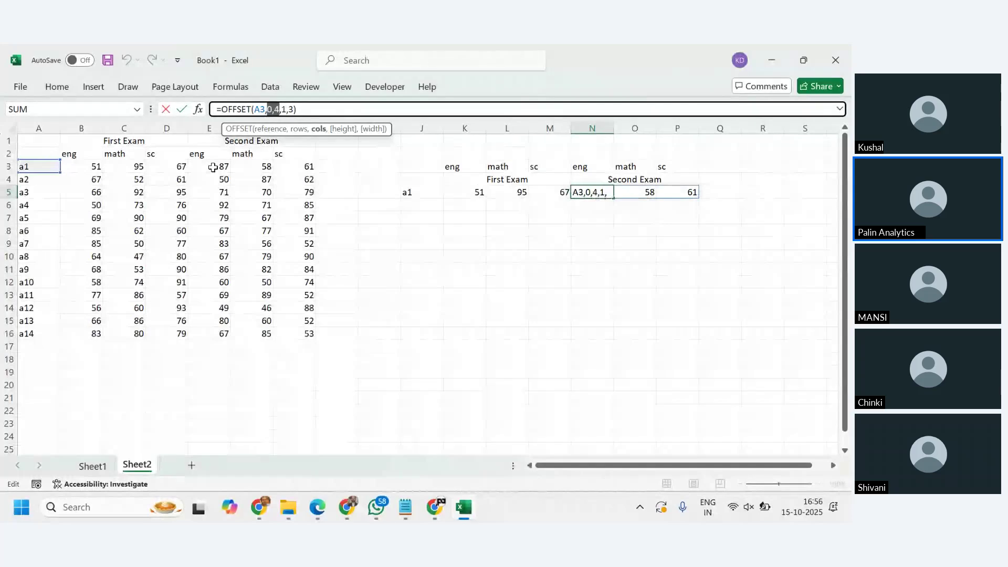
pyautogui.press('Return')
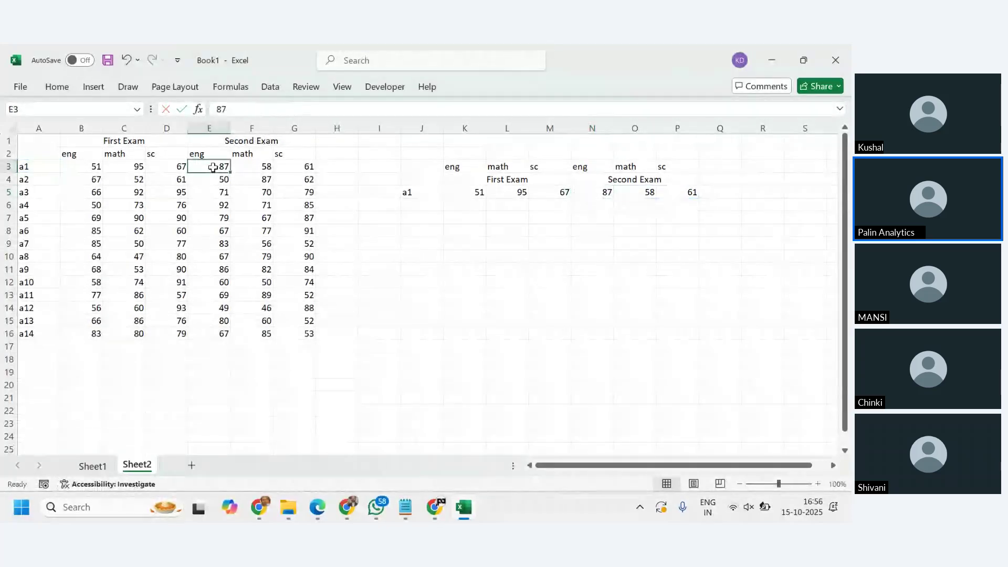
pyautogui.moveTo(212, 167); pyautogui.dragTo(310, 167)
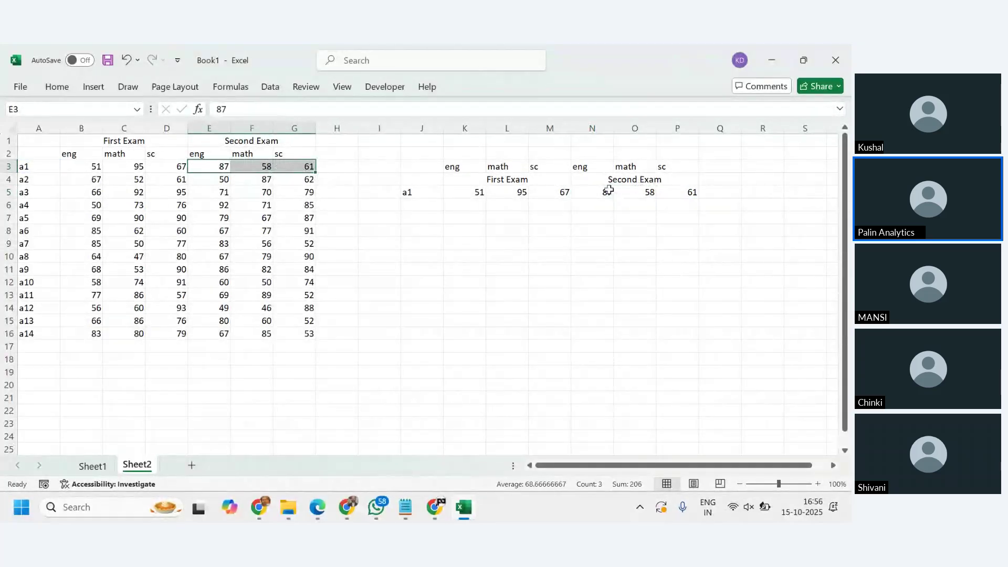
pyautogui.moveTo(606, 191); pyautogui.dragTo(677, 192)
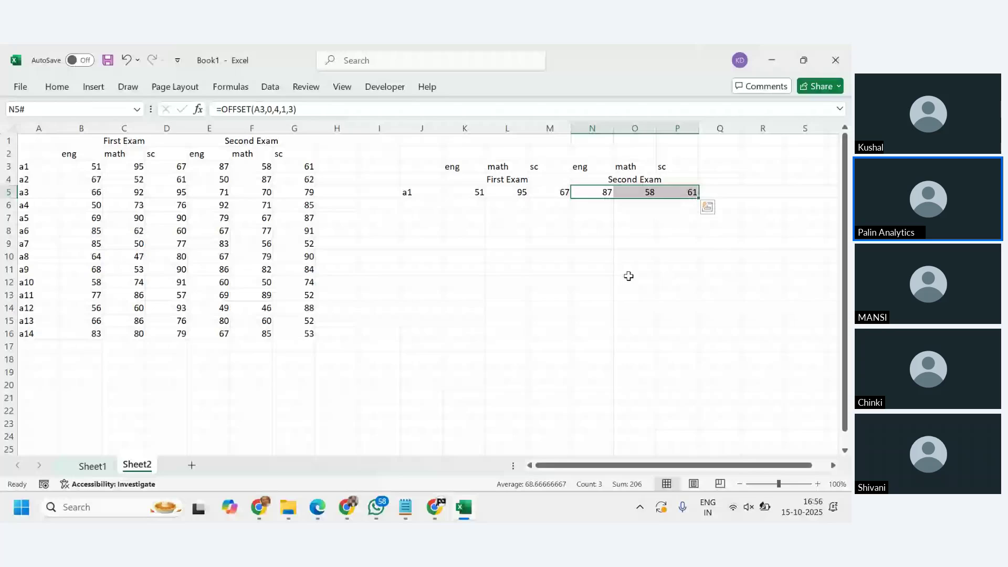
pyautogui.click(47, 169)
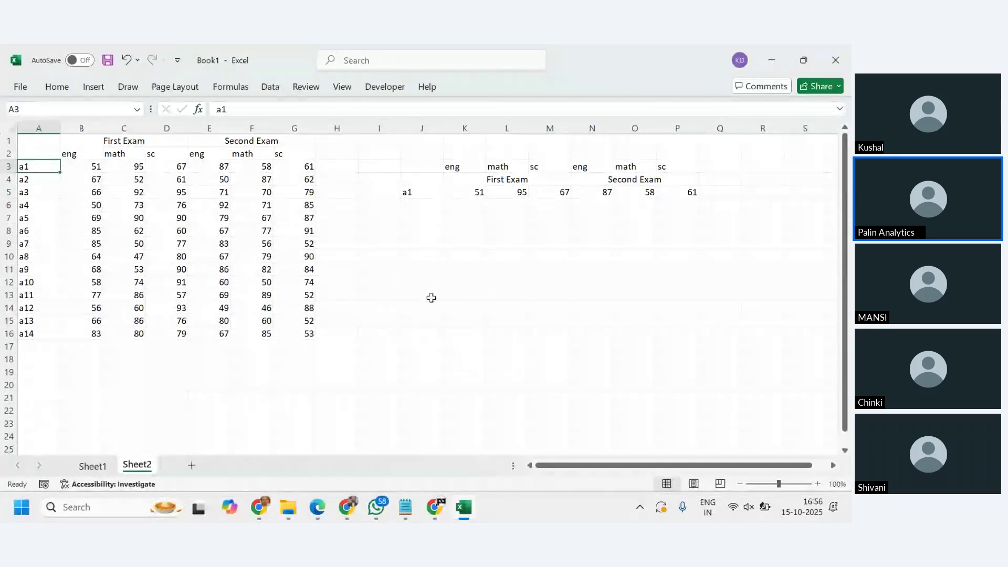
# Enter the formula =OFFSET(A4,2,3) in K8 to return the mark two rows down and three columns across from a2.
pyautogui.click(466, 231)
pyautogui.write('=offset(')
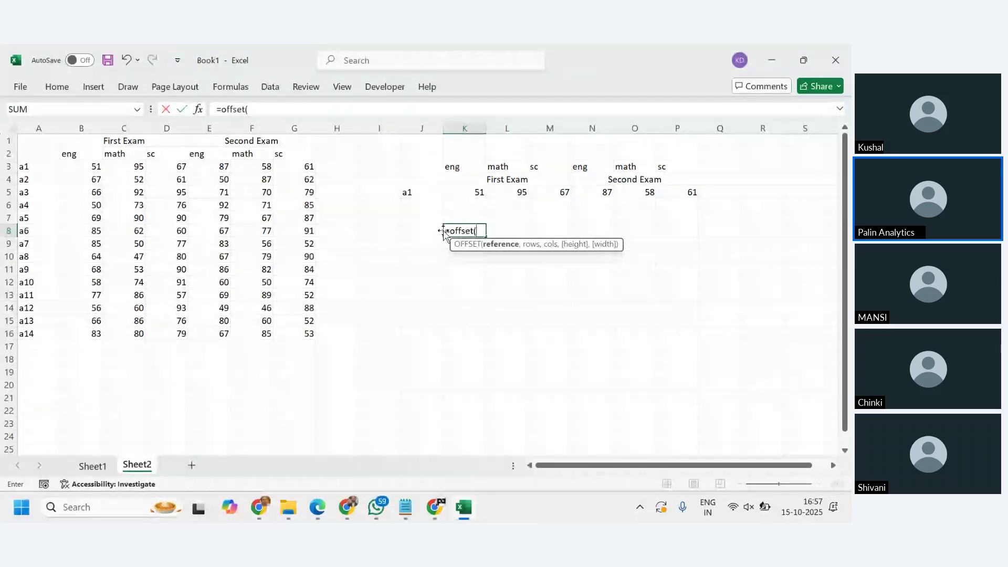
pyautogui.click(37, 181)
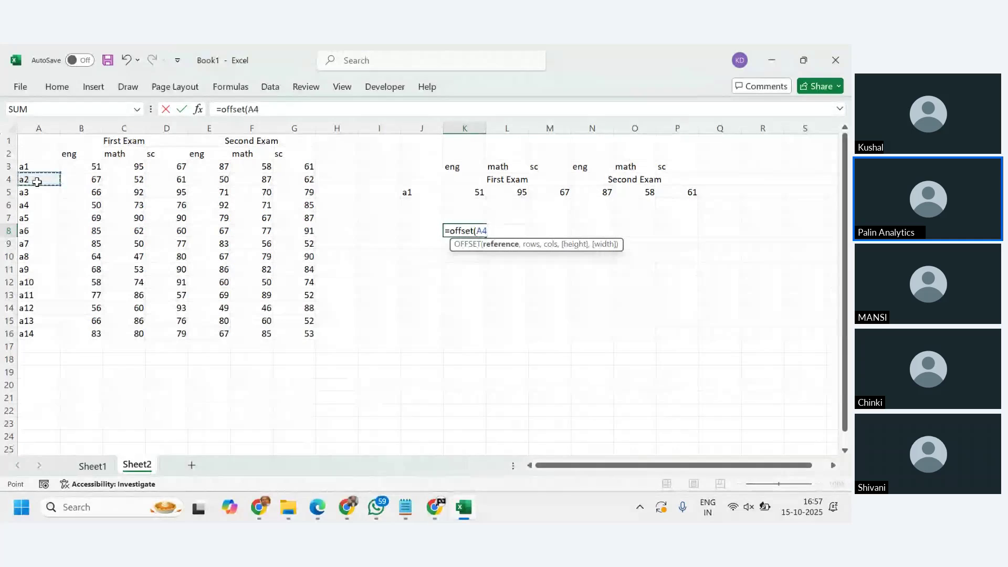
pyautogui.write(',')
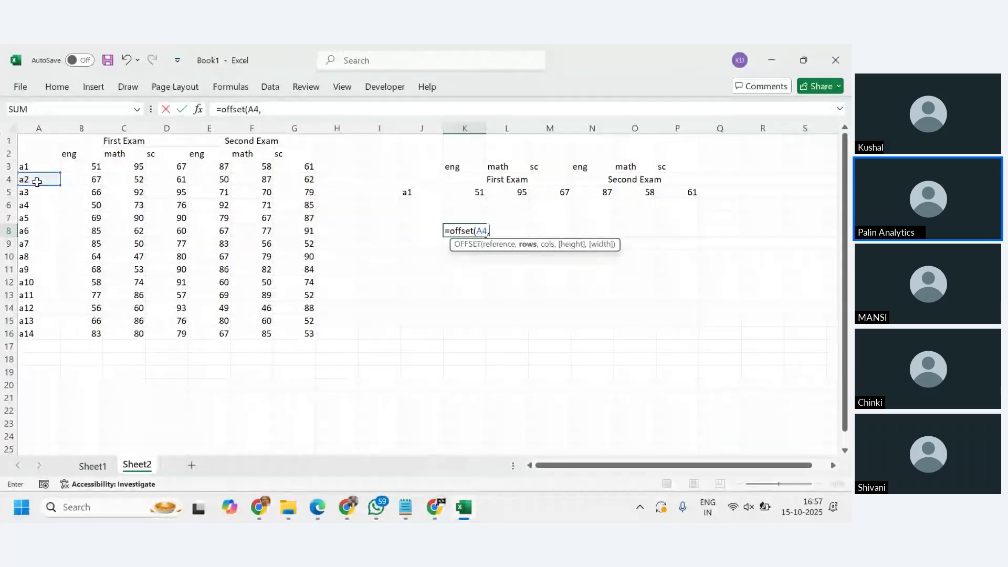
pyautogui.write('2,')
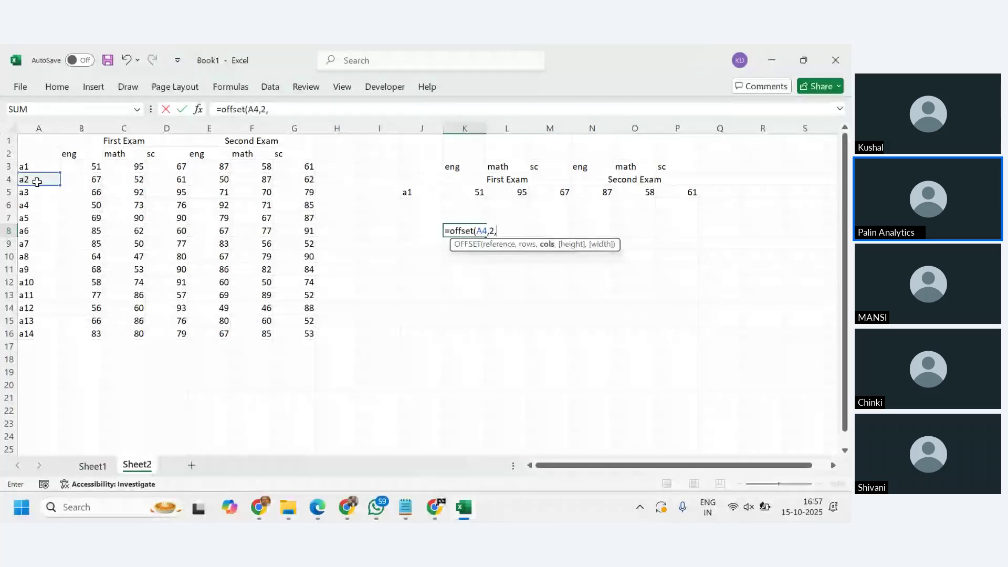
pyautogui.write('3,')
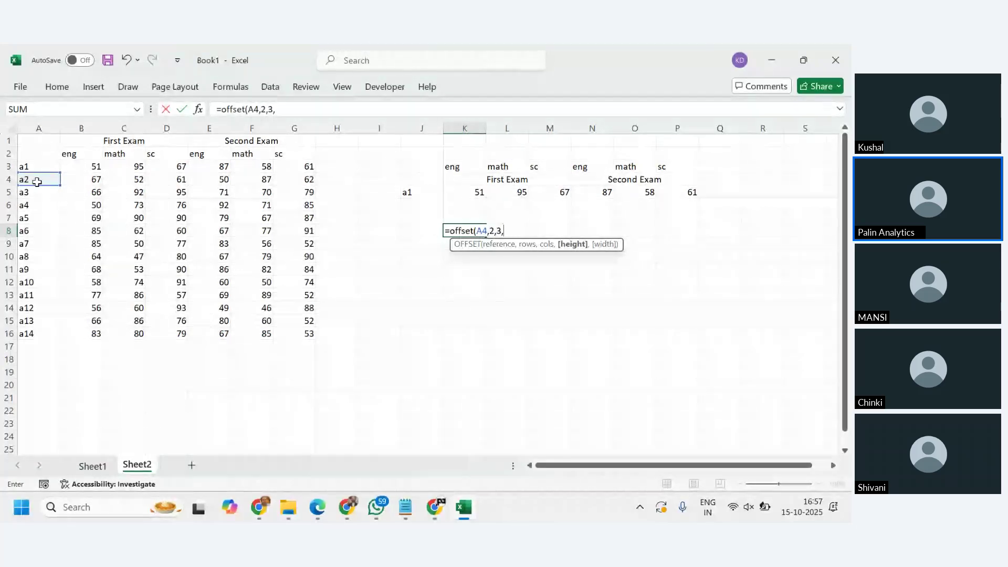
pyautogui.press('BackSpace')
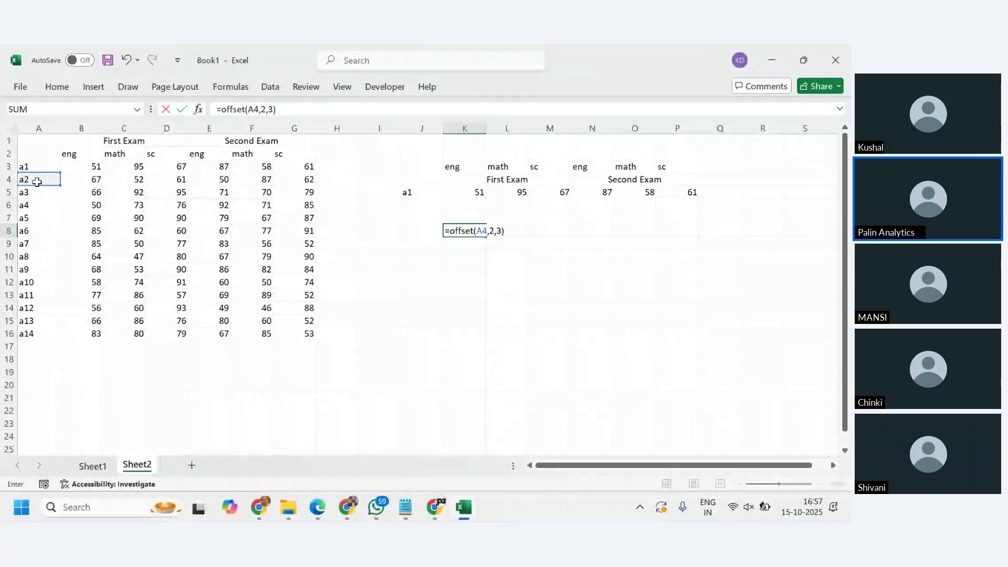
pyautogui.press('Return')
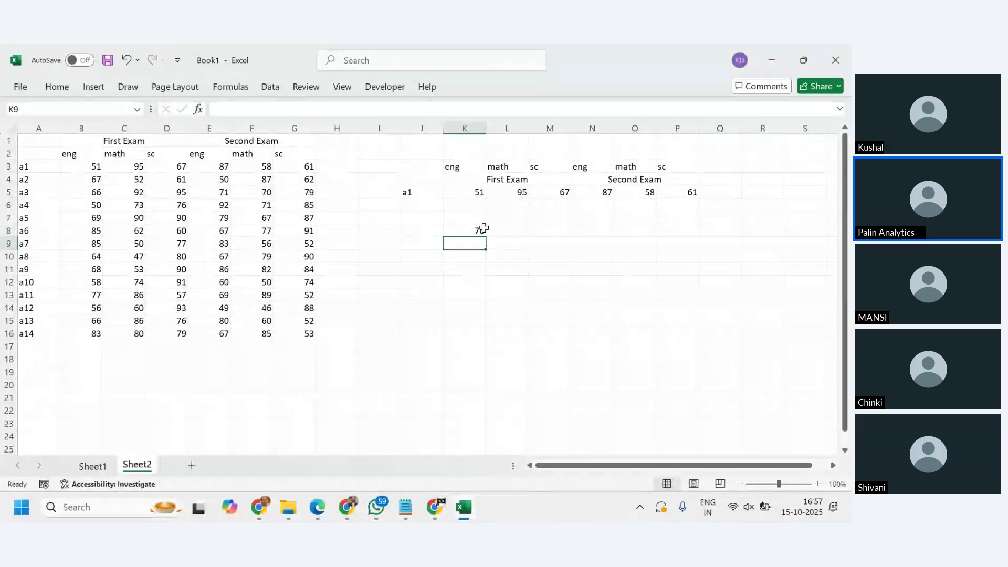
# Trace the OFFSET formula in K8 from reference cell A4 down to A6 and across row 6 to D6.
pyautogui.click(483, 230)
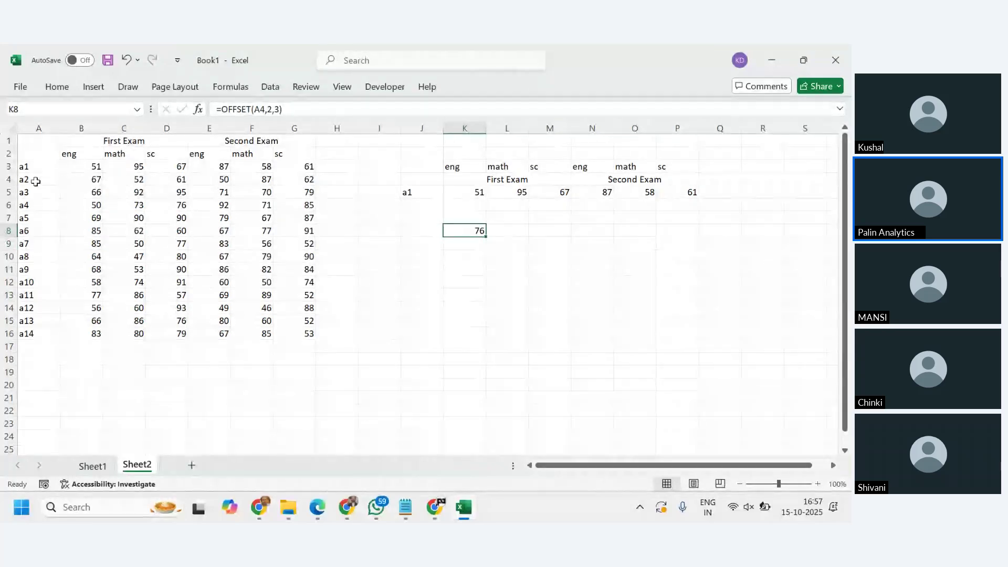
pyautogui.click(84, 179)
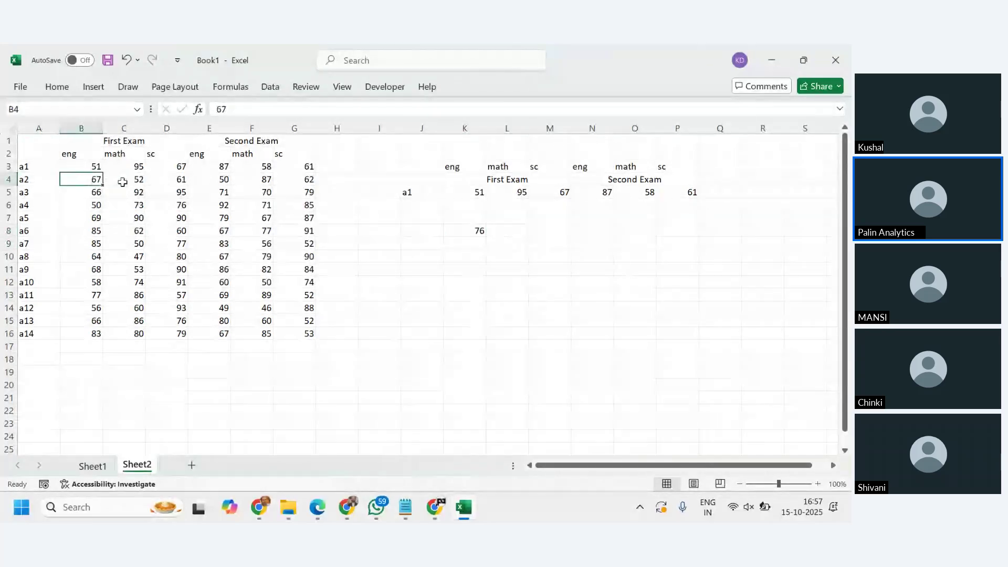
pyautogui.click(129, 180)
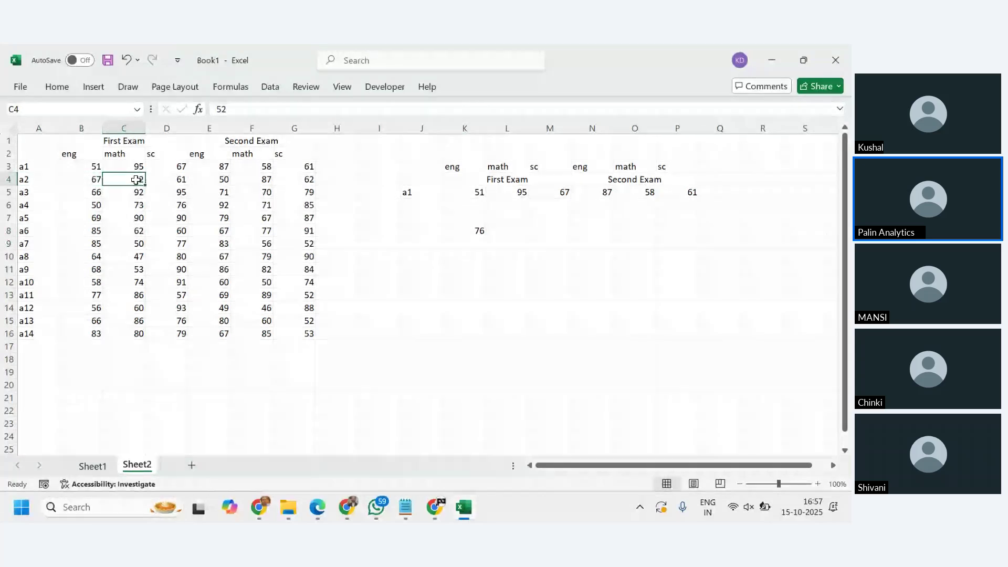
pyautogui.click(37, 180)
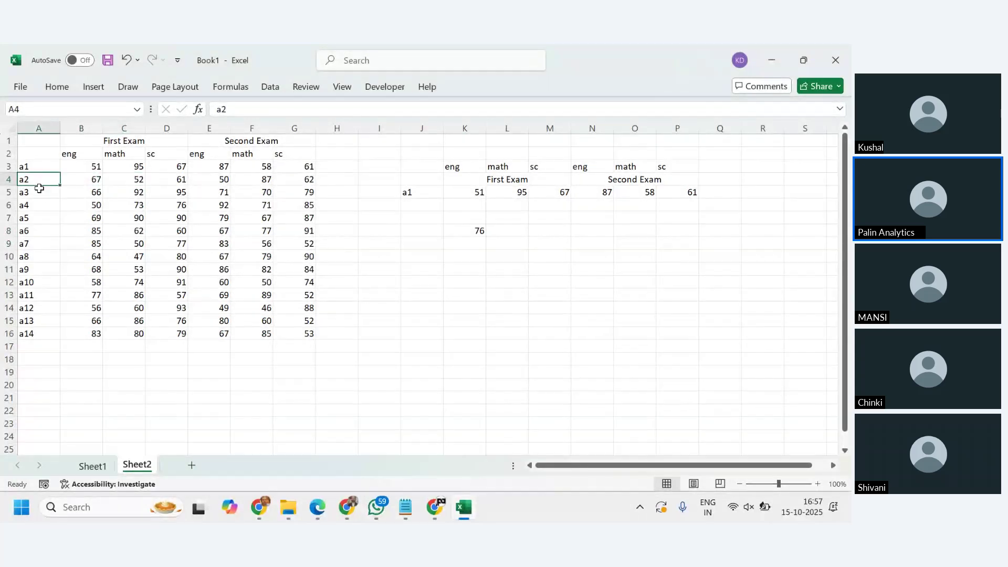
pyautogui.click(36, 194)
pyautogui.click(37, 206)
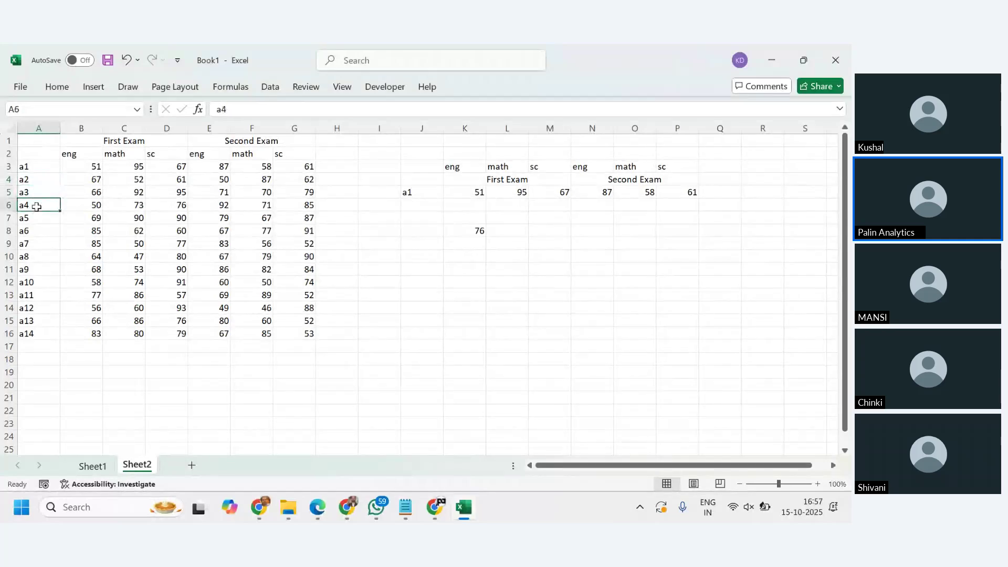
pyautogui.click(84, 205)
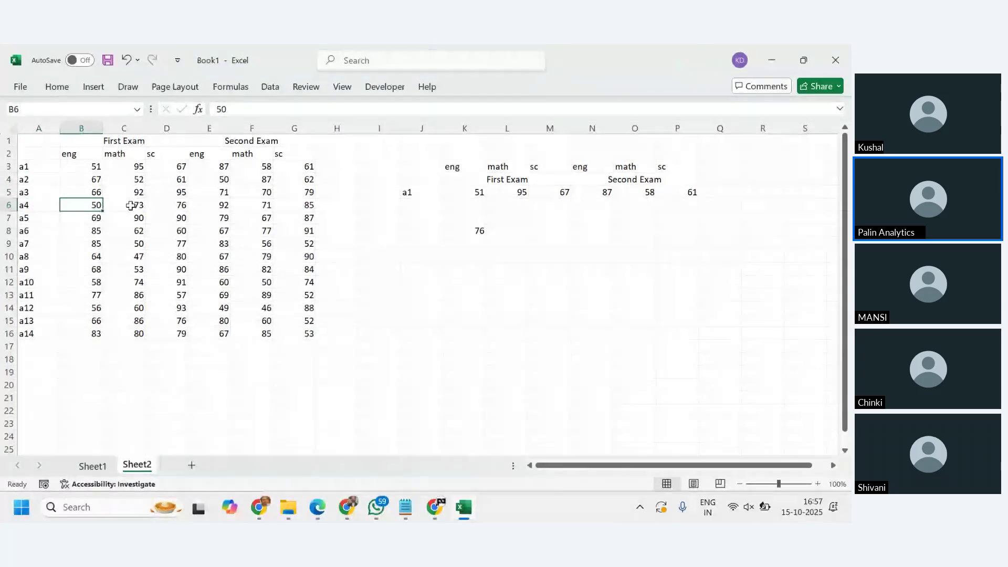
pyautogui.click(130, 206)
pyautogui.click(169, 205)
pyautogui.click(465, 232)
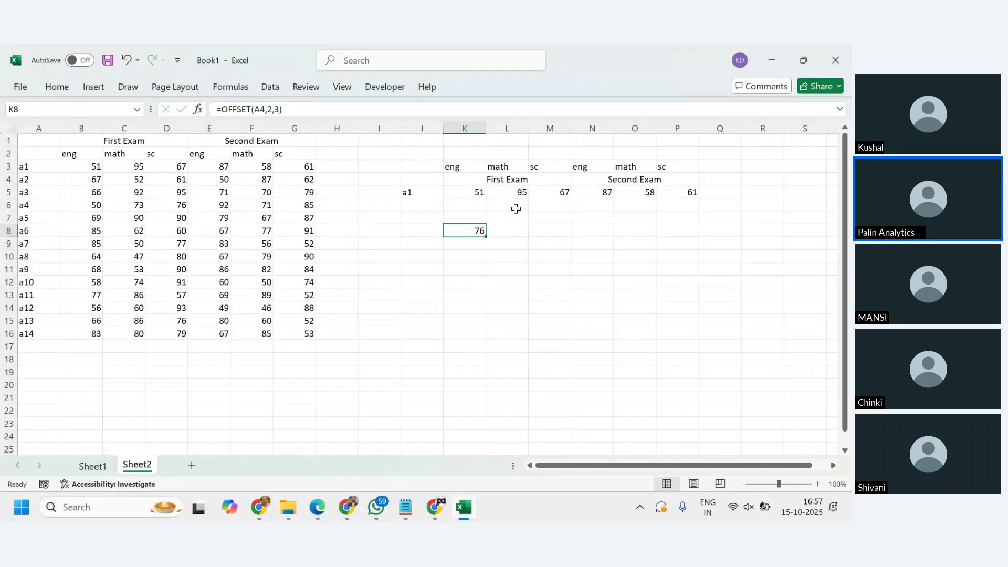
# Enter the formula =OFFSET(A4,2,3,3,3) in L8 to return a block of marks three rows high and three columns wide.
pyautogui.click(514, 228)
pyautogui.write('=')
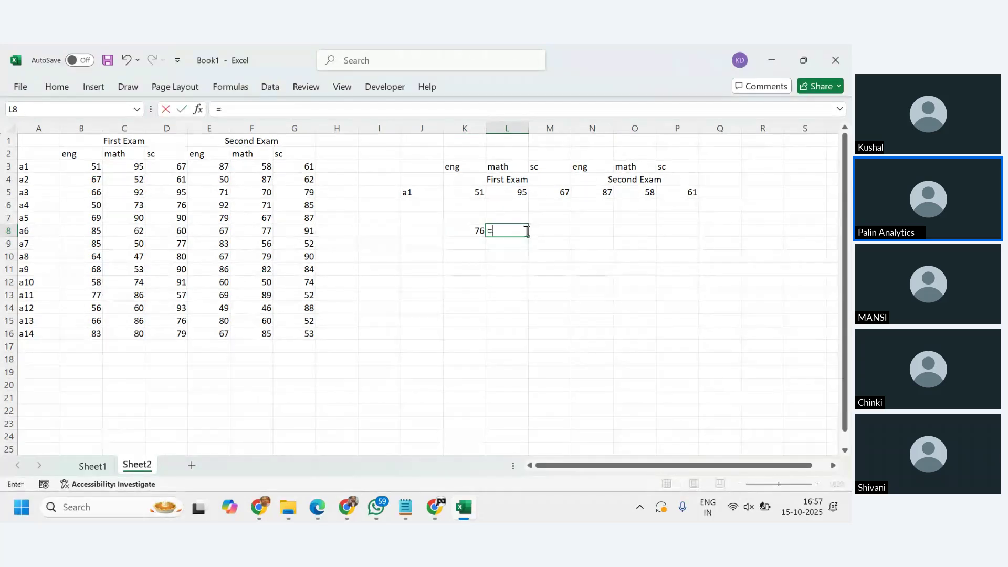
pyautogui.write('offser')
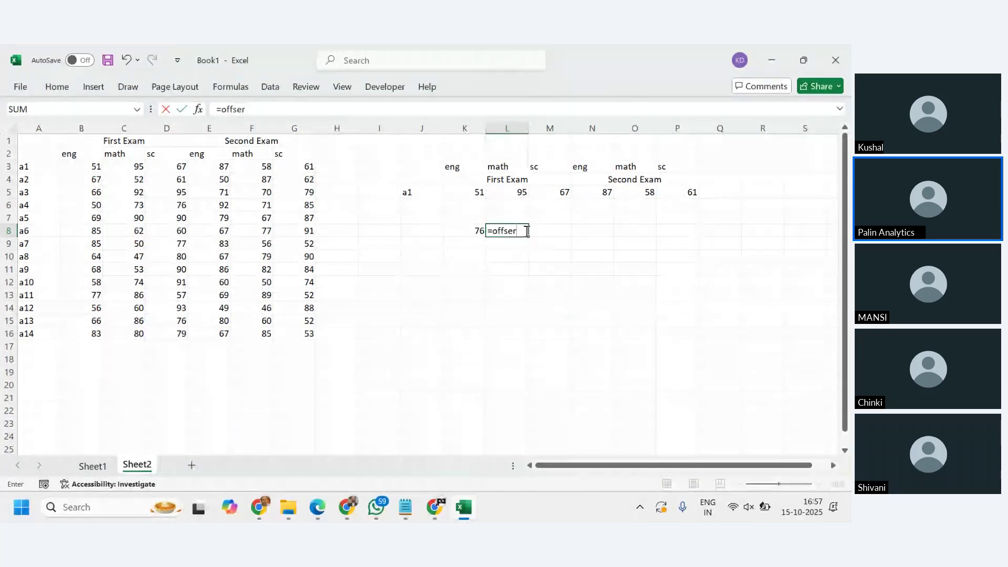
pyautogui.press('BackSpace')
pyautogui.write('t(')
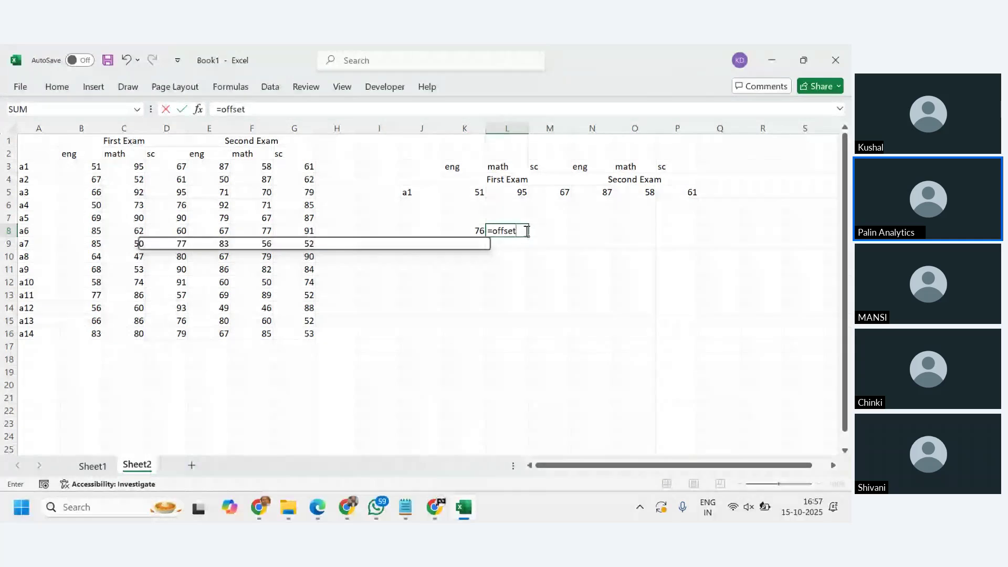
pyautogui.click(32, 180)
pyautogui.write(',2,3,')
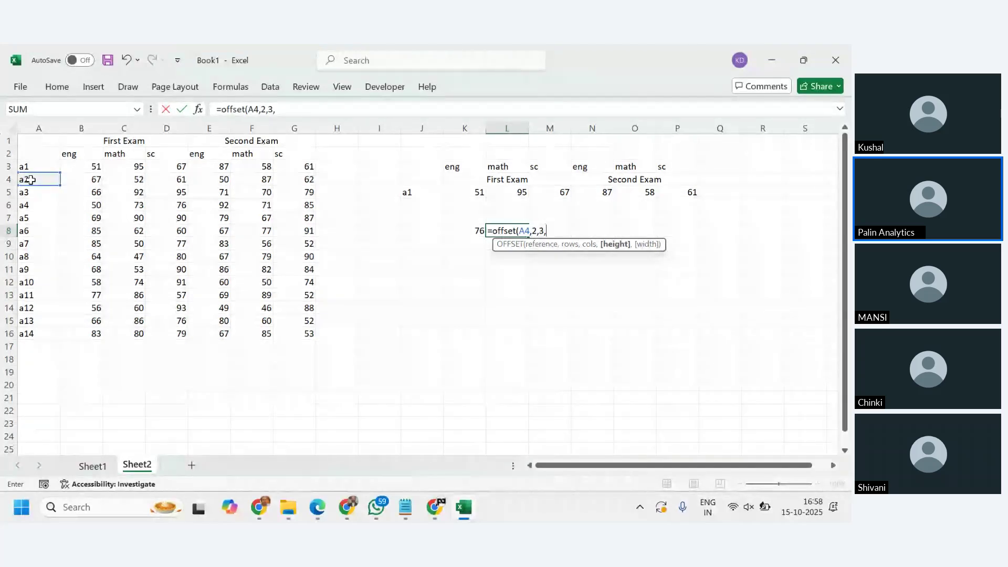
pyautogui.write('3,3)')
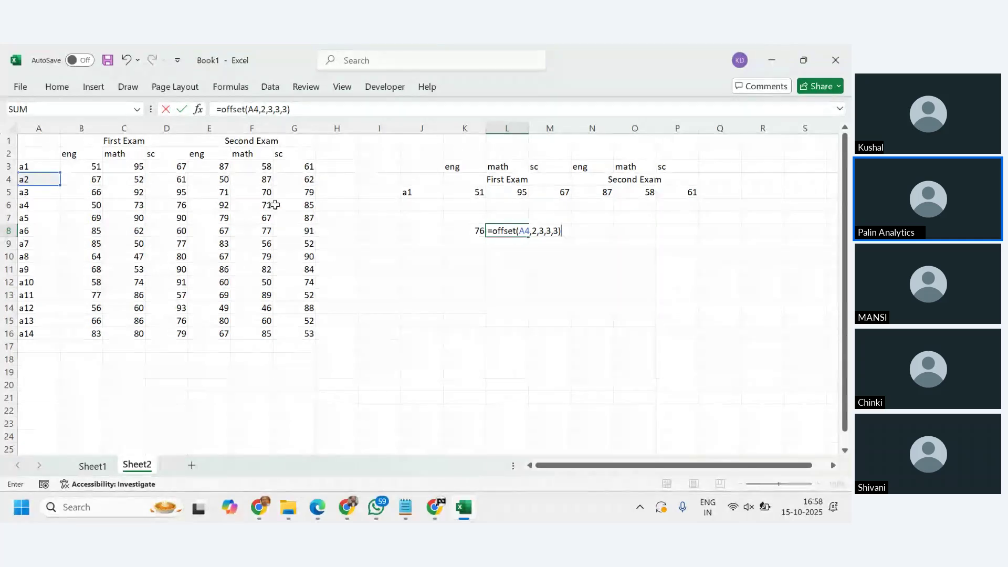
pyautogui.press('Return')
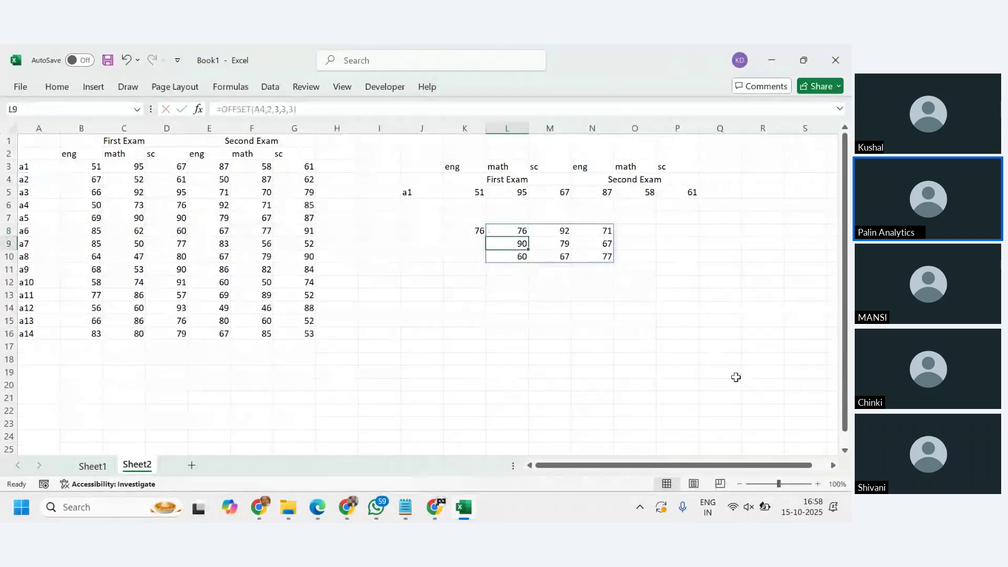
# Compare the OFFSET output in L8:N10 with the source marks in D6:F8.
pyautogui.moveTo(522, 231); pyautogui.dragTo(578, 261)
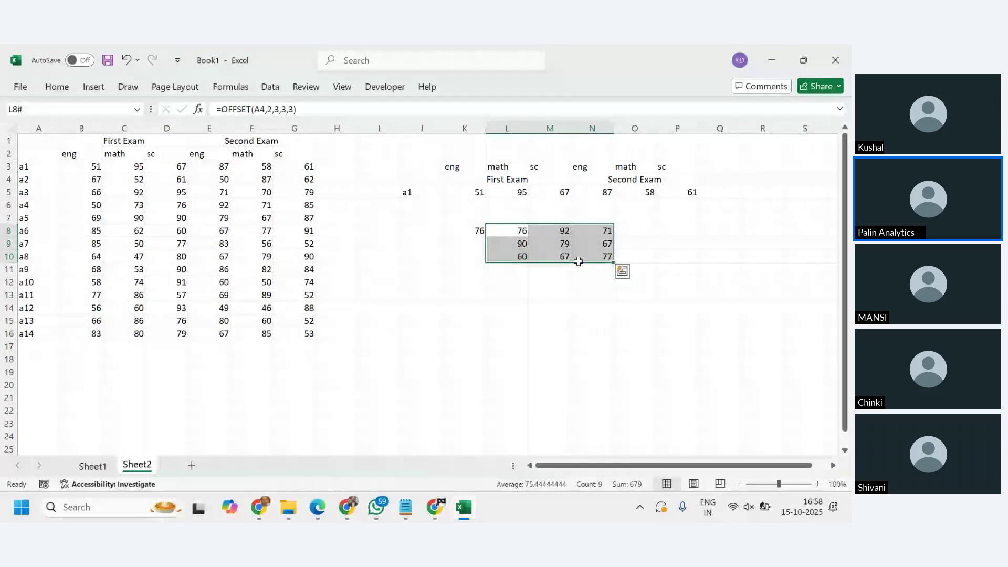
pyautogui.moveTo(181, 206); pyautogui.dragTo(235, 232)
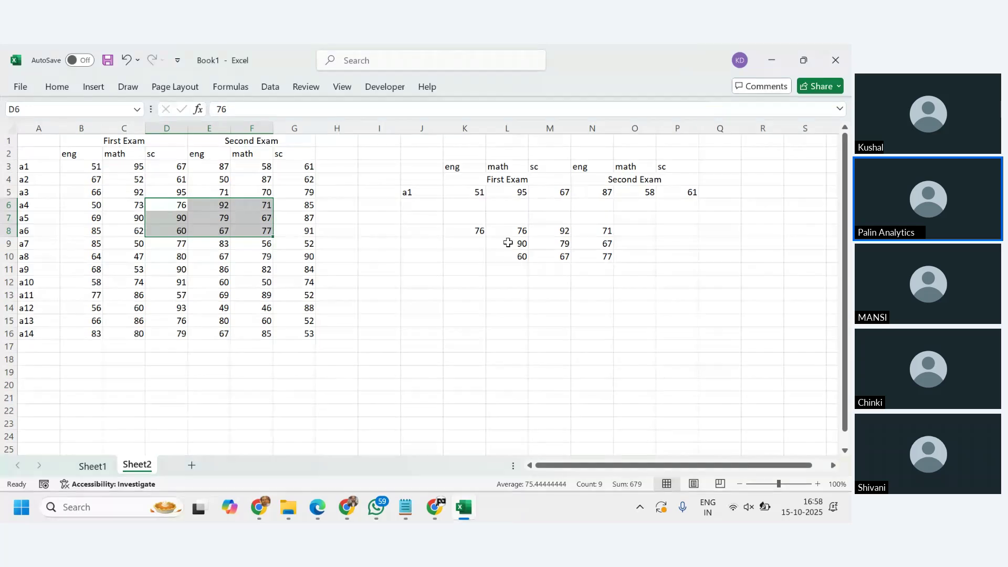
pyautogui.moveTo(517, 233); pyautogui.dragTo(586, 257)
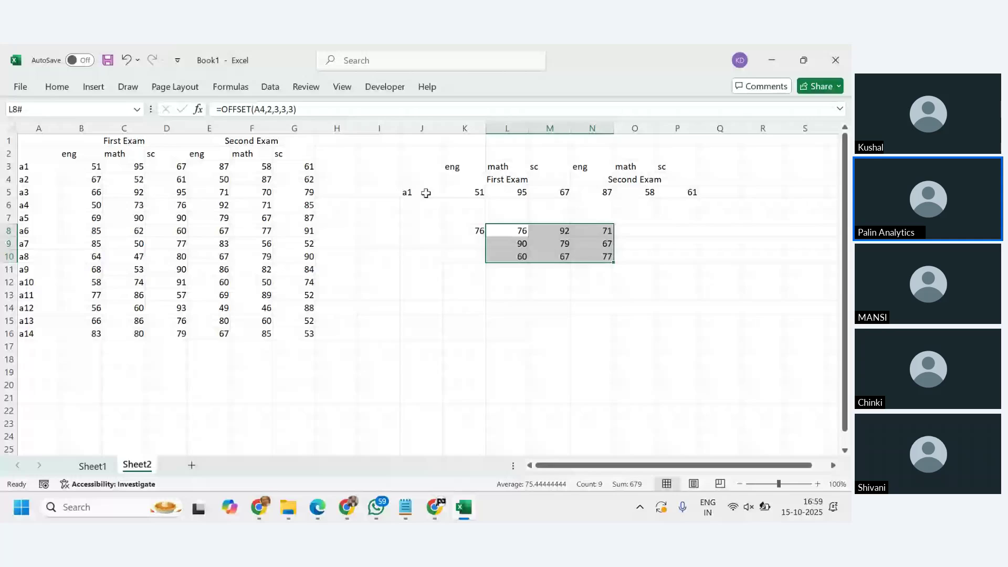
# Clear the OFFSET example results in K7:O10.
pyautogui.moveTo(452, 193); pyautogui.dragTo(671, 194)
pyautogui.click(471, 221)
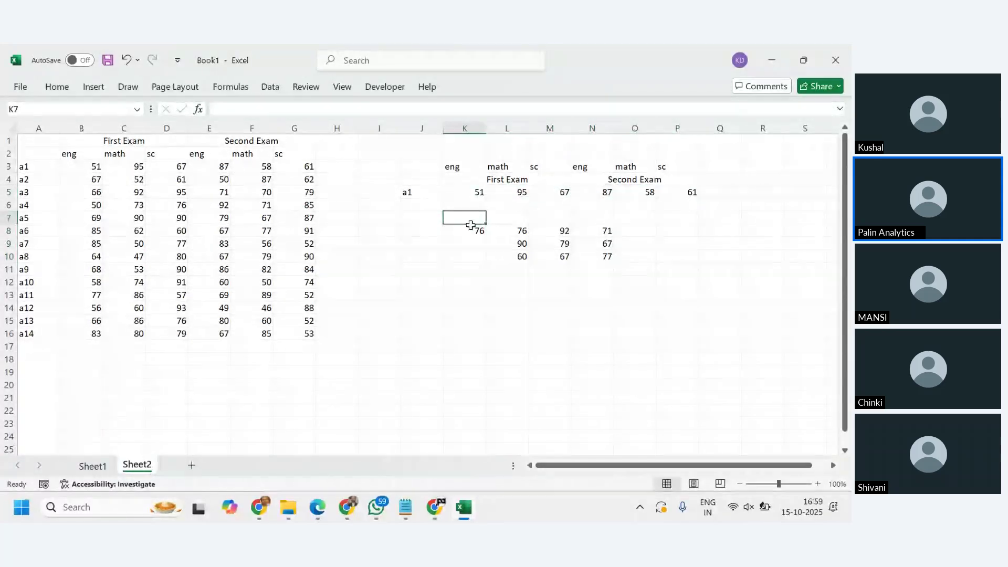
pyautogui.moveTo(471, 225)
pyautogui.mouseDown()
pyautogui.moveTo(564, 257)
pyautogui.moveTo(628, 265)
pyautogui.mouseUp()
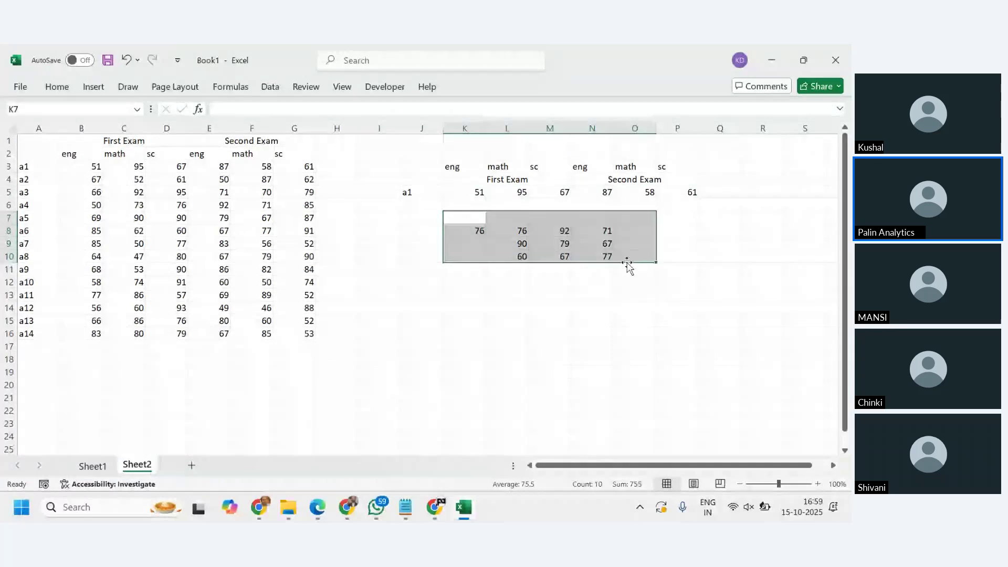
pyautogui.press('Delete')
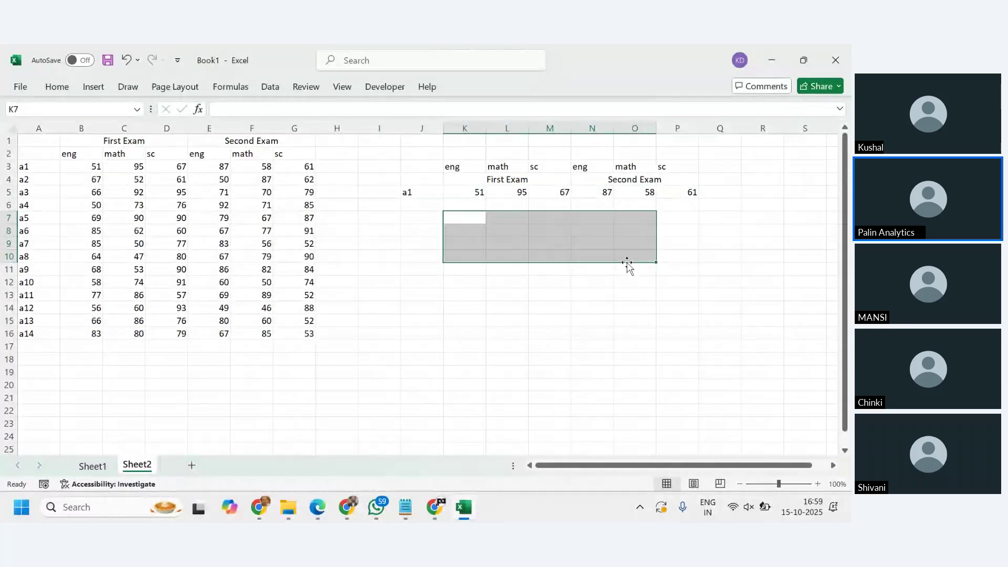
pyautogui.click(527, 211)
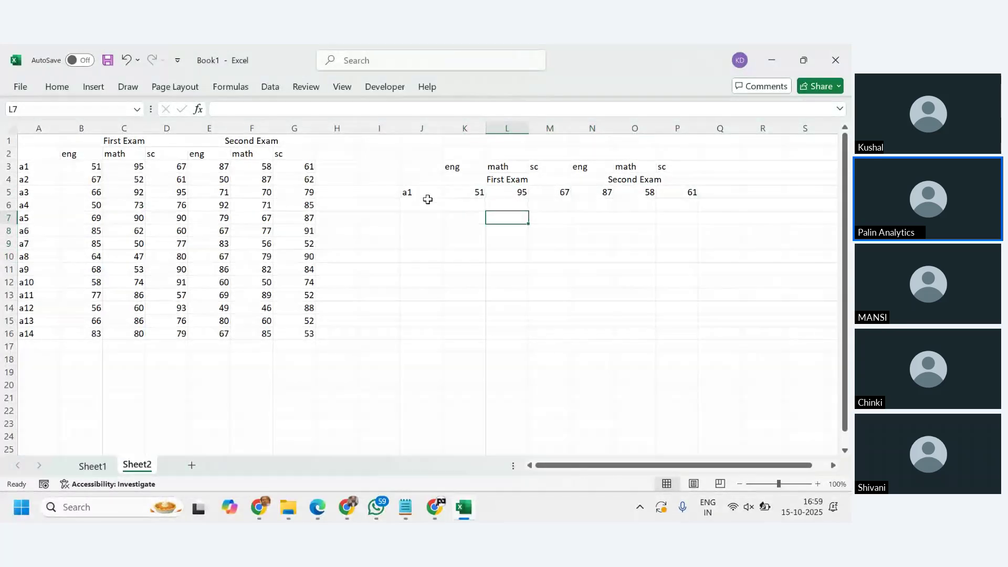
# Enter a5 as the row label in J7, below the a1 results row.
pyautogui.click(427, 194)
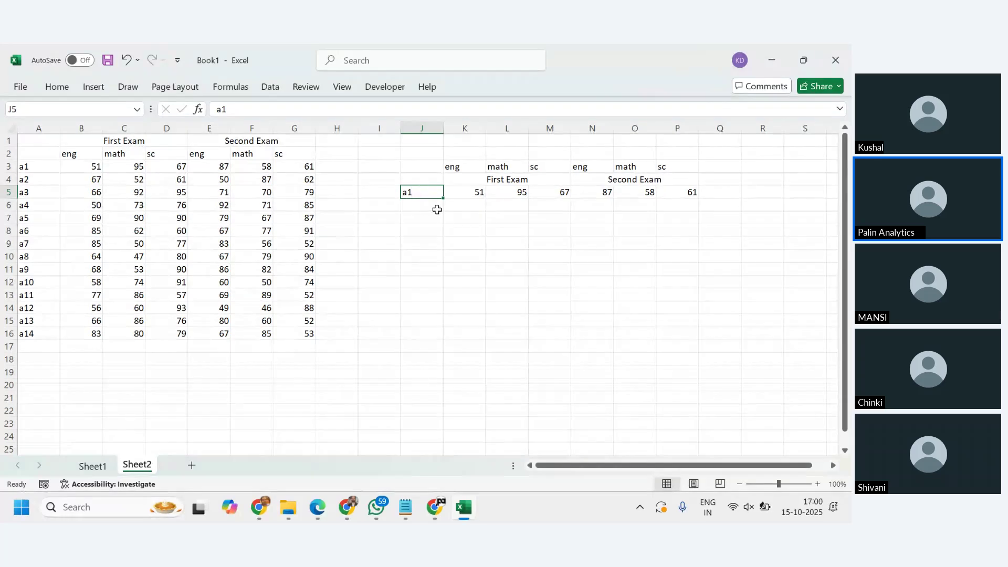
pyautogui.click(462, 192)
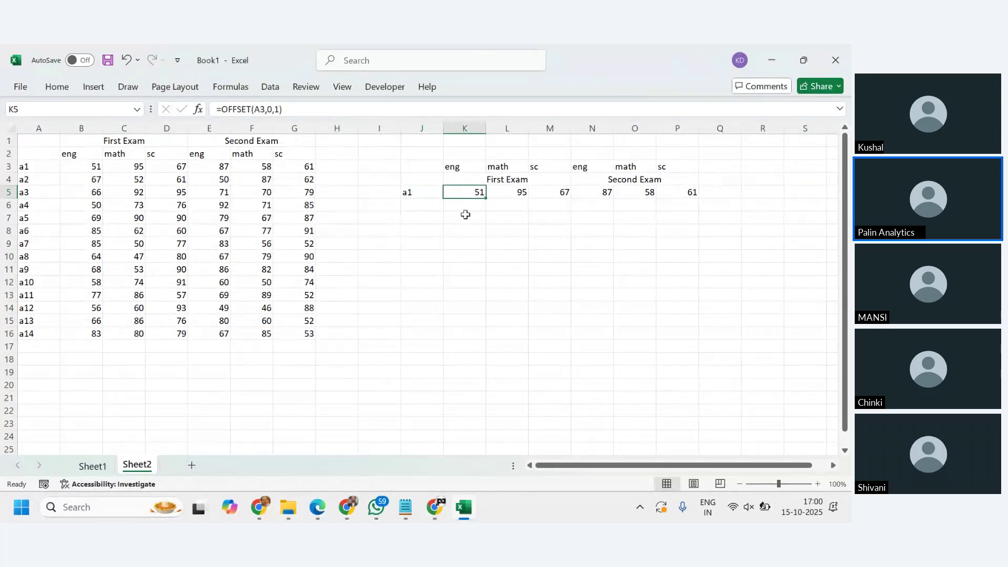
pyautogui.click(430, 217)
pyautogui.click(456, 217)
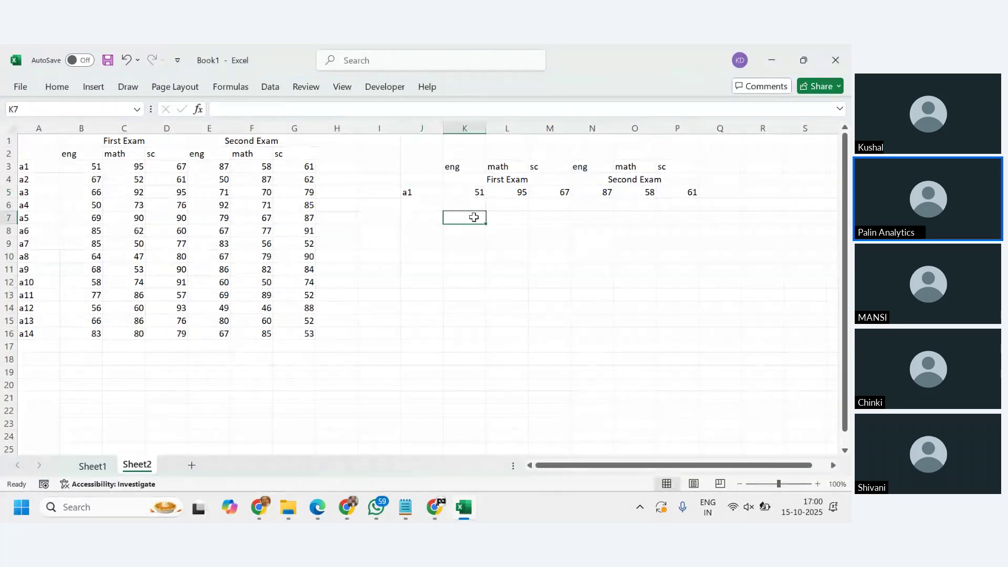
pyautogui.click(419, 219)
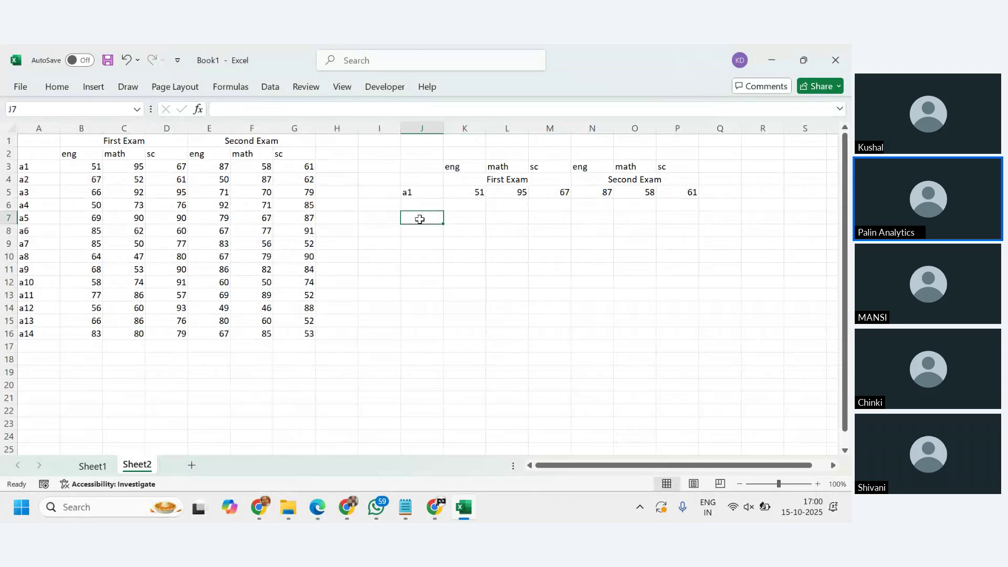
pyautogui.write('a5')
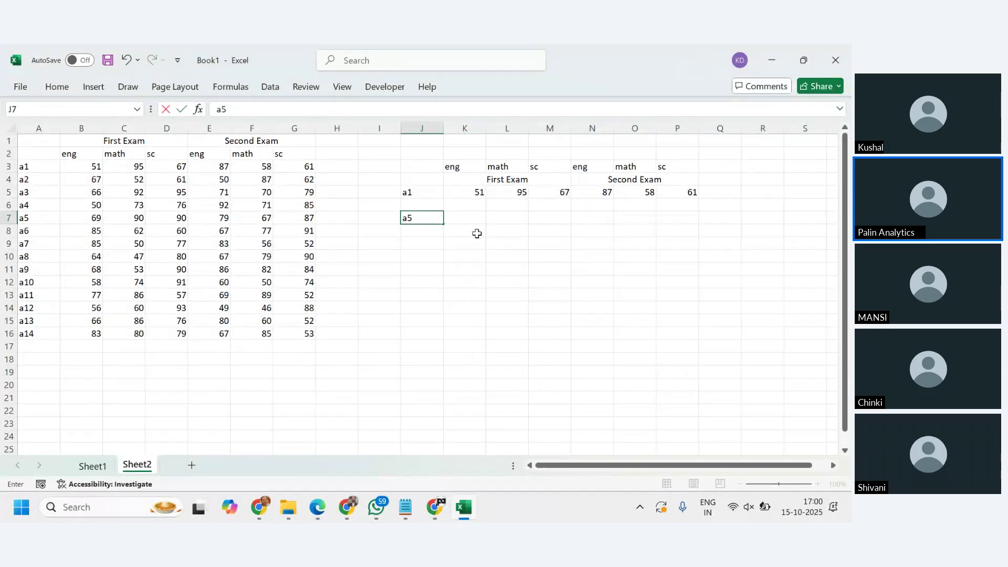
pyautogui.click(491, 256)
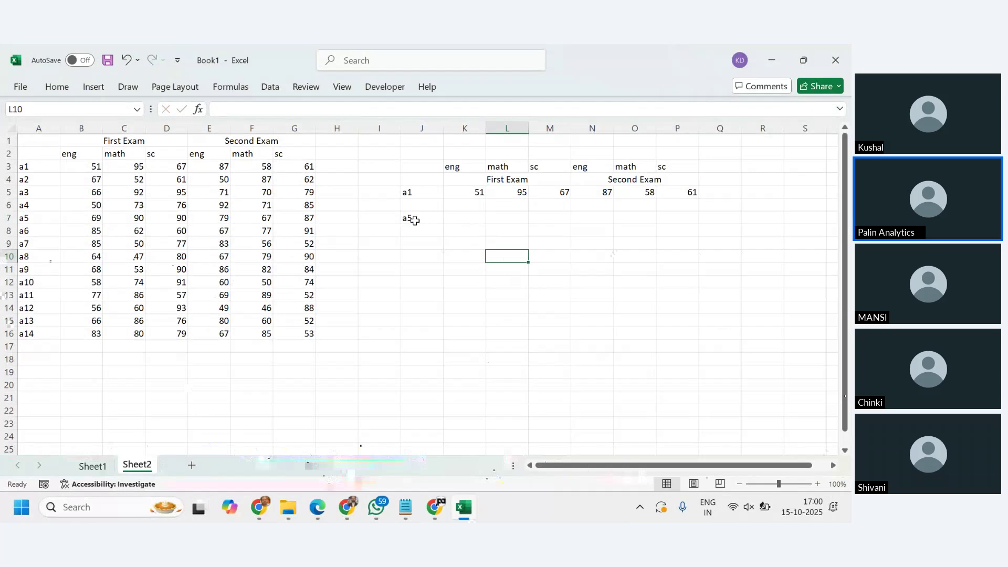
# Enter the formula =MATCH(J7,A3:A16,0) in J9 to find the position of a5 in the label column.
pyautogui.click(415, 220)
pyautogui.click(419, 241)
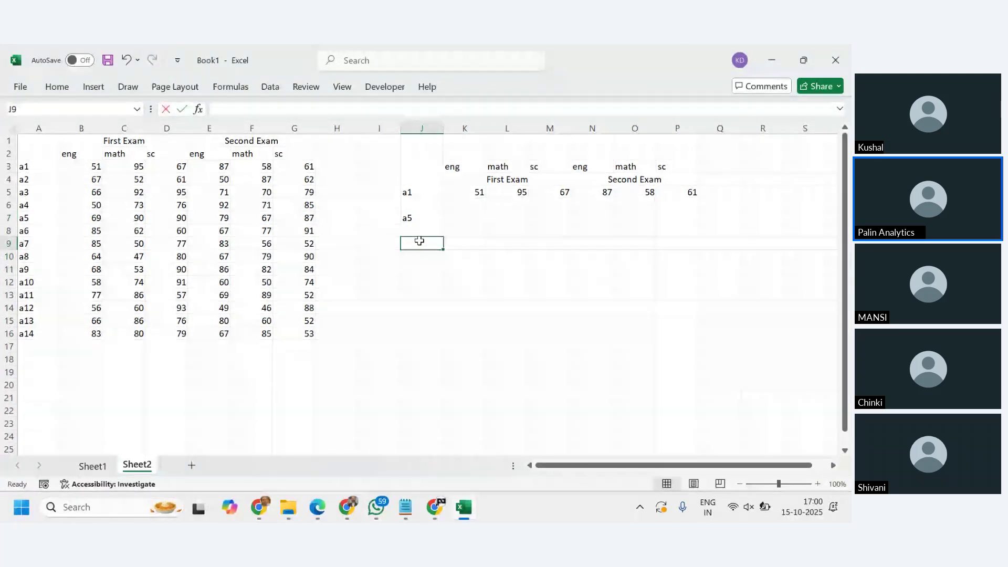
pyautogui.write('=match(')
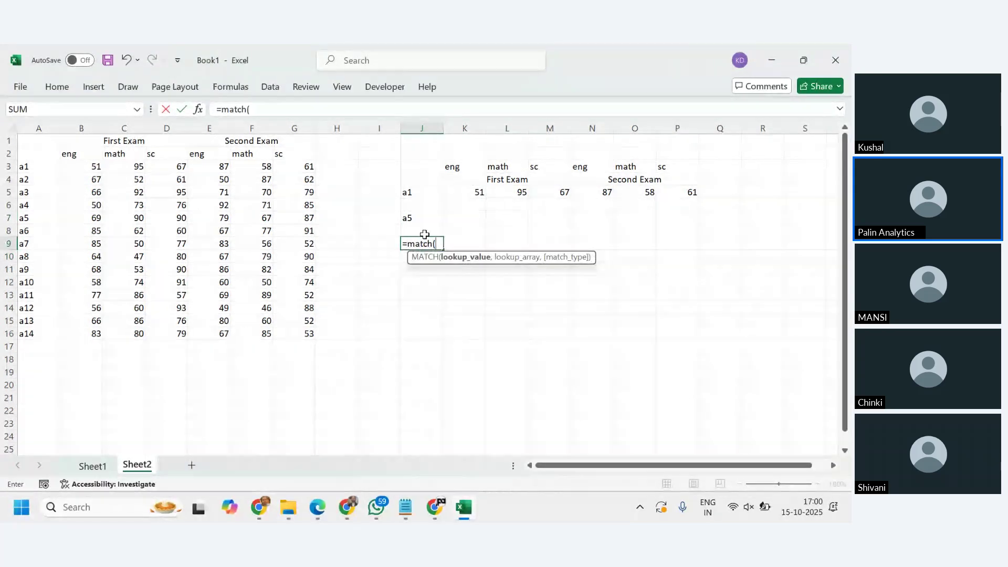
pyautogui.click(415, 217)
pyautogui.write(',')
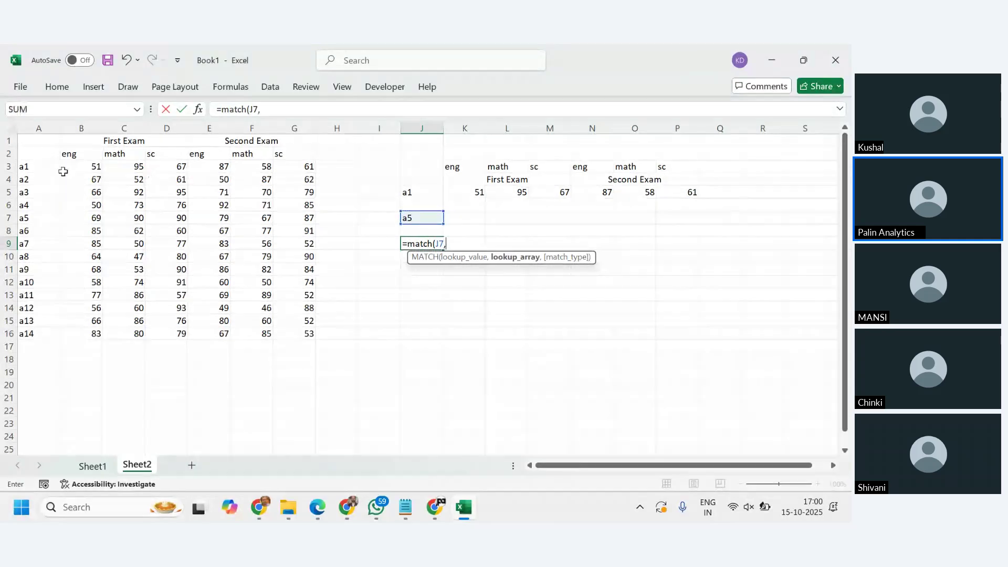
pyautogui.moveTo(47, 168); pyautogui.dragTo(46, 337)
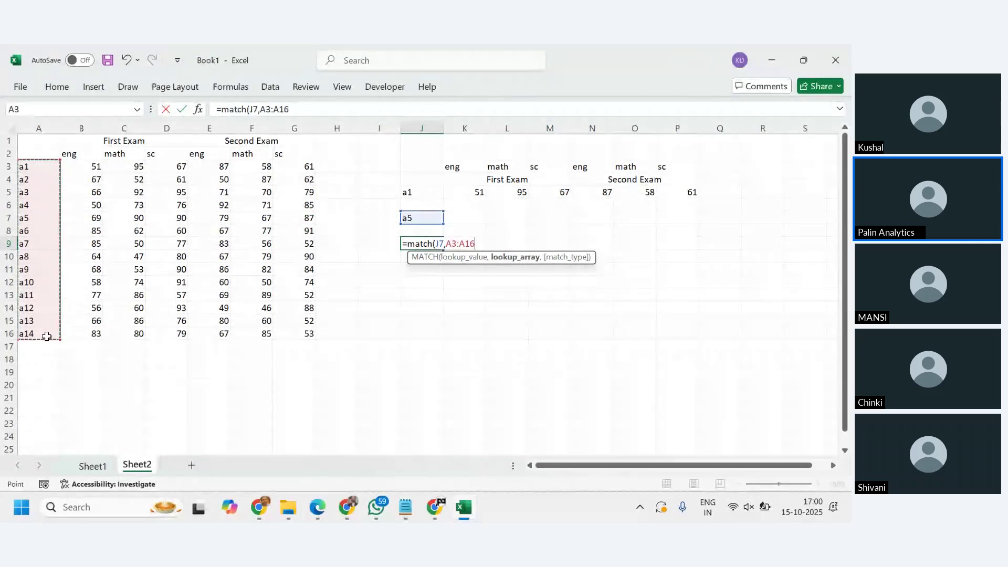
pyautogui.write(',0')
pyautogui.press('Return')
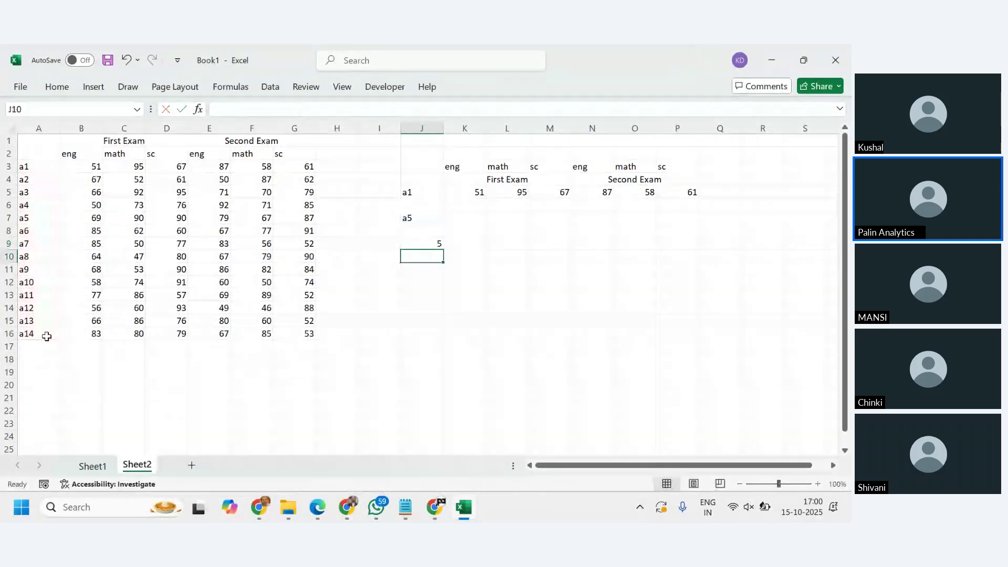
pyautogui.click(433, 240)
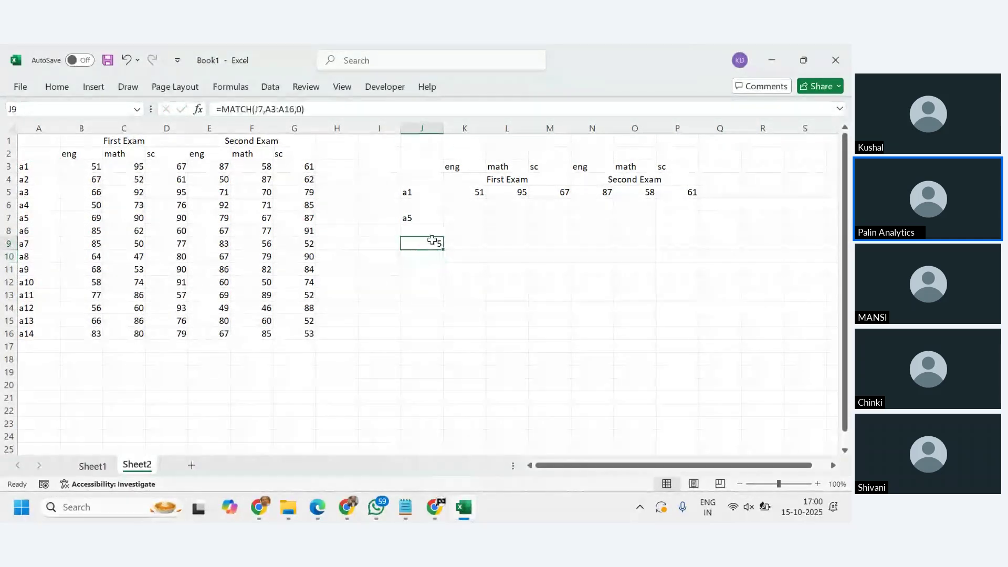
# Try to enter =OFFSET(MATCH(J7,A3:A16,0),0,1,1,6) in K7, using MATCH as the OFFSET reference.
pyautogui.click(464, 218)
pyautogui.write('=')
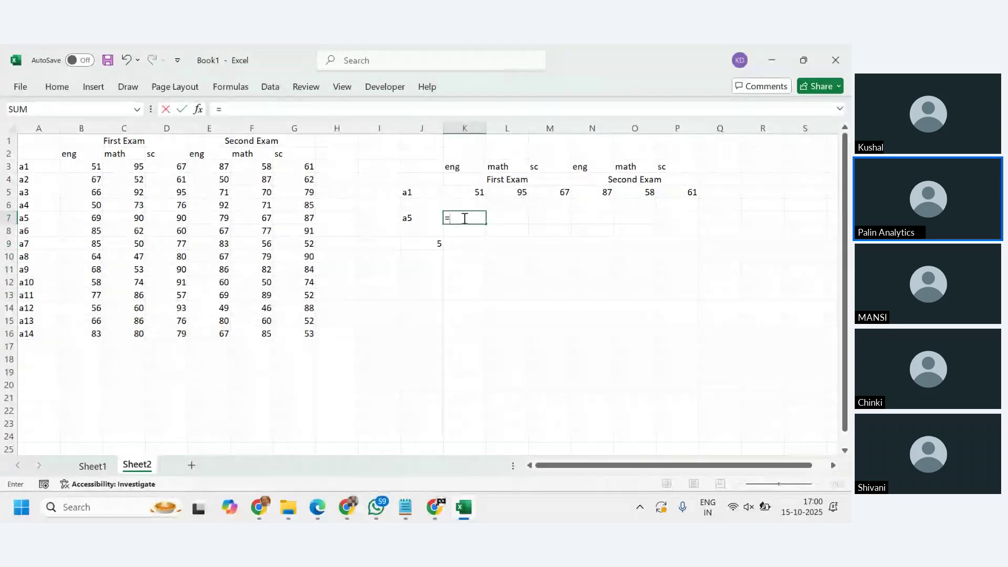
pyautogui.write('offse')
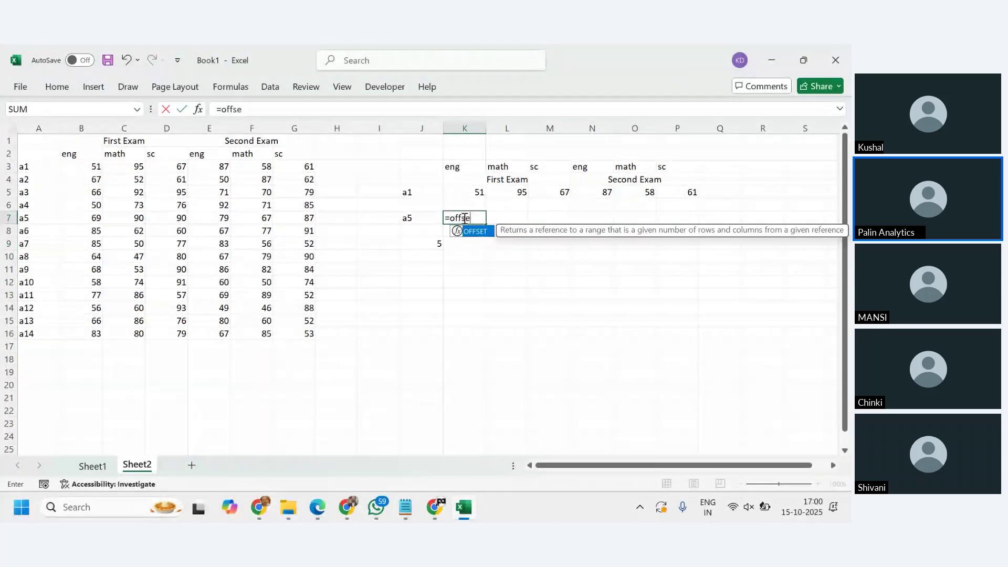
pyautogui.write('t(')
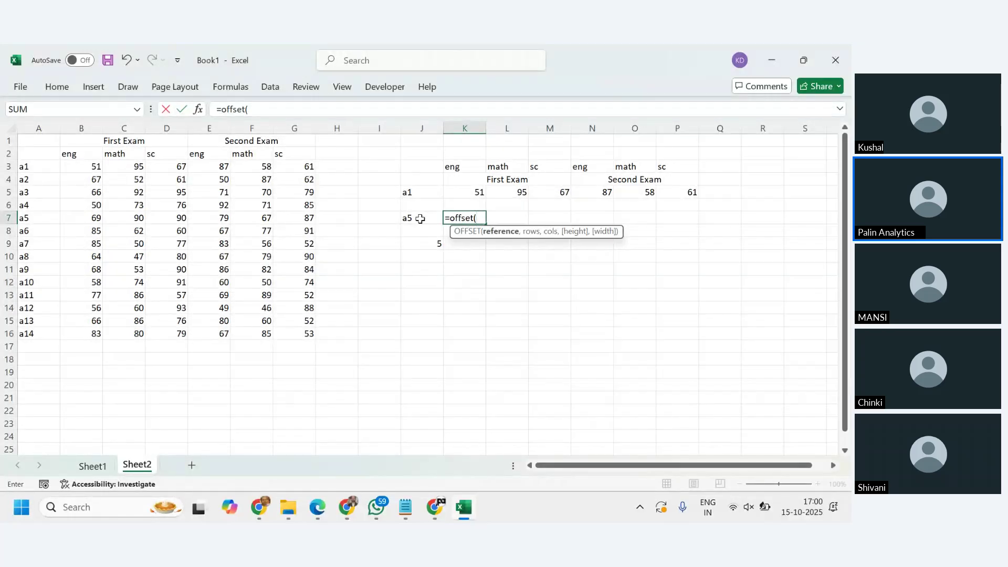
pyautogui.write('match(')
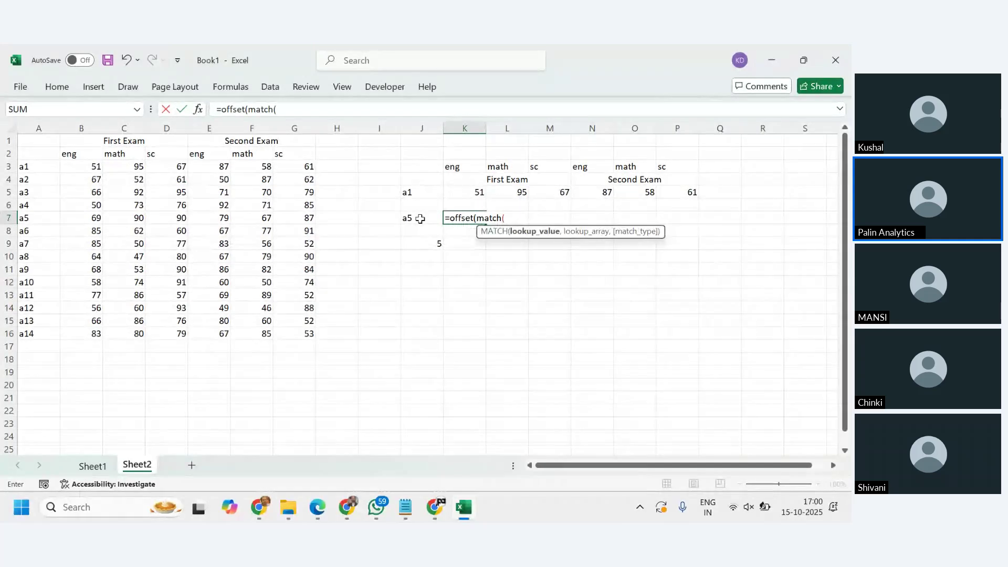
pyautogui.click(412, 218)
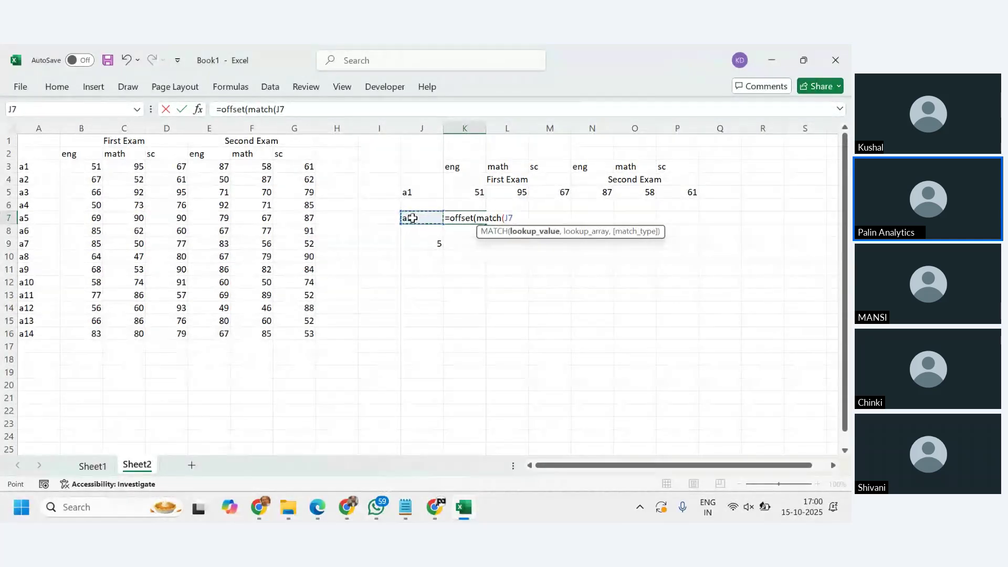
pyautogui.write(',')
pyautogui.moveTo(44, 166); pyautogui.dragTo(40, 334)
pyautogui.write(',')
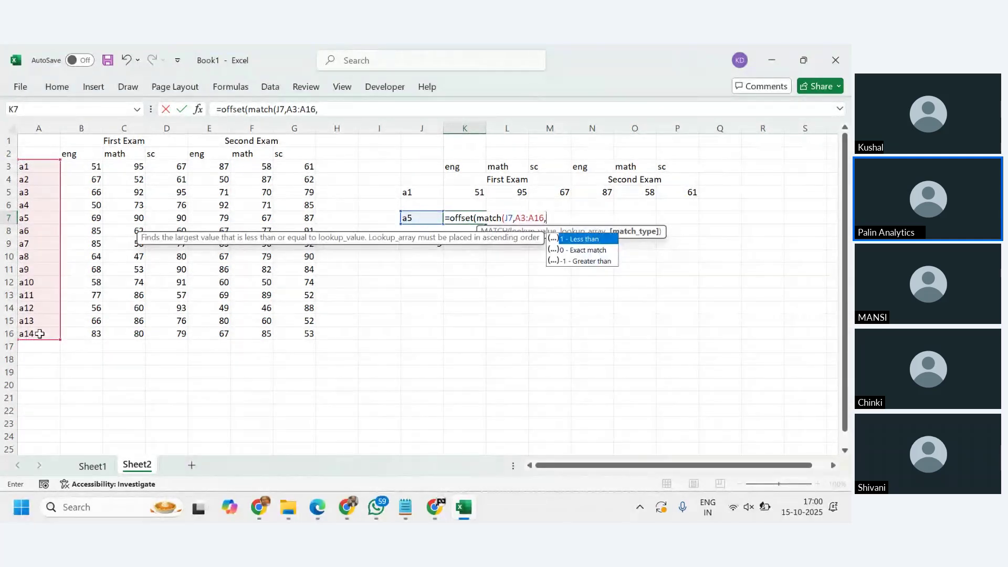
pyautogui.write('0)')
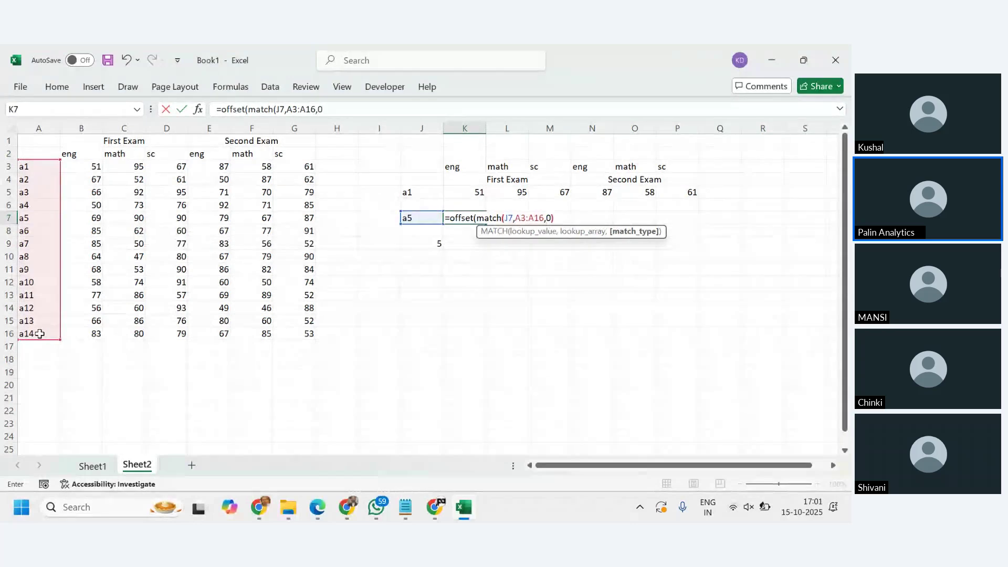
pyautogui.write(',')
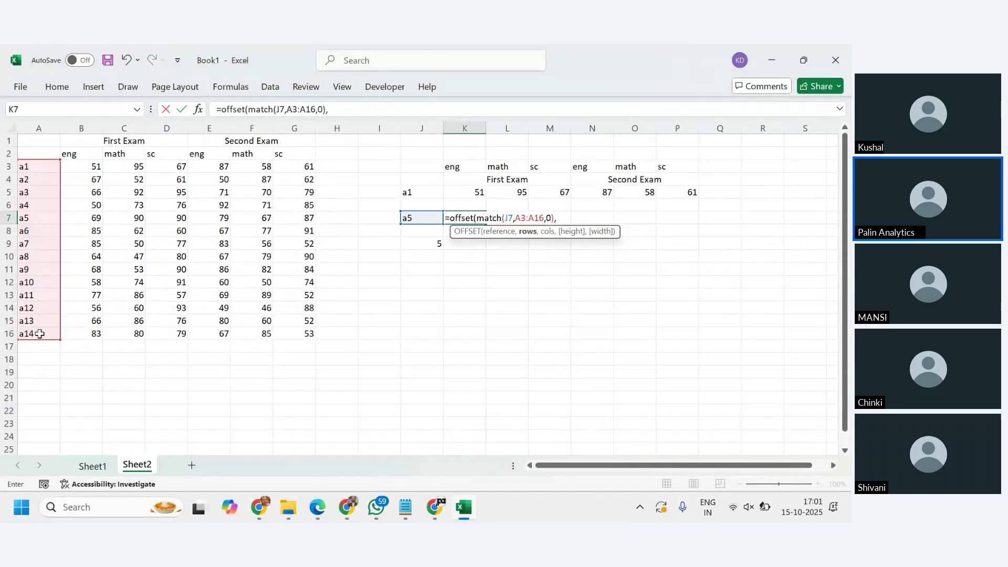
pyautogui.write('0,1,')
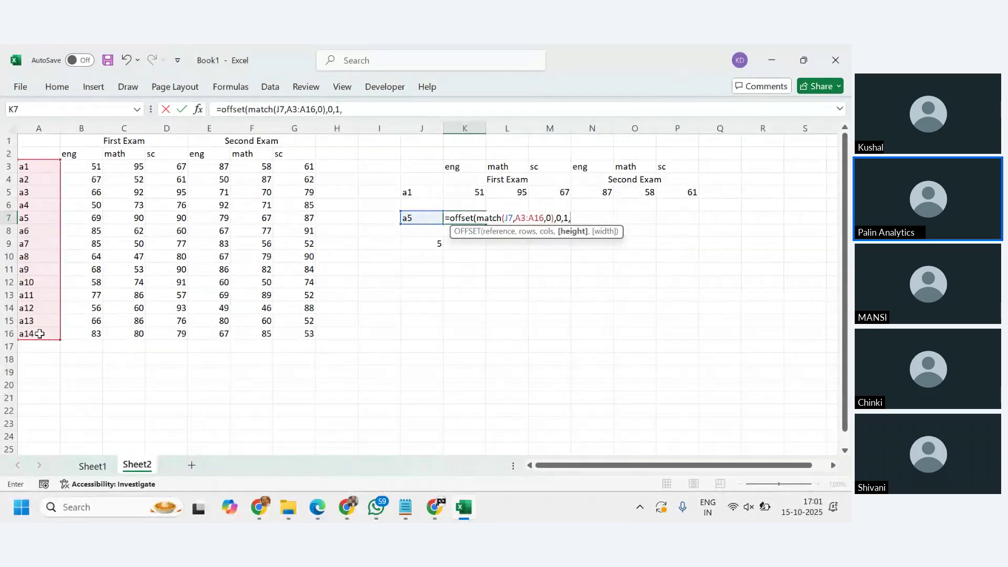
pyautogui.write('1,6')
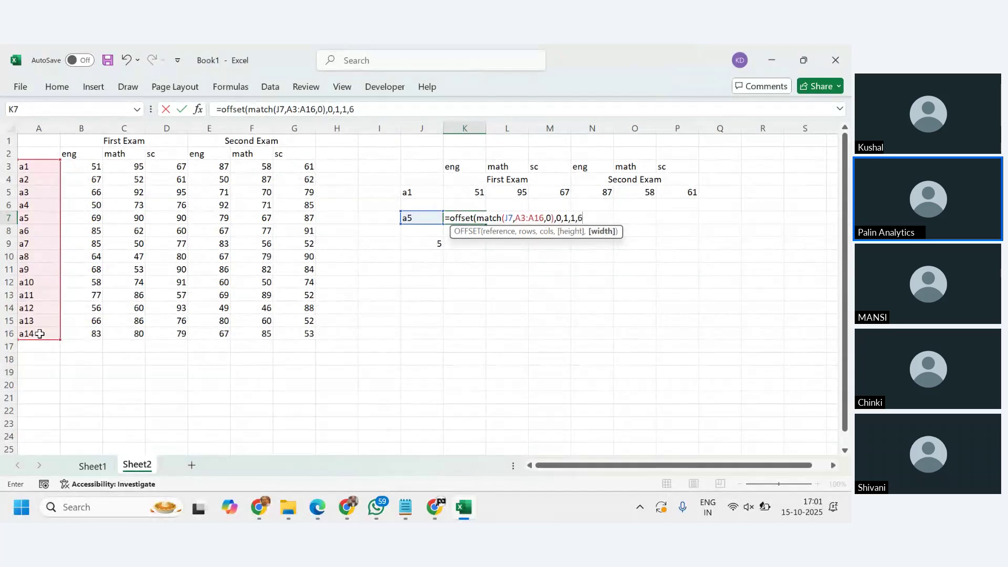
pyautogui.write(')')
pyautogui.press('Return')
pyautogui.click(517, 350)
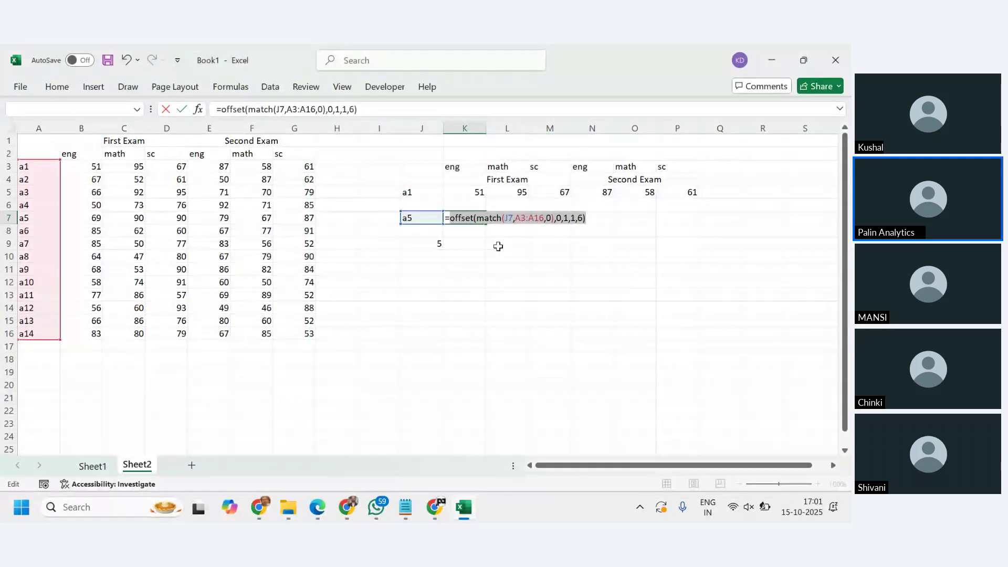
pyautogui.press('BackSpace')
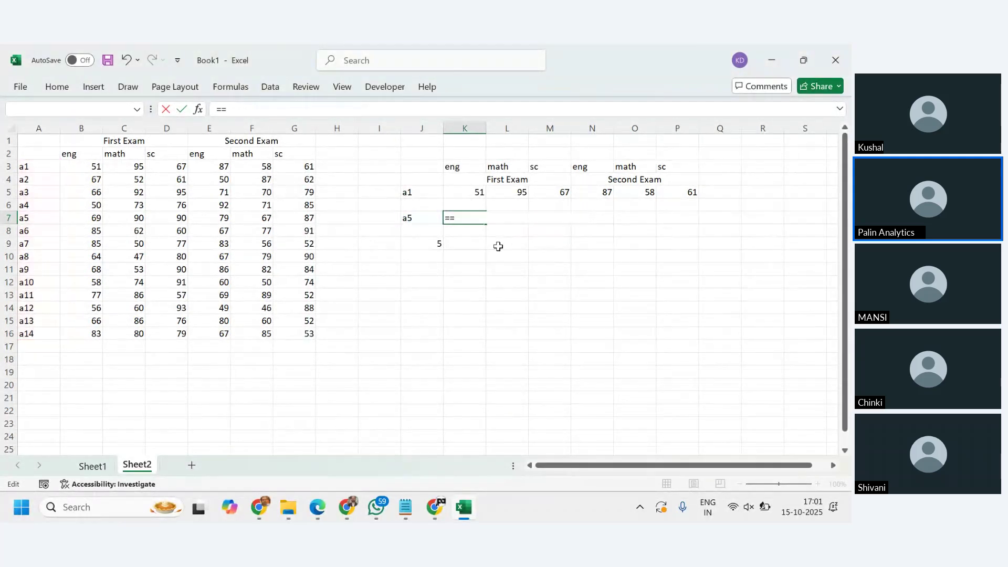
# Enter the formula =OFFSET(A7,0,1,1,6) in K7 to return the six marks of a5 in one row.
pyautogui.write('offset(')
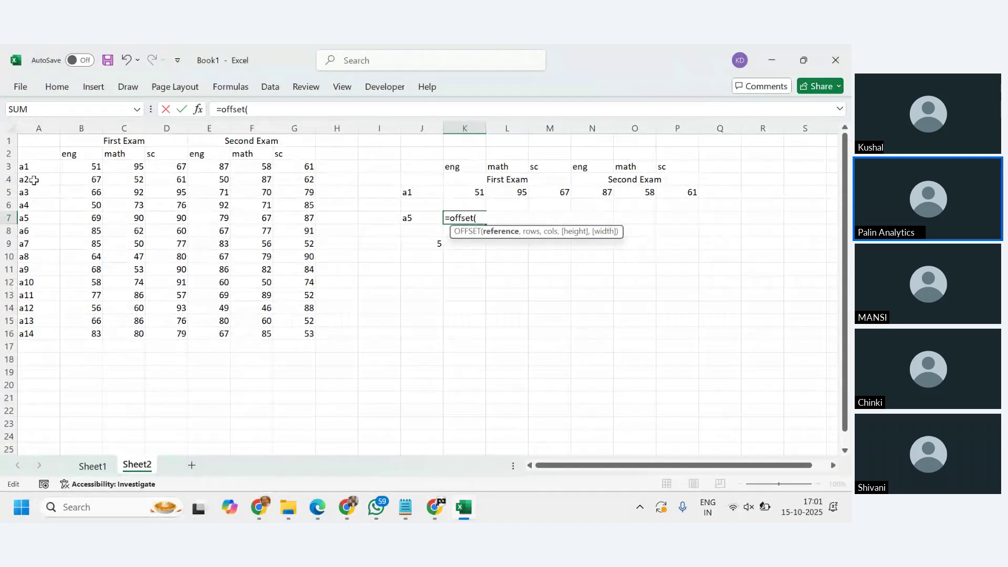
pyautogui.click(37, 219)
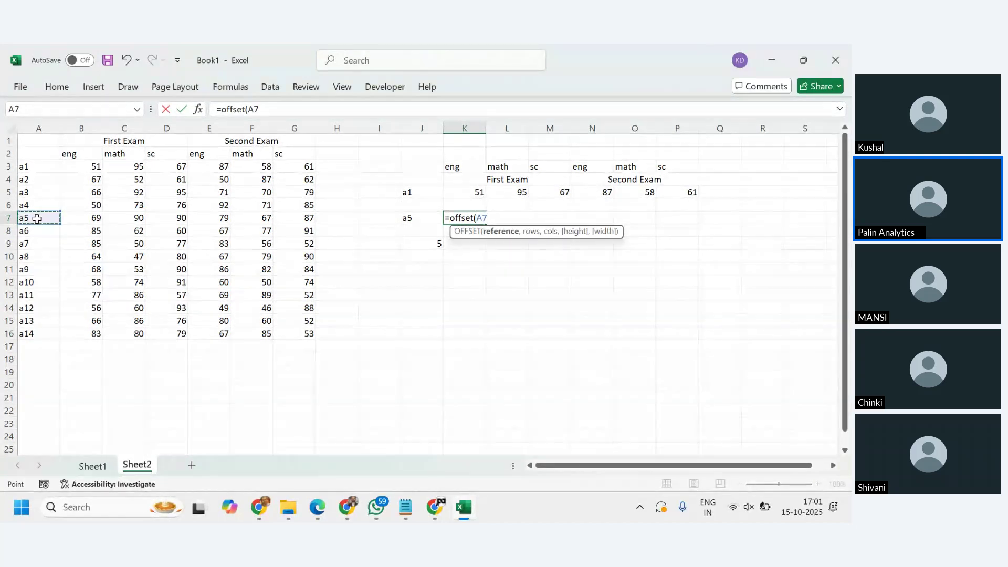
pyautogui.write(',')
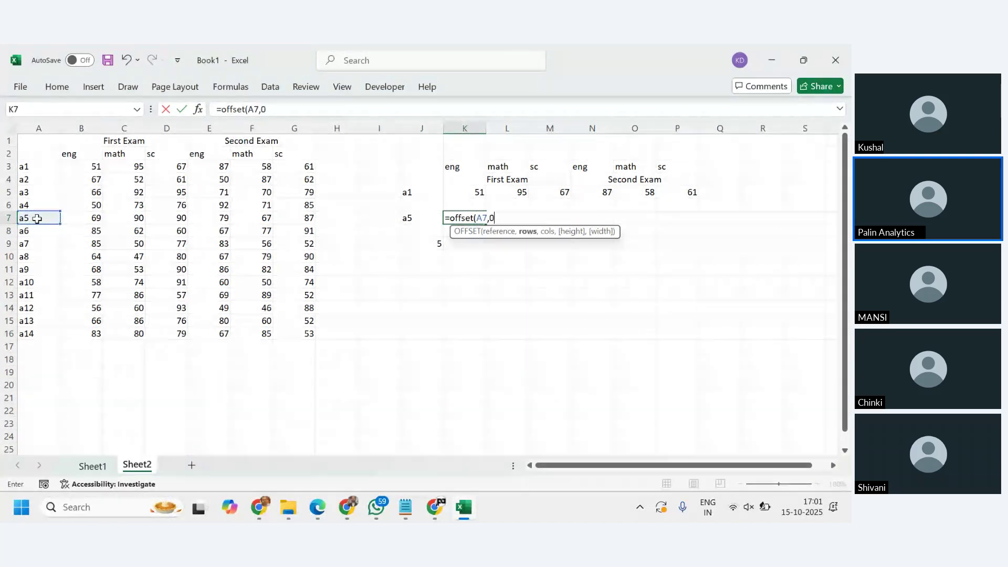
pyautogui.write('0,2,')
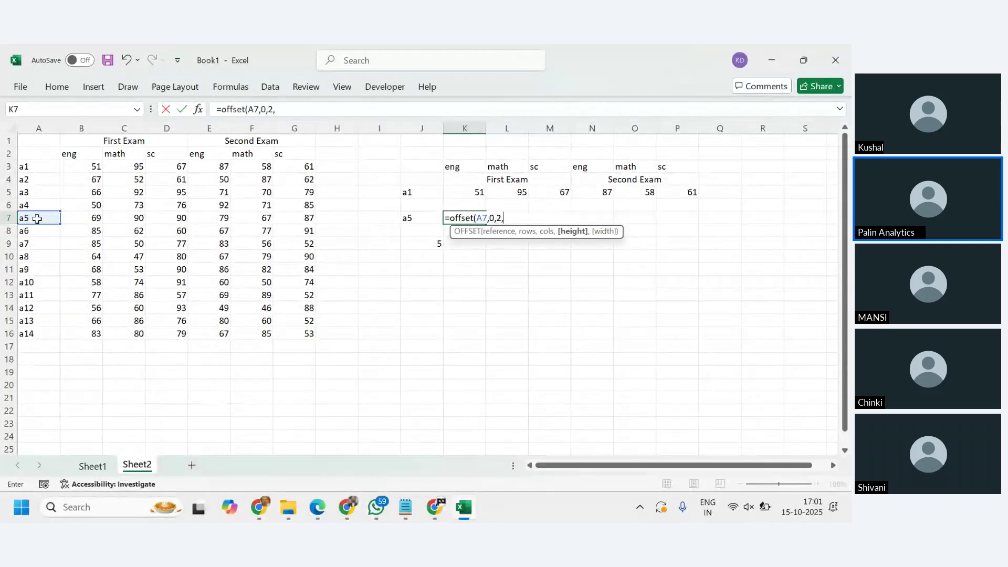
pyautogui.press('BackSpace')
pyautogui.press('BackSpace')
pyautogui.write('1,1,6')
pyautogui.press('Return')
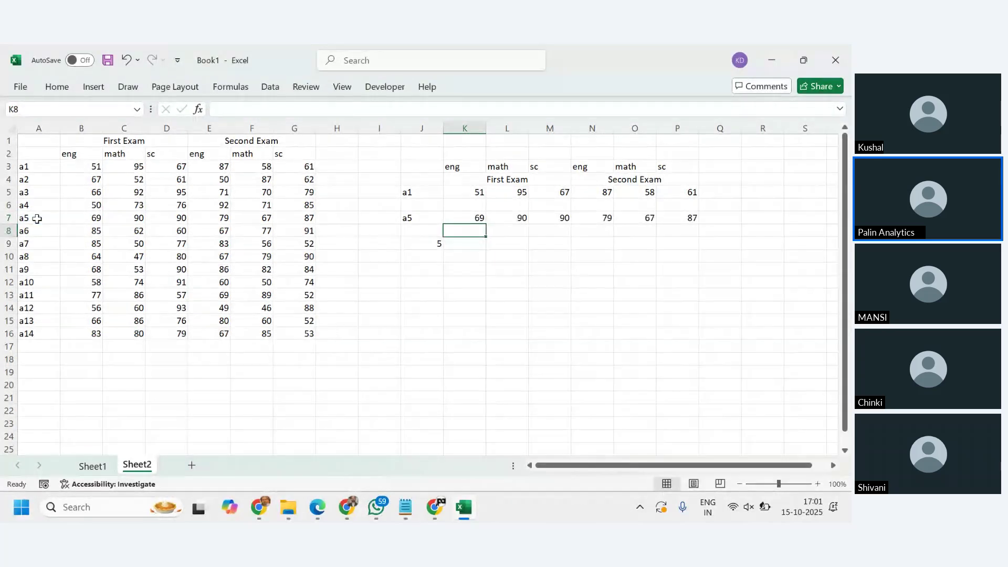
# Review the spilled marks in K7:P7 and delete the MATCH formula from J9.
pyautogui.moveTo(458, 218); pyautogui.dragTo(674, 216)
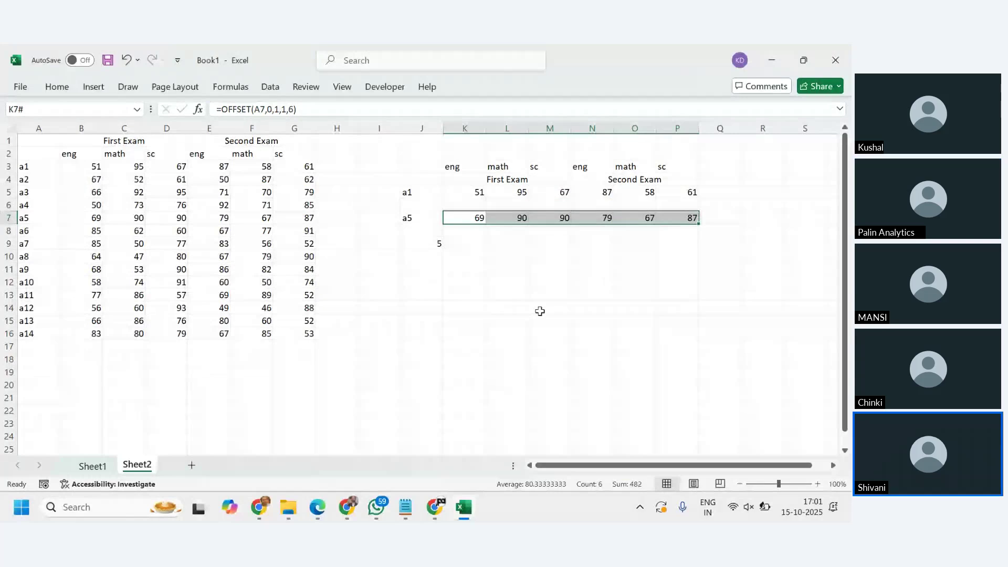
pyautogui.click(438, 246)
pyautogui.press('Delete')
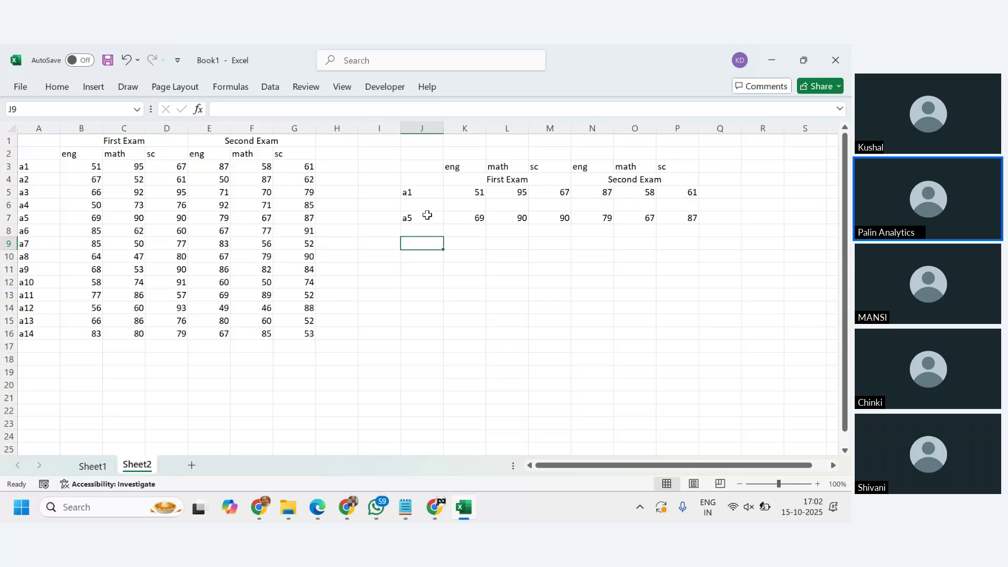
# Review the a5 marks row and check the Session 7 topics in the session plan PDF open in Edge.
pyautogui.moveTo(425, 216); pyautogui.dragTo(693, 214)
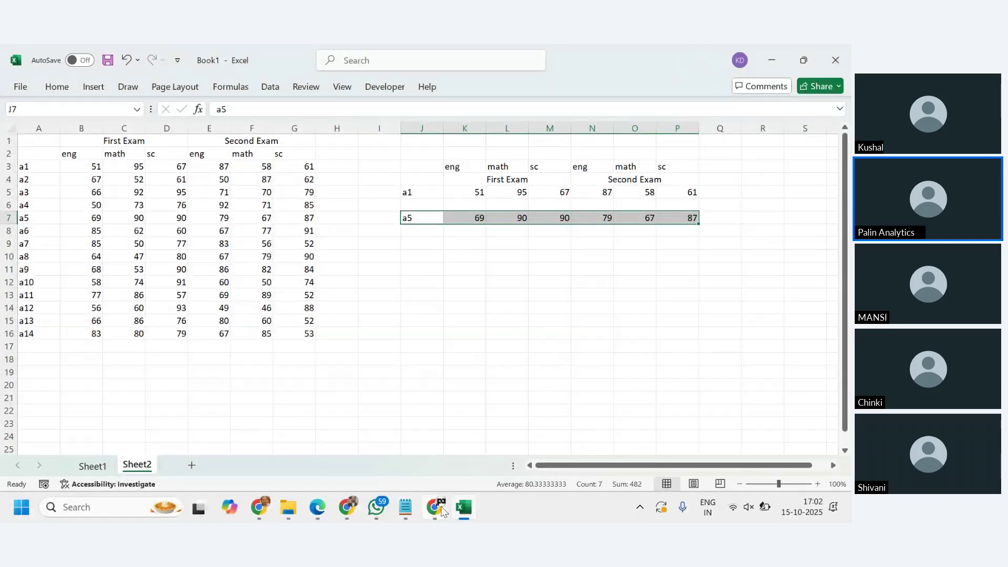
pyautogui.click(317, 511)
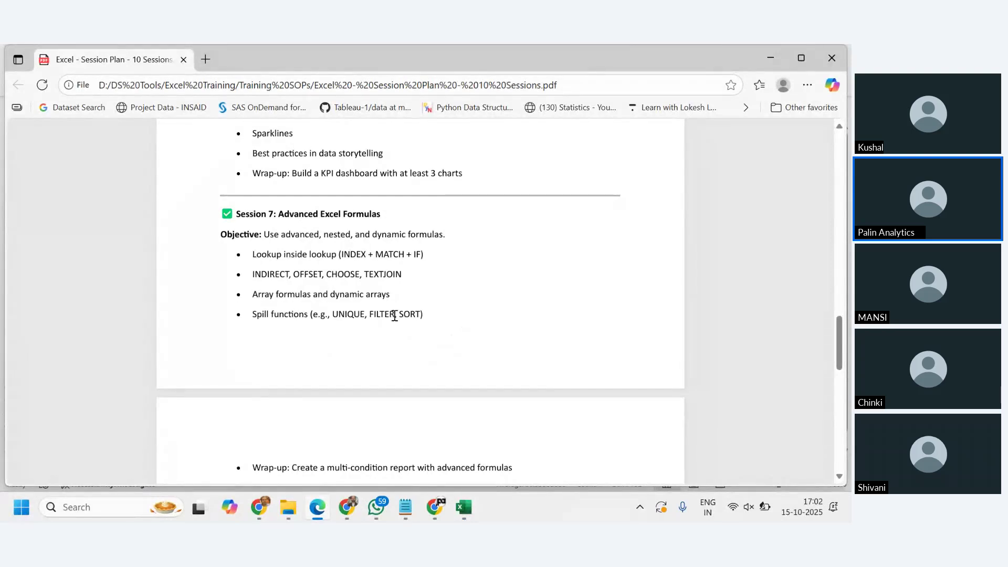
pyautogui.hotkey('alt', 'Tab')
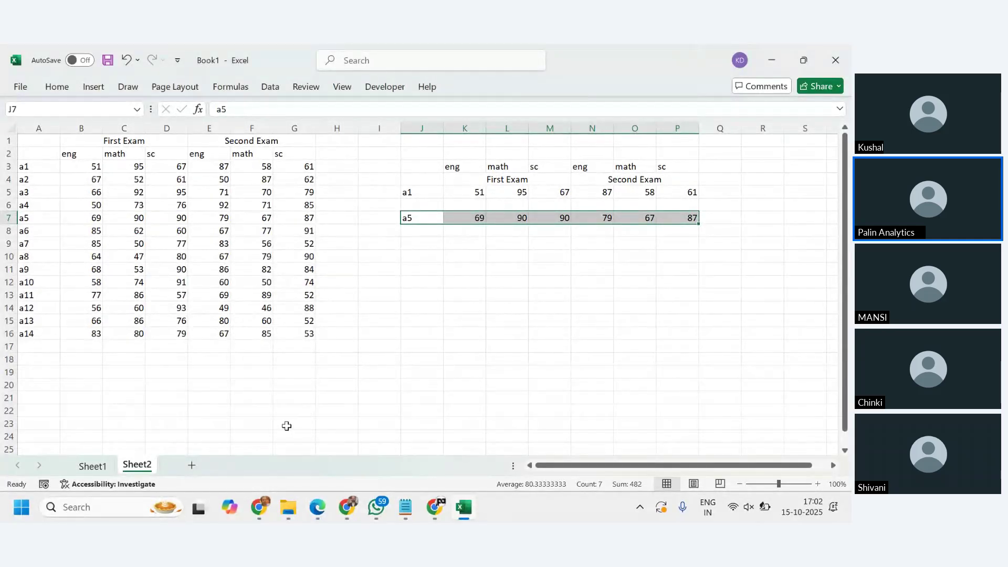
# Enter the product labels Prod1, Prod2 and prod3 in A20:A22, below the marks table.
pyautogui.scroll(-3, 392, 353)
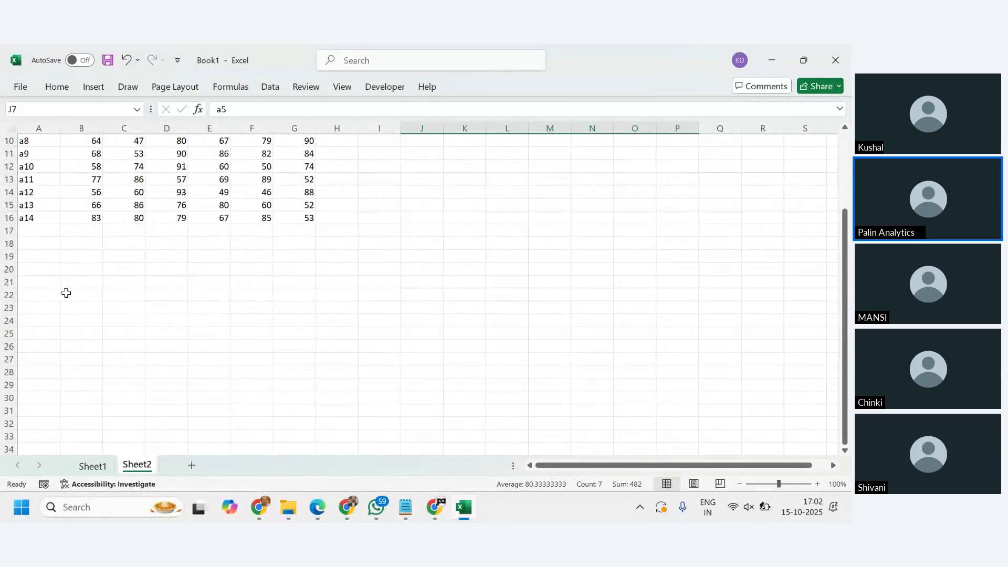
pyautogui.click(84, 266)
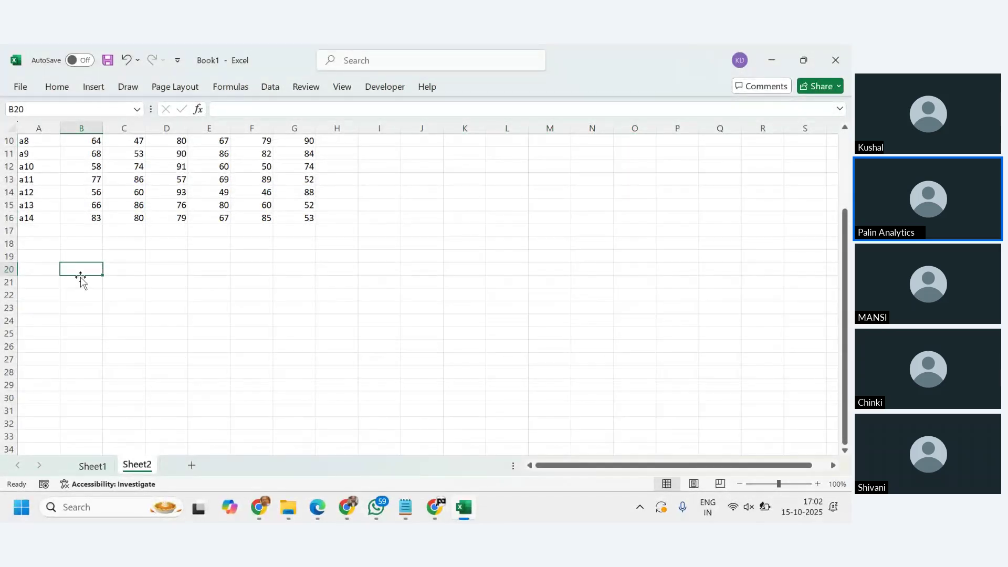
pyautogui.click(56, 271)
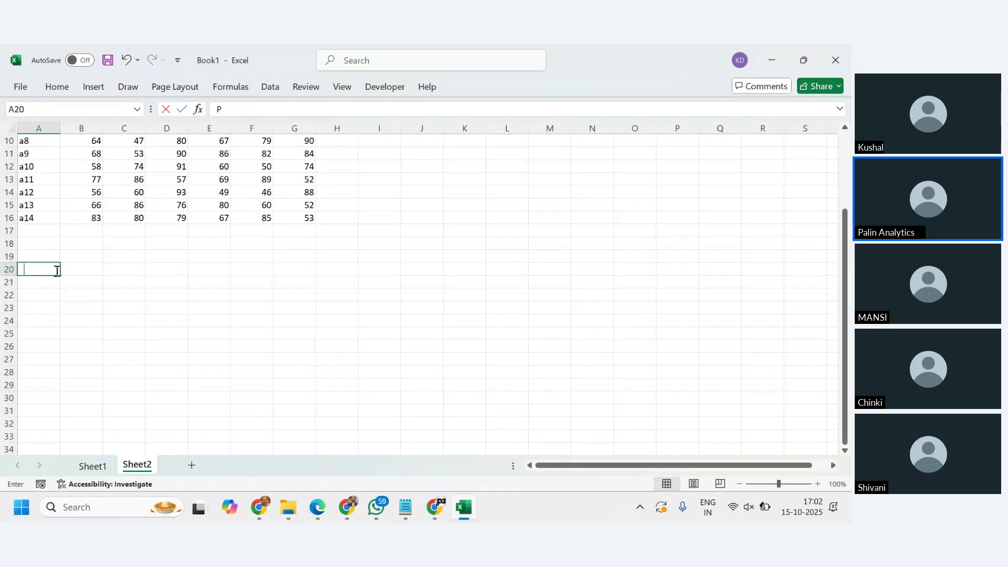
pyautogui.write('Prod1')
pyautogui.press('Return')
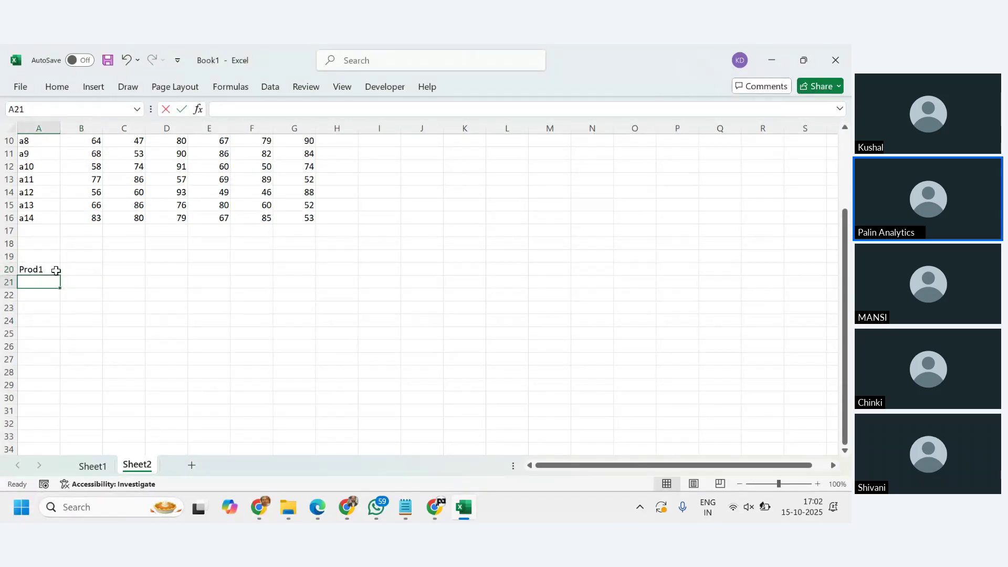
pyautogui.write('Prod2')
pyautogui.press('Return')
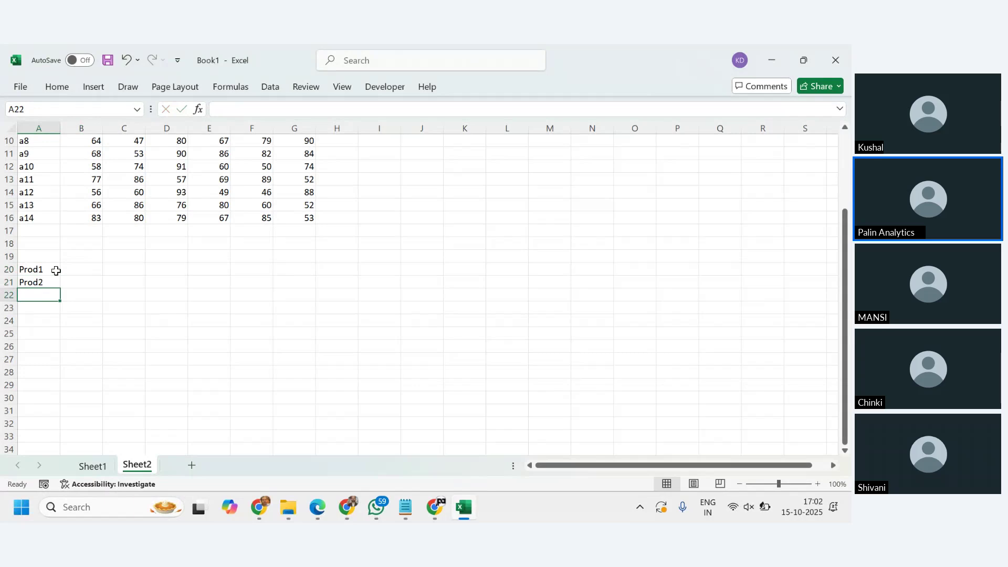
pyautogui.write('prod3')
pyautogui.press('Tab')
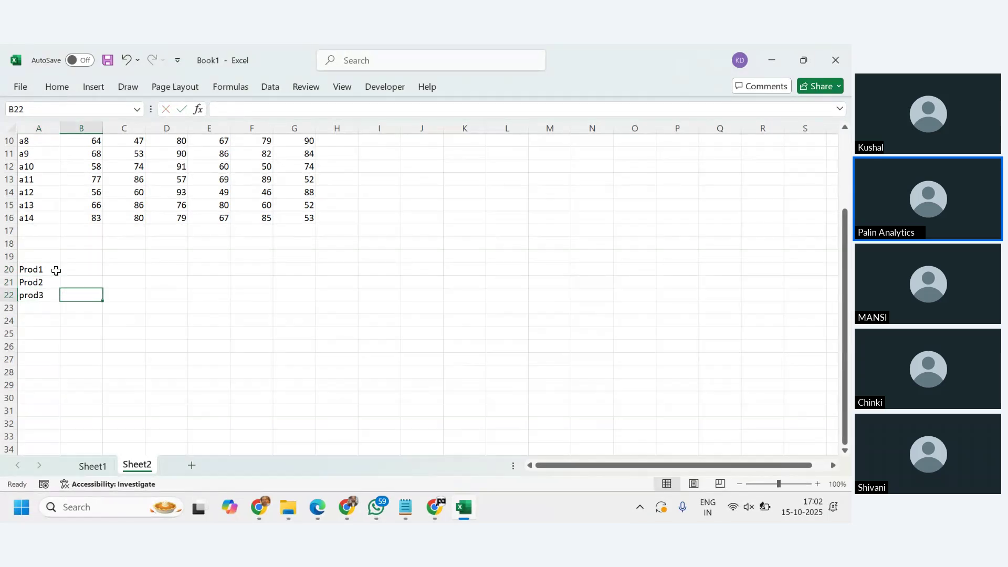
# Add the column headings QTY in B19 and price in C19 above the product rows.
pyautogui.press('Up')
pyautogui.press('Up')
pyautogui.press('Up')
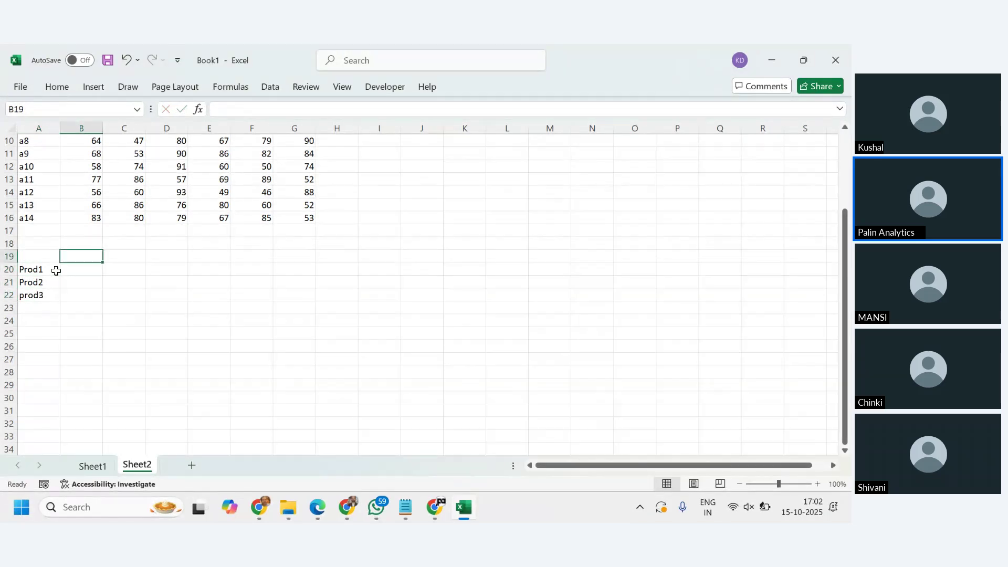
pyautogui.press('F2')
pyautogui.write('QT')
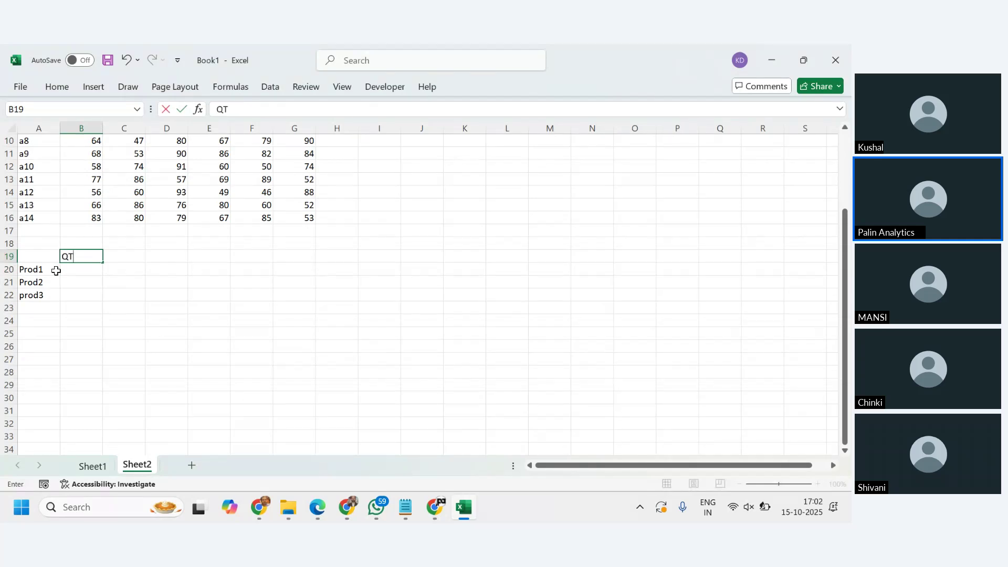
pyautogui.write('Y')
pyautogui.hotkey('ctrl', 'Return')
pyautogui.press('Tab')
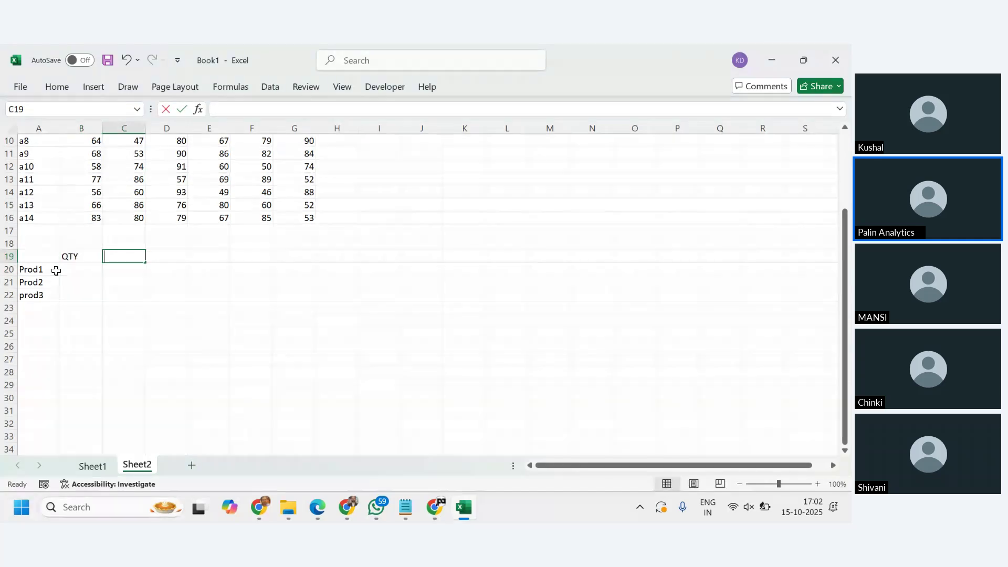
pyautogui.write('price')
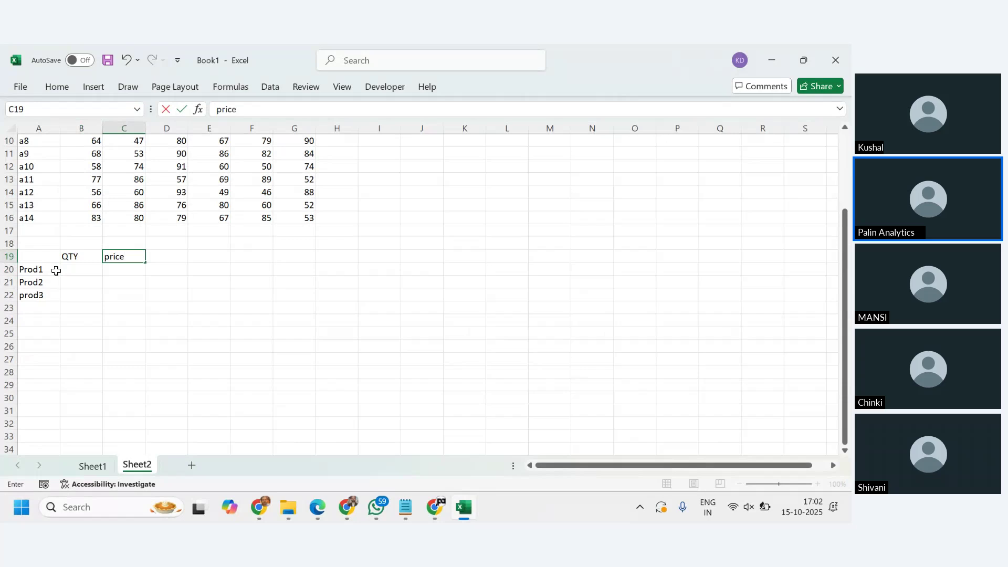
pyautogui.press('Return')
# Fill in the quantities 3, 6 and 4 in B20:B22 and the prices 80, 90 and 100 in C20:C22.
pyautogui.write('3')
pyautogui.press('Tab')
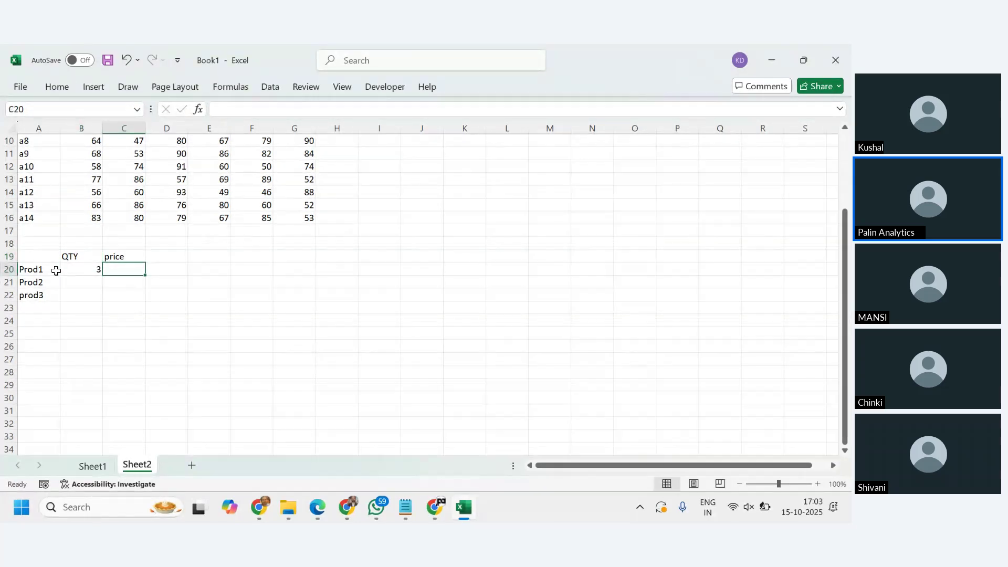
pyautogui.write('8')
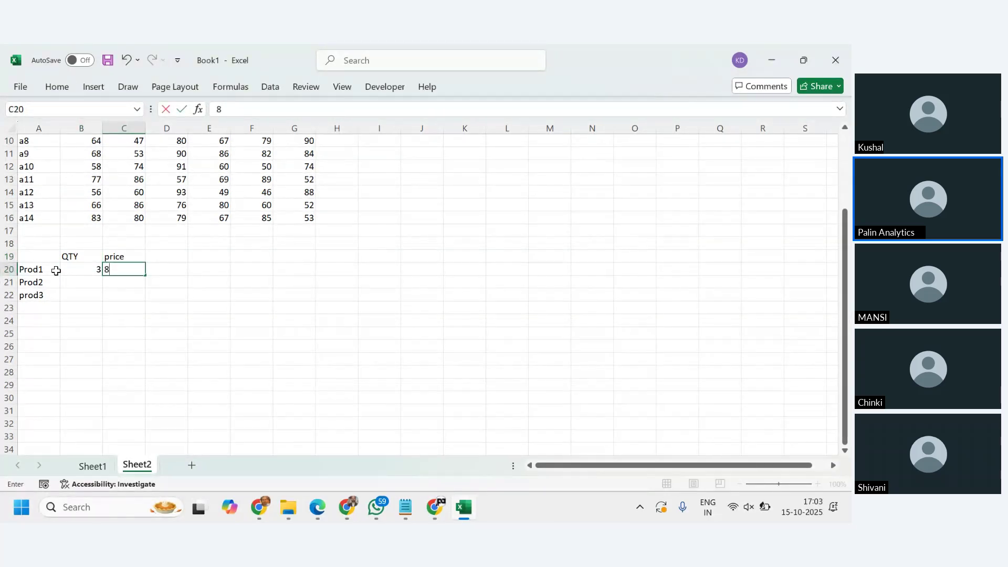
pyautogui.write('0')
pyautogui.press('Return')
pyautogui.write('6')
pyautogui.press('Tab')
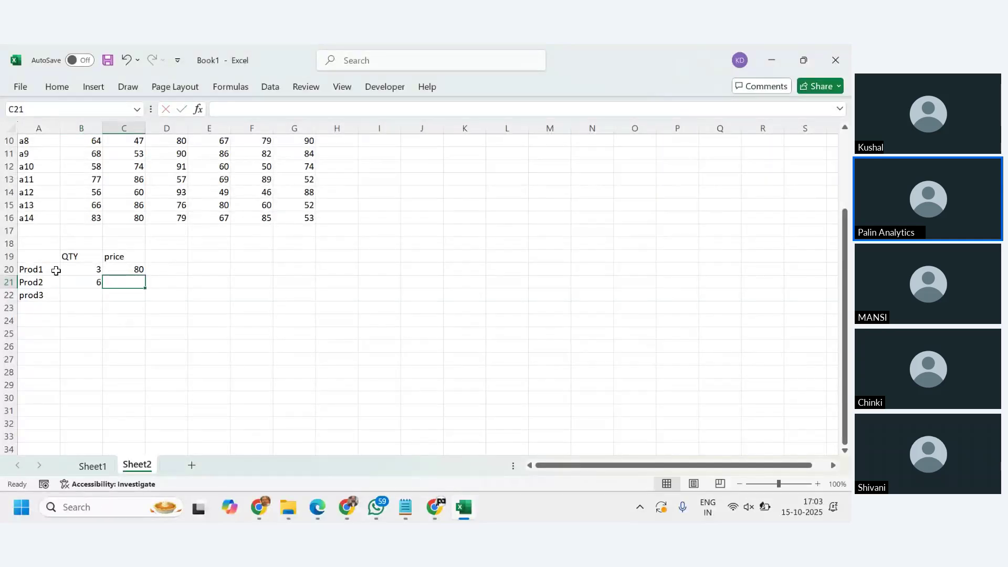
pyautogui.write('90')
pyautogui.press('Return')
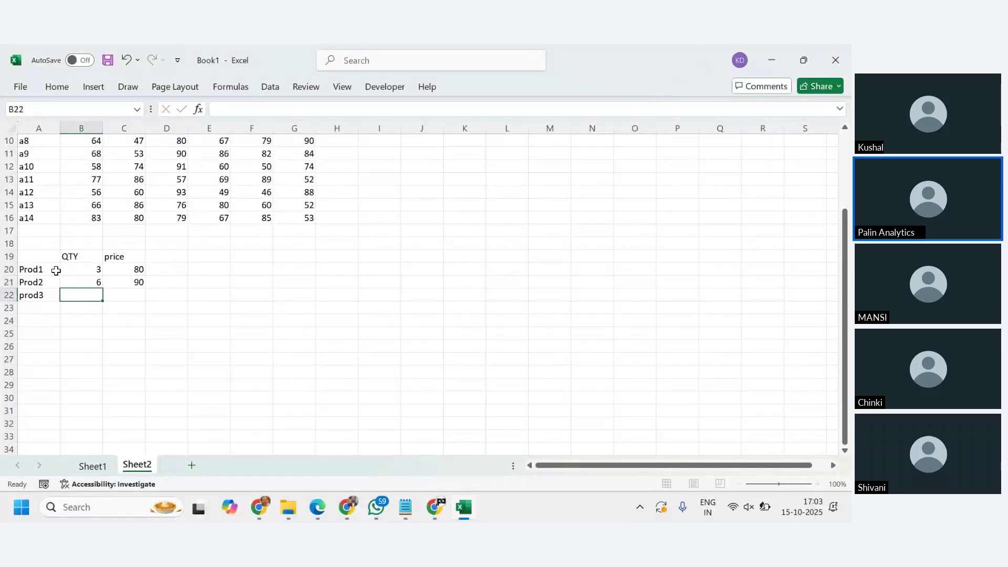
pyautogui.write('4')
pyautogui.press('Tab')
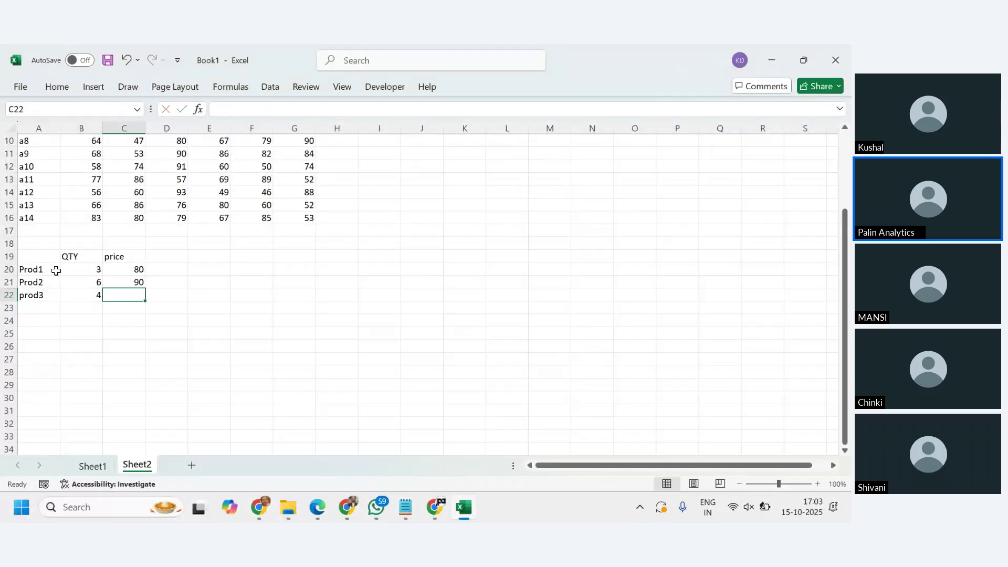
pyautogui.write('100')
pyautogui.click(204, 321)
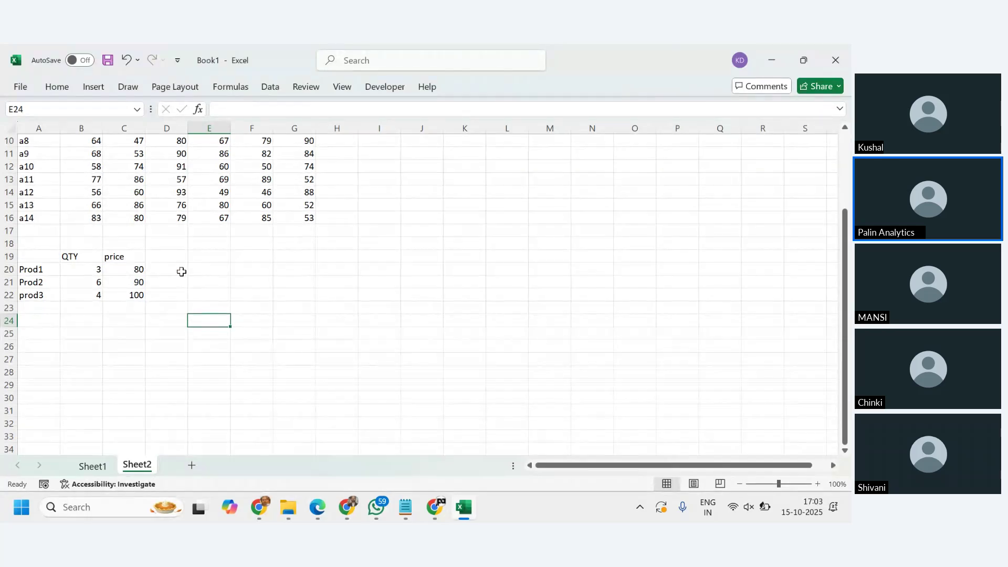
# Enter the formula =C20*B20 in D20 and fill it down to D22 to calculate each product's amount.
pyautogui.click(132, 271)
pyautogui.moveTo(132, 271); pyautogui.dragTo(135, 294)
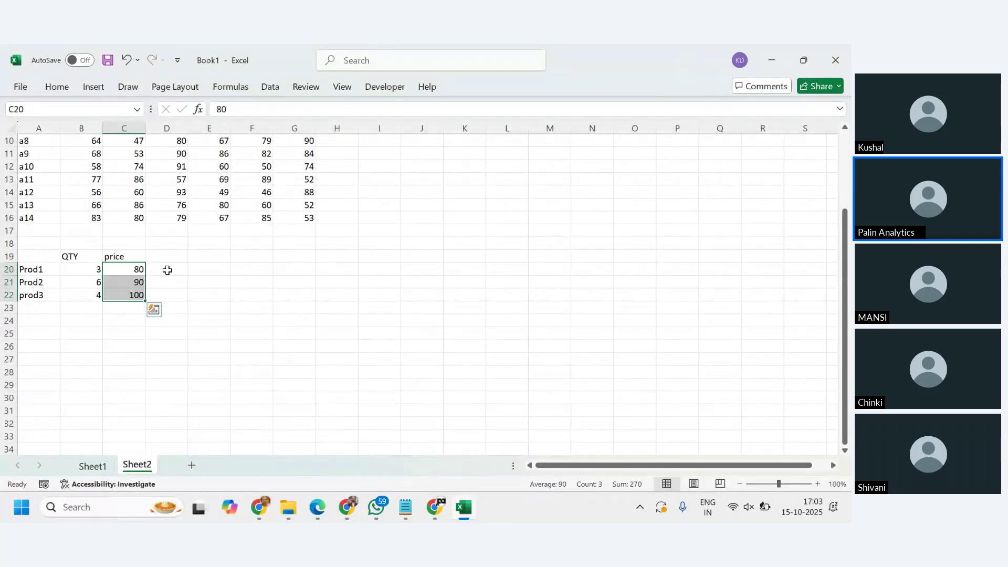
pyautogui.click(167, 270)
pyautogui.write('=')
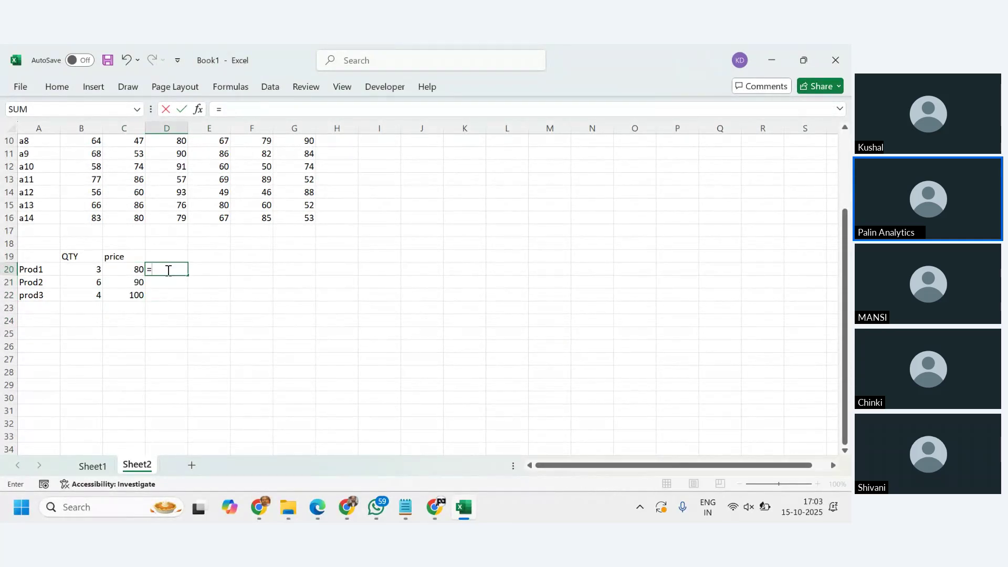
pyautogui.press('Left')
pyautogui.write('*')
pyautogui.press('Left')
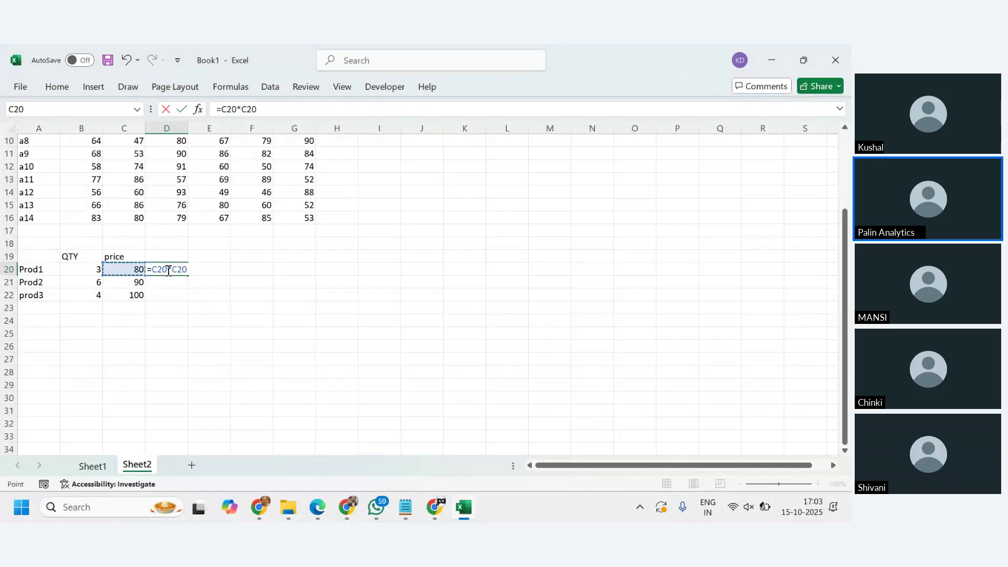
pyautogui.press('Left')
pyautogui.press('Return')
pyautogui.click(169, 270)
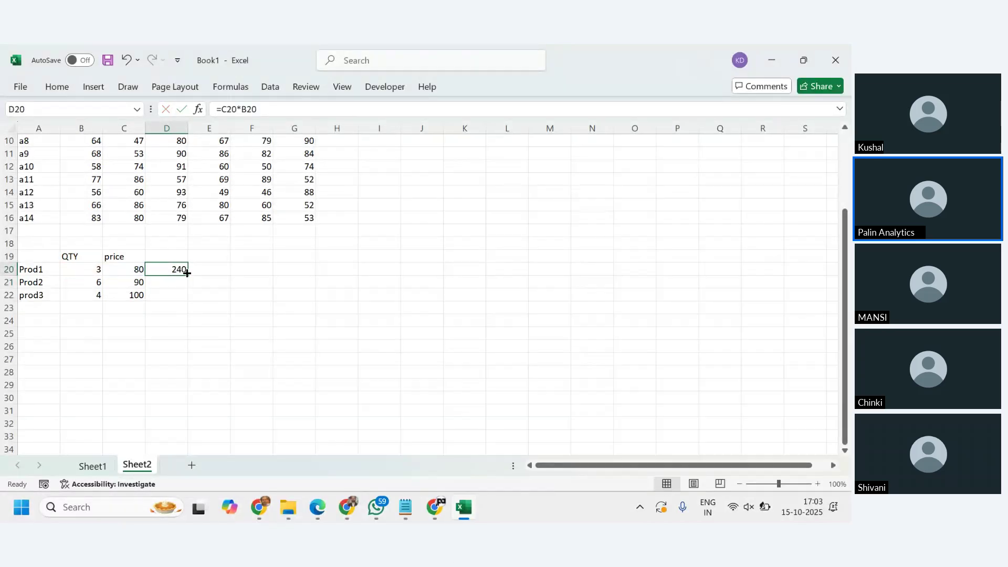
pyautogui.moveTo(187, 274); pyautogui.dragTo(194, 305)
# Total the product amounts in D23 with the formula =SUM(D20:D22).
pyautogui.click(173, 309)
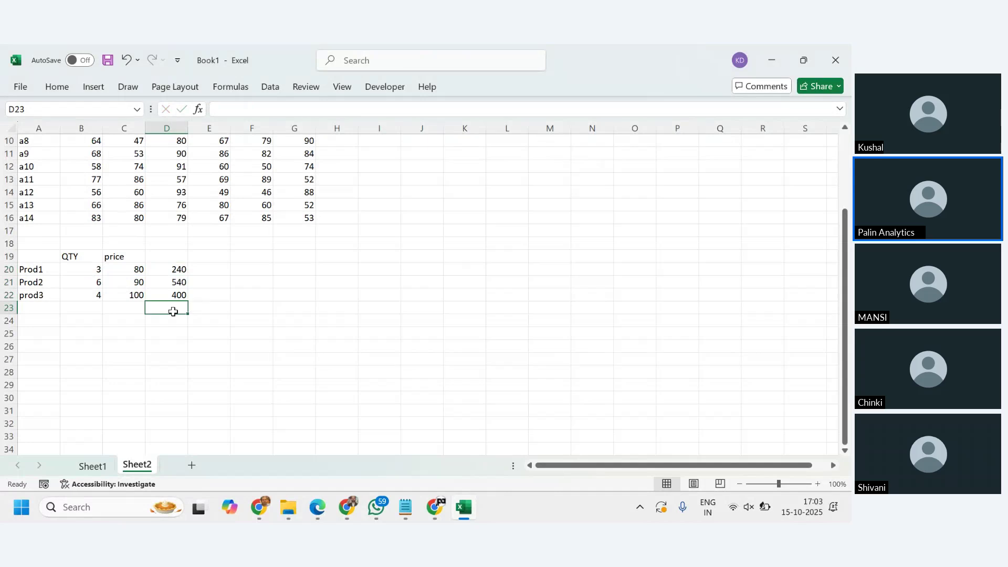
pyautogui.write('=sum(')
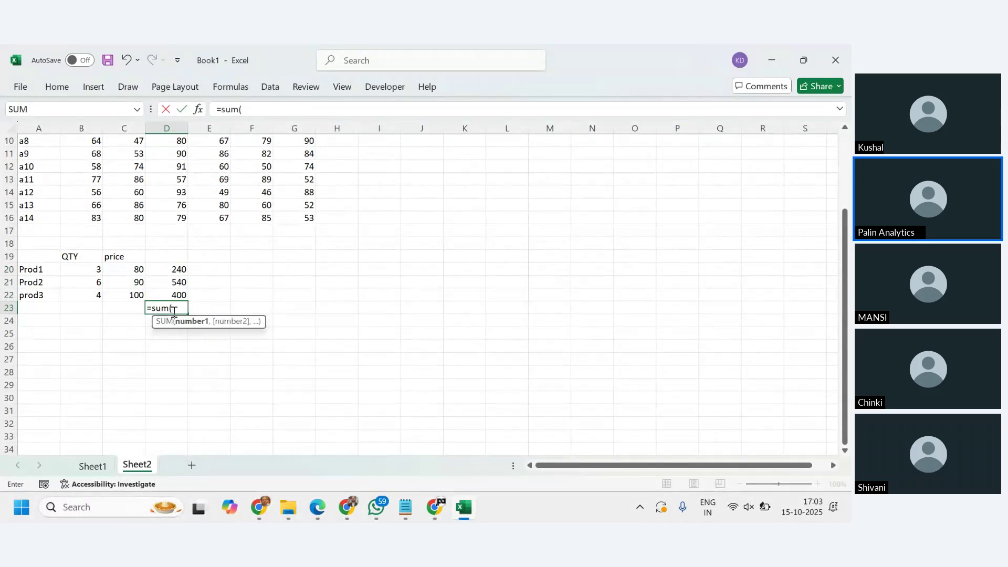
pyautogui.moveTo(176, 268); pyautogui.dragTo(177, 293)
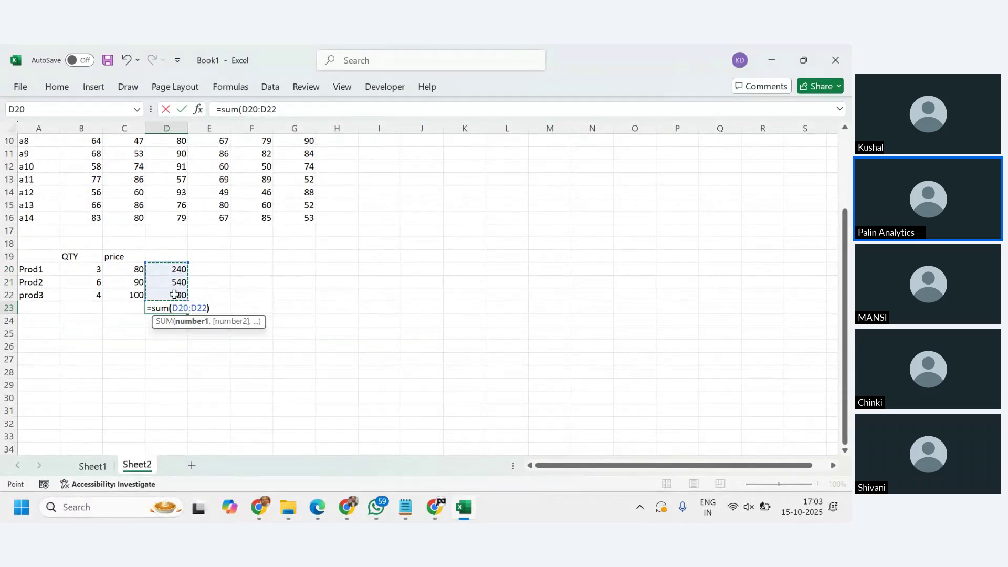
pyautogui.press('Return')
pyautogui.click(175, 307)
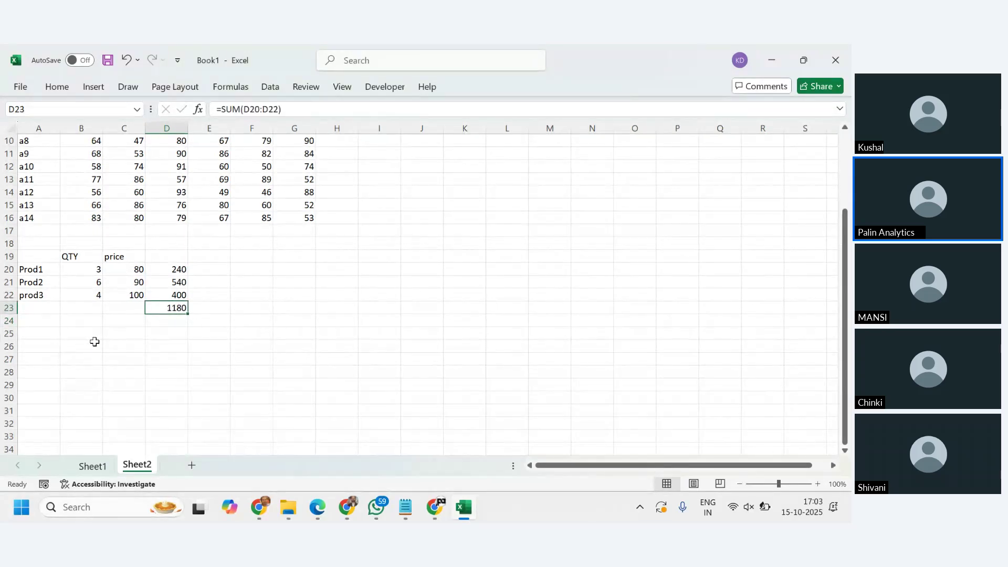
# Enter the formula =SUMPRODUCT(B20:B22,C20:C22) in C25 to get the total of quantity times price directly.
pyautogui.click(124, 338)
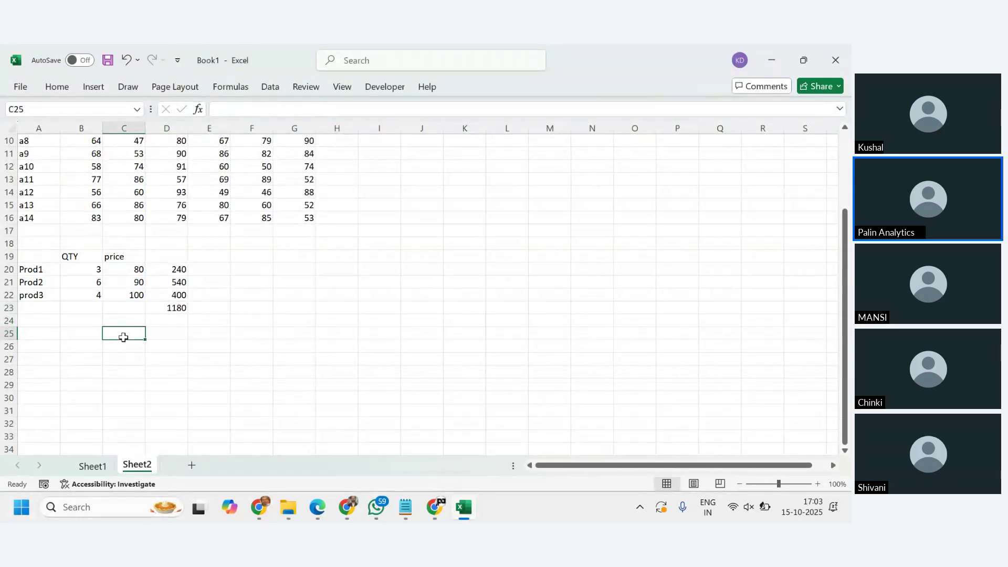
pyautogui.write('=su')
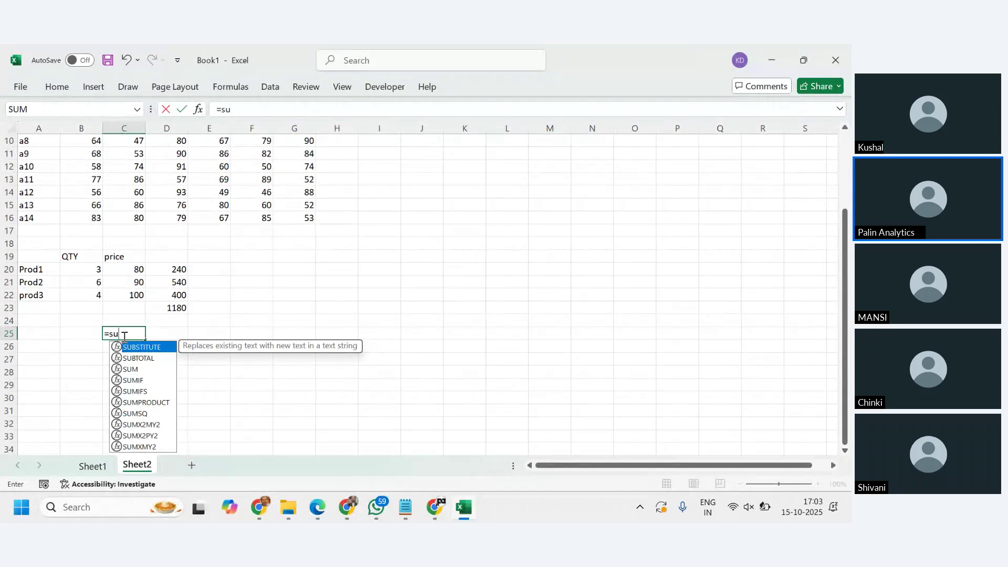
pyautogui.write('mpro')
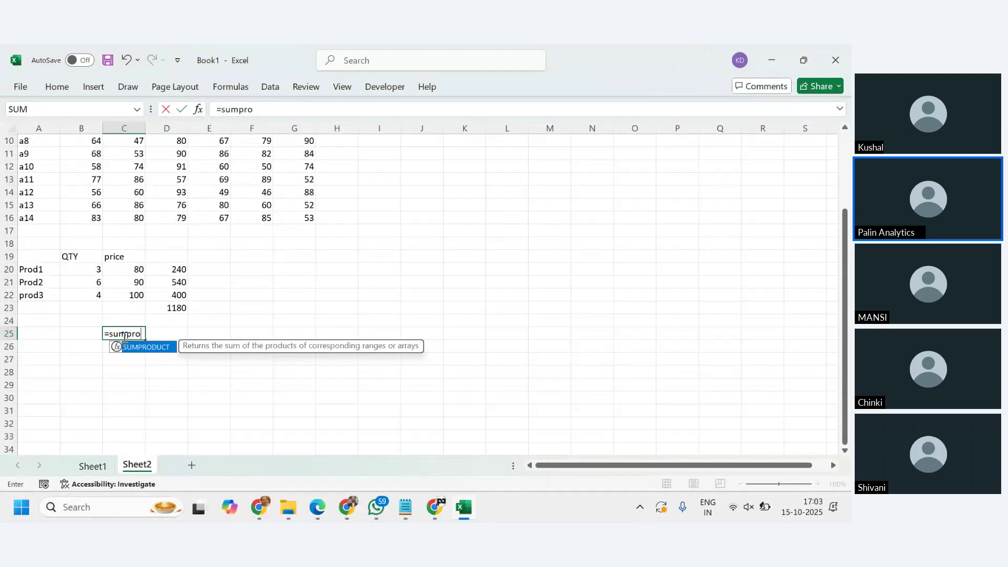
pyautogui.write('duct(')
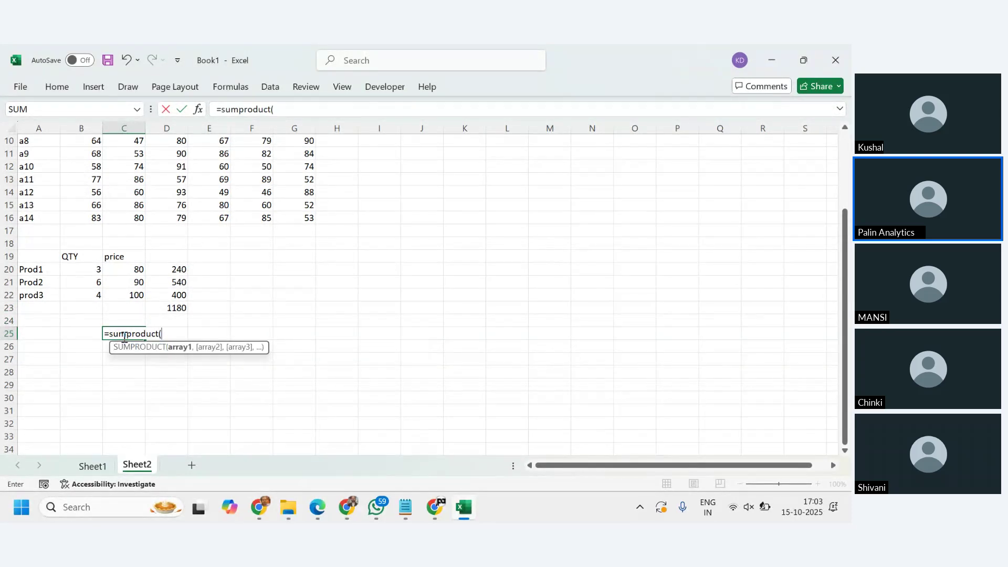
pyautogui.moveTo(87, 268); pyautogui.dragTo(120, 303)
pyautogui.write(',')
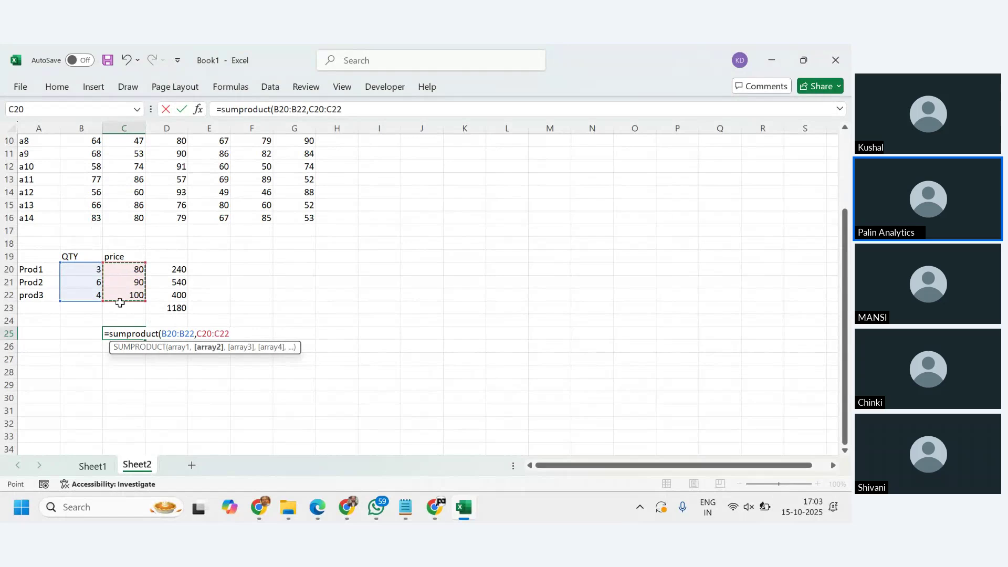
pyautogui.hotkey('ctrl', 'Return')
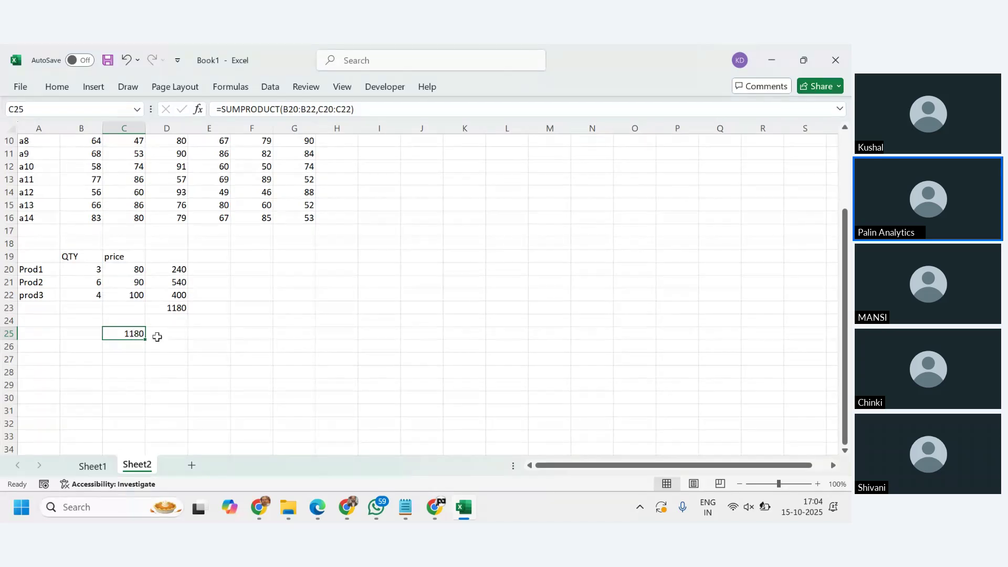
pyautogui.scroll(3, 132, 342)
pyautogui.scroll(-2, 130, 344)
pyautogui.scroll(2, 131, 352)
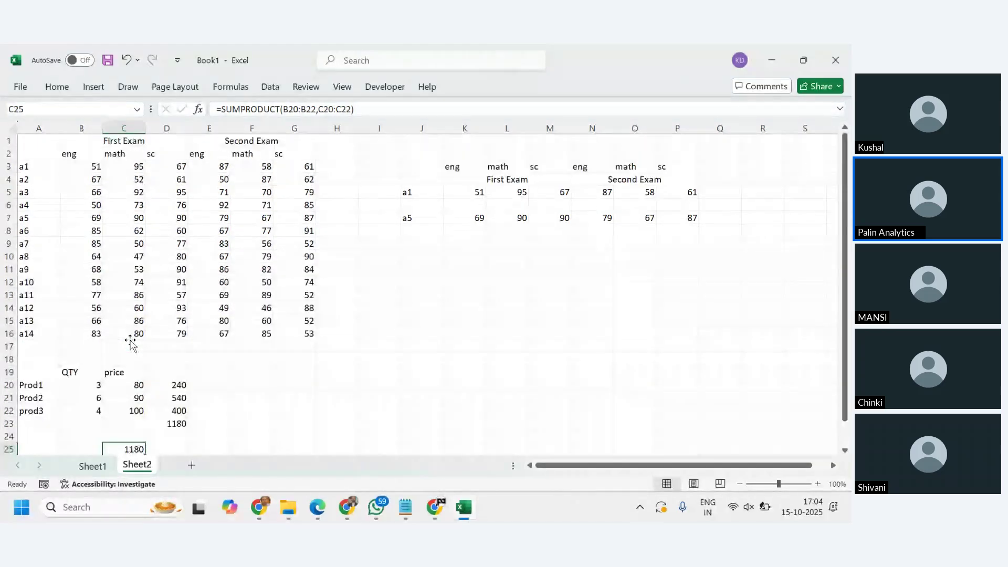
pyautogui.scroll(-2, 130, 367)
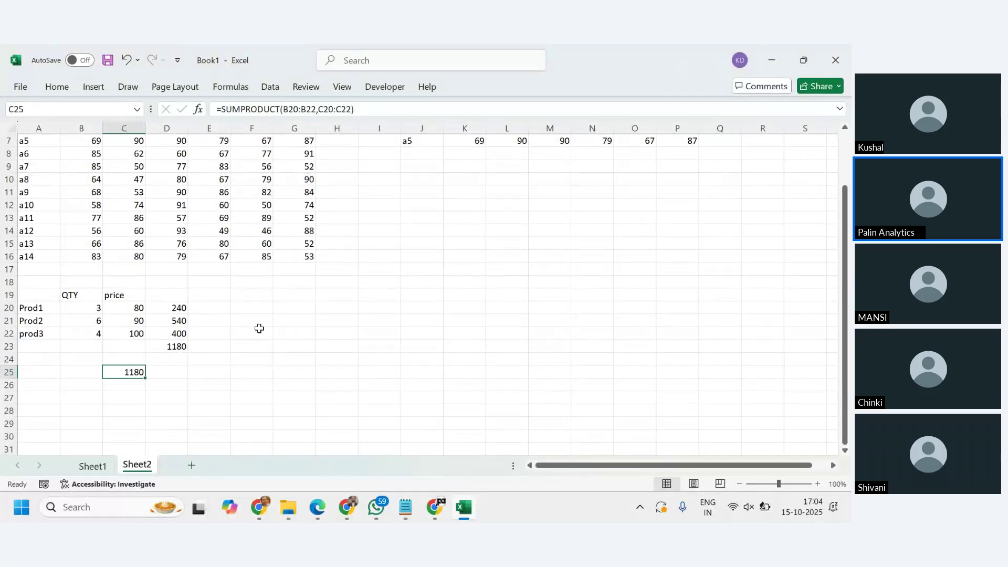
# Enter the formula =SUM(B3:G3) in H3 to total student a1's marks across both exams.
pyautogui.scroll(2, 259, 328)
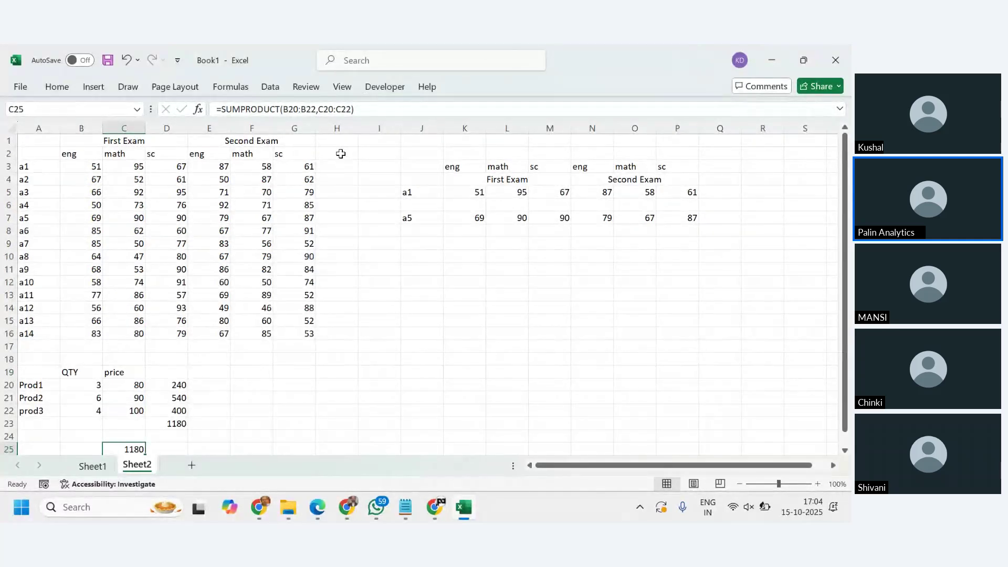
pyautogui.click(212, 168)
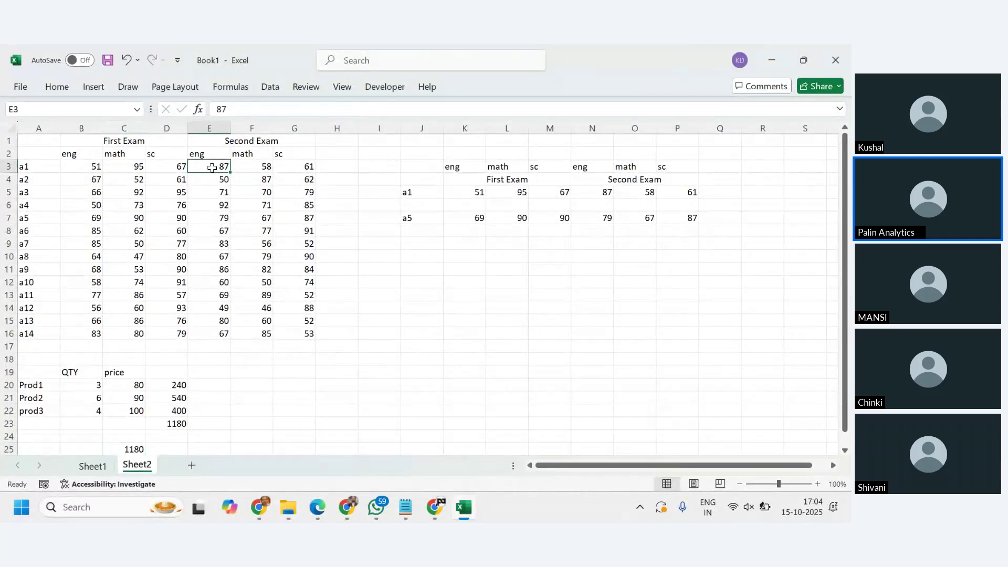
pyautogui.moveTo(212, 167); pyautogui.dragTo(310, 335)
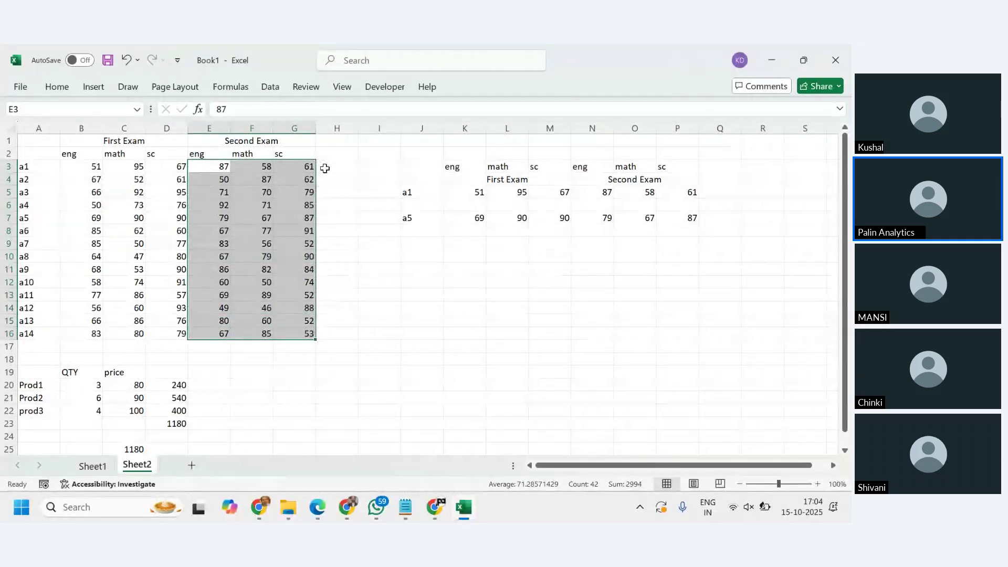
pyautogui.click(325, 168)
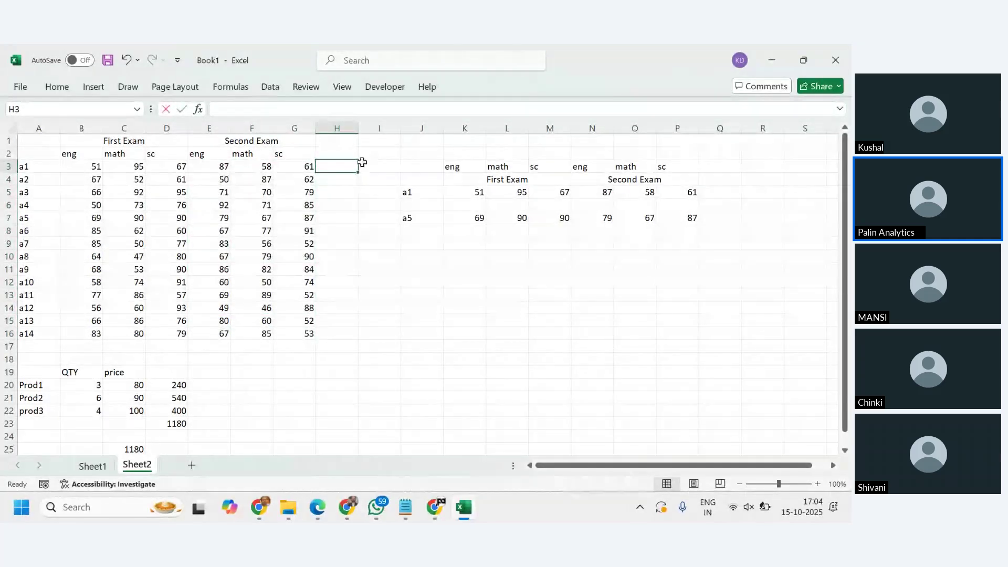
pyautogui.write('=sum(')
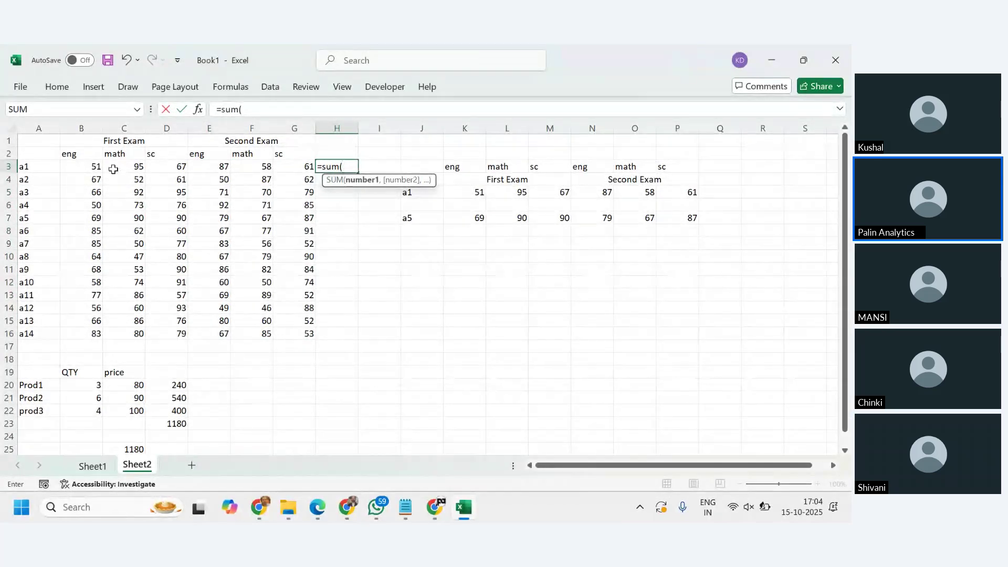
pyautogui.moveTo(97, 166); pyautogui.dragTo(308, 166)
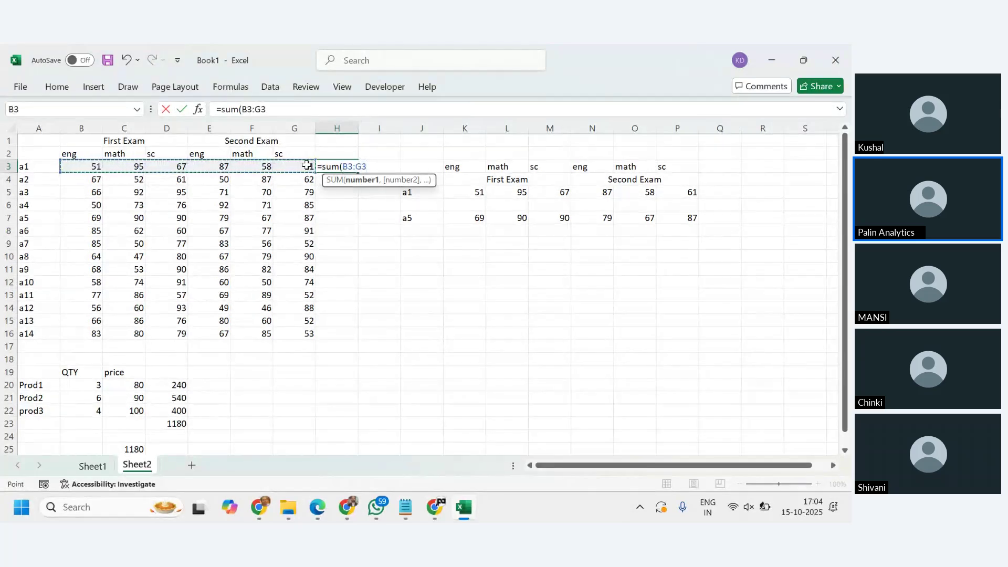
pyautogui.press('Return')
# Fill the total formula from H3 down to H16 for all the students.
pyautogui.press('Up')
pyautogui.press('Left')
pyautogui.hotkey('ctrl', 'Down')
pyautogui.press('Right')
pyautogui.hotkey('ctrl', 'shift', 'Up')
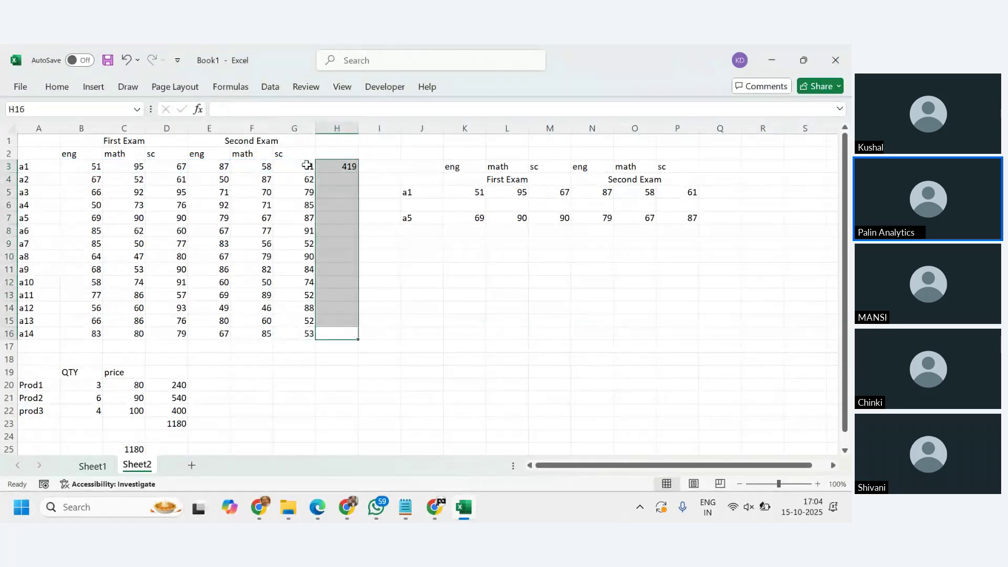
pyautogui.hotkey('ctrl', 'd')
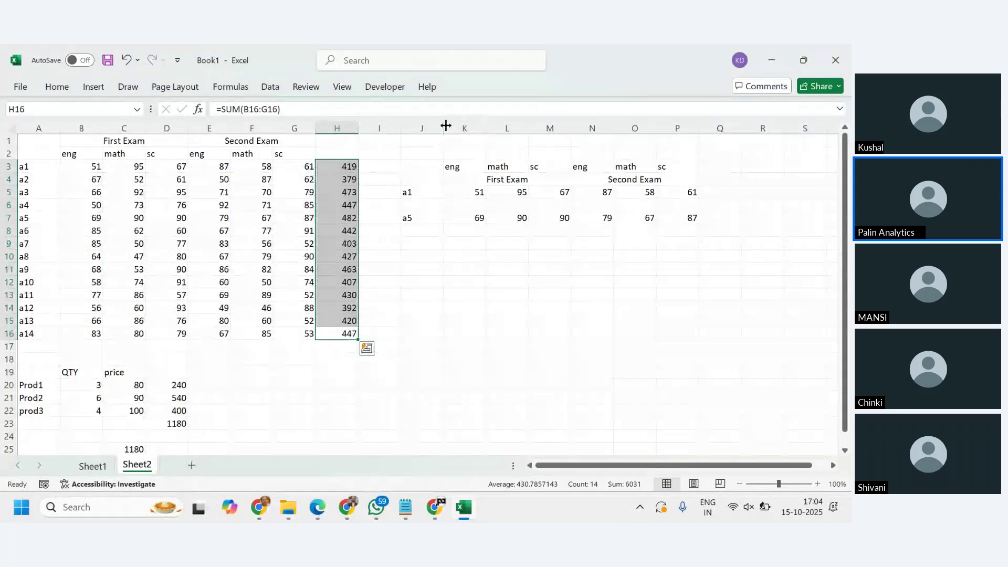
# Insert three blank columns before column I, beside the totals.
pyautogui.moveTo(391, 128); pyautogui.dragTo(447, 129)
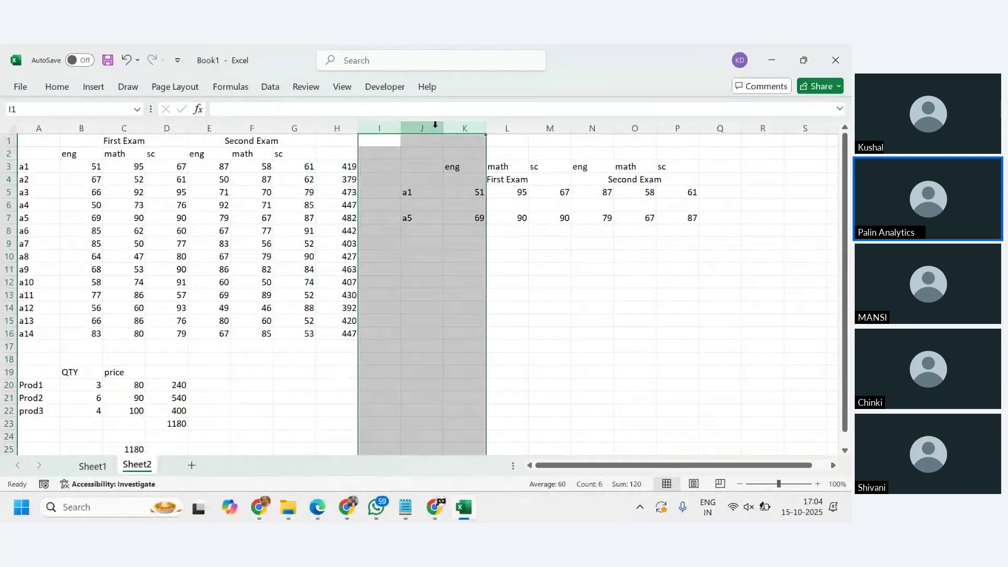
pyautogui.rightClick(438, 127)
pyautogui.click(490, 261)
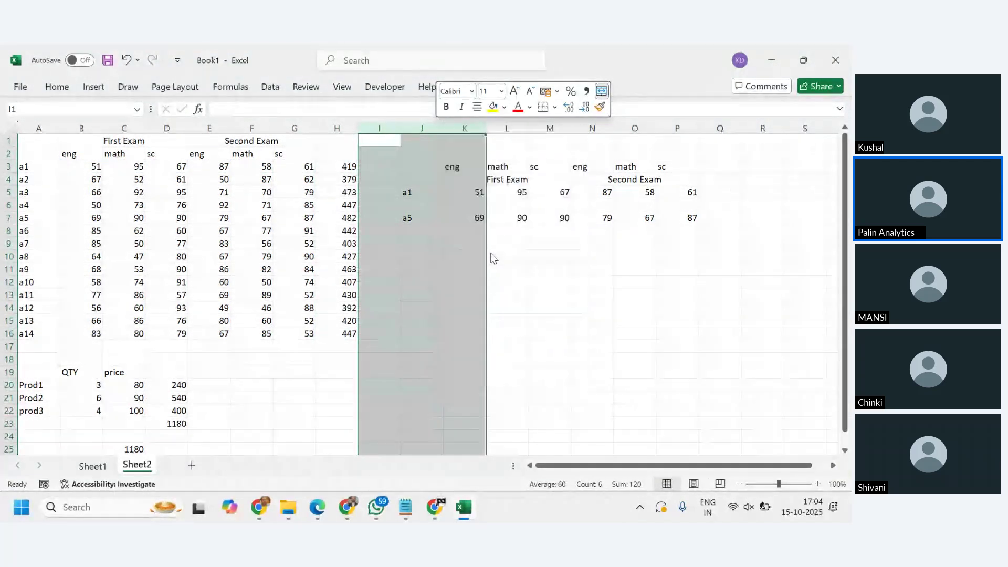
pyautogui.click(473, 281)
# Enter the formula =RANK(H3,H3:H16) in I3 to rank student a1's total.
pyautogui.click(385, 169)
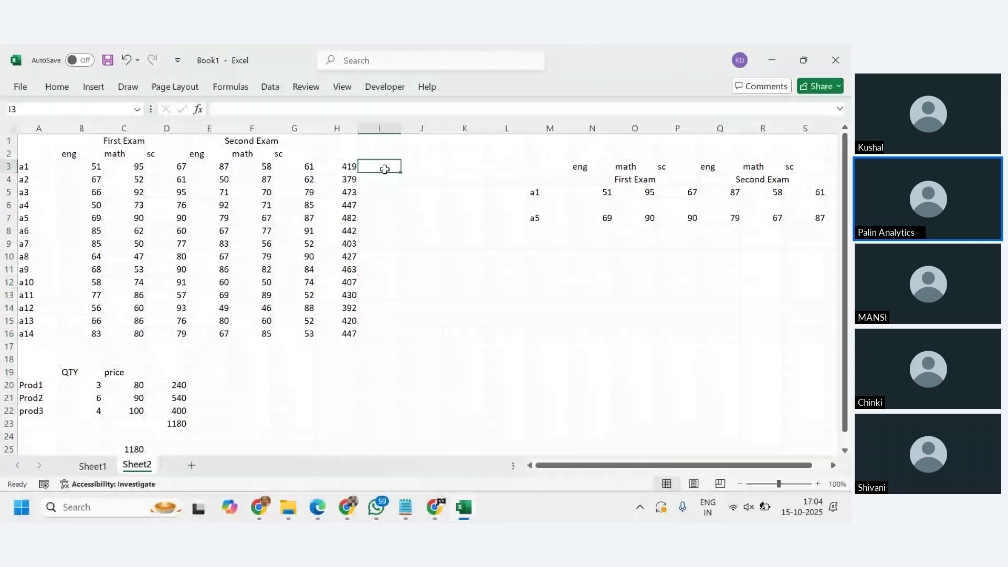
pyautogui.write('=ran')
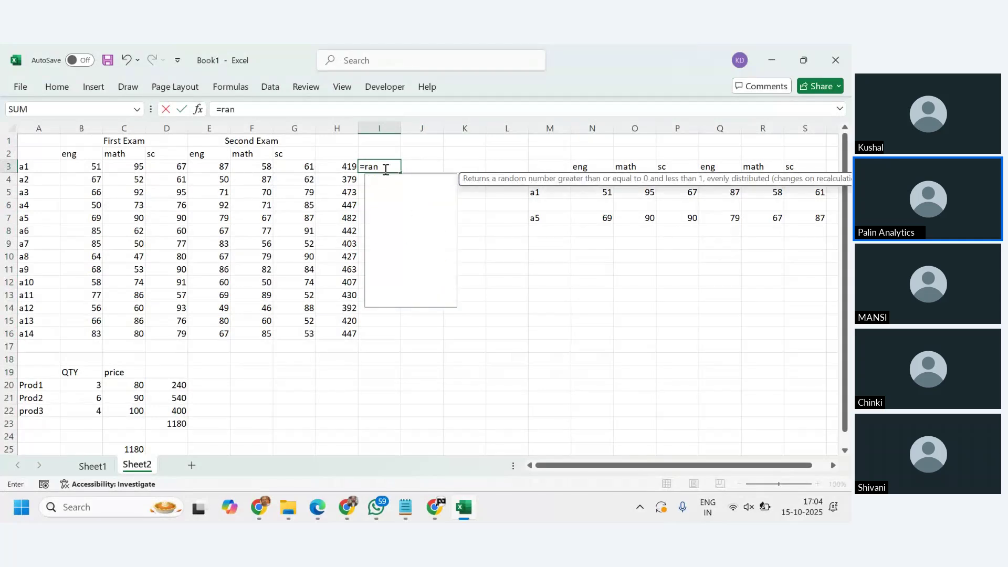
pyautogui.write('k(')
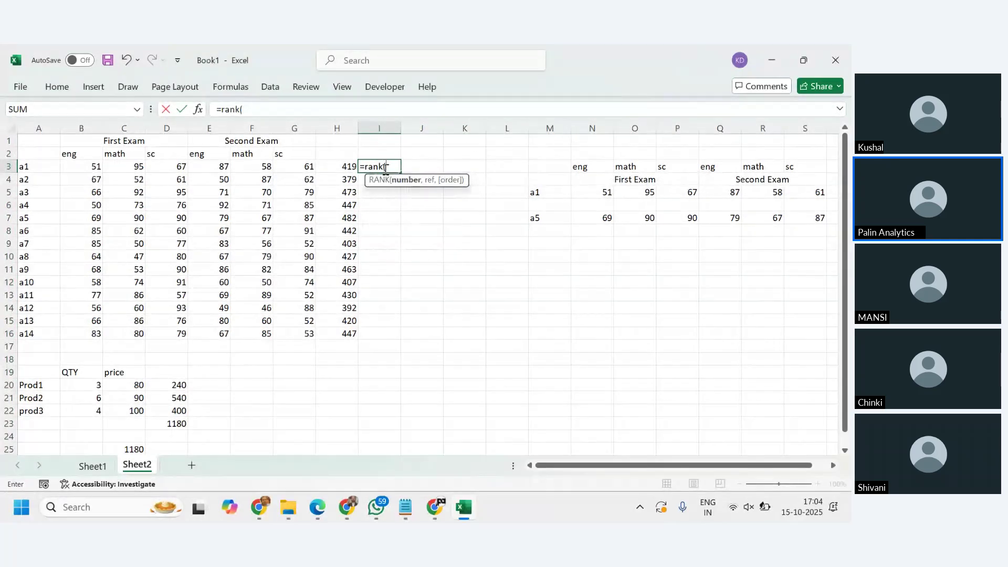
pyautogui.click(334, 168)
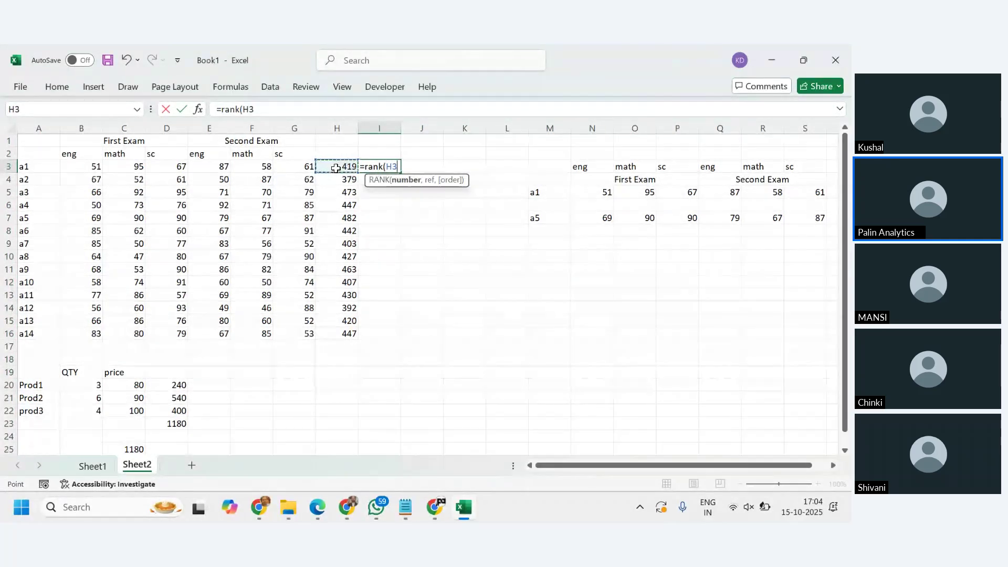
pyautogui.write(',')
pyautogui.moveTo(344, 168); pyautogui.dragTo(350, 332)
pyautogui.press('Return')
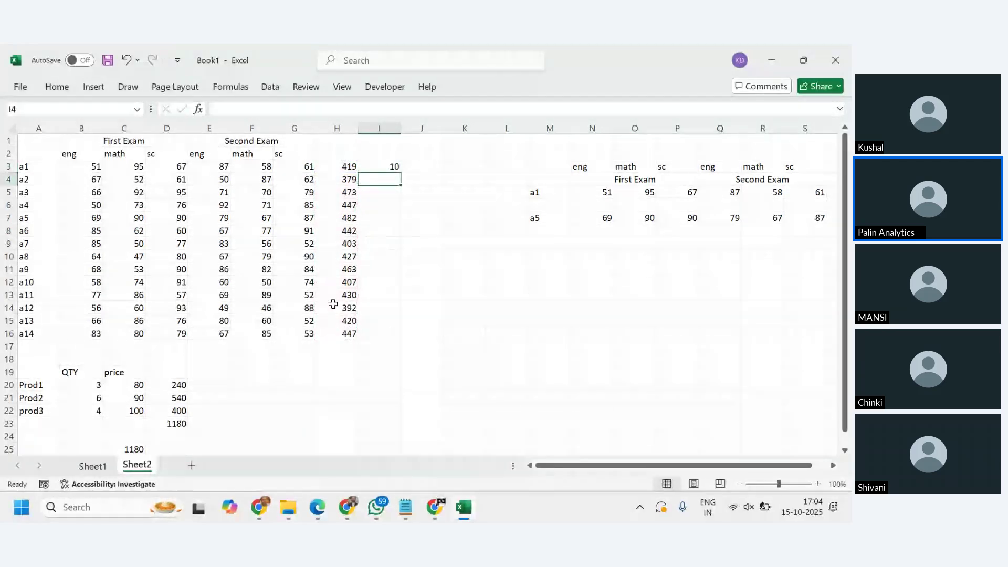
# Fill the RANK formula with its relative range from I3 down to I16.
pyautogui.click(390, 165)
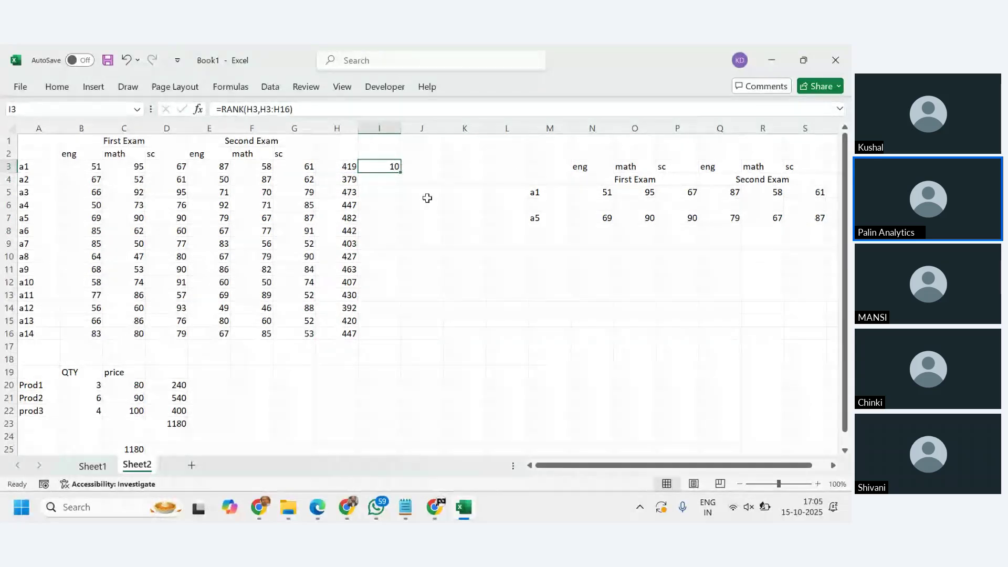
pyautogui.click(403, 173)
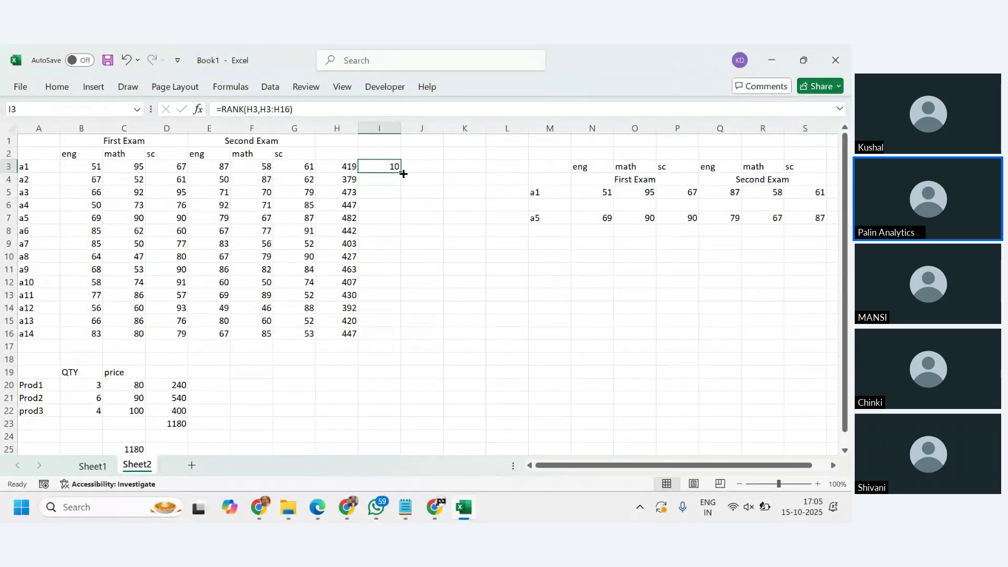
pyautogui.doubleClick(403, 174)
pyautogui.click(484, 241)
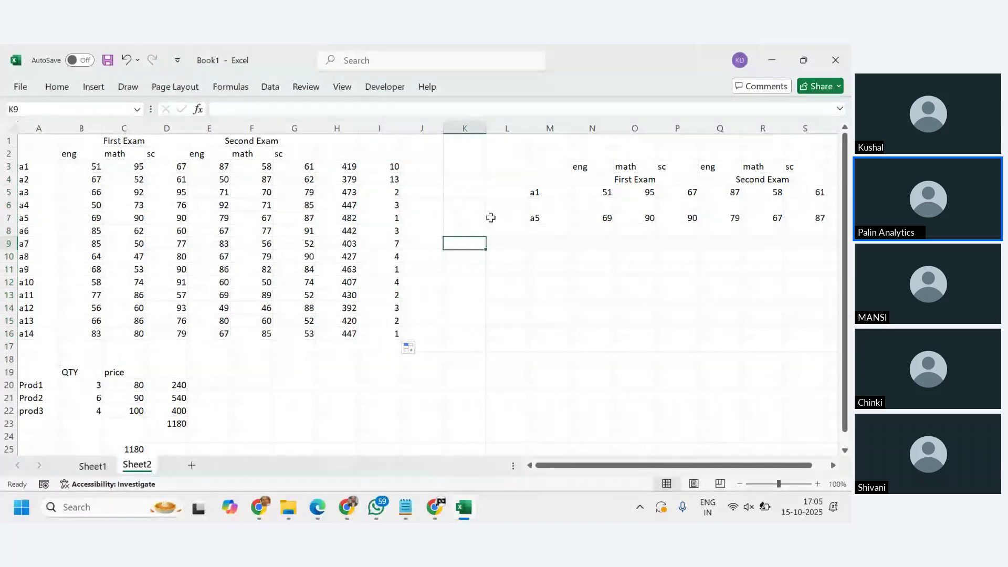
# Examine the reference ranges used by the RANK formulas in I3:I16 against the totals in column H.
pyautogui.click(374, 168)
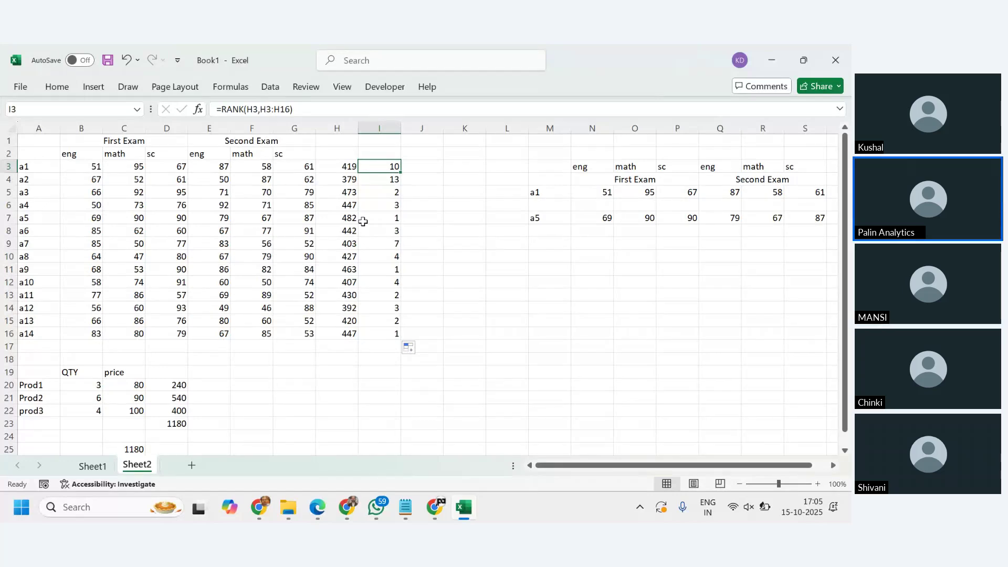
pyautogui.click(383, 334)
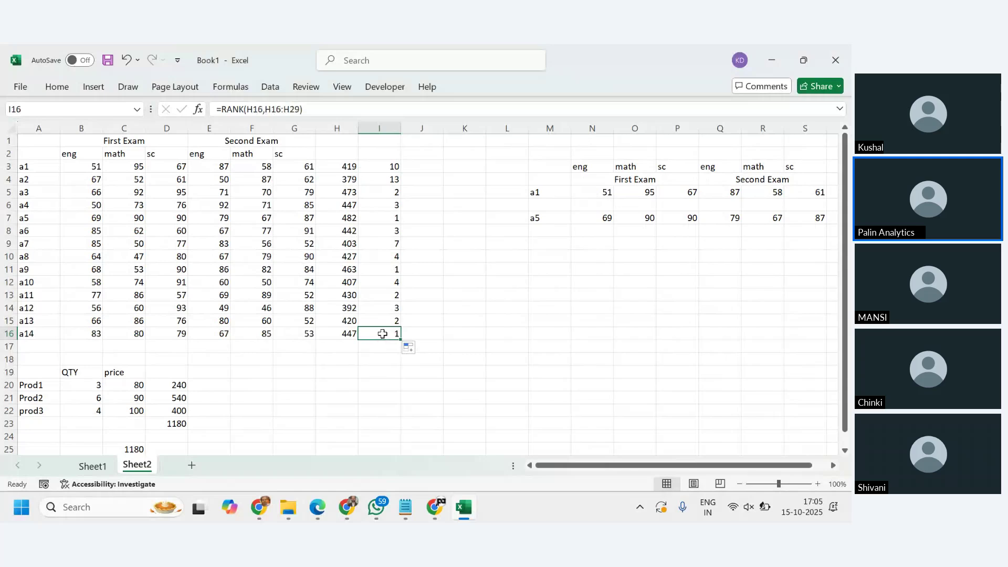
pyautogui.click(375, 270)
pyautogui.click(372, 218)
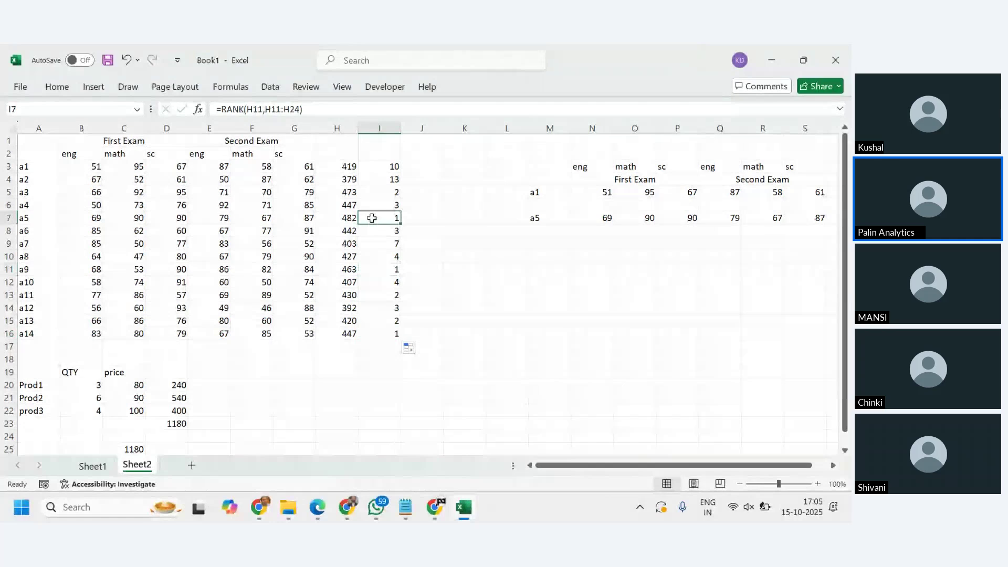
pyautogui.click(376, 193)
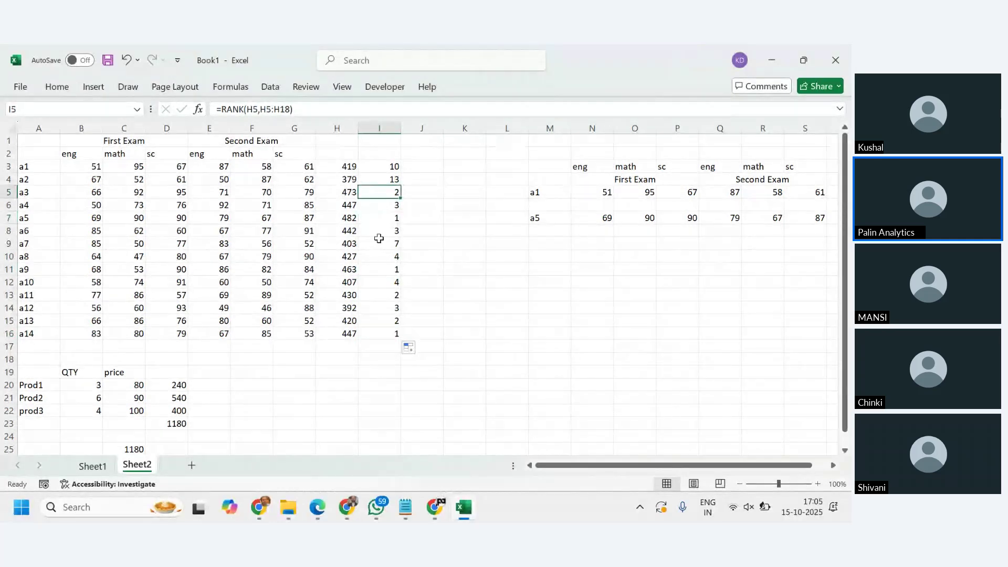
pyautogui.click(382, 294)
pyautogui.click(382, 322)
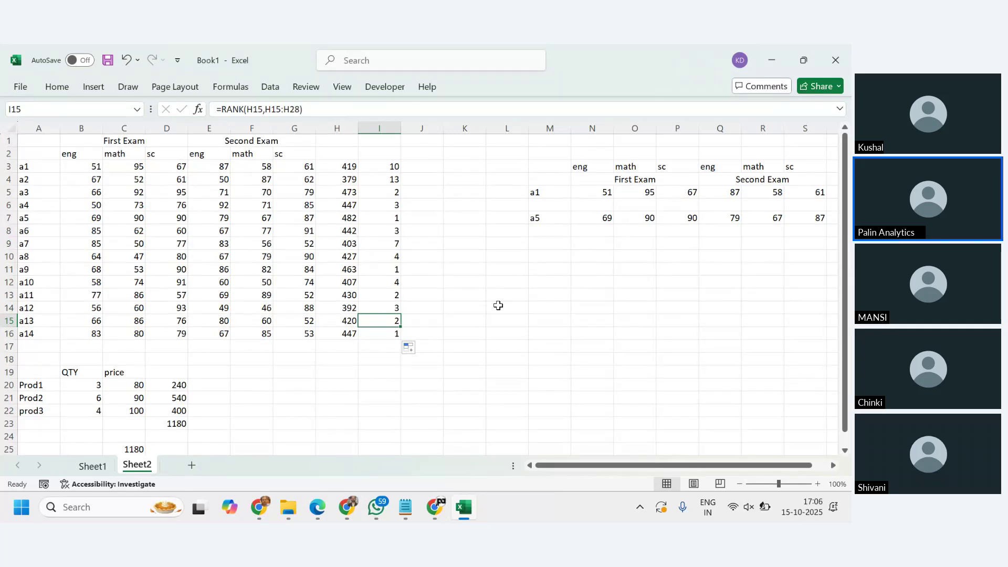
pyautogui.click(387, 168)
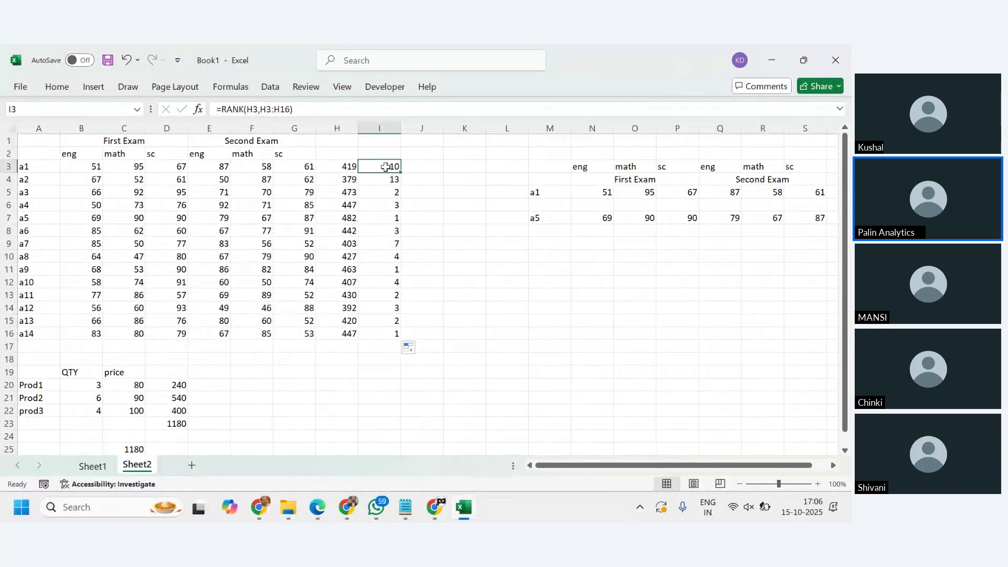
pyautogui.moveTo(347, 167); pyautogui.dragTo(350, 218)
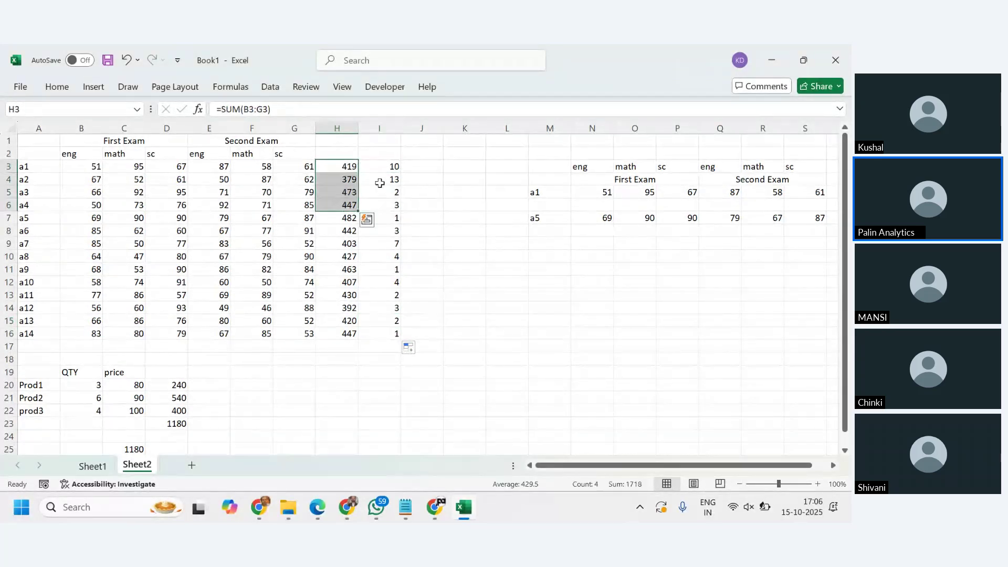
pyautogui.click(384, 180)
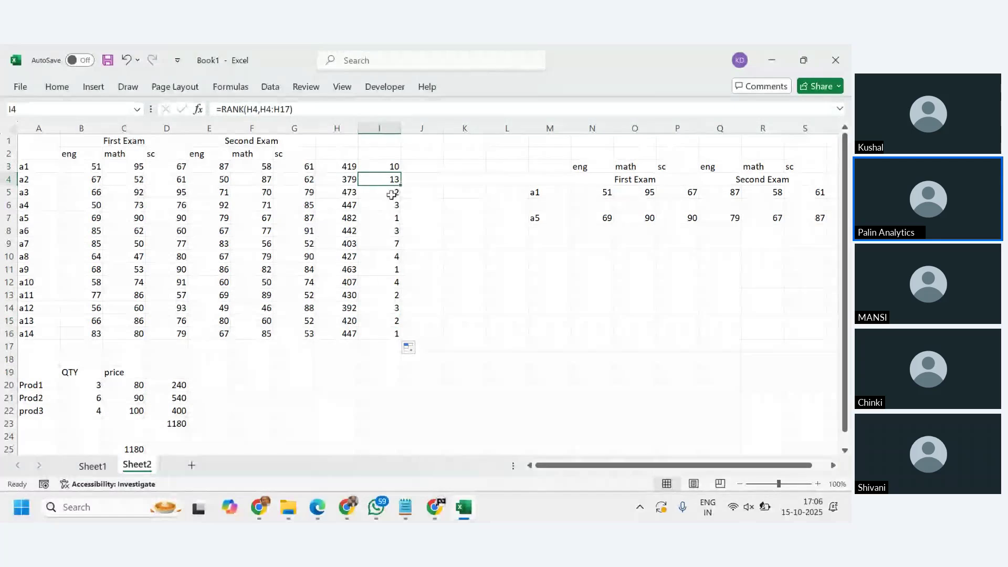
pyautogui.click(389, 194)
pyautogui.click(390, 205)
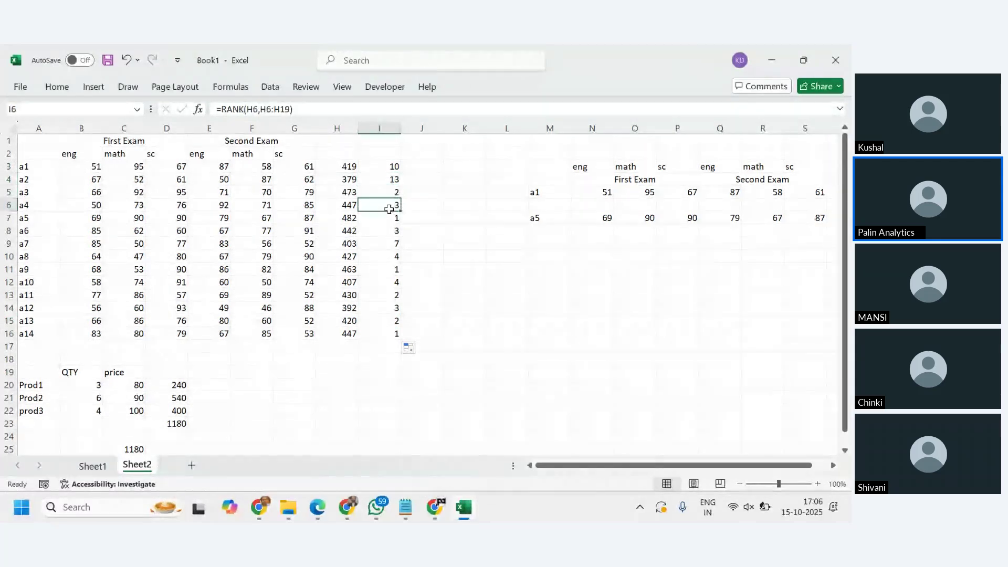
pyautogui.click(387, 243)
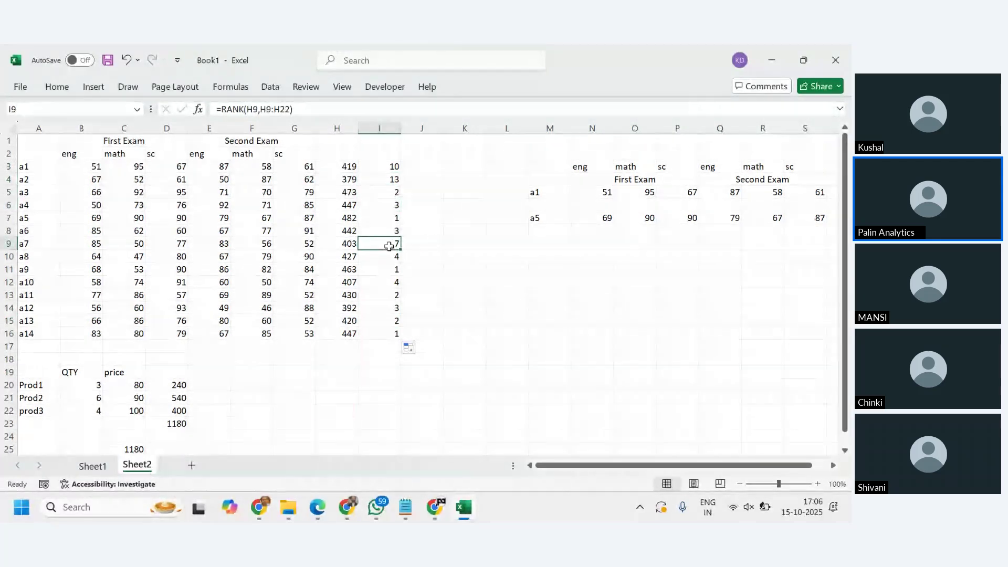
pyautogui.doubleClick(387, 243)
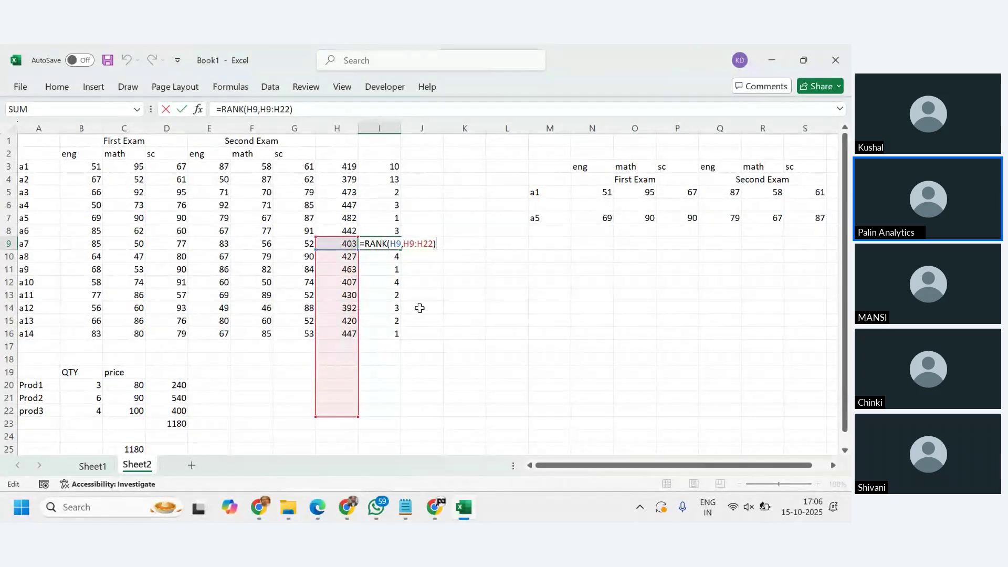
pyautogui.press('Escape')
# Make the ranking range in I3 absolute as =RANK(H3,$H$3:$H$16) and fill the corrected formula down to I16.
pyautogui.click(379, 166)
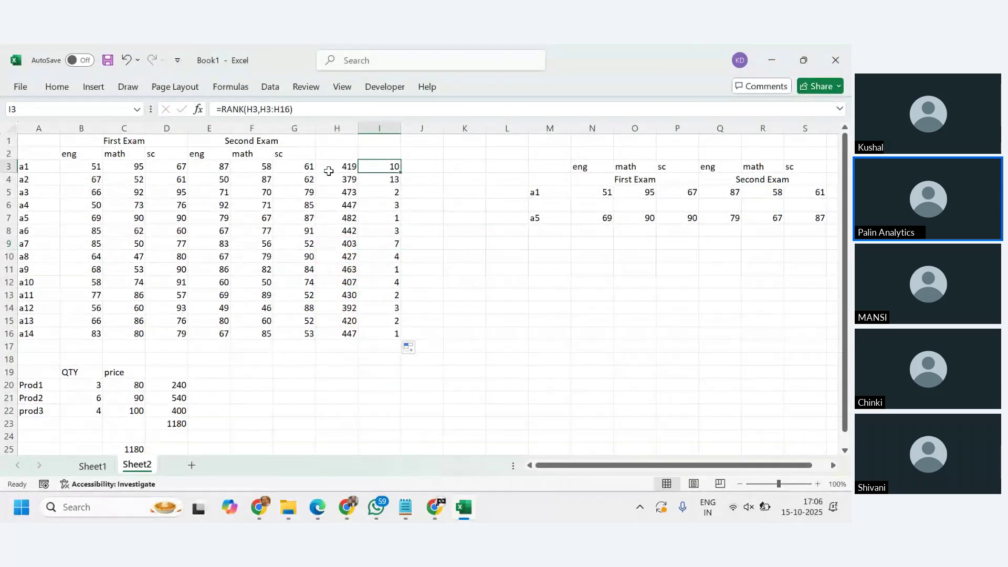
pyautogui.moveTo(263, 109); pyautogui.dragTo(291, 112)
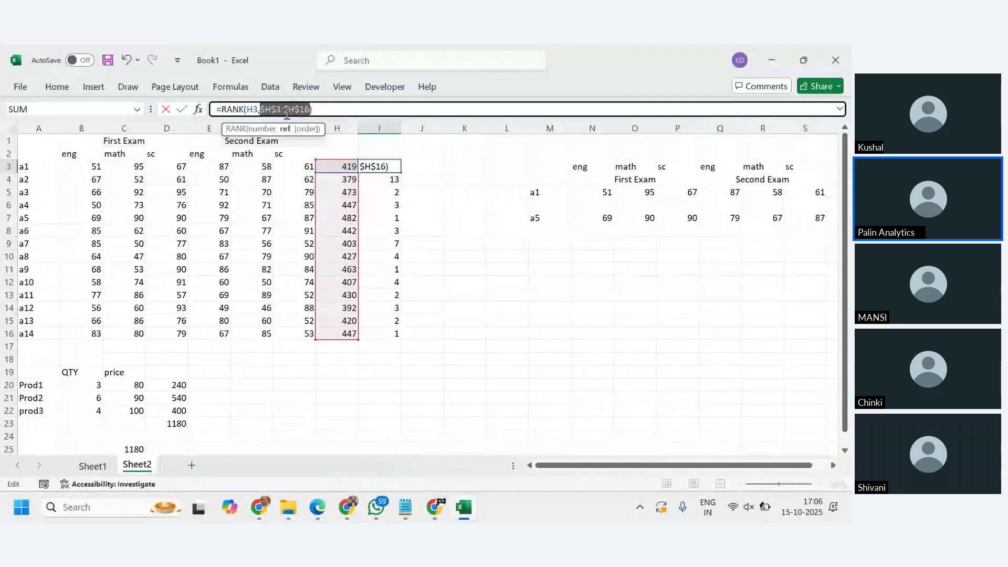
pyautogui.press('F4')
pyautogui.press('Return')
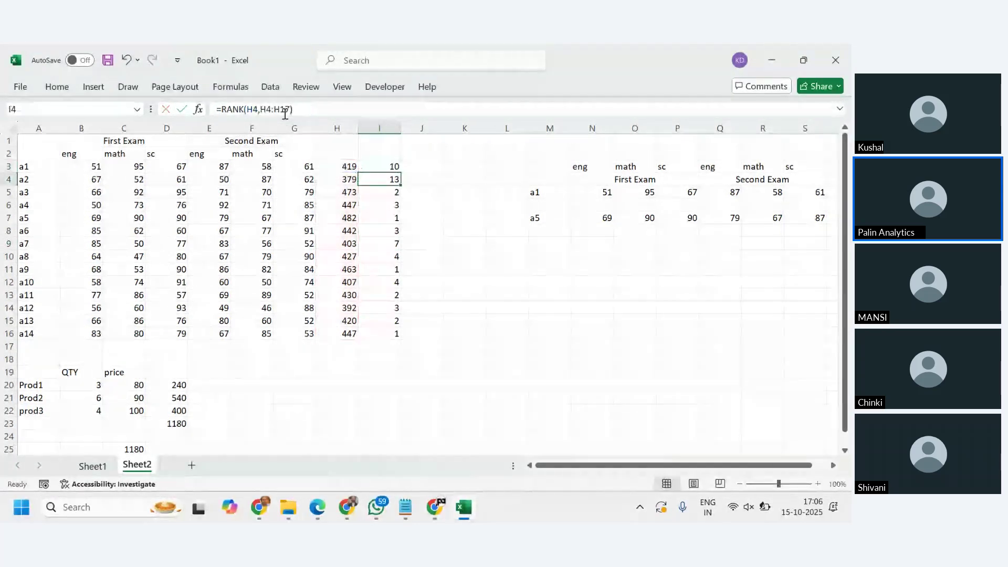
pyautogui.press('Up')
pyautogui.hotkey('ctrl', 'shift', 'Down')
pyautogui.hotkey('ctrl', 'd')
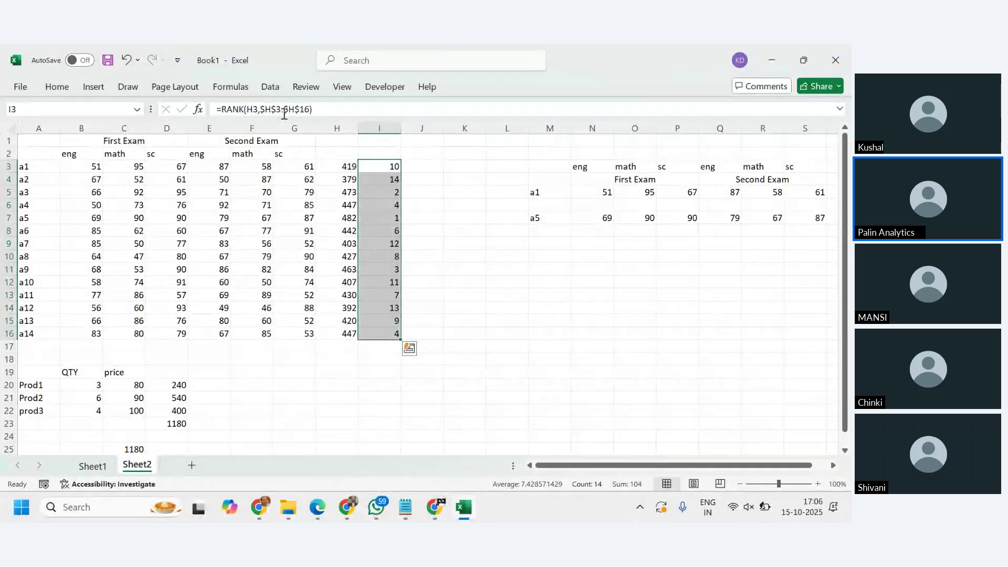
pyautogui.click(383, 222)
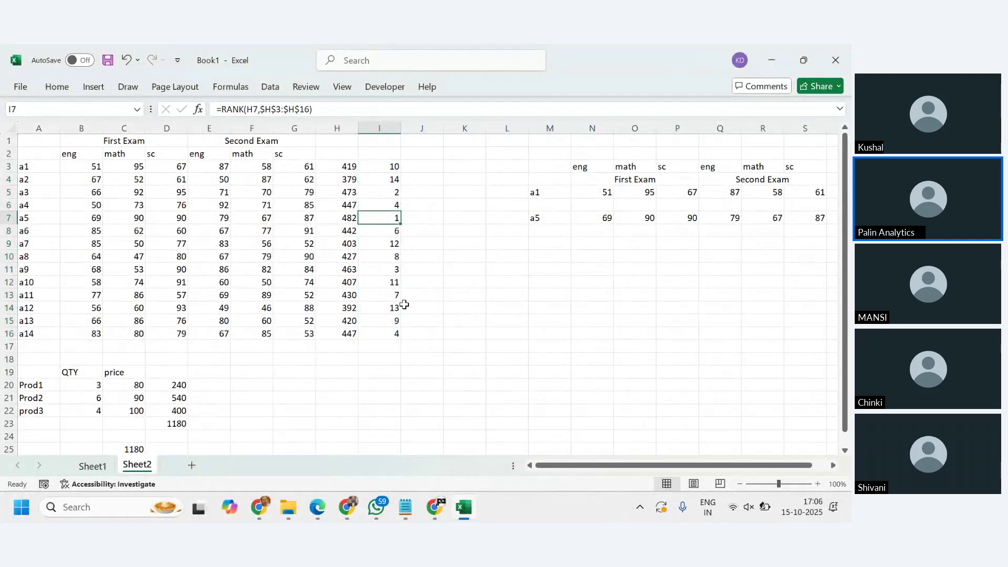
pyautogui.click(392, 194)
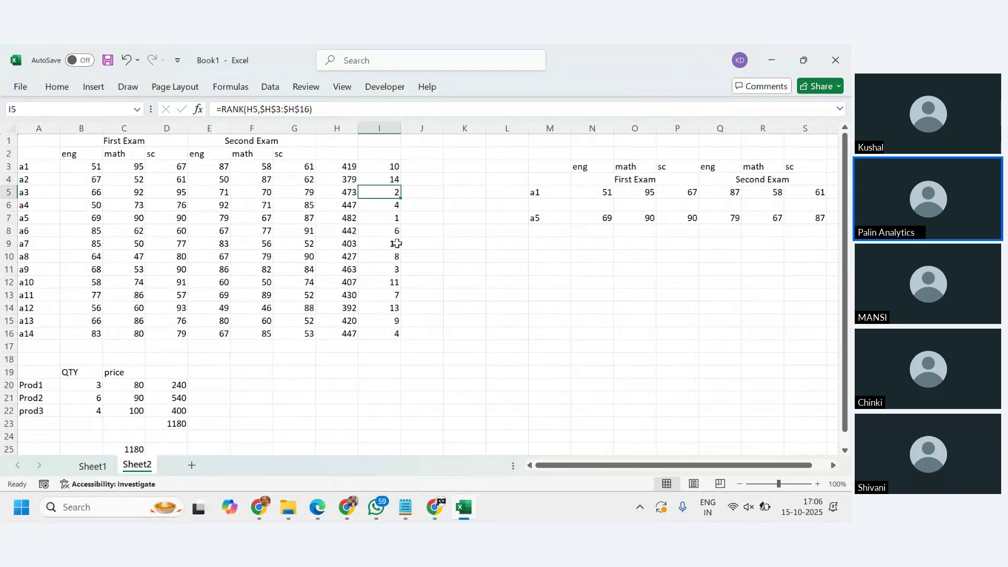
# Check the absolute ranking range in the RANK formulas in I11 and I16.
pyautogui.click(394, 269)
pyautogui.click(390, 332)
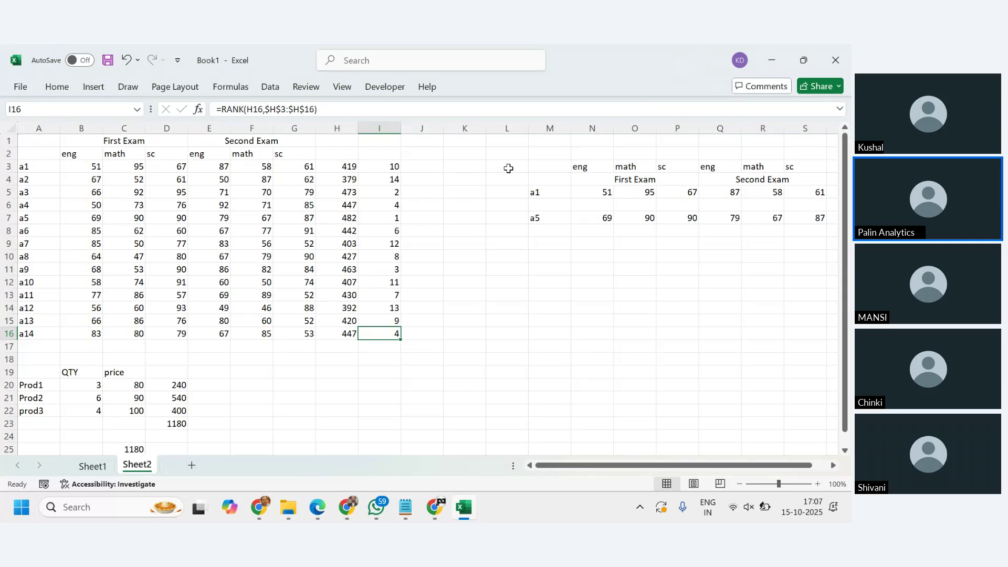
# Switch to the Excel session plan PDF in Edge and review the Session 6 charts topics and the sessions that follow.
pyautogui.moveTo(347, 508)
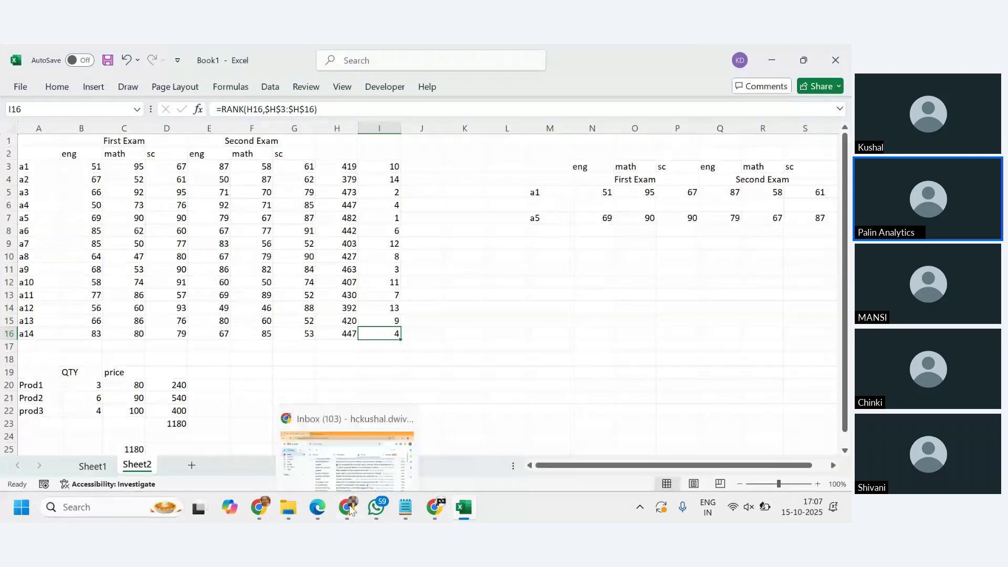
pyautogui.click(317, 507)
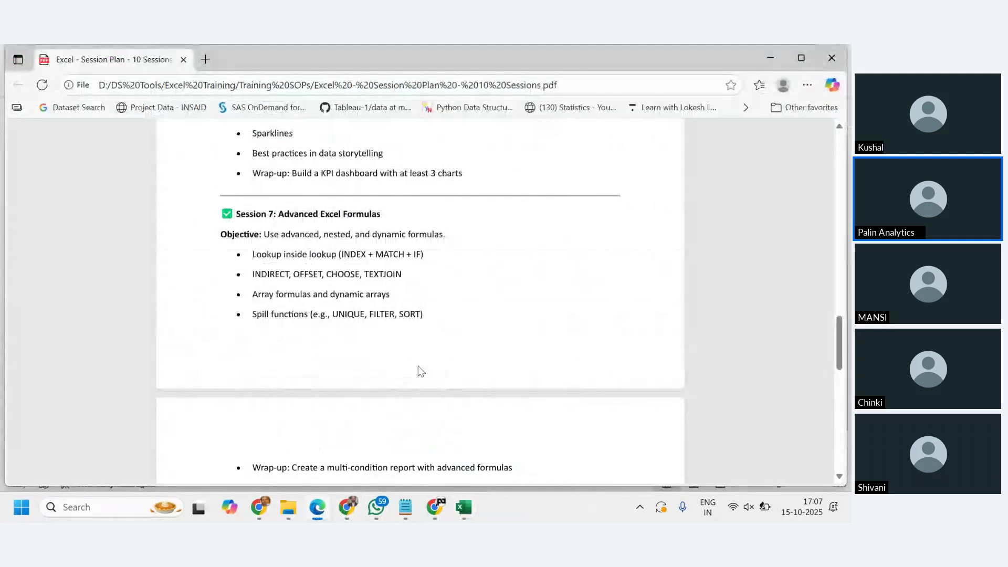
pyautogui.scroll(3, 420, 371)
pyautogui.scroll(2, 420, 371)
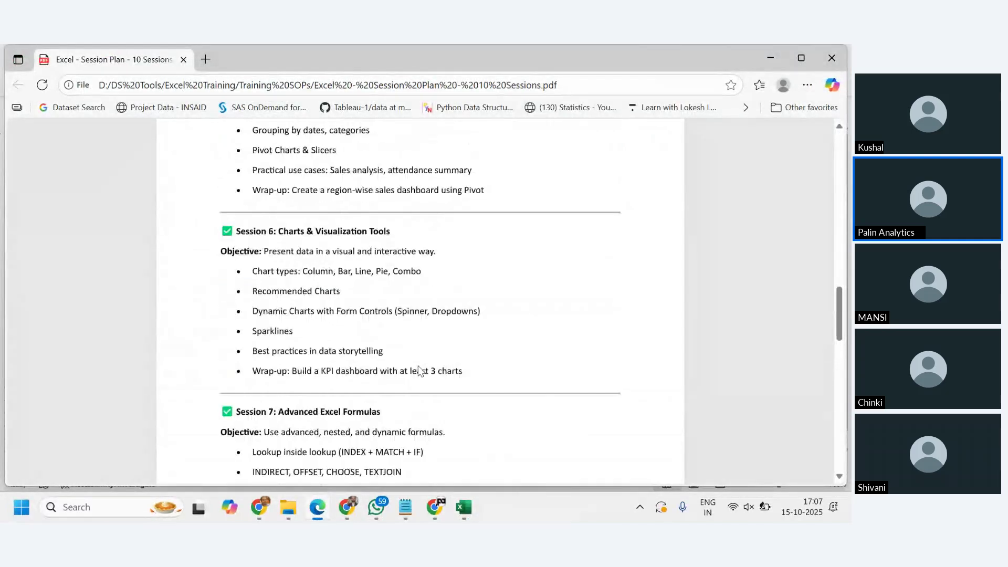
pyautogui.scroll(2, 418, 368)
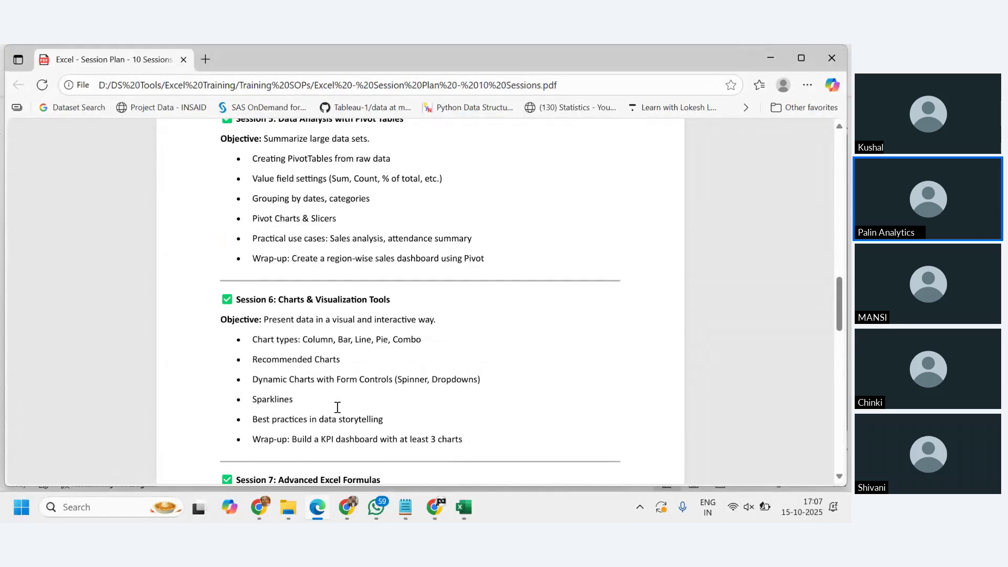
pyautogui.moveTo(256, 338); pyautogui.dragTo(462, 427)
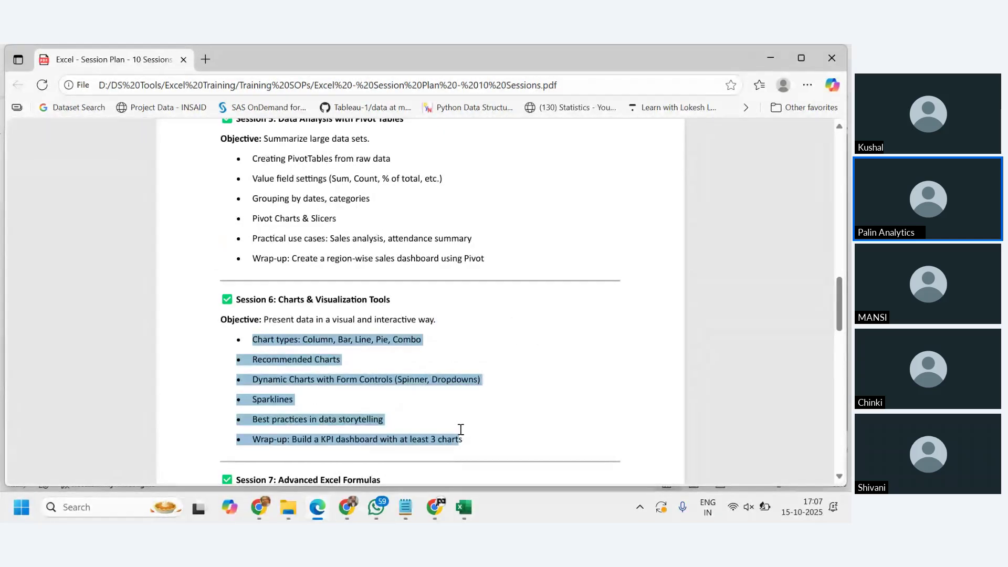
pyautogui.click(603, 371)
pyautogui.scroll(-10, 603, 372)
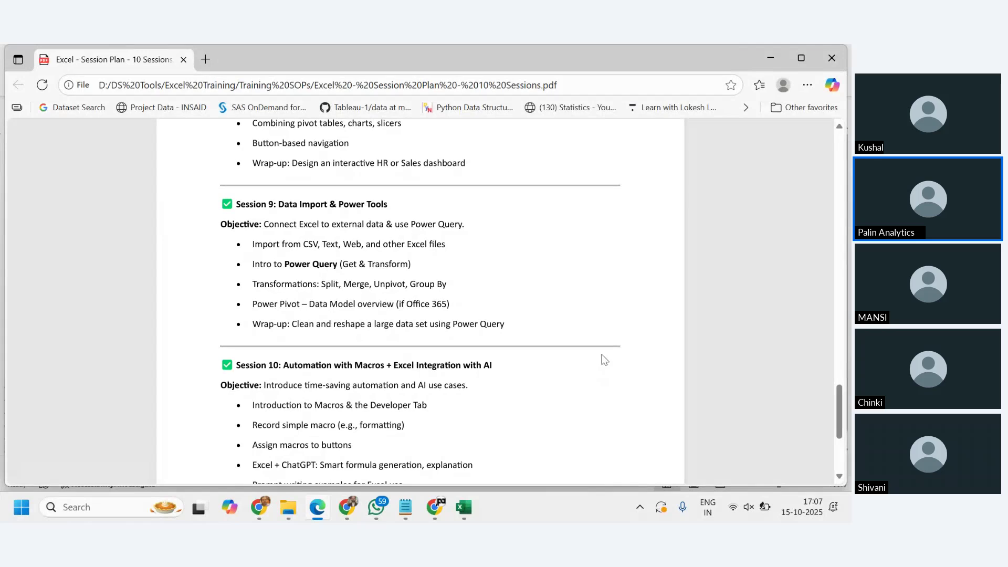
# Return from the session plan to the Excel workbook and show the date function examples on Sheet1.
pyautogui.click(818, 48)
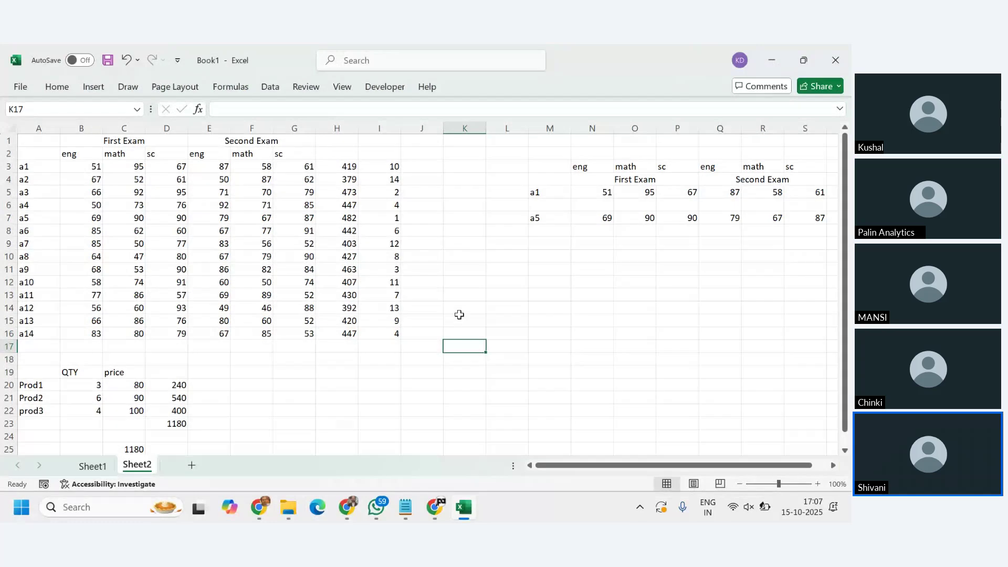
pyautogui.click(92, 468)
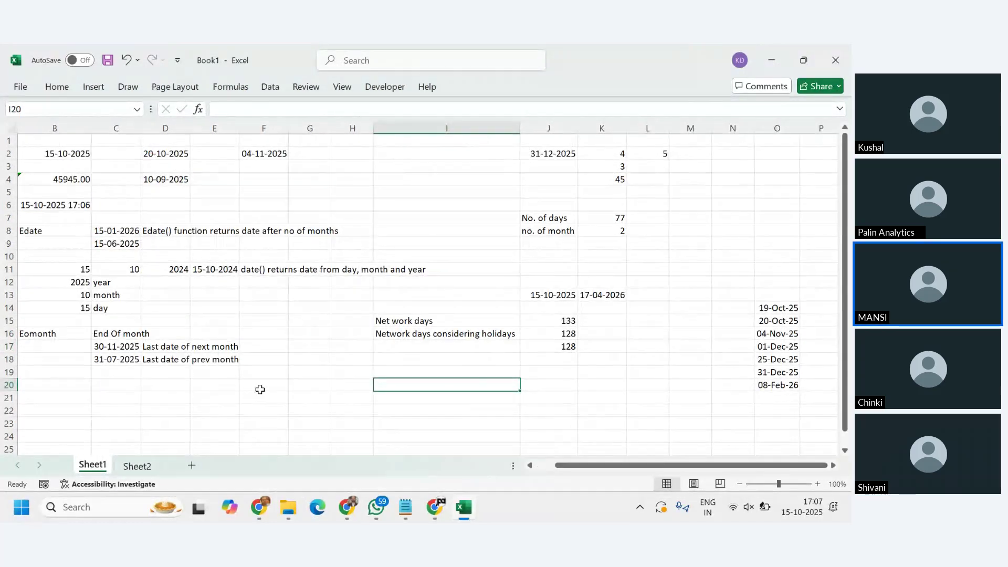